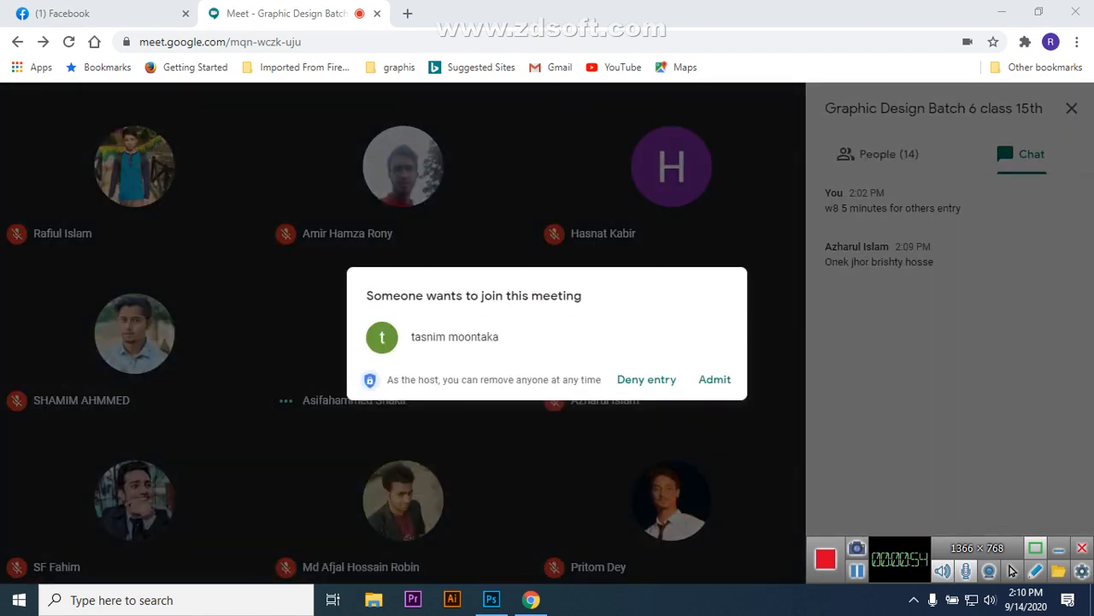
- Admit each person waiting to join the Graphic Design Batch 6 meeting and show the participant list
{"action": "left_click", "coordinate": [715, 379]}
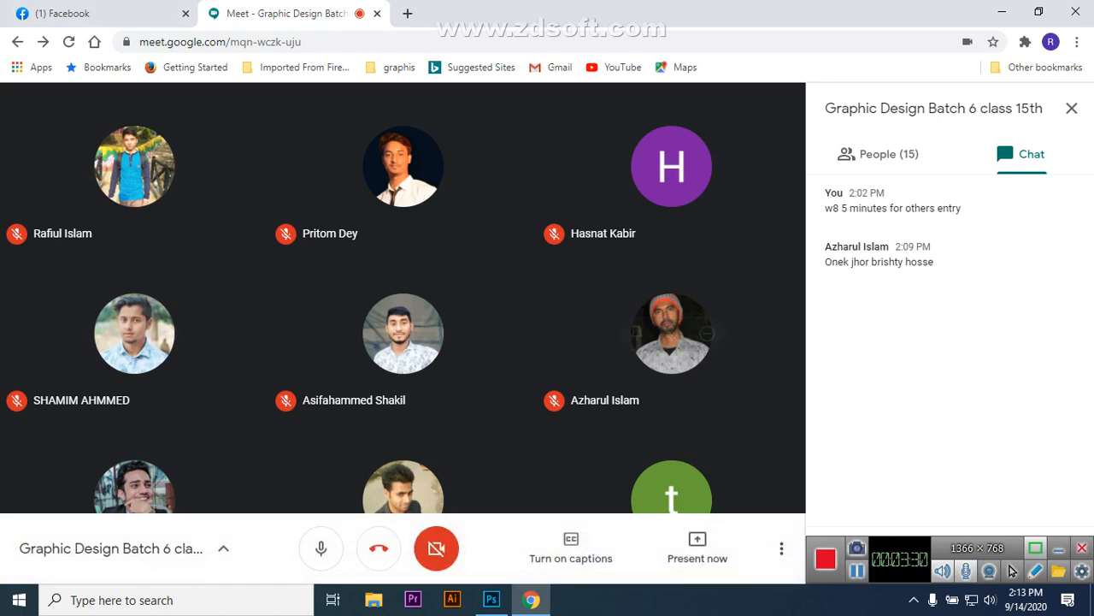
{"action": "left_click", "coordinate": [878, 154]}
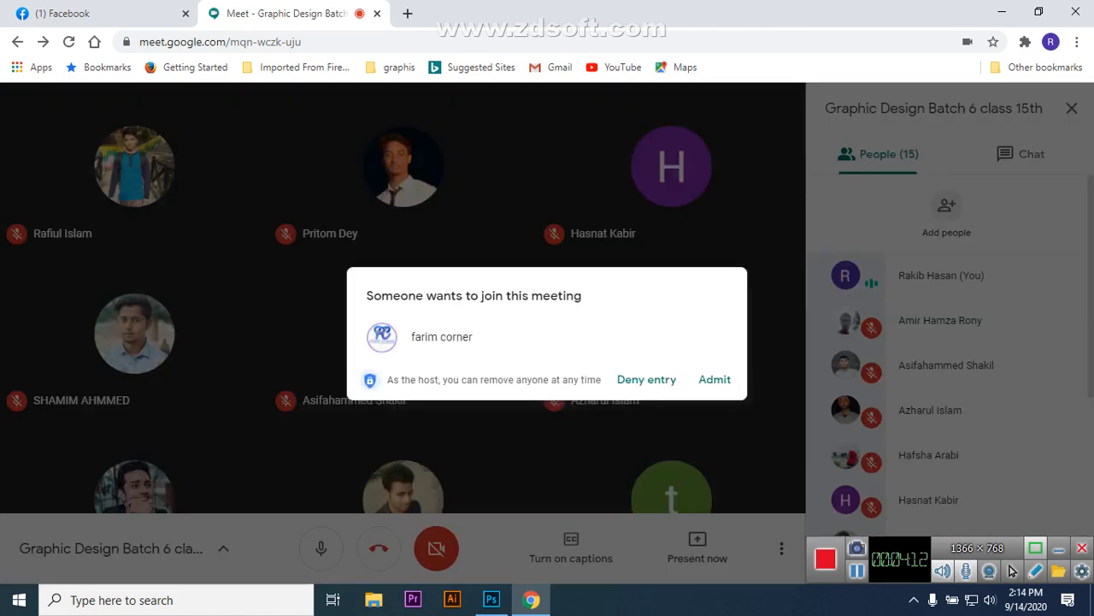
{"action": "left_click", "coordinate": [715, 378]}
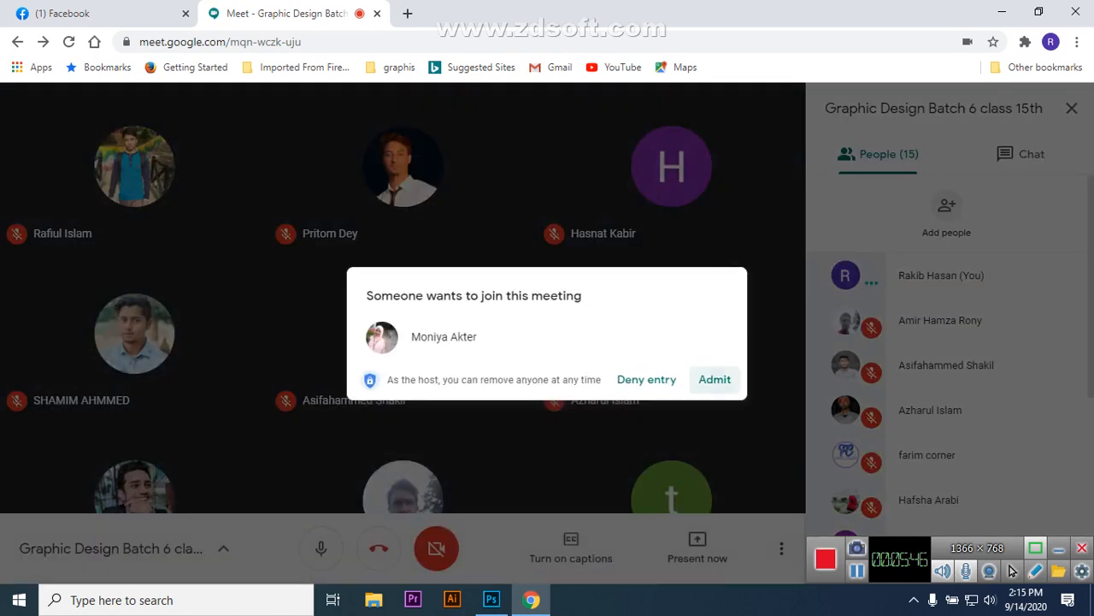
{"action": "left_click", "coordinate": [715, 378]}
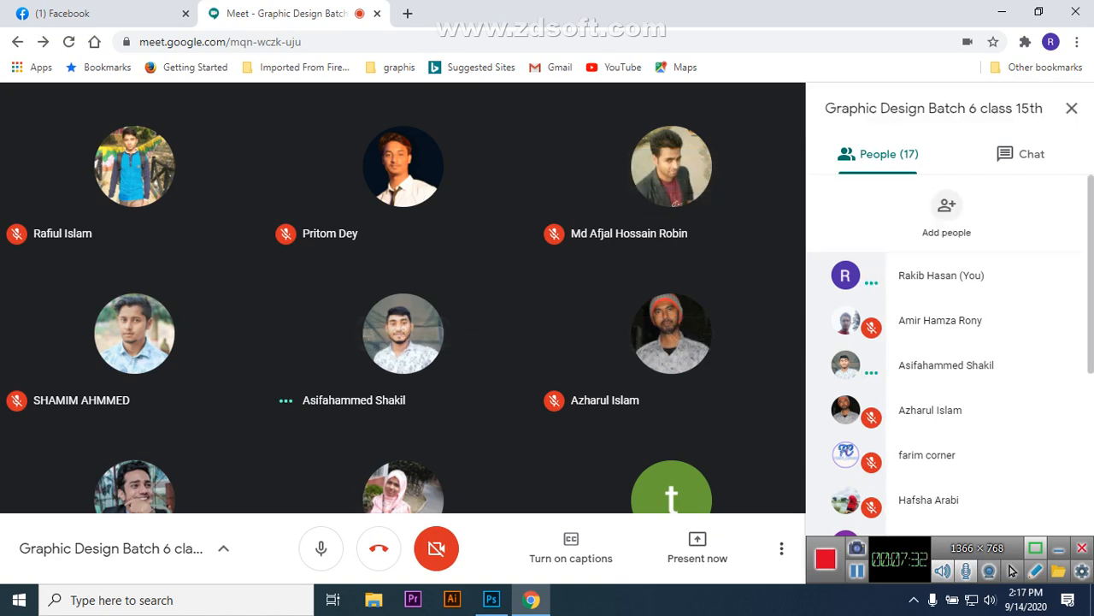
- Look through the meeting's participant list to check who is attending
{"action": "scroll", "coordinate": [946, 355], "scroll_direction": "down", "scroll_amount": 3}
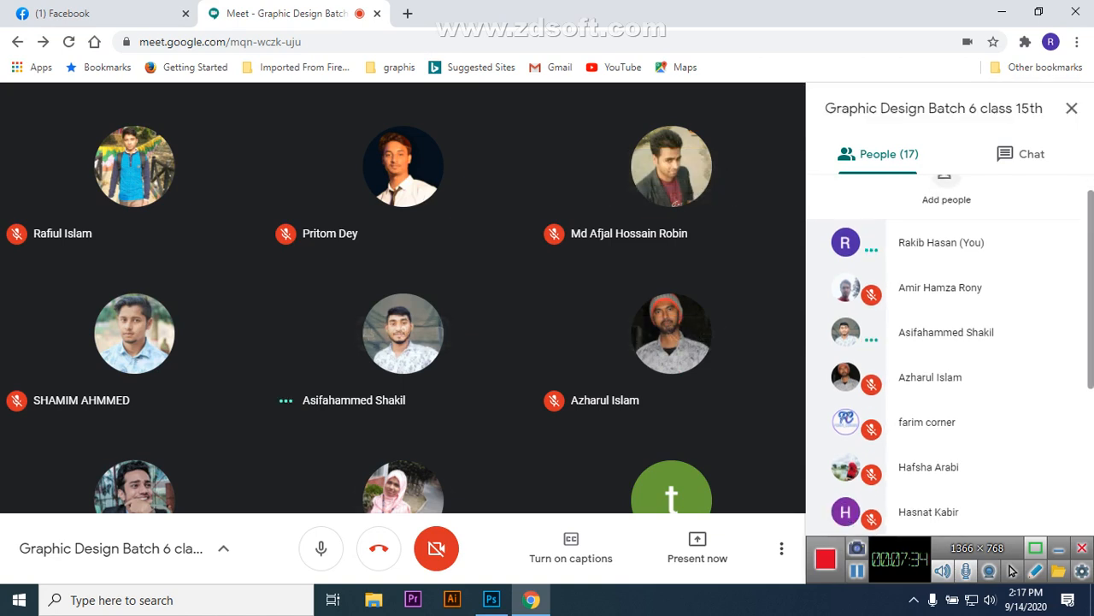
{"action": "scroll", "coordinate": [946, 356], "scroll_direction": "down", "scroll_amount": 2}
{"action": "scroll", "coordinate": [946, 355], "scroll_direction": "up", "scroll_amount": 3}
{"action": "scroll", "coordinate": [947, 355], "scroll_direction": "down", "scroll_amount": 3}
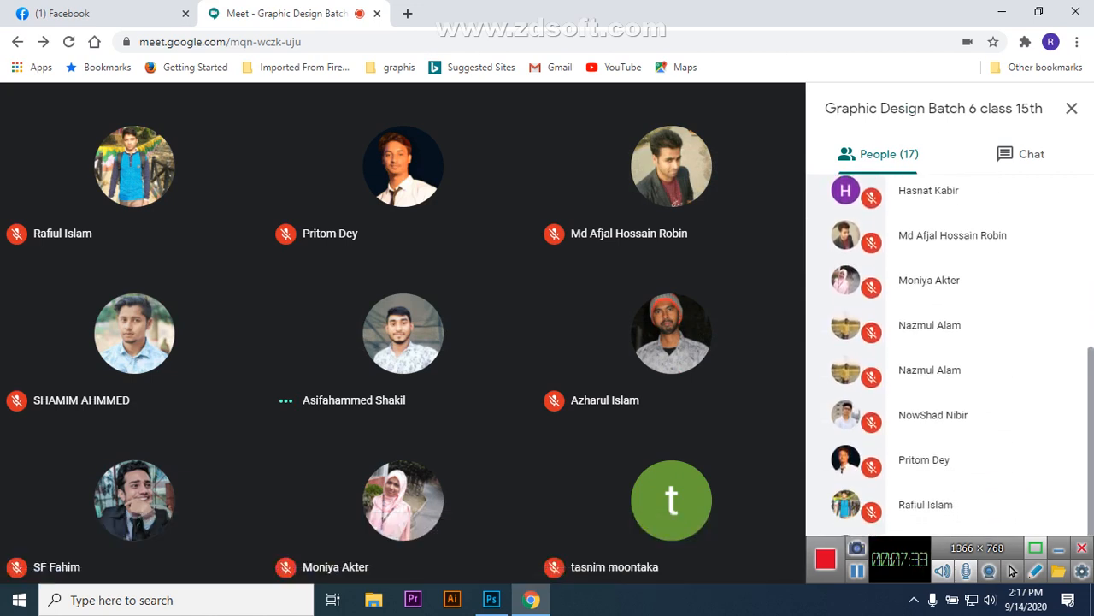
{"action": "scroll", "coordinate": [947, 356], "scroll_direction": "up", "scroll_amount": 3}
{"action": "scroll", "coordinate": [947, 356], "scroll_direction": "down", "scroll_amount": 1}
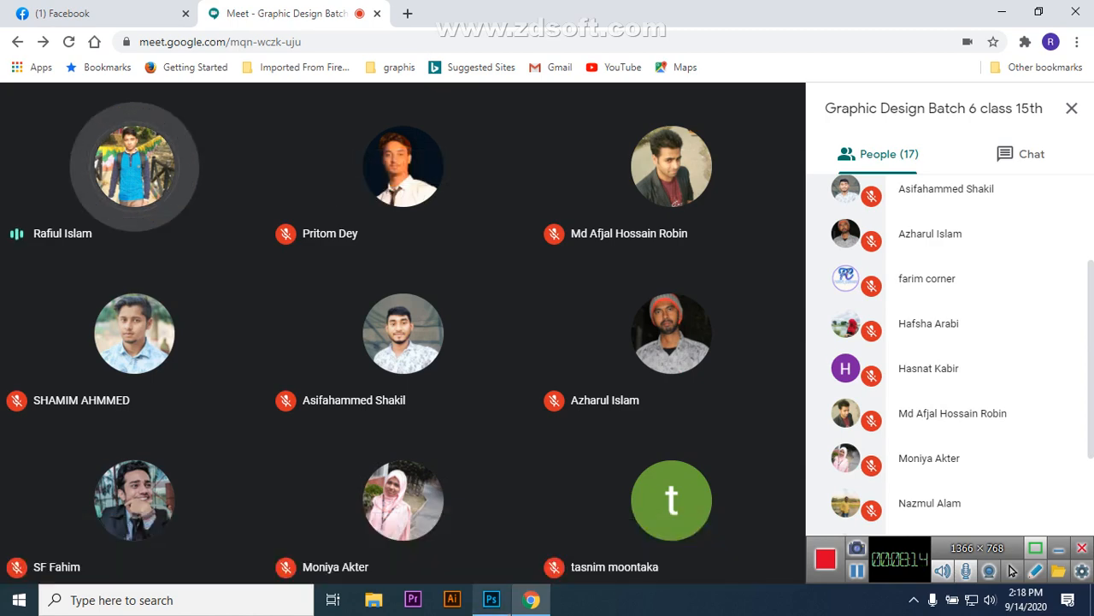
{"action": "left_click", "coordinate": [490, 599]}
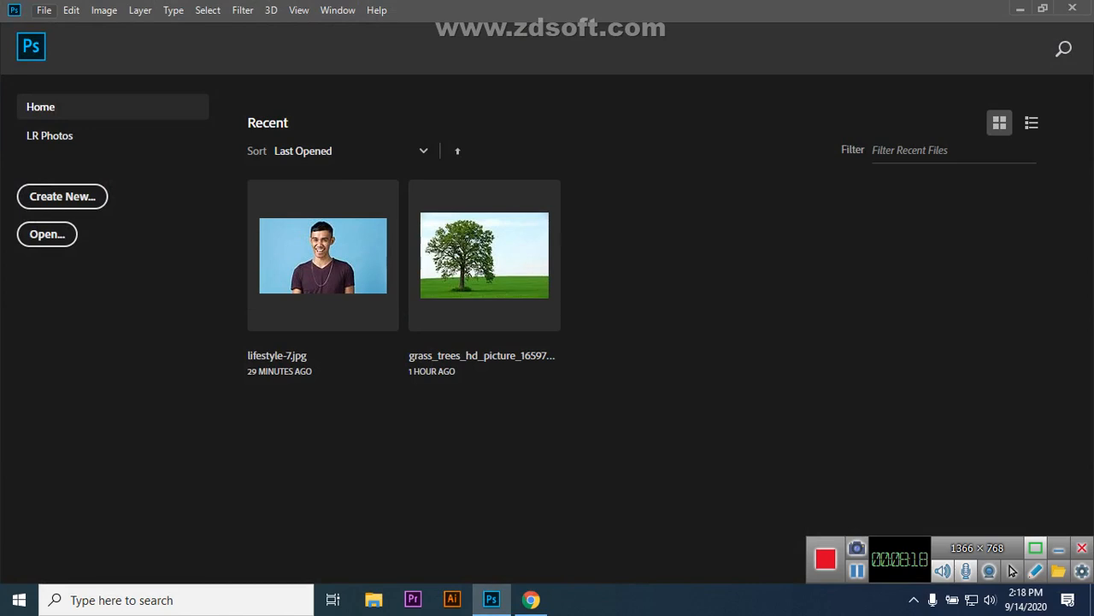
{"action": "left_click", "coordinate": [43, 10]}
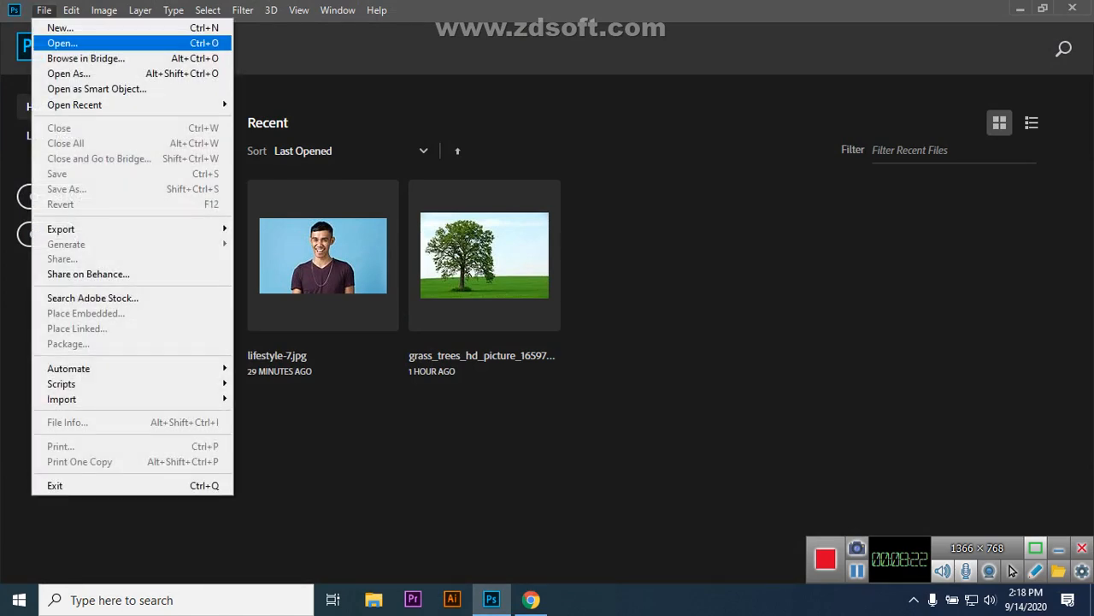
{"action": "left_click", "coordinate": [62, 43]}
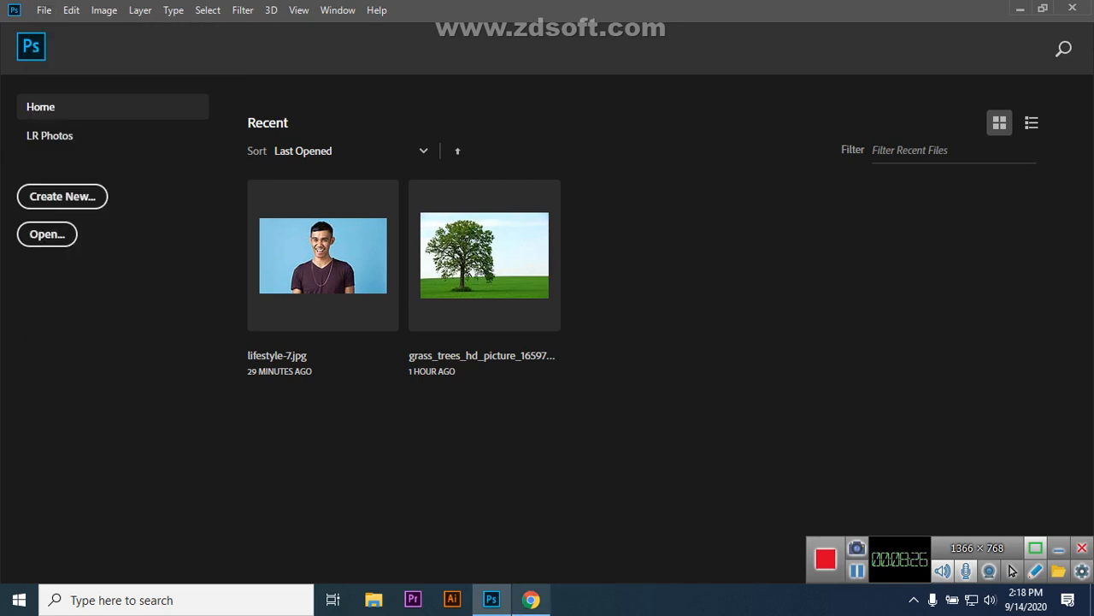
- Switch to Google Meet and present the Adobe Photoshop application window to the meeting
{"action": "left_click", "coordinate": [531, 599]}
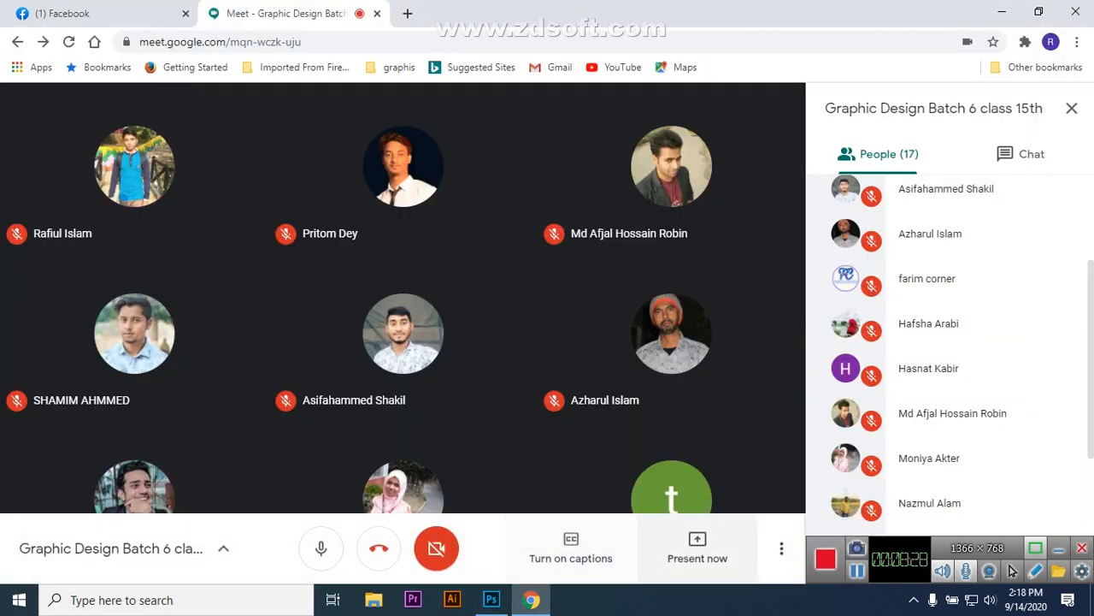
{"action": "left_click", "coordinate": [698, 547]}
{"action": "left_click", "coordinate": [664, 439]}
{"action": "left_click", "coordinate": [532, 178]}
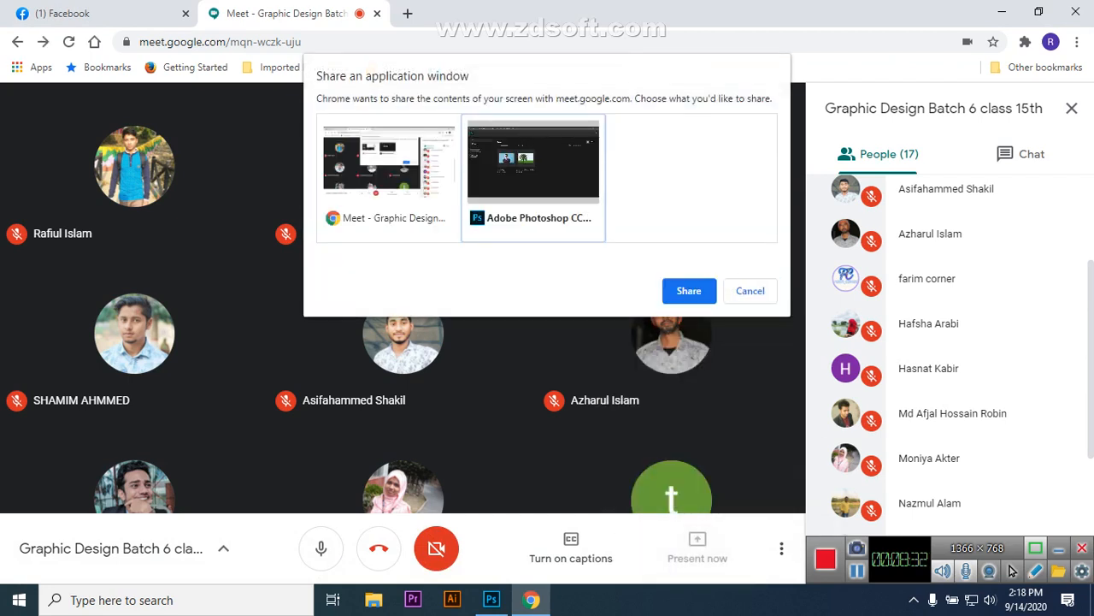
{"action": "left_click", "coordinate": [689, 290]}
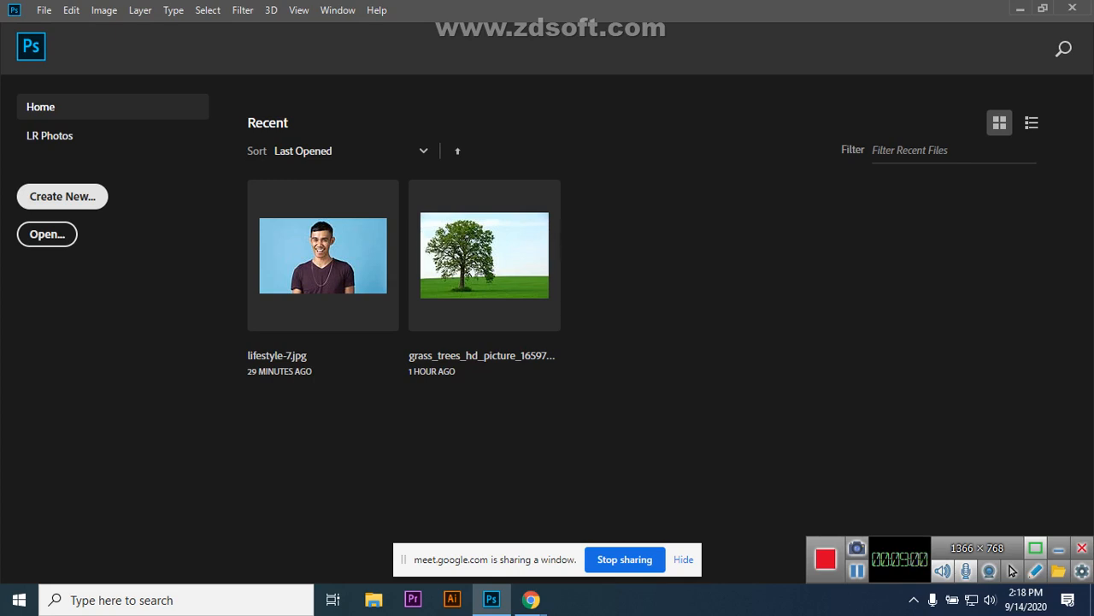
- Start a new document in Photoshop and examine its width unit, resolution, bit depth and color mode options
{"action": "key", "text": "ctrl+n"}
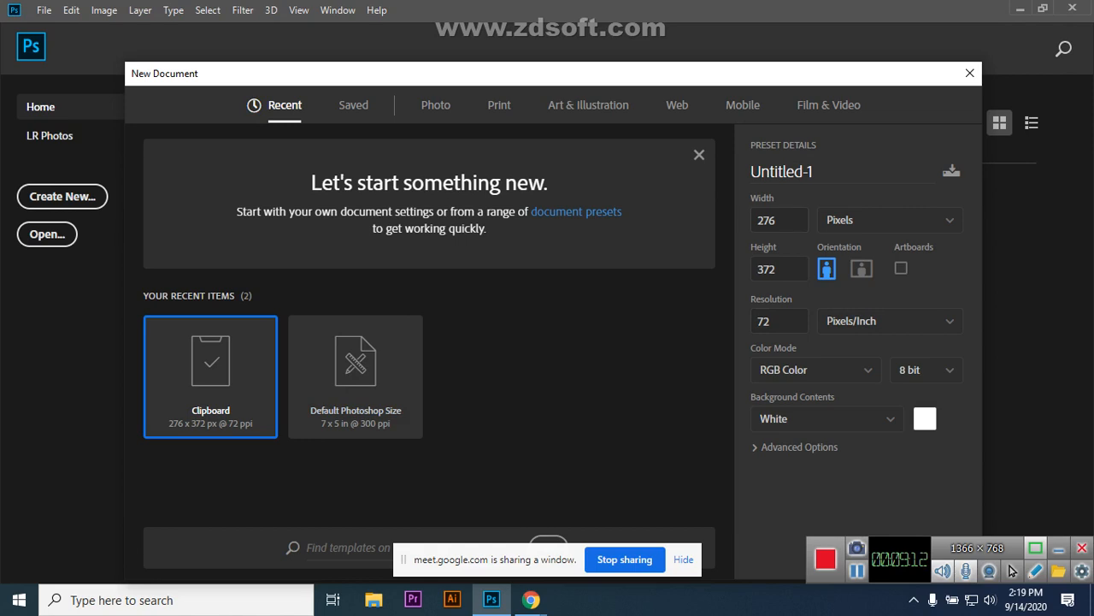
{"action": "left_click", "coordinate": [890, 219]}
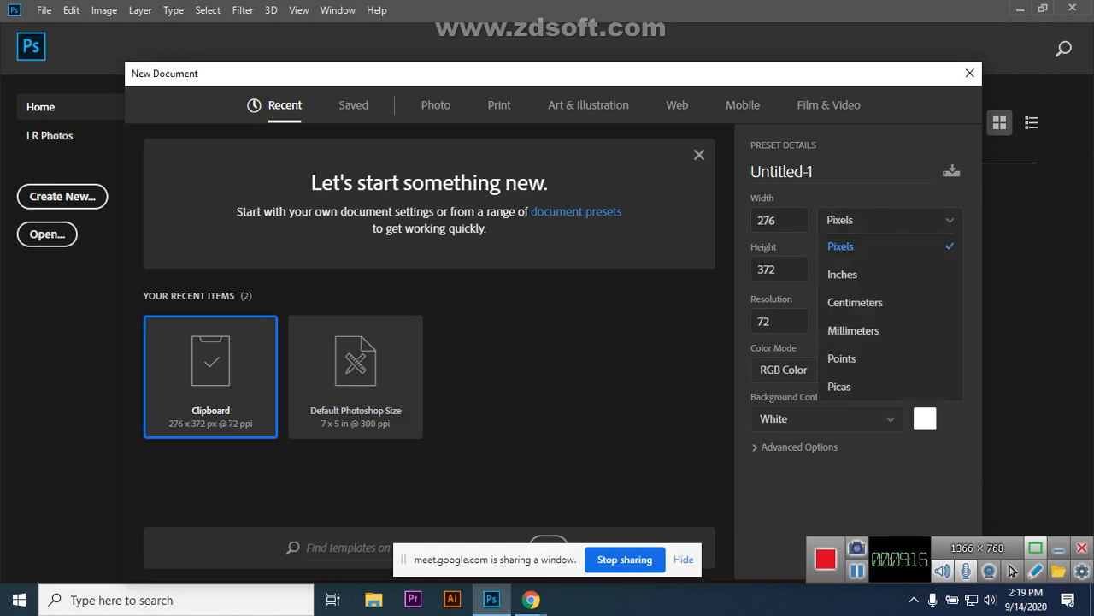
{"action": "key", "text": "Escape"}
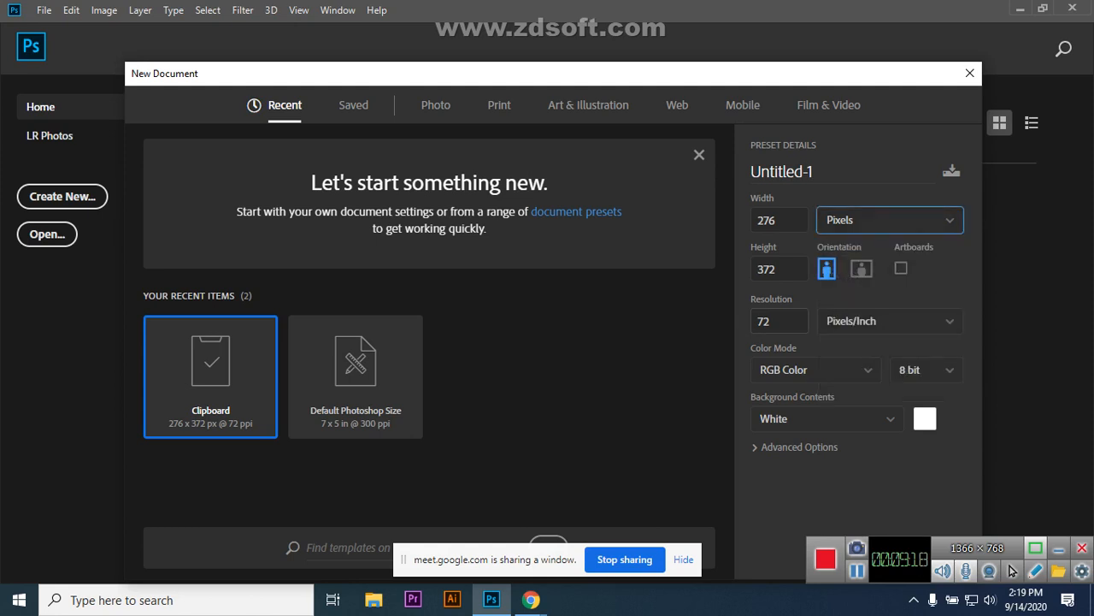
{"action": "left_click", "coordinate": [779, 320]}
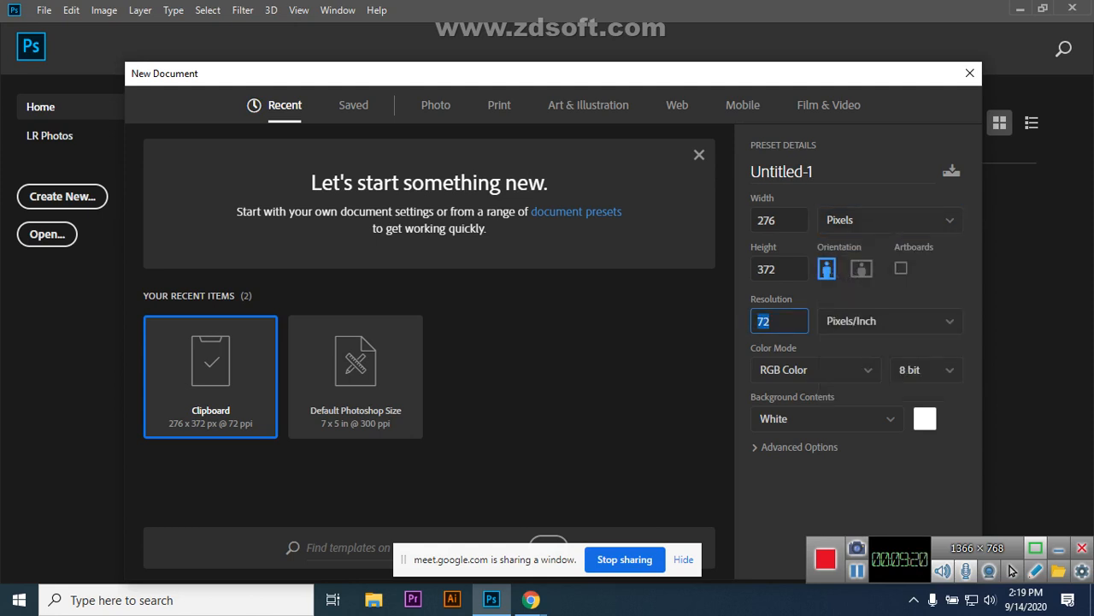
{"action": "left_click", "coordinate": [770, 320]}
{"action": "left_click", "coordinate": [926, 369]}
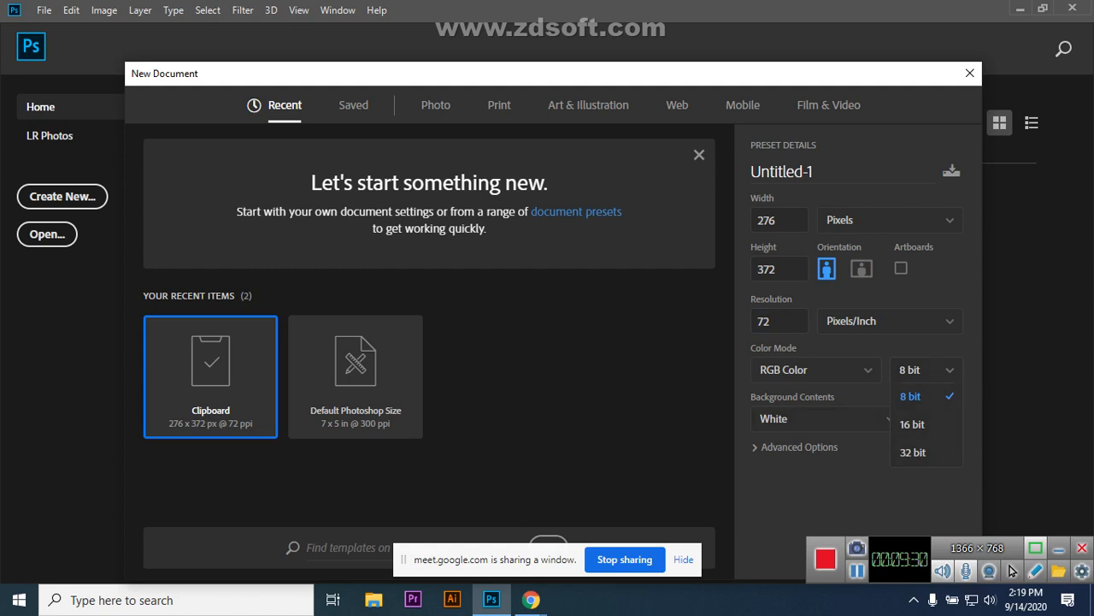
{"action": "key", "text": "Escape"}
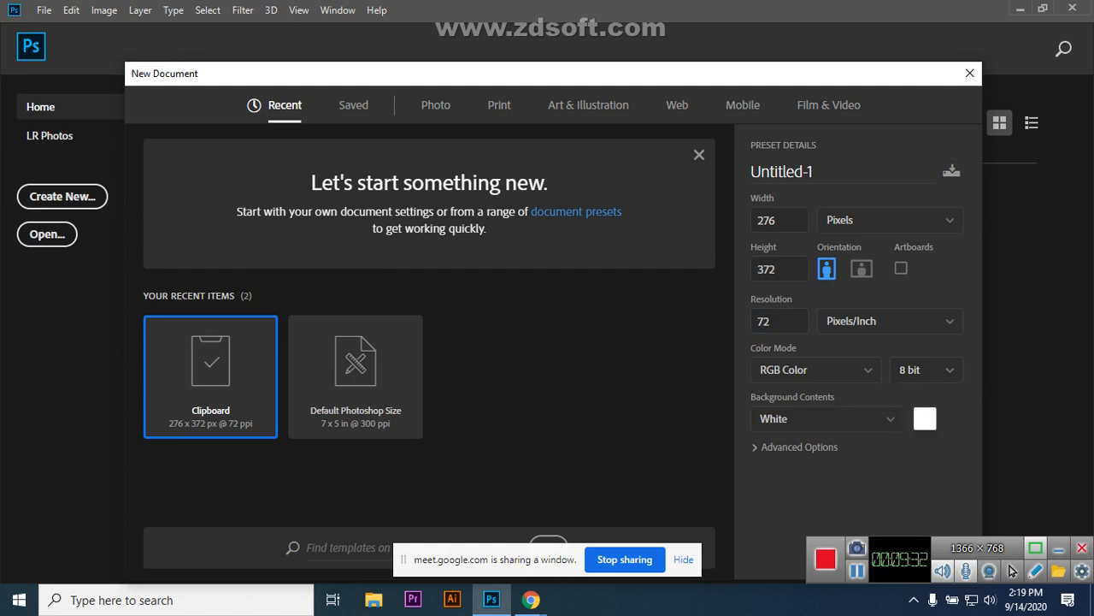
{"action": "mouse_move", "coordinate": [531, 600]}
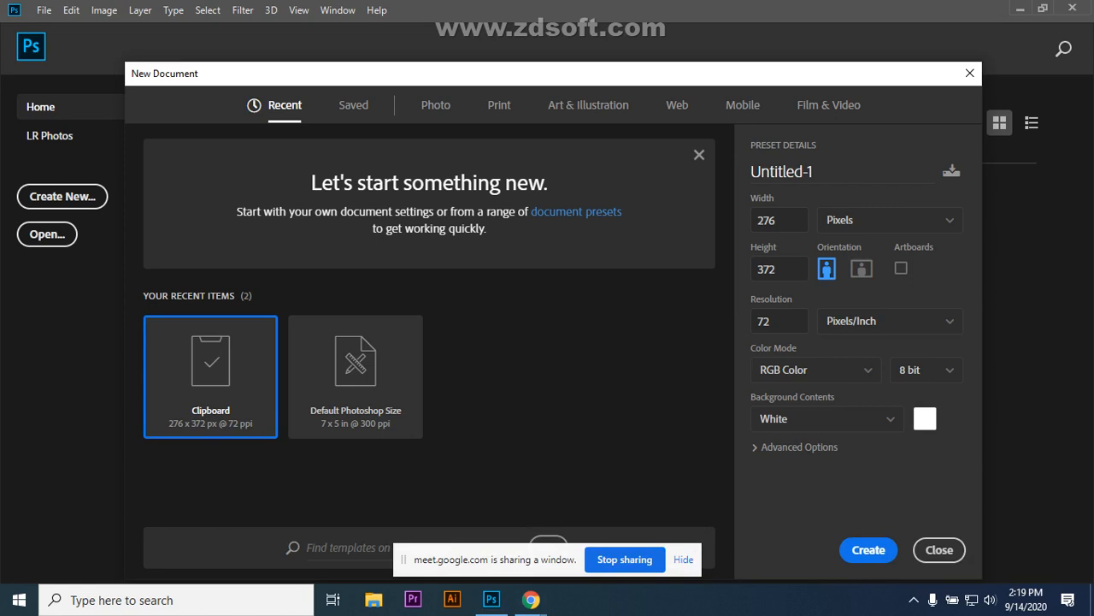
{"action": "double_click", "coordinate": [779, 321]}
{"action": "left_click", "coordinate": [815, 369]}
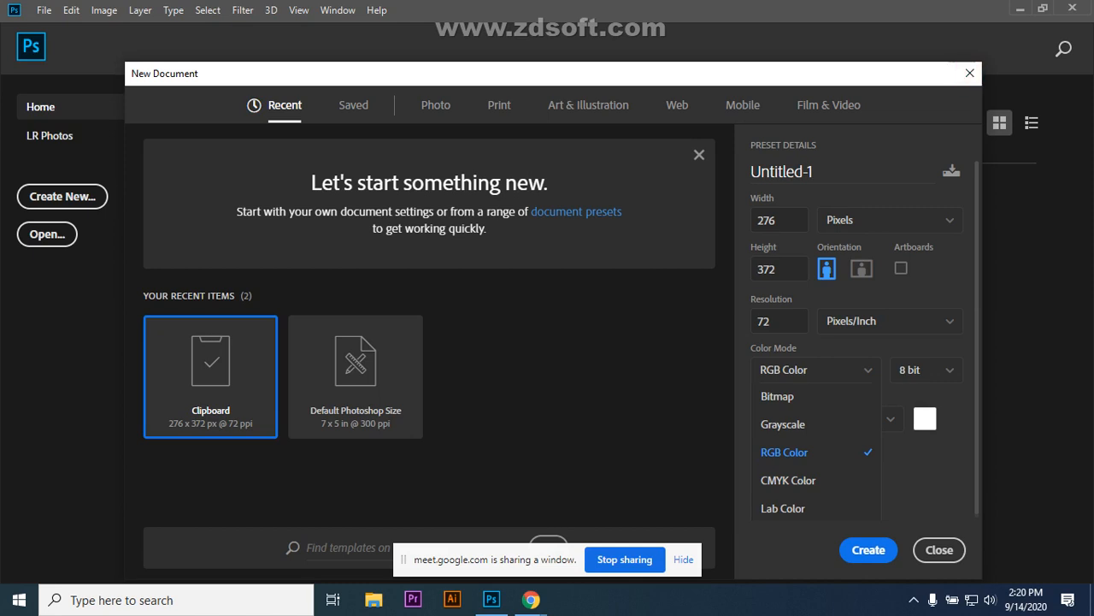
{"action": "key", "text": "Escape"}
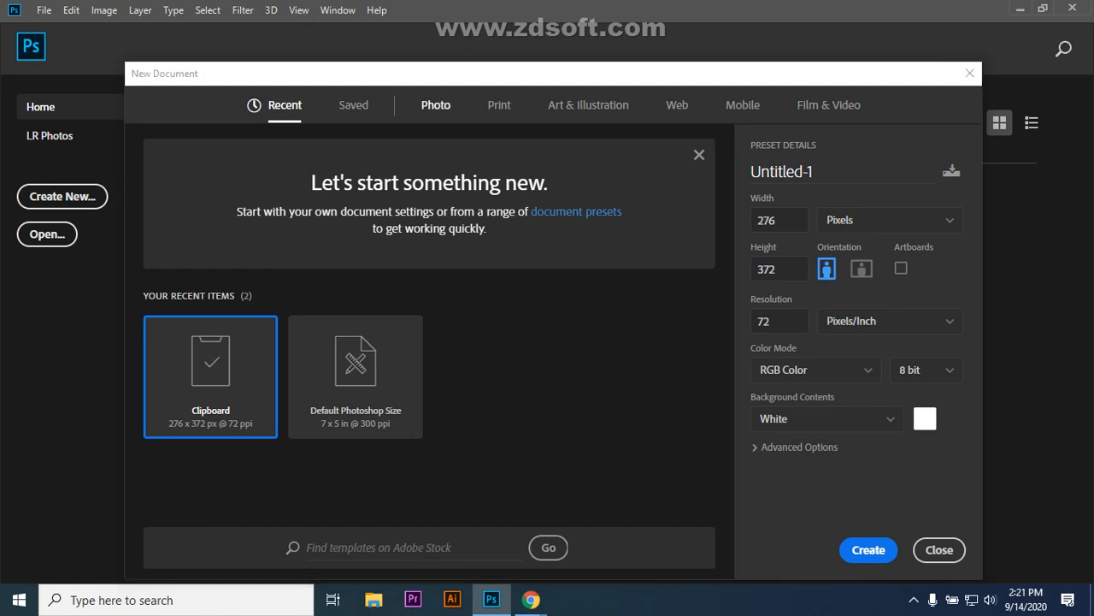
- Examine the Photo, Print, Art & Illustration, Web, Mobile and Film & Video document presets, and close the dialog without creating a document
{"action": "left_click", "coordinate": [436, 105]}
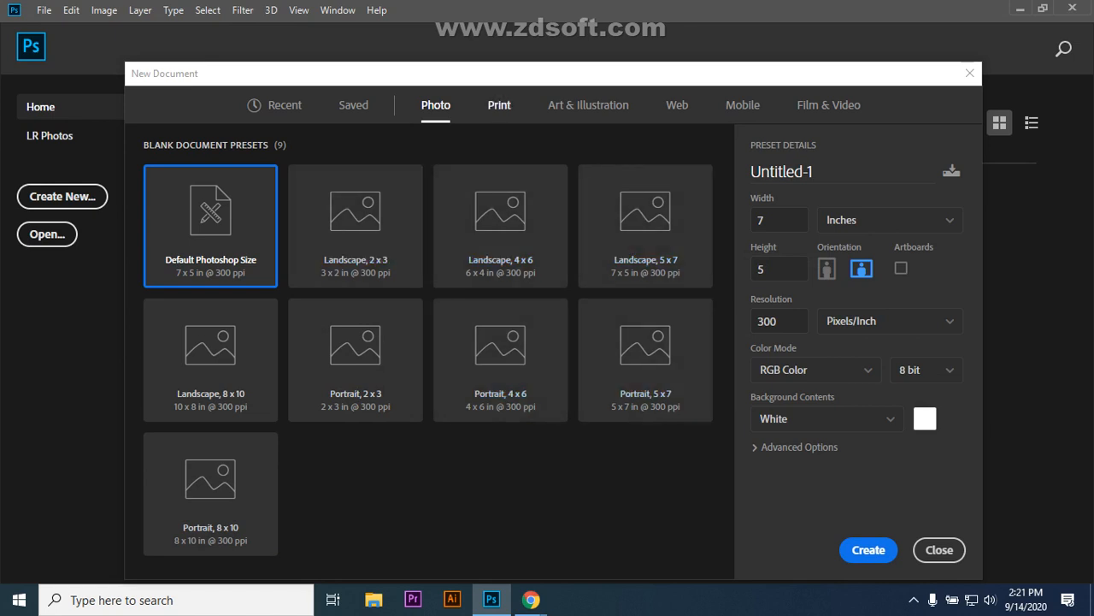
{"action": "left_click", "coordinate": [499, 104]}
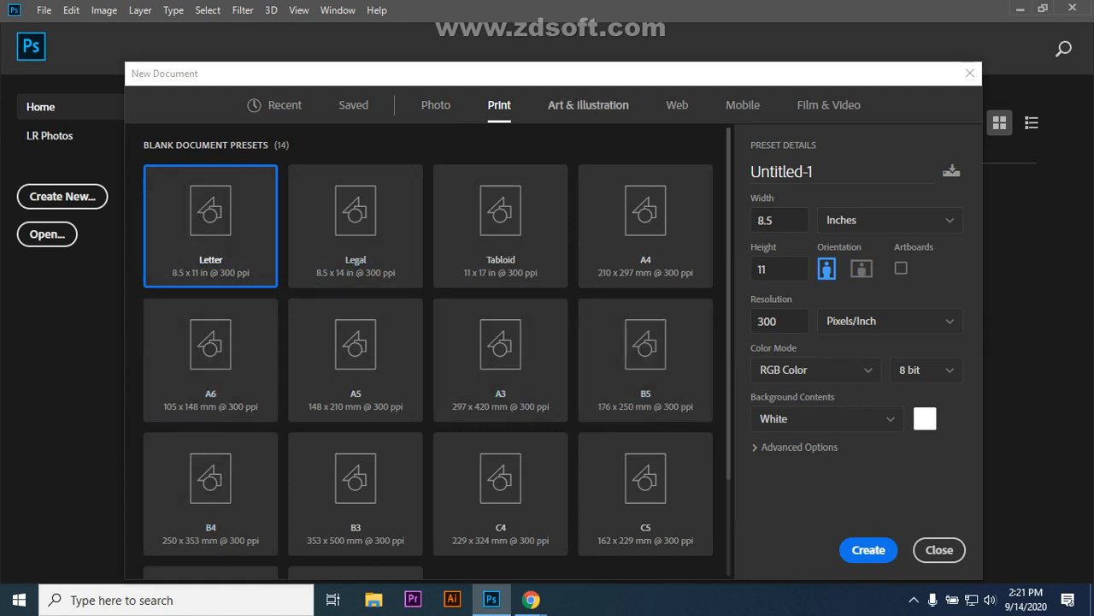
{"action": "left_click", "coordinate": [589, 104]}
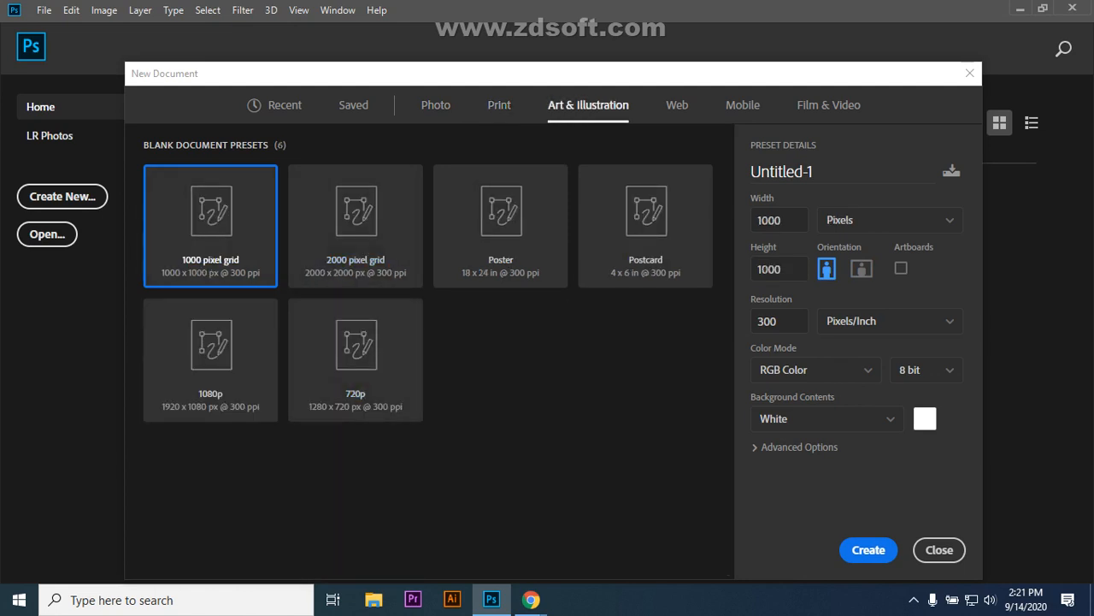
{"action": "left_click", "coordinate": [677, 105]}
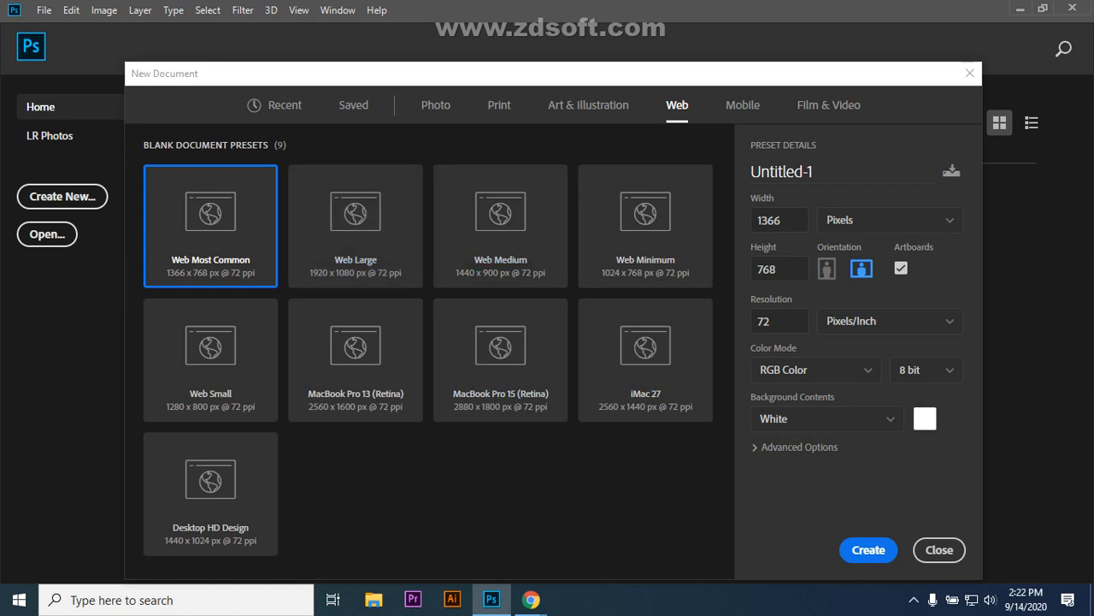
{"action": "left_click", "coordinate": [742, 104]}
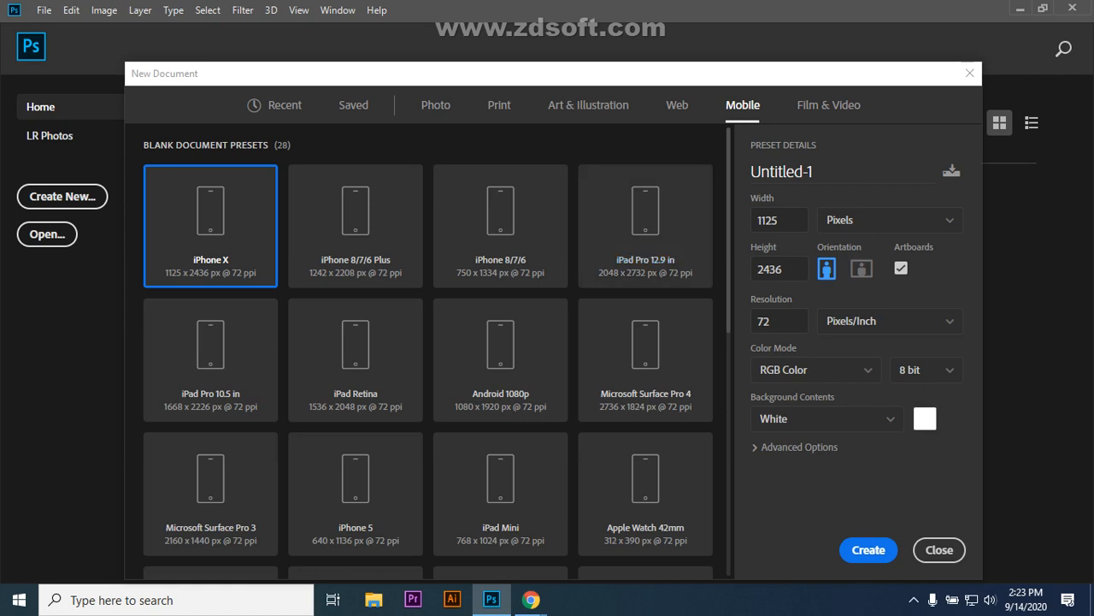
{"action": "left_click", "coordinate": [829, 105]}
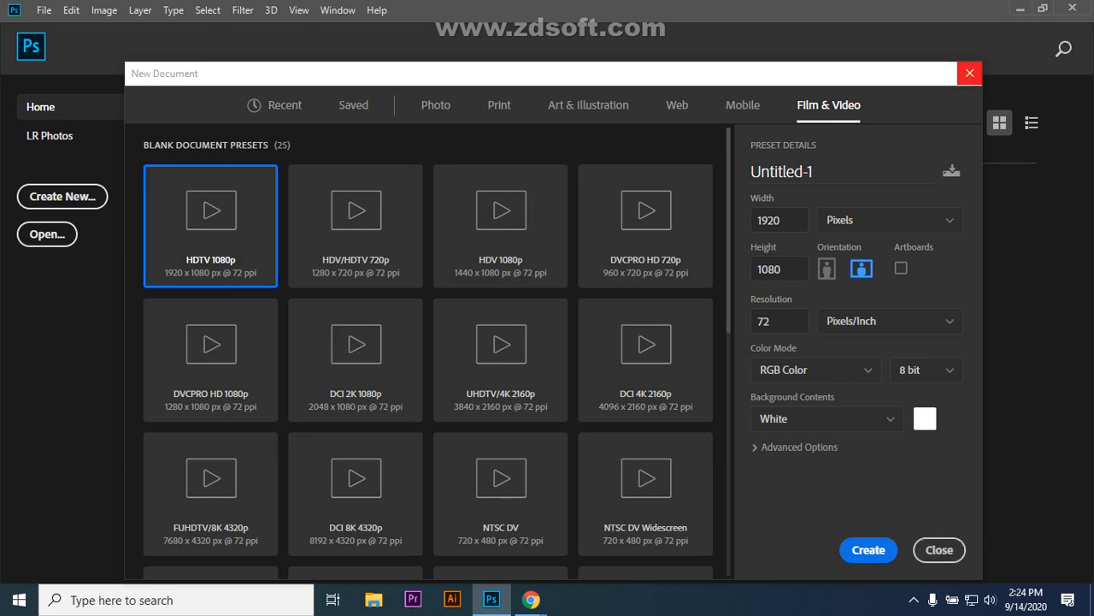
{"action": "left_click", "coordinate": [969, 73]}
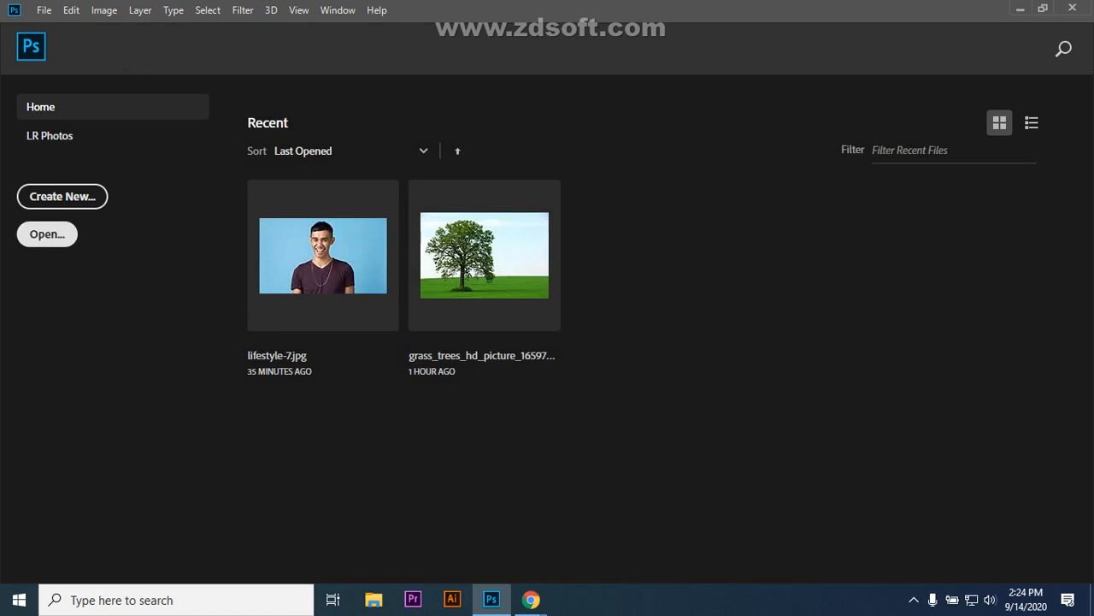
- Open the lifestyle-7 image from the Desktop and collapse the Layers panel
{"action": "left_click", "coordinate": [47, 233]}
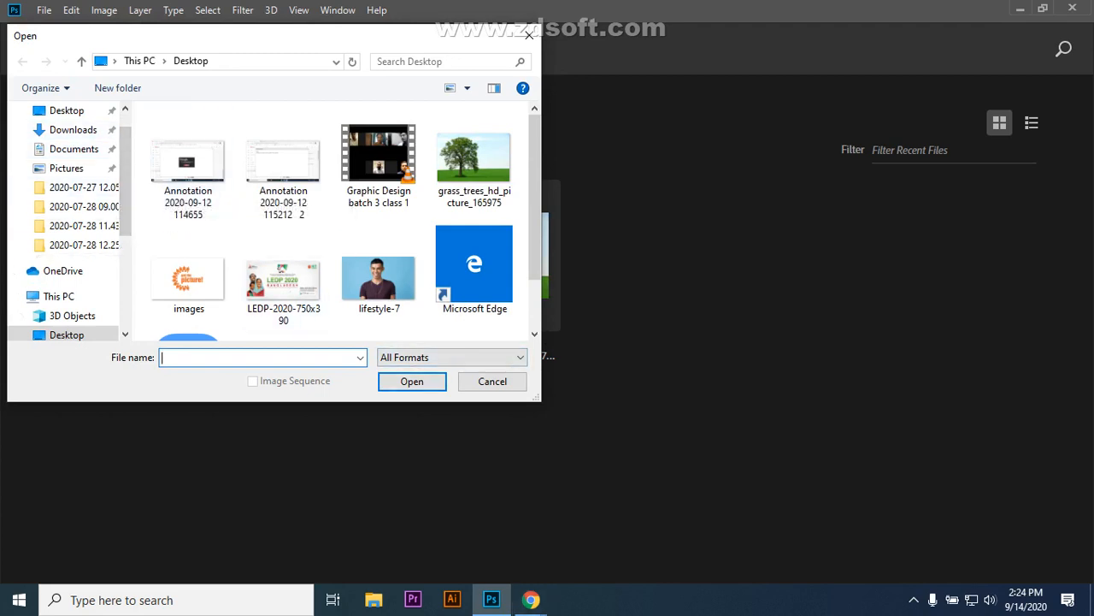
{"action": "left_click_drag", "start_coordinate": [332, 401], "coordinate": [333, 465]}
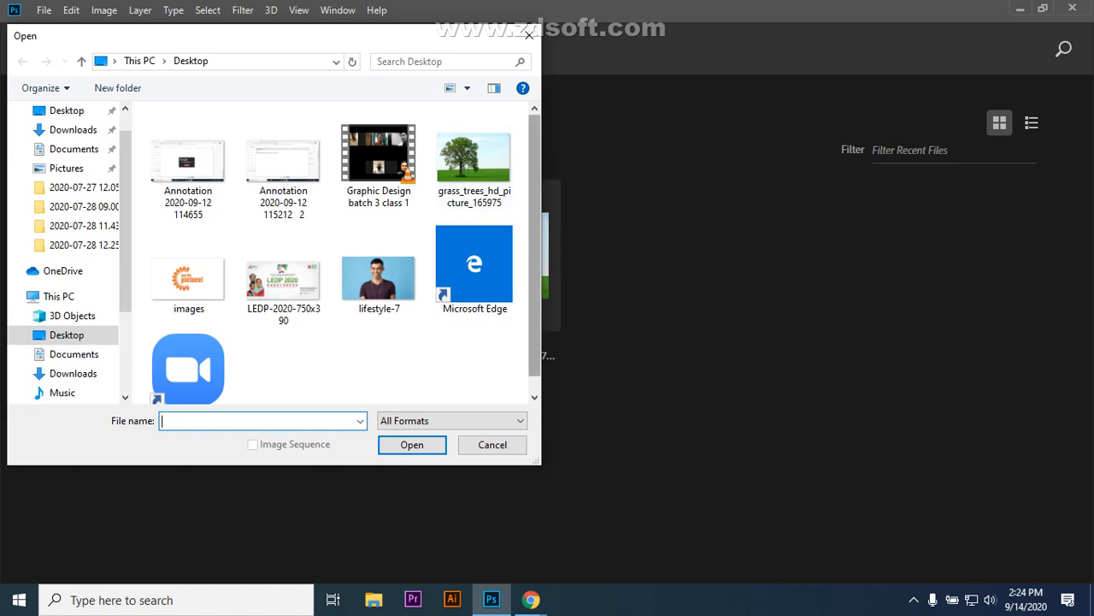
{"action": "left_click_drag", "start_coordinate": [541, 183], "coordinate": [648, 183]}
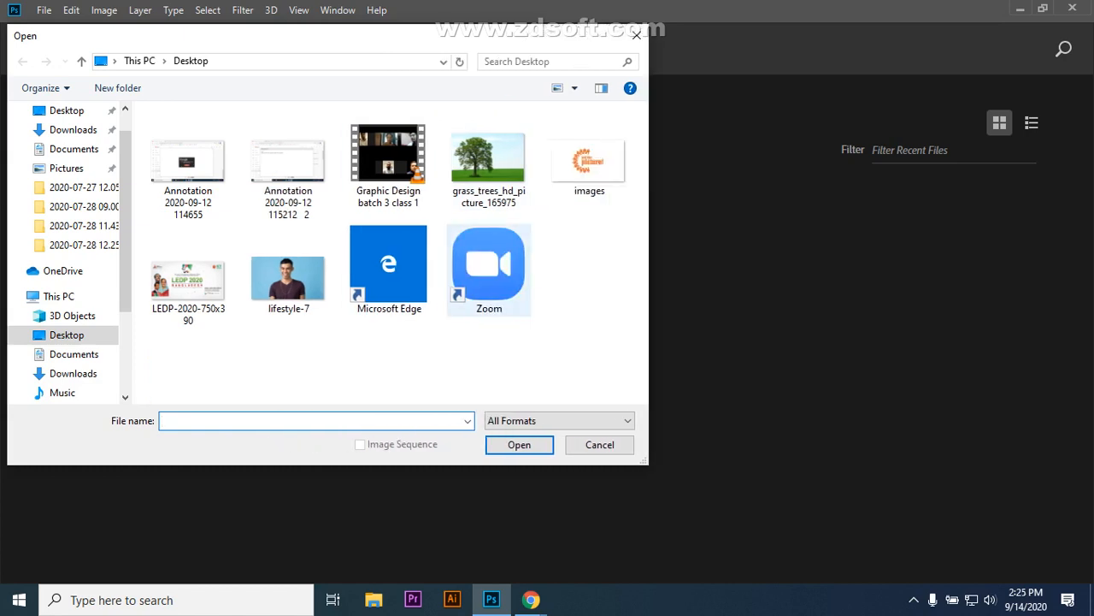
{"action": "left_click", "coordinate": [288, 278]}
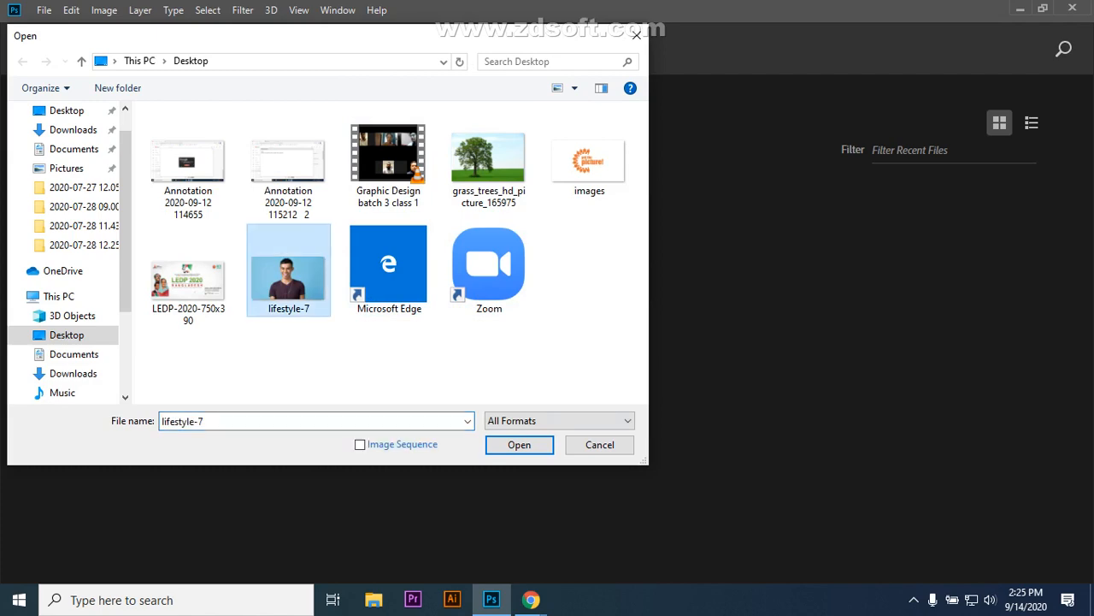
{"action": "left_click", "coordinate": [519, 445]}
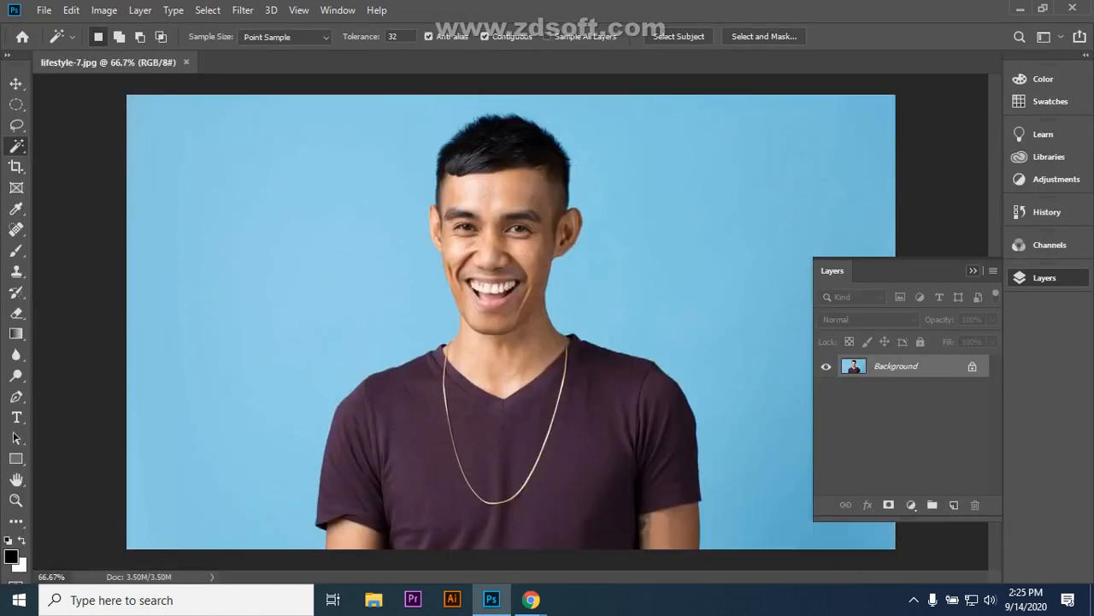
{"action": "left_click", "coordinate": [973, 270]}
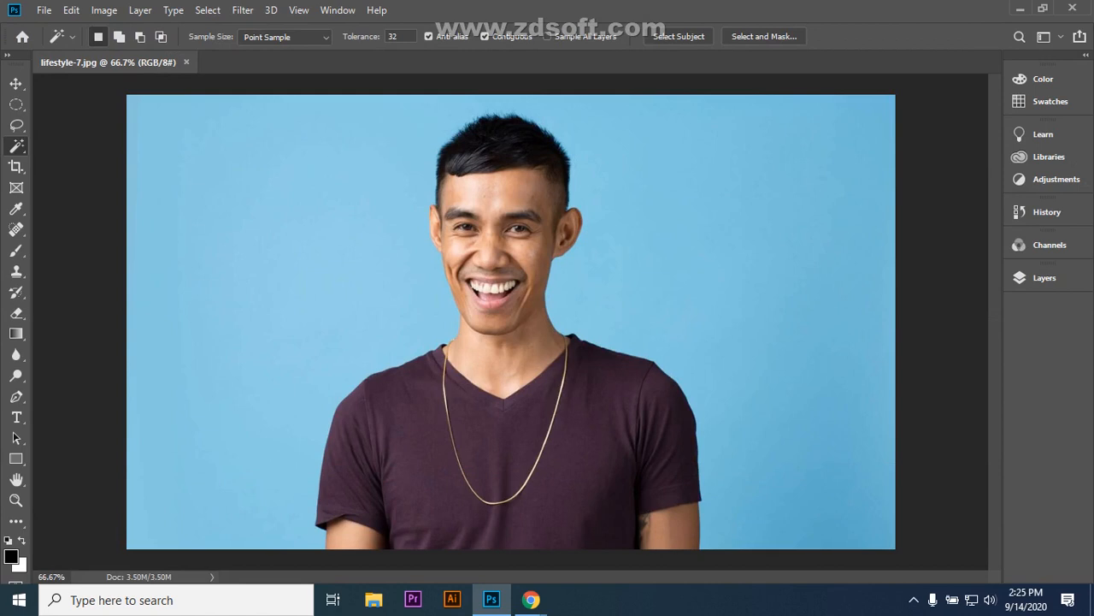
- Examine the available workspaces and the New Workspace options without saving one, and review the File and Edit commands
{"action": "key", "text": "v"}
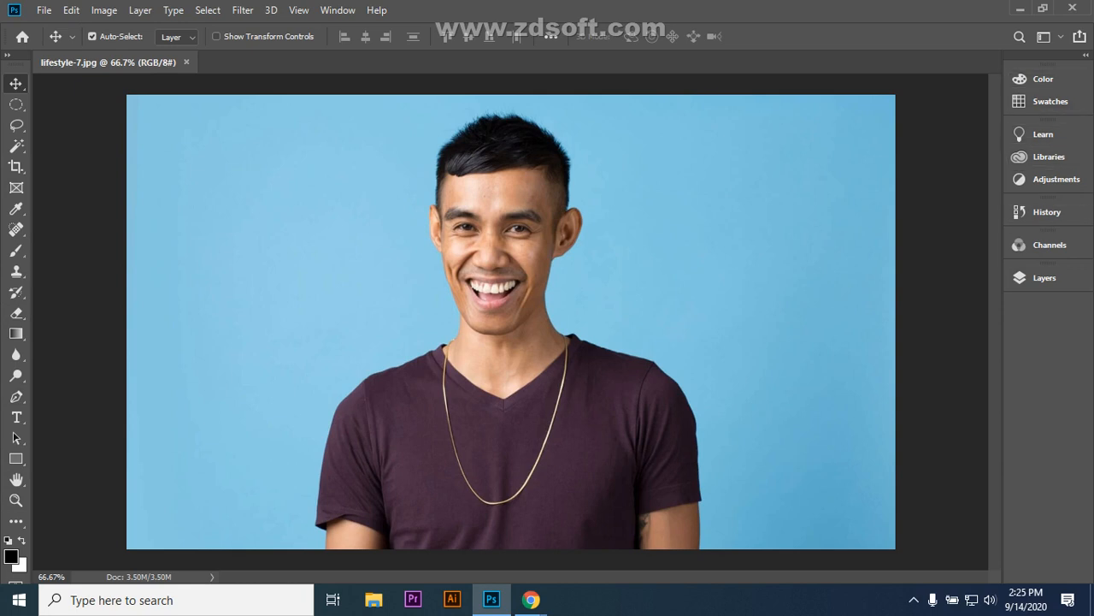
{"action": "left_click", "coordinate": [1060, 37]}
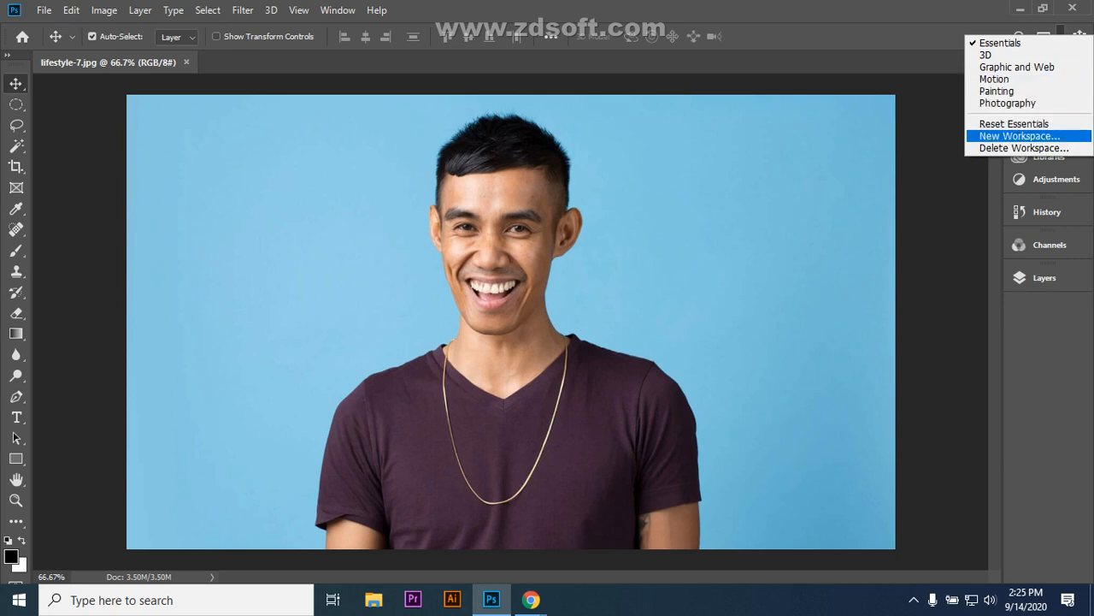
{"action": "key", "text": "Return"}
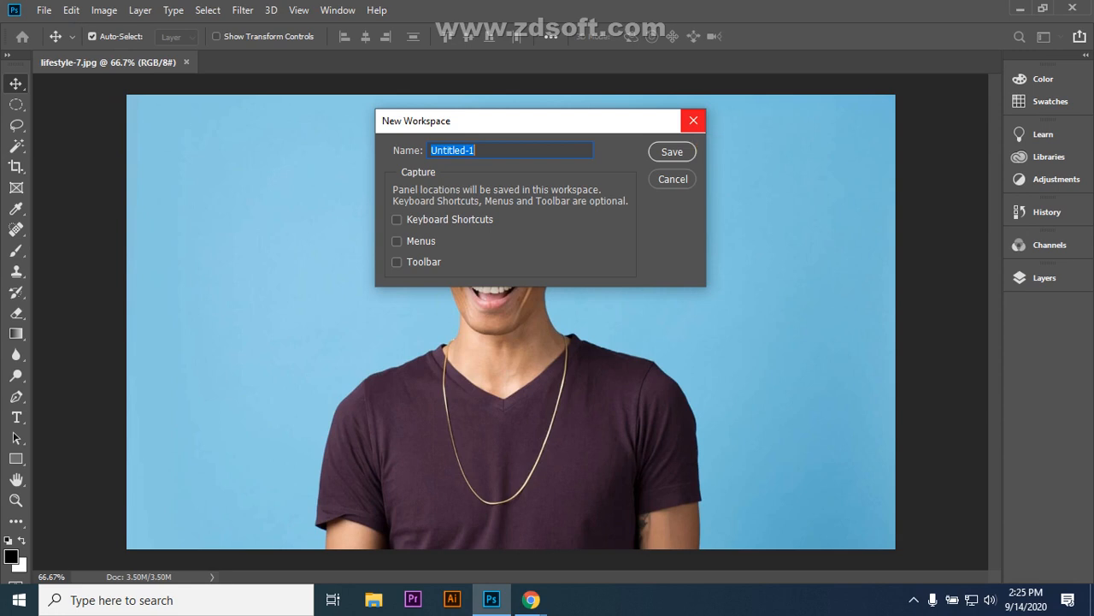
{"action": "left_click", "coordinate": [694, 121]}
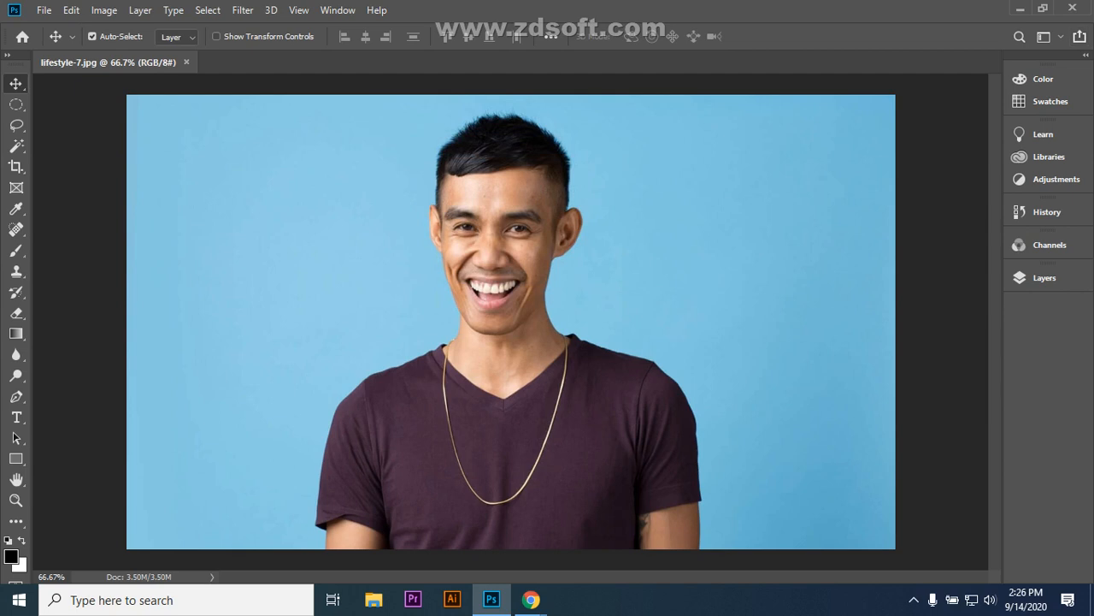
{"action": "left_click", "coordinate": [1060, 36]}
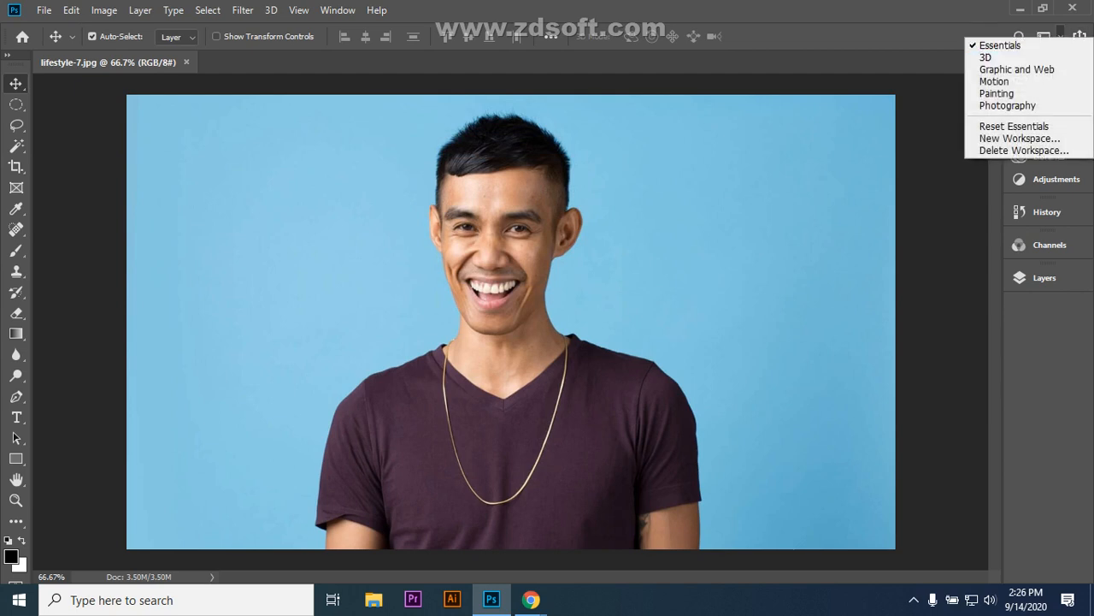
{"action": "key", "text": "Escape"}
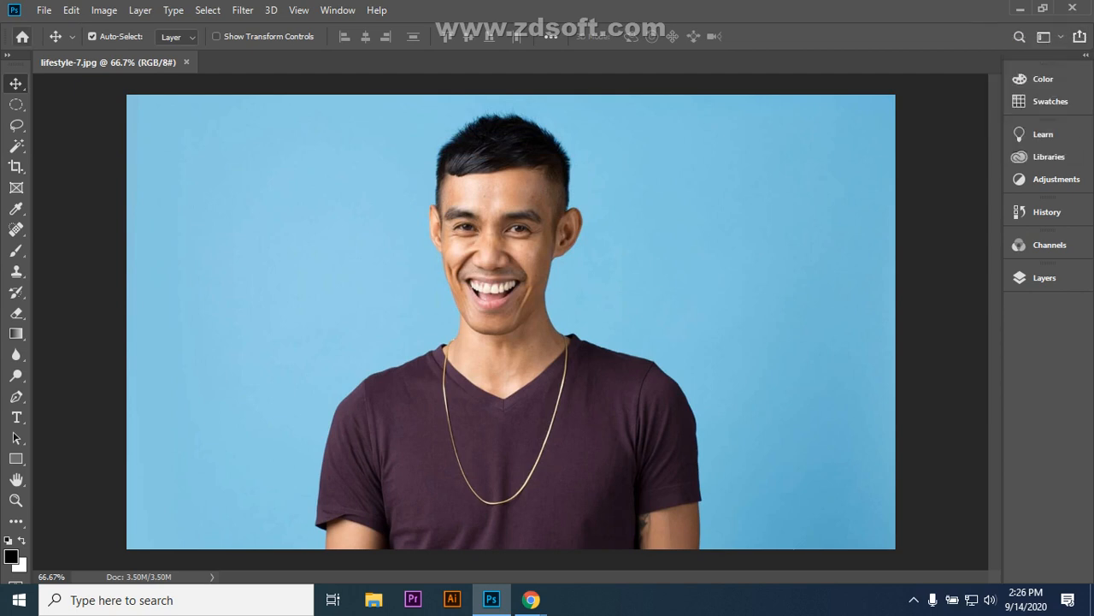
{"action": "left_click", "coordinate": [43, 10]}
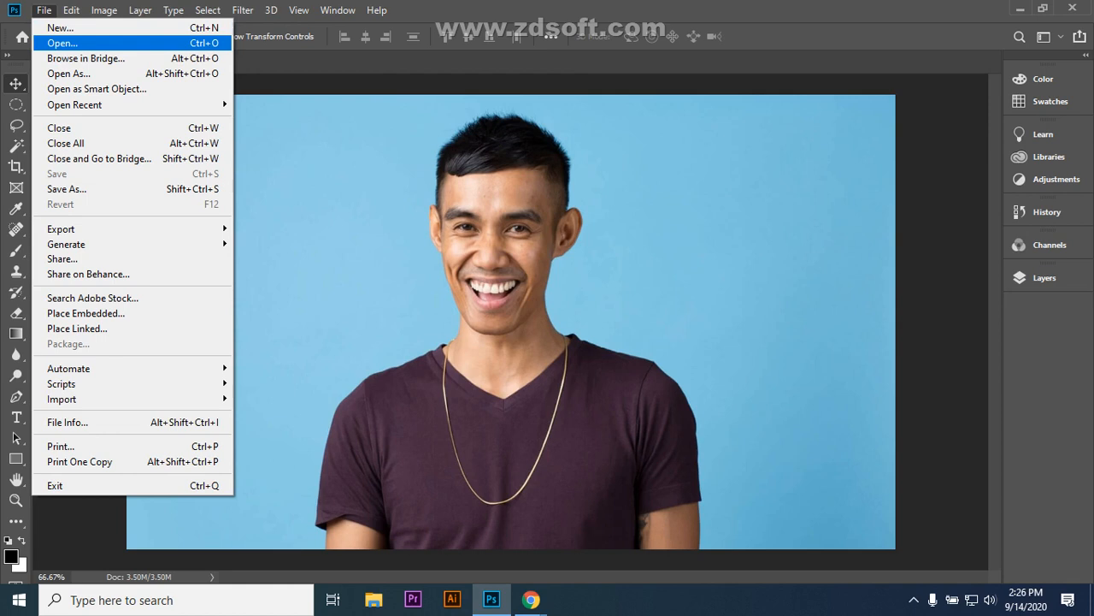
{"action": "mouse_move", "coordinate": [71, 11]}
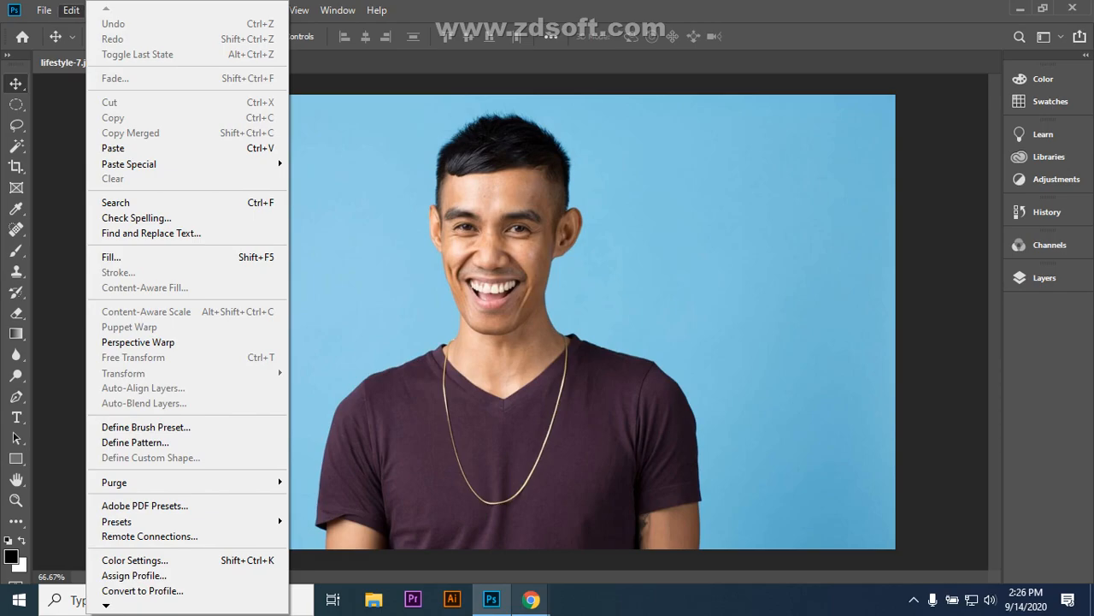
- Switch to Google Meet, admit the waiting participant to the meeting, and return to Photoshop after checking the participant list
{"action": "left_click", "coordinate": [531, 598]}
{"action": "left_click", "coordinate": [616, 518]}
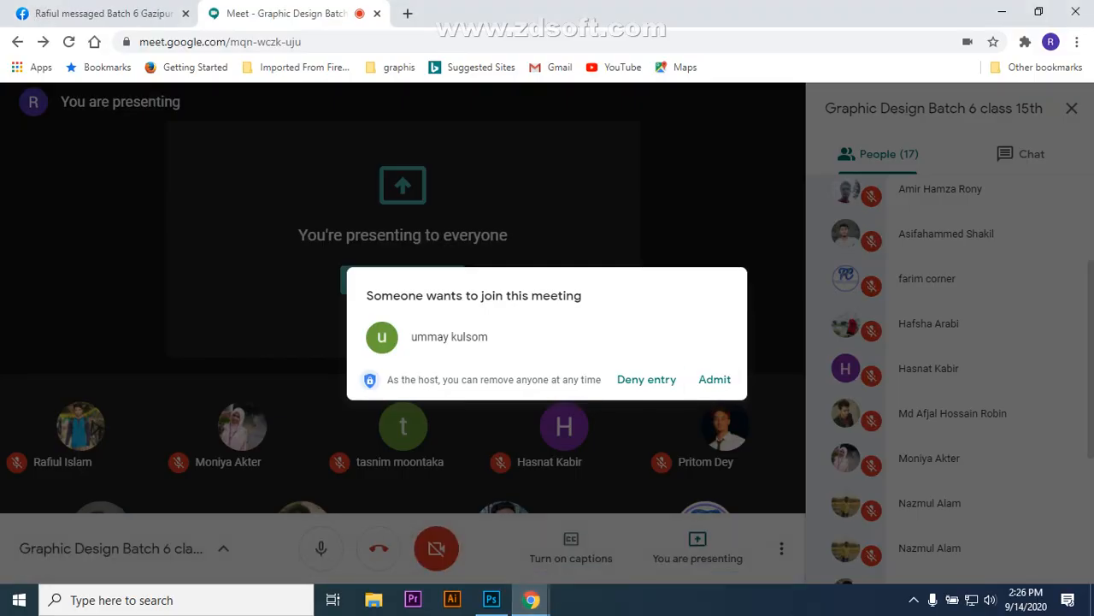
{"action": "left_click", "coordinate": [715, 378]}
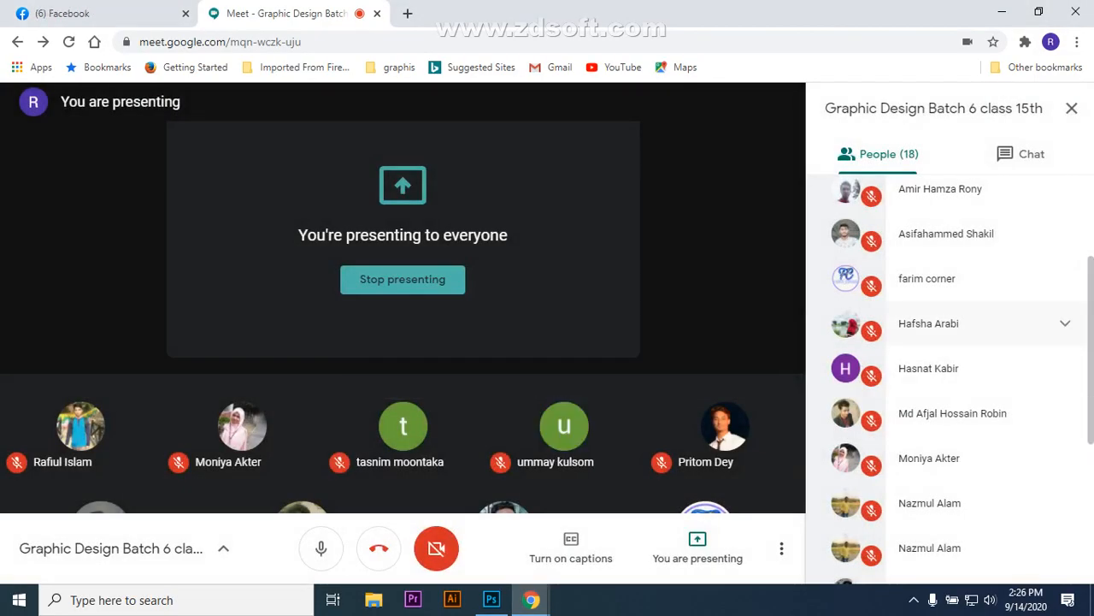
{"action": "scroll", "coordinate": [949, 342], "scroll_direction": "down", "scroll_amount": 4}
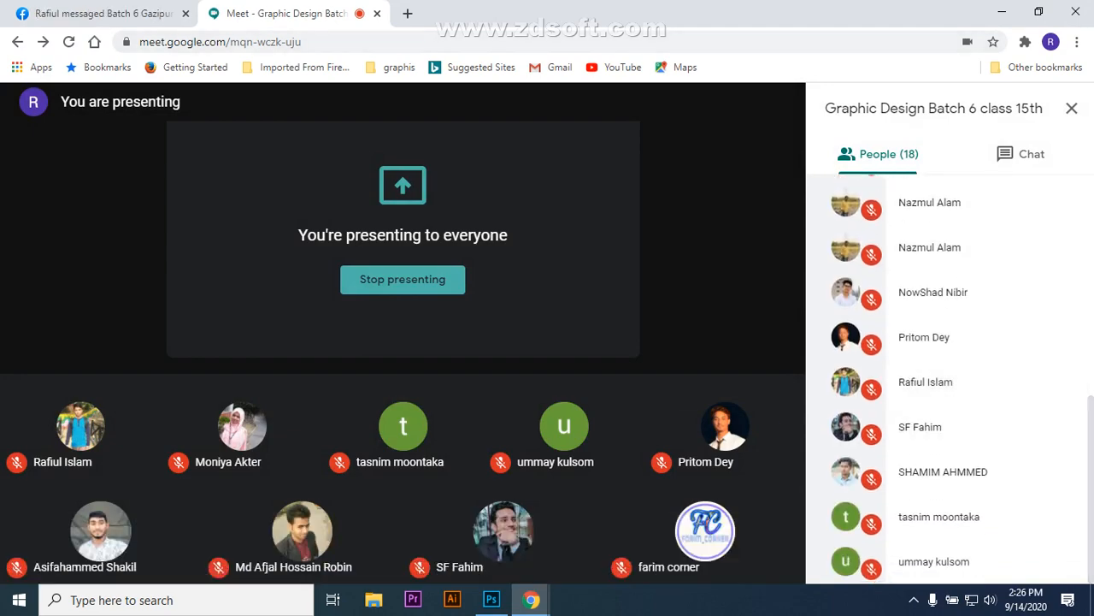
{"action": "left_click", "coordinate": [491, 600]}
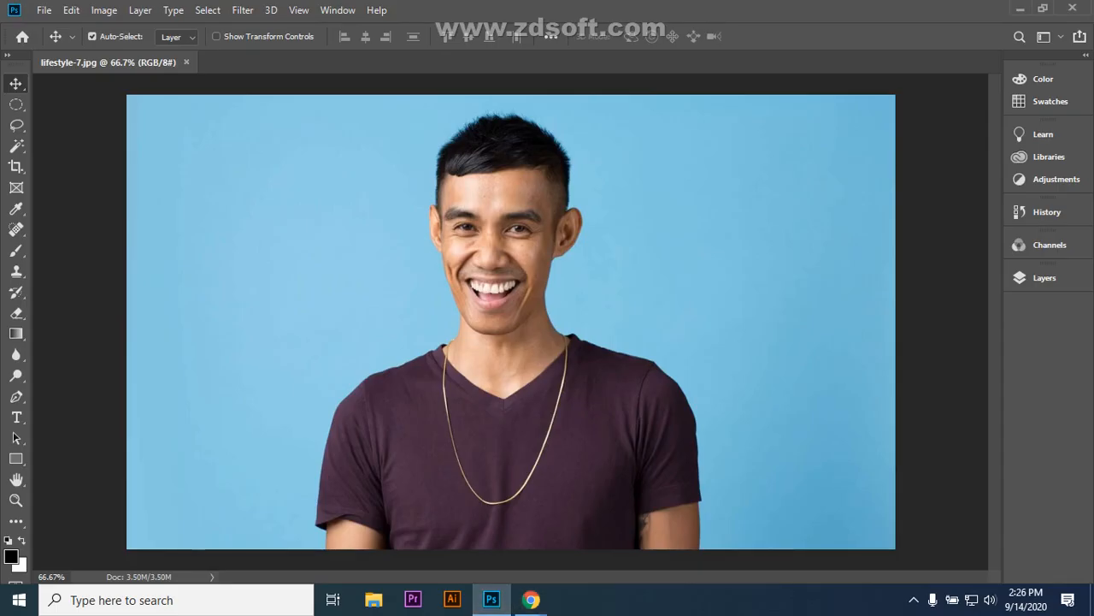
- Examine the Image, Select, Filter, 3D and View commands, including the Render filters
{"action": "left_click", "coordinate": [103, 10]}
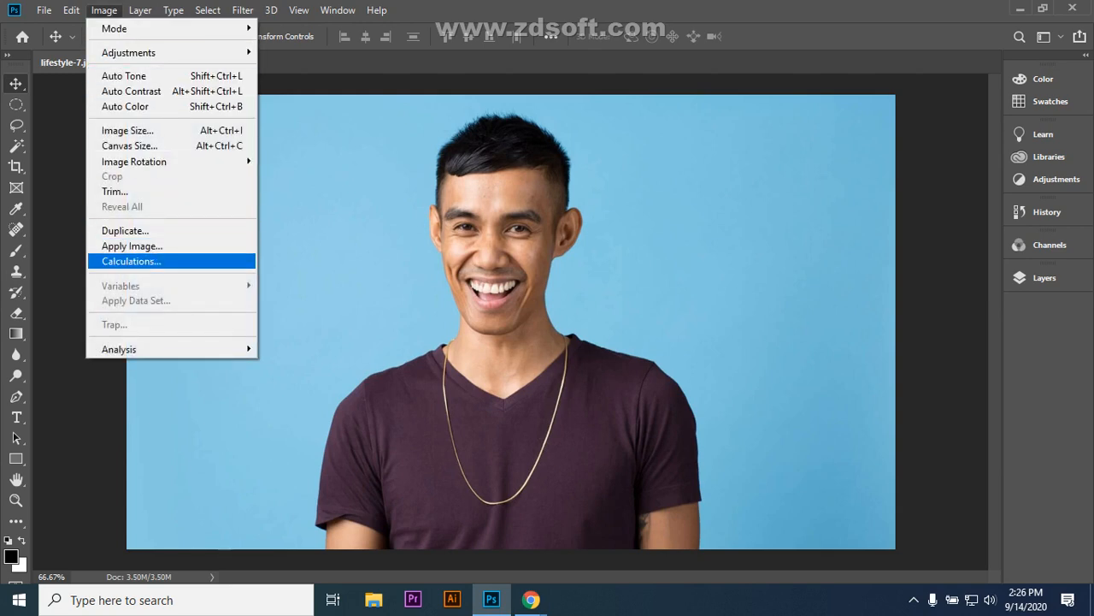
{"action": "mouse_move", "coordinate": [139, 10]}
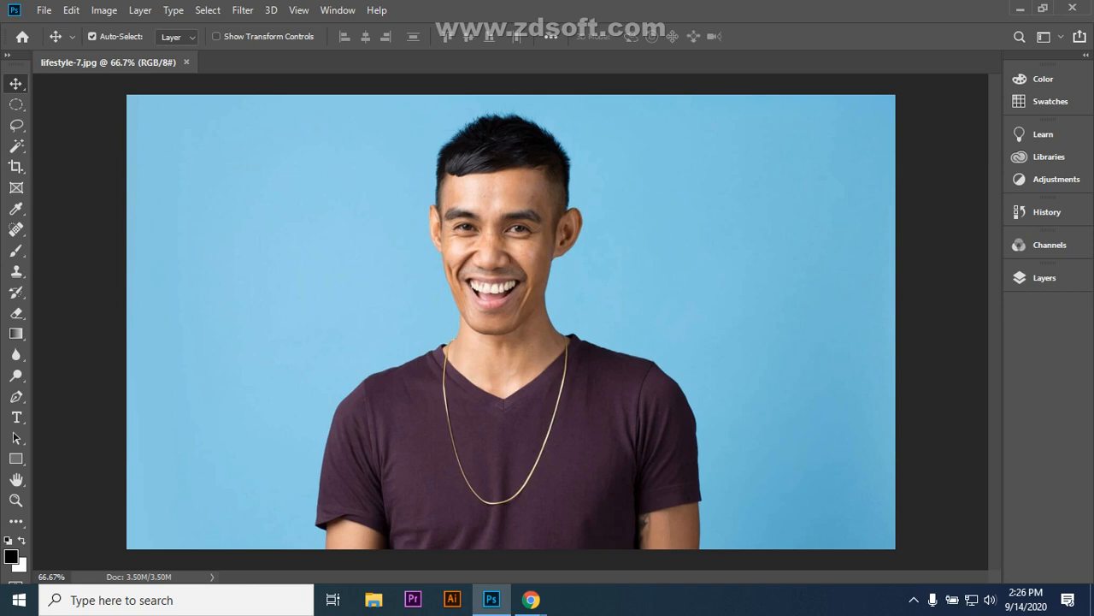
{"action": "left_click", "coordinate": [173, 10]}
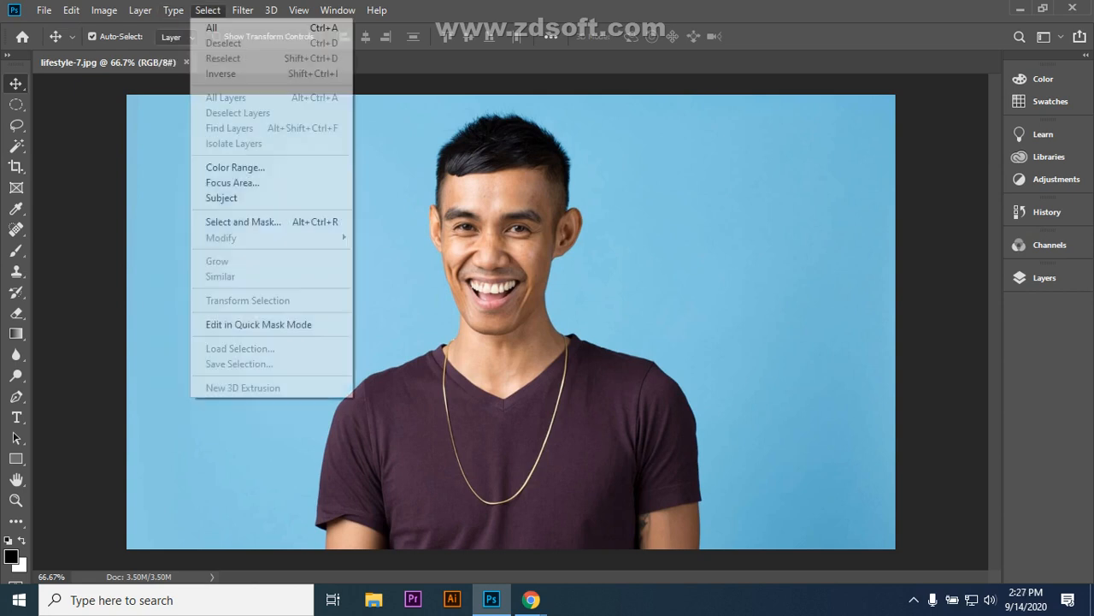
{"action": "left_click", "coordinate": [242, 10]}
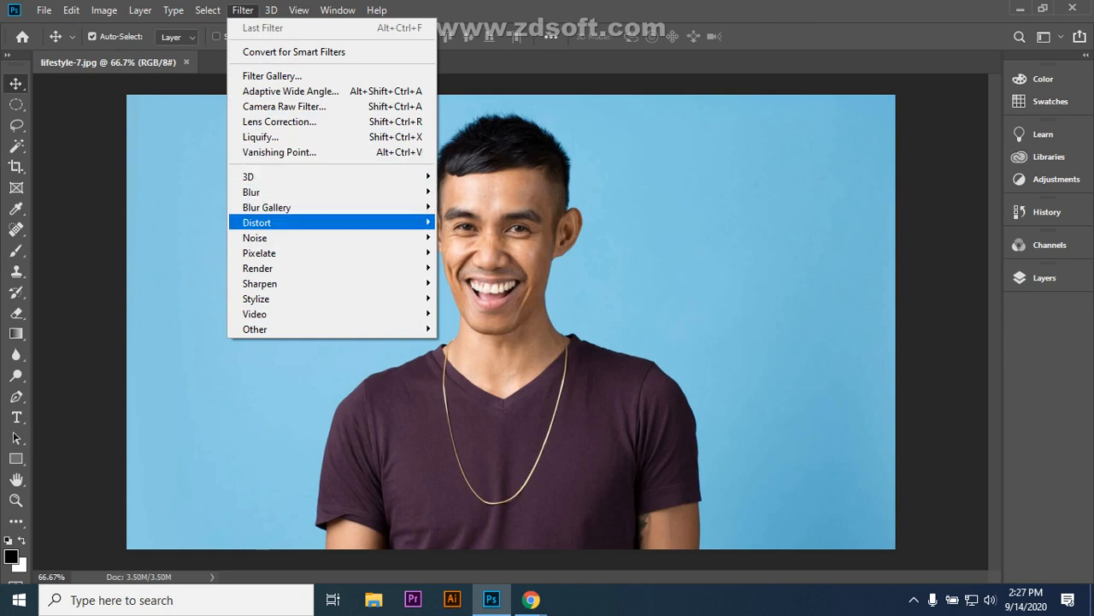
{"action": "mouse_move", "coordinate": [325, 222]}
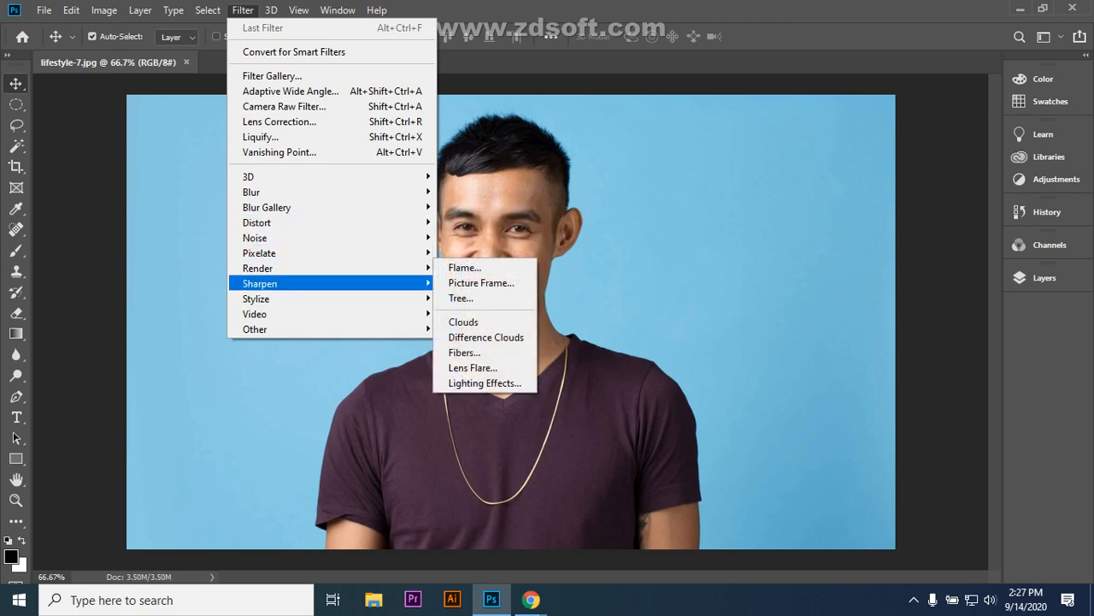
{"action": "left_click", "coordinate": [243, 9]}
{"action": "left_click", "coordinate": [271, 10]}
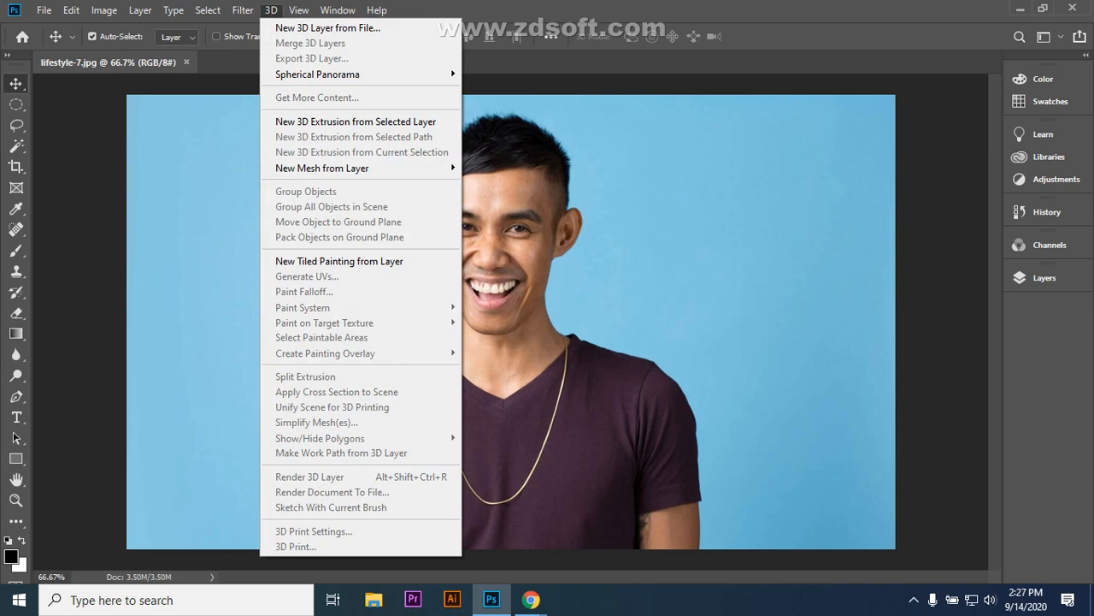
{"action": "mouse_move", "coordinate": [298, 9]}
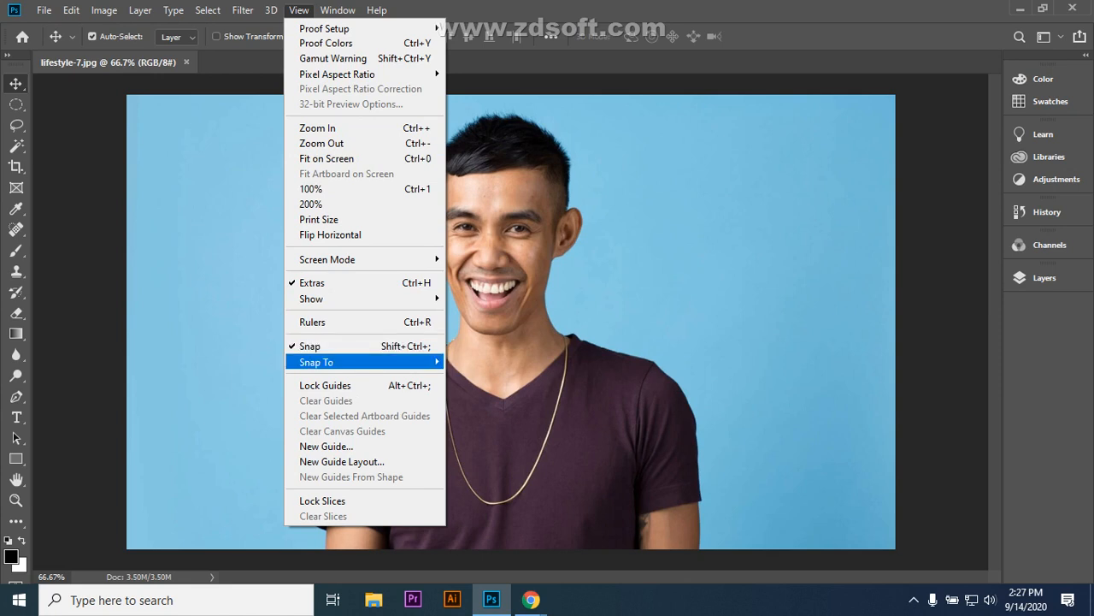
{"action": "mouse_move", "coordinate": [316, 362]}
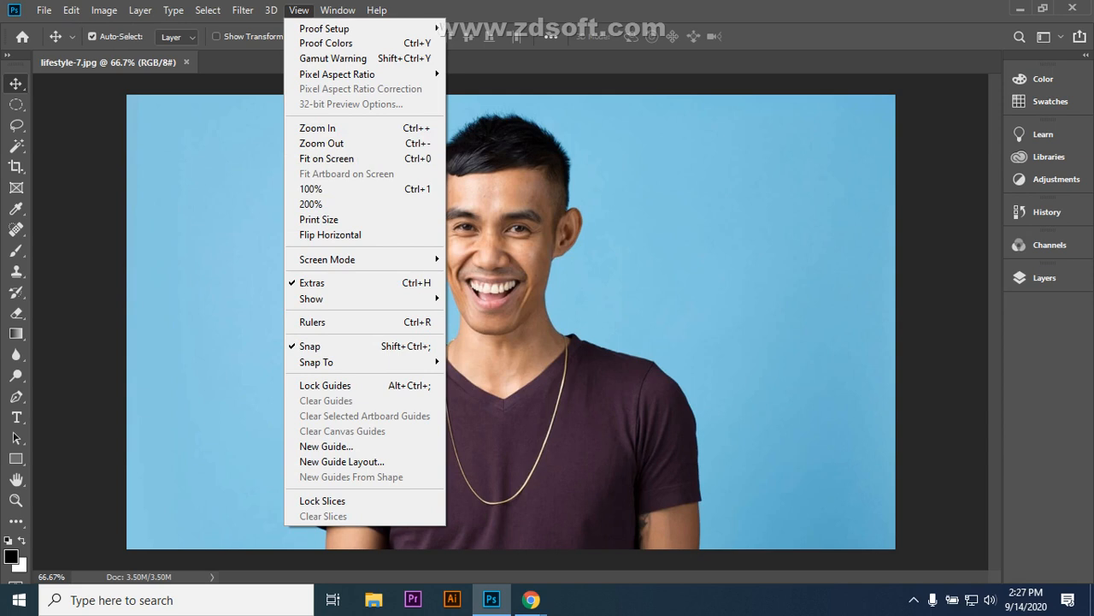
{"action": "mouse_move", "coordinate": [363, 28]}
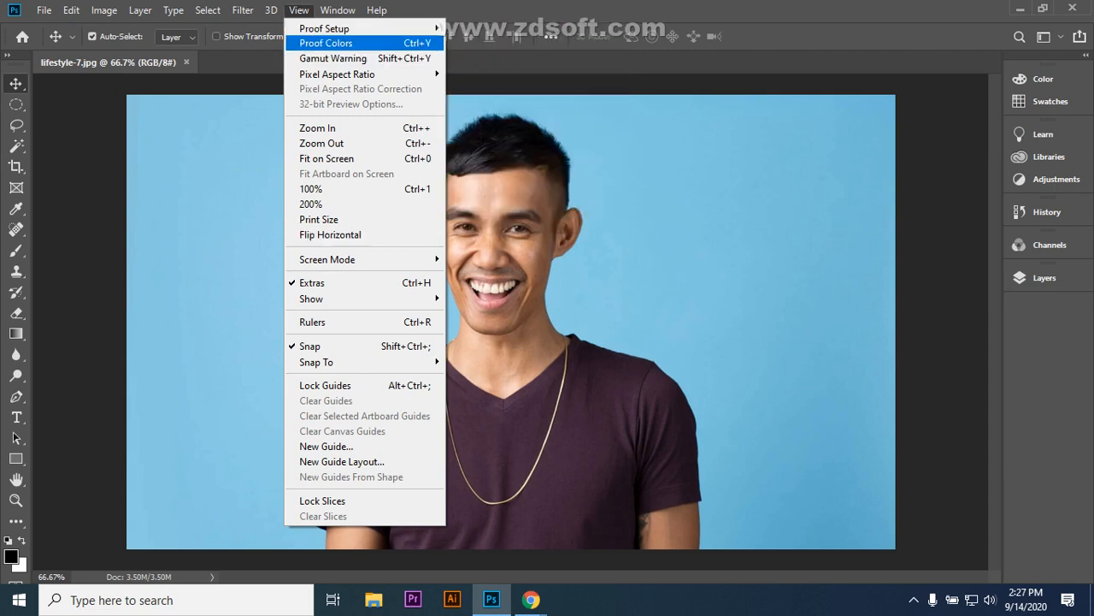
{"action": "left_click", "coordinate": [299, 10]}
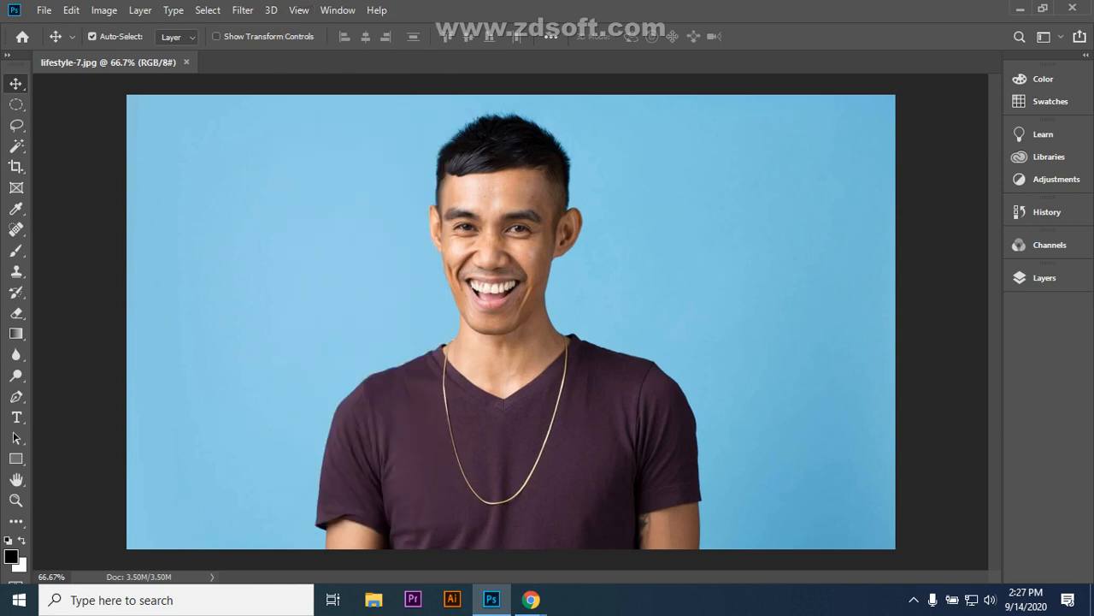
- Show the Properties panel, dock it below Layers, and narrow the panel dock to icons only
{"action": "left_click", "coordinate": [338, 10]}
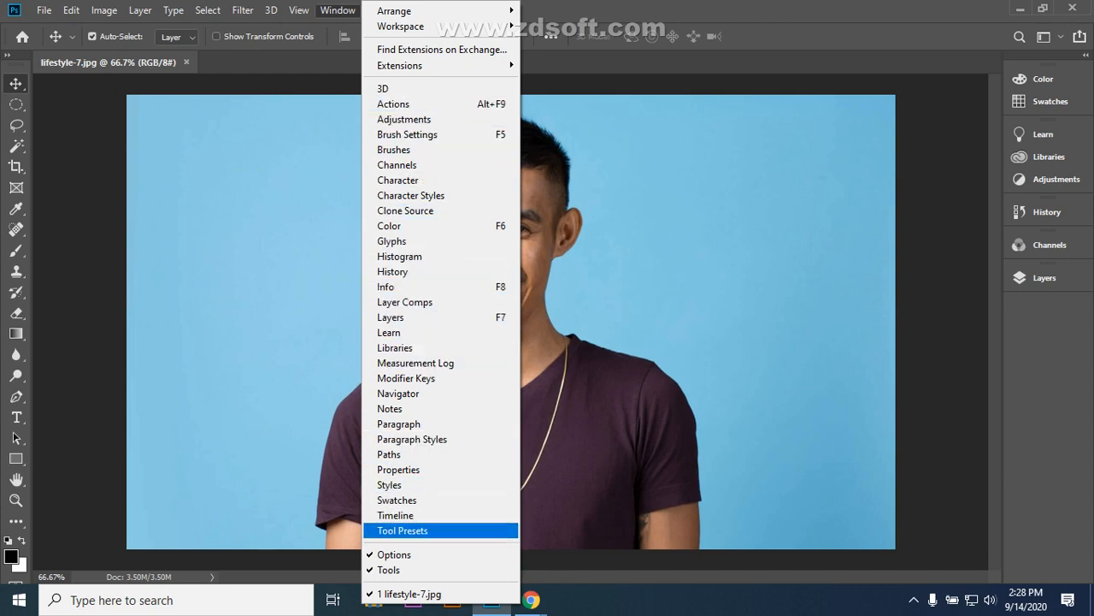
{"action": "left_click", "coordinate": [428, 469]}
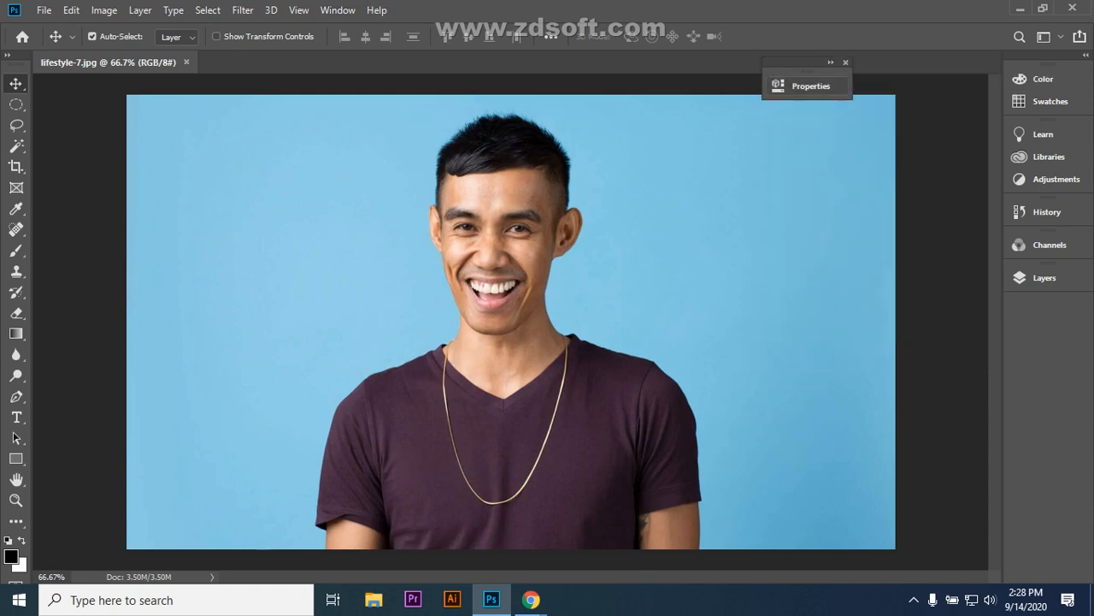
{"action": "left_click_drag", "start_coordinate": [807, 85], "coordinate": [1043, 310]}
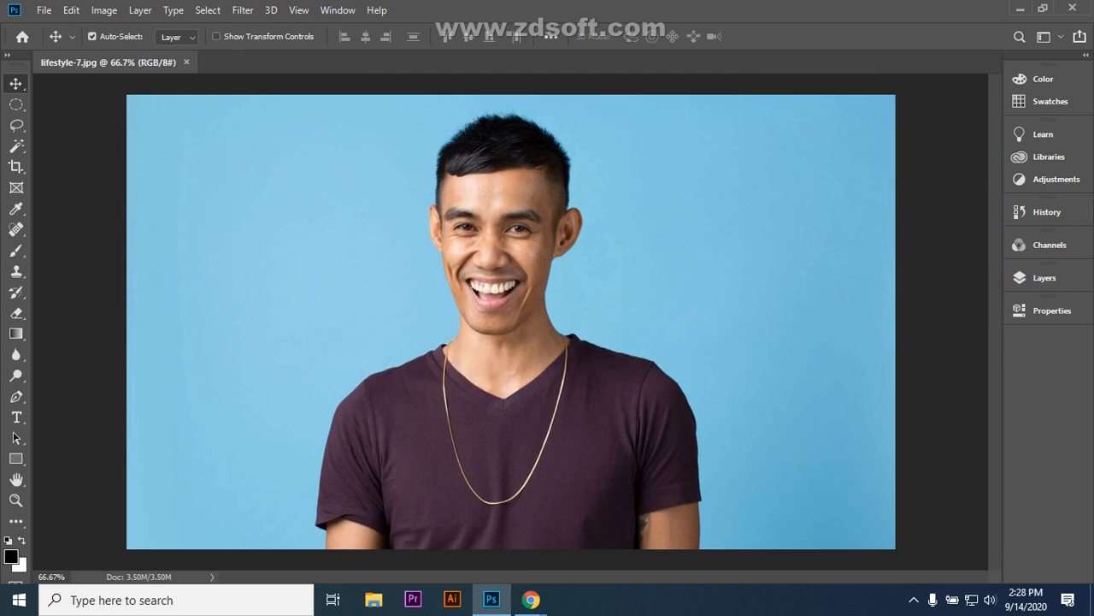
{"action": "left_click_drag", "start_coordinate": [1002, 157], "coordinate": [1063, 156]}
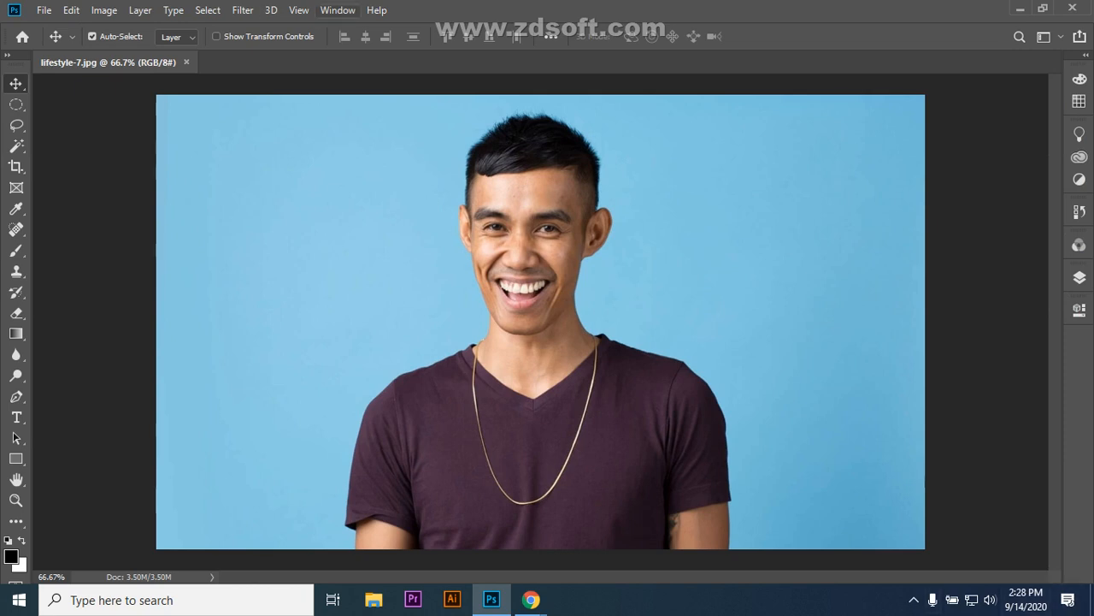
- Show the Character and Paragraph panels and dock them together below Properties
{"action": "left_click", "coordinate": [337, 10]}
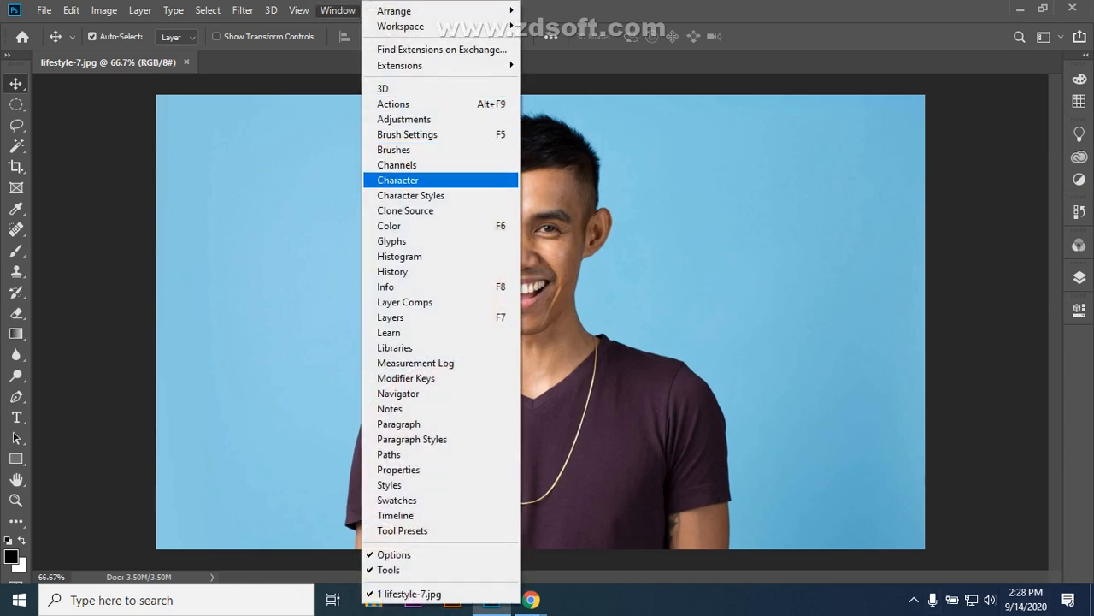
{"action": "left_click", "coordinate": [397, 179]}
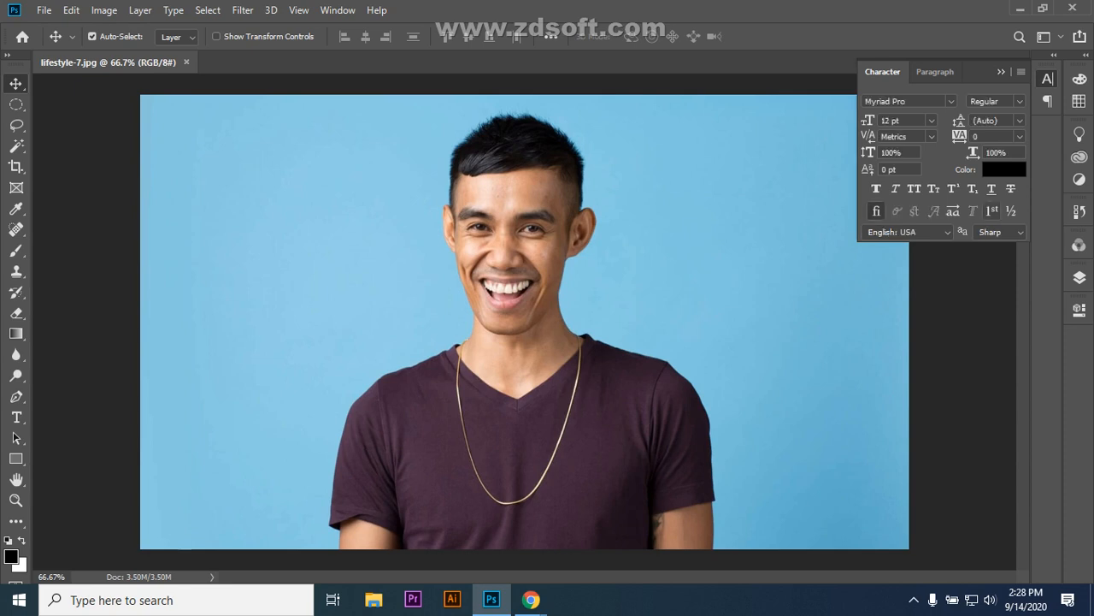
{"action": "left_click", "coordinate": [1001, 71]}
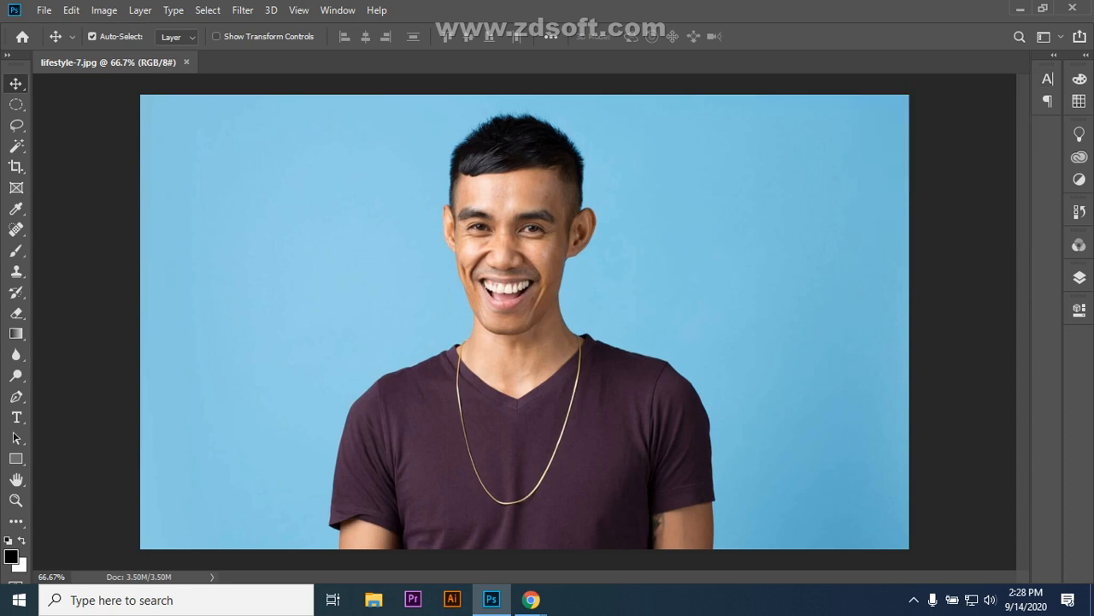
{"action": "left_click", "coordinate": [1048, 79]}
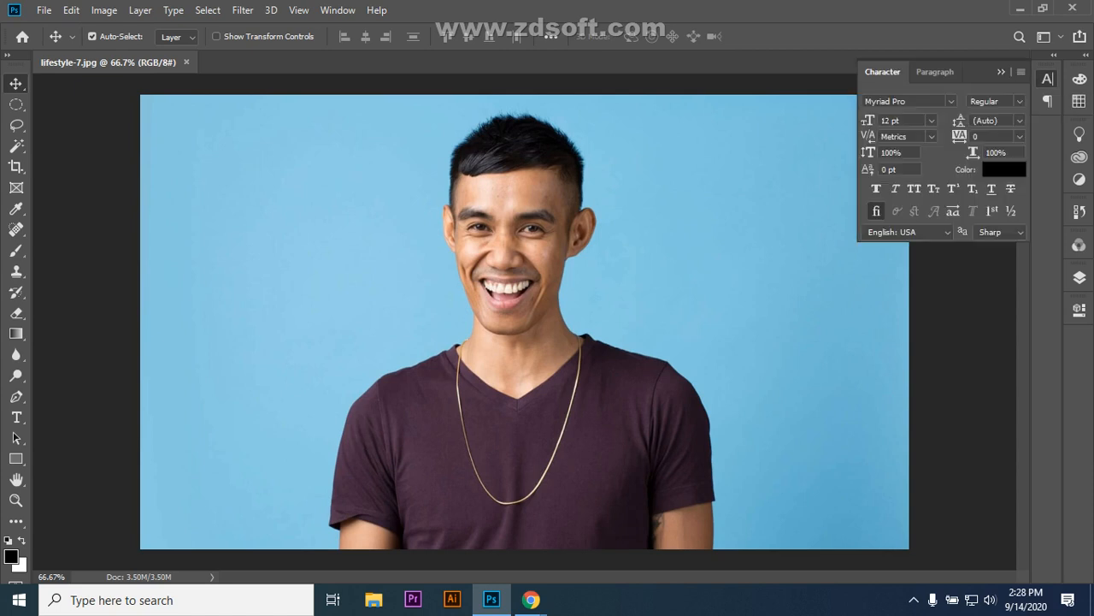
{"action": "left_click_drag", "start_coordinate": [880, 72], "coordinate": [1079, 342]}
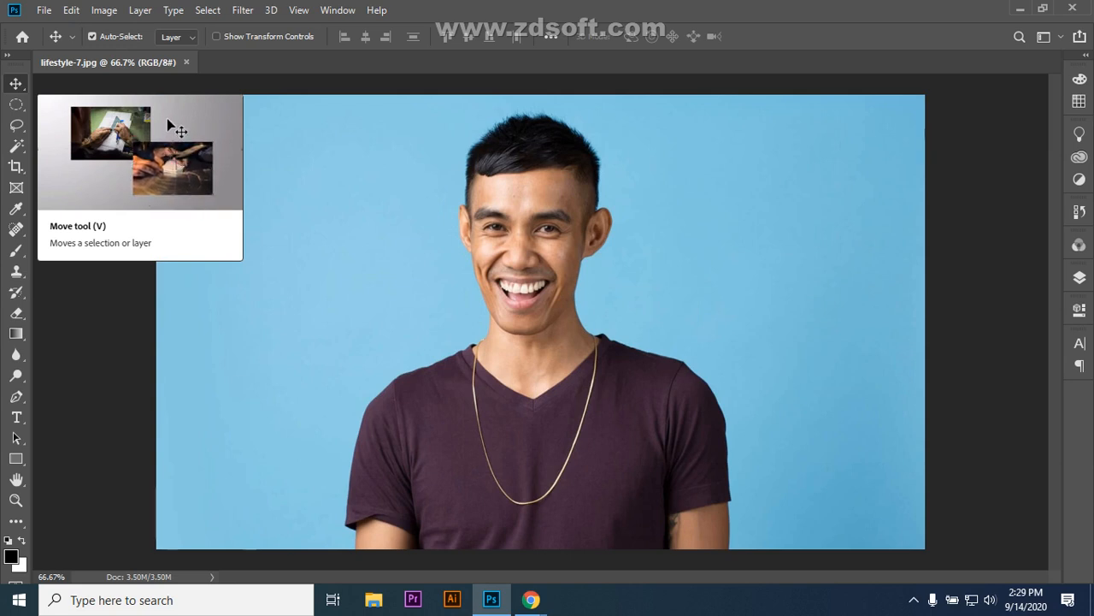
- Try to move the locked background photo, and unlock it as a regular layer, leaving its layer style unchanged
{"action": "left_click_drag", "start_coordinate": [535, 226], "coordinate": [338, 244]}
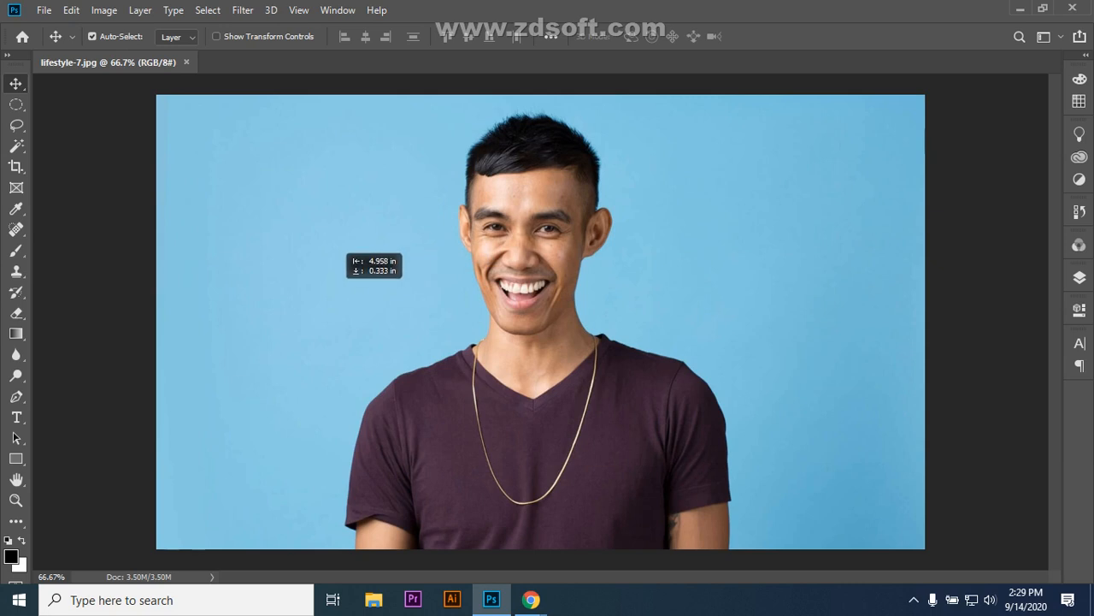
{"action": "left_click", "coordinate": [676, 270]}
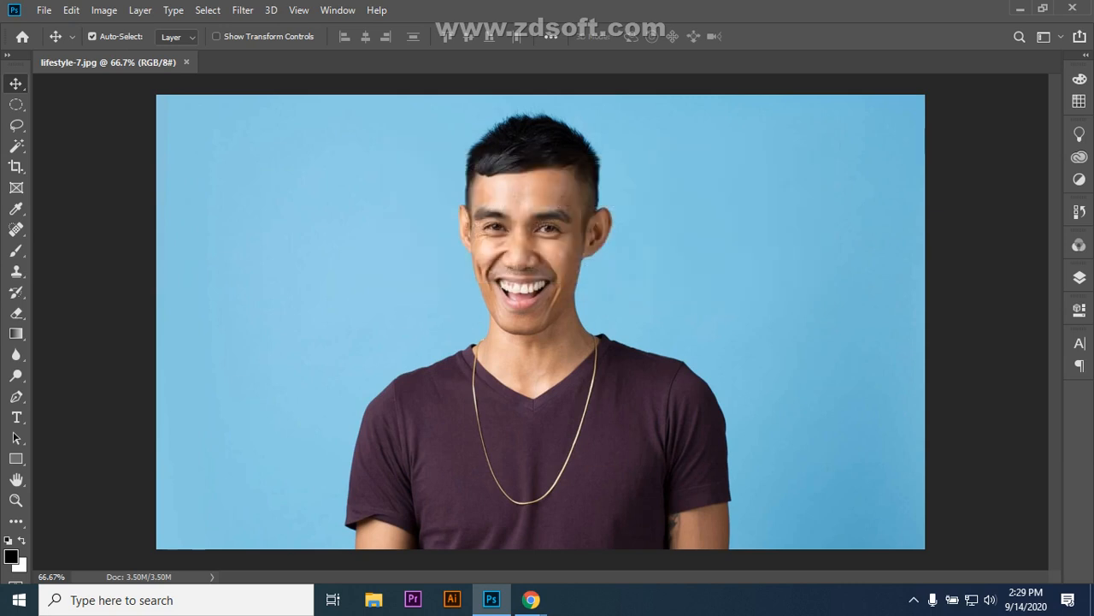
{"action": "left_click", "coordinate": [1079, 277]}
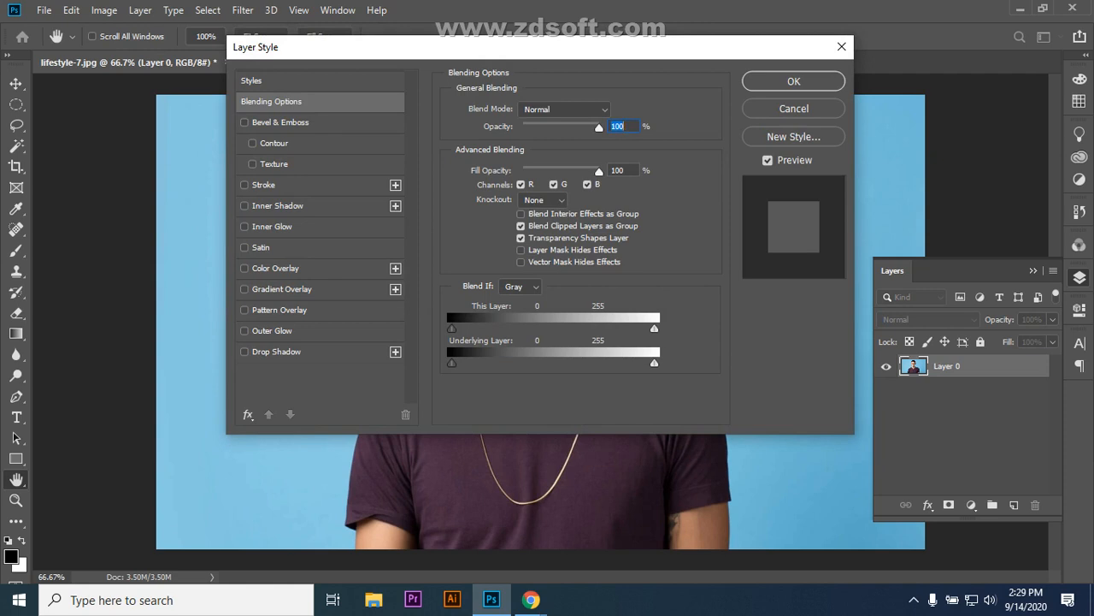
{"action": "key", "text": "Escape"}
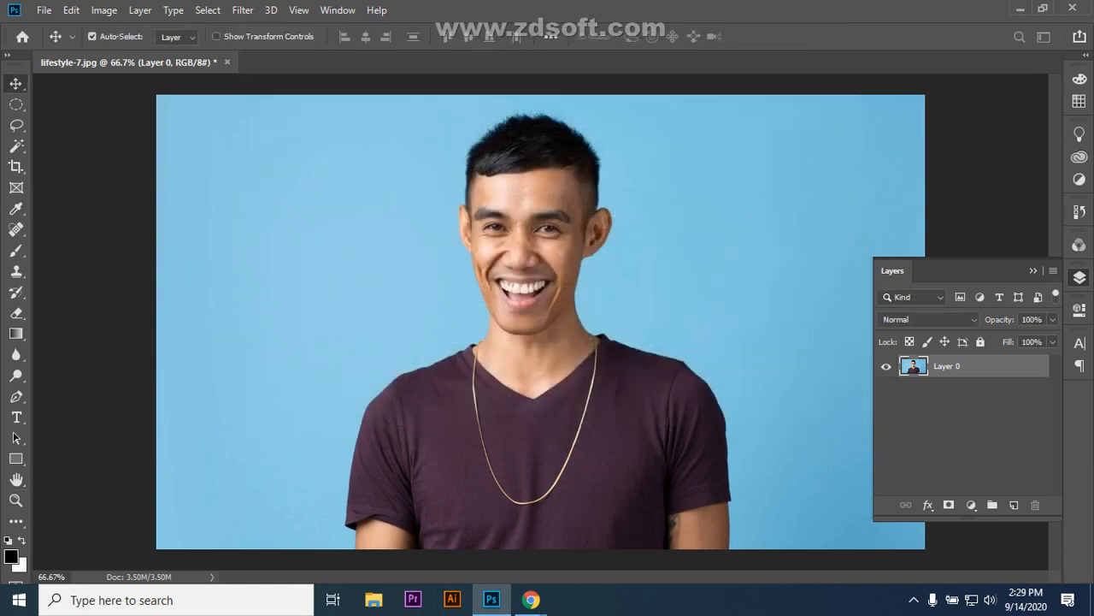
- Check the online class meeting in Google Meet in Chrome and return to Photoshop
{"action": "mouse_move", "coordinate": [531, 600]}
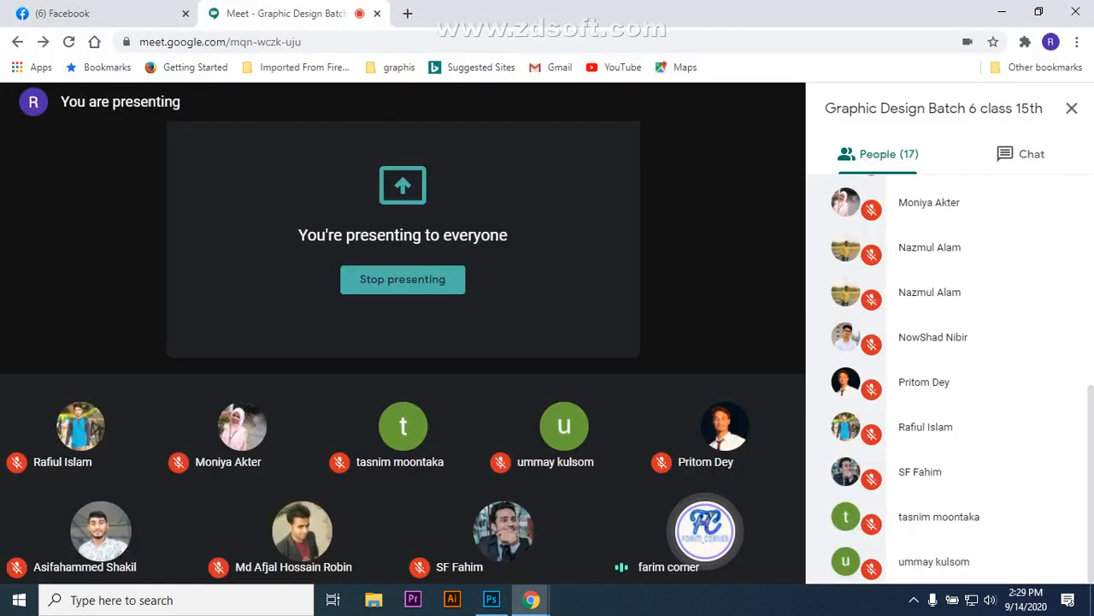
{"action": "left_click", "coordinate": [441, 525]}
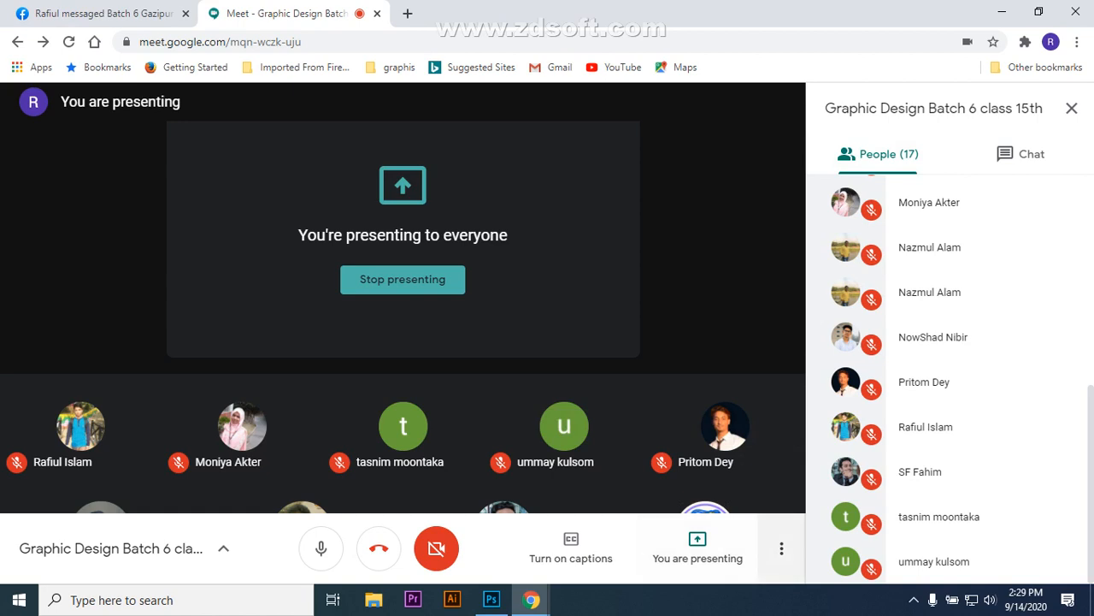
{"action": "left_click", "coordinate": [782, 548]}
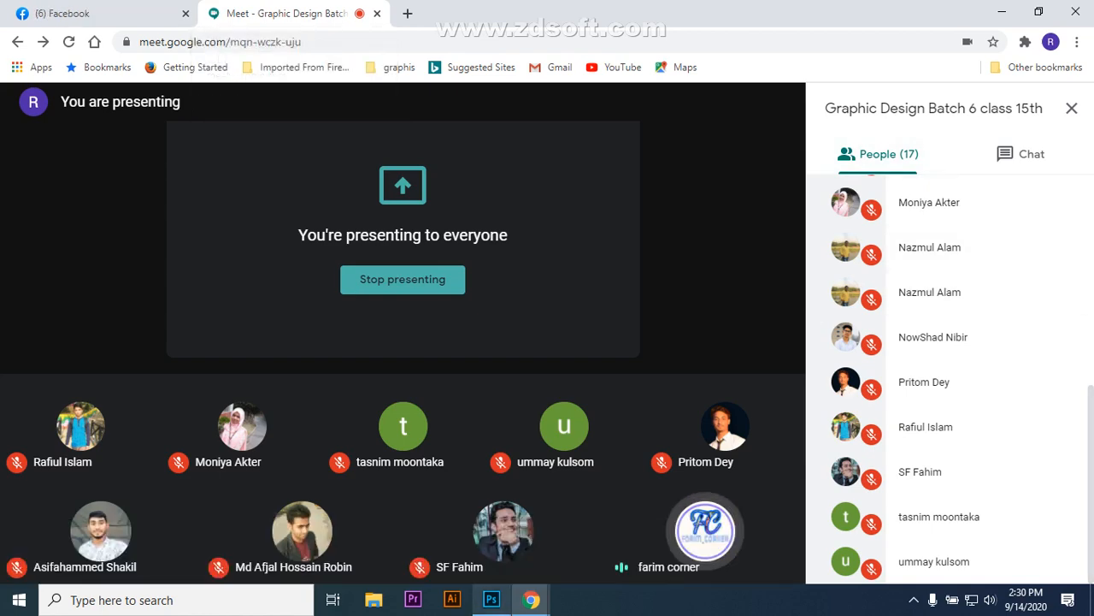
{"action": "left_click", "coordinate": [491, 599]}
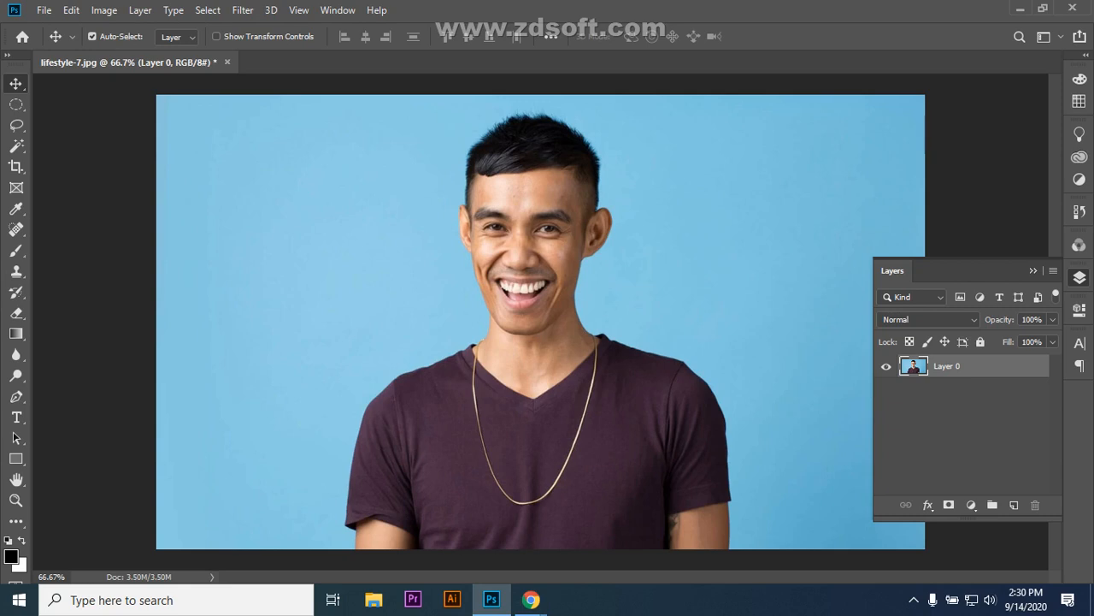
- Hide and reshow the portrait layer, and add a new layer group with an empty layer inside it
{"action": "left_click", "coordinate": [885, 366]}
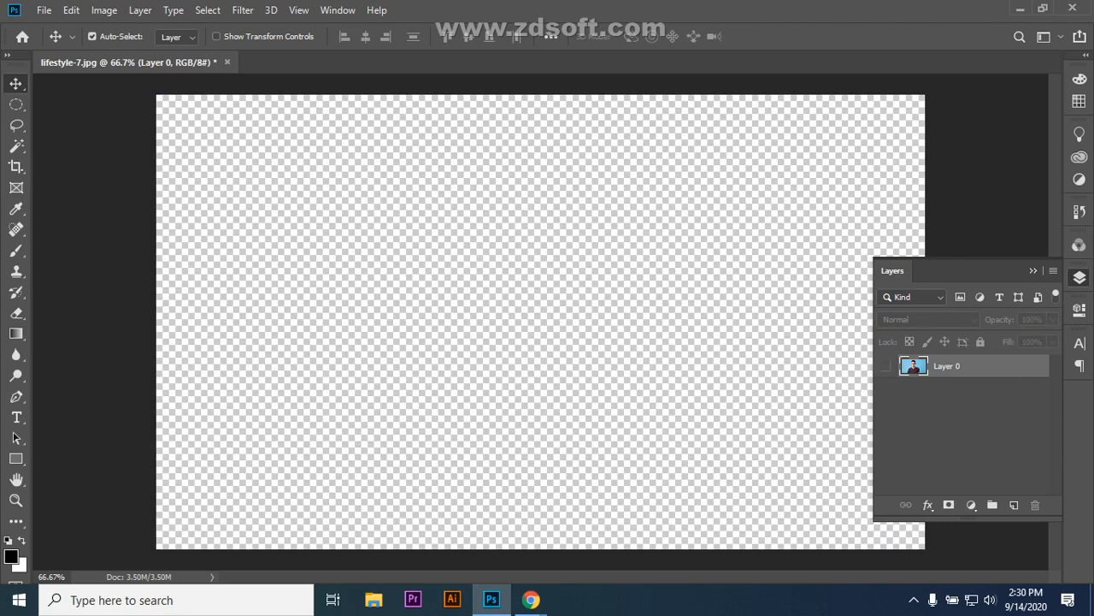
{"action": "left_click", "coordinate": [886, 366]}
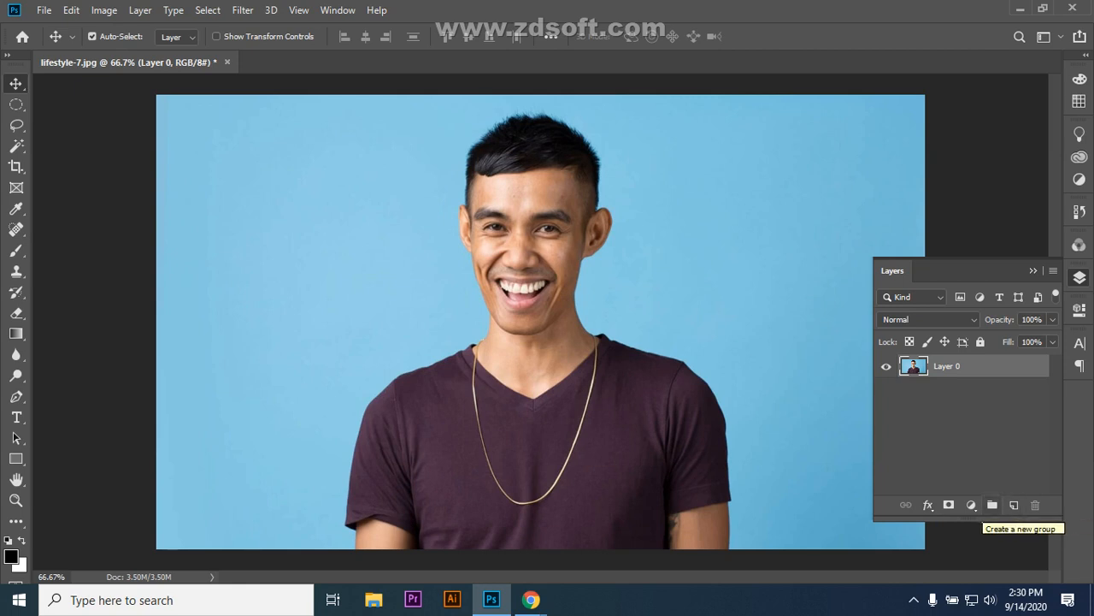
{"action": "left_click", "coordinate": [992, 504]}
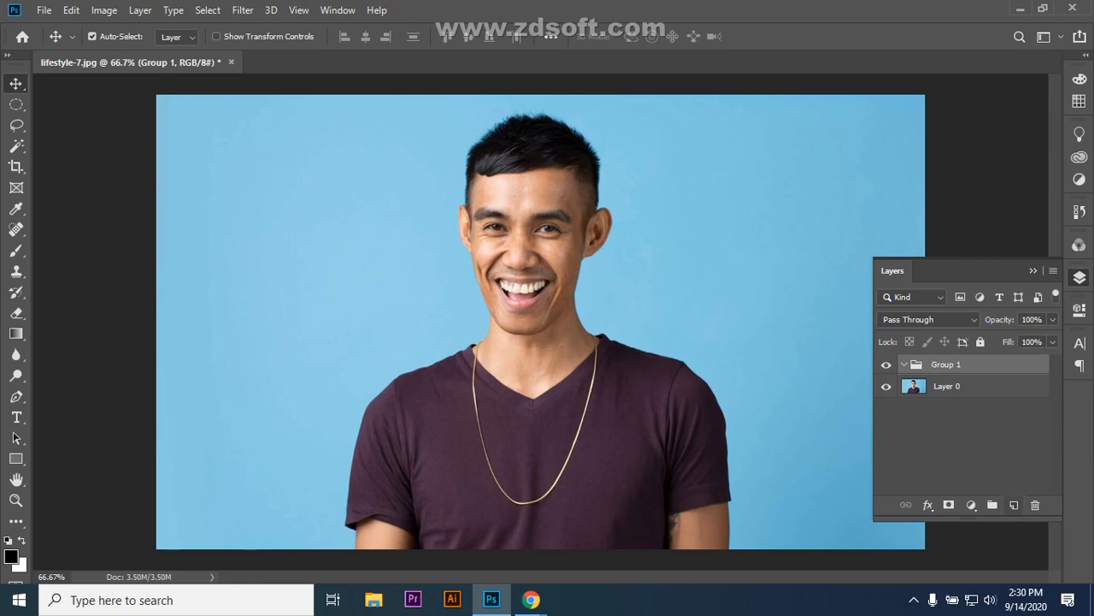
{"action": "left_click", "coordinate": [1014, 505]}
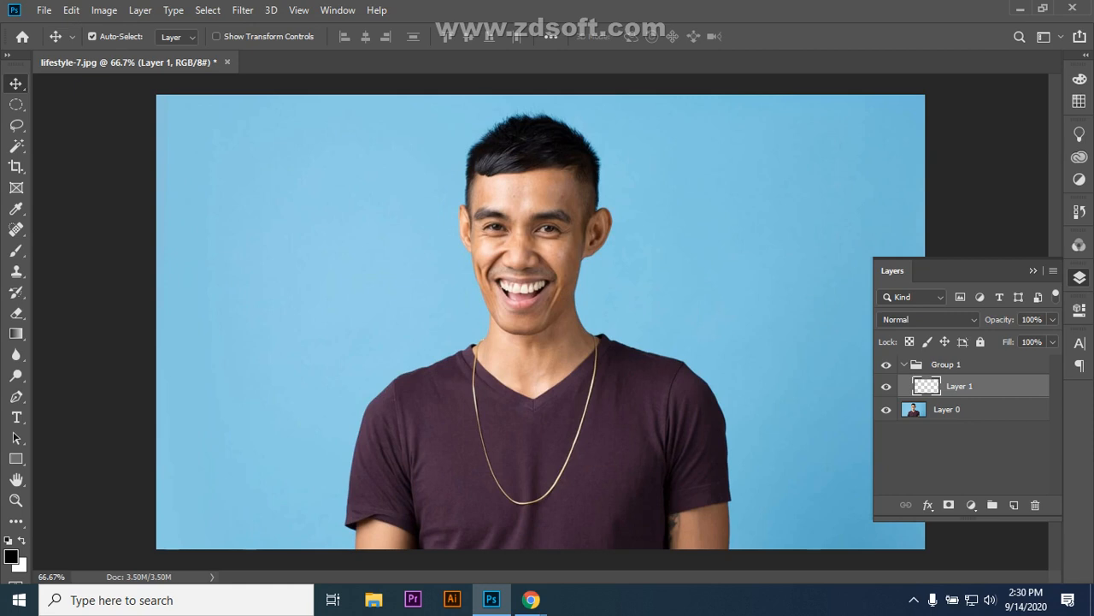
- Delete the empty layer and its group, and reselect the portrait layer
{"action": "left_click", "coordinate": [1034, 505]}
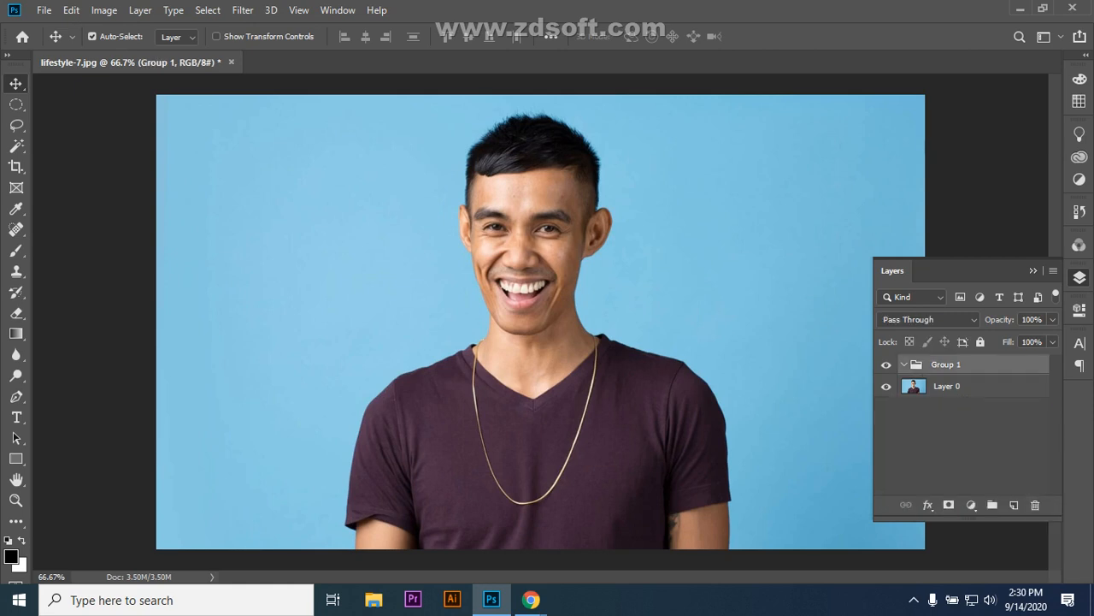
{"action": "left_click_drag", "start_coordinate": [945, 364], "coordinate": [1035, 504]}
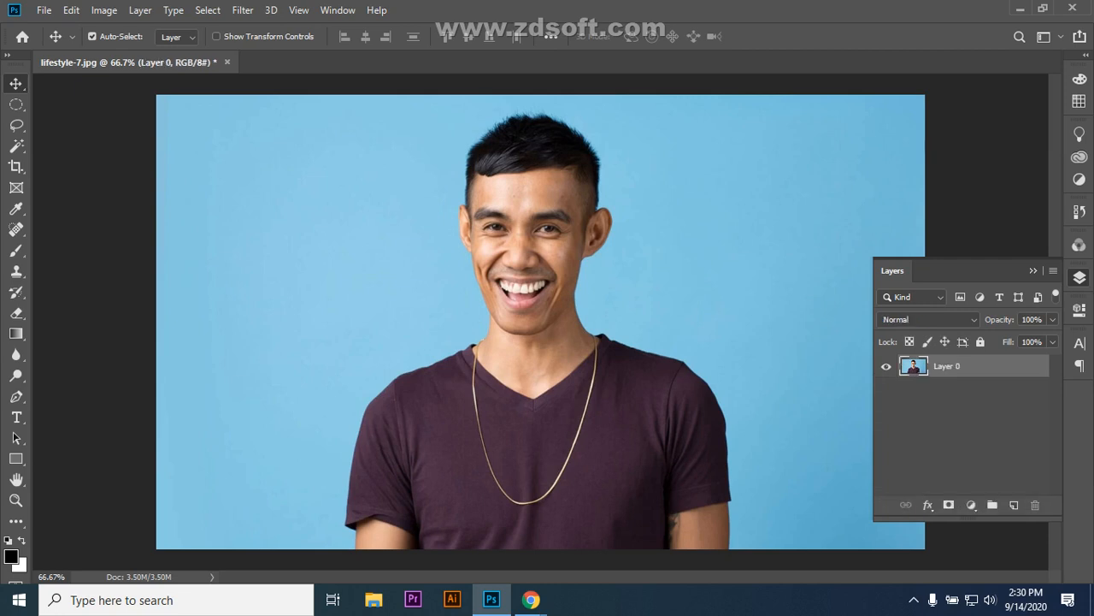
{"action": "left_click", "coordinate": [966, 427]}
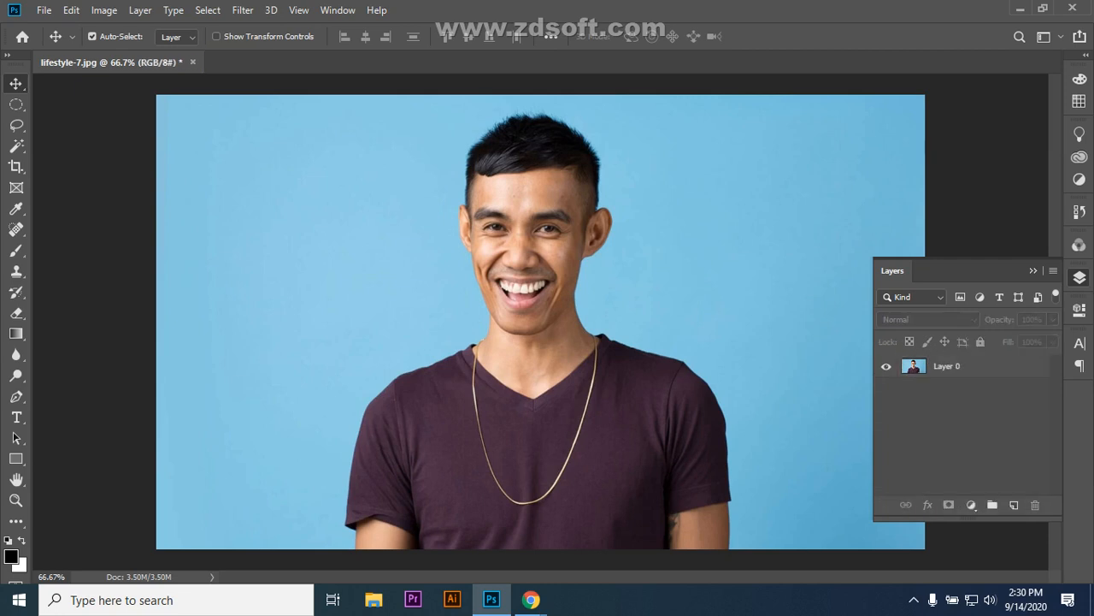
{"action": "left_click", "coordinate": [967, 366]}
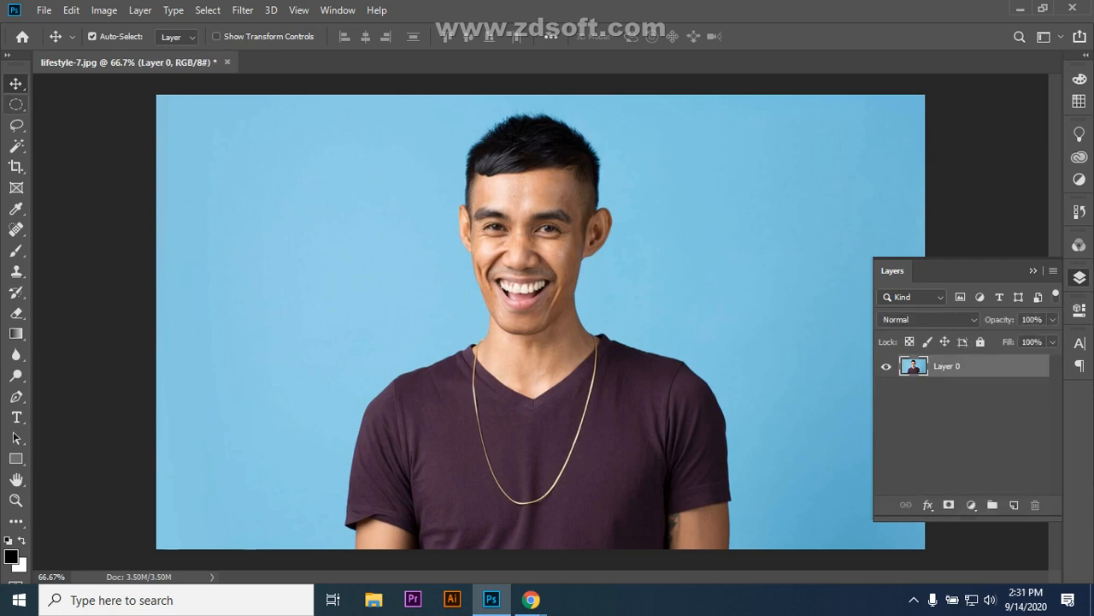
- Show the variants of the marquee, lasso and wand selection tools, and return to the Move tool
{"action": "left_click", "coordinate": [16, 103]}
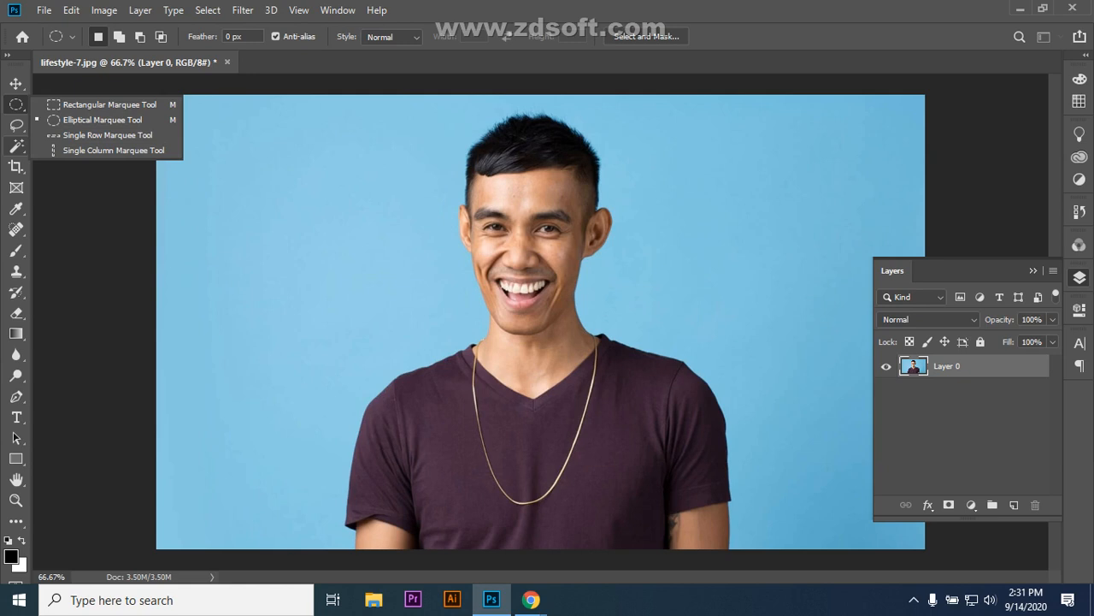
{"action": "right_click", "coordinate": [16, 125]}
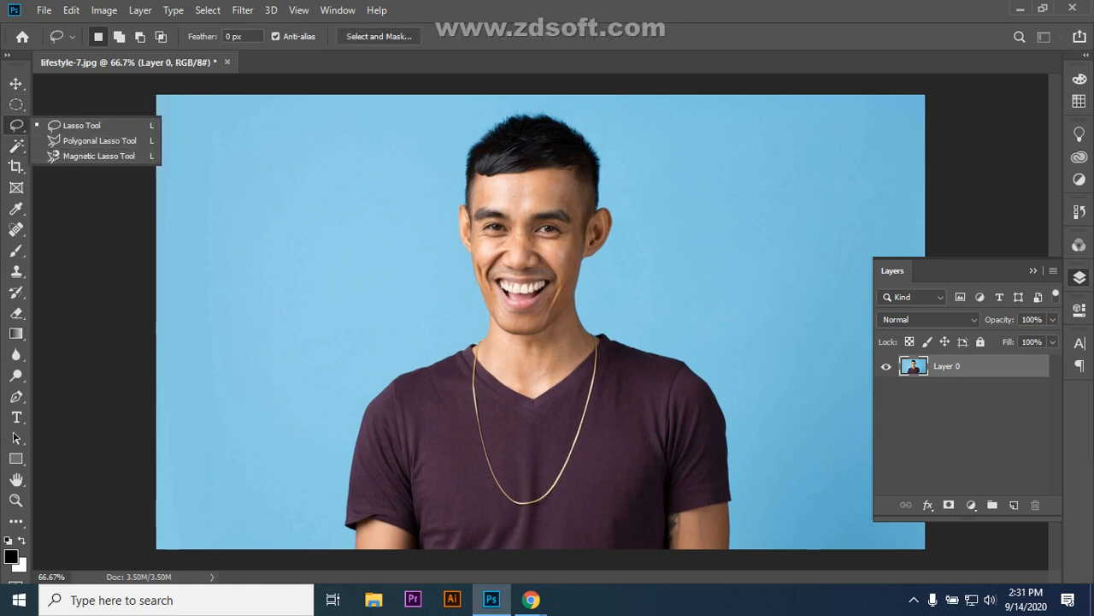
{"action": "right_click", "coordinate": [16, 145]}
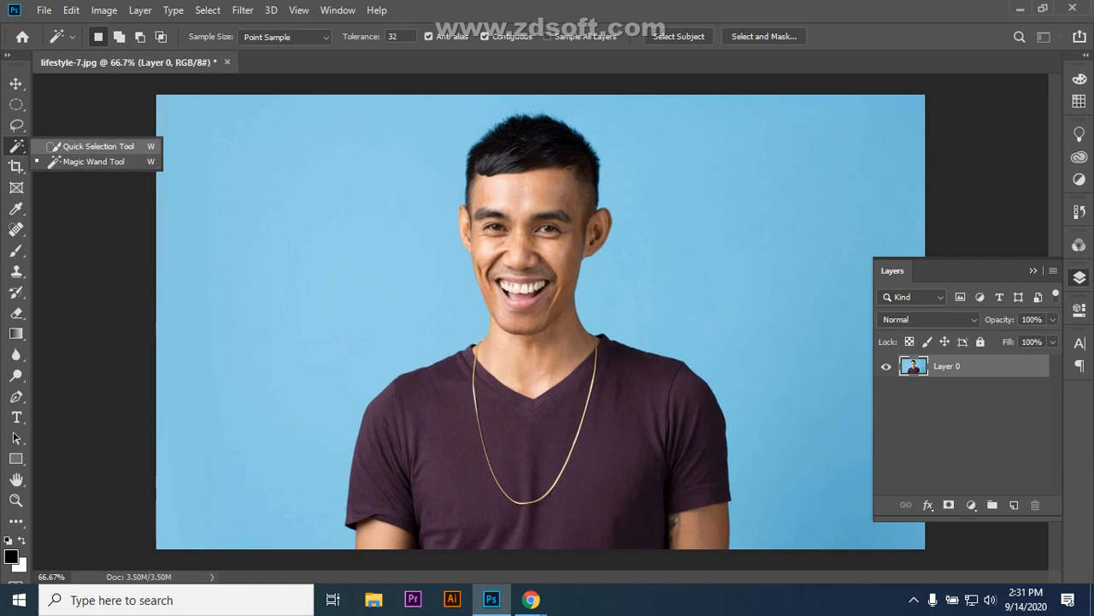
{"action": "key", "text": "v"}
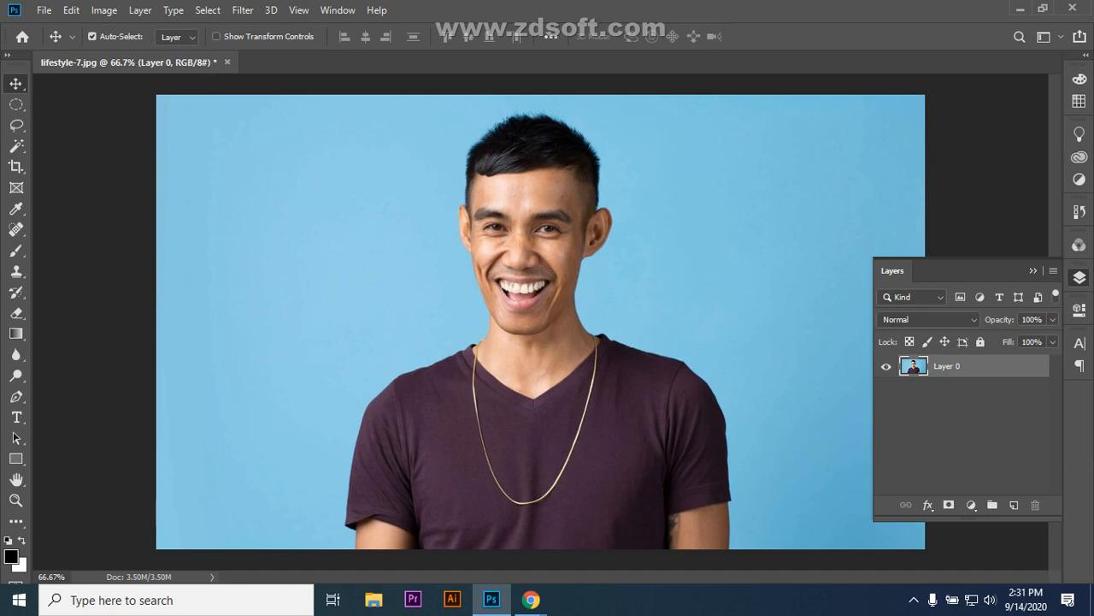
- Show the Pen tool and the healing tool variants, ending with the Move tool
{"action": "key", "text": "p"}
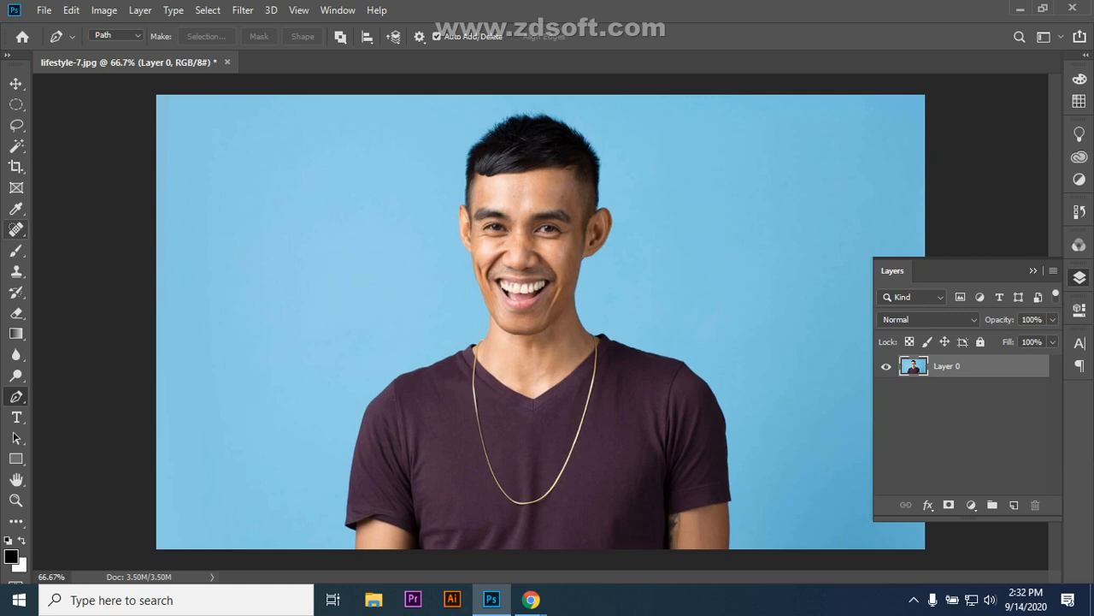
{"action": "left_click", "coordinate": [15, 230]}
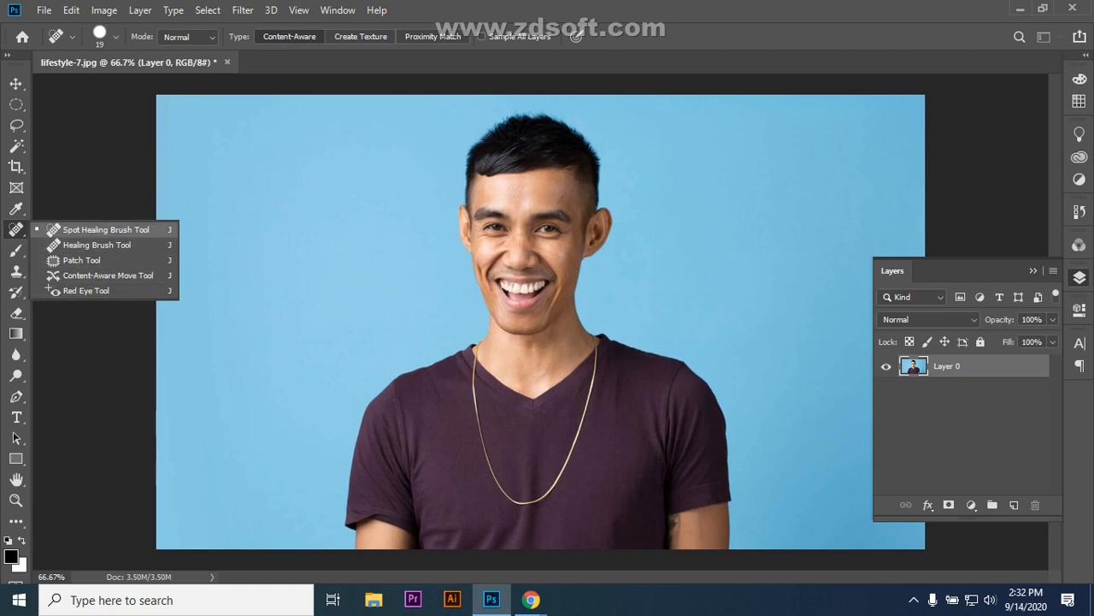
{"action": "left_click", "coordinate": [15, 83]}
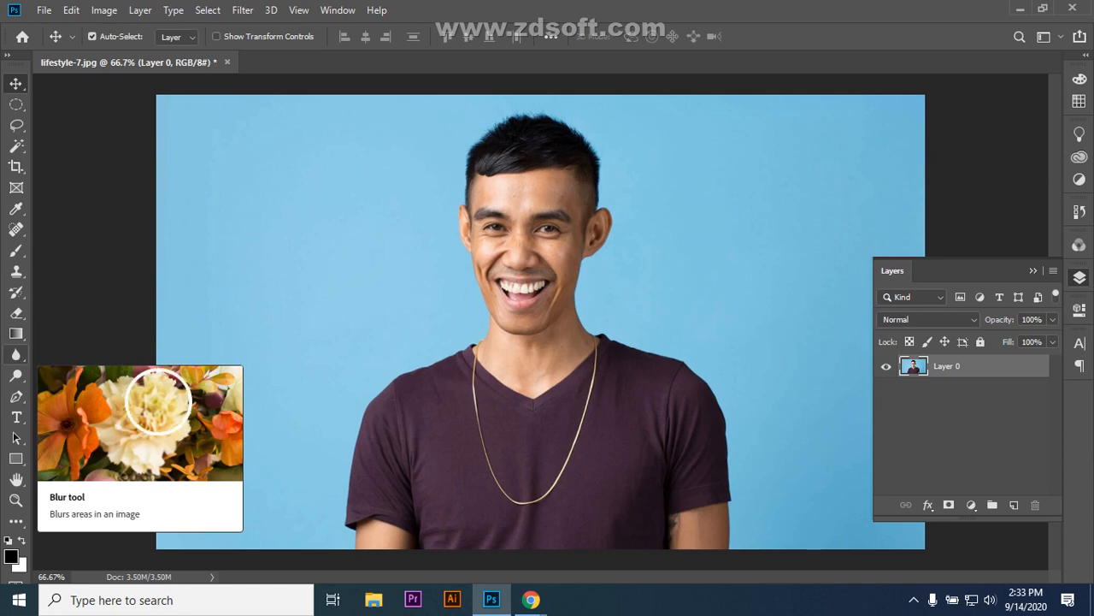
- Resize the Blur tool's brush to 300 px and blur the man's face on the portrait layer
{"action": "left_click", "coordinate": [16, 354]}
{"action": "left_click", "coordinate": [79, 354]}
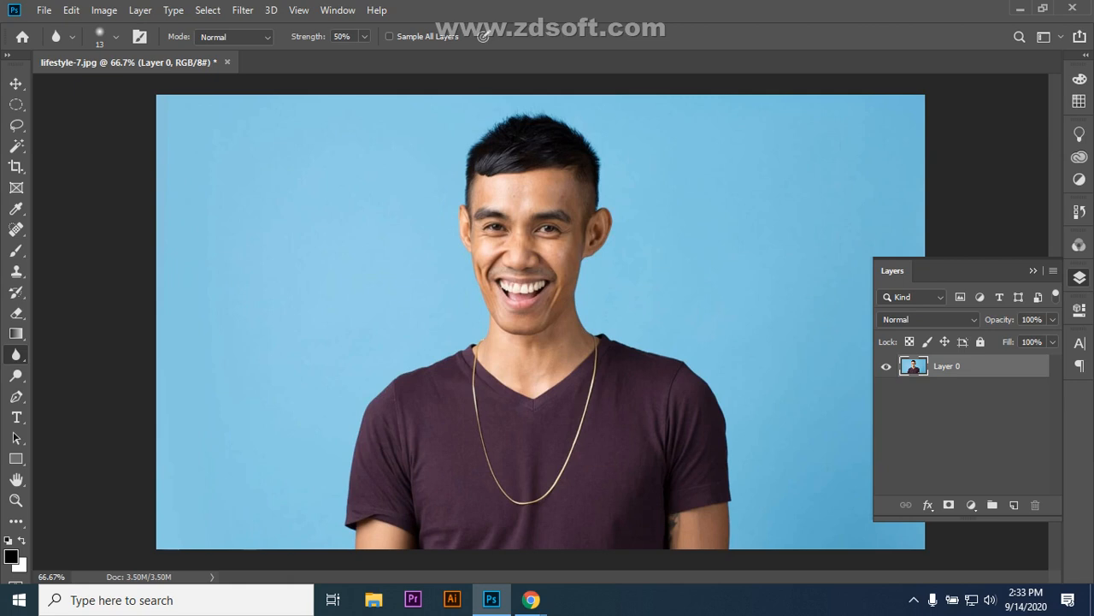
{"action": "key", "text": "bracketleft"}
{"action": "key", "text": "bracketleft"}
{"action": "key", "text": "bracketright"}
{"action": "key", "text": "bracketright"}
{"action": "key", "text": "bracketright"}
{"action": "key", "text": "bracketright"}
{"action": "key", "text": "bracketright"}
{"action": "key", "text": "bracketright"}
{"action": "key", "text": "bracketright"}
{"action": "key", "text": "bracketright"}
{"action": "key", "text": "bracketright"}
{"action": "key", "text": "bracketright"}
{"action": "key", "text": "bracketright"}
{"action": "key", "text": "bracketright"}
{"action": "key", "text": "bracketright"}
{"action": "key", "text": "bracketright"}
{"action": "key", "text": "bracketright"}
{"action": "key", "text": "bracketright"}
{"action": "key", "text": "bracketright"}
{"action": "key", "text": "bracketright"}
{"action": "key", "text": "bracketright"}
{"action": "key", "text": "bracketright"}
{"action": "key", "text": "bracketright"}
{"action": "key", "text": "bracketright"}
{"action": "key", "text": "bracketright"}
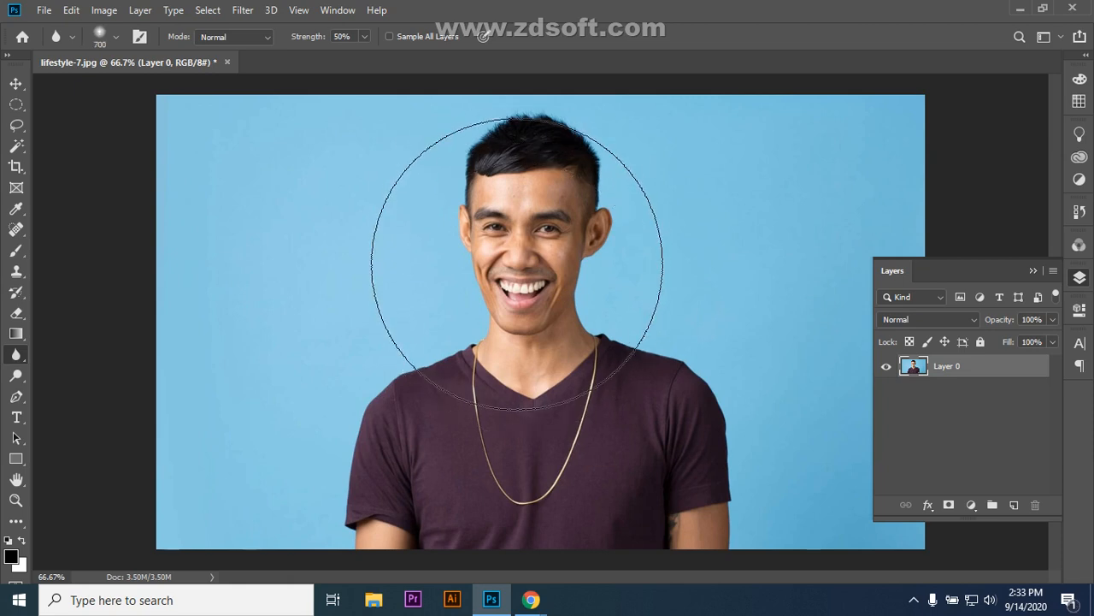
{"action": "key", "text": "bracketleft"}
{"action": "key", "text": "bracketleft"}
{"action": "key", "text": "bracketleft"}
{"action": "key", "text": "bracketleft"}
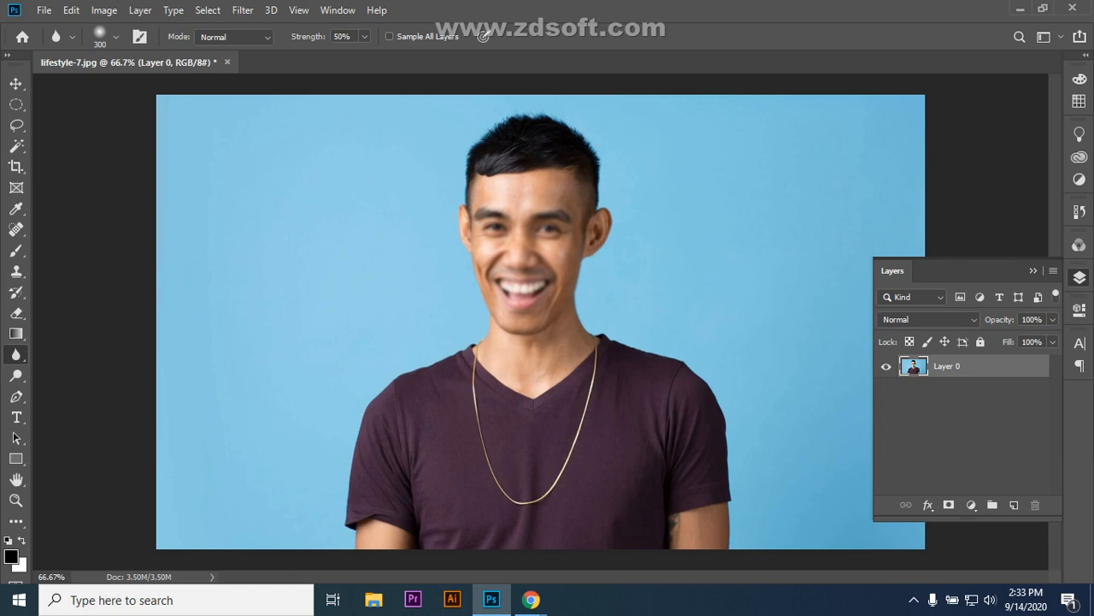
- Undo the face blurring and the layer changes back to the point where the empty group was added
{"action": "key", "text": "ctrl+z"}
{"action": "key", "text": "ctrl+z"}
{"action": "key", "text": "ctrl+z"}
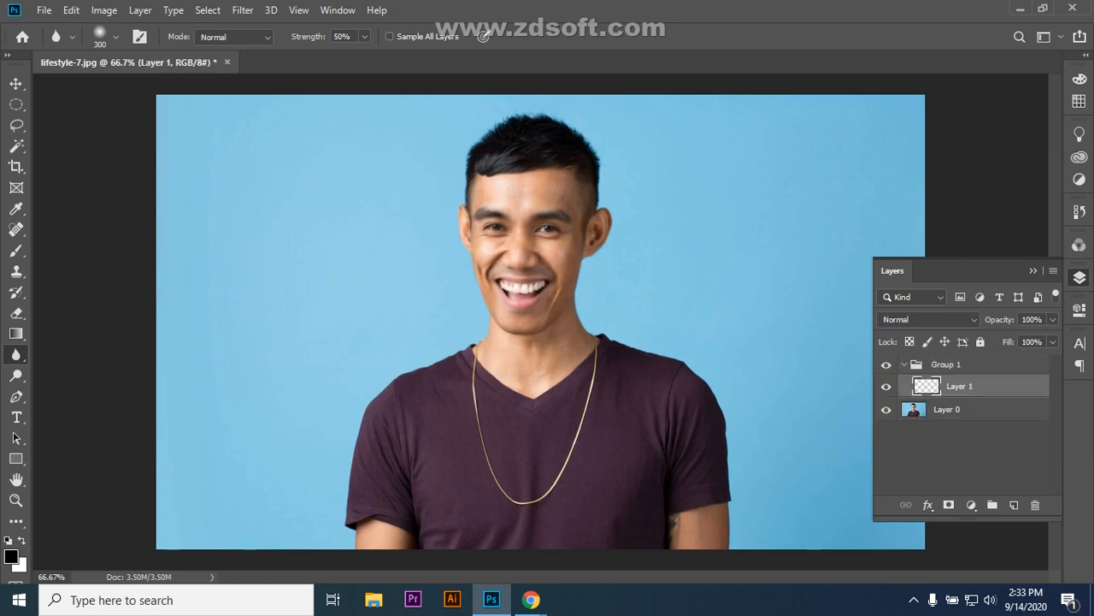
{"action": "key", "text": "ctrl+z"}
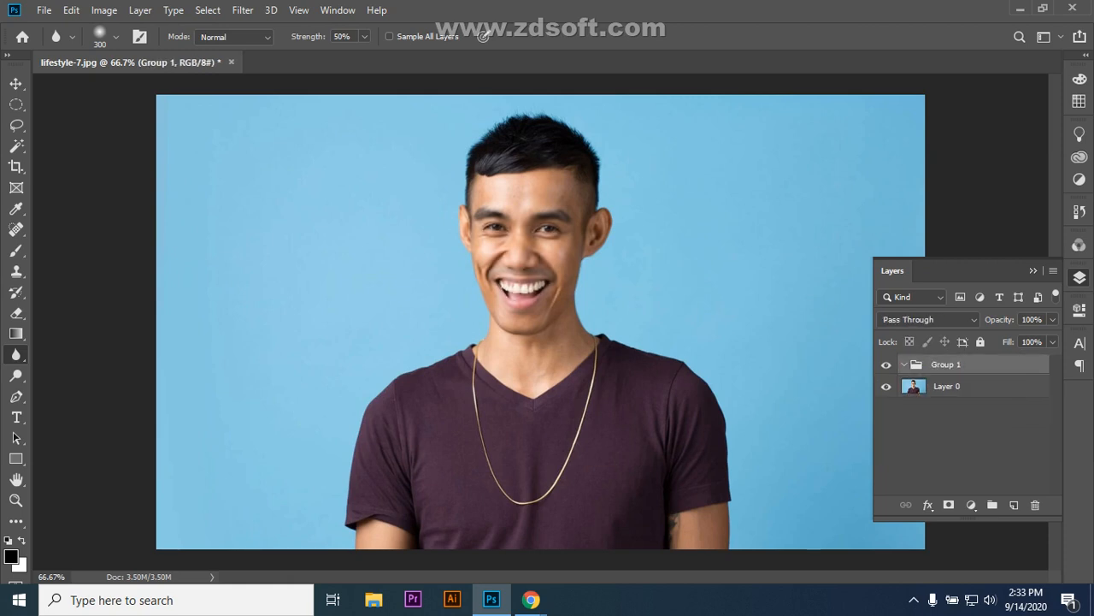
- Switch to the Path Selection tool, showing its variants, and select the portrait layer
{"action": "left_click", "coordinate": [15, 83]}
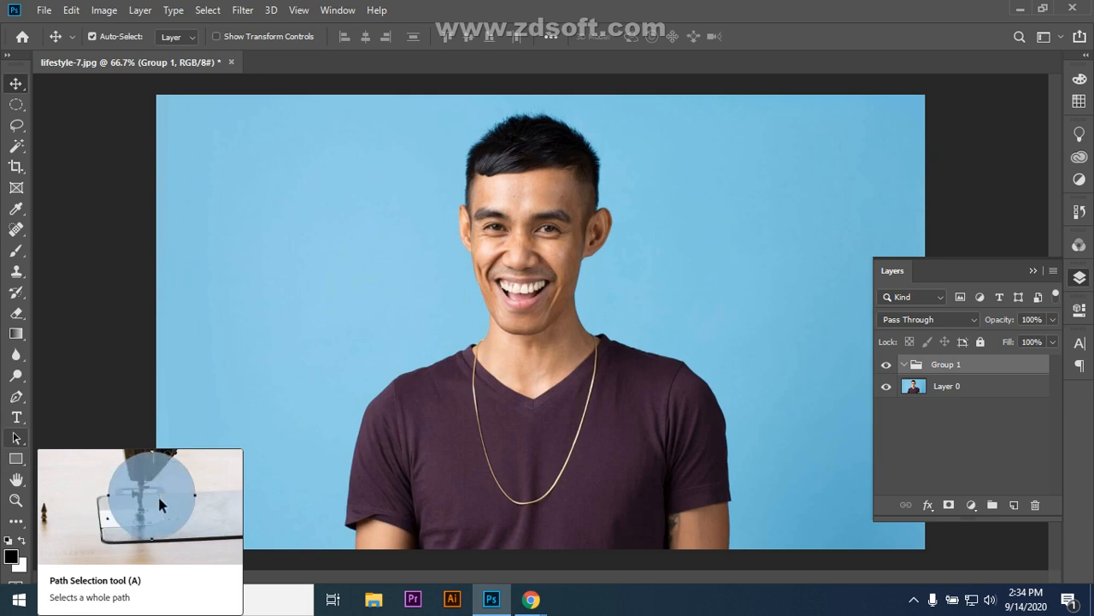
{"action": "left_click_drag", "start_coordinate": [16, 437], "coordinate": [53, 438]}
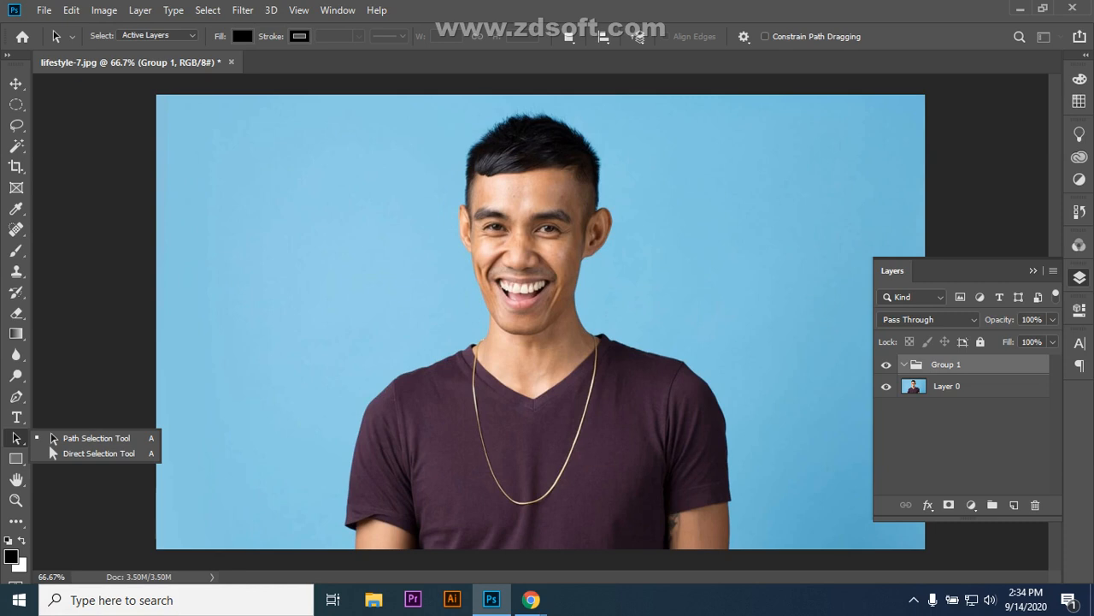
{"action": "left_click", "coordinate": [975, 385]}
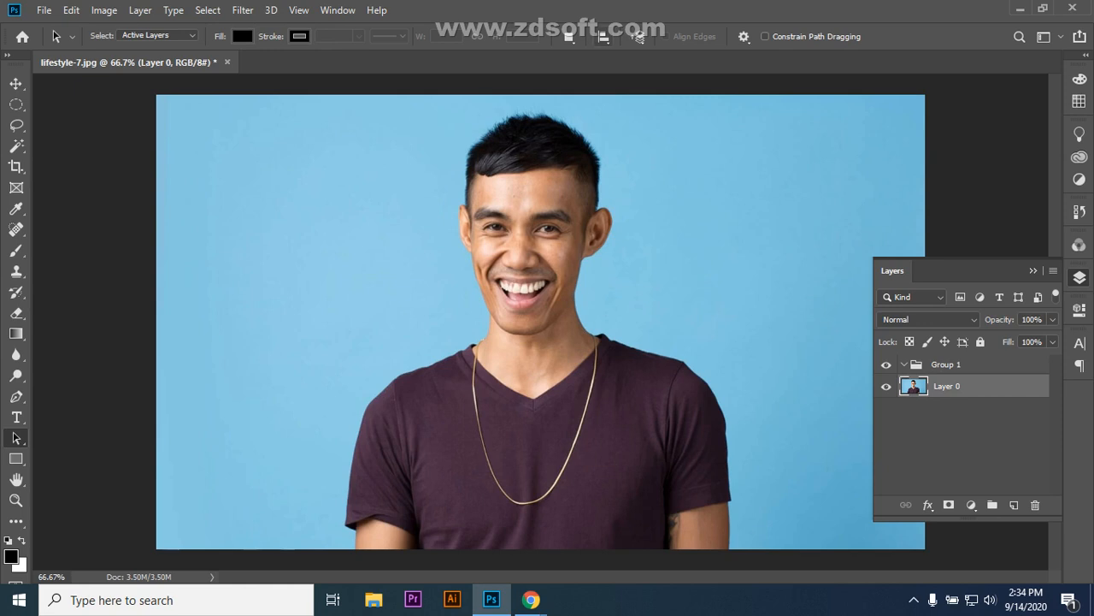
- Examine the Path Selection tool's alignment, path operation and shape arrangement options
{"action": "left_click", "coordinate": [604, 37]}
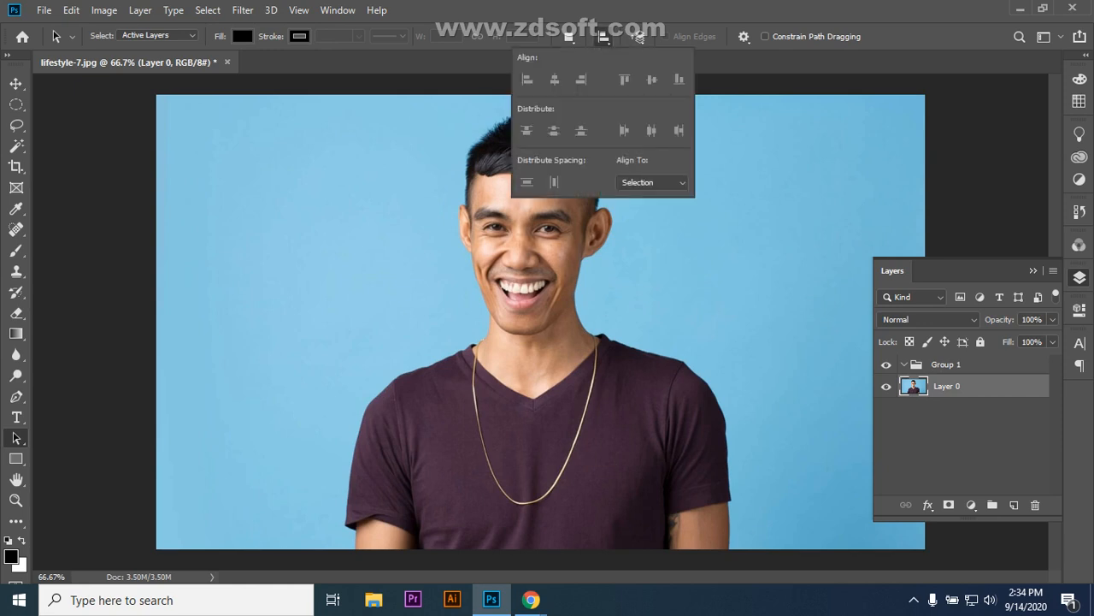
{"action": "left_click", "coordinate": [569, 37]}
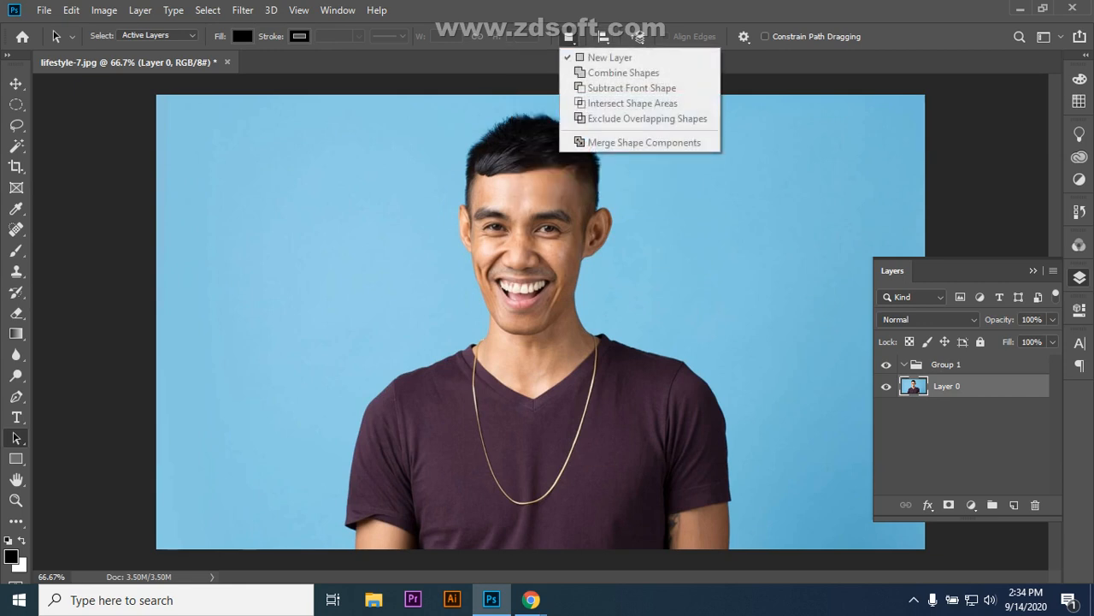
{"action": "key", "text": "Escape"}
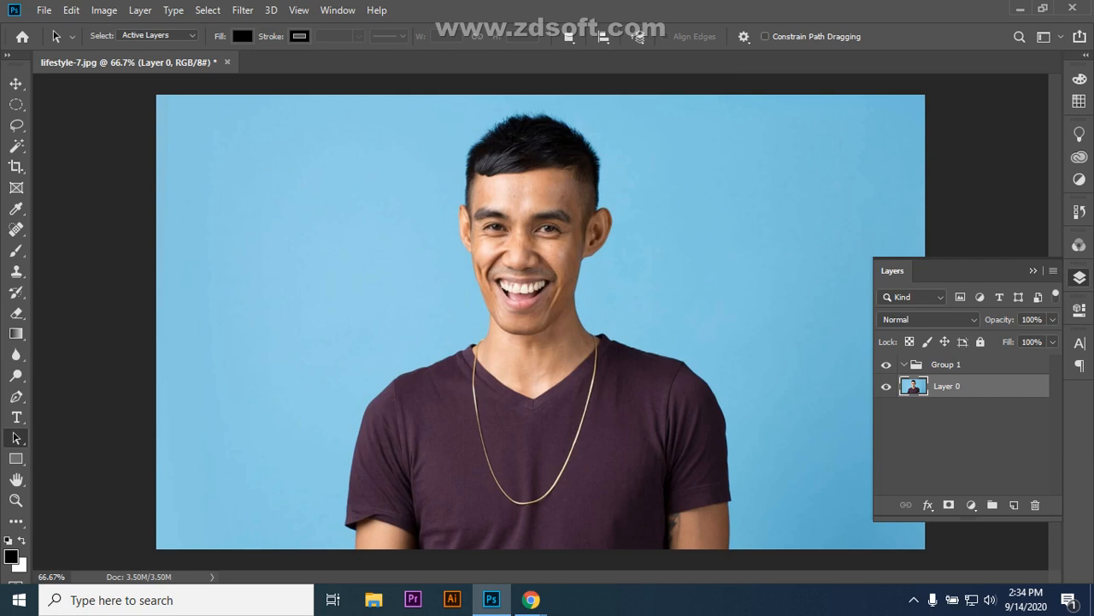
{"action": "left_click", "coordinate": [638, 37]}
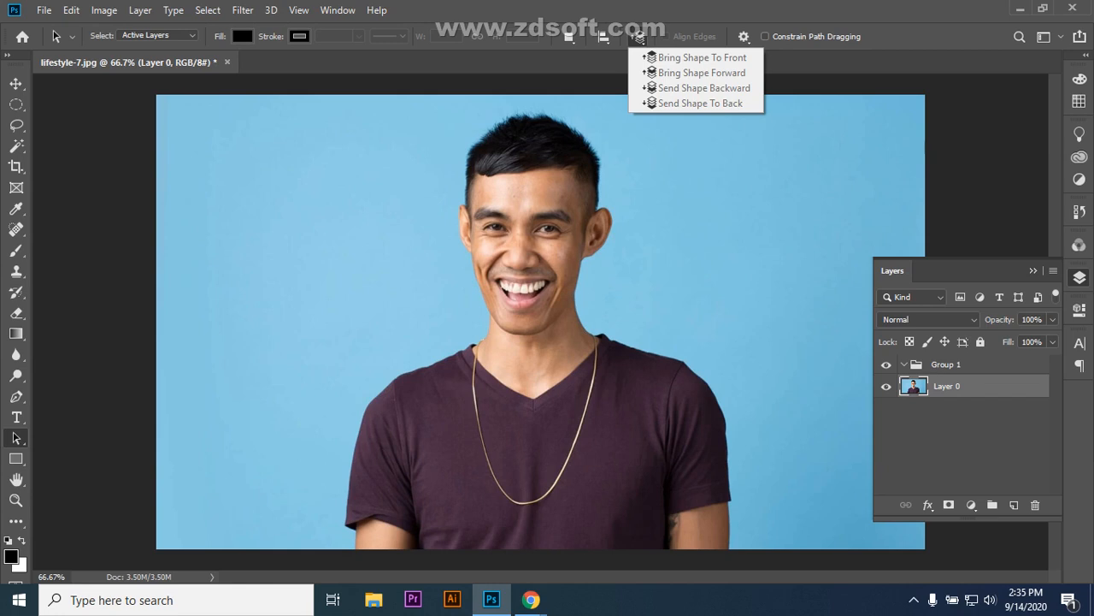
{"action": "key", "text": "Escape"}
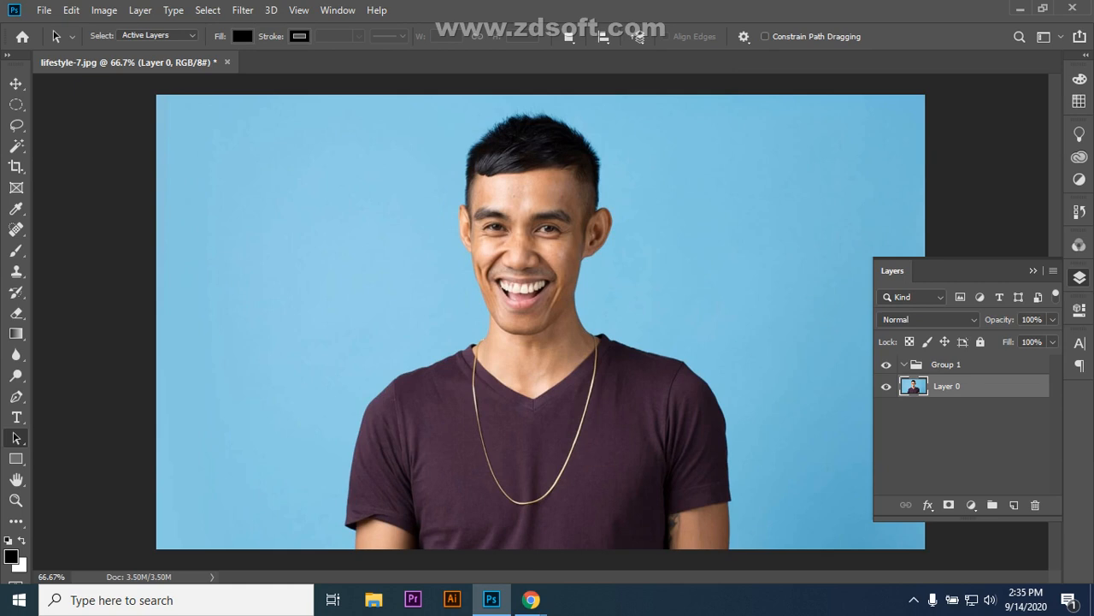
- Collapse the Layers panel and select the man in the photo automatically with Select Subject
{"action": "left_click", "coordinate": [1033, 270]}
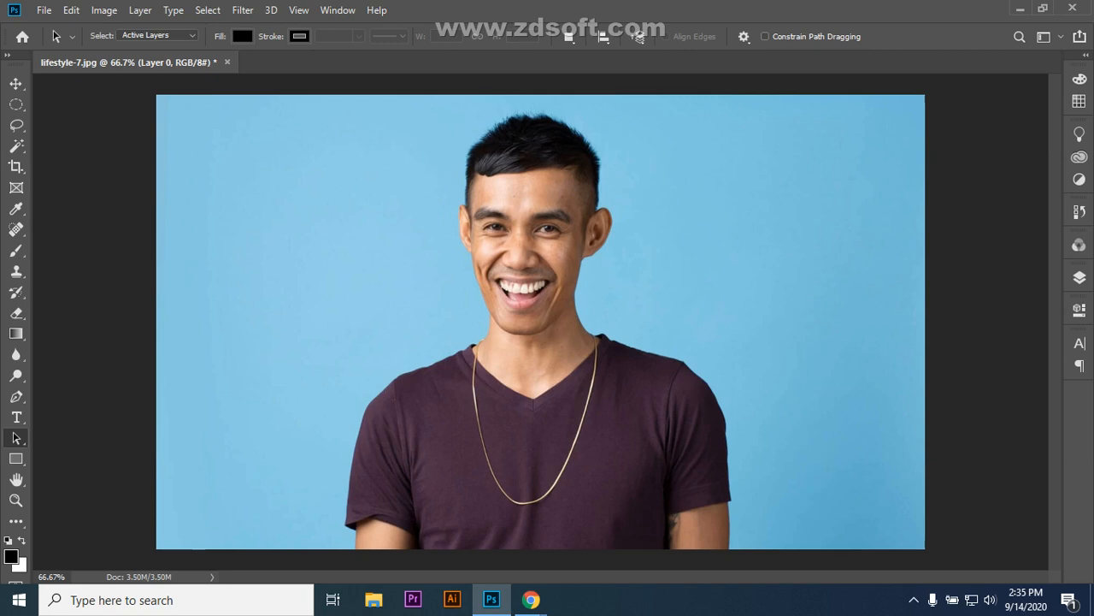
{"action": "left_click", "coordinate": [103, 10]}
{"action": "left_click", "coordinate": [139, 10]}
{"action": "left_click", "coordinate": [208, 10]}
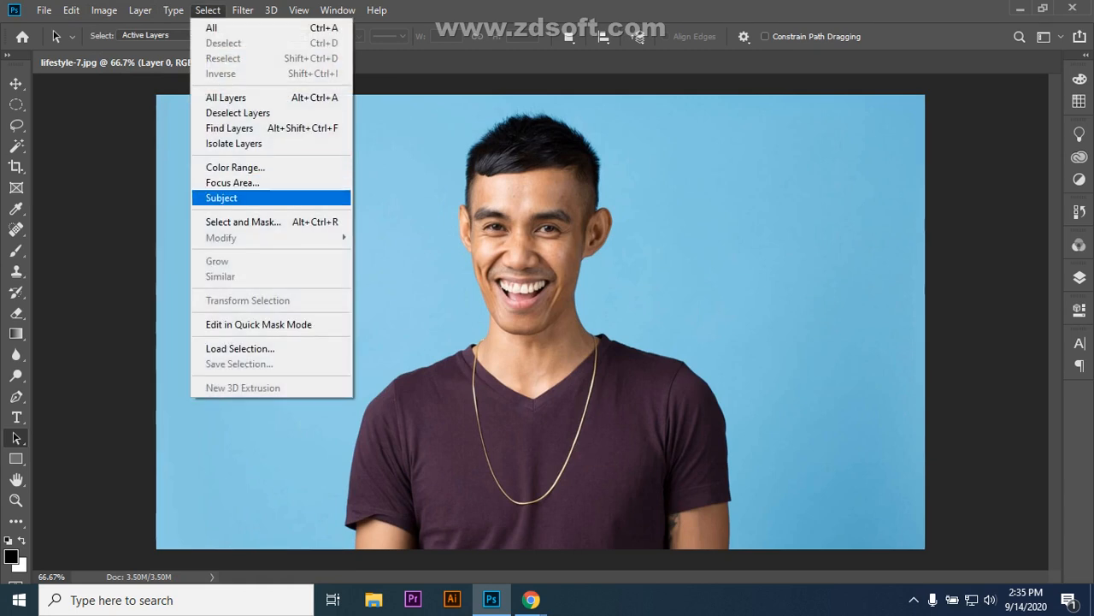
{"action": "left_click", "coordinate": [222, 197]}
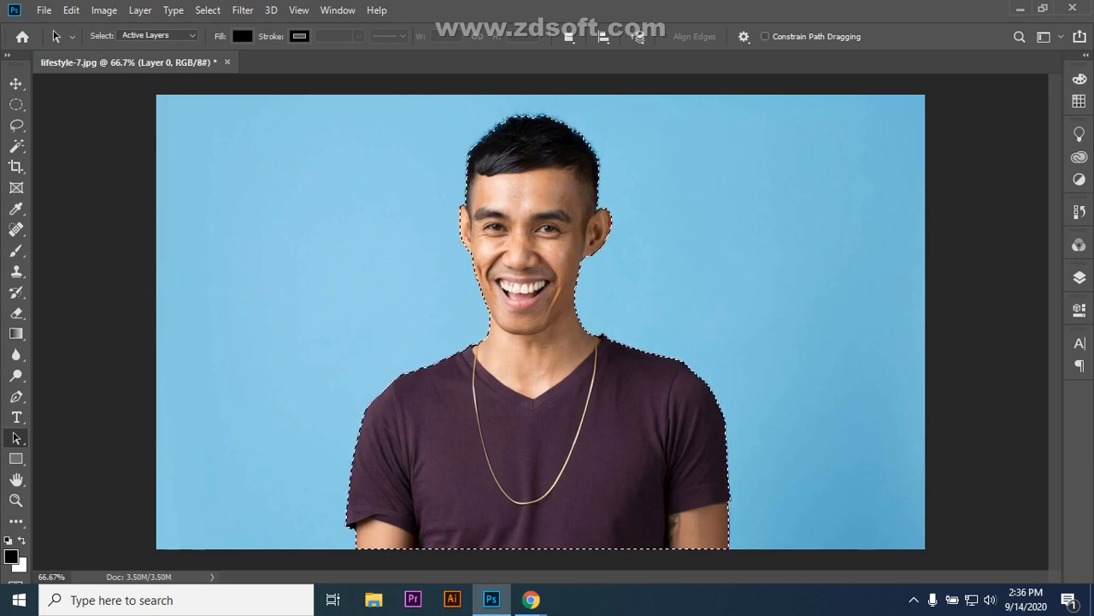
- Try a 3 px path display thickness in the Path Options and set it to 0.5 px
{"action": "left_click", "coordinate": [743, 36]}
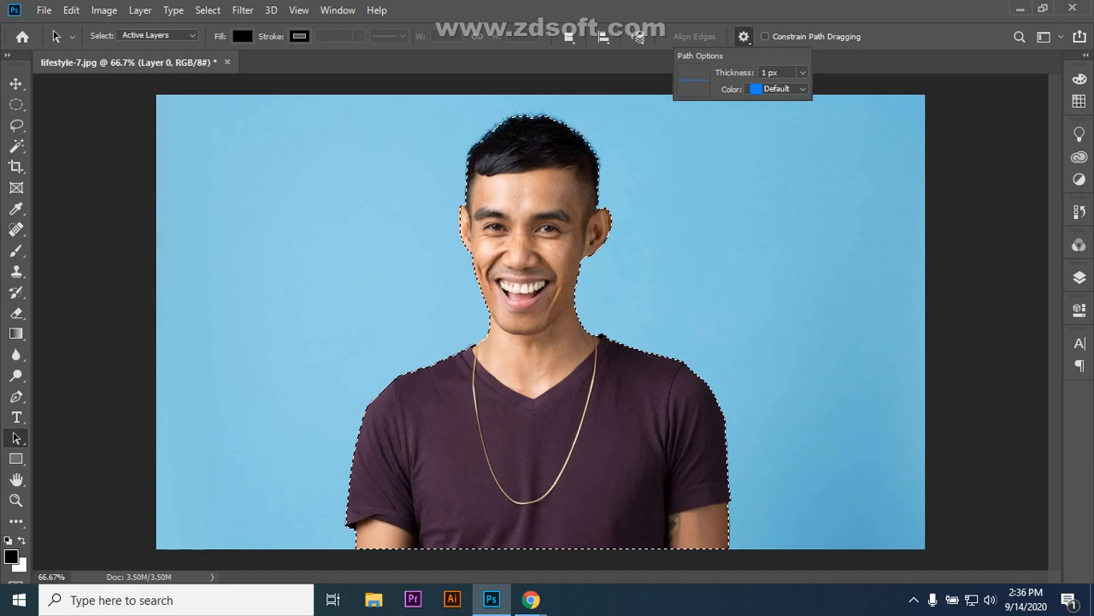
{"action": "left_click", "coordinate": [802, 71]}
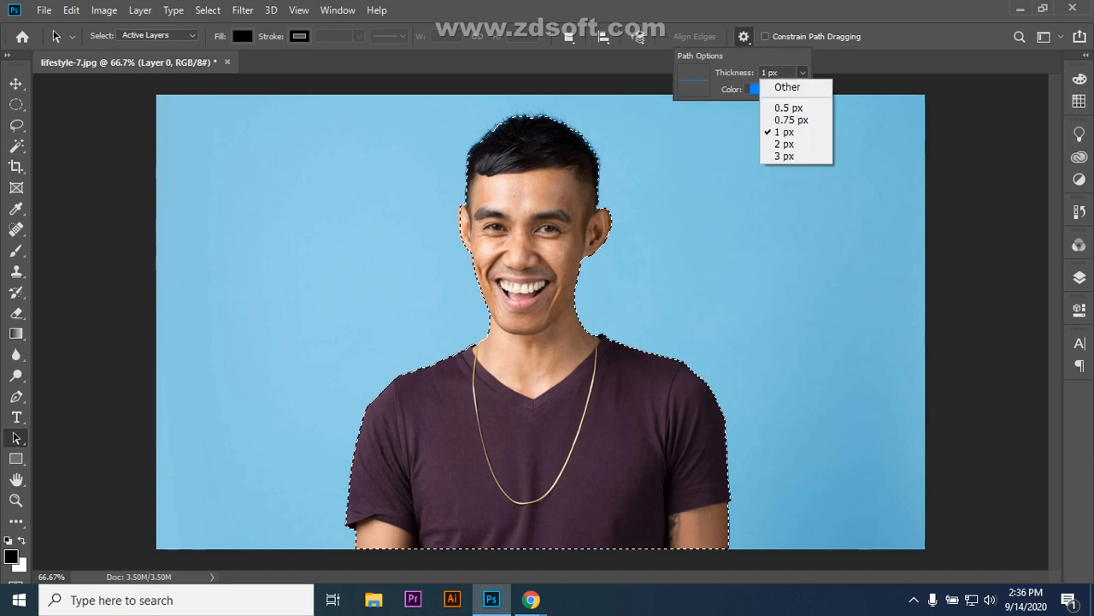
{"action": "left_click", "coordinate": [784, 156]}
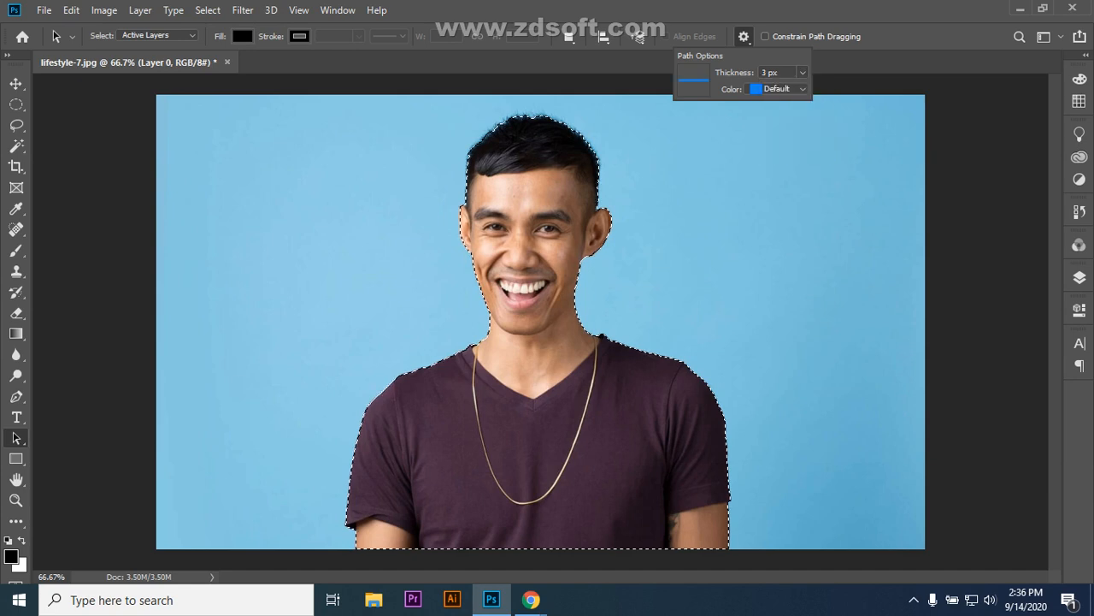
{"action": "left_click", "coordinate": [802, 72]}
{"action": "left_click", "coordinate": [781, 108]}
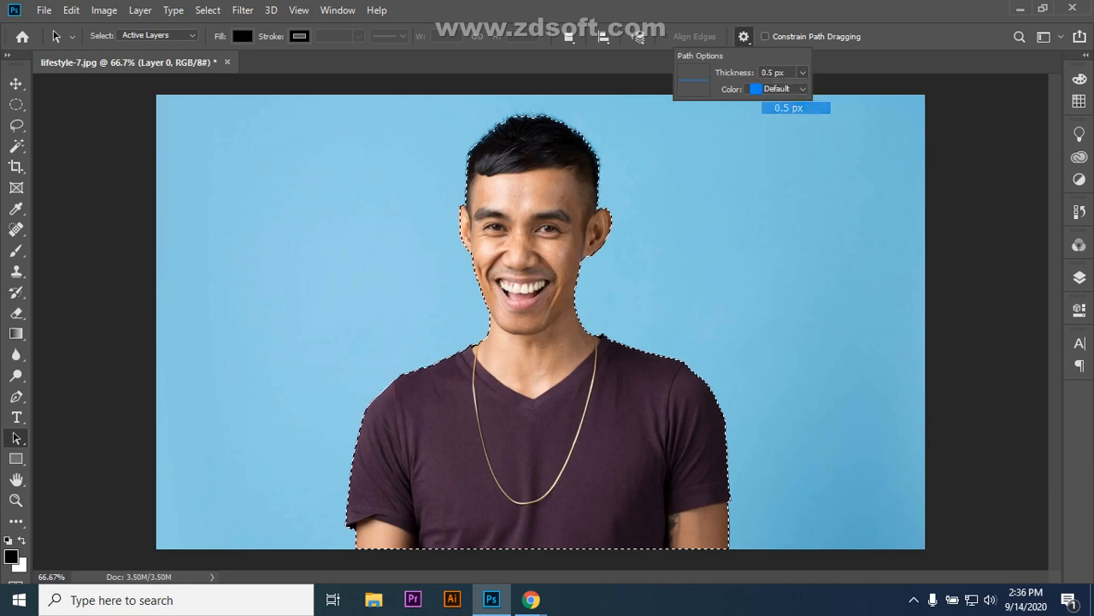
{"action": "left_click", "coordinate": [802, 72]}
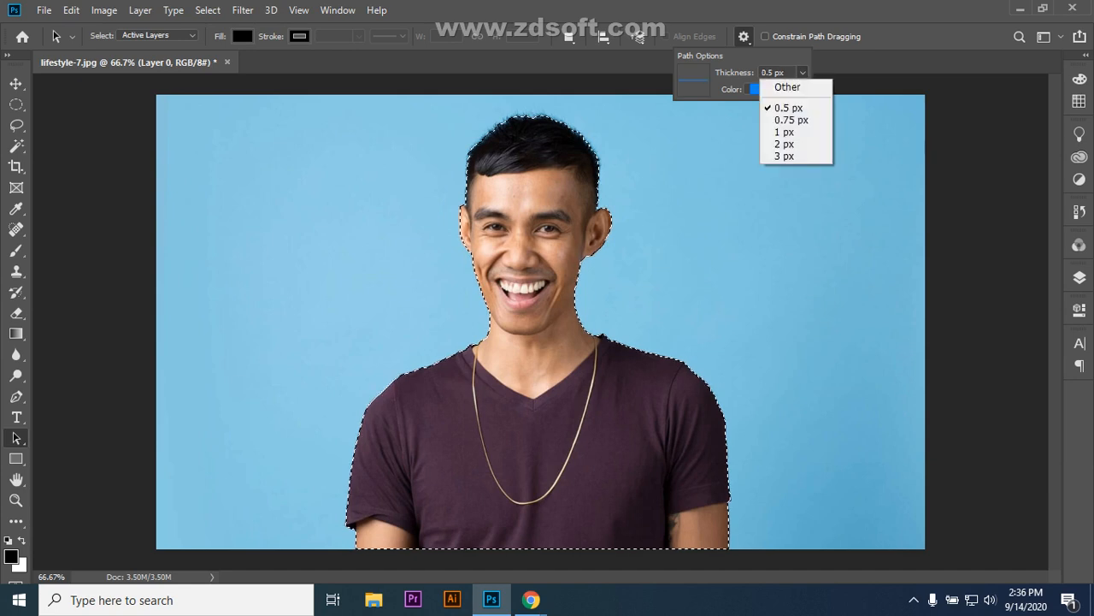
{"action": "left_click", "coordinate": [801, 72]}
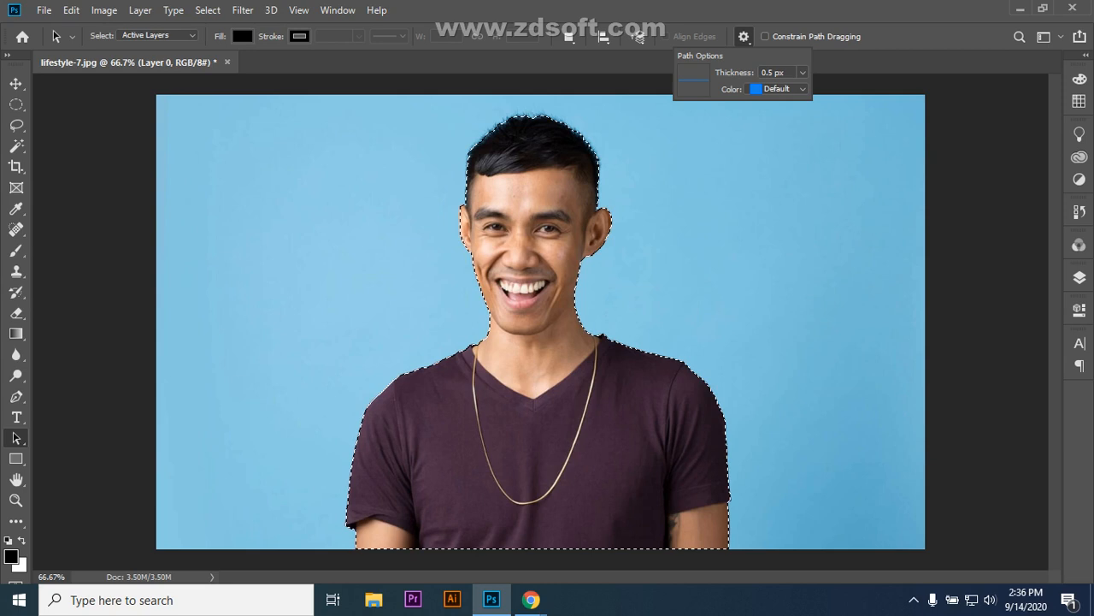
{"action": "left_click", "coordinate": [207, 11]}
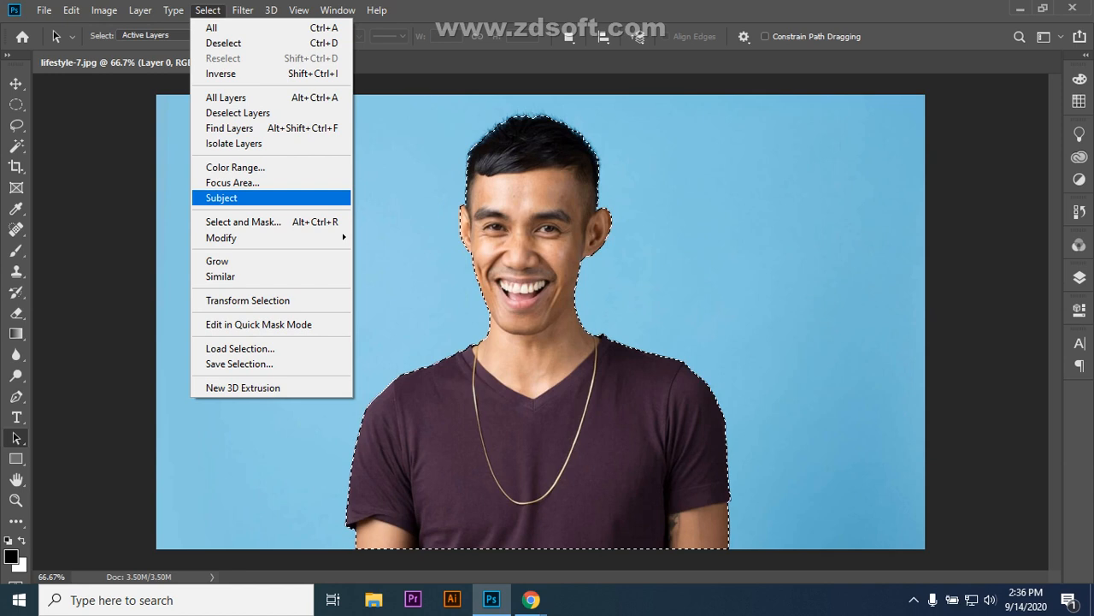
{"action": "left_click", "coordinate": [222, 197]}
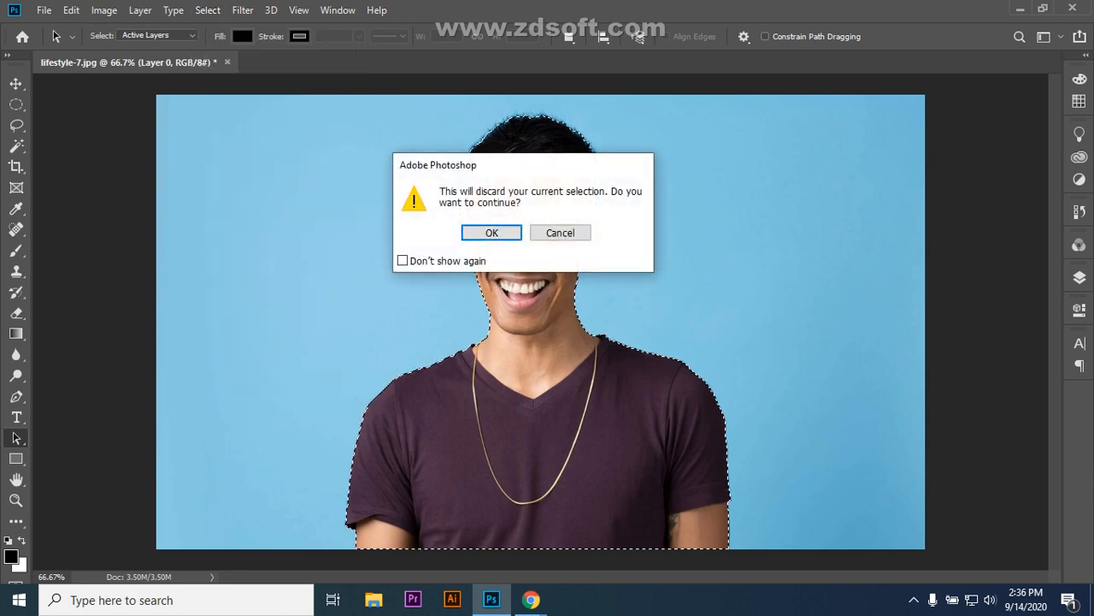
{"action": "left_click", "coordinate": [559, 232]}
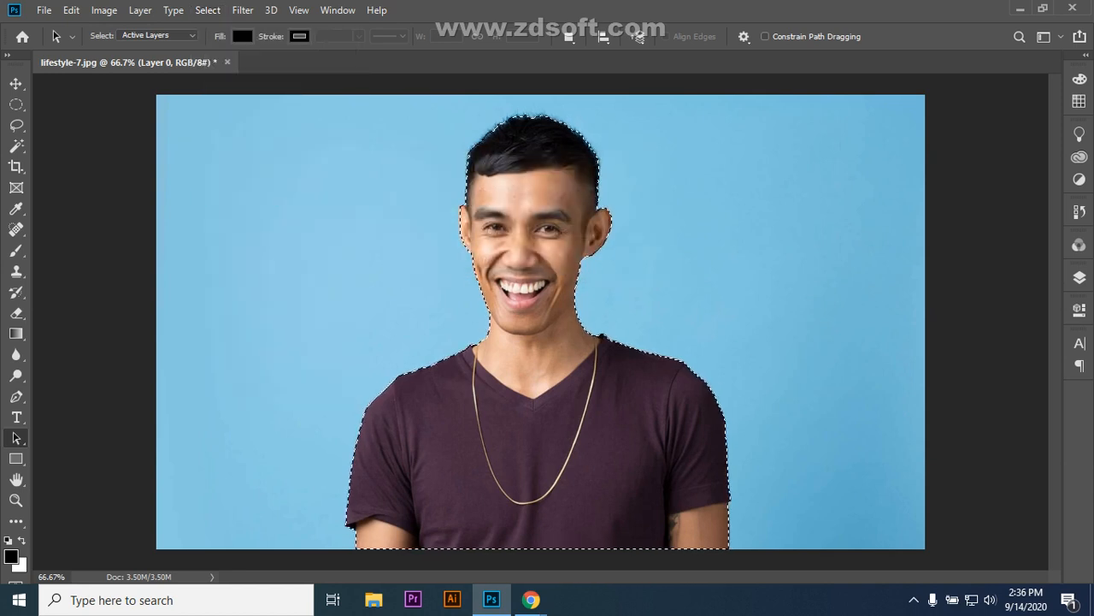
- Delete the entry above Layer 0 in the layer stack and add a new empty layer
{"action": "left_click", "coordinate": [1080, 277]}
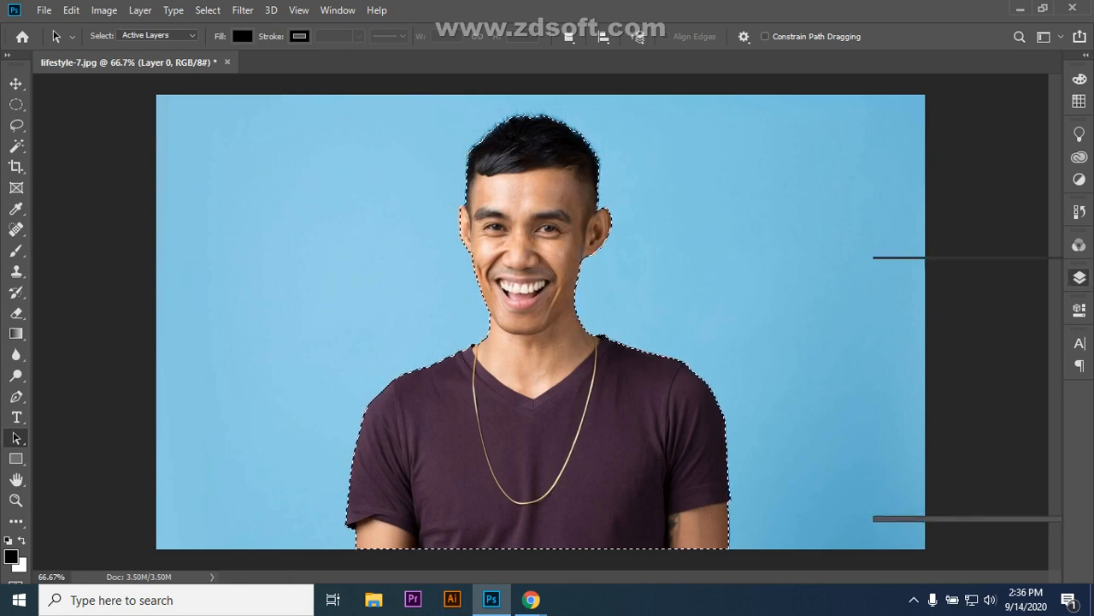
{"action": "left_click_drag", "start_coordinate": [946, 364], "coordinate": [1034, 504]}
{"action": "left_click", "coordinate": [1014, 504]}
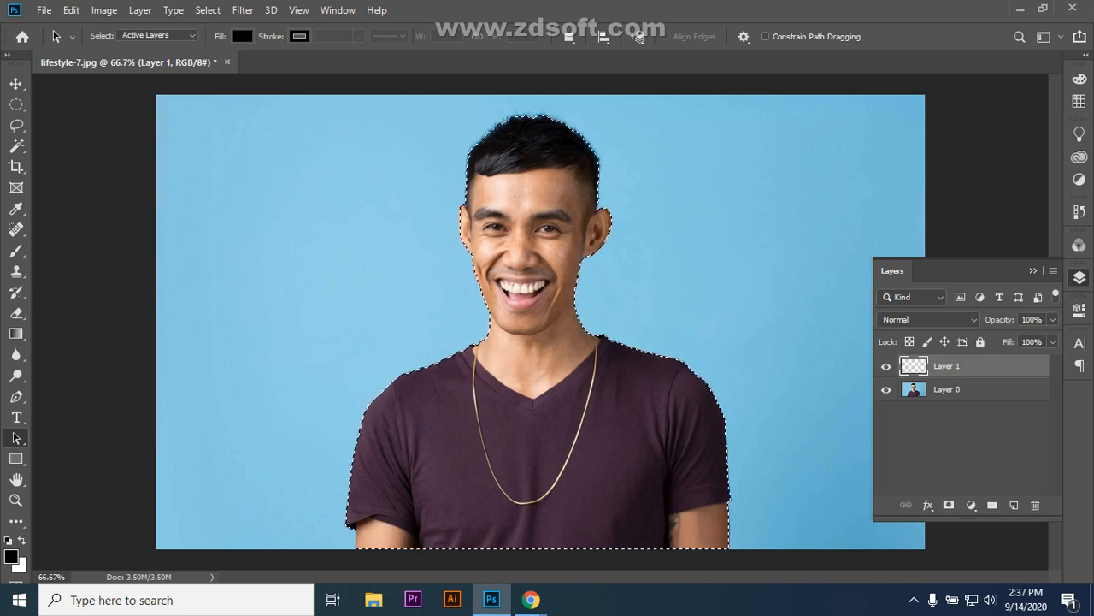
- Copy the selected man from Layer 0, paste him into the empty Layer 1 and hide Layer 0
{"action": "left_click", "coordinate": [947, 389]}
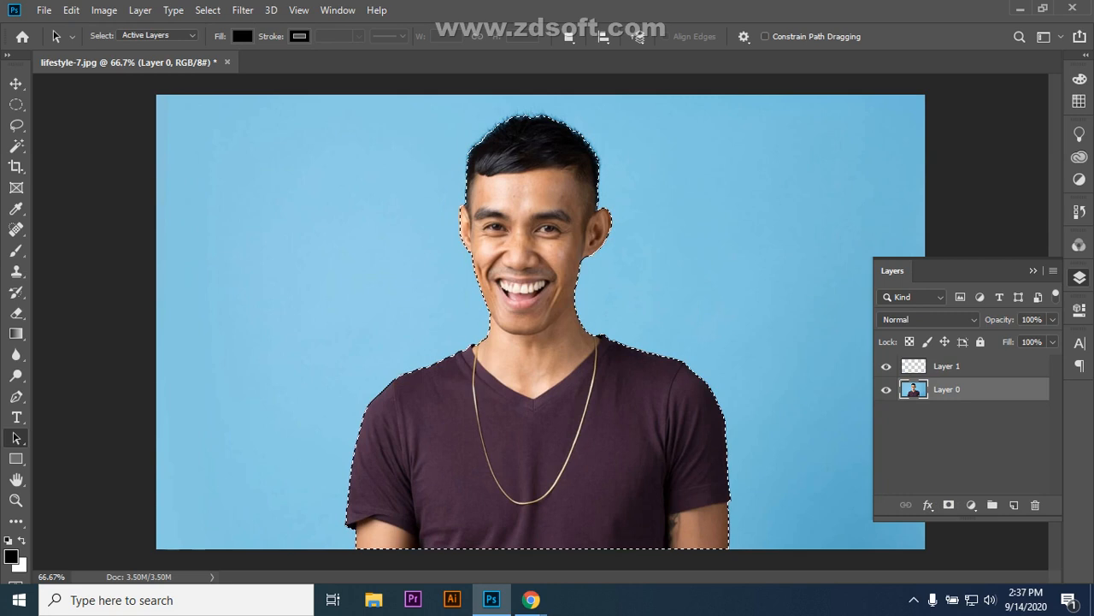
{"action": "double_click", "coordinate": [947, 366]}
{"action": "left_click", "coordinate": [970, 437]}
{"action": "left_click", "coordinate": [946, 366]}
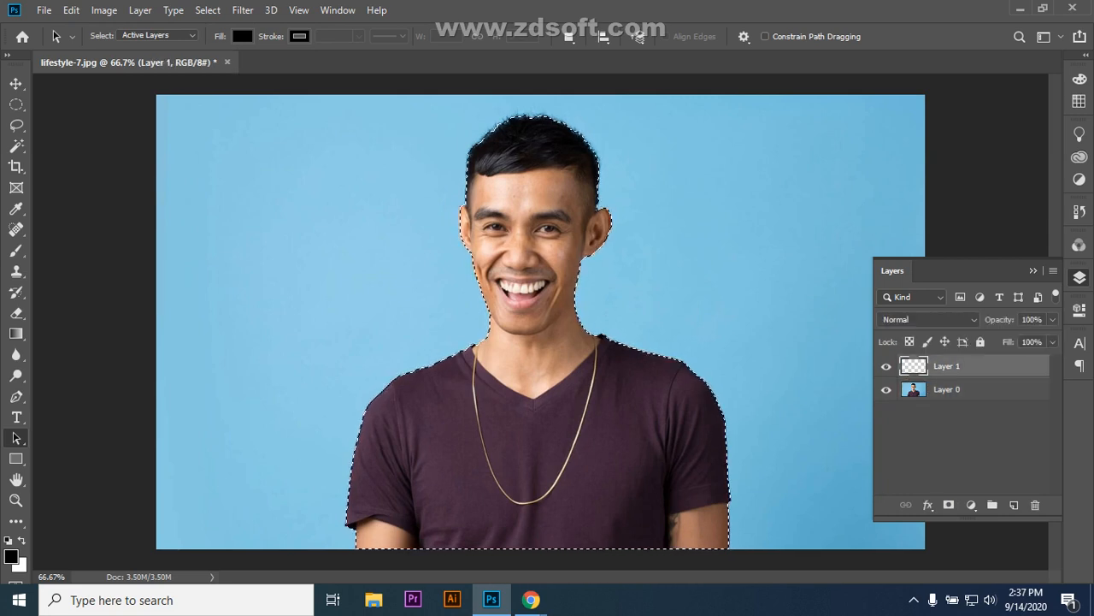
{"action": "key", "text": "ctrl+v"}
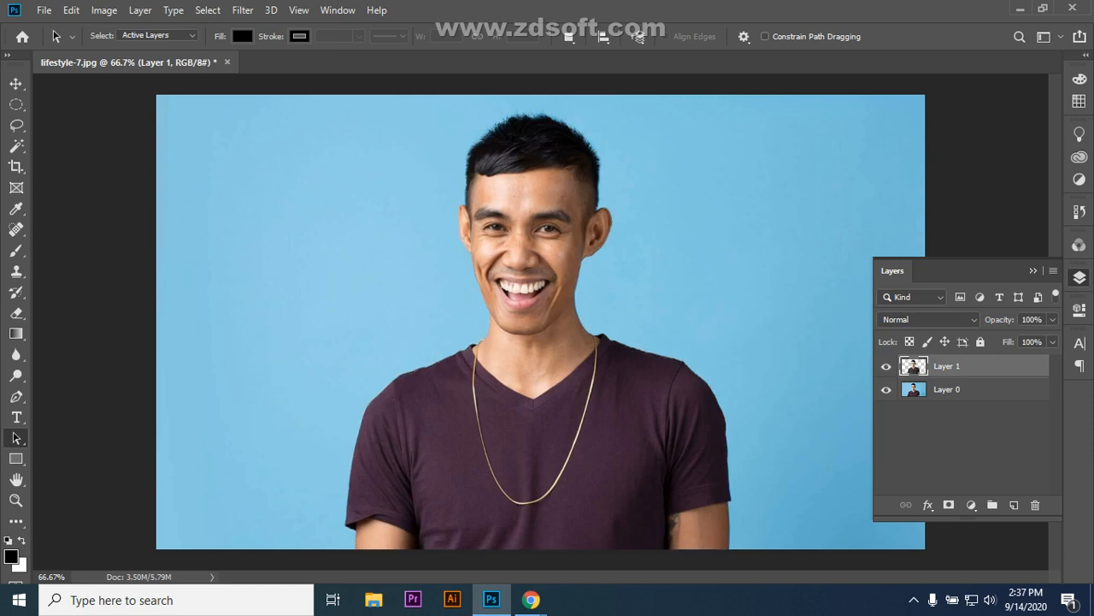
{"action": "left_click", "coordinate": [885, 389]}
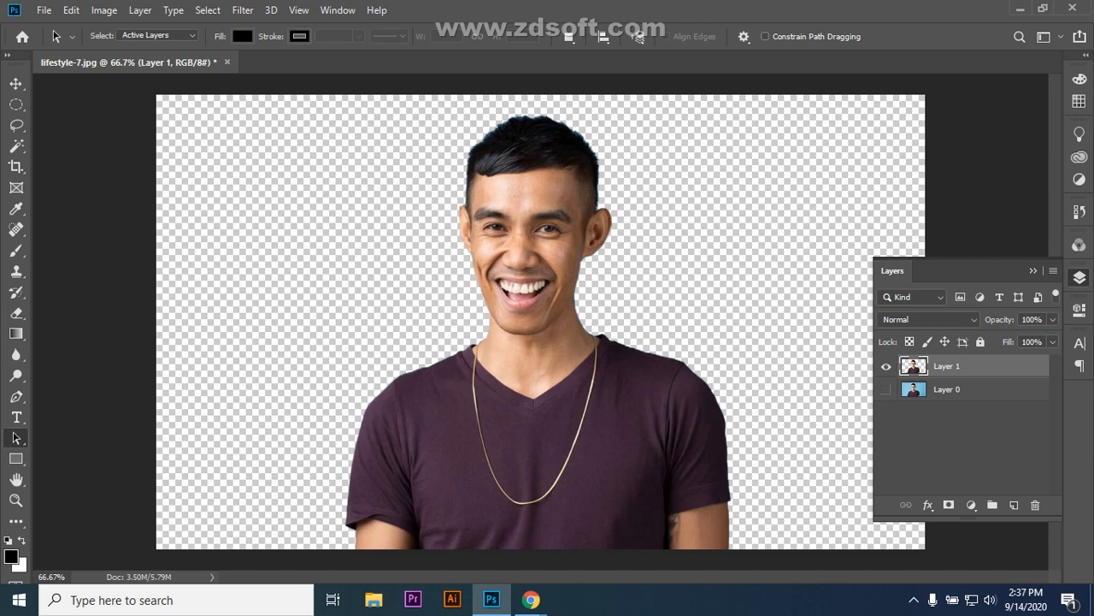
- Delete the cutout layer and make the original portrait layer visible again
{"action": "left_click_drag", "start_coordinate": [945, 366], "coordinate": [1035, 505]}
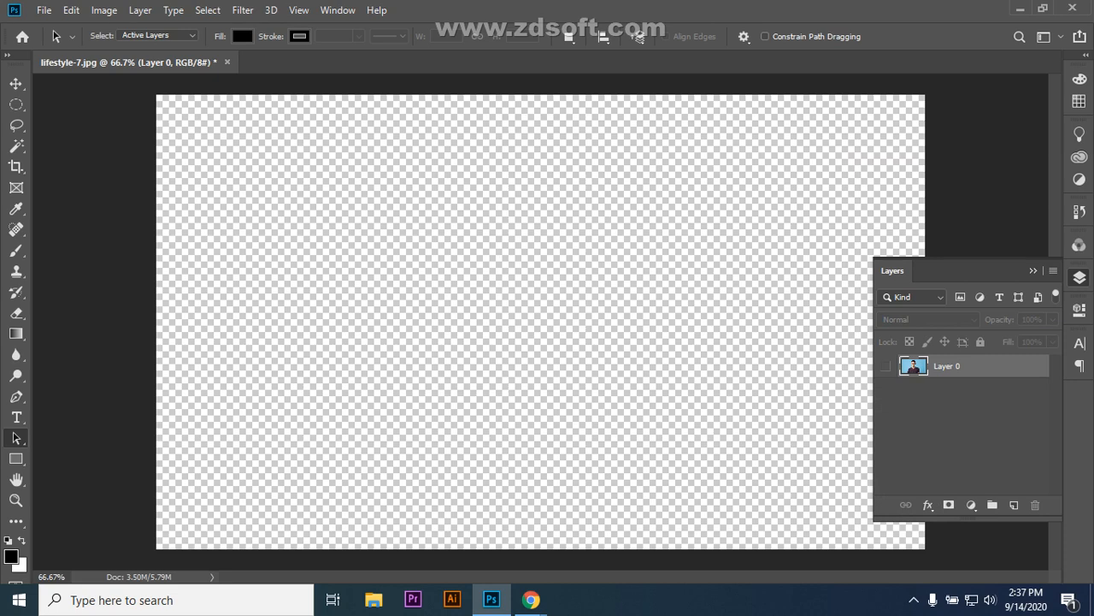
{"action": "left_click", "coordinate": [886, 366]}
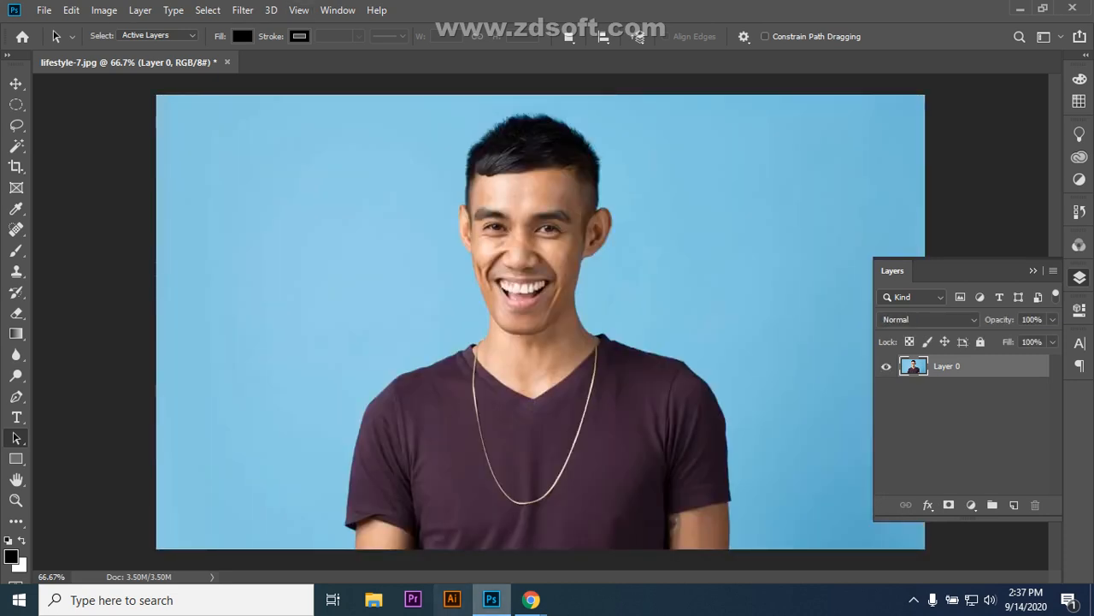
- Switch to the Google Meet class call in Chrome and admit the waiting participant
{"action": "mouse_move", "coordinate": [531, 599]}
{"action": "left_click", "coordinate": [444, 530]}
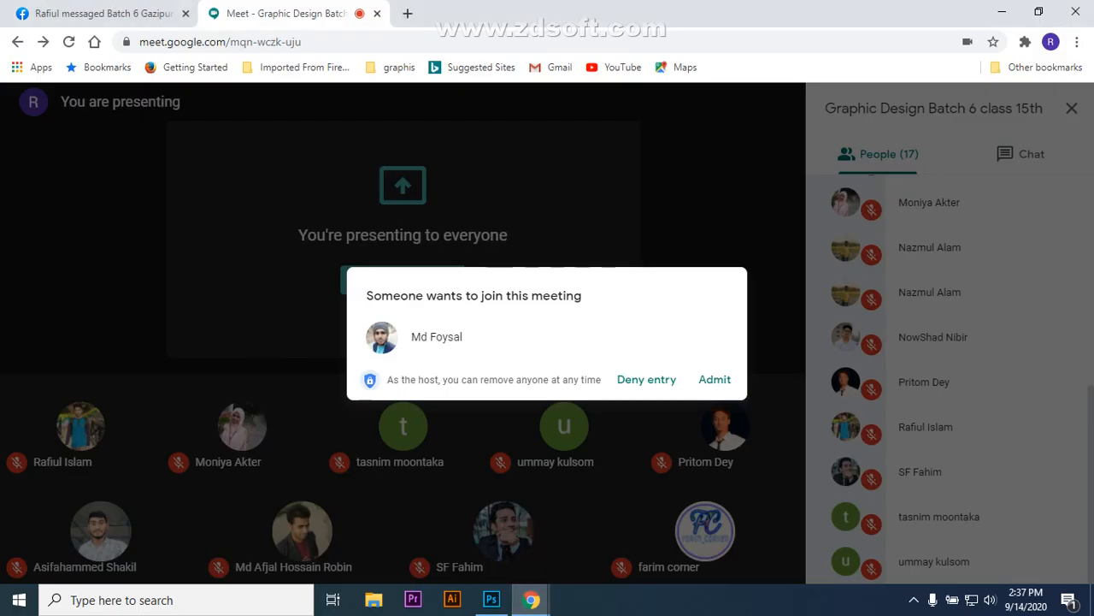
{"action": "left_click", "coordinate": [715, 379]}
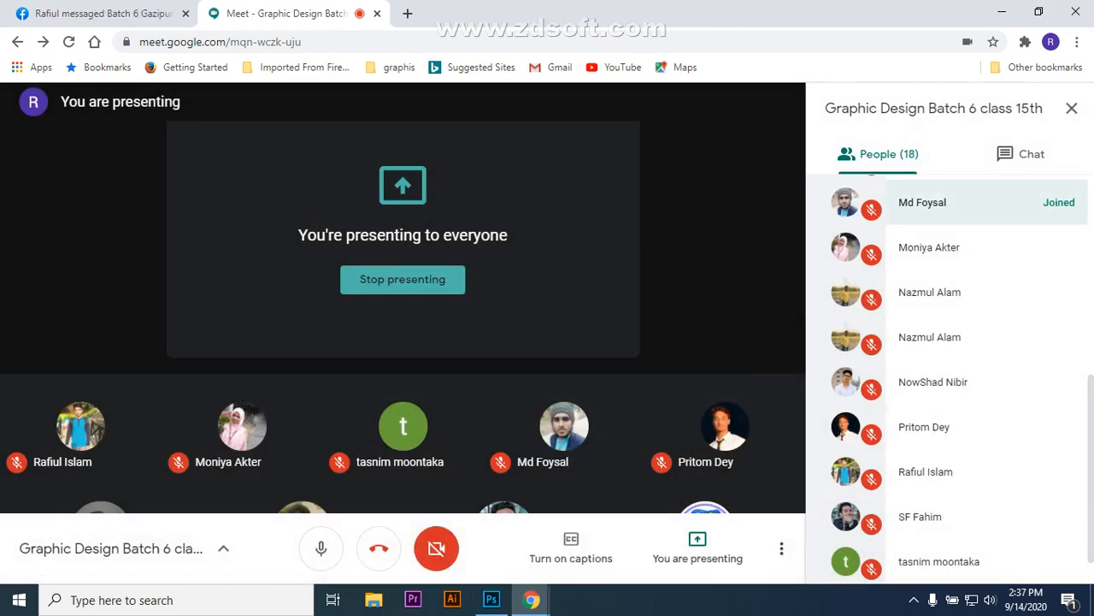
- Close the group chat window on Facebook and return through the Meet call to Photoshop
{"action": "left_click", "coordinate": [129, 12]}
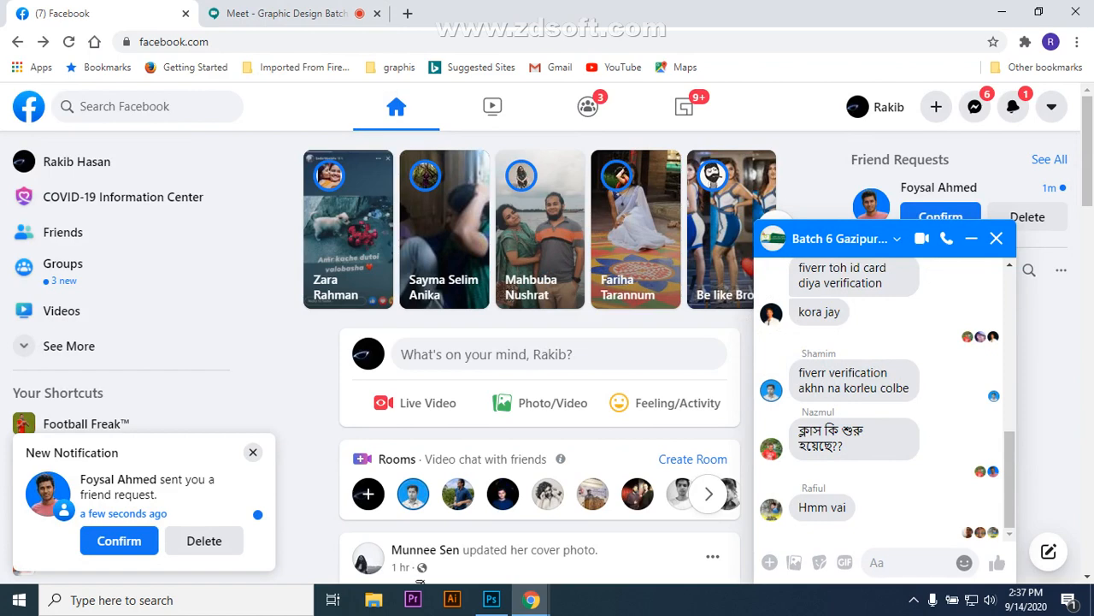
{"action": "left_click", "coordinate": [997, 238]}
{"action": "left_click", "coordinate": [286, 13]}
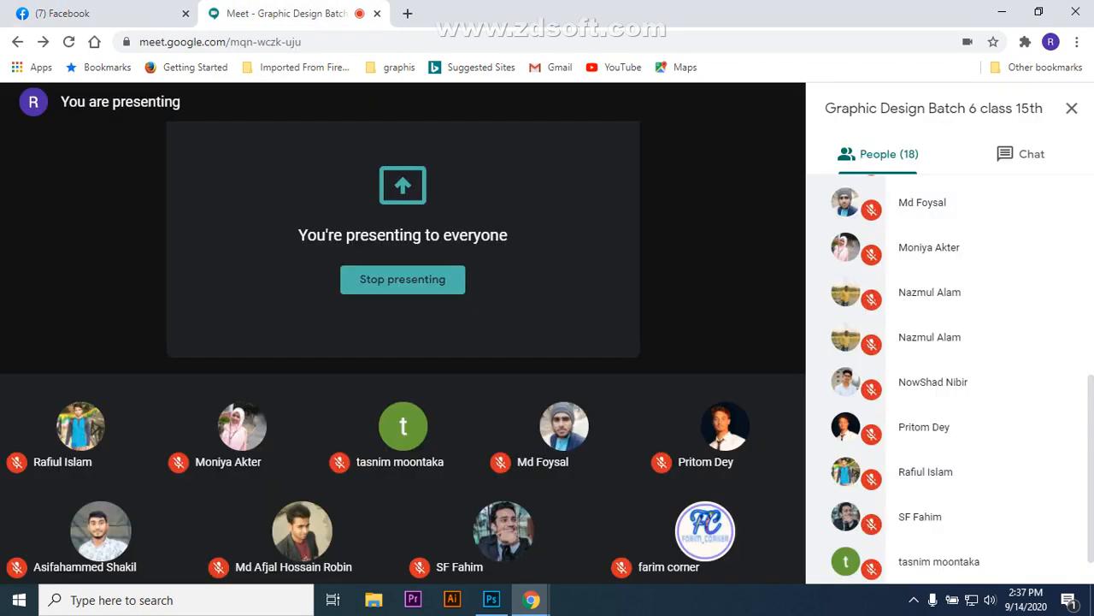
{"action": "left_click", "coordinate": [490, 599]}
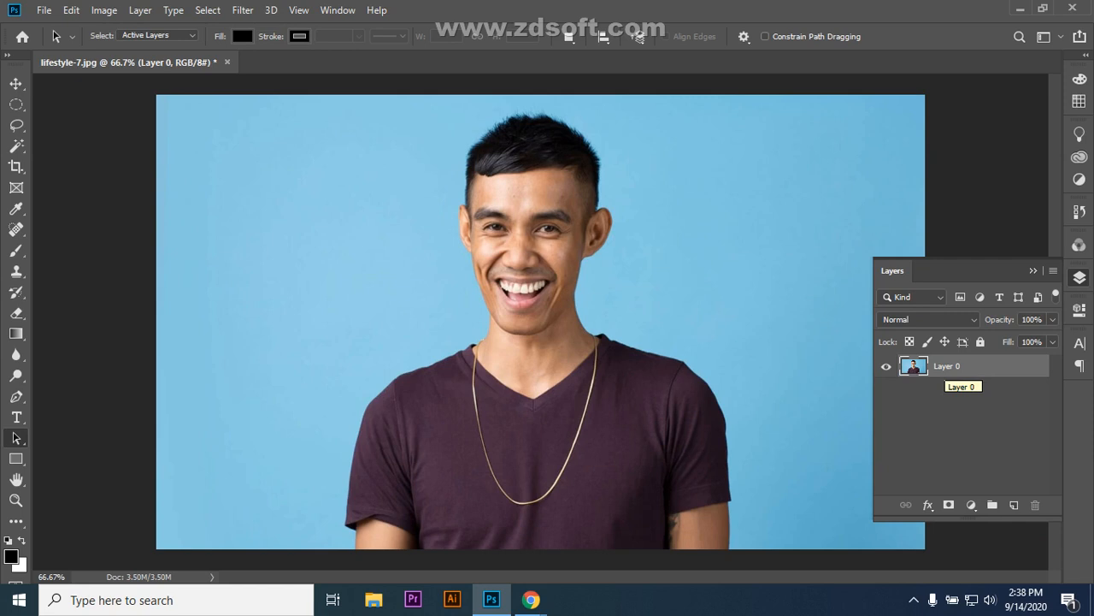
- Duplicate Layer 0 as "Layer 0 copy", select the original layer and undo the duplication
{"action": "right_click", "coordinate": [950, 369]}
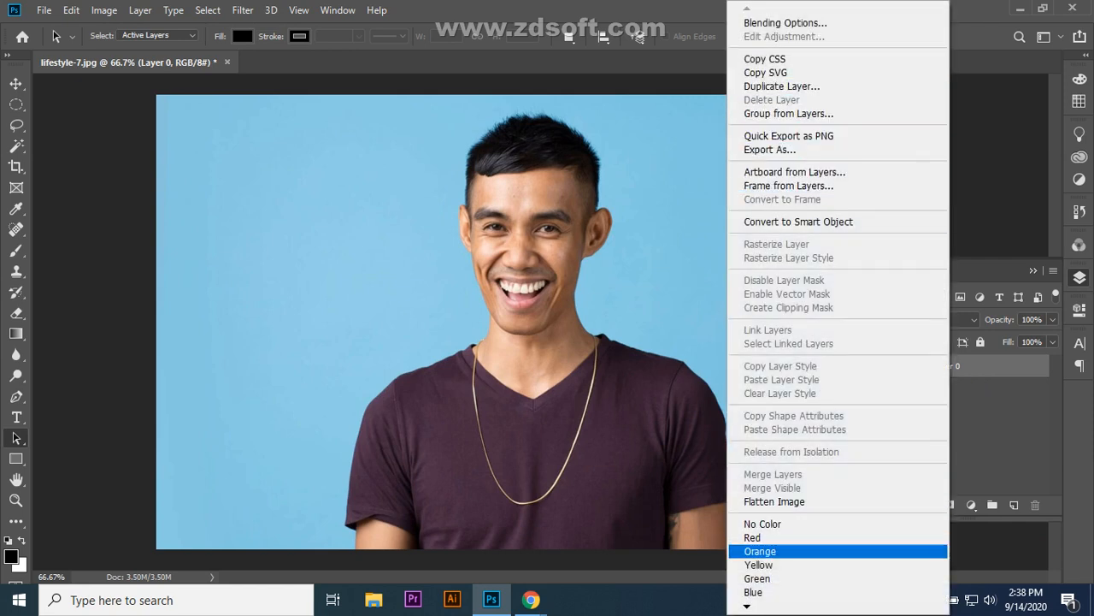
{"action": "key", "text": "Escape"}
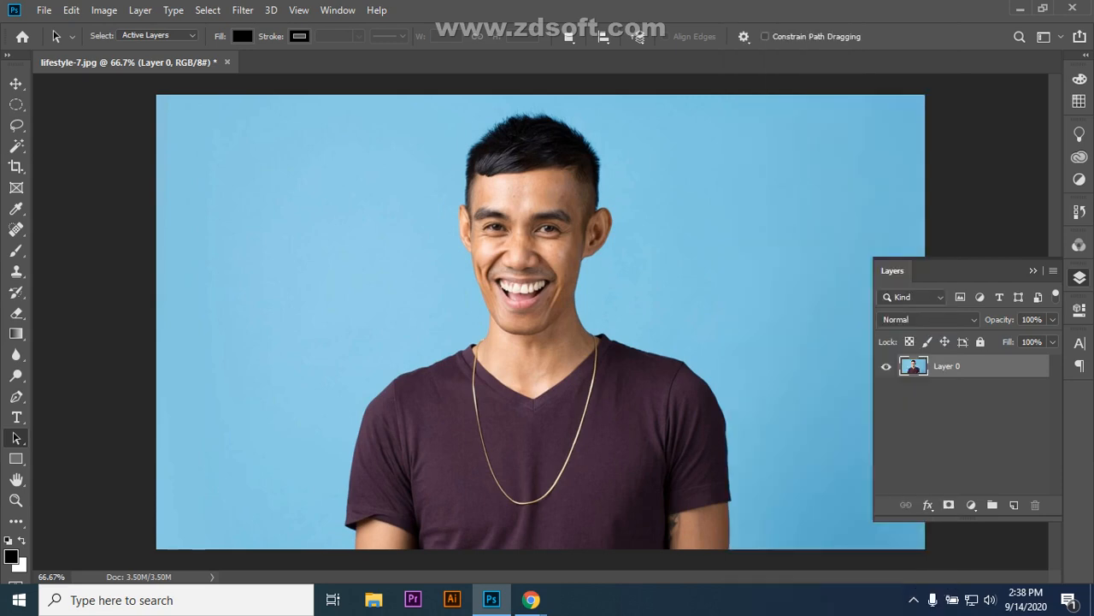
{"action": "right_click", "coordinate": [971, 366]}
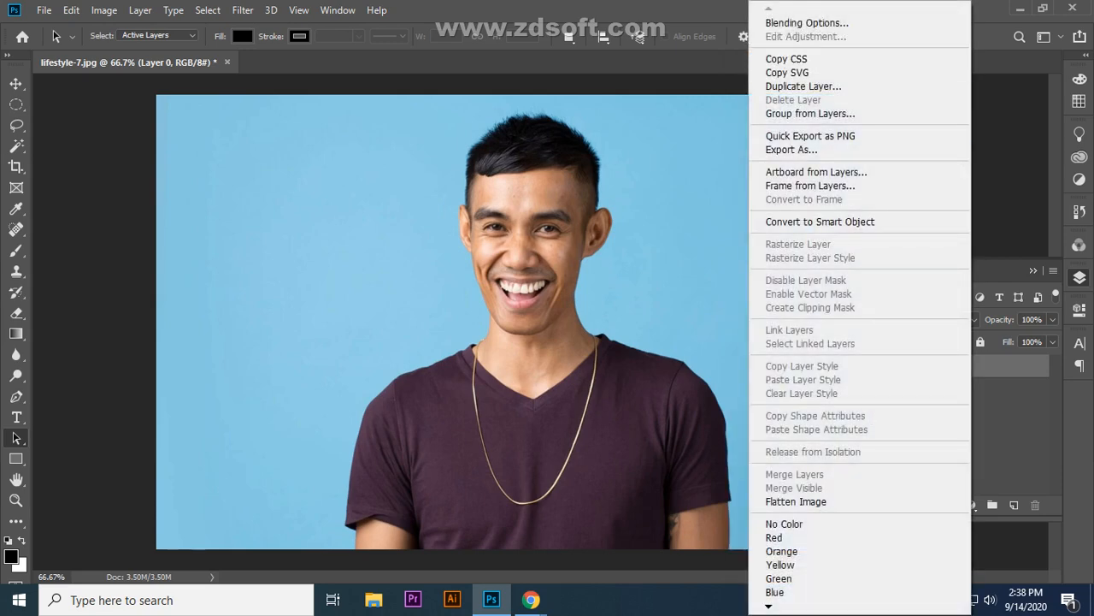
{"action": "left_click", "coordinate": [804, 86]}
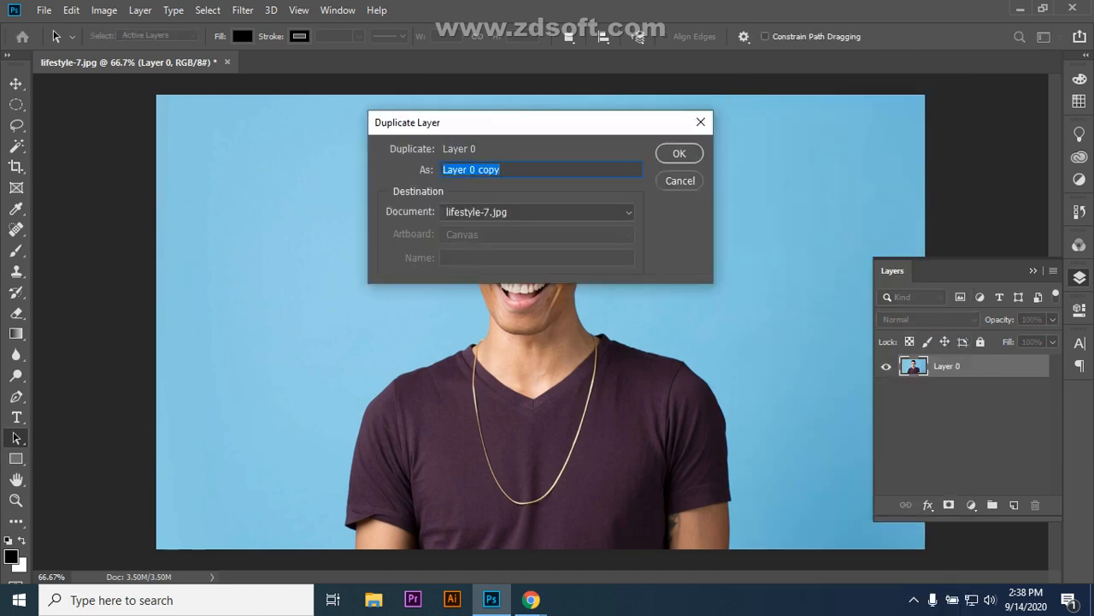
{"action": "key", "text": "Return"}
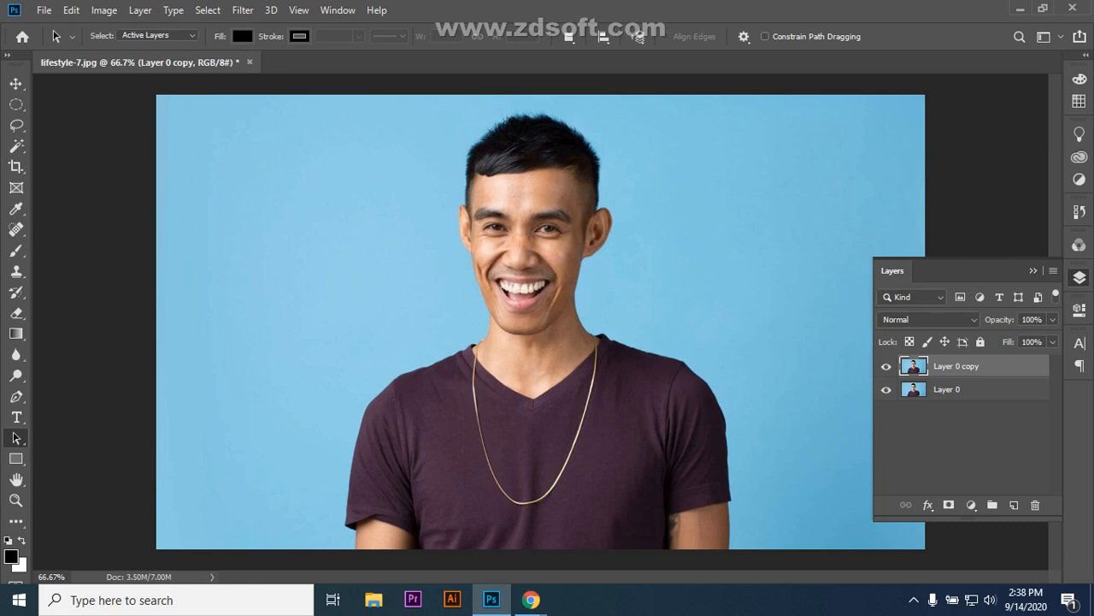
{"action": "left_click", "coordinate": [974, 389]}
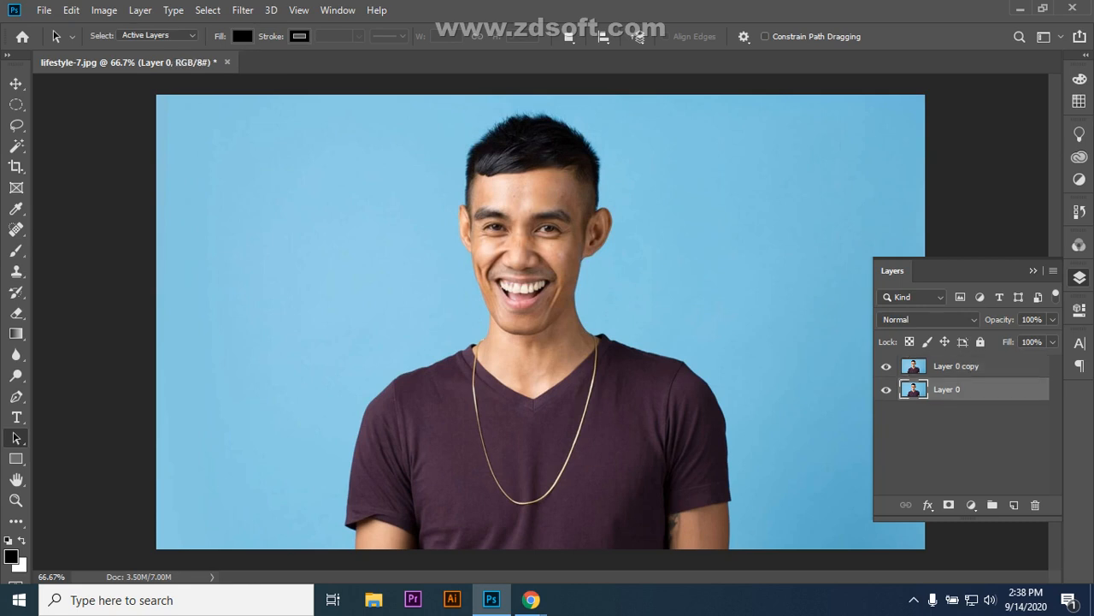
{"action": "key", "text": "ctrl+z"}
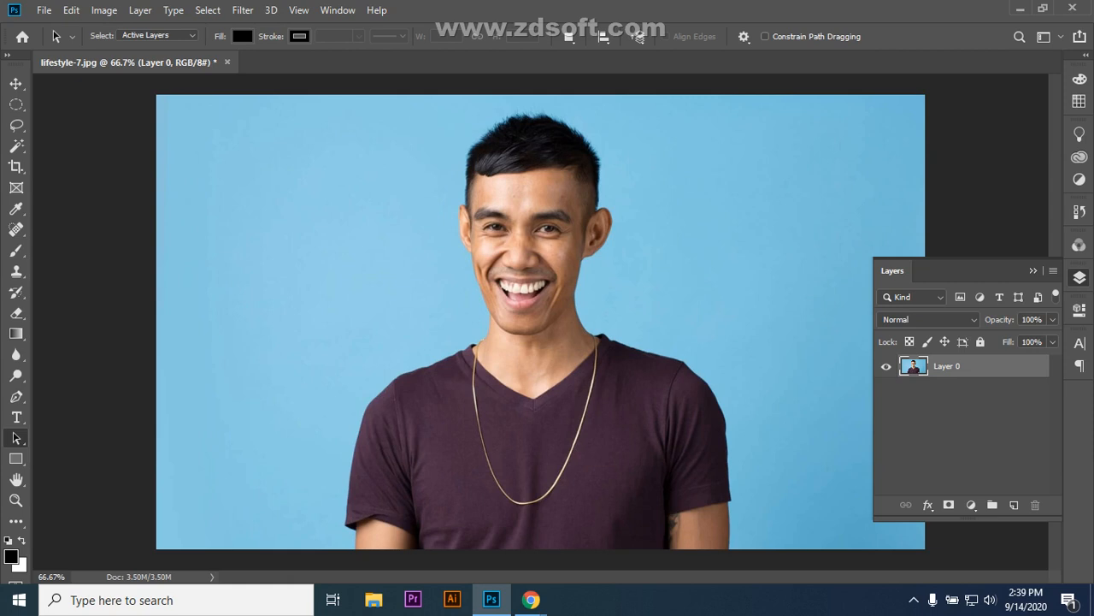
- Duplicate Layer 0 as "Layer 0 copy", check the copy's layer commands and select the original Layer 0
{"action": "right_click", "coordinate": [946, 366]}
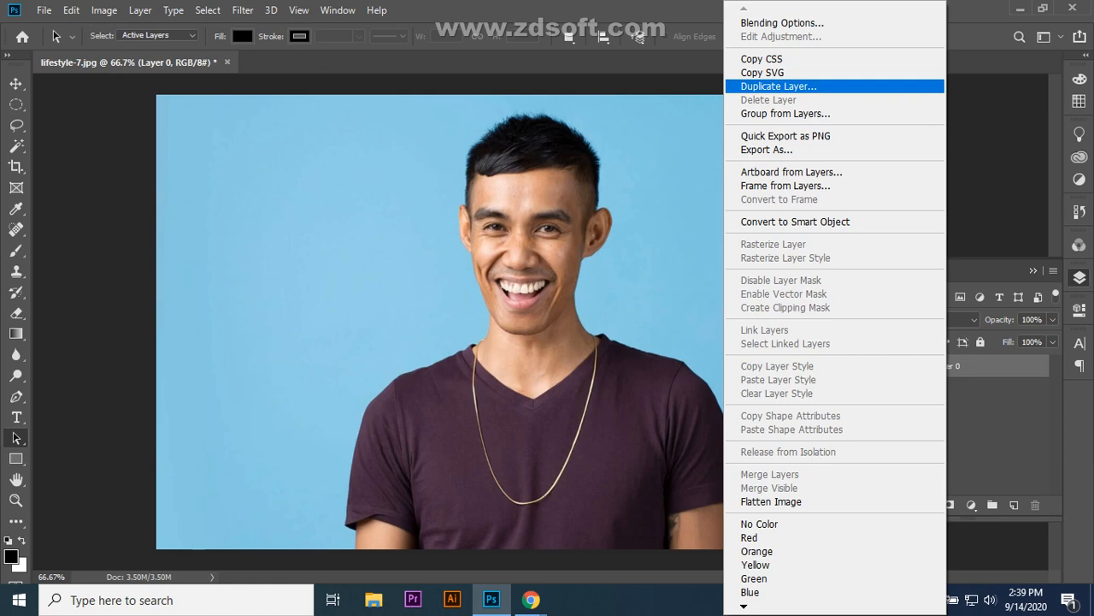
{"action": "left_click", "coordinate": [778, 86]}
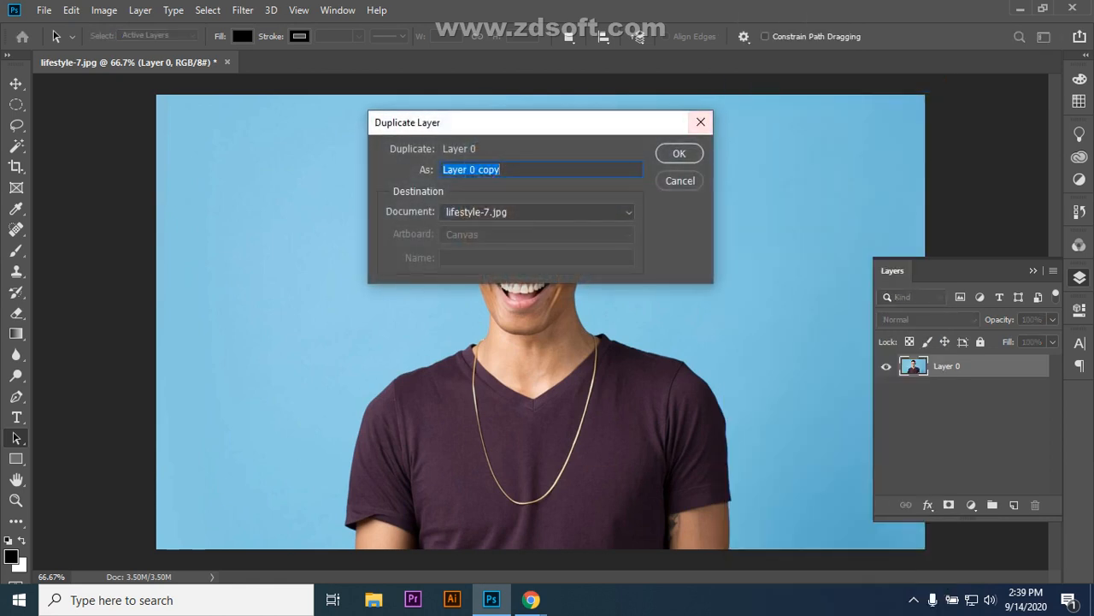
{"action": "key", "text": "Return"}
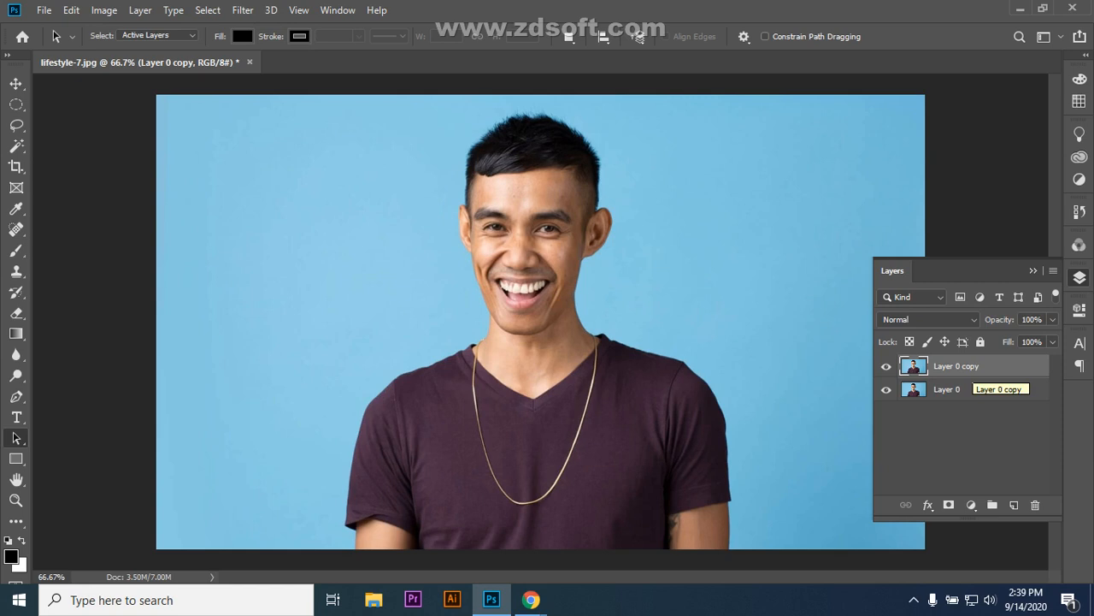
{"action": "right_click", "coordinate": [984, 367]}
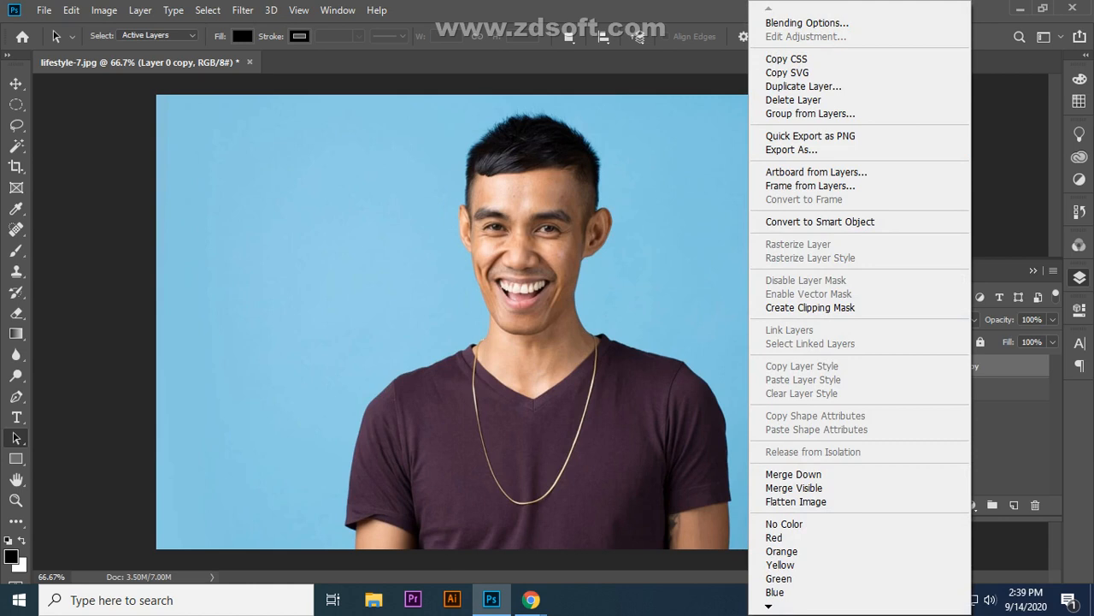
{"action": "left_click", "coordinate": [298, 11]}
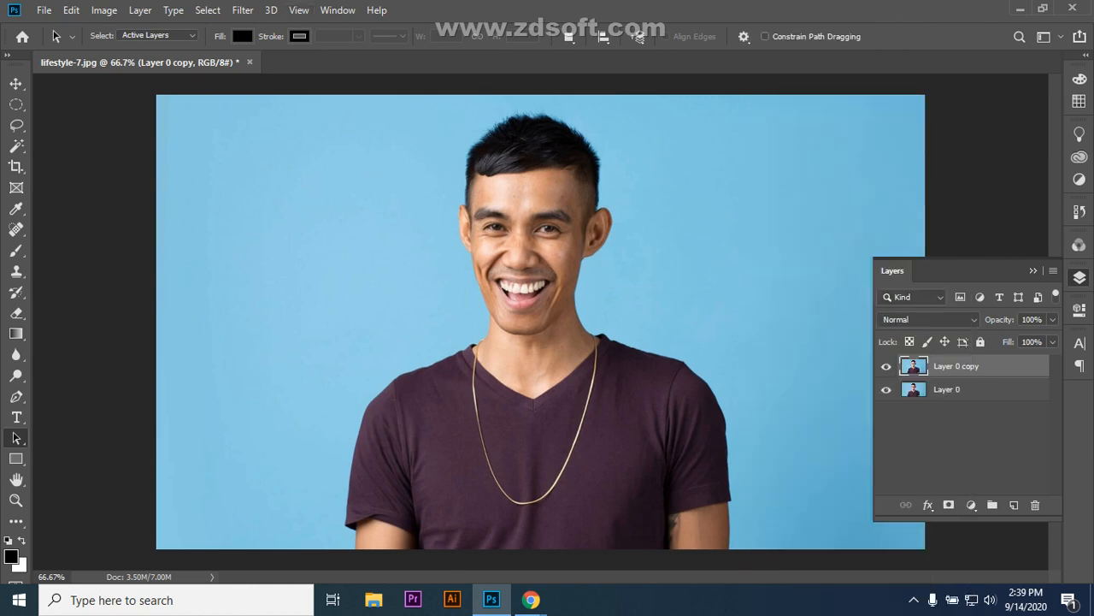
{"action": "left_click", "coordinate": [975, 389]}
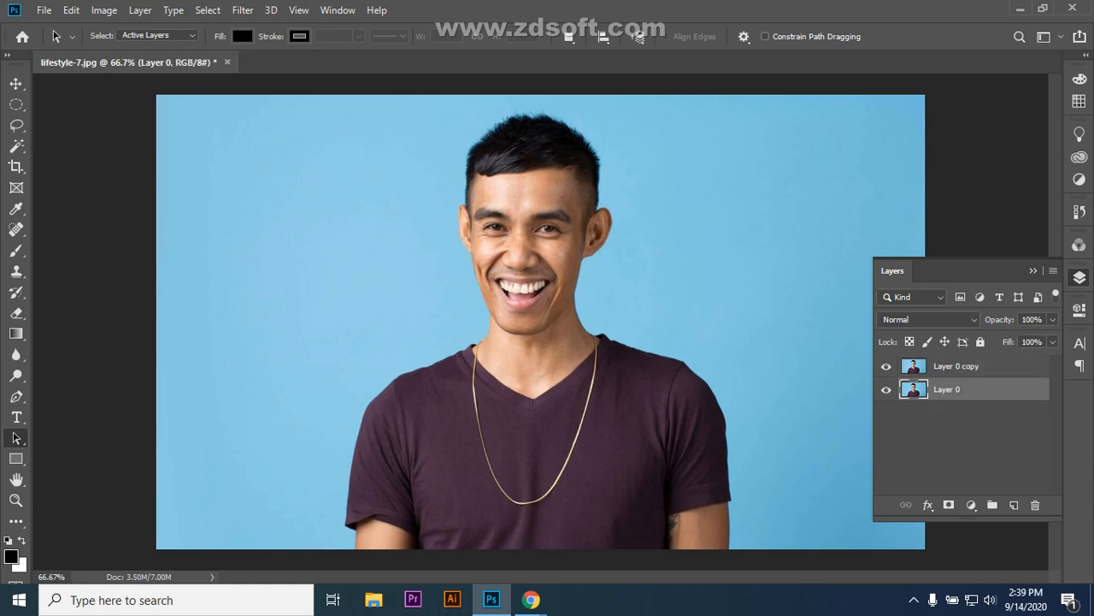
- Duplicate Layer 0 once more, undo the extra duplicate and select Layer 0 copy
{"action": "key", "text": "ctrl+j"}
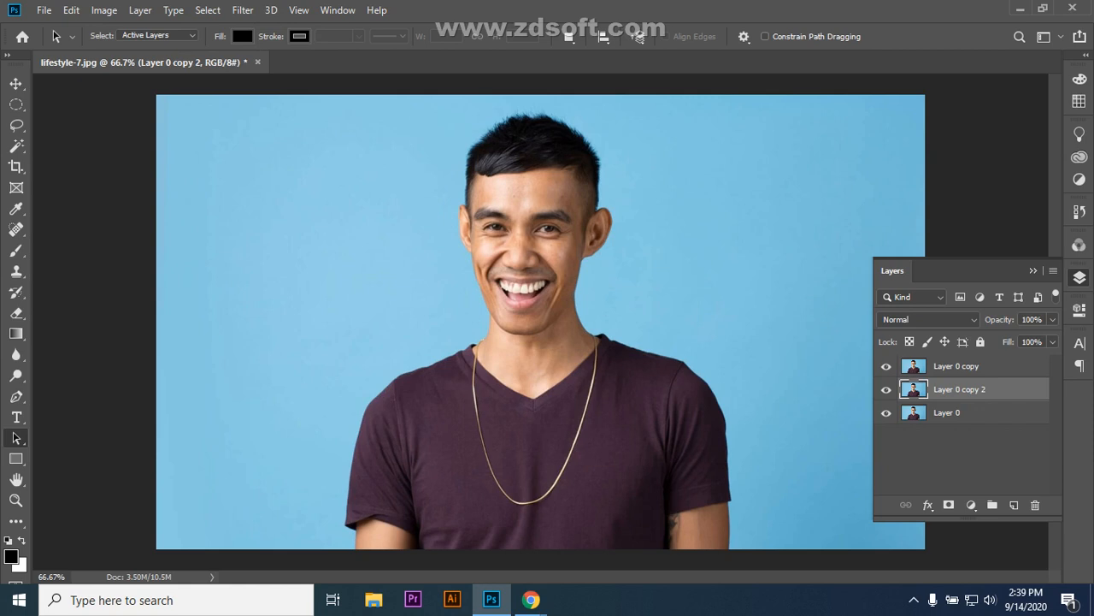
{"action": "key", "text": "ctrl+z"}
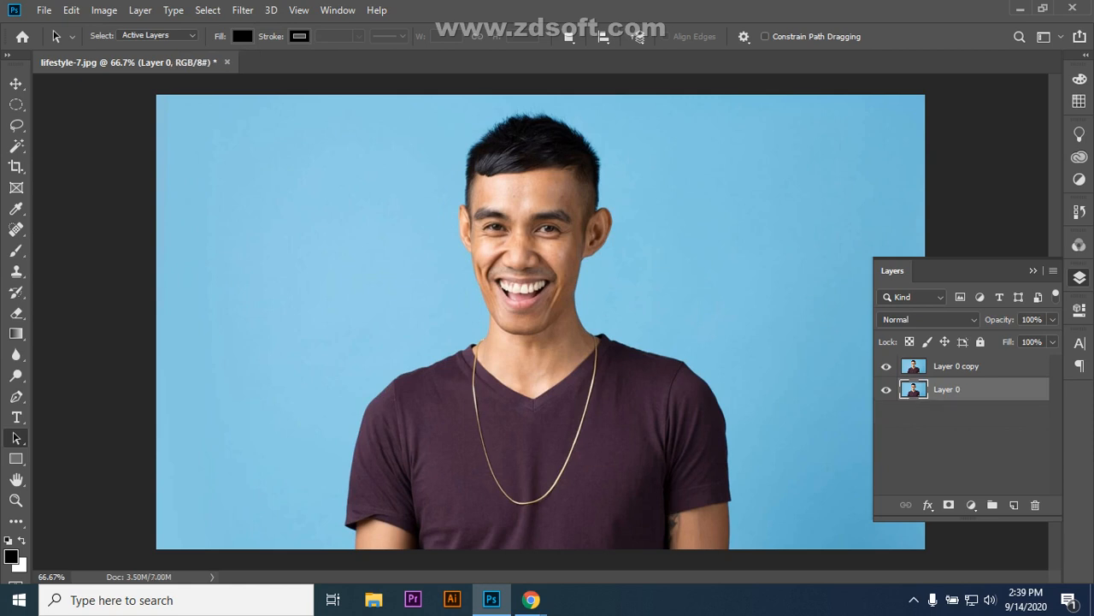
{"action": "left_click", "coordinate": [974, 366]}
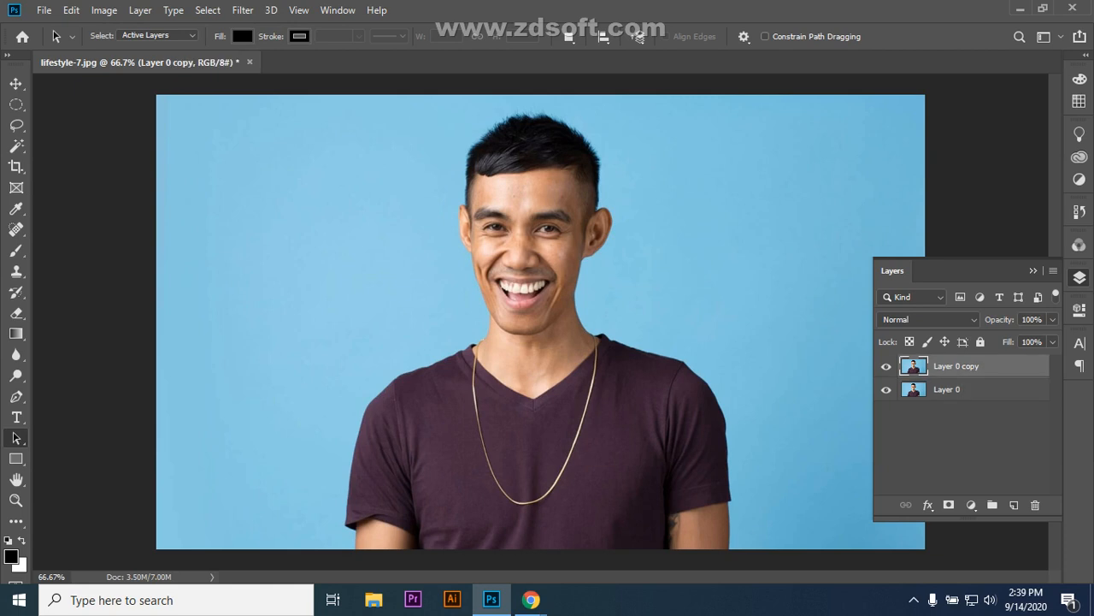
- Fully lock the original Layer 0 and compare it with the unlocked Layer 0 copy
{"action": "left_click", "coordinate": [974, 389]}
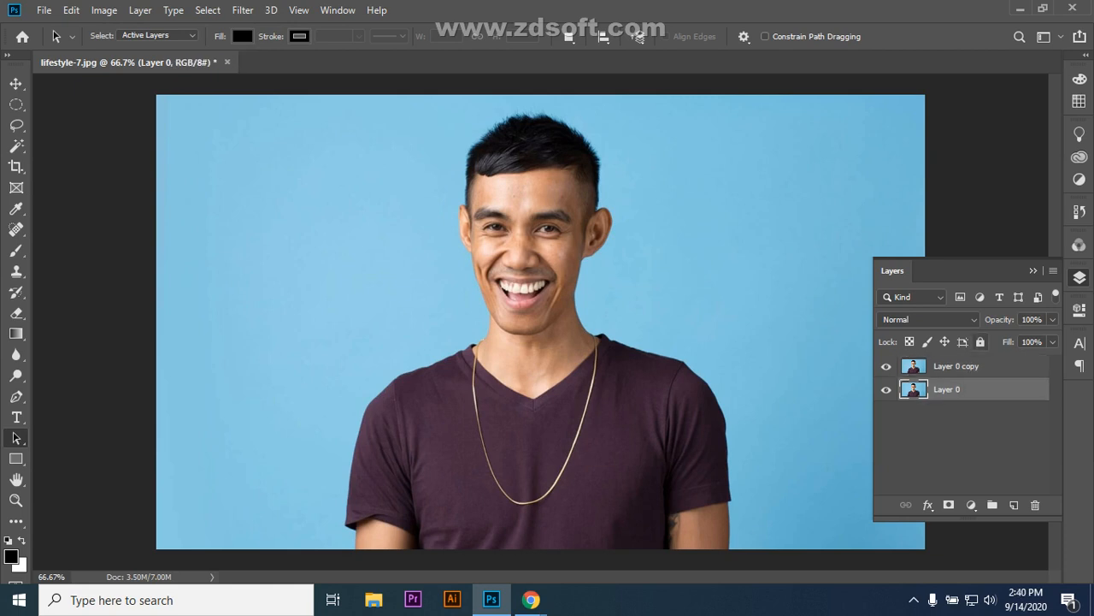
{"action": "left_click", "coordinate": [981, 341]}
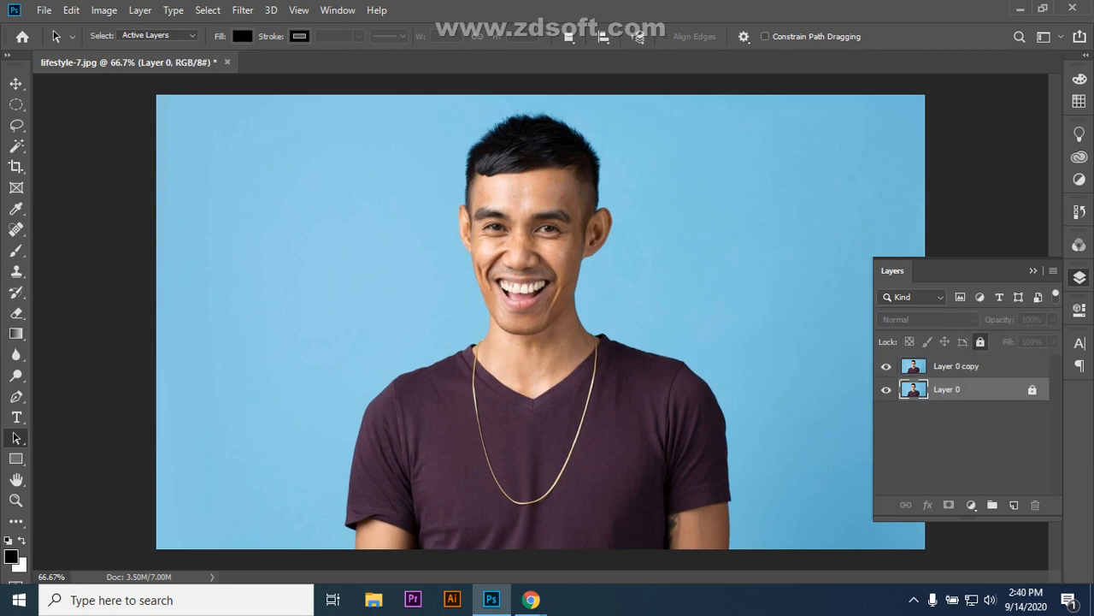
{"action": "left_click", "coordinate": [975, 366]}
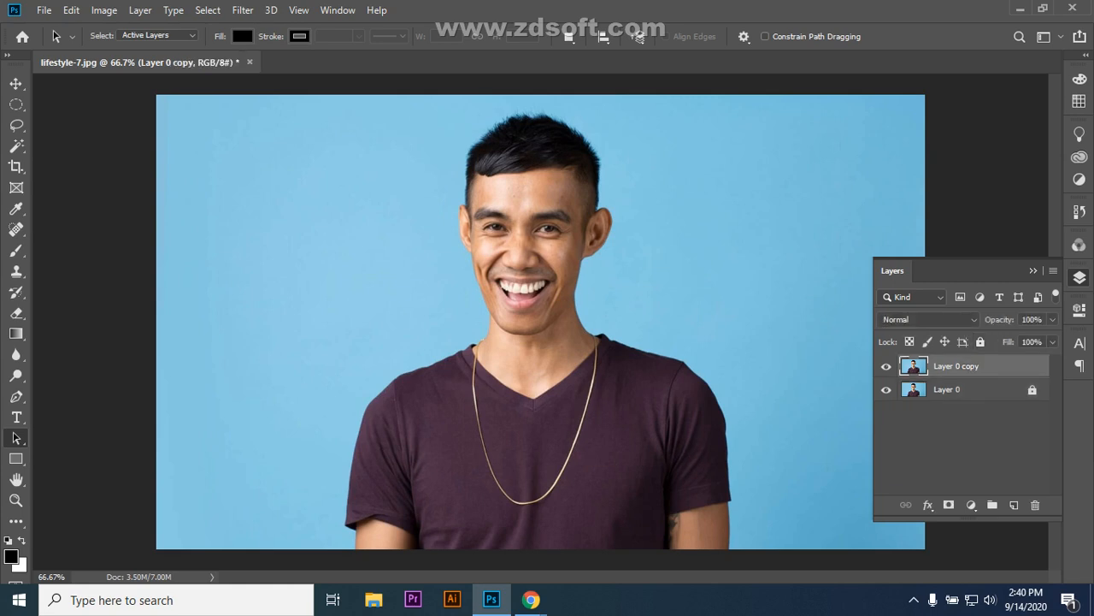
{"action": "left_click", "coordinate": [975, 389]}
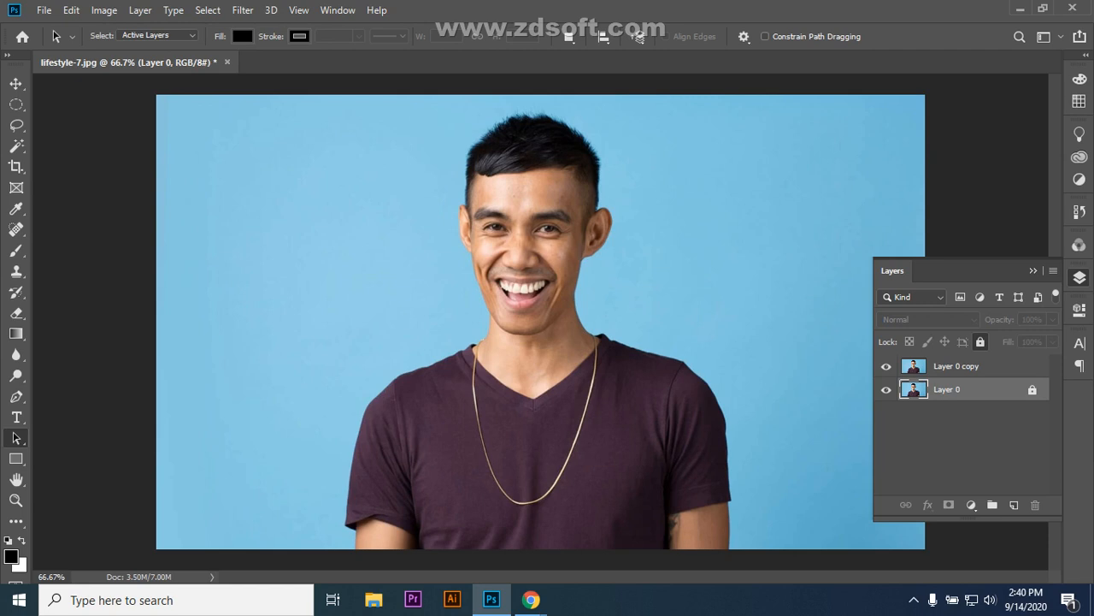
- Select the blue background on Layer 0 copy with Color Range, sampling the blue beside the man with Fuzziness 95
{"action": "left_click", "coordinate": [974, 366]}
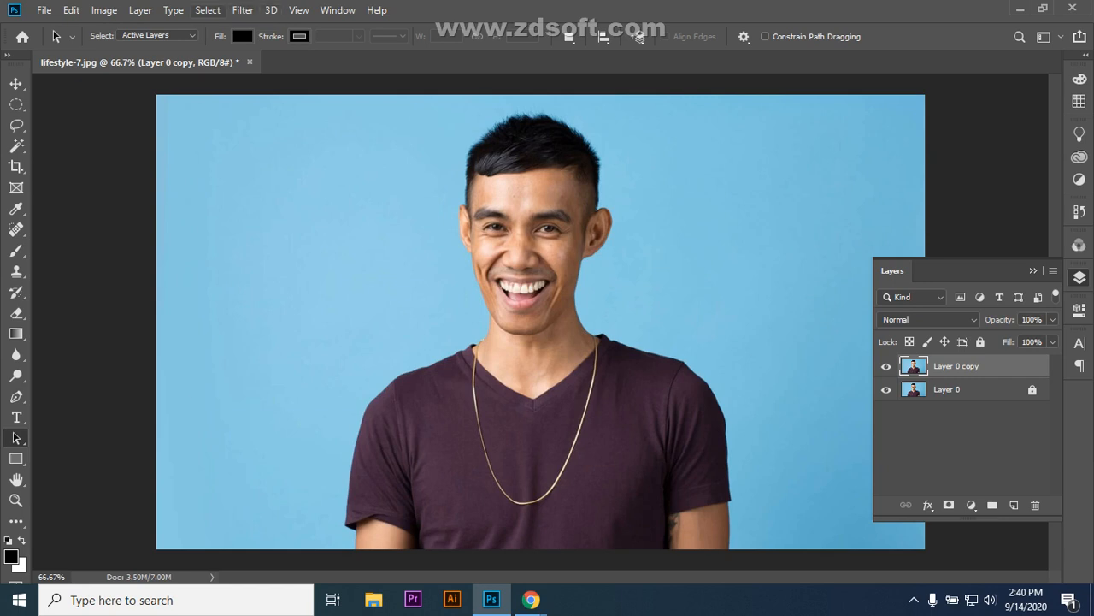
{"action": "left_click", "coordinate": [207, 11]}
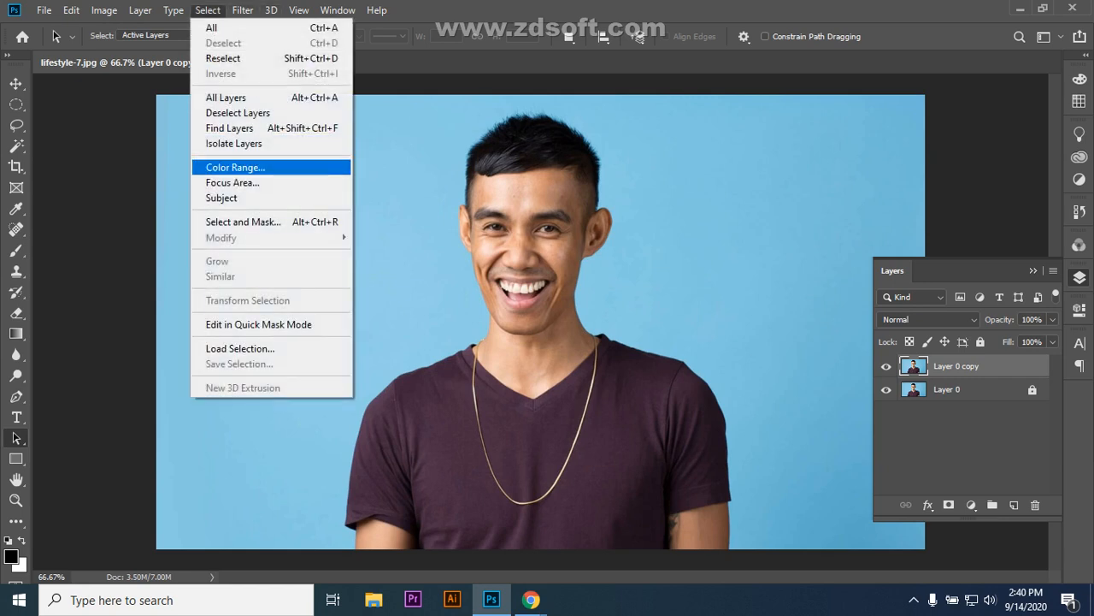
{"action": "key", "text": "Return"}
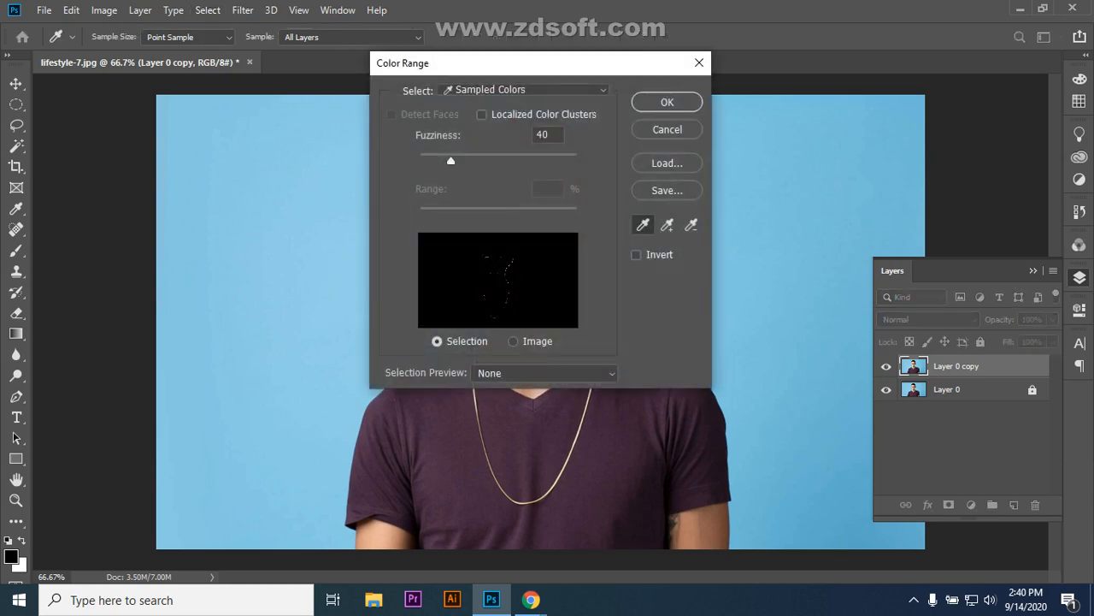
{"action": "left_click_drag", "start_coordinate": [550, 68], "coordinate": [305, 105]}
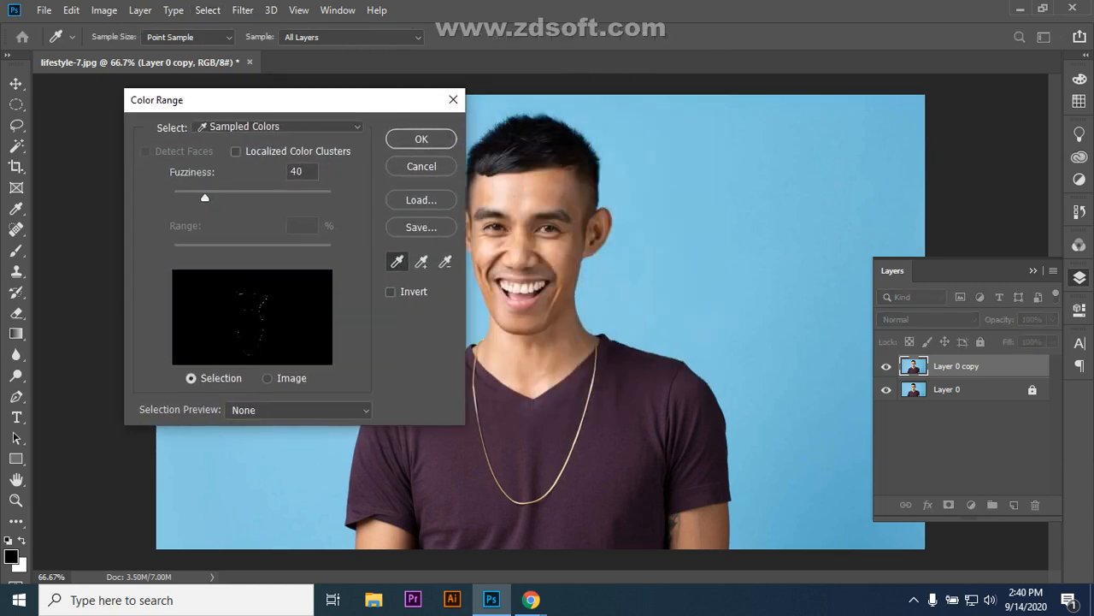
{"action": "left_click", "coordinate": [752, 214]}
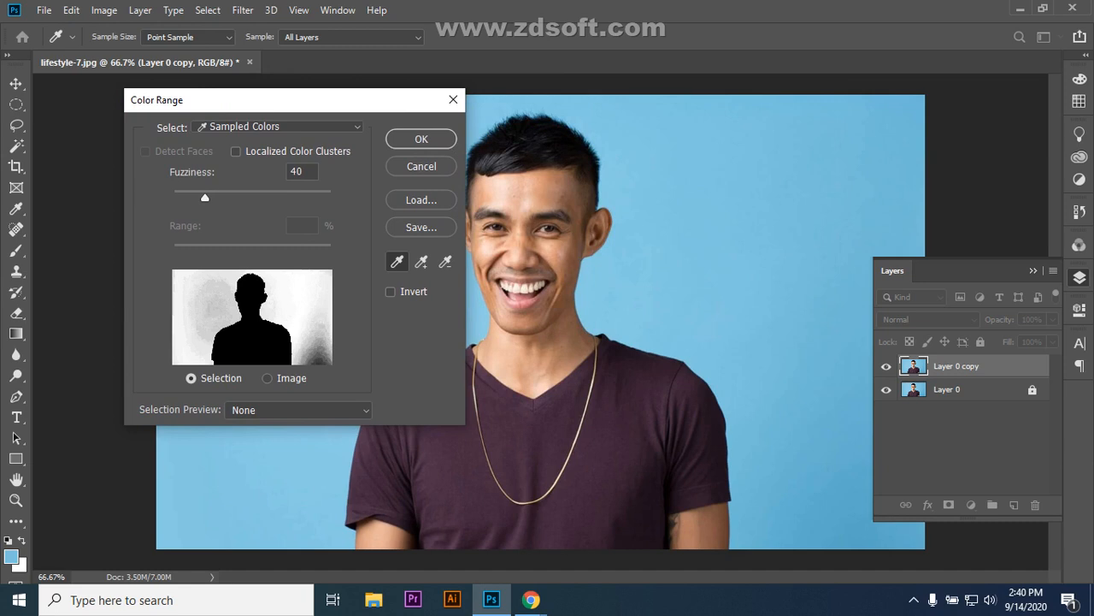
{"action": "left_click_drag", "start_coordinate": [204, 198], "coordinate": [248, 198]}
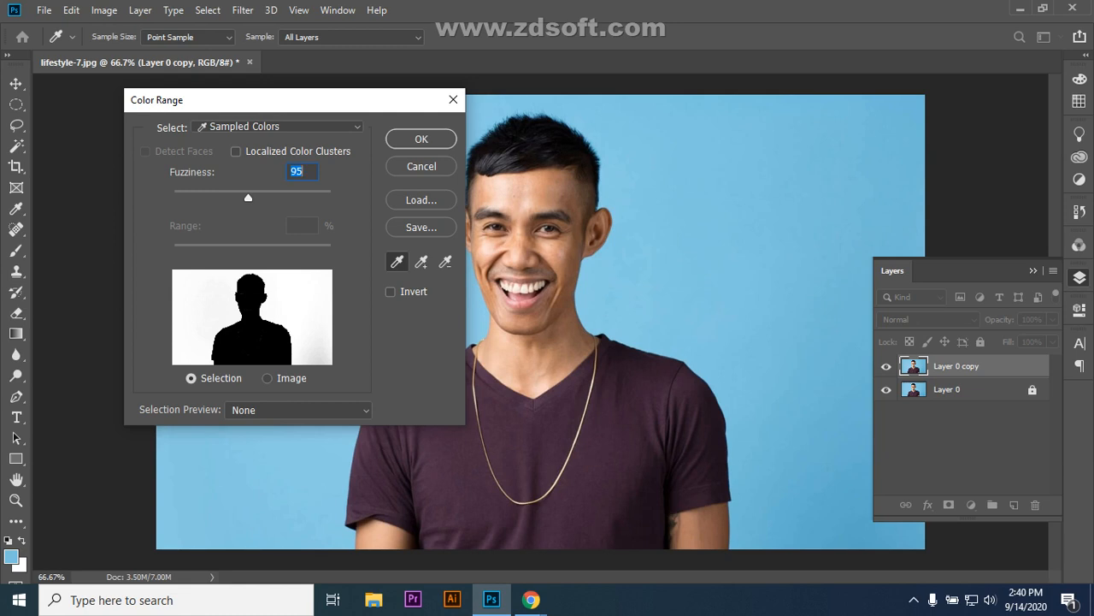
{"action": "left_click", "coordinate": [421, 138]}
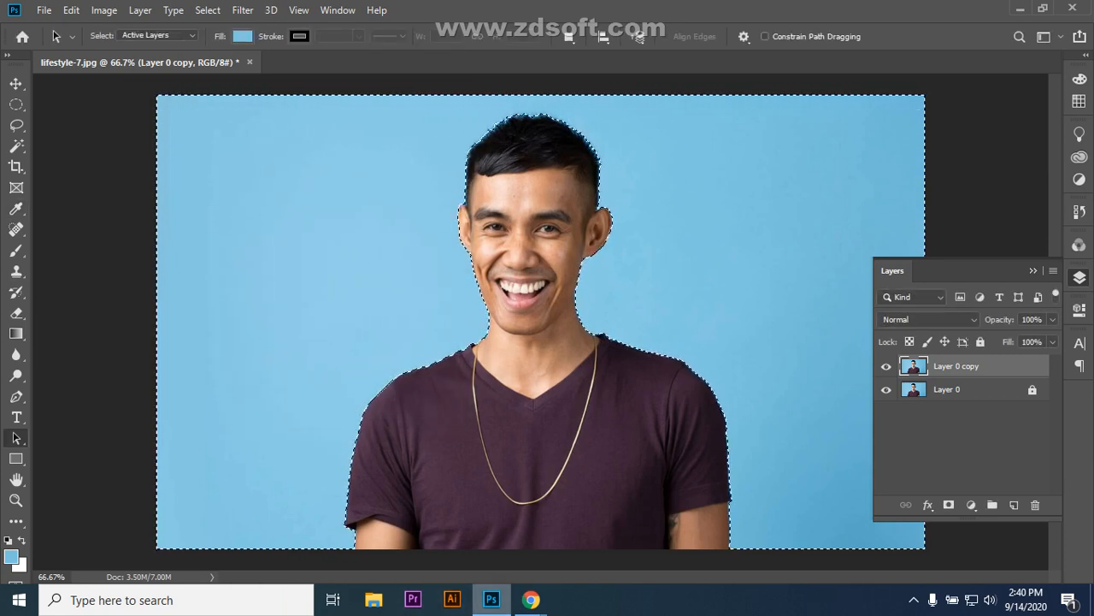
- Switch to the Google Meet call in Chrome, admit the waiting participant and return to Photoshop
{"action": "mouse_move", "coordinate": [531, 599]}
{"action": "left_click", "coordinate": [445, 532]}
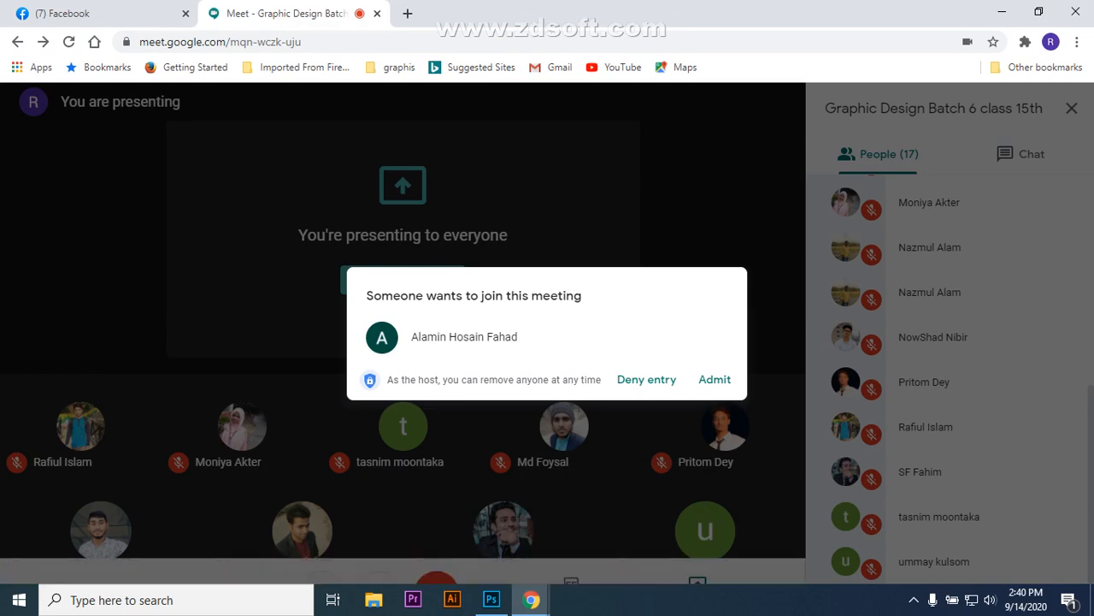
{"action": "left_click", "coordinate": [715, 378]}
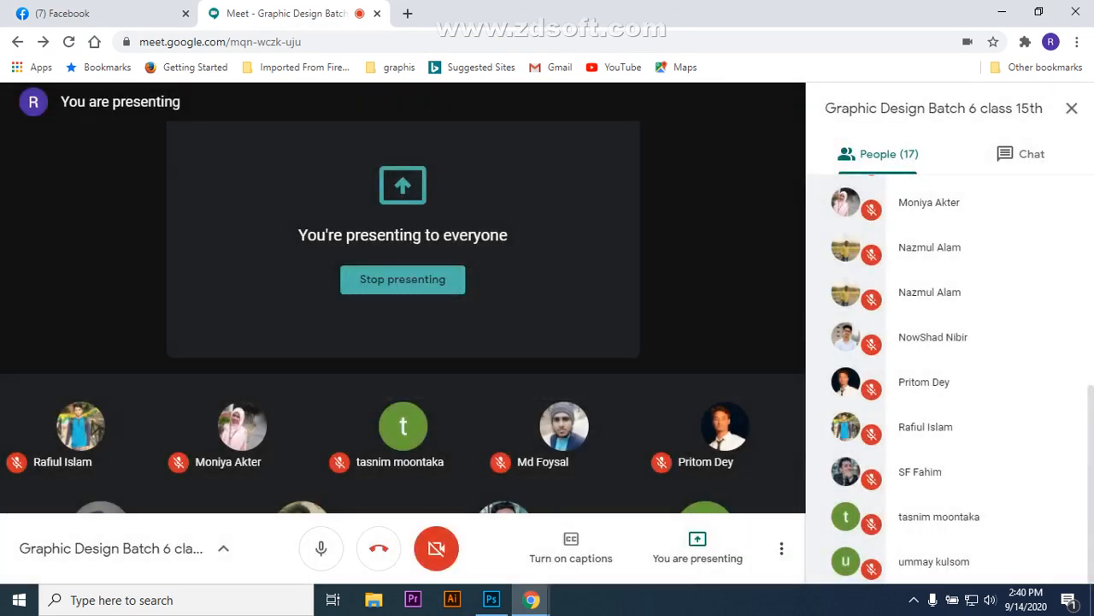
{"action": "left_click", "coordinate": [492, 599]}
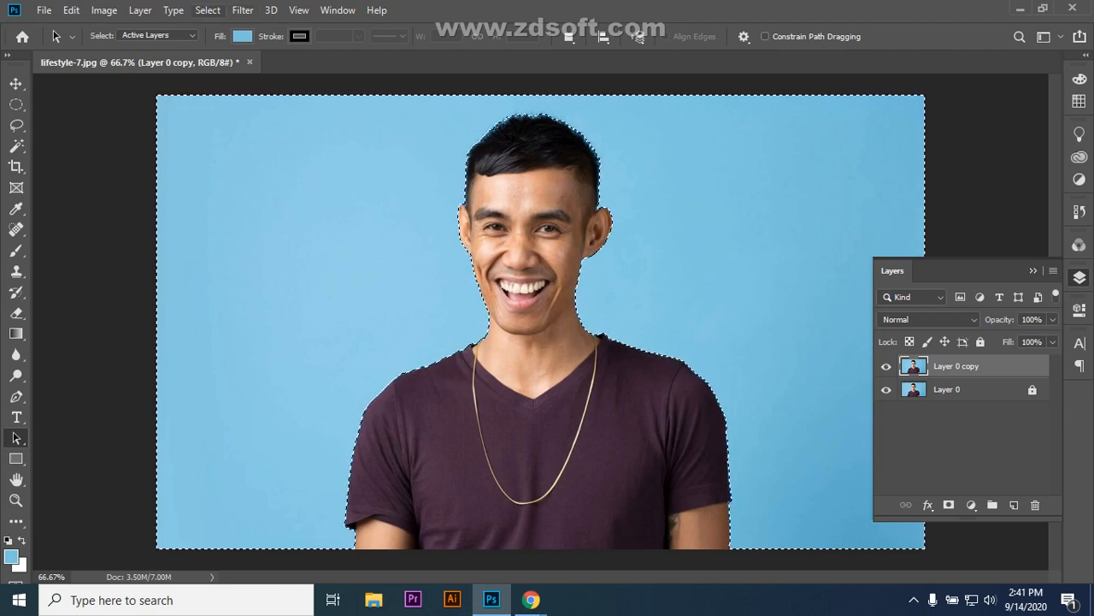
- Invert the selection so it covers the man and add a new empty layer above Layer 0 copy
{"action": "left_click", "coordinate": [207, 10]}
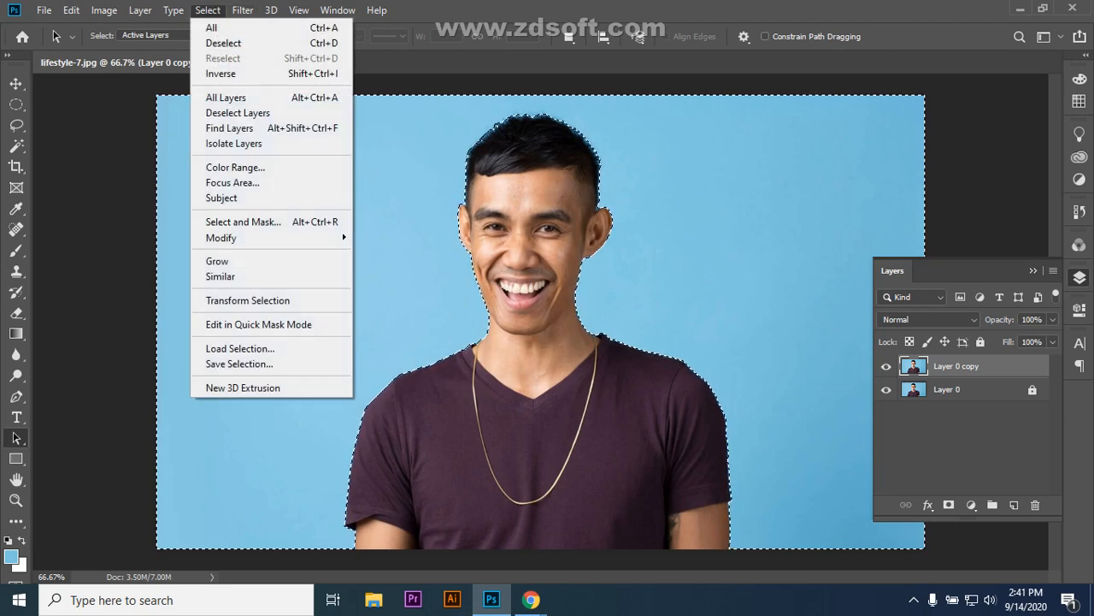
{"action": "left_click", "coordinate": [221, 73]}
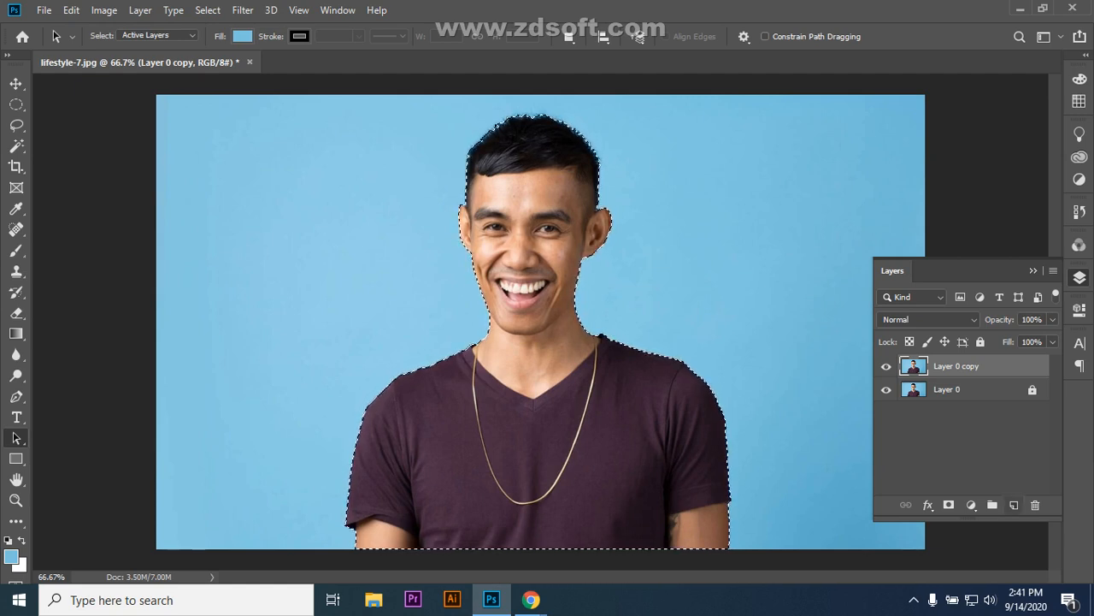
{"action": "left_click", "coordinate": [1015, 504]}
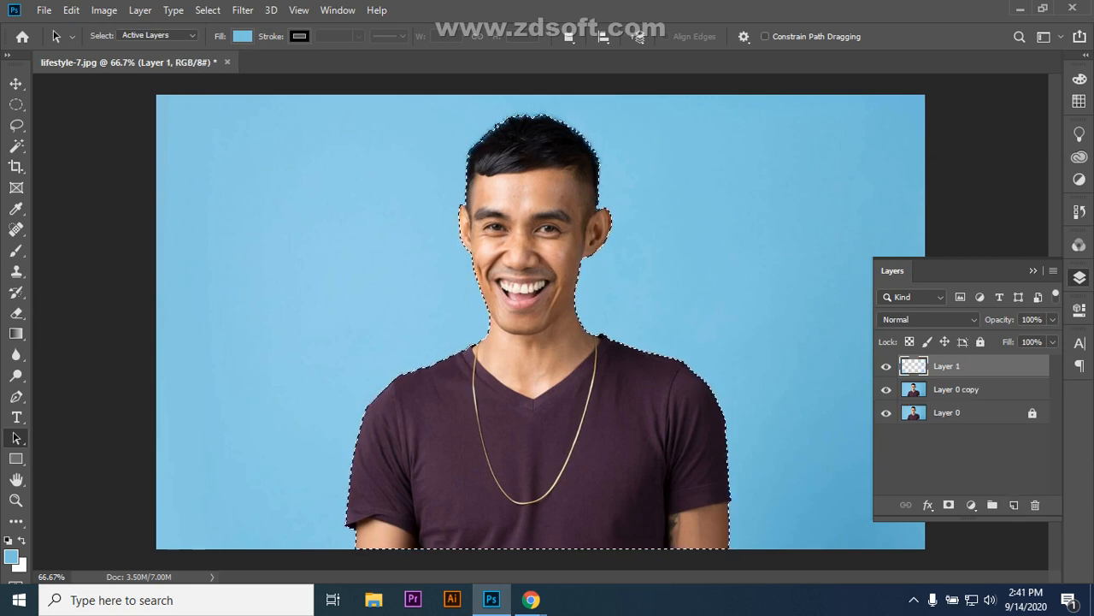
- Copy the selected man from Layer 0 copy into Layer 1 and hide both layers beneath it
{"action": "left_click", "coordinate": [975, 389]}
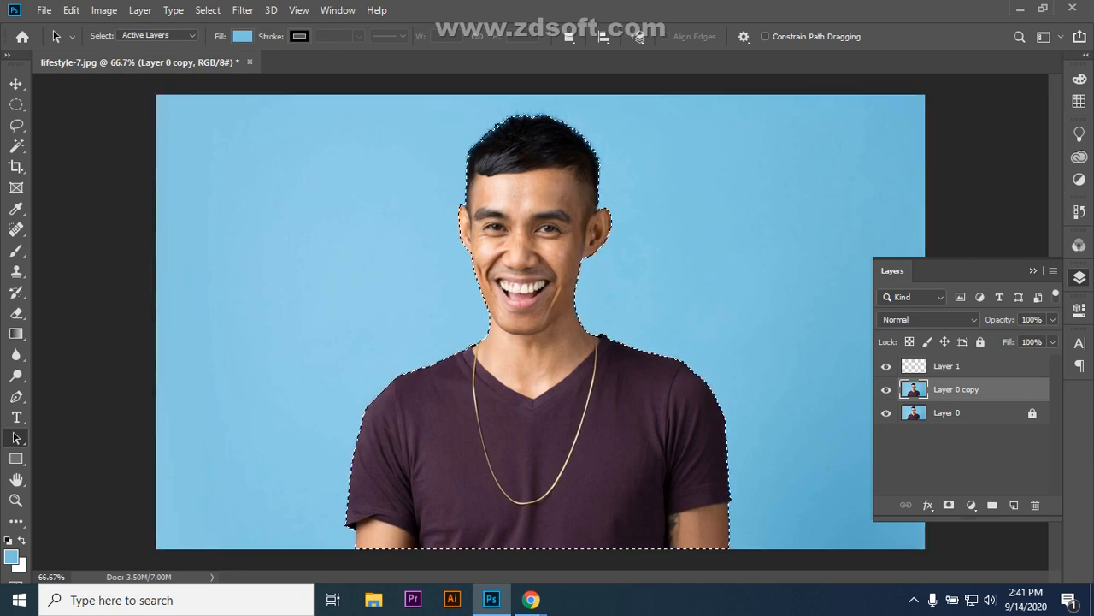
{"action": "left_click", "coordinate": [975, 365]}
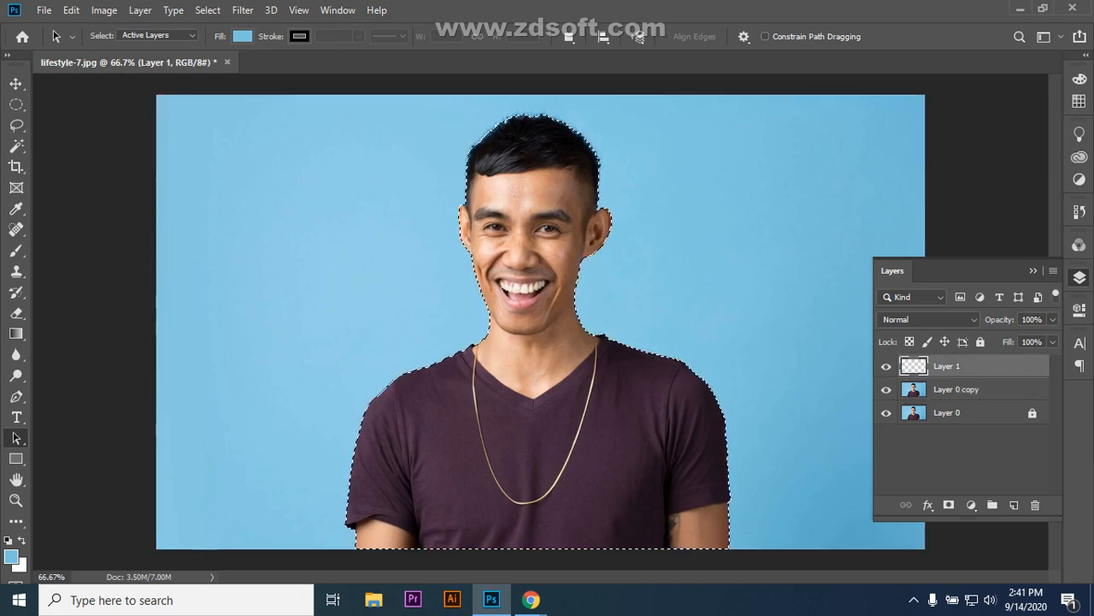
{"action": "key", "text": "ctrl+v"}
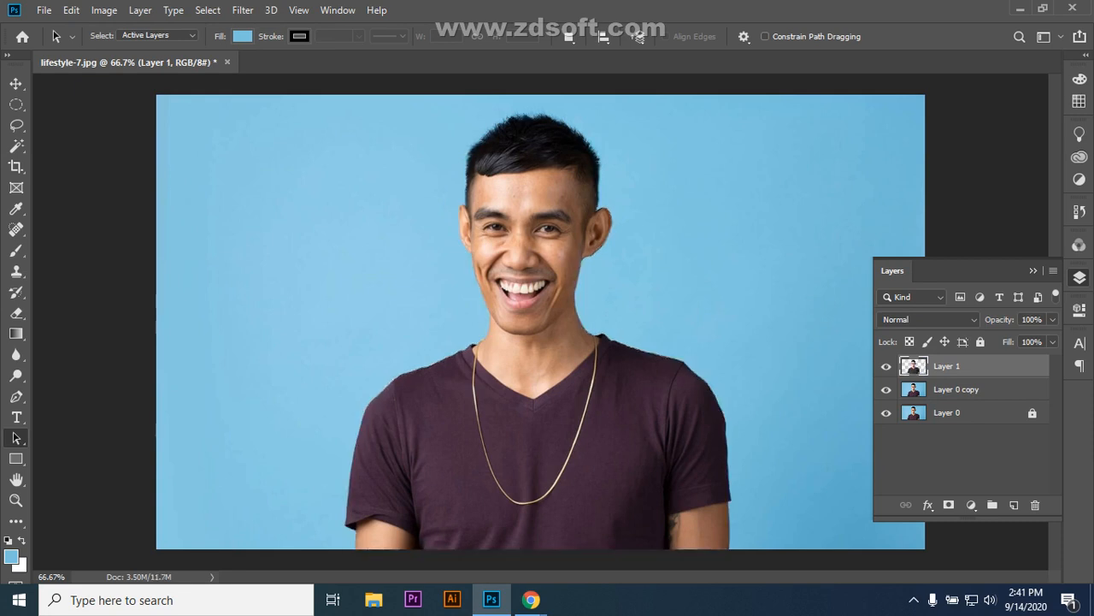
{"action": "left_click", "coordinate": [886, 389]}
{"action": "left_click", "coordinate": [886, 412]}
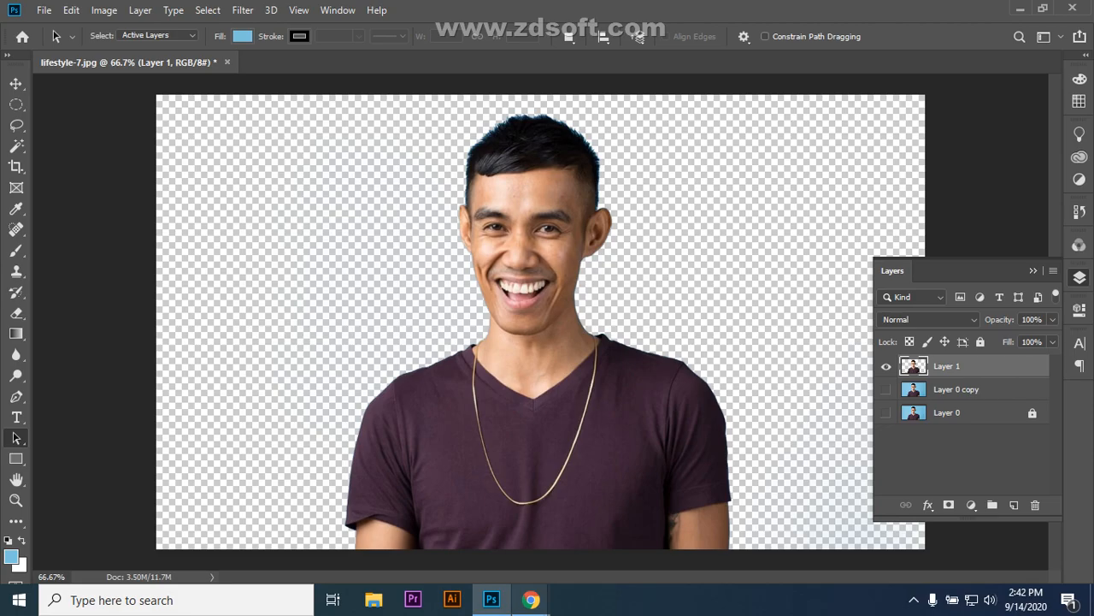
- Open the Meet call in Chrome, let the next waiting participant join and go back to Photoshop
{"action": "left_click", "coordinate": [448, 525]}
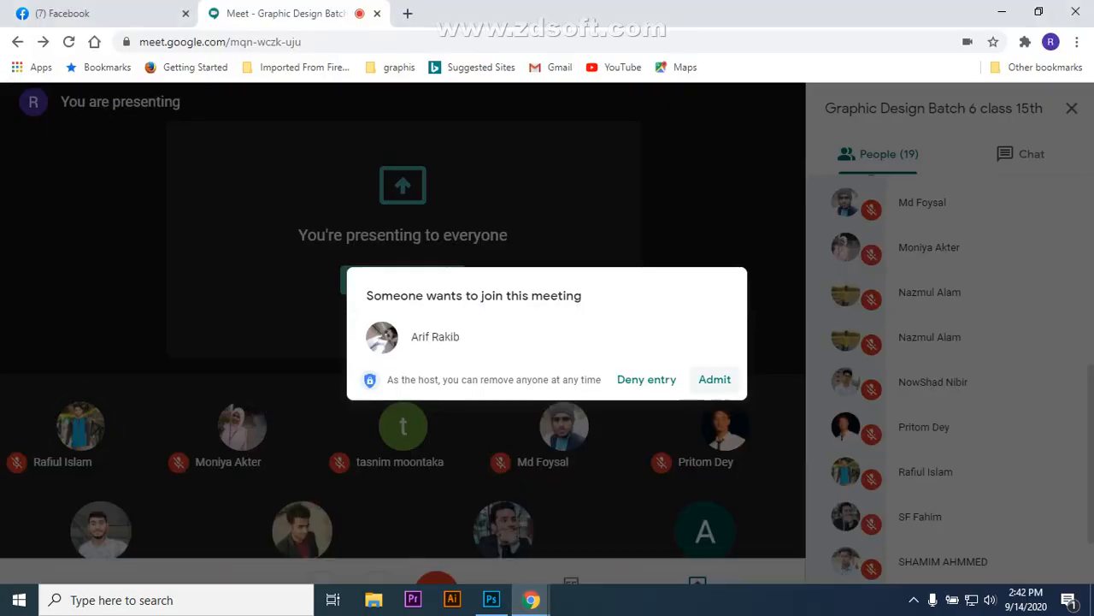
{"action": "left_click", "coordinate": [715, 379]}
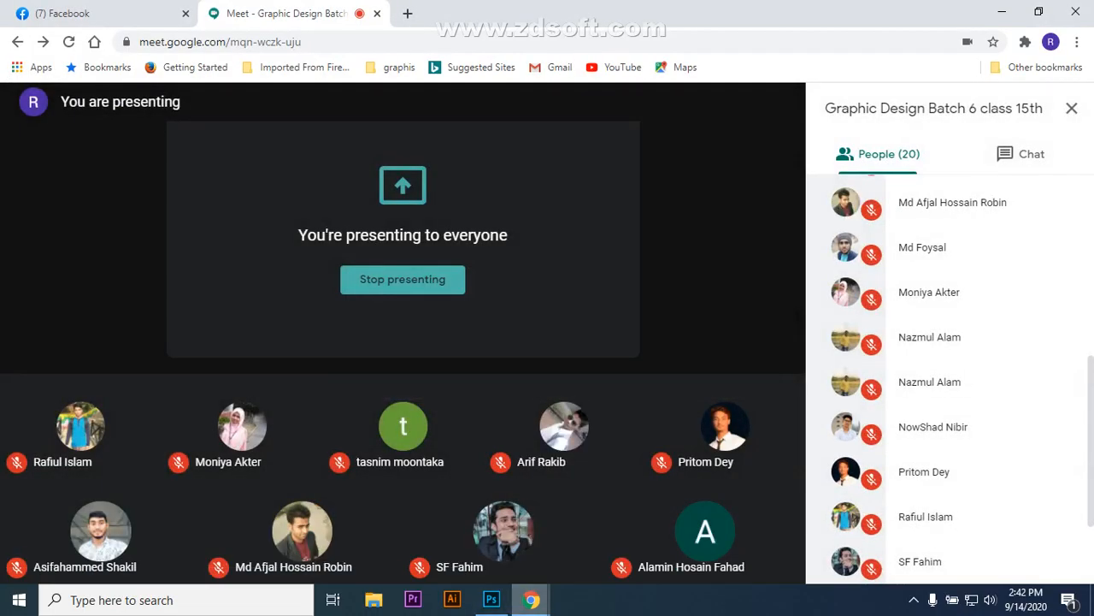
{"action": "left_click", "coordinate": [492, 599]}
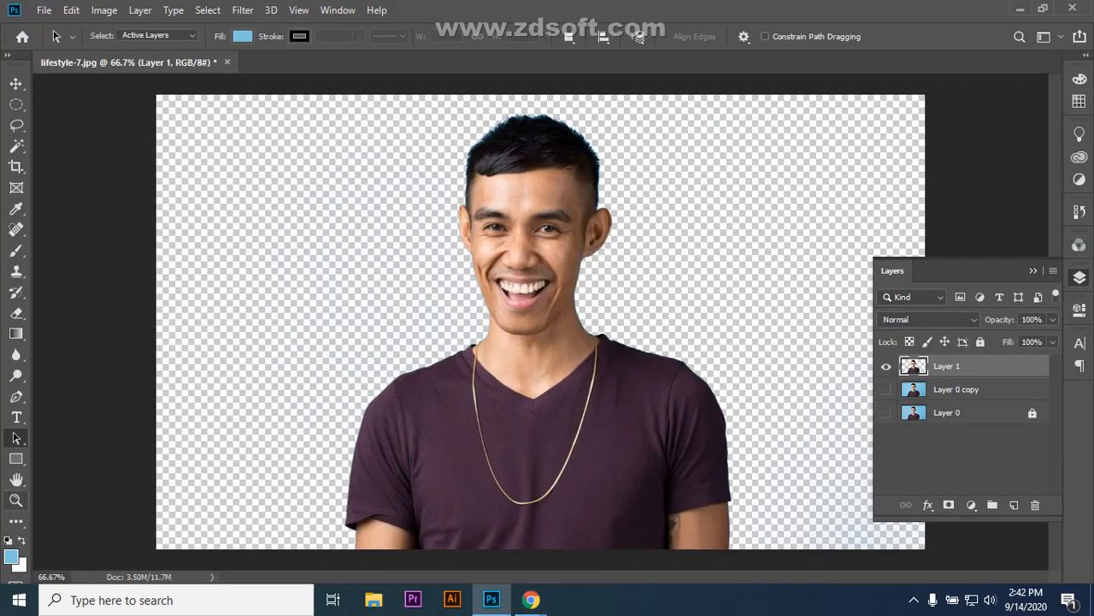
- Examine the cutout's edges around the man's face and neck at 200% zoom
{"action": "left_click", "coordinate": [16, 500]}
{"action": "left_click_drag", "start_coordinate": [478, 126], "coordinate": [402, 126]}
{"action": "left_click", "coordinate": [530, 287]}
{"action": "left_click", "coordinate": [530, 287]}
{"action": "left_click", "coordinate": [530, 287]}
{"action": "left_click", "coordinate": [530, 287]}
{"action": "left_click", "coordinate": [530, 287]}
{"action": "left_click", "coordinate": [531, 288]}
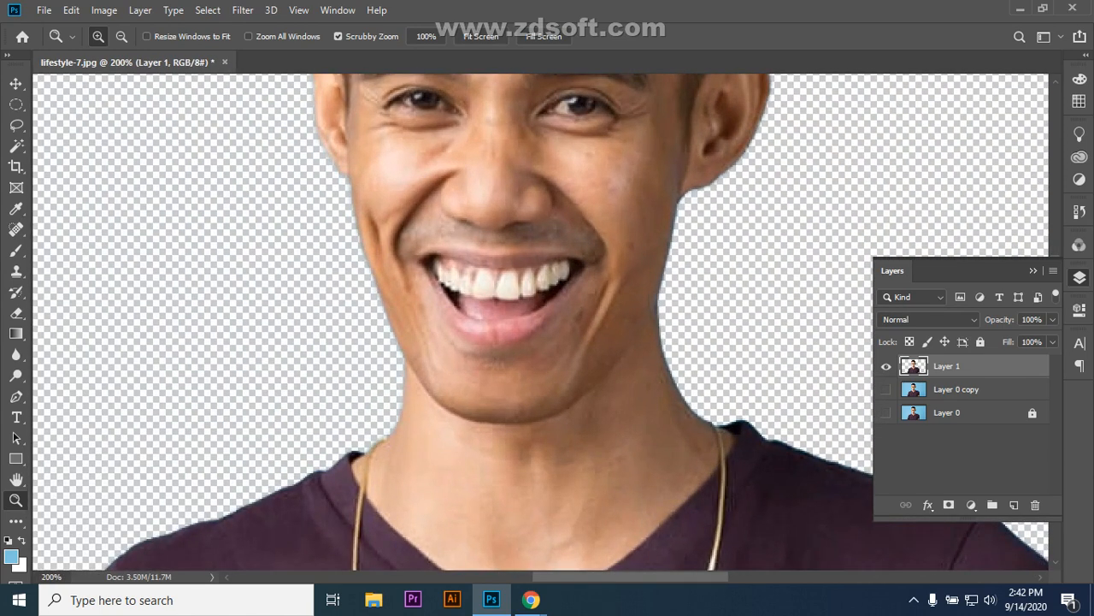
{"action": "left_click", "coordinate": [16, 479]}
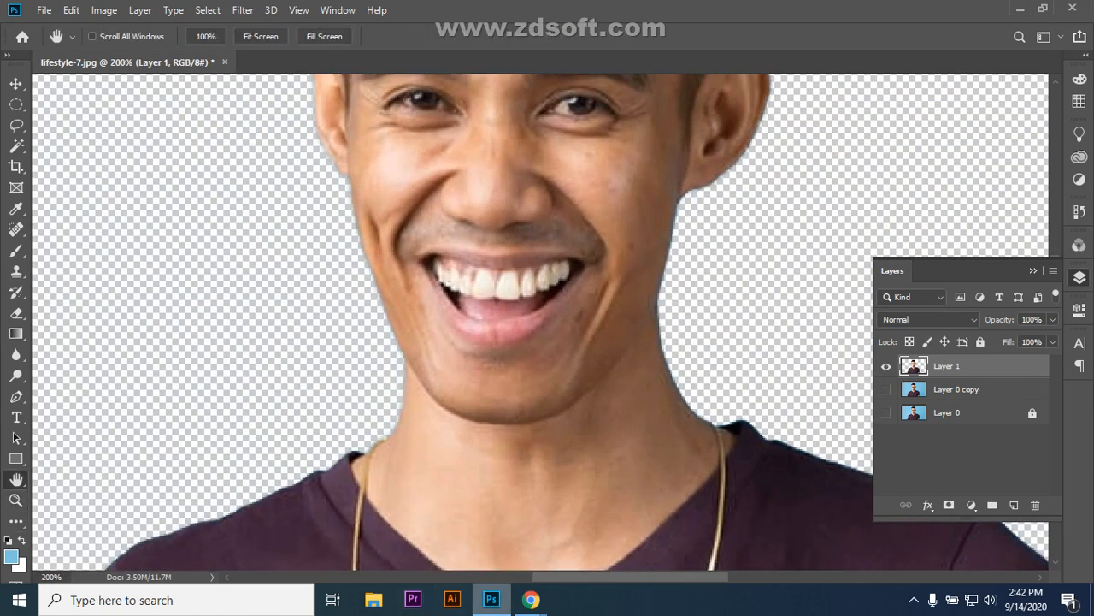
- Return to the Meet window in Chrome, admit another participant and switch back to the Photoshop cutout
{"action": "mouse_move", "coordinate": [531, 599]}
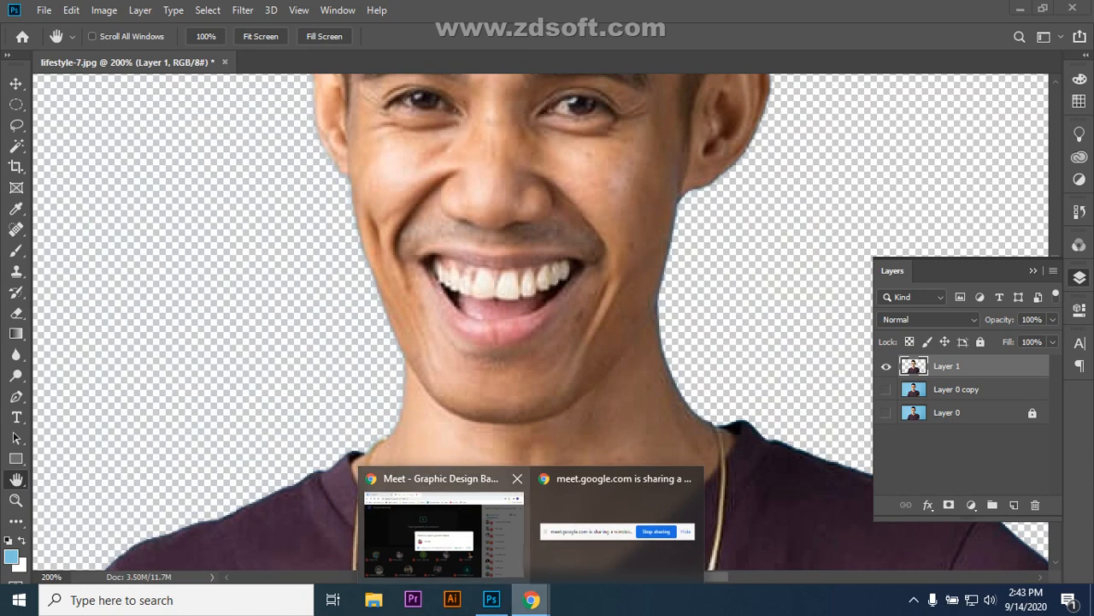
{"action": "left_click", "coordinate": [441, 534]}
{"action": "left_click", "coordinate": [713, 379]}
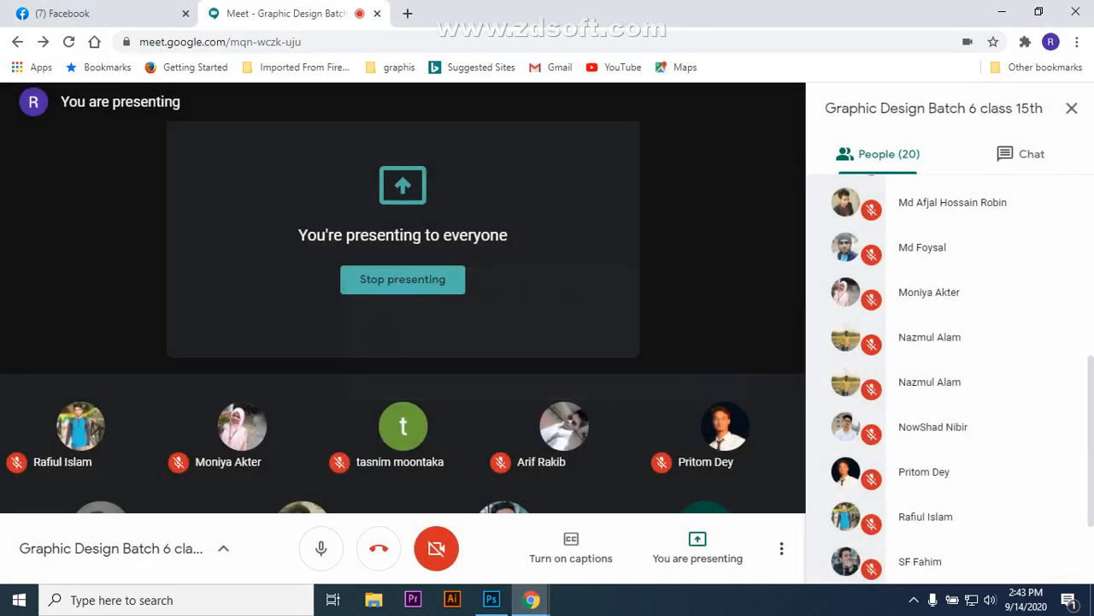
{"action": "mouse_move", "coordinate": [531, 599]}
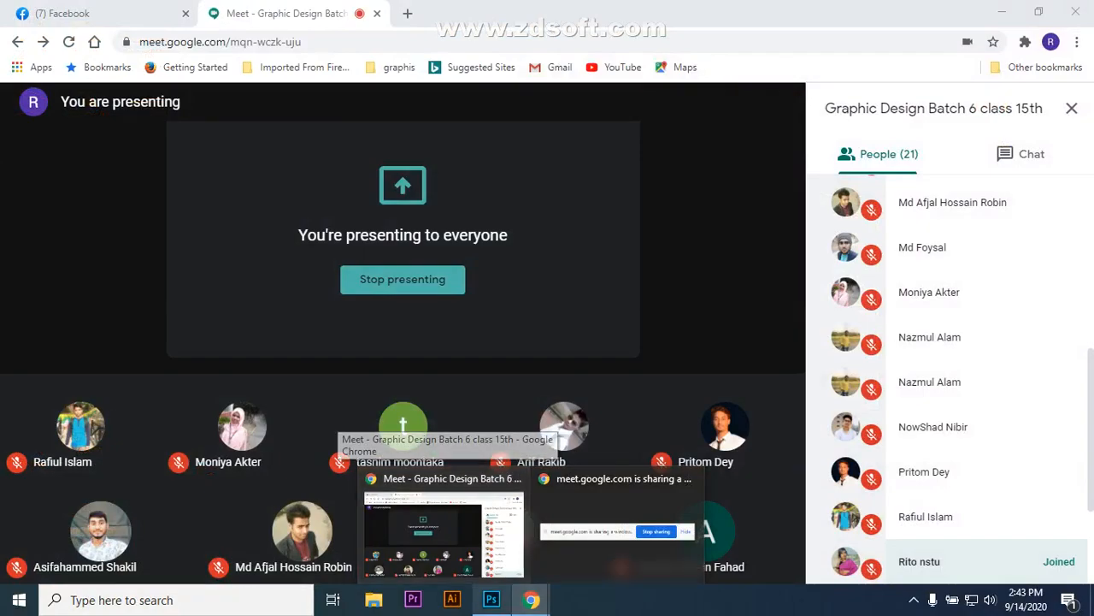
{"action": "left_click", "coordinate": [491, 600]}
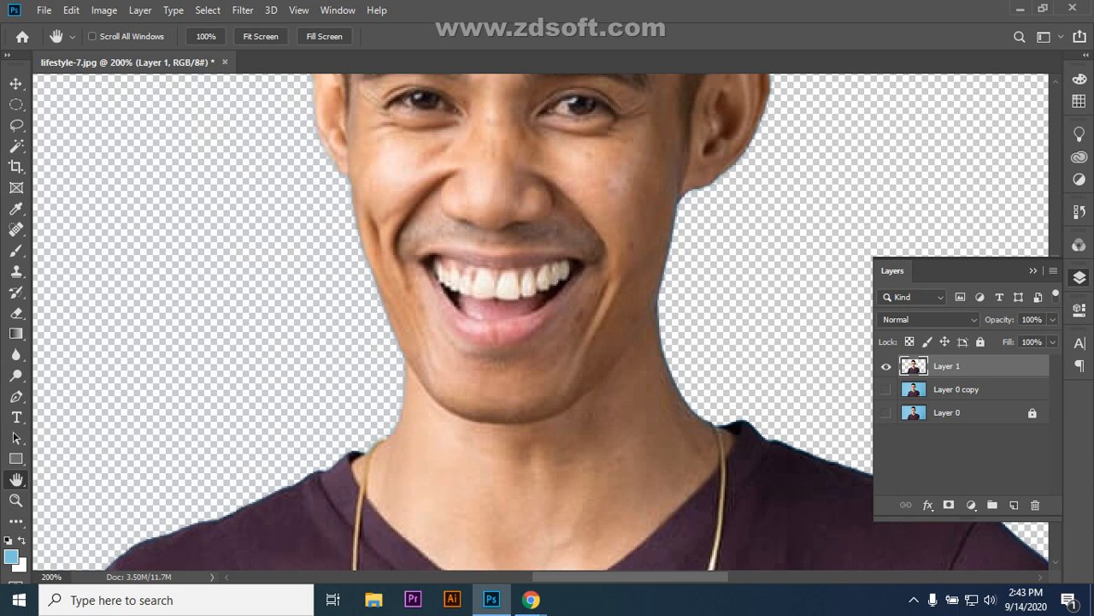
- Examine the cutout's edges around the man's hair at 200% zoom, followed by the whole figure at 33.33%
{"action": "scroll", "coordinate": [538, 325], "scroll_direction": "up", "scroll_amount": 10}
{"action": "scroll", "coordinate": [539, 325], "scroll_direction": "up", "scroll_amount": 2}
{"action": "scroll", "coordinate": [539, 325], "scroll_direction": "down", "scroll_amount": 6}
{"action": "scroll", "coordinate": [539, 325], "scroll_direction": "down", "scroll_amount": 1}
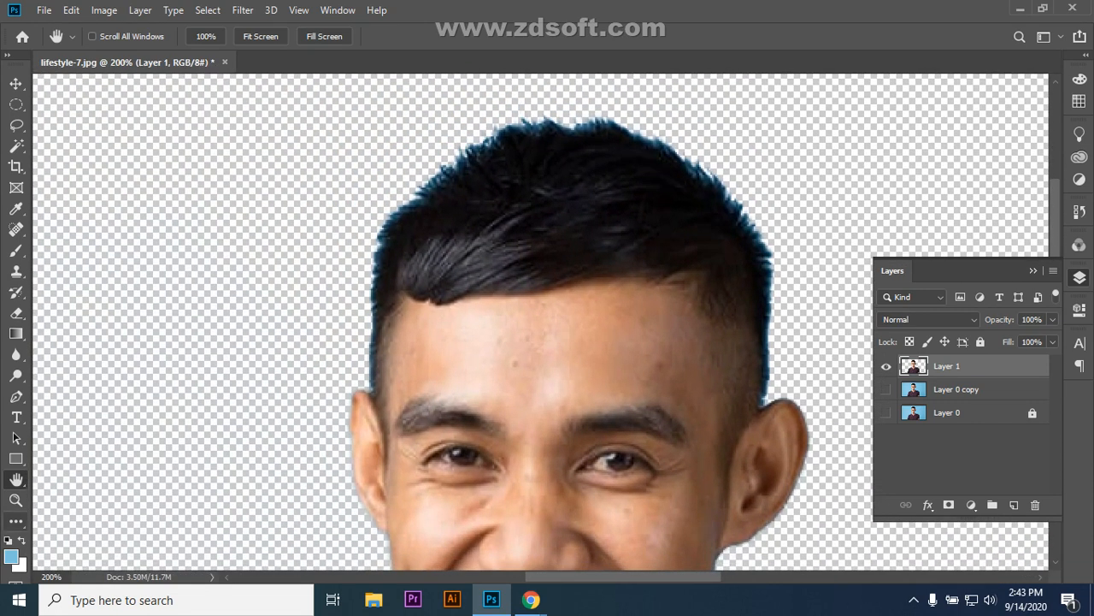
{"action": "left_click", "coordinate": [16, 500]}
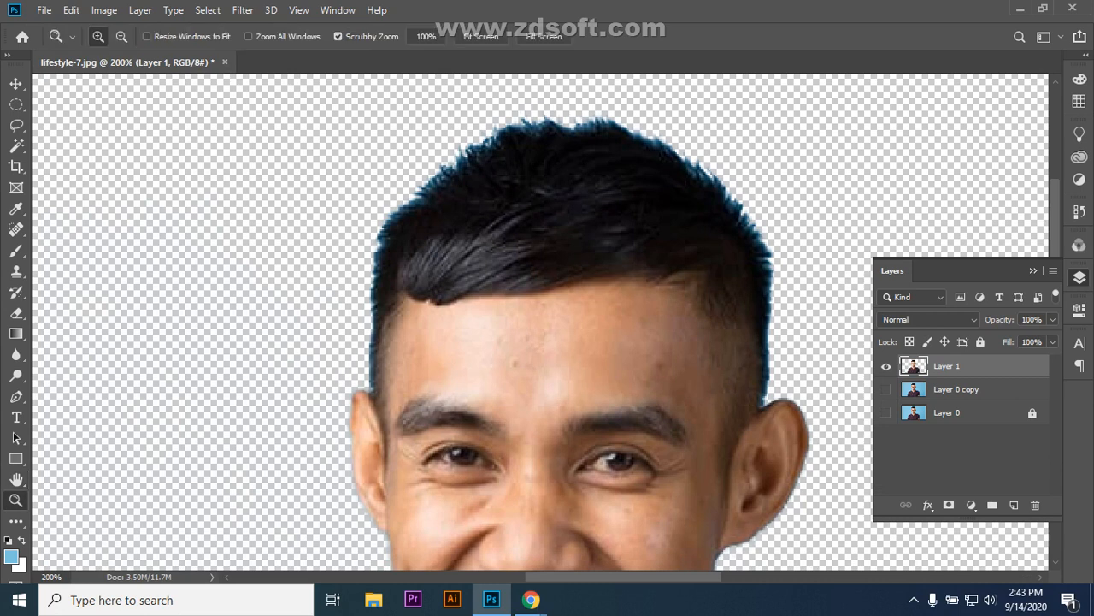
{"action": "key", "text": "alt"}
{"action": "key", "text": "alt"}
{"action": "left_click", "coordinate": [586, 336], "text": "alt"}
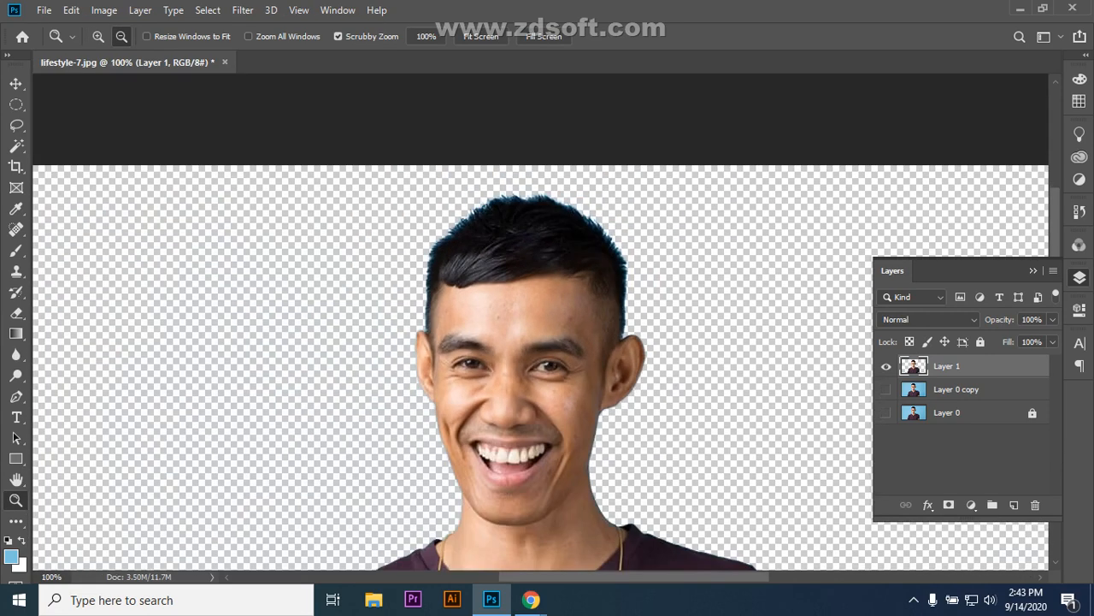
{"action": "left_click", "coordinate": [586, 337], "text": "alt"}
{"action": "left_click", "coordinate": [586, 337], "text": "alt"}
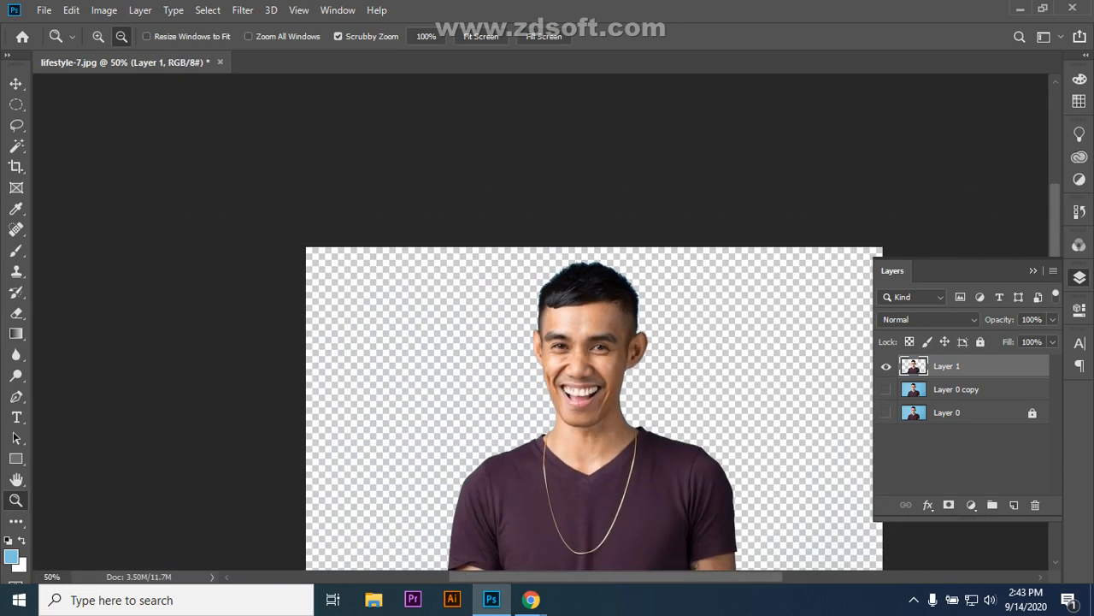
{"action": "left_click", "coordinate": [586, 337], "text": "alt"}
- Shift the man's cutout on Layer 1 slightly up and to the left on the canvas
{"action": "key", "text": "v"}
{"action": "mouse_move", "coordinate": [599, 333]}
{"action": "left_mouse_down"}
{"action": "mouse_move", "coordinate": [496, 325]}
{"action": "mouse_move", "coordinate": [539, 341]}
{"action": "mouse_move", "coordinate": [584, 334]}
{"action": "left_mouse_up"}
{"action": "mouse_move", "coordinate": [578, 376]}
{"action": "left_mouse_down"}
{"action": "mouse_move", "coordinate": [578, 348]}
{"action": "mouse_move", "coordinate": [547, 376]}
{"action": "mouse_move", "coordinate": [578, 369]}
{"action": "left_mouse_up"}
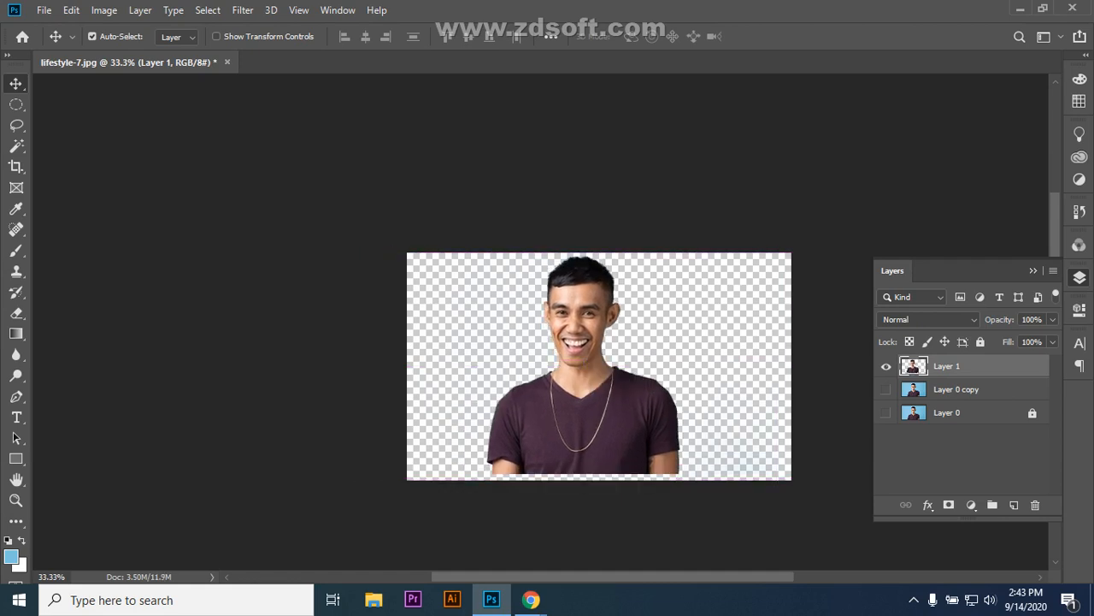
{"action": "key", "text": "ctrl+plus"}
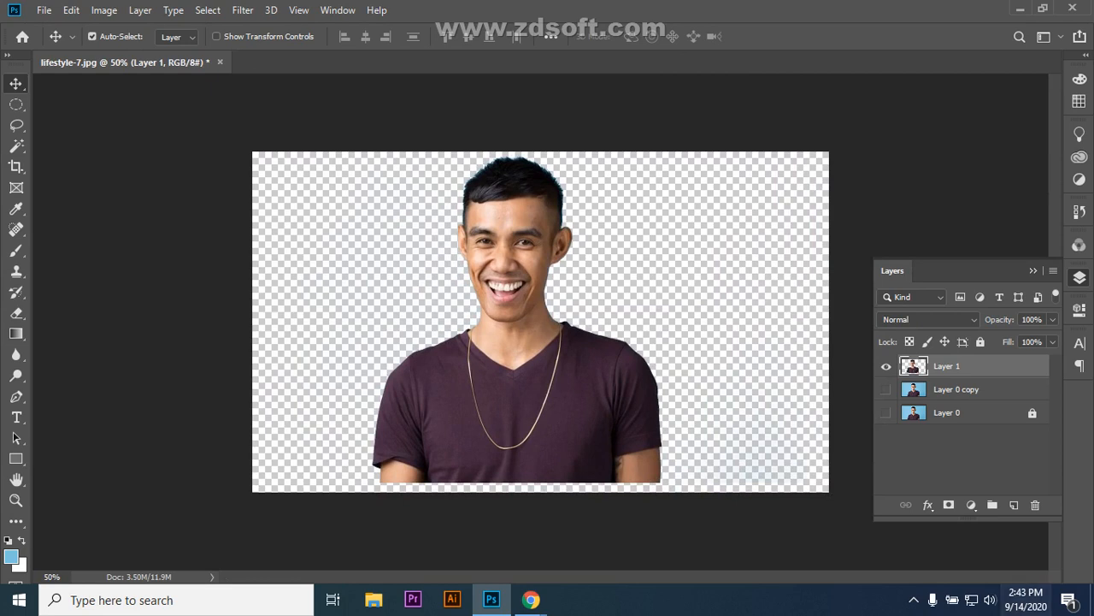
- Show Layer 0 copy and Layer 0 again and delete the cutout layer, Layer 1
{"action": "left_click", "coordinate": [886, 389]}
{"action": "left_click", "coordinate": [885, 412]}
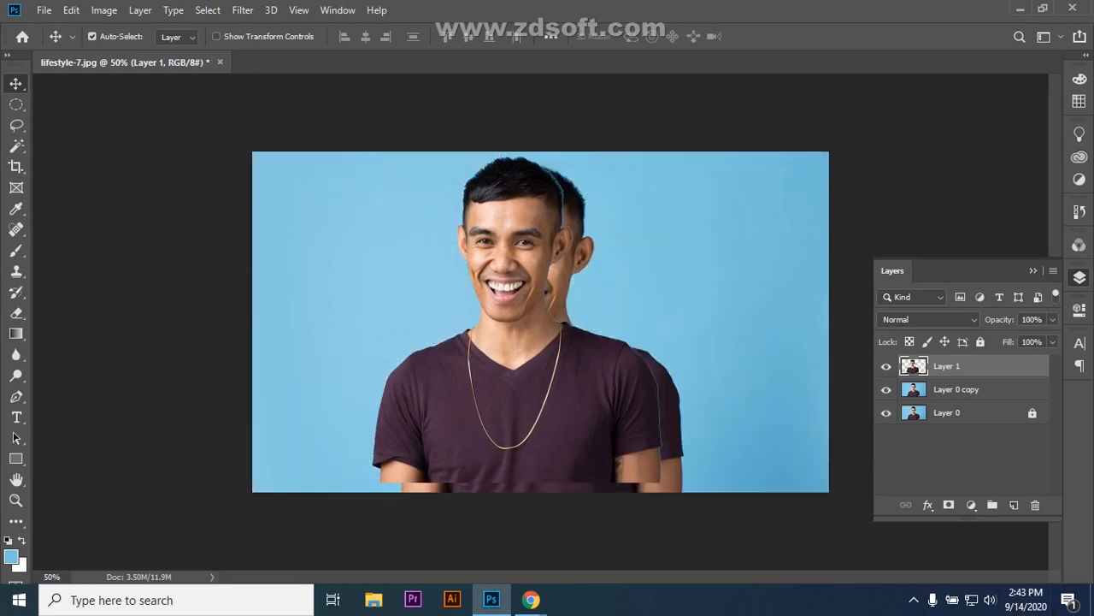
{"action": "left_click_drag", "start_coordinate": [940, 366], "coordinate": [1035, 505]}
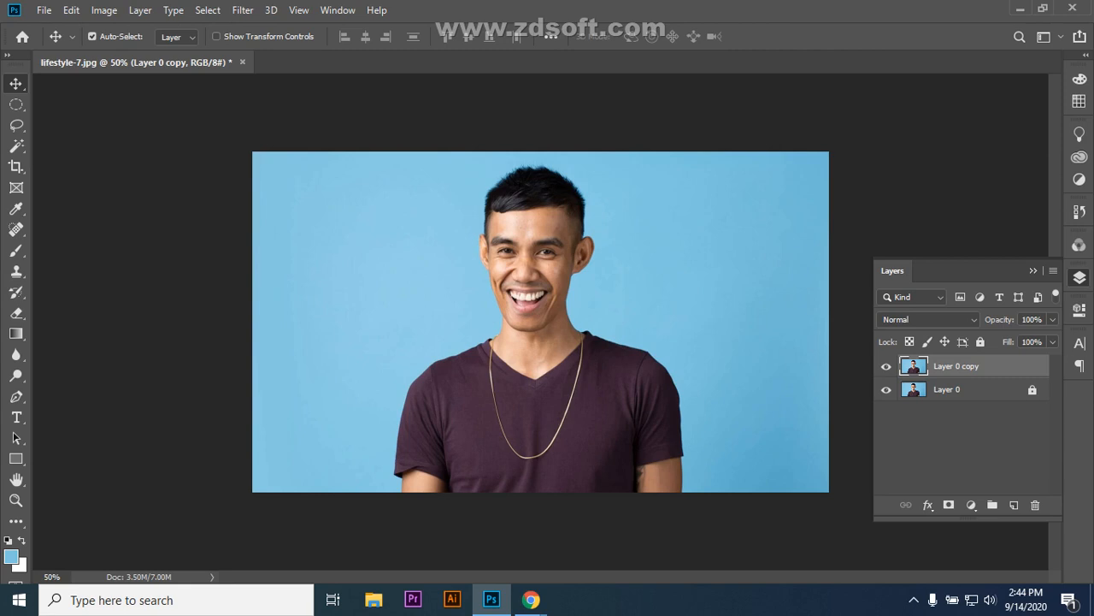
- Select the man in Layer 0 copy with the Subject command and copy the selection to a new layer
{"action": "left_click", "coordinate": [208, 10]}
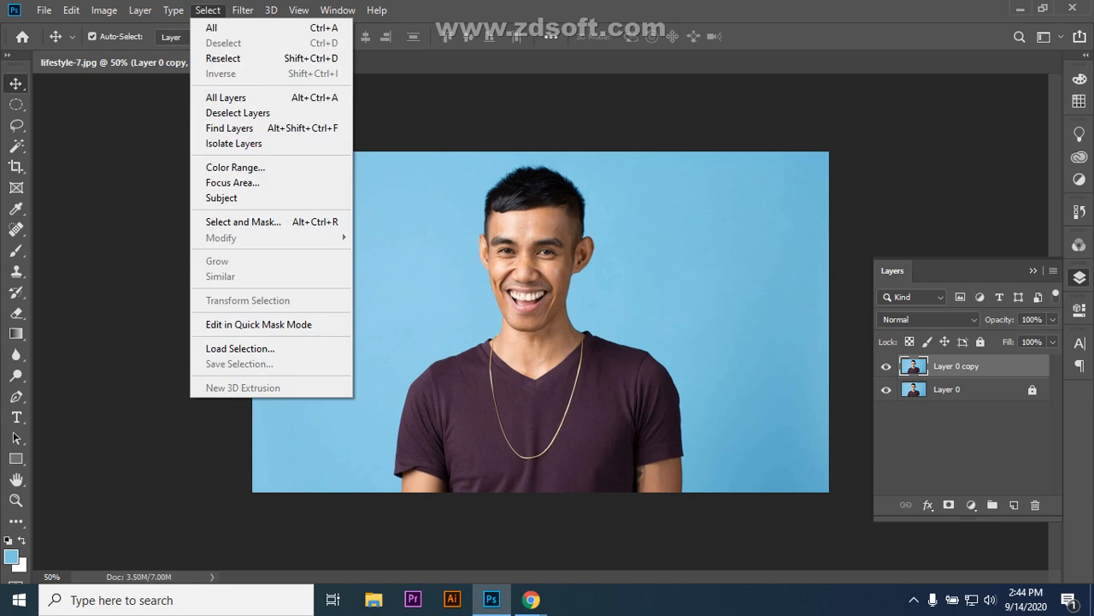
{"action": "left_click", "coordinate": [221, 198]}
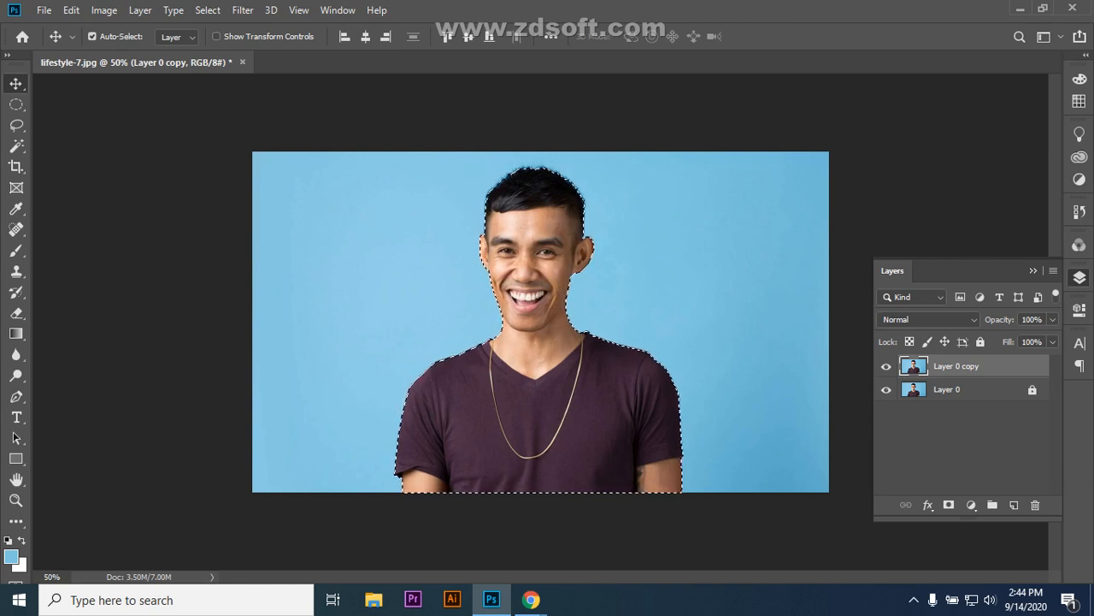
{"action": "key", "text": "ctrl"}
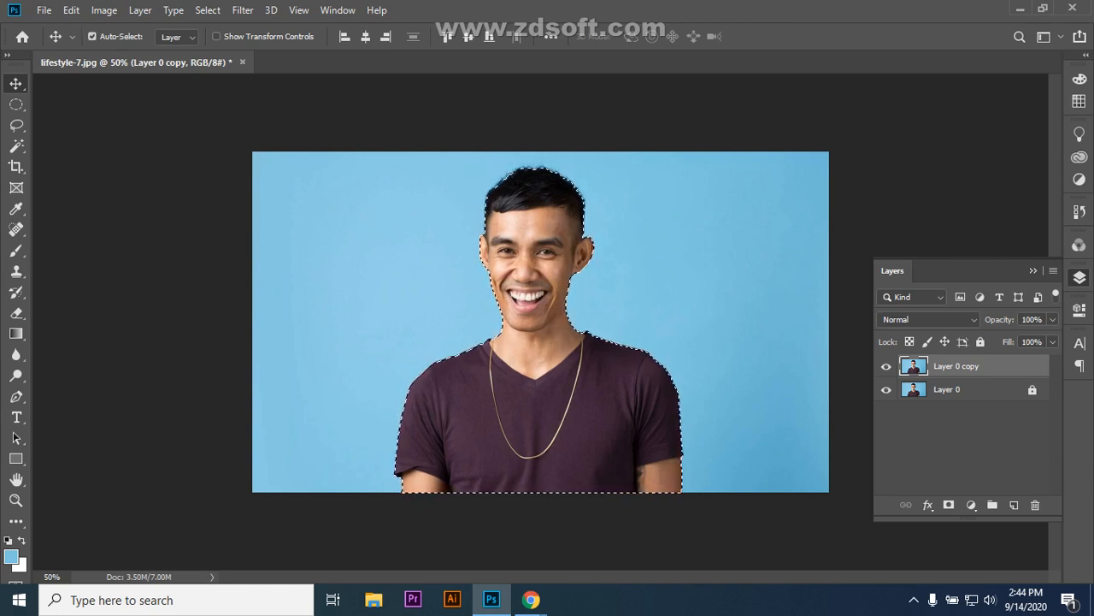
{"action": "key", "text": "ctrl+j"}
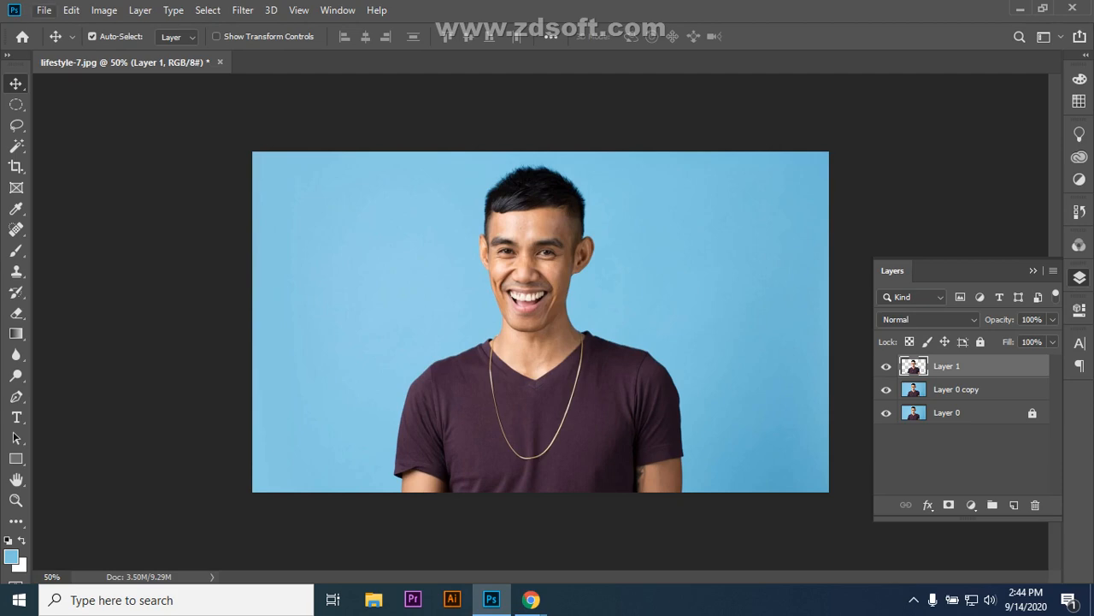
- Open grass_trees_hd_picture_165975 from the Desktop and select its tree with the Subject command
{"action": "left_click", "coordinate": [44, 9]}
{"action": "left_click", "coordinate": [63, 43]}
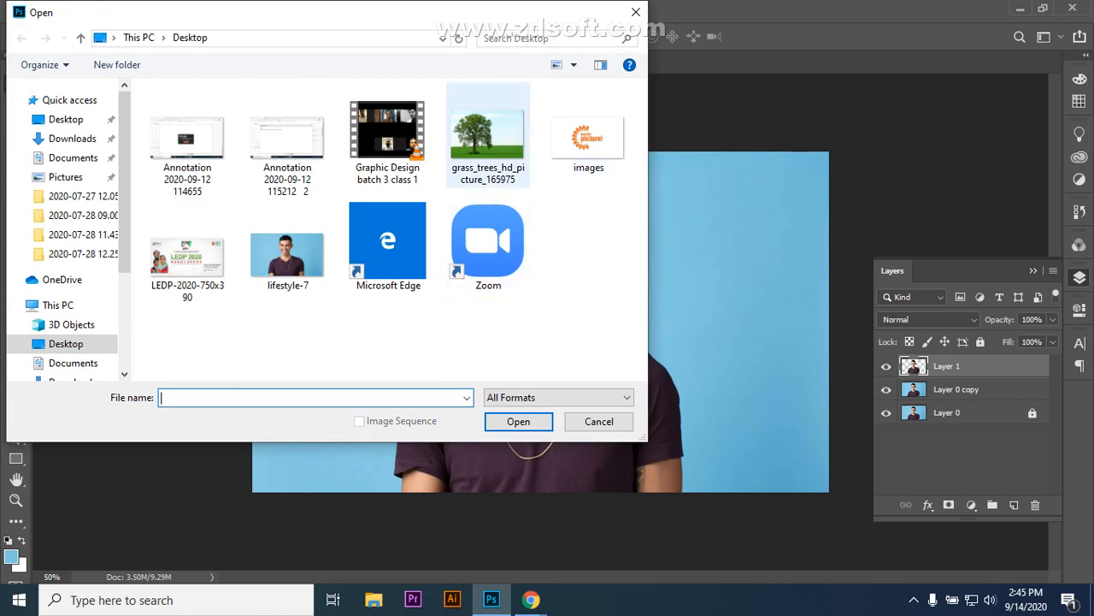
{"action": "left_click", "coordinate": [488, 137]}
{"action": "left_click", "coordinate": [519, 421]}
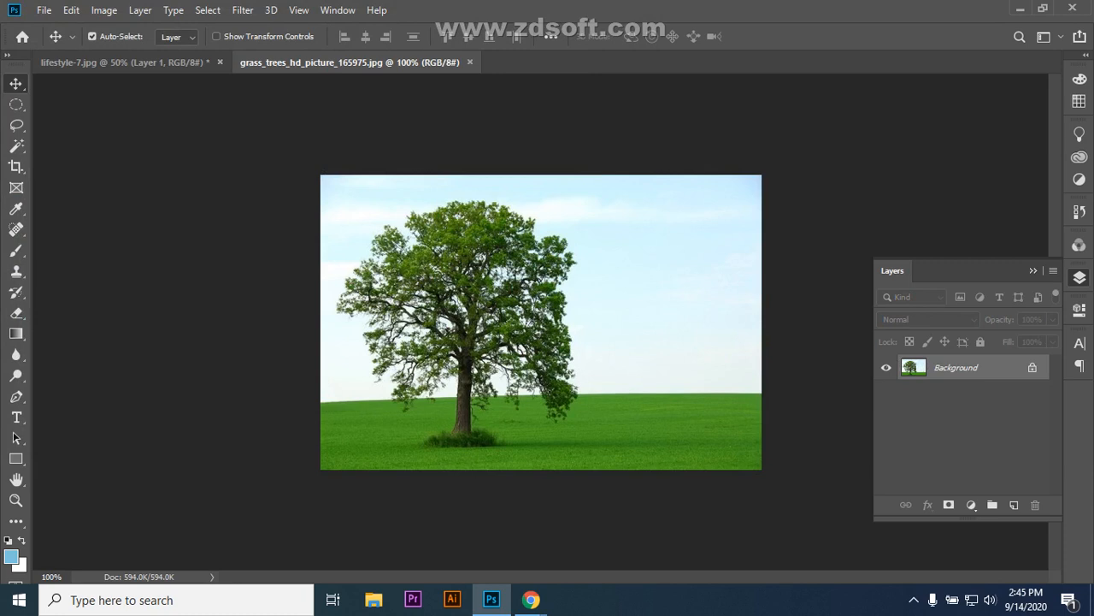
{"action": "left_click", "coordinate": [207, 10]}
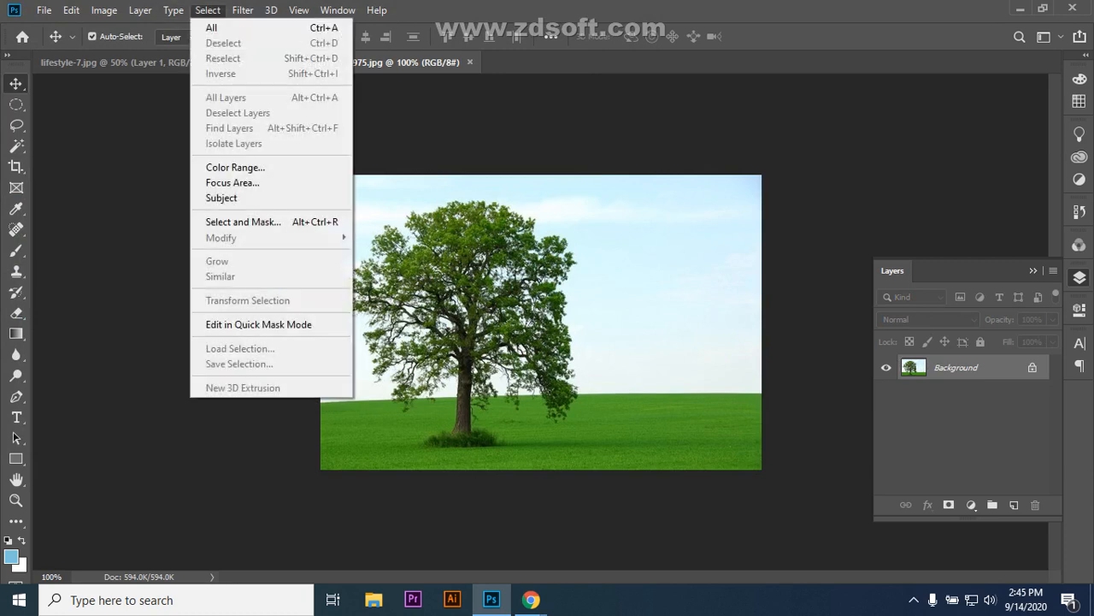
{"action": "left_click", "coordinate": [220, 198]}
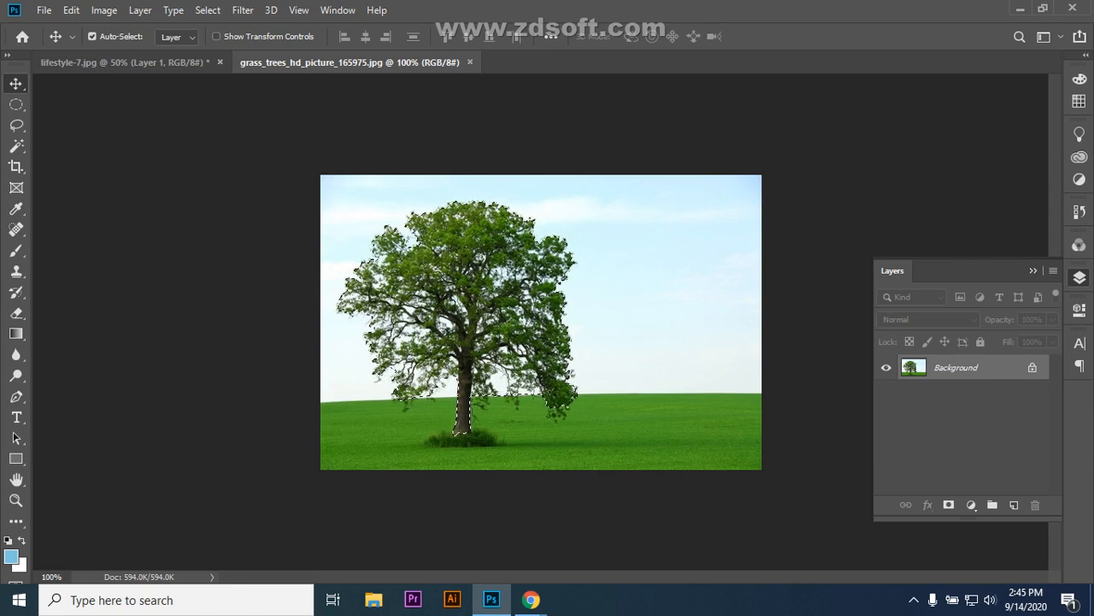
- Unlock the tree picture's Background layer and add a new empty layer above it
{"action": "left_click", "coordinate": [1032, 366]}
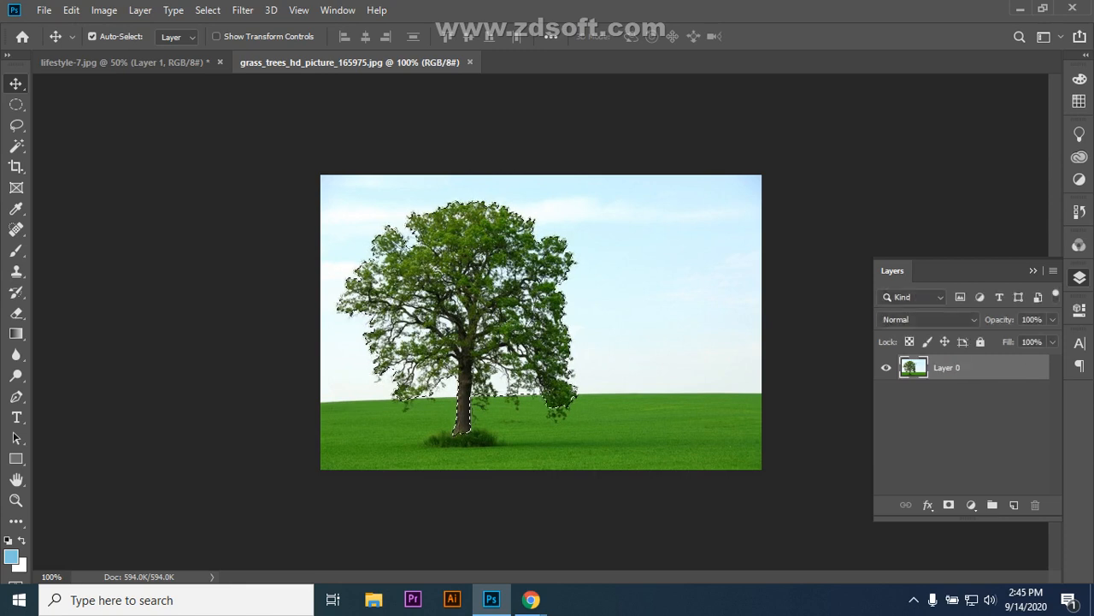
{"action": "key", "text": "h"}
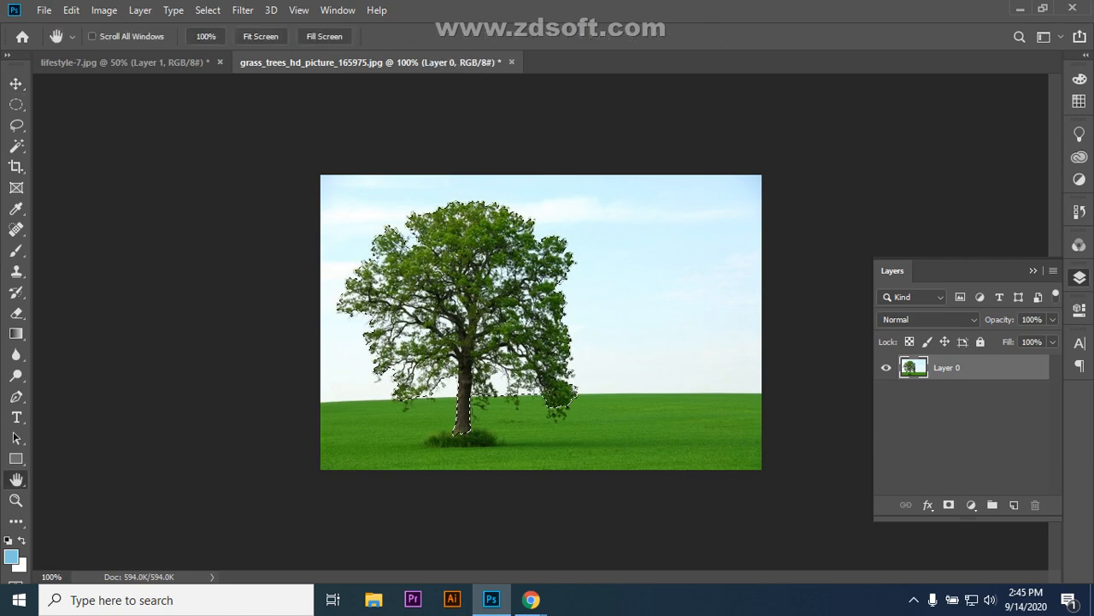
{"action": "double_click", "coordinate": [1032, 366]}
{"action": "key", "text": "Return"}
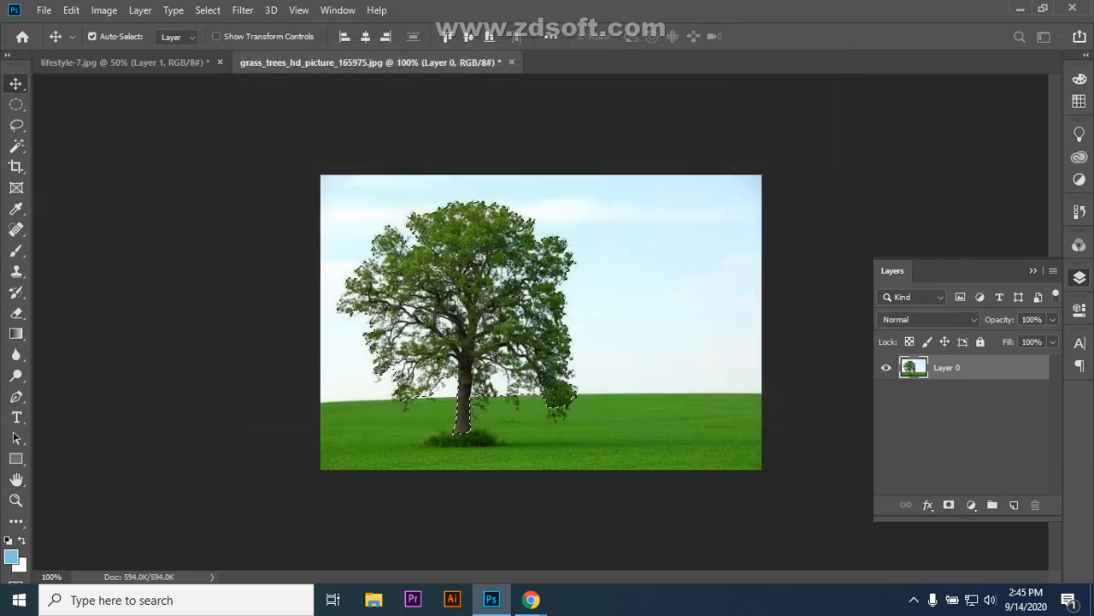
{"action": "left_click", "coordinate": [1015, 505]}
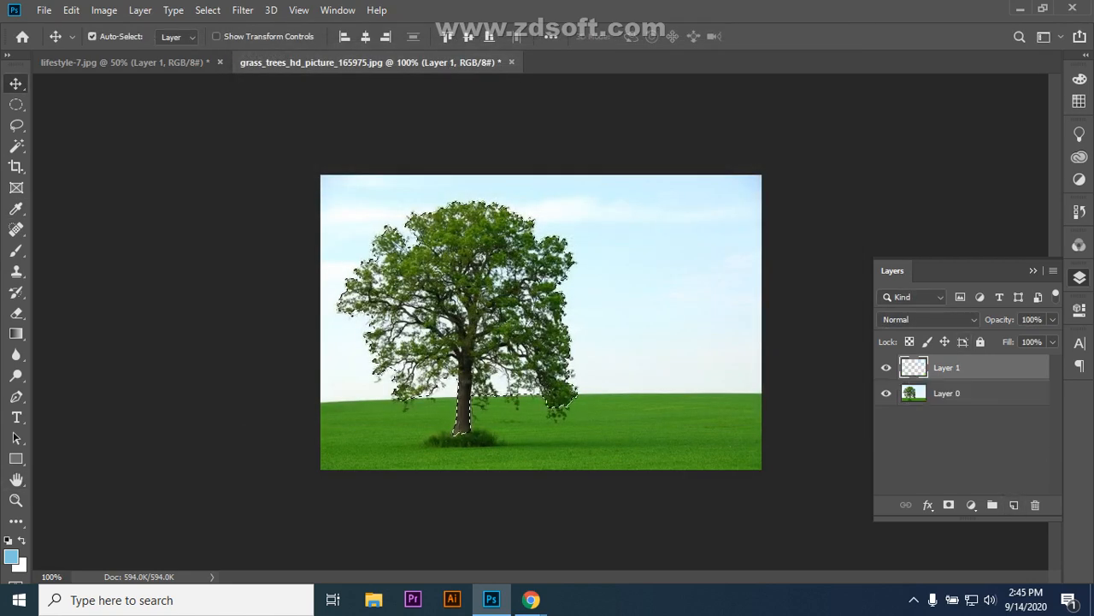
- Try to copy the selected tree area while the empty Layer 1 is active
{"action": "key", "text": "ctrl"}
{"action": "key", "text": "ctrl+c"}
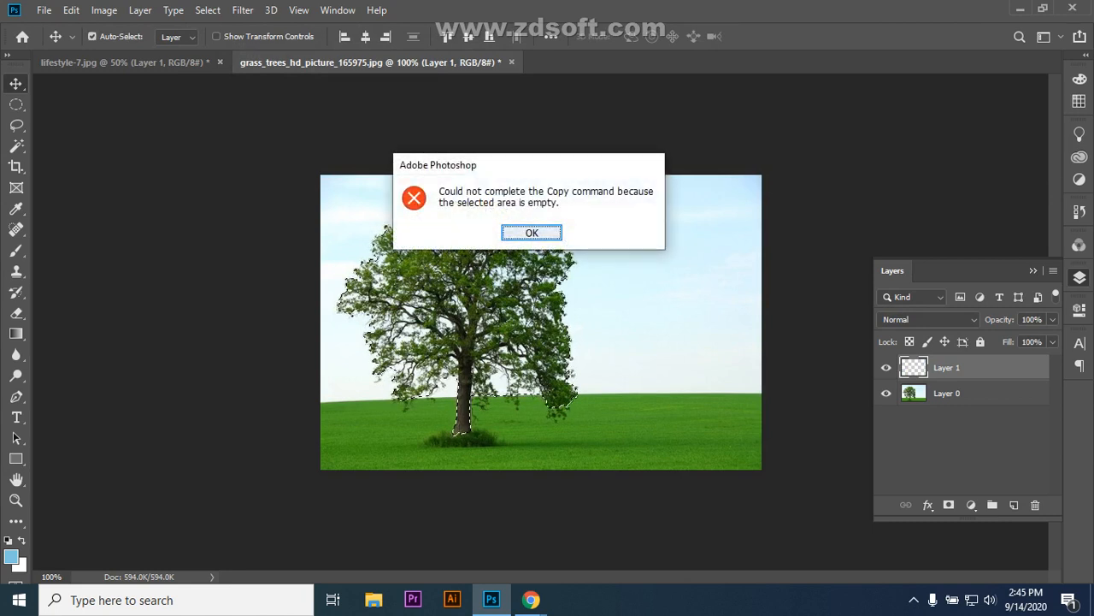
{"action": "key", "text": "Return"}
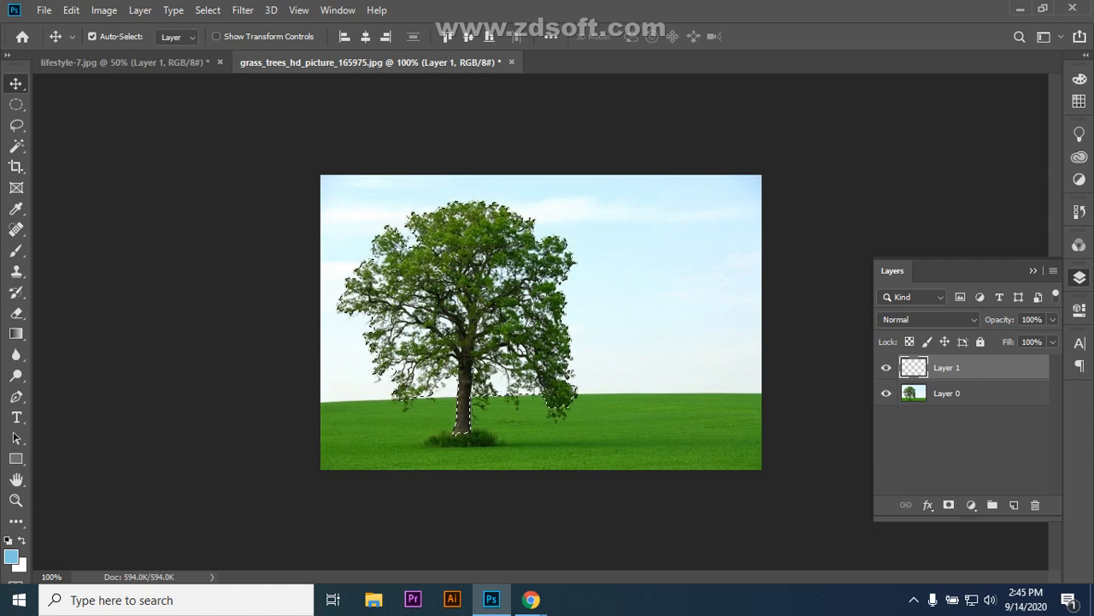
- Copy the selected tree from Layer 0 and paste it into Layer 1
{"action": "left_click", "coordinate": [947, 393]}
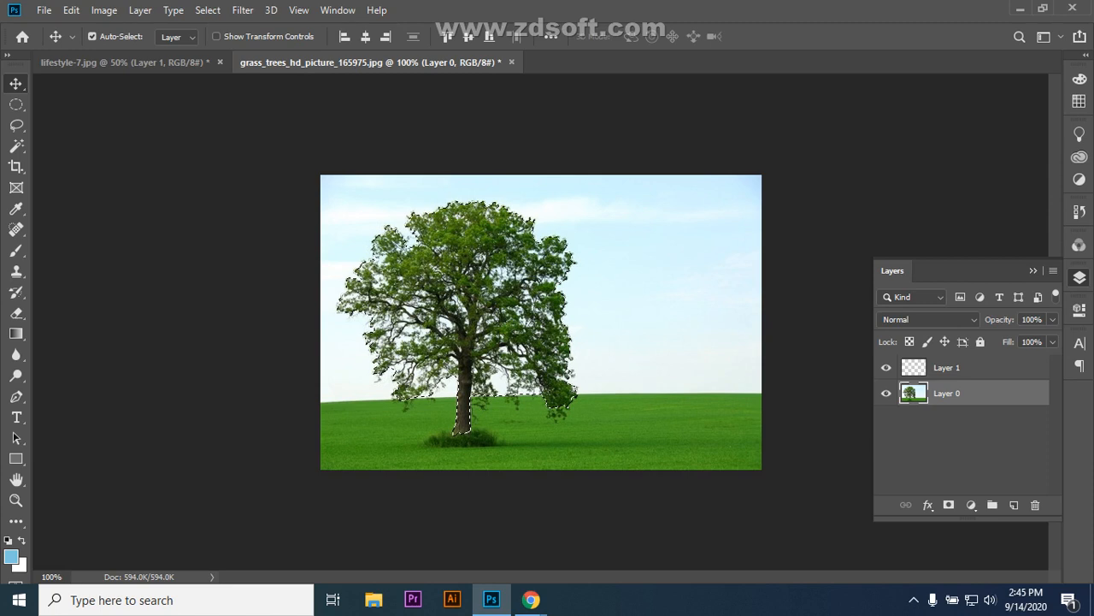
{"action": "key", "text": "ctrl+c"}
{"action": "left_click", "coordinate": [946, 367]}
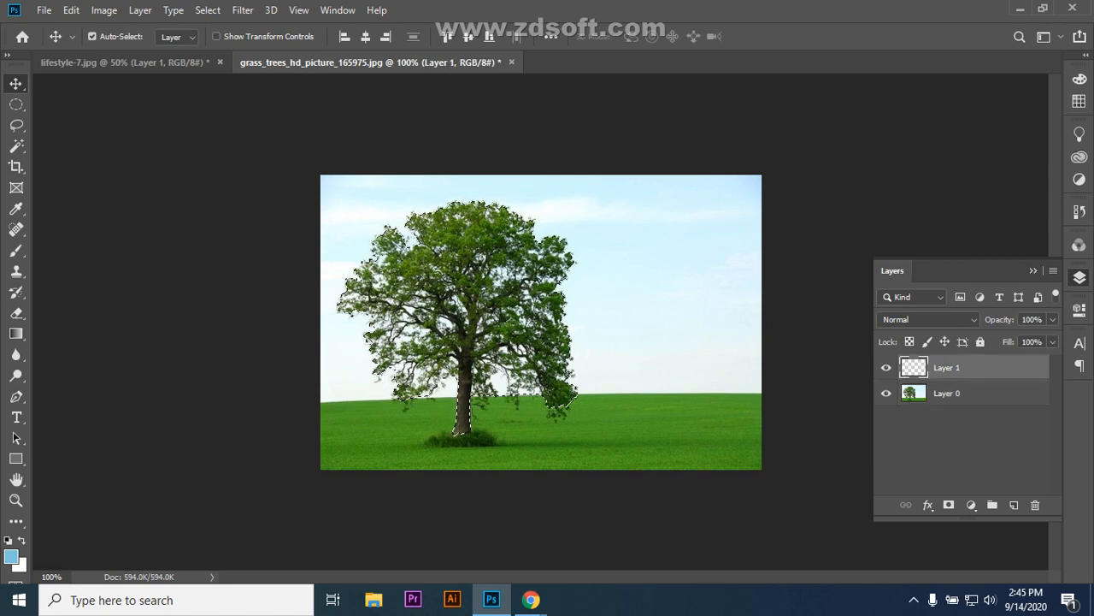
{"action": "key", "text": "ctrl+v"}
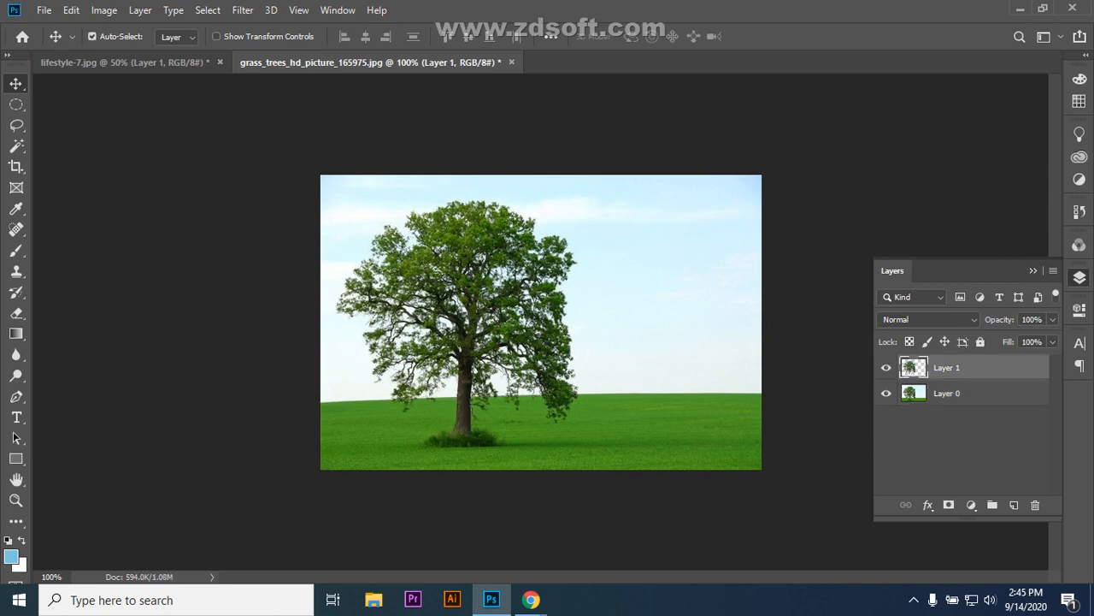
- Hide Layer 0 and move the tree cutout right and slightly down to the middle of the canvas
{"action": "left_click", "coordinate": [886, 392]}
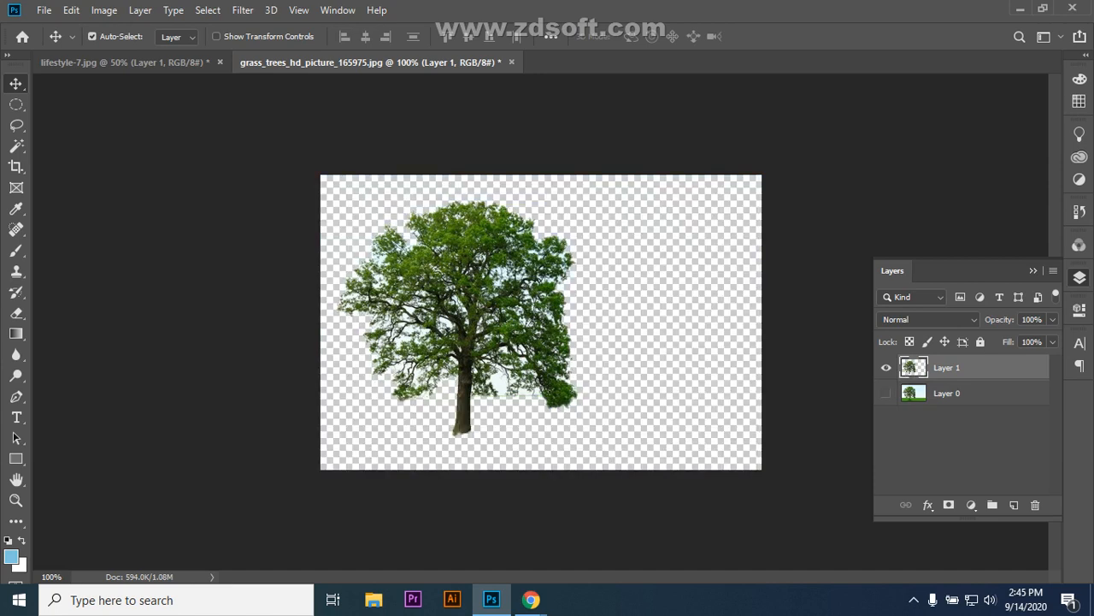
{"action": "left_click_drag", "start_coordinate": [459, 280], "coordinate": [543, 293]}
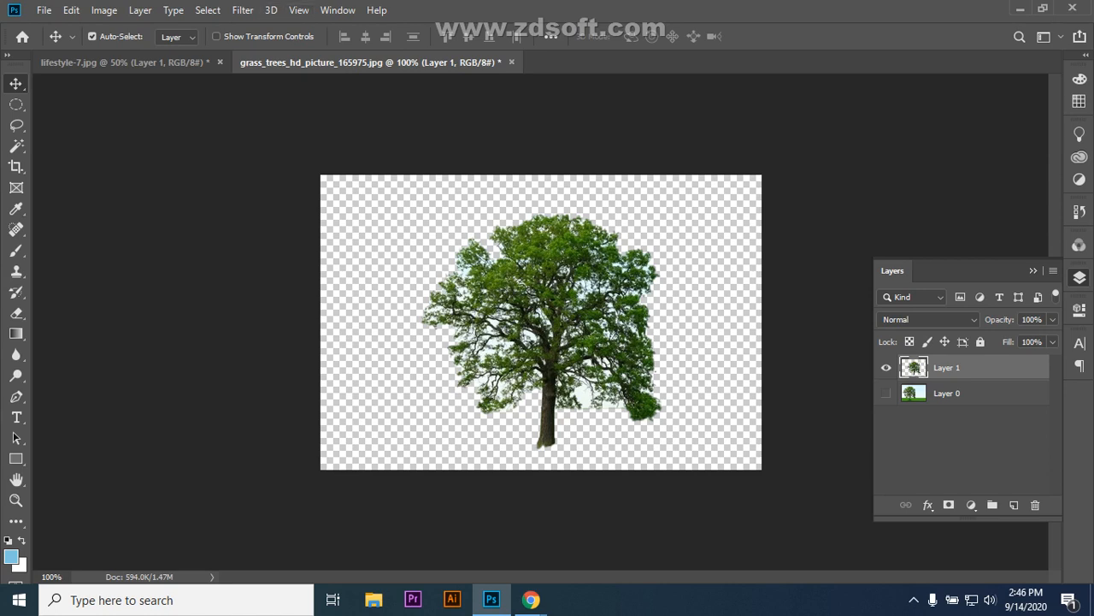
- Open the orange logo picture named images from the Desktop
{"action": "left_click", "coordinate": [44, 11]}
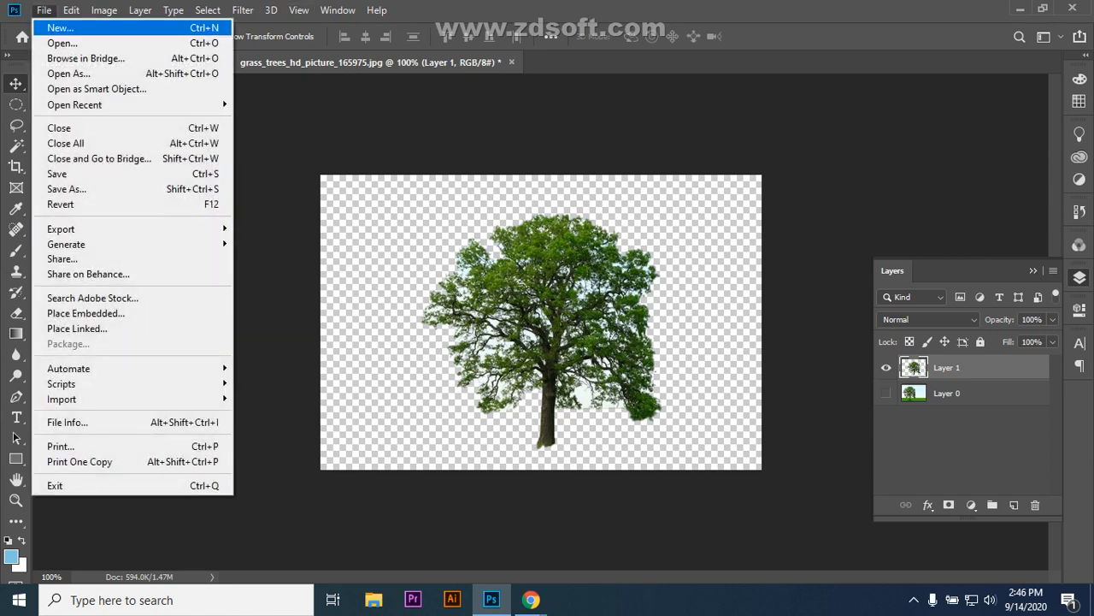
{"action": "key", "text": "Down"}
{"action": "key", "text": "Return"}
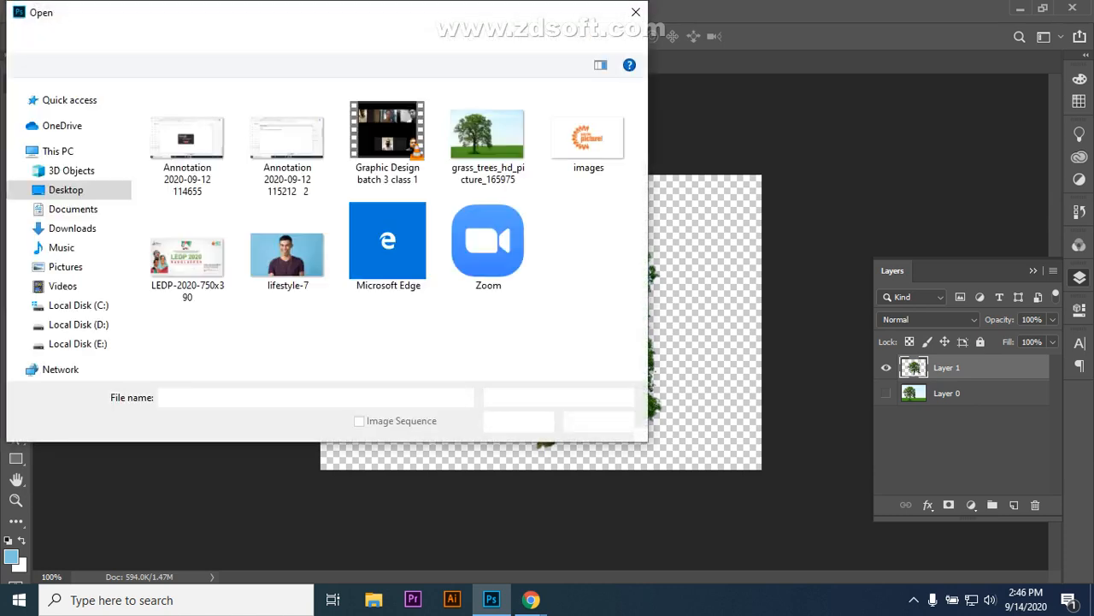
{"action": "left_click", "coordinate": [587, 136]}
{"action": "left_click", "coordinate": [518, 420]}
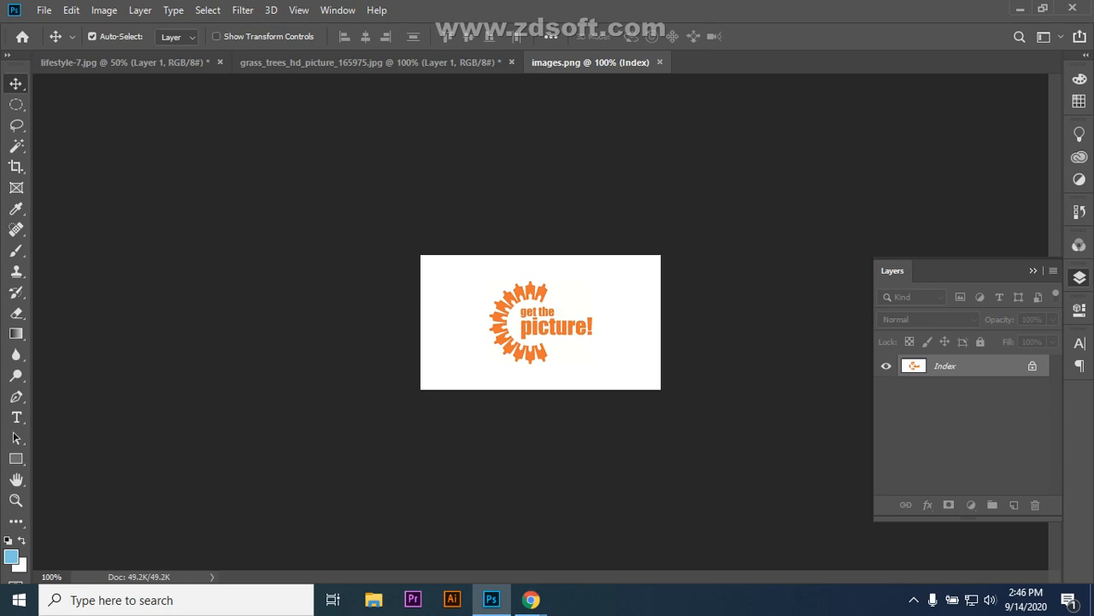
{"action": "left_click", "coordinate": [1033, 270]}
{"action": "left_click", "coordinate": [1079, 277]}
{"action": "left_click", "coordinate": [1033, 271]}
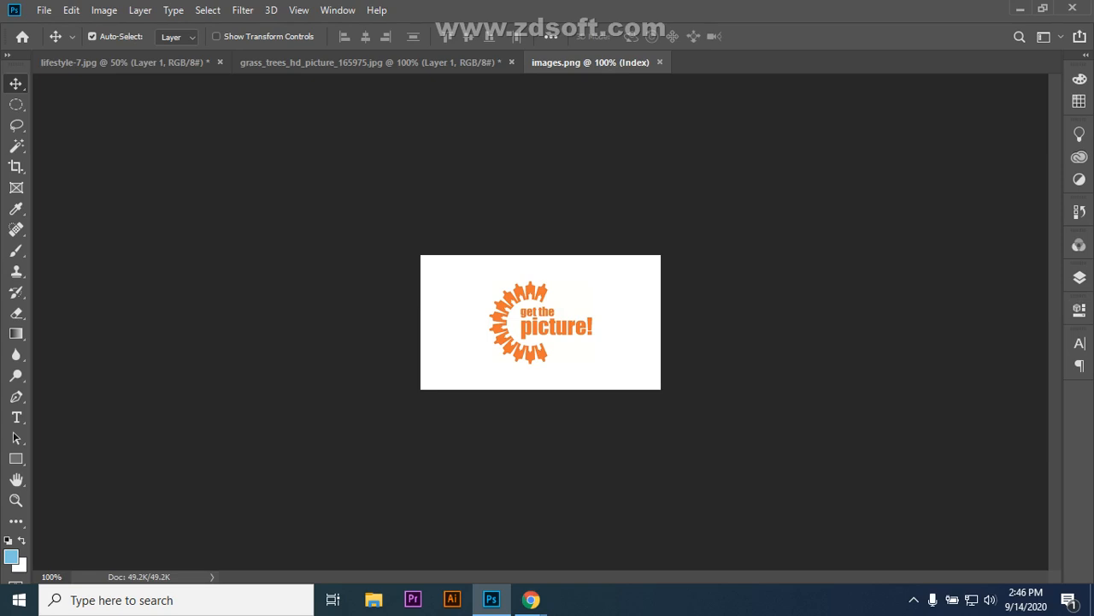
{"action": "left_click", "coordinate": [1079, 277]}
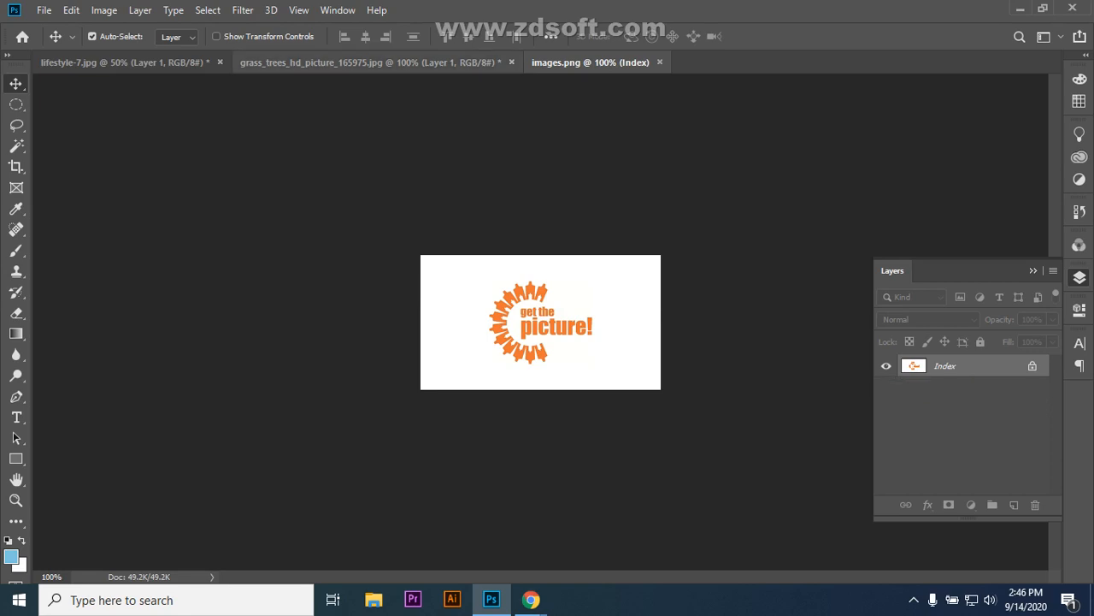
{"action": "left_click", "coordinate": [368, 63]}
{"action": "left_click", "coordinate": [590, 62]}
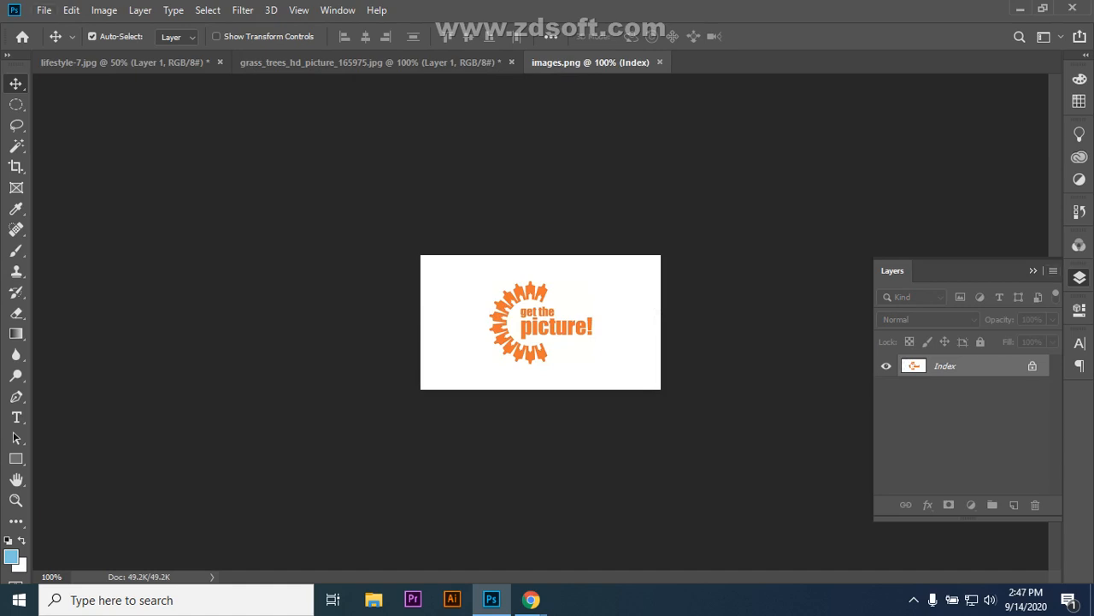
{"action": "left_click", "coordinate": [1033, 270]}
{"action": "left_click", "coordinate": [1079, 277]}
{"action": "key", "text": "ctrl+shift+Tab"}
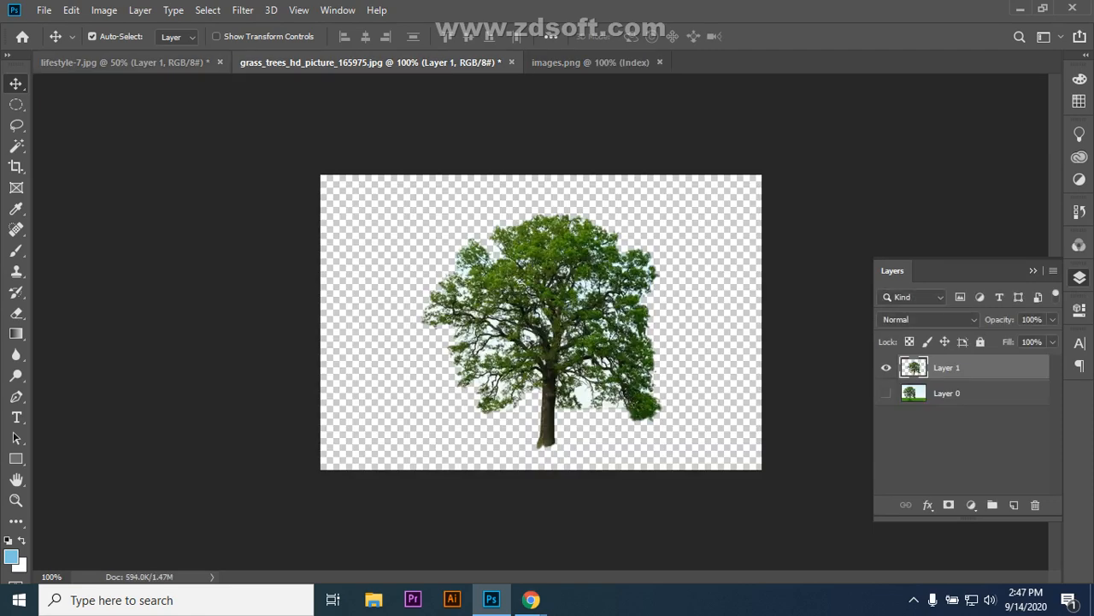
{"action": "key", "text": "ctrl+shift+Tab"}
{"action": "key", "text": "ctrl+shift+Tab"}
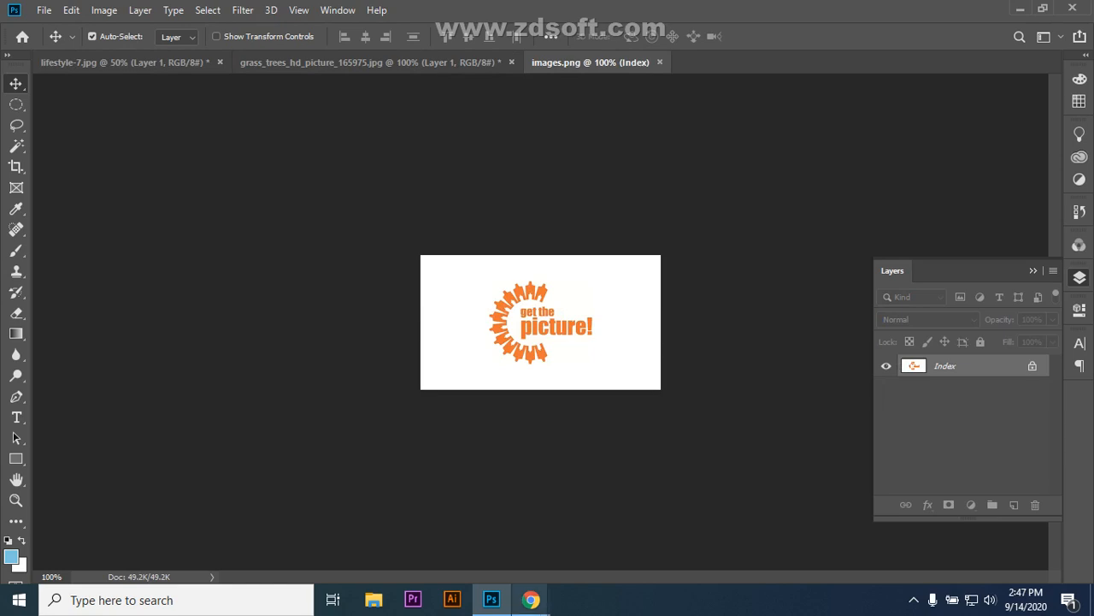
- Switch to Chrome and search Google Images for "text image" in a new tab
{"action": "mouse_move", "coordinate": [531, 599]}
{"action": "left_click", "coordinate": [443, 526]}
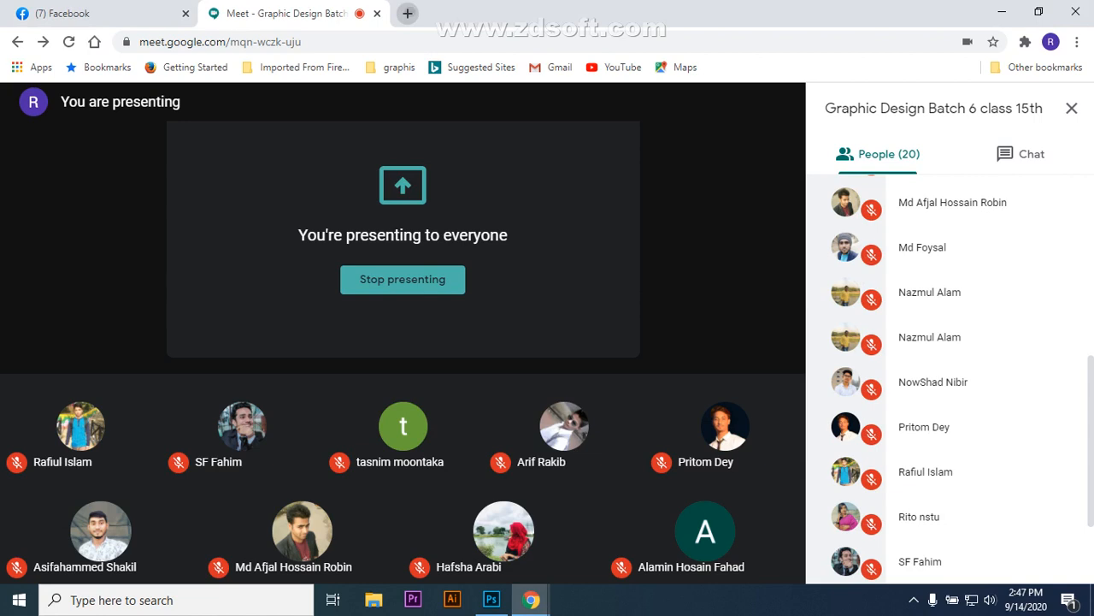
{"action": "left_click", "coordinate": [408, 13]}
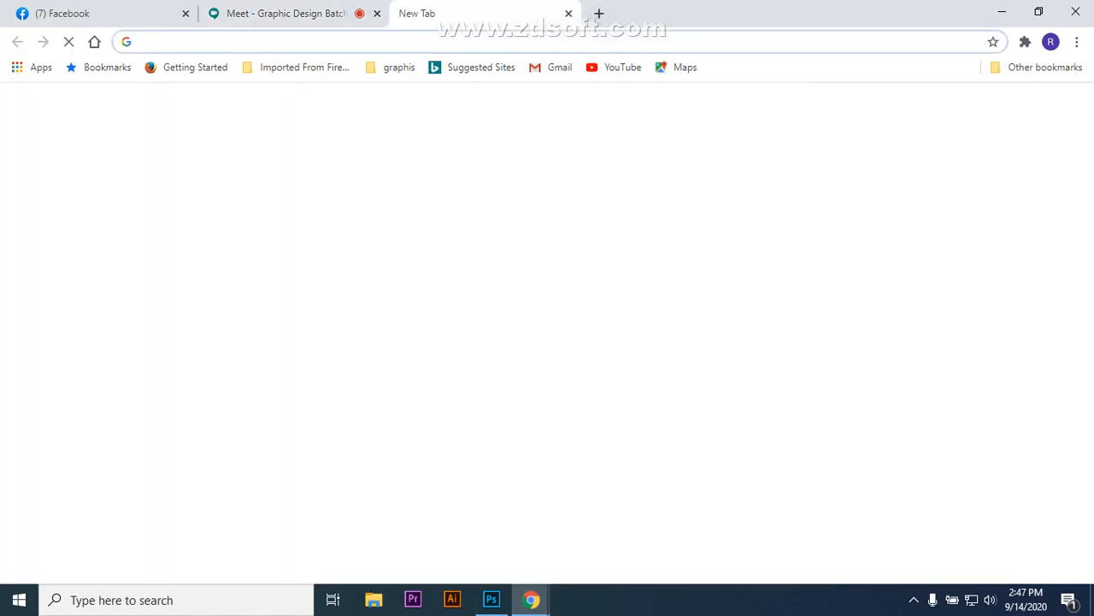
{"action": "type", "text": "tex"}
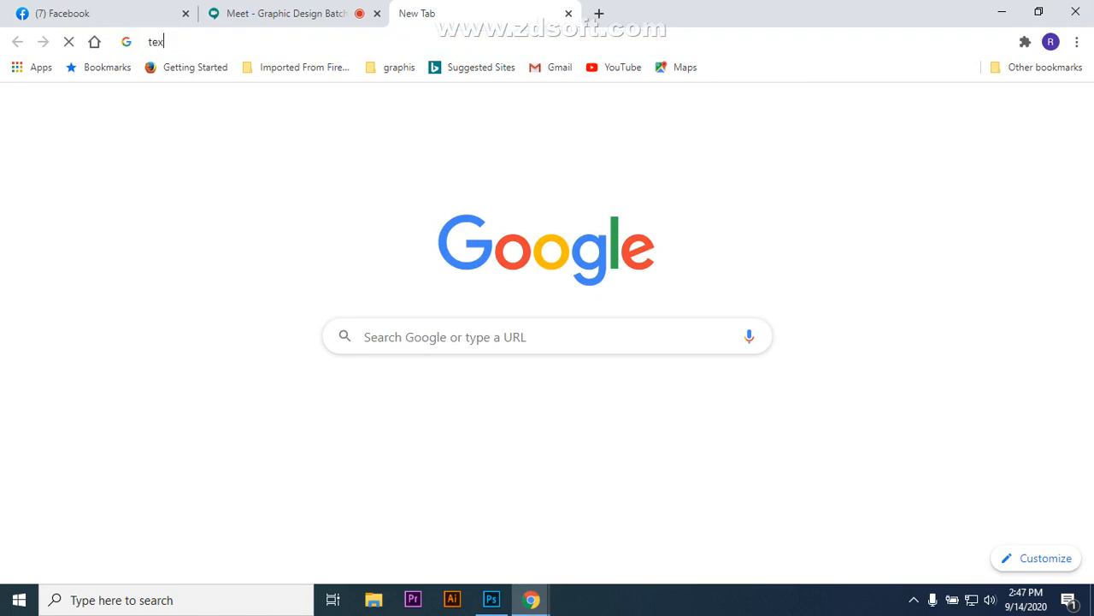
{"action": "type", "text": "t image"}
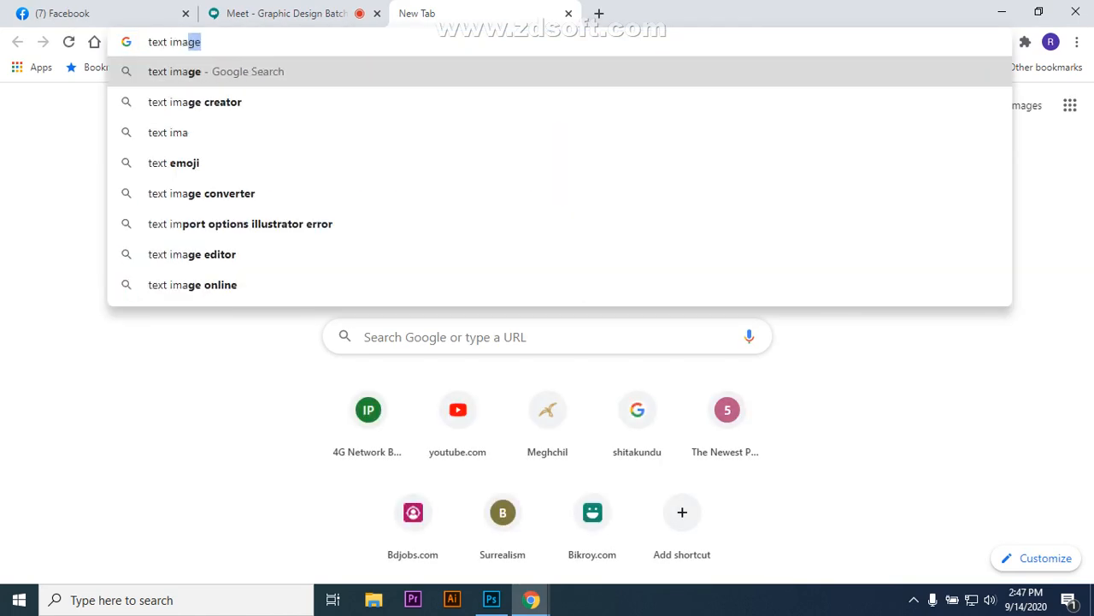
{"action": "key", "text": "Return"}
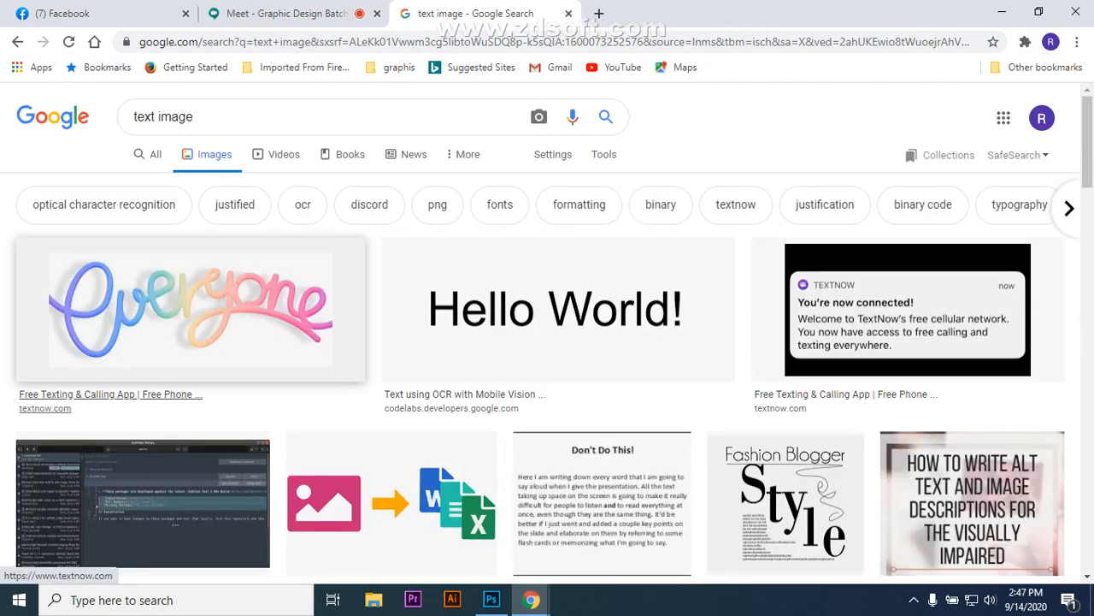
- Find the orange and grey textbroker logo in the image results and open it in a separate tab
{"action": "scroll", "coordinate": [393, 256], "scroll_direction": "down", "scroll_amount": 7}
{"action": "scroll", "coordinate": [444, 282], "scroll_direction": "down", "scroll_amount": 2}
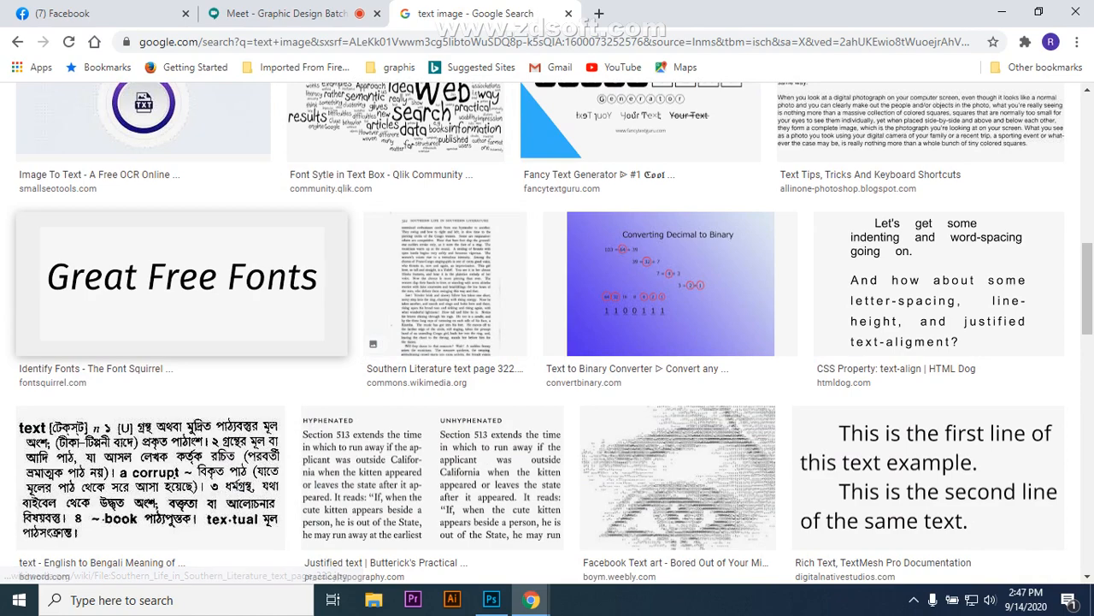
{"action": "right_click", "coordinate": [192, 281]}
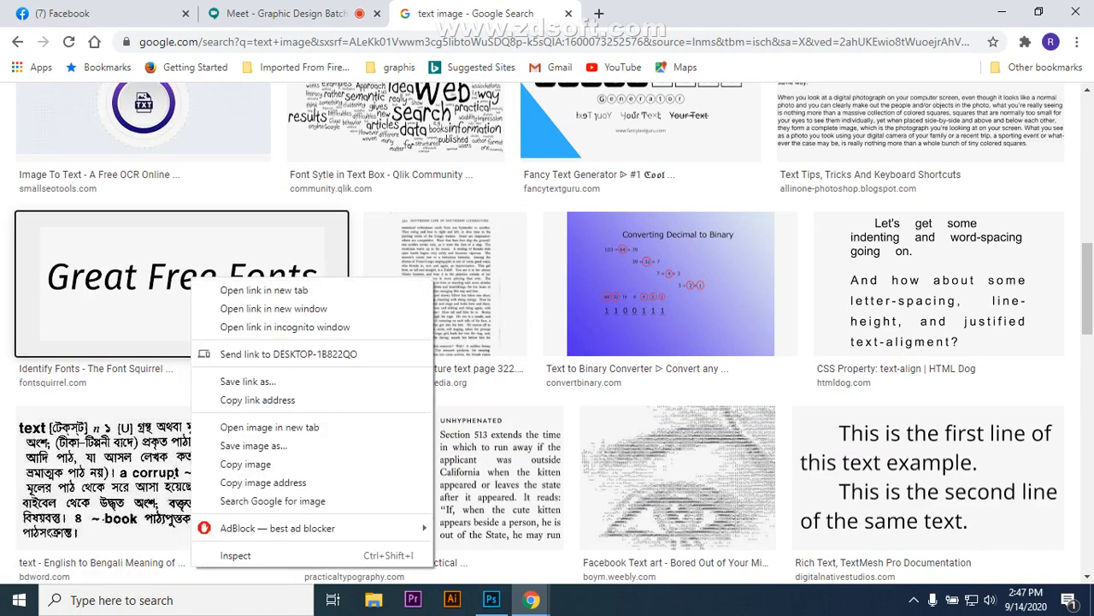
{"action": "scroll", "coordinate": [547, 334], "scroll_direction": "down", "scroll_amount": 6}
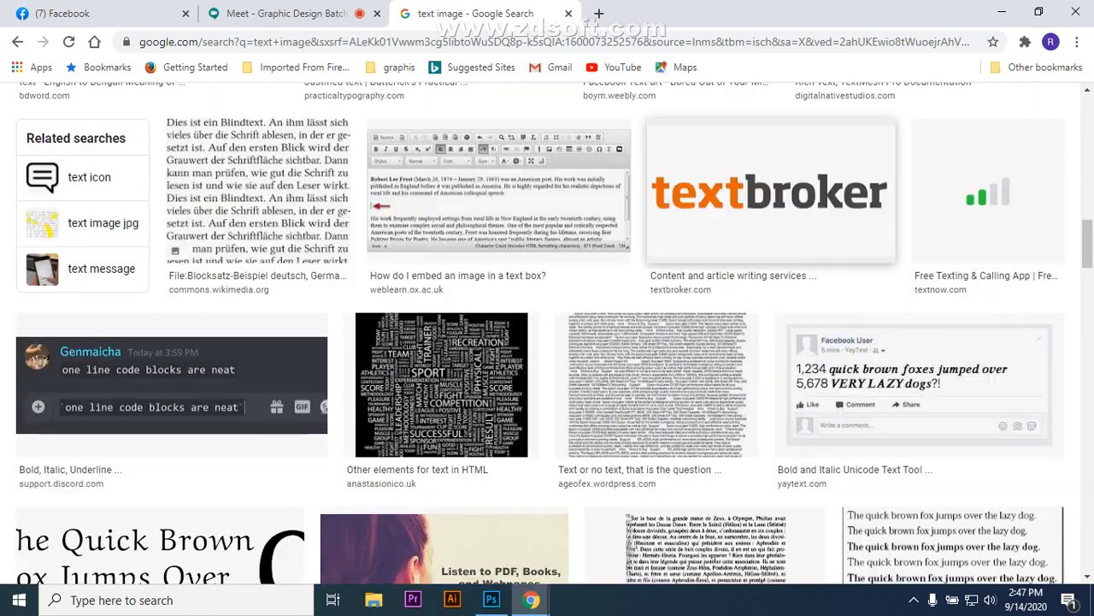
{"action": "right_click", "coordinate": [749, 142]}
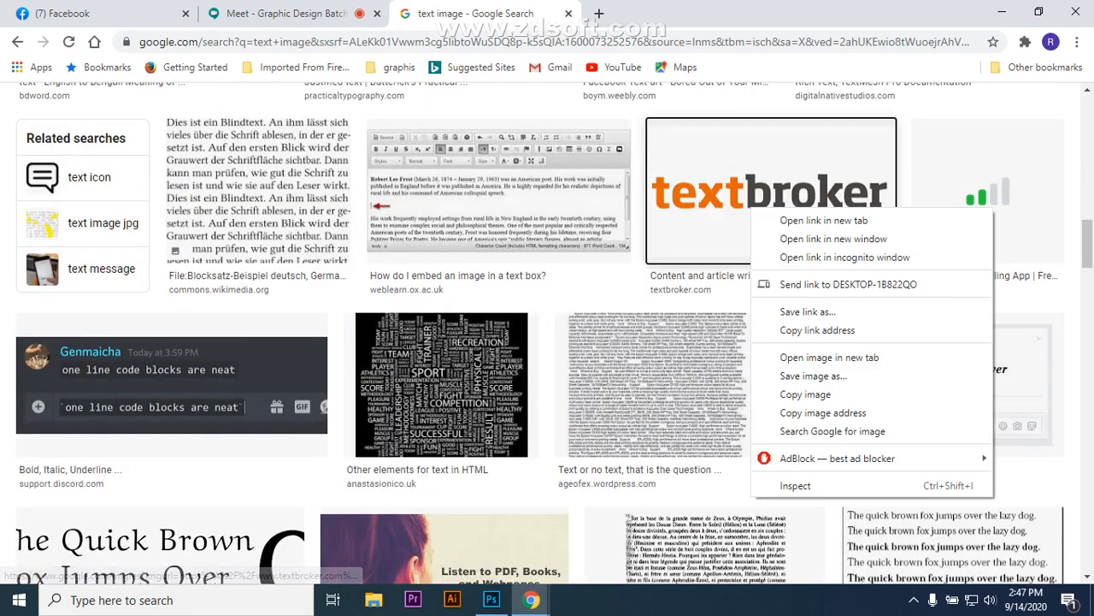
{"action": "left_click", "coordinate": [774, 152]}
{"action": "key", "text": "ctrl+Tab"}
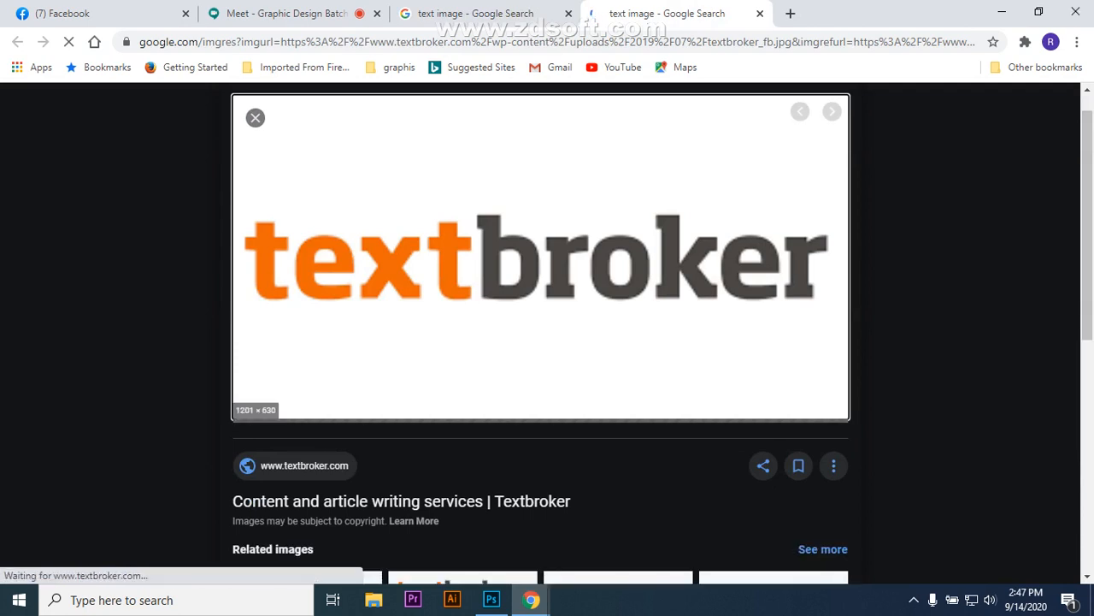
- Save the textbroker logo to the Desktop as the PNG image download, and close its tab
{"action": "right_click", "coordinate": [535, 205]}
{"action": "left_click", "coordinate": [599, 372]}
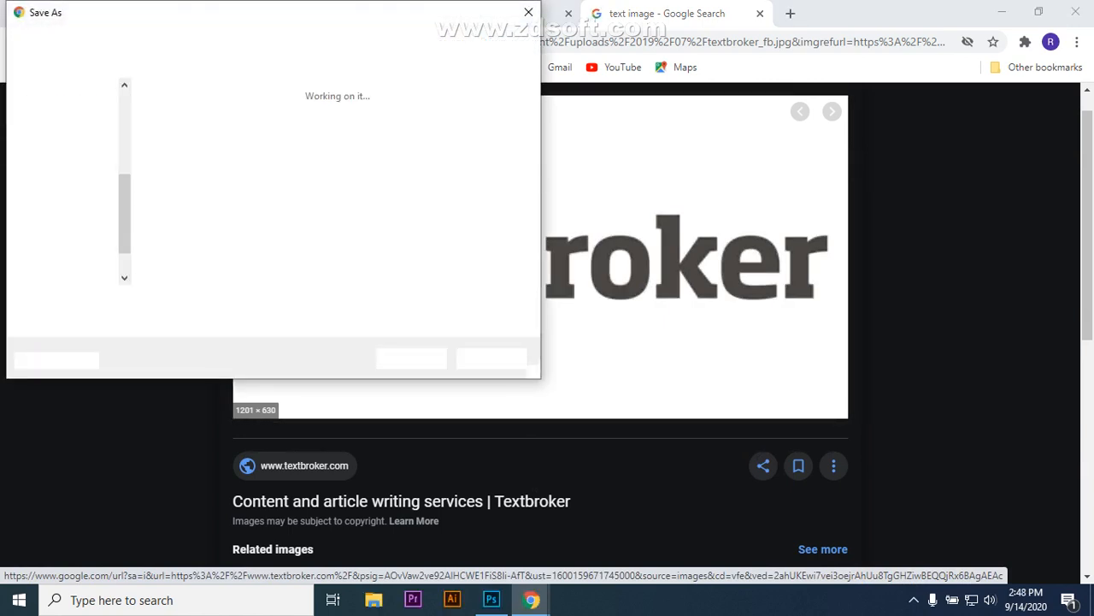
{"action": "left_click", "coordinate": [155, 301]}
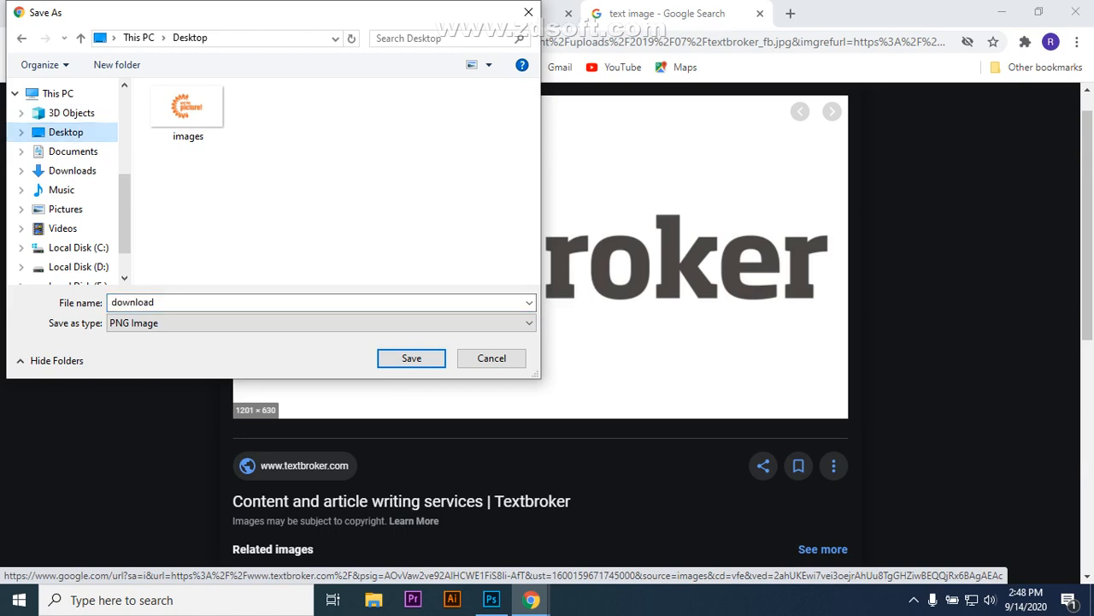
{"action": "left_click", "coordinate": [411, 359]}
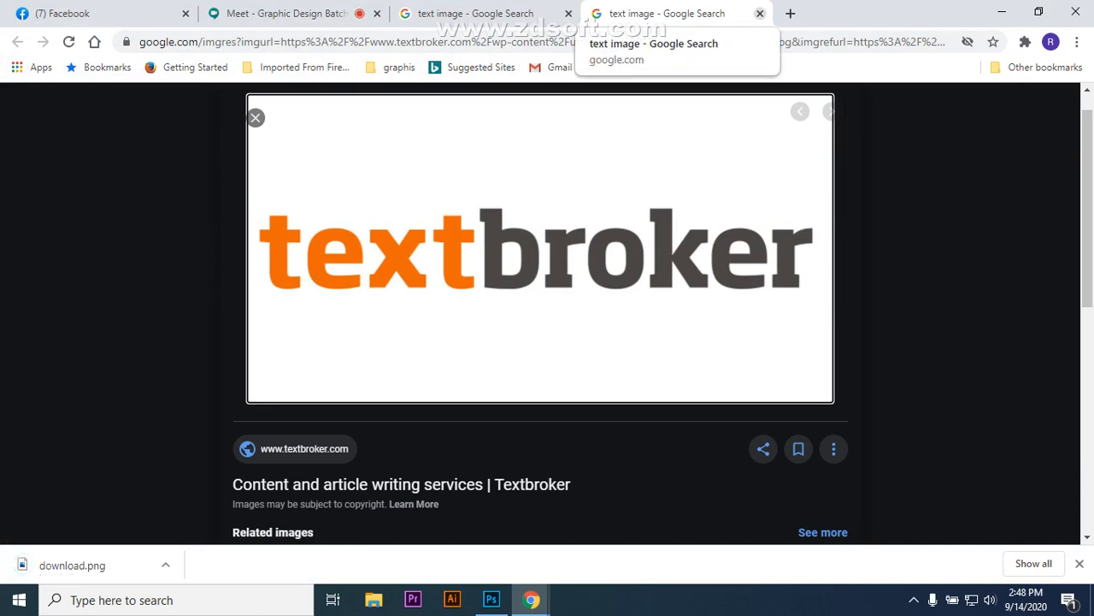
{"action": "left_click", "coordinate": [759, 14]}
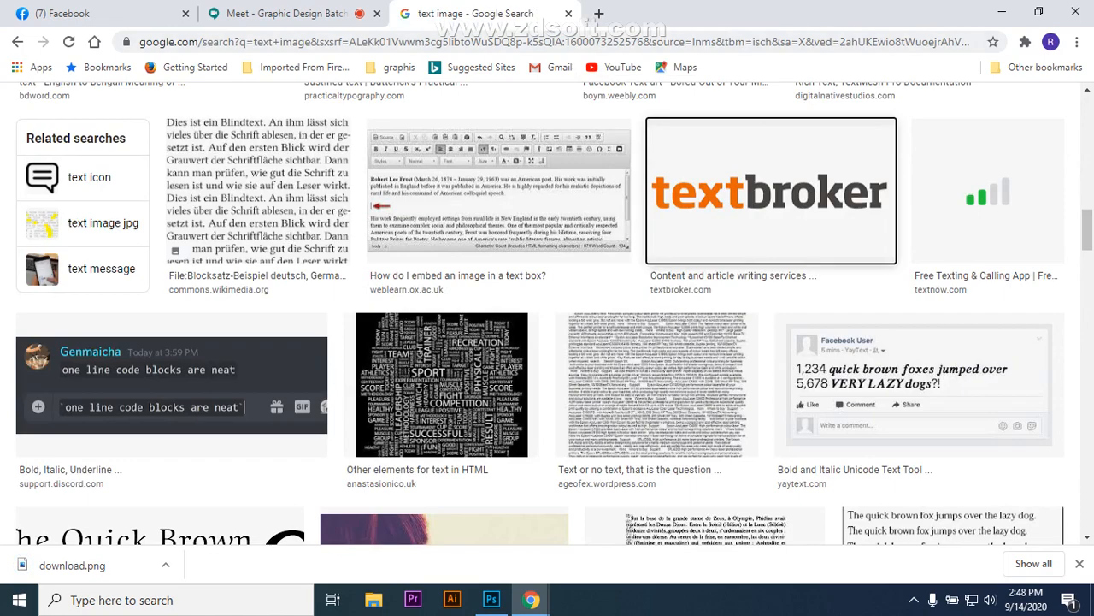
- Find the TEXT100 logo further down the image results and open it in a separate tab
{"action": "scroll", "coordinate": [770, 191], "scroll_direction": "down", "scroll_amount": 6}
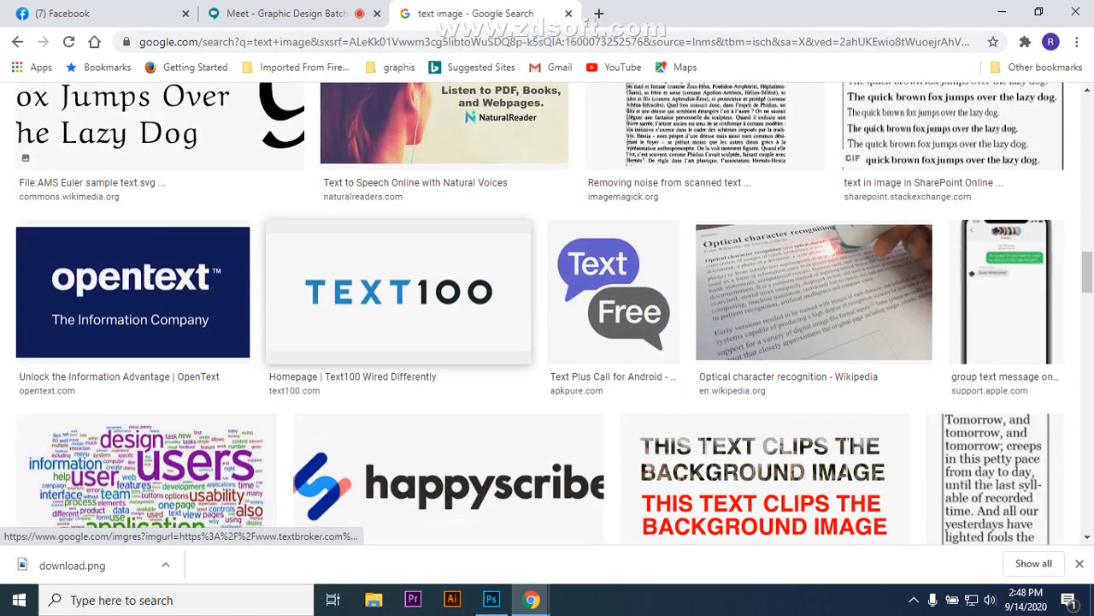
{"action": "right_click", "coordinate": [419, 301]}
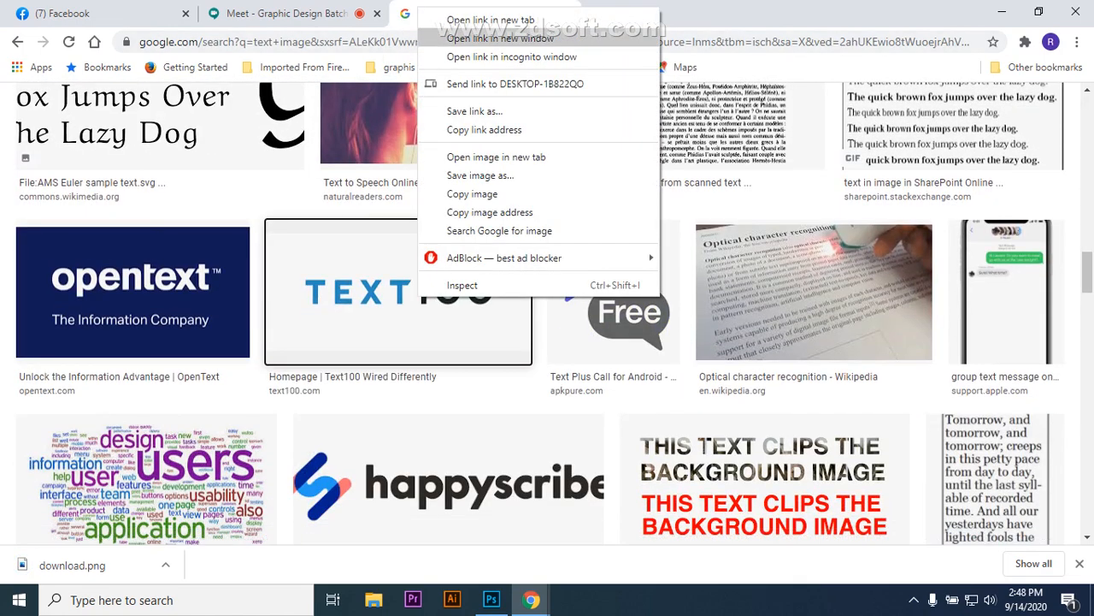
{"action": "left_click", "coordinate": [462, 18]}
{"action": "left_click", "coordinate": [675, 14]}
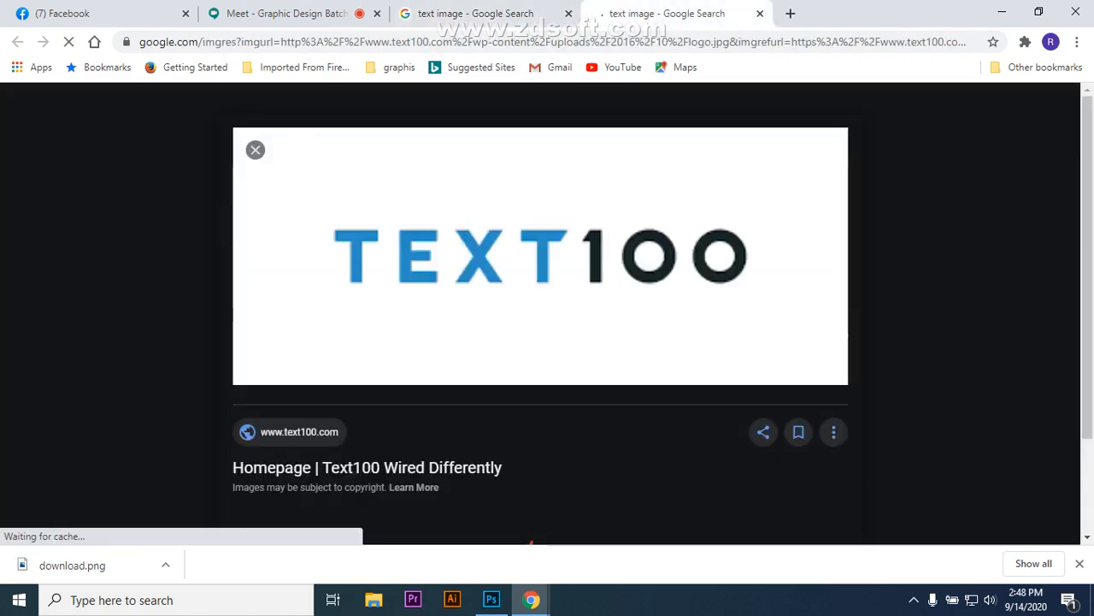
- Save the TEXT100 logo to the Desktop as the PNG image download (1), and close its tab
{"action": "right_click", "coordinate": [535, 200]}
{"action": "left_click", "coordinate": [590, 405]}
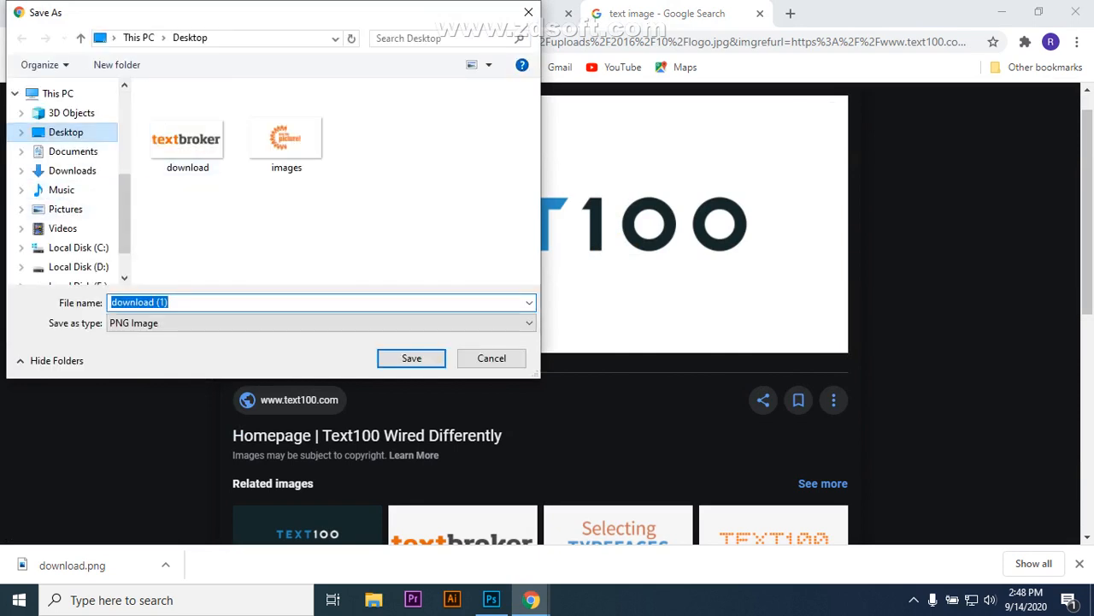
{"action": "left_click", "coordinate": [411, 358]}
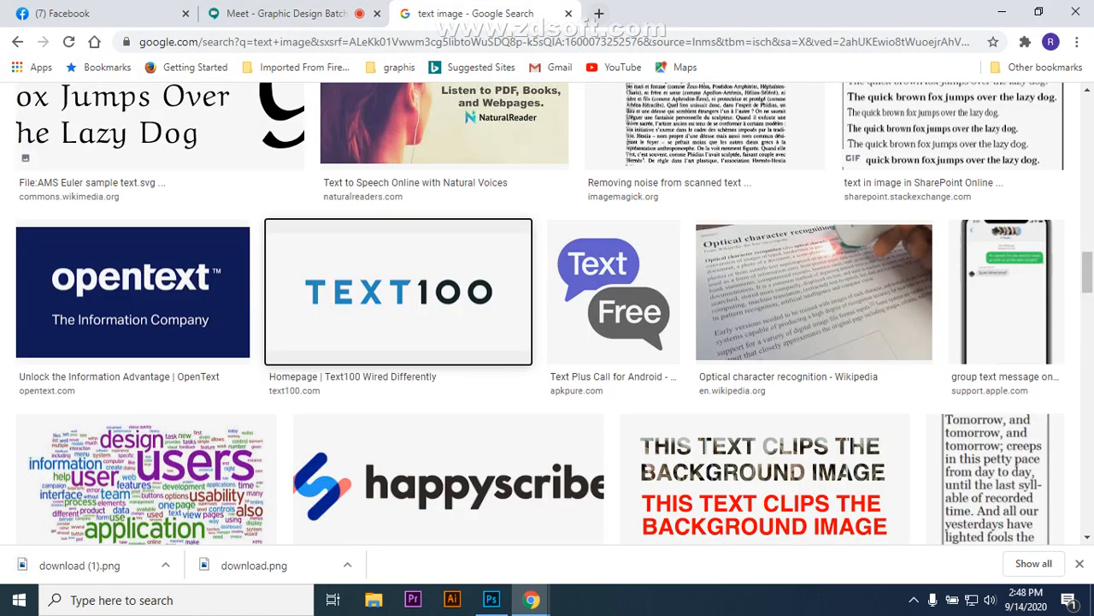
{"action": "left_click", "coordinate": [759, 13]}
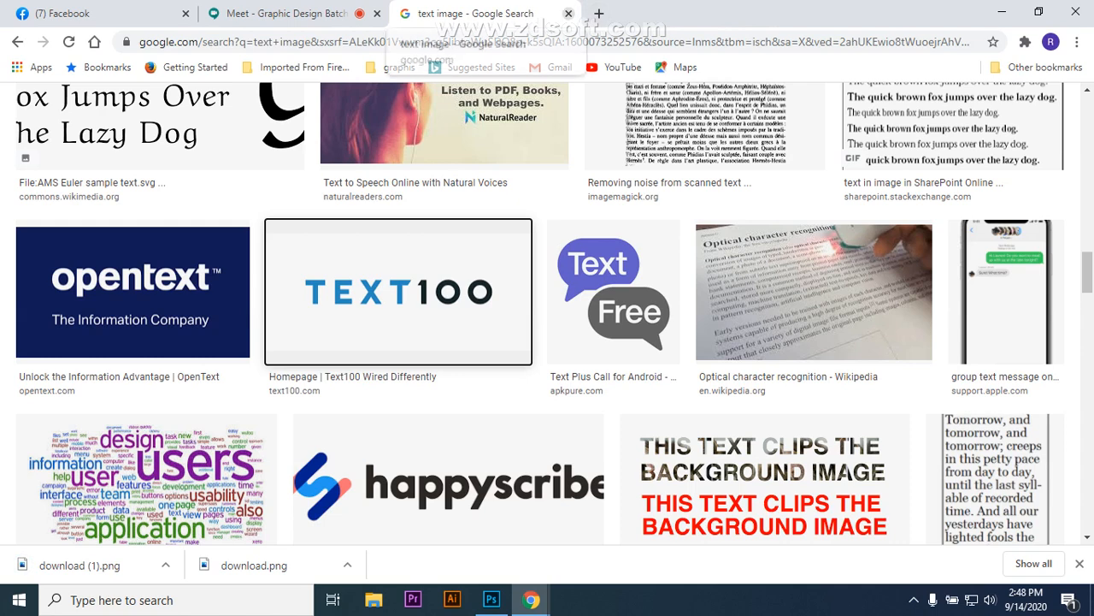
- Leave the image search for Photoshop and close the orange images.png picture
{"action": "left_click", "coordinate": [568, 13]}
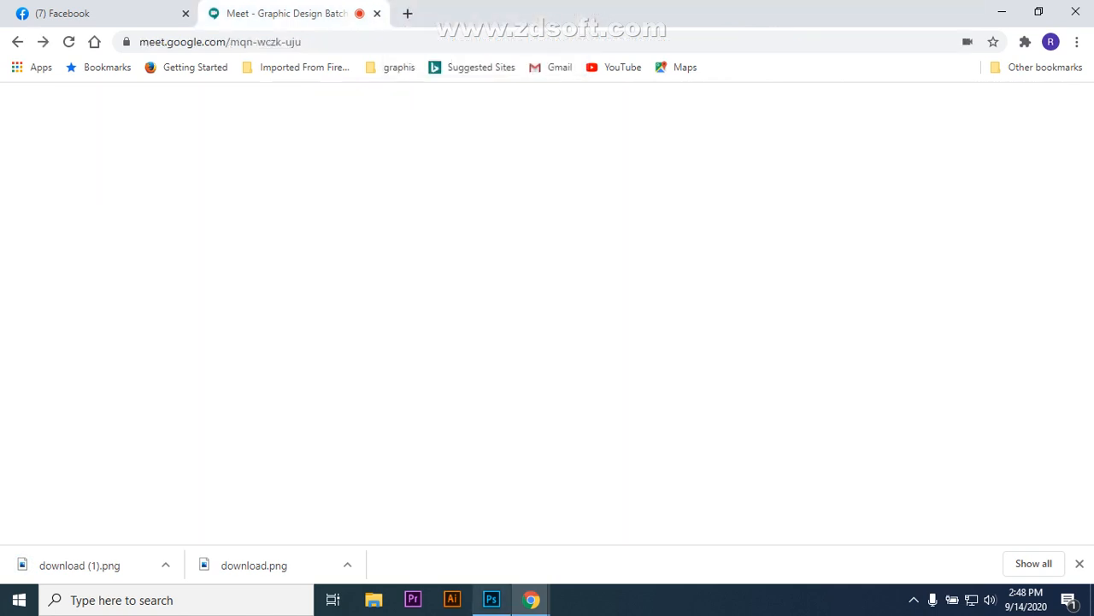
{"action": "left_click", "coordinate": [491, 599]}
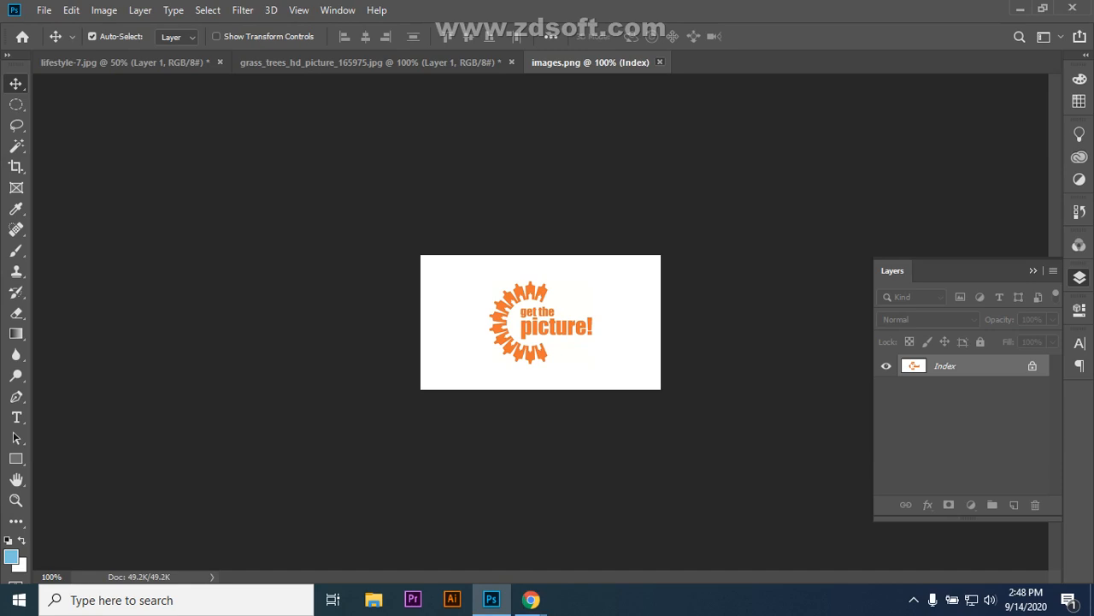
{"action": "left_click", "coordinate": [659, 62]}
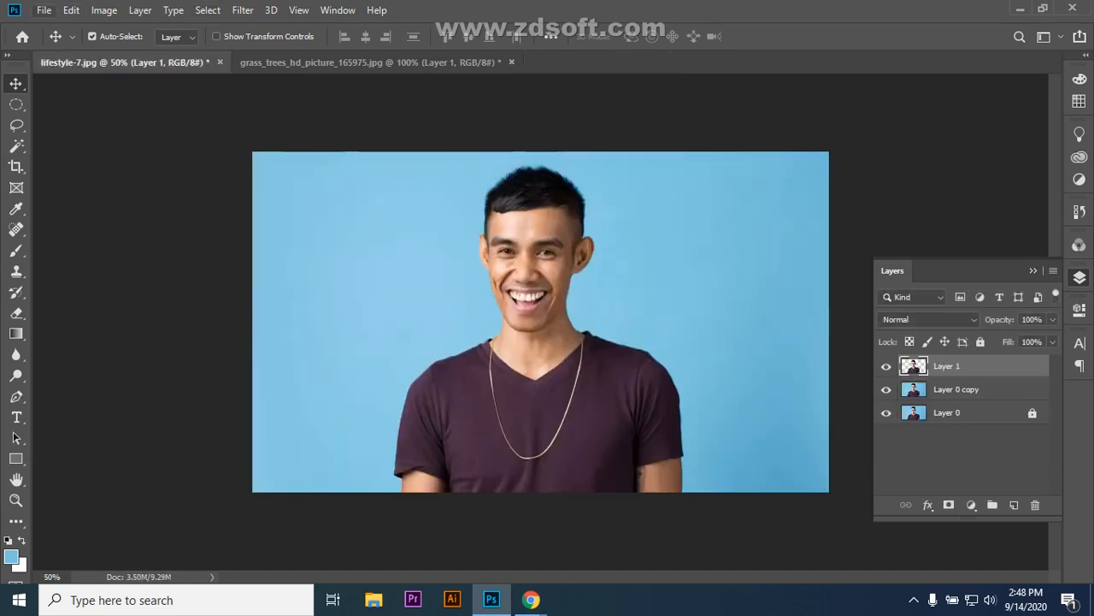
- Open the TEXT100 picture named download (1) from the Desktop
{"action": "left_click", "coordinate": [44, 10]}
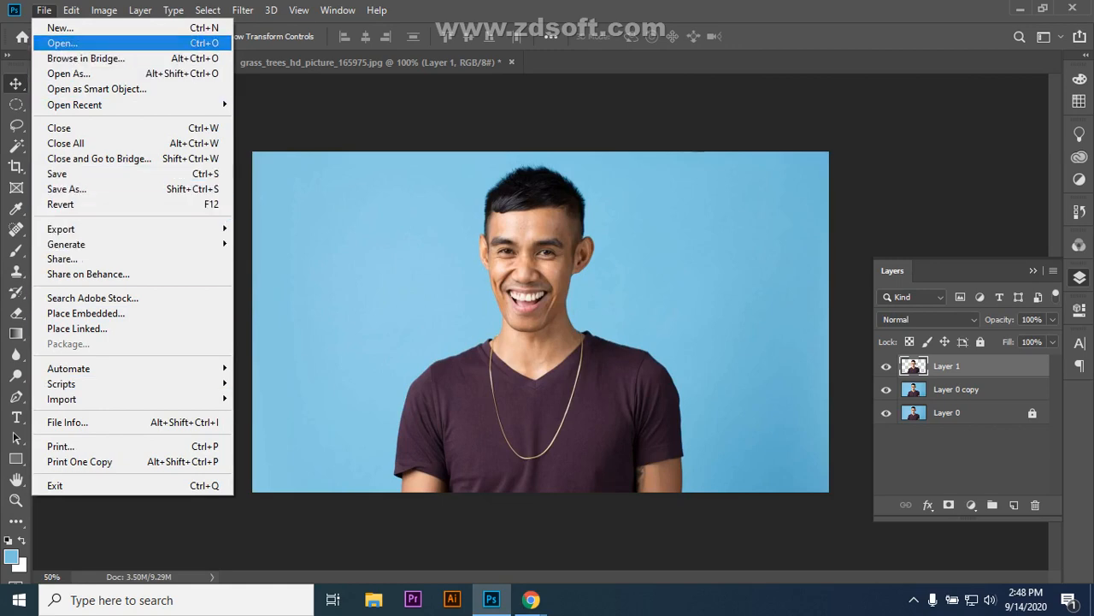
{"action": "left_click", "coordinate": [62, 43]}
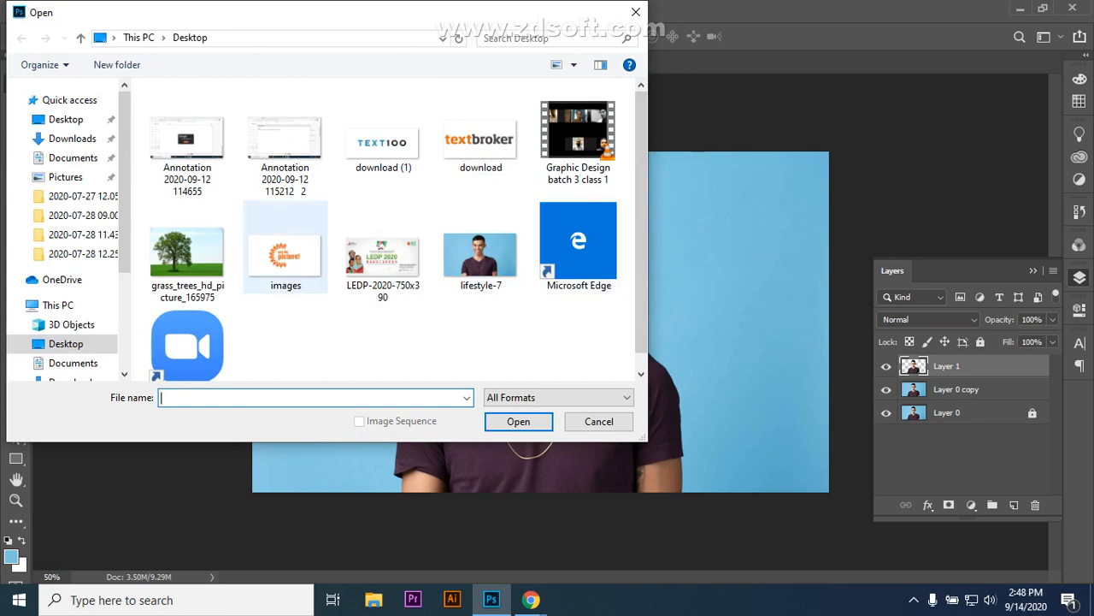
{"action": "left_click", "coordinate": [382, 137]}
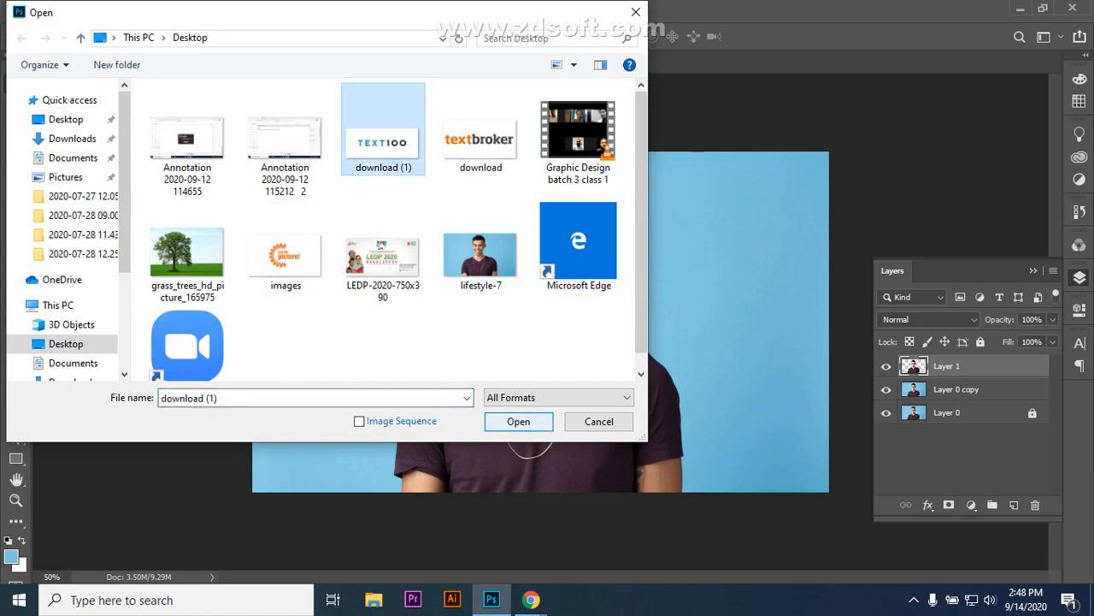
{"action": "left_click", "coordinate": [518, 420]}
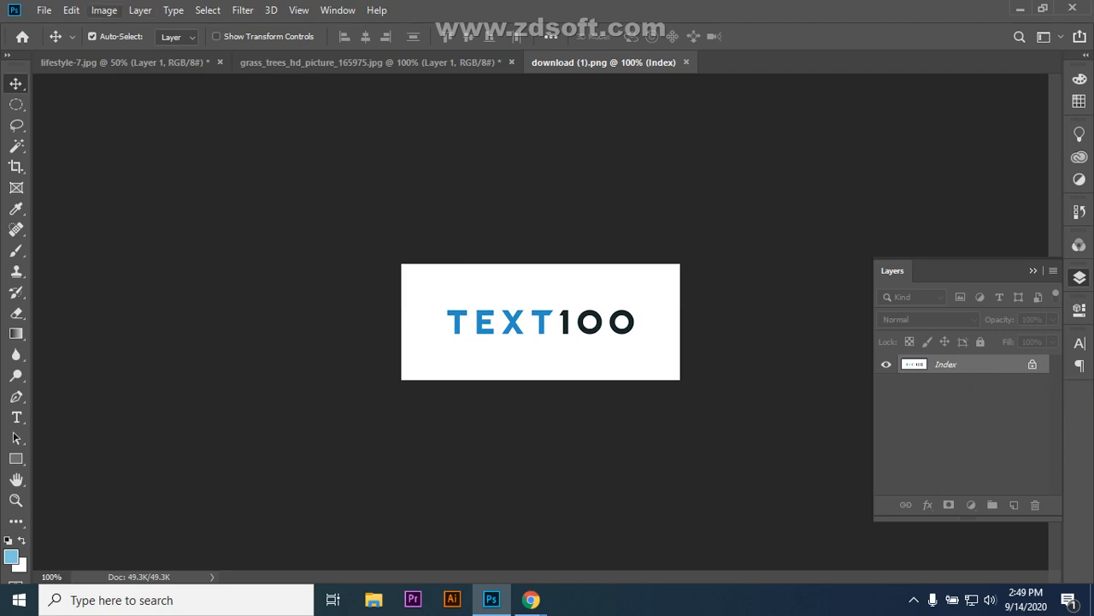
- Duplicate the TEXT100 image as a separate document and compare it with the original
{"action": "left_click", "coordinate": [103, 10]}
{"action": "mouse_move", "coordinate": [114, 28]}
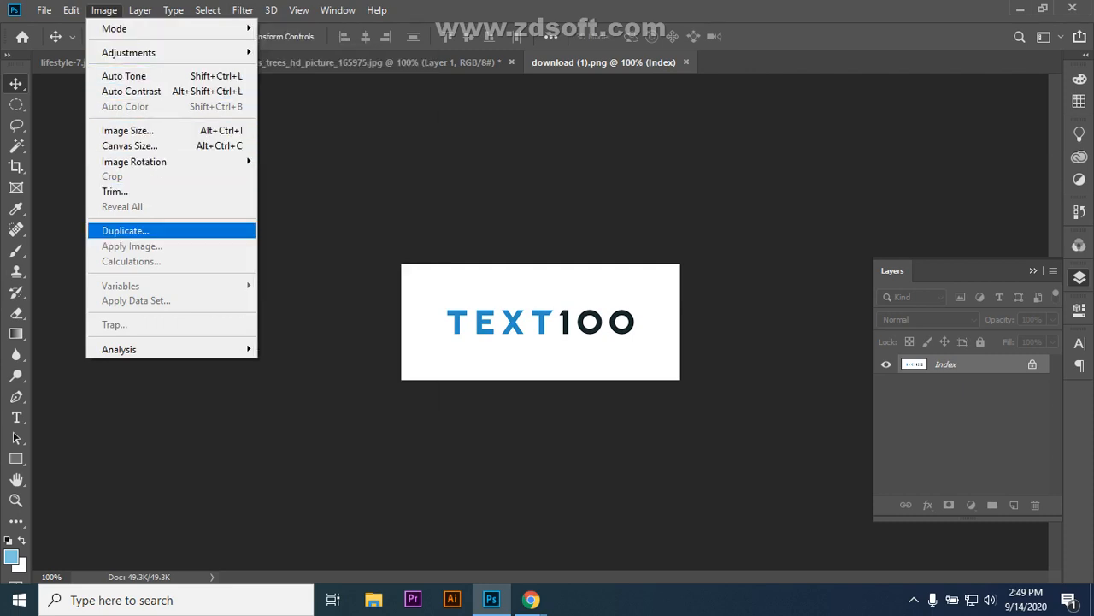
{"action": "left_click", "coordinate": [125, 230]}
{"action": "key", "text": "Return"}
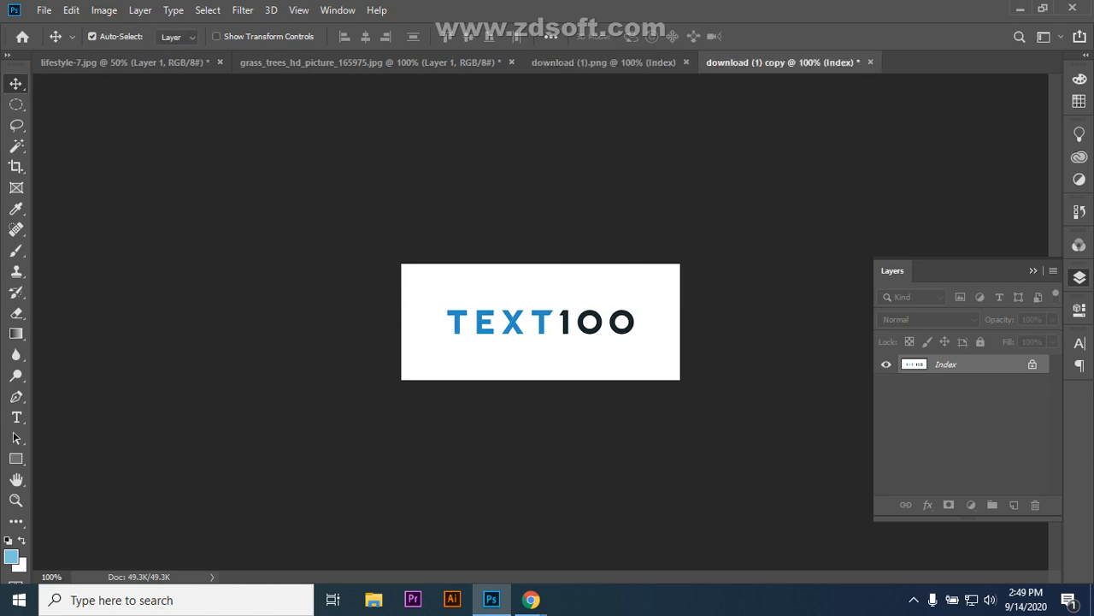
{"action": "left_click", "coordinate": [604, 62]}
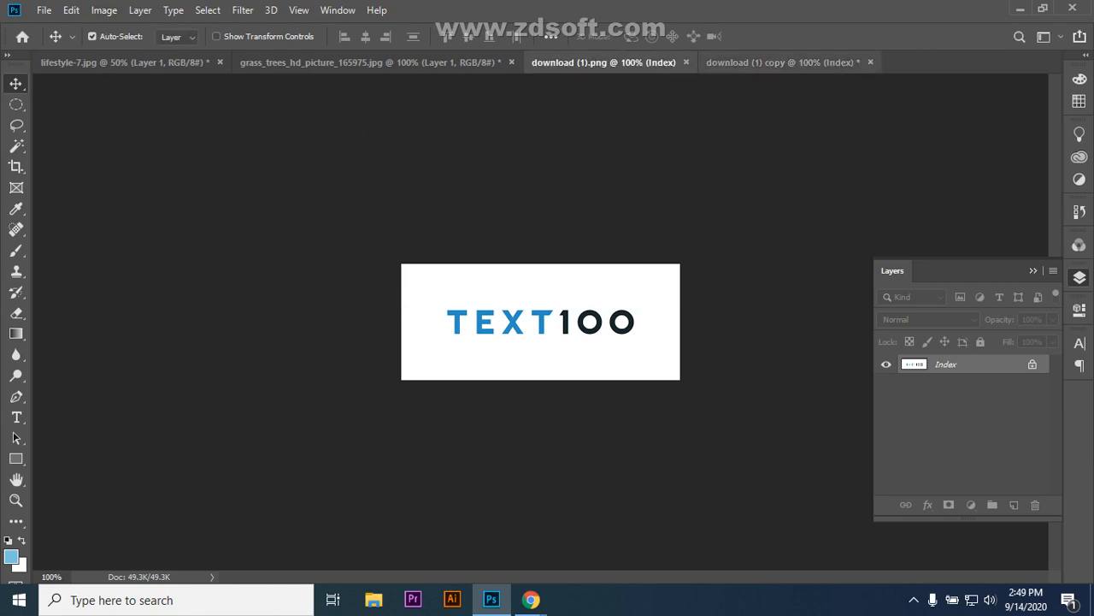
{"action": "left_click", "coordinate": [782, 62]}
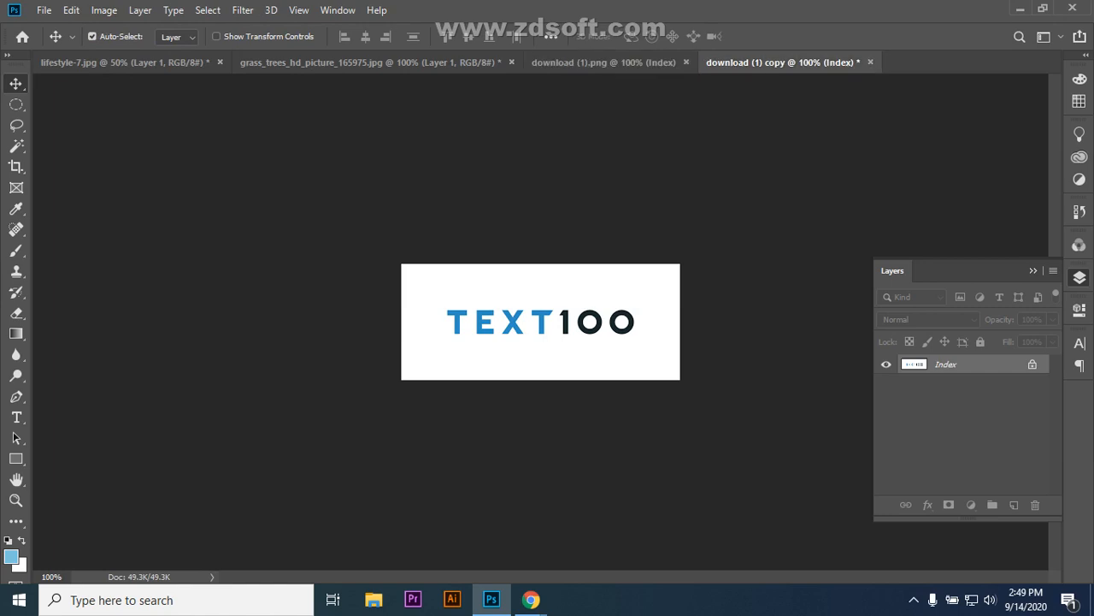
- Close both the duplicate and the original TEXT100 documents
{"action": "left_click", "coordinate": [870, 63]}
{"action": "left_click", "coordinate": [609, 232]}
{"action": "left_click", "coordinate": [604, 62]}
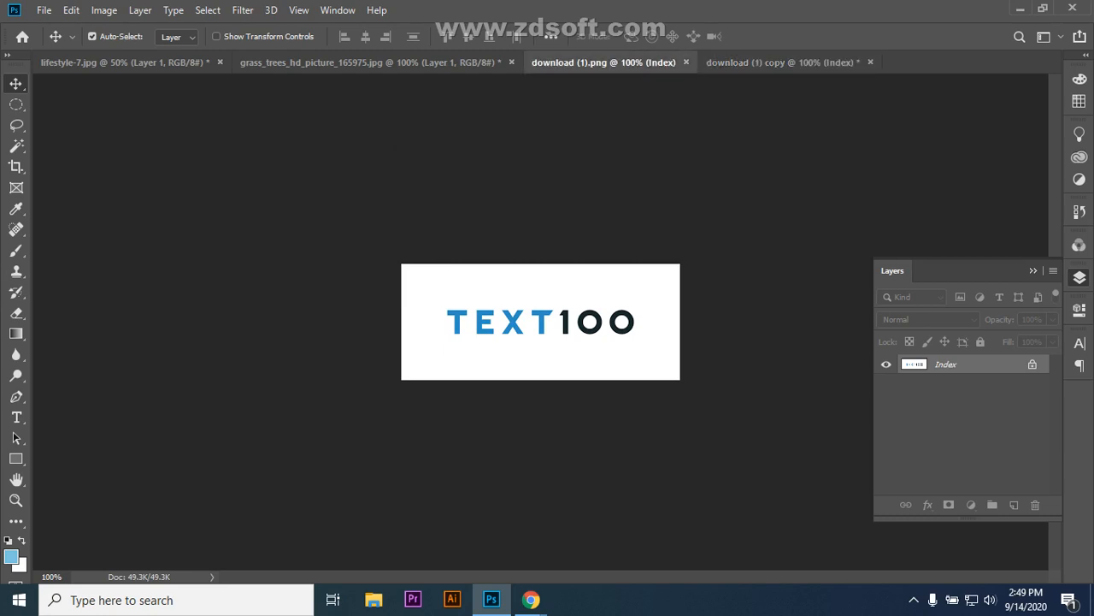
{"action": "left_click", "coordinate": [686, 63]}
{"action": "left_click", "coordinate": [696, 63]}
{"action": "left_click", "coordinate": [540, 232]}
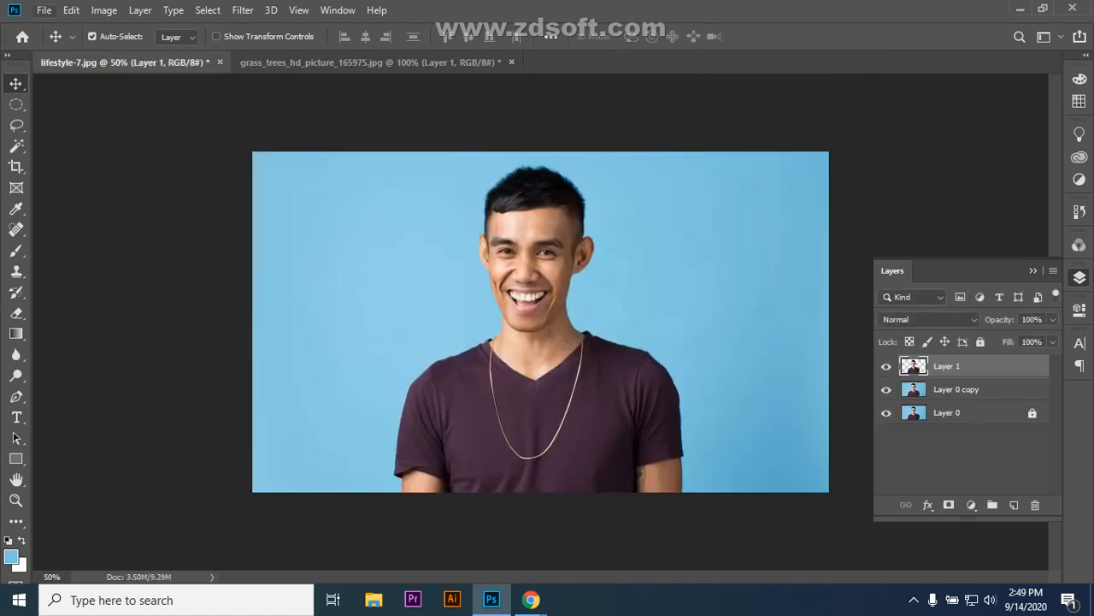
- Open the textbroker picture named download from the Desktop, compare it with the tree document and close it again
{"action": "left_click", "coordinate": [44, 10]}
{"action": "left_click", "coordinate": [62, 43]}
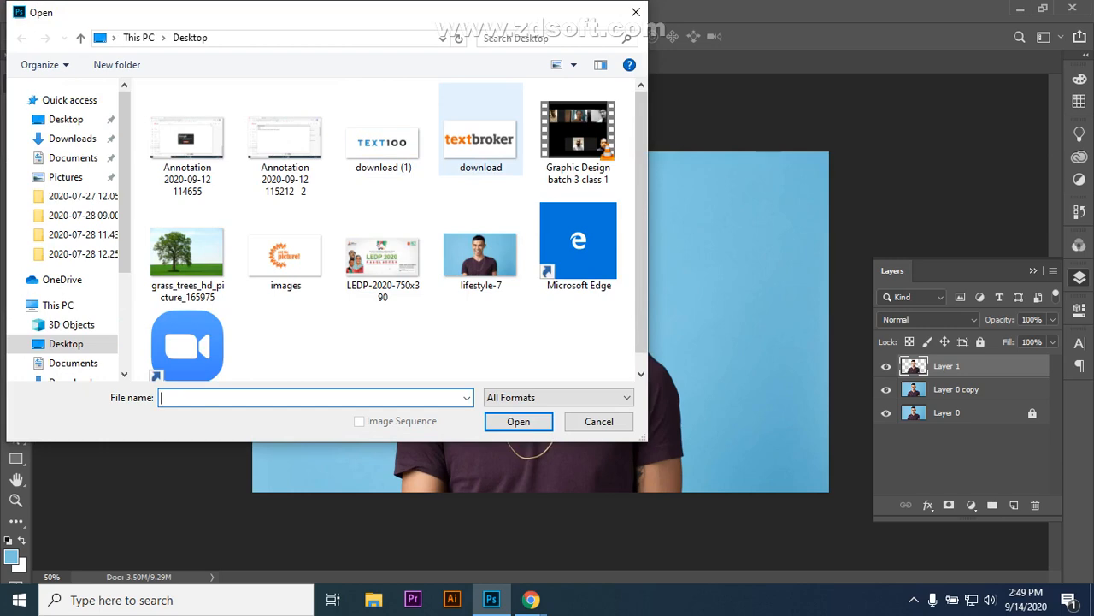
{"action": "left_click", "coordinate": [480, 137]}
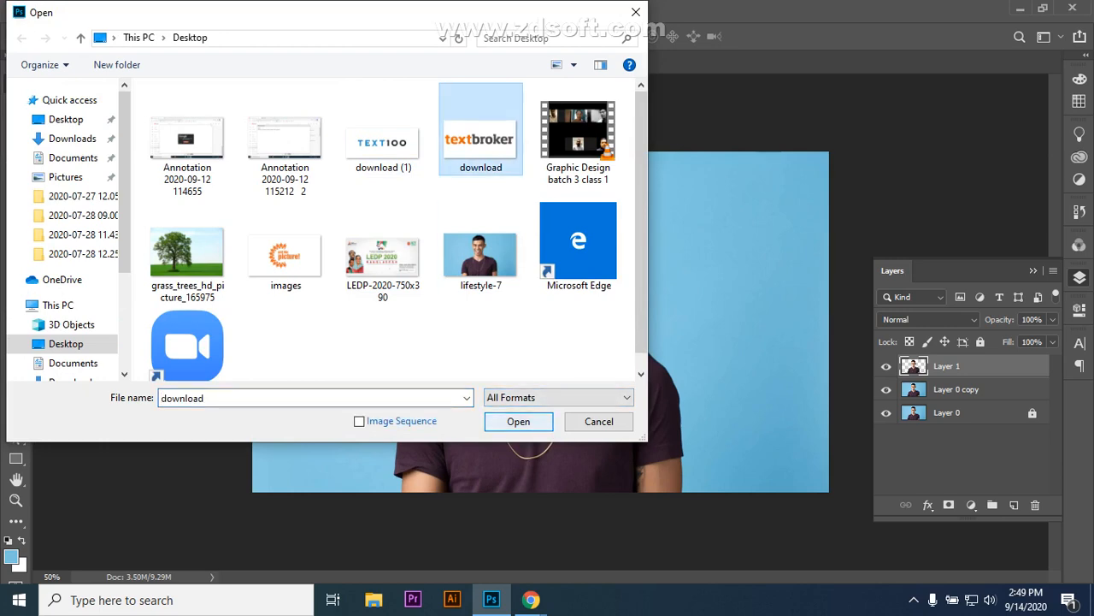
{"action": "left_click", "coordinate": [518, 421]}
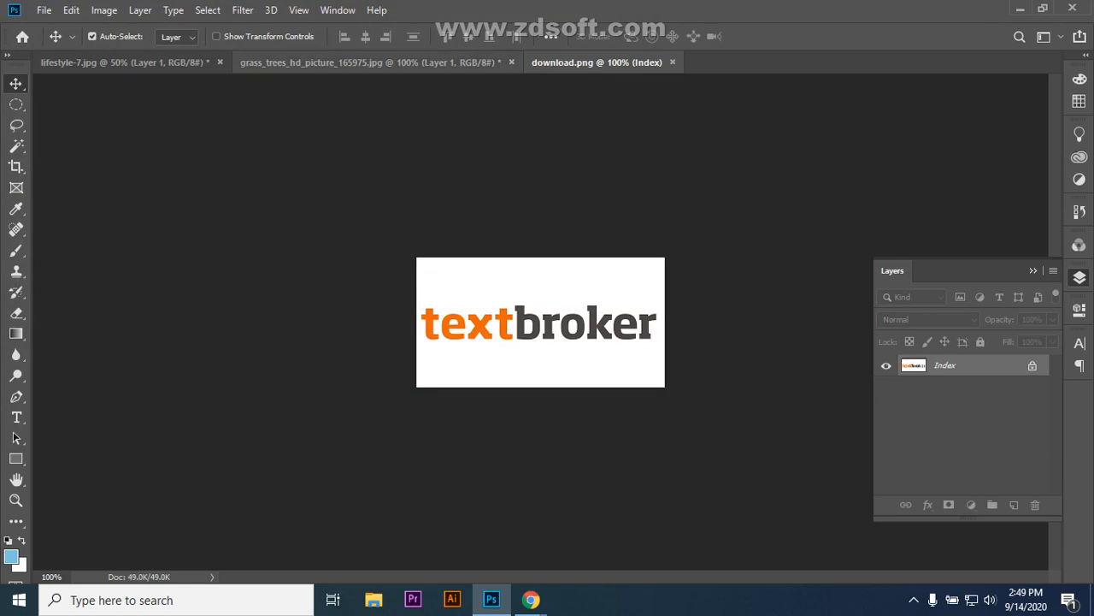
{"action": "left_click", "coordinate": [371, 63]}
{"action": "left_click", "coordinate": [582, 62]}
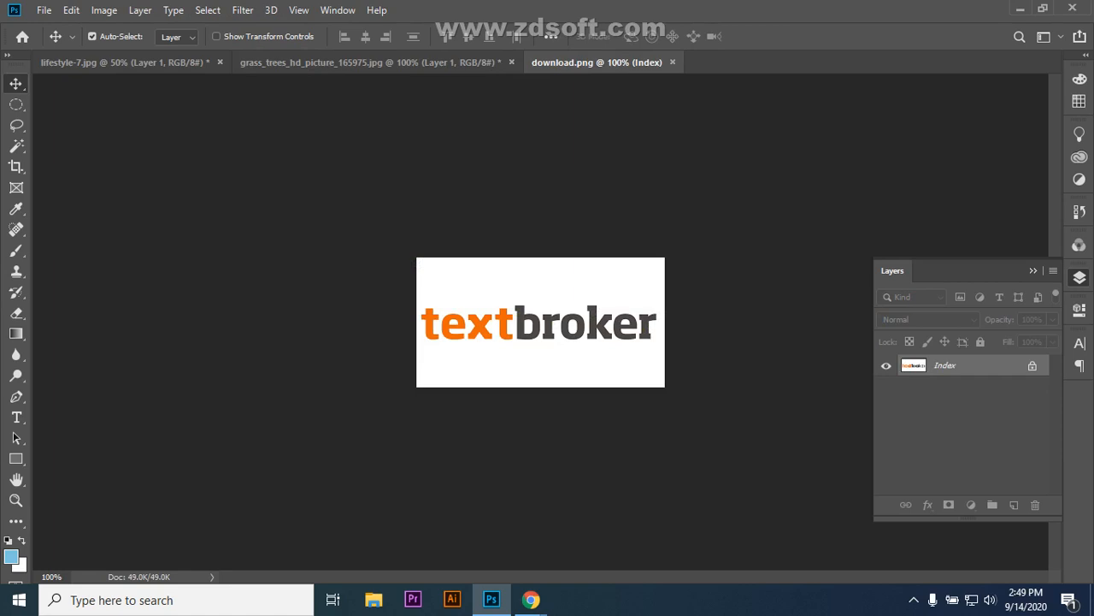
{"action": "left_click", "coordinate": [673, 61]}
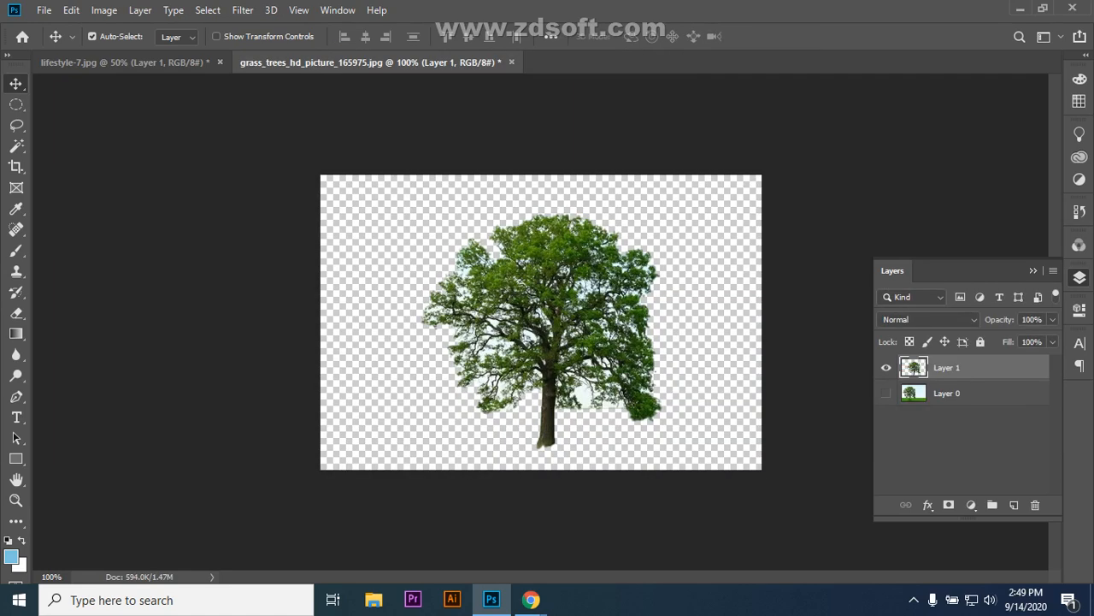
- Open the TEXT100 picture named download (1) from the Desktop
{"action": "left_click", "coordinate": [44, 10]}
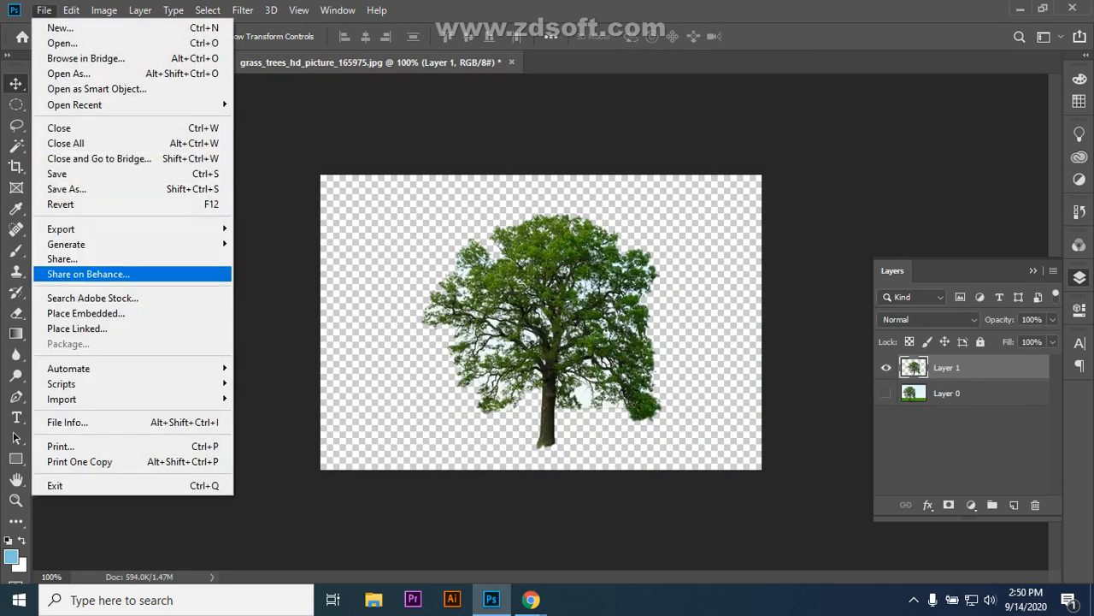
{"action": "left_click", "coordinate": [62, 43]}
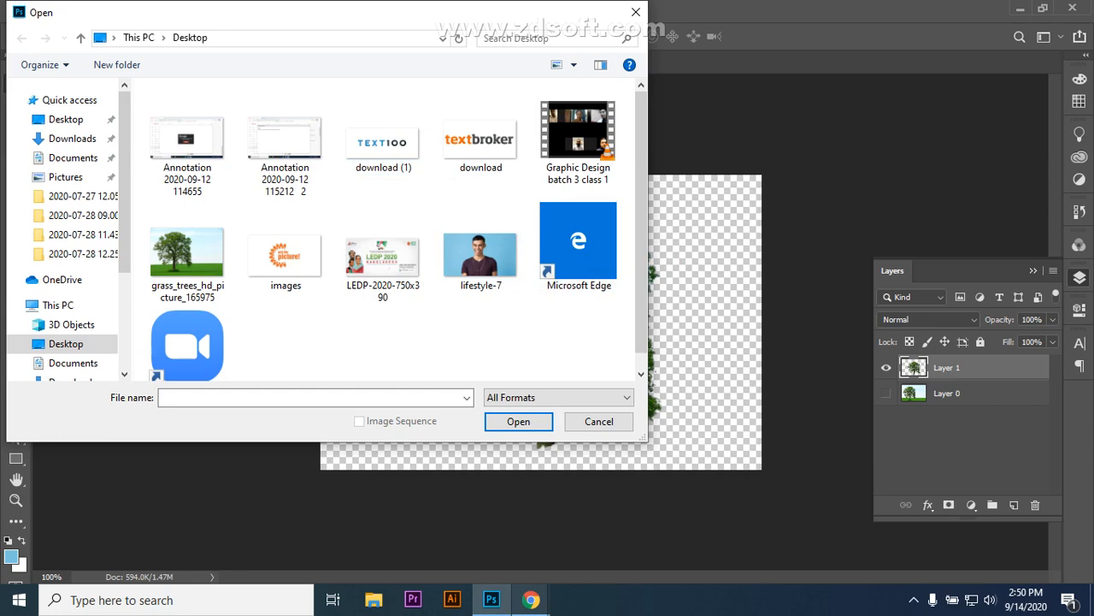
{"action": "mouse_move", "coordinate": [531, 600]}
{"action": "left_click", "coordinate": [443, 525]}
{"action": "left_click", "coordinate": [714, 359]}
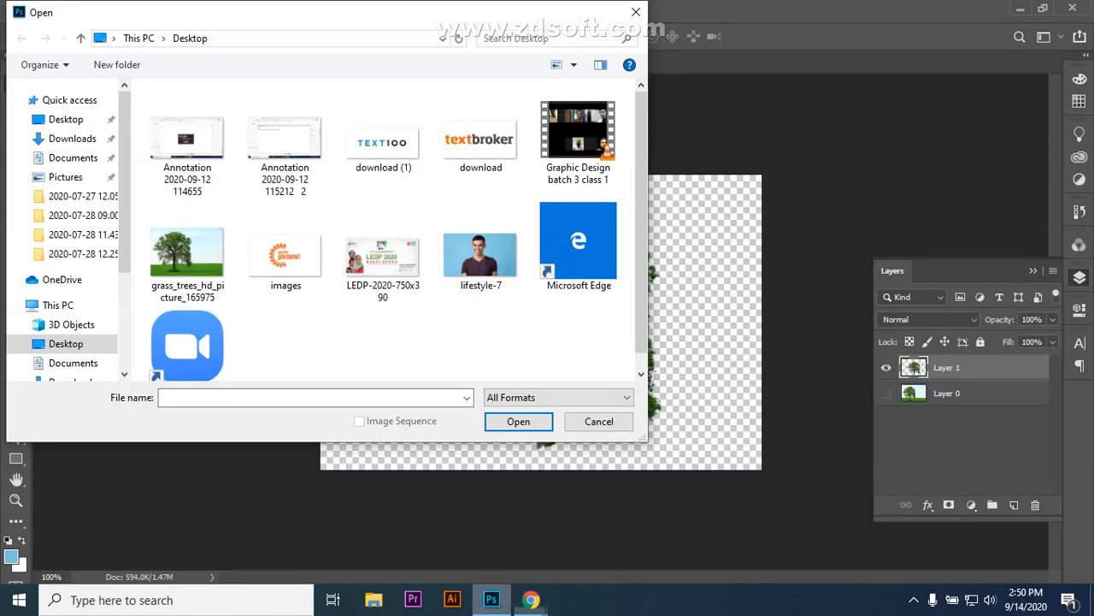
{"action": "left_click", "coordinate": [492, 599]}
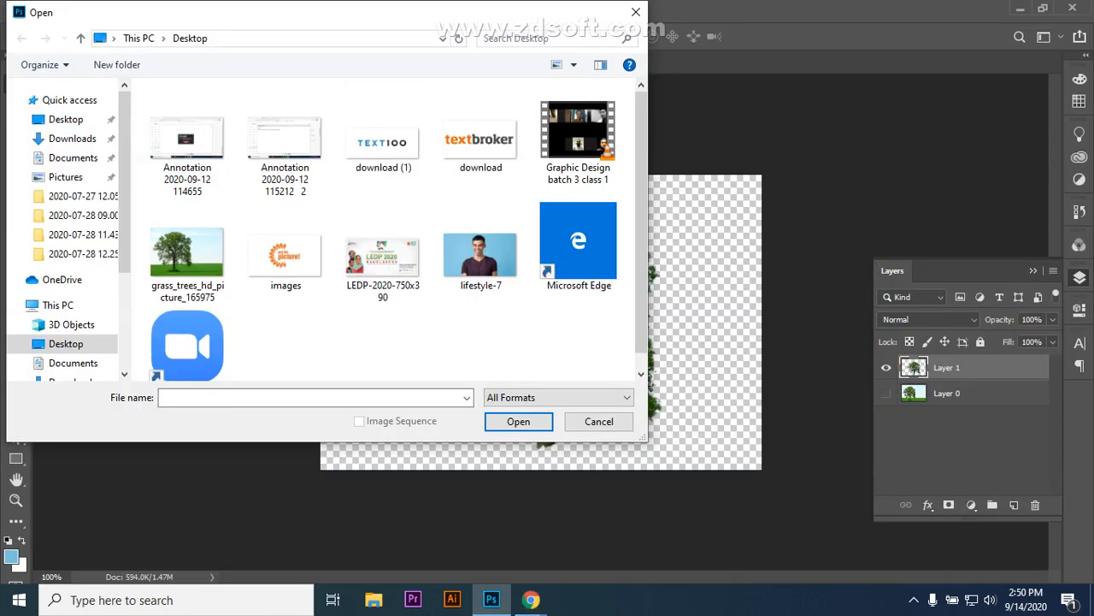
{"action": "left_click", "coordinate": [382, 142]}
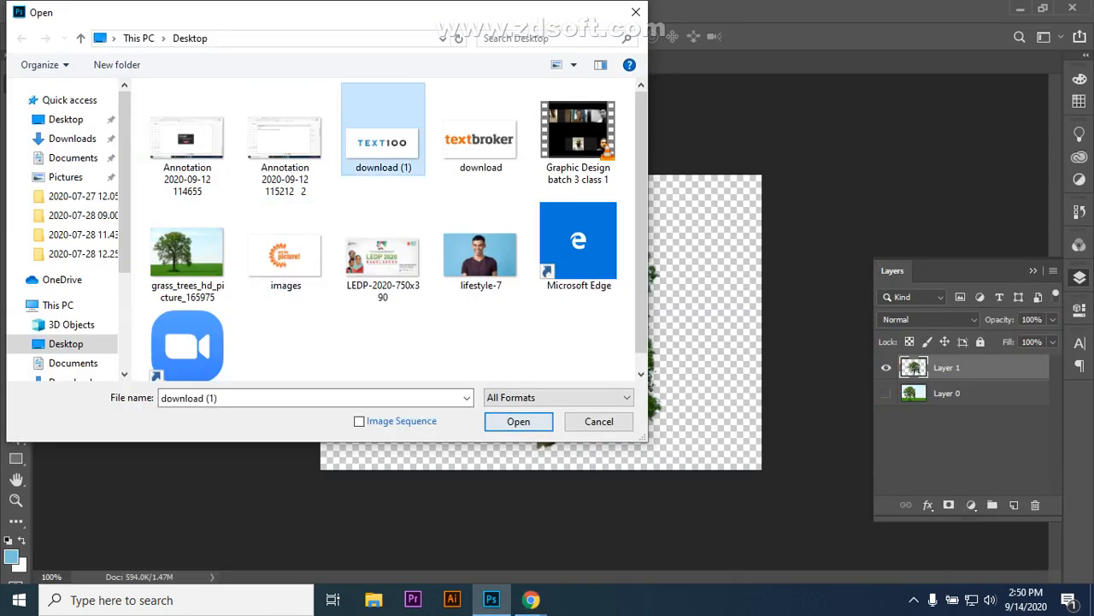
{"action": "key", "text": "Return"}
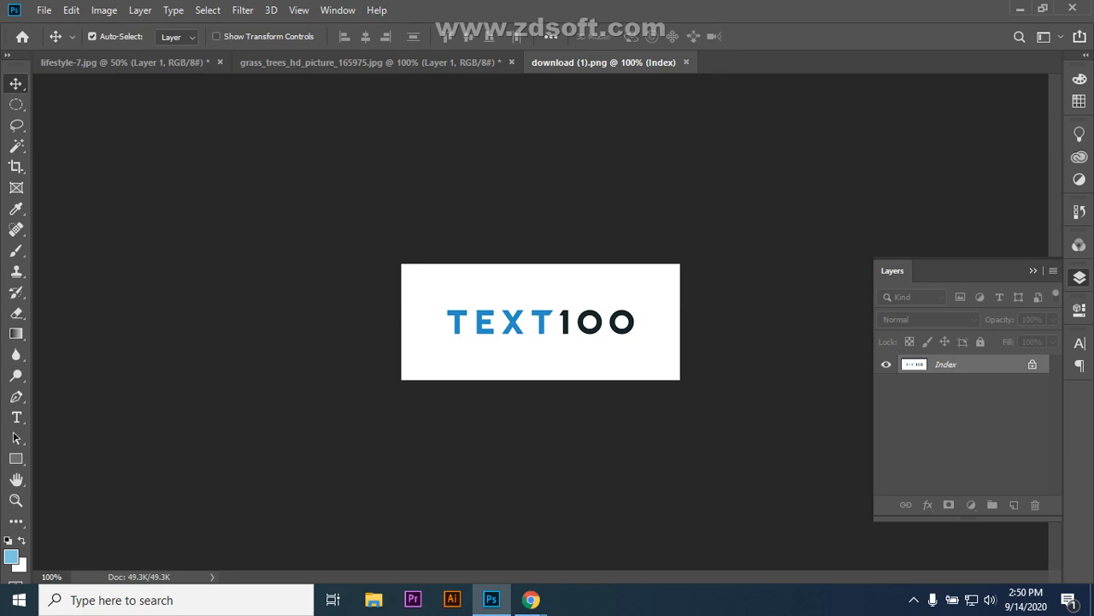
- Look through the available image commands for the TEXT100 picture and close its document
{"action": "left_click", "coordinate": [103, 10]}
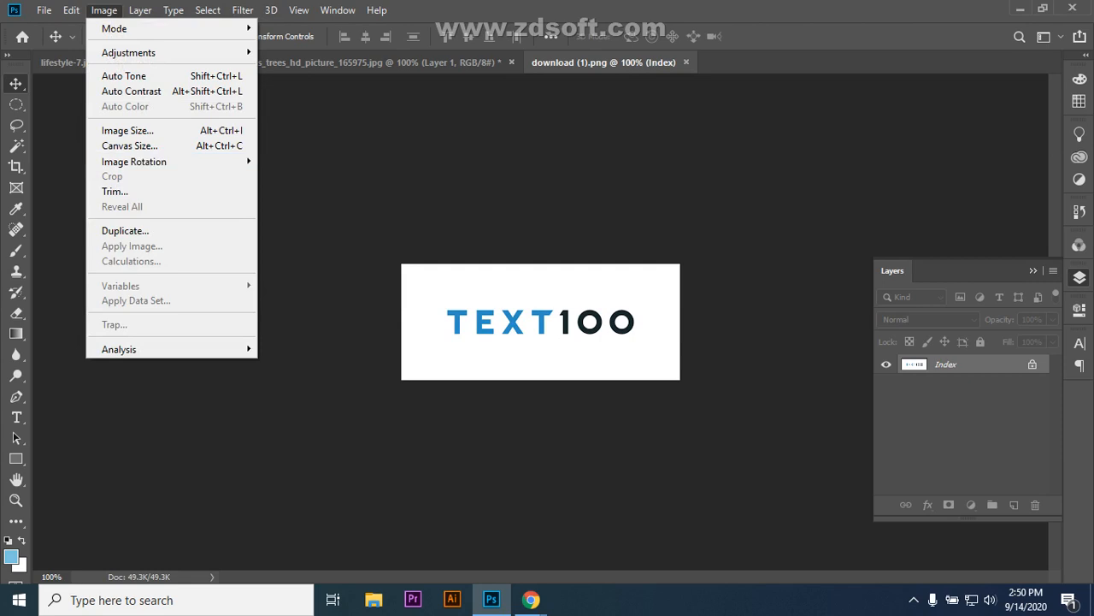
{"action": "mouse_move", "coordinate": [154, 348]}
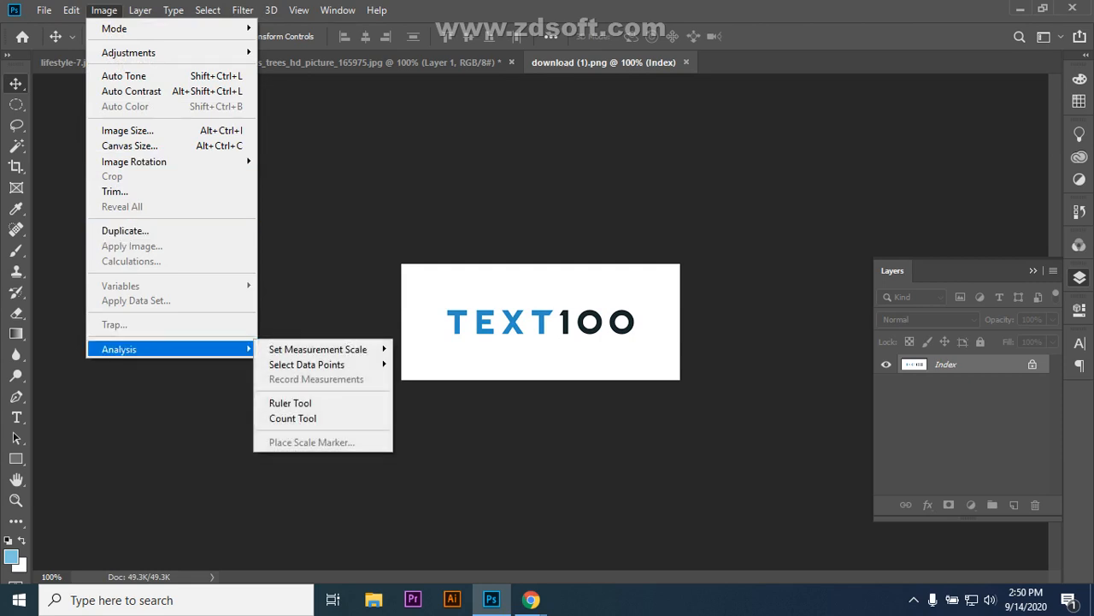
{"action": "key", "text": "Escape"}
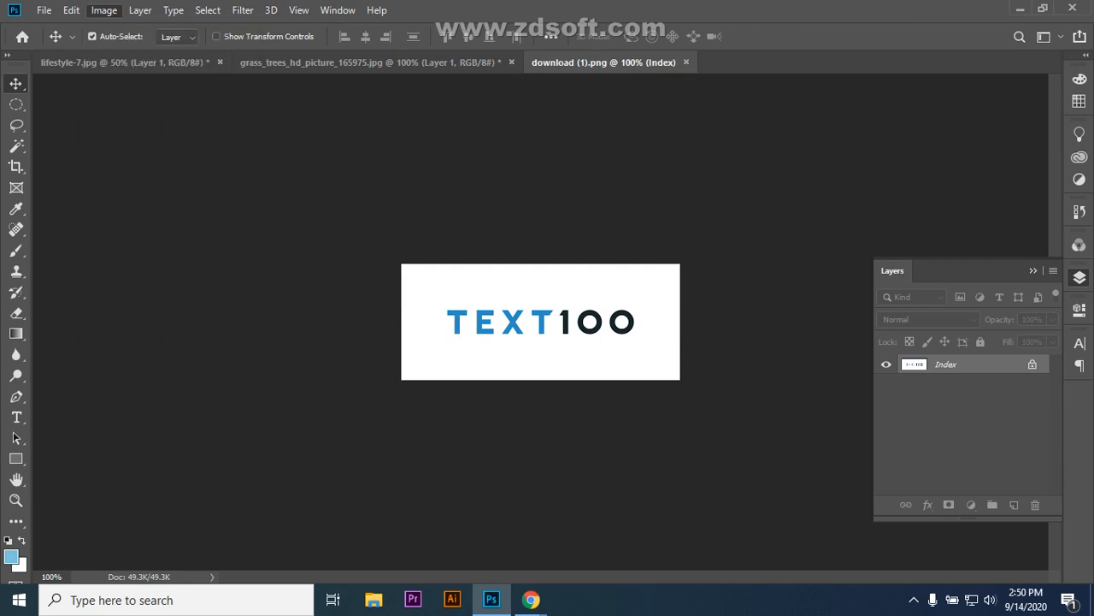
{"action": "left_click", "coordinate": [686, 62]}
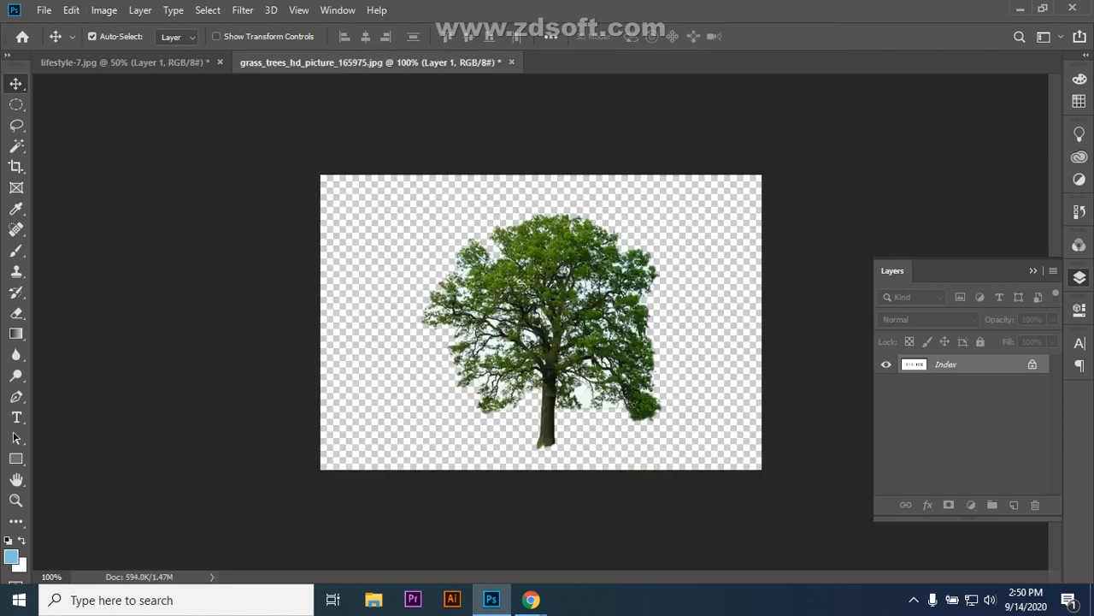
- Switch to Chrome and search Google Images for typography in a new tab
{"action": "mouse_move", "coordinate": [531, 599]}
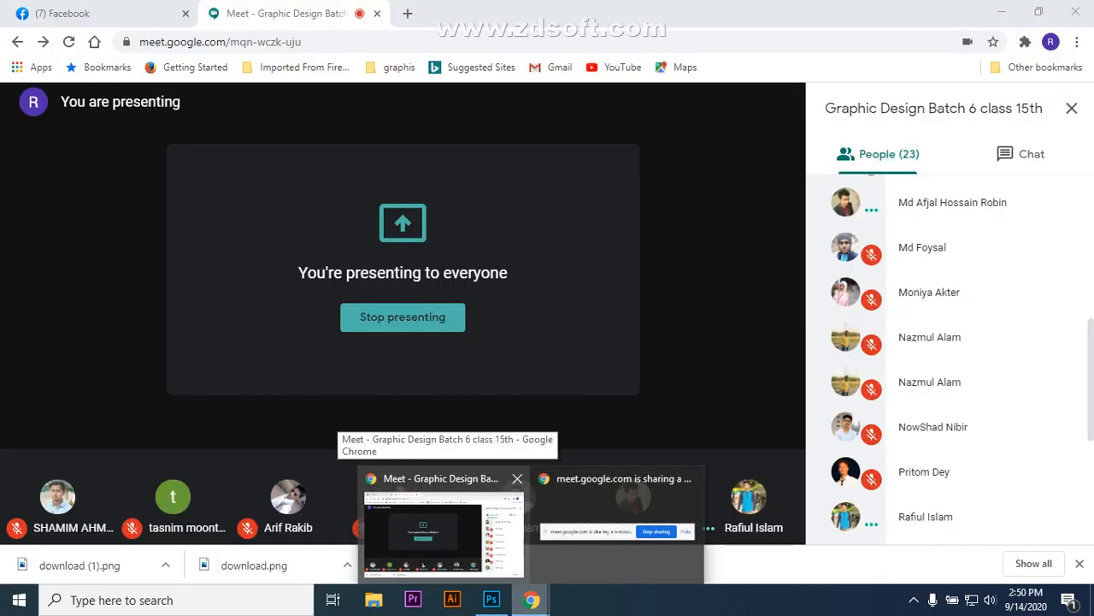
{"action": "left_click", "coordinate": [440, 530]}
{"action": "left_click", "coordinate": [408, 13]}
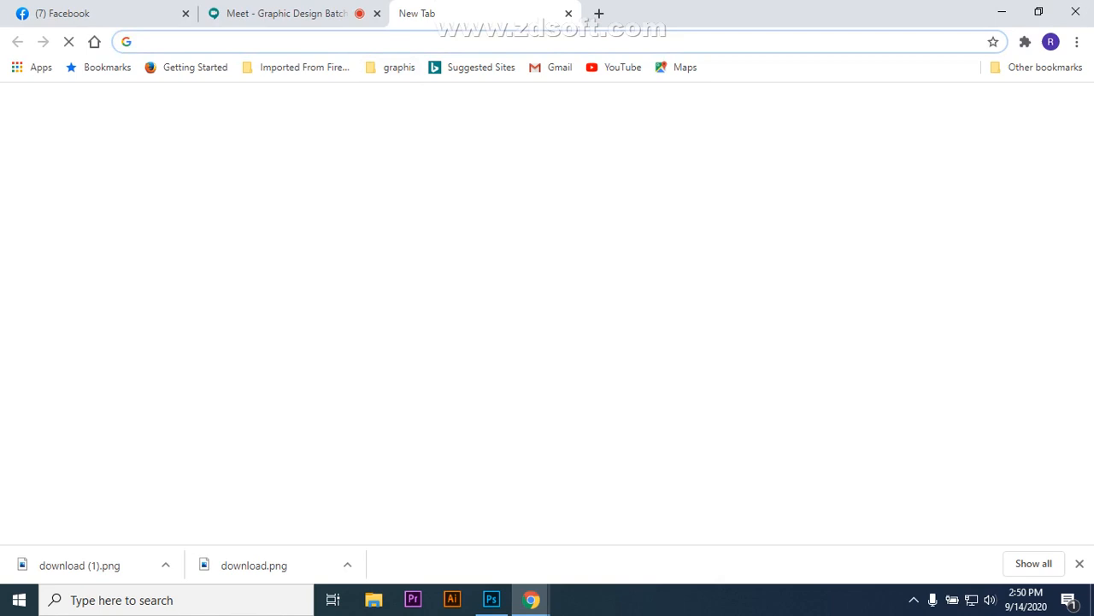
{"action": "left_click", "coordinate": [384, 41]}
{"action": "type", "text": "t"}
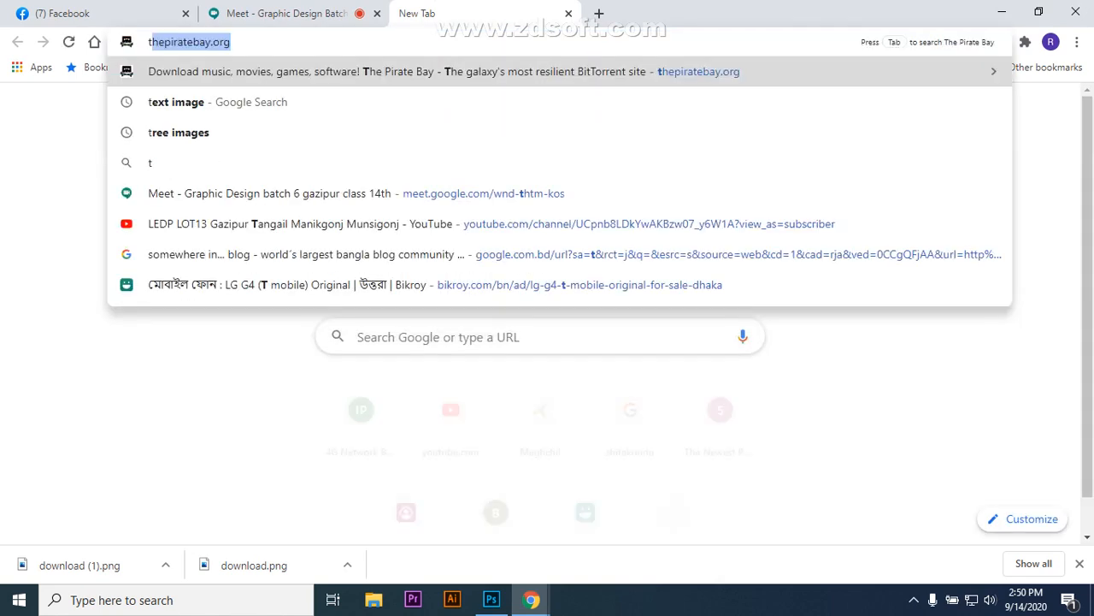
{"action": "type", "text": "ypography"}
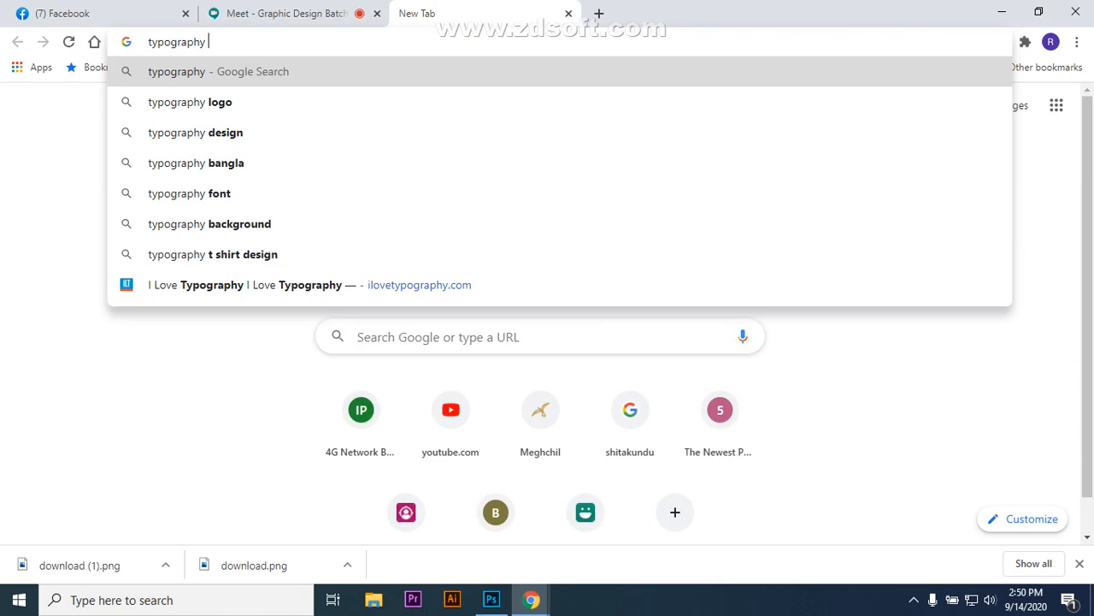
{"action": "key", "text": "Return"}
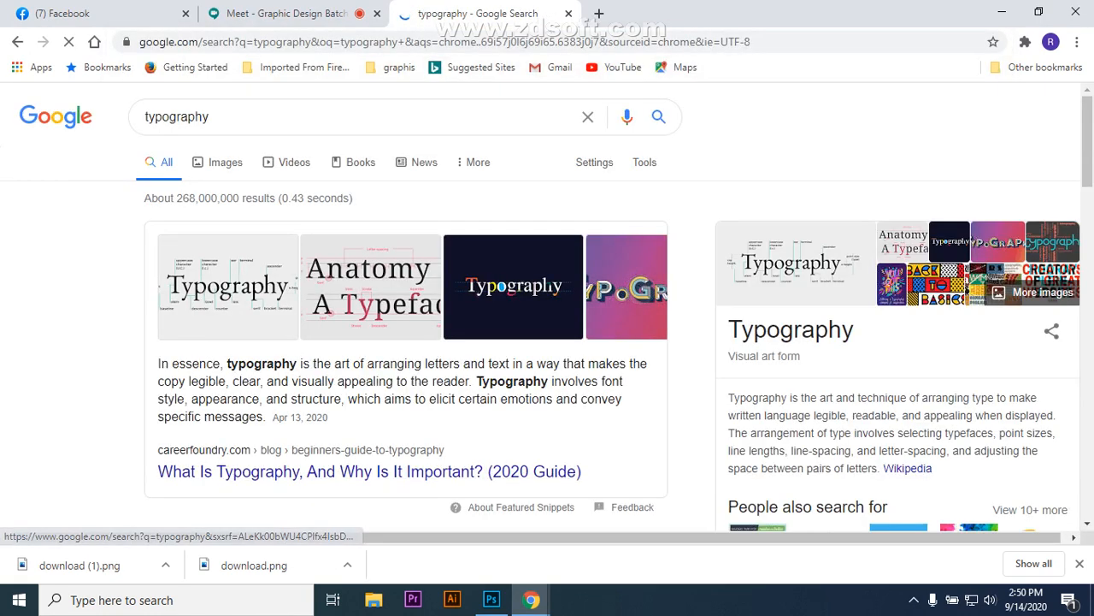
{"action": "left_click", "coordinate": [225, 162]}
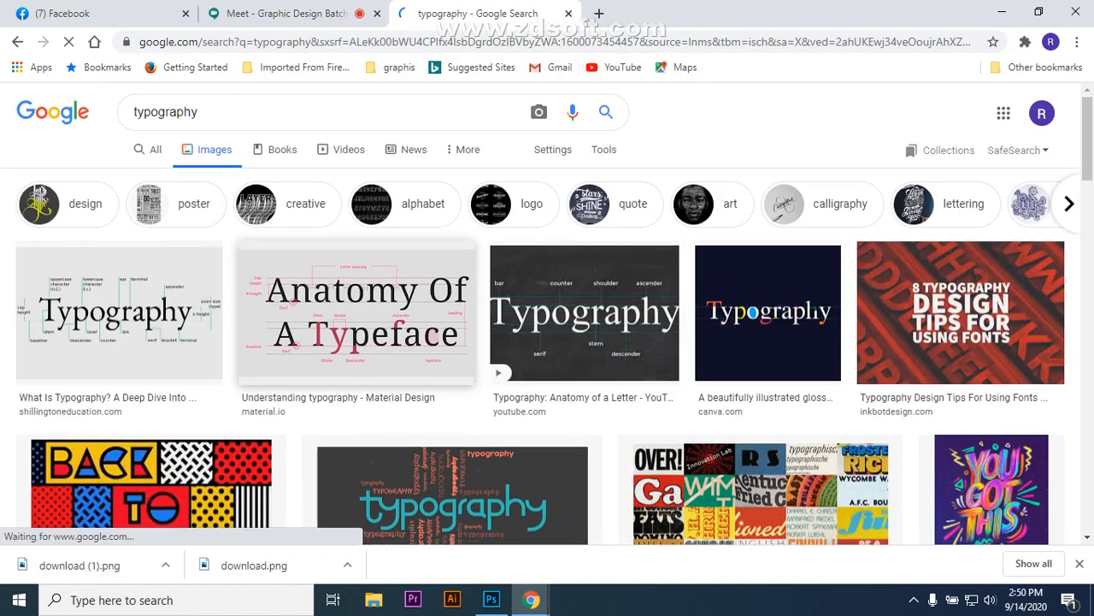
- Open the teal TYPOGRAPHY picture from the image results in its own tab and copy the image
{"action": "scroll", "coordinate": [359, 324], "scroll_direction": "down", "scroll_amount": 6}
{"action": "scroll", "coordinate": [342, 325], "scroll_direction": "down", "scroll_amount": 3}
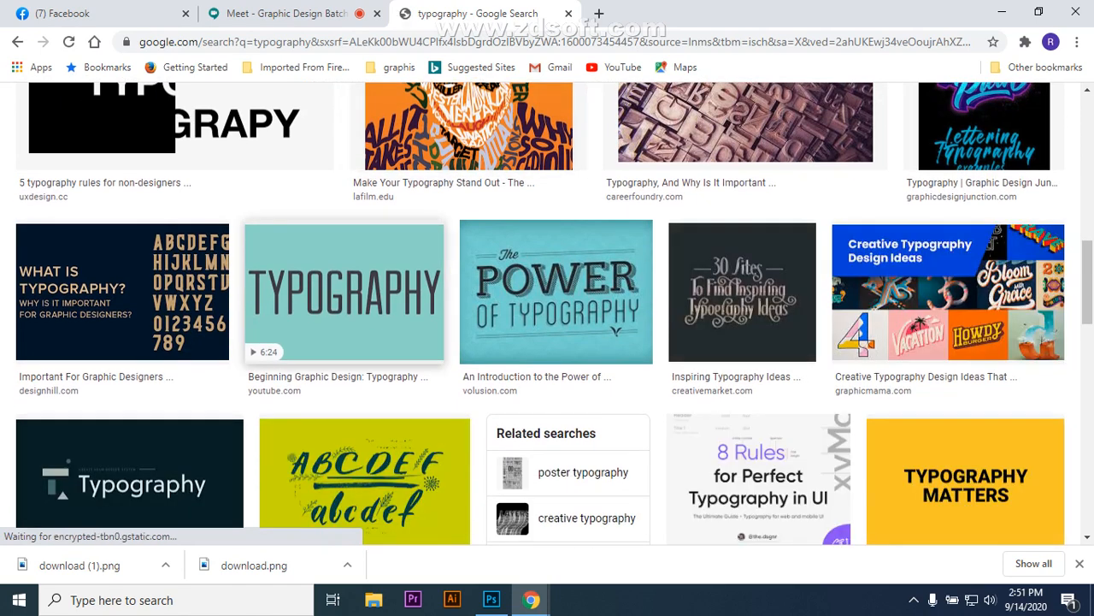
{"action": "right_click", "coordinate": [342, 299]}
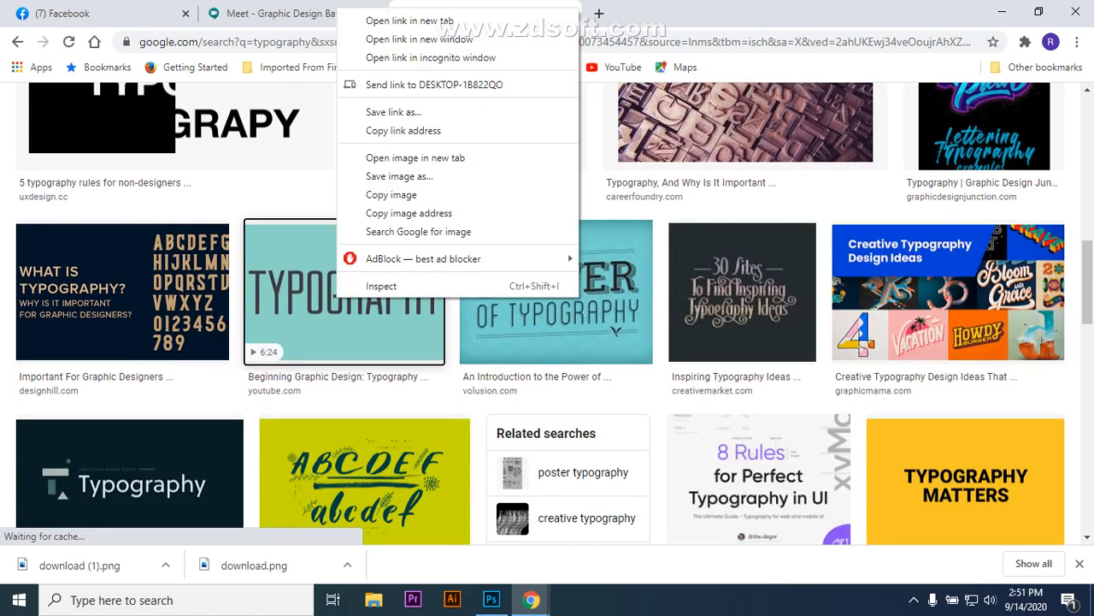
{"action": "left_click", "coordinate": [389, 17]}
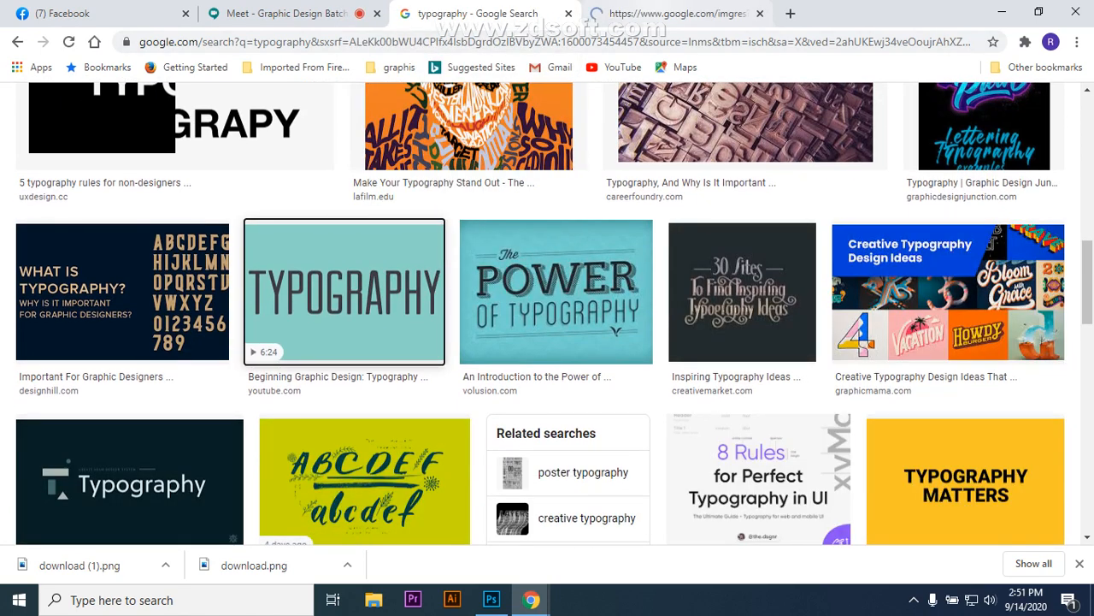
{"action": "left_click", "coordinate": [670, 13]}
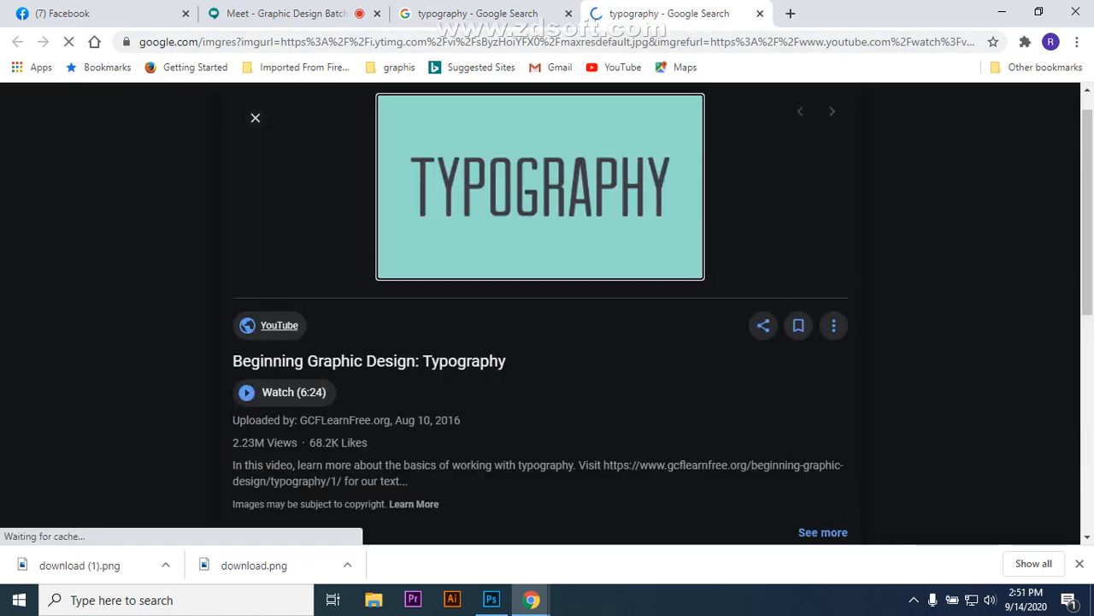
{"action": "right_click", "coordinate": [537, 205]}
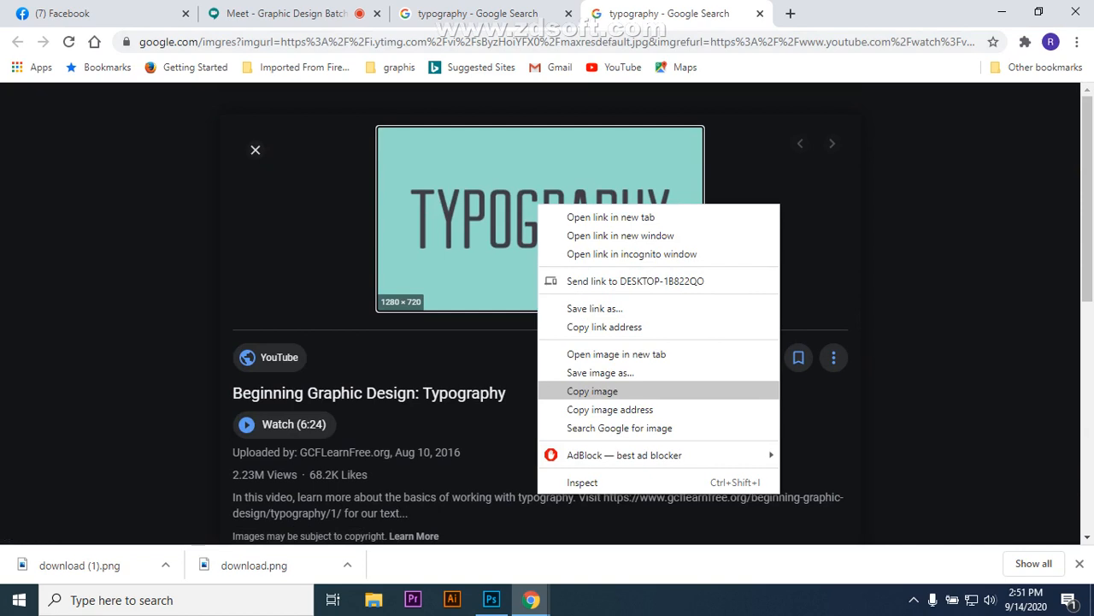
{"action": "left_click", "coordinate": [592, 390]}
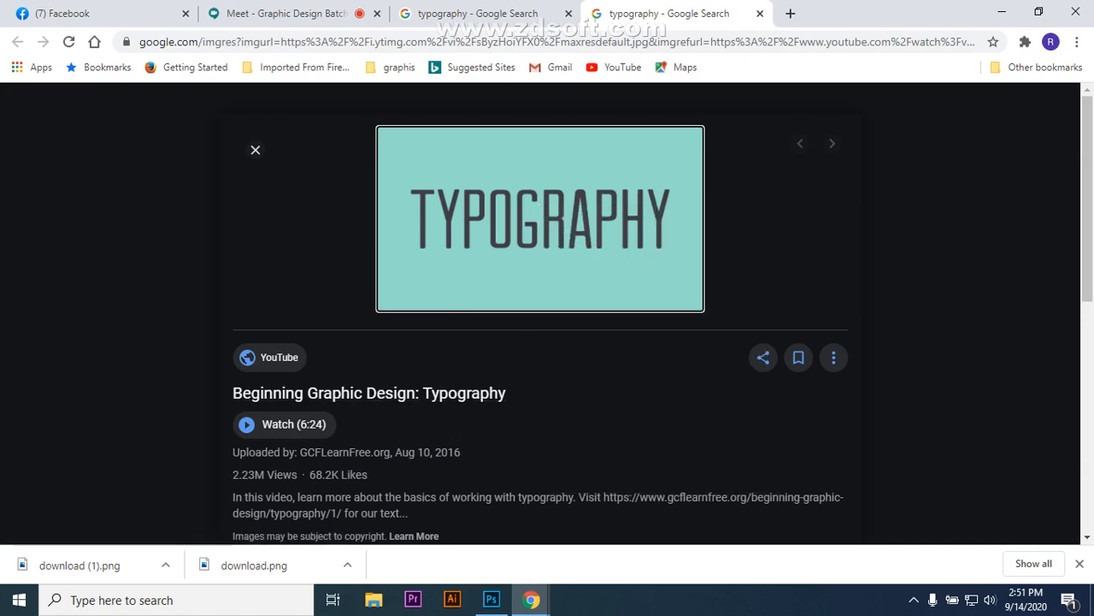
- Return to Photoshop, add two new empty layers to the tree document and hide Layer 2 and Layer 1
{"action": "left_click", "coordinate": [492, 600]}
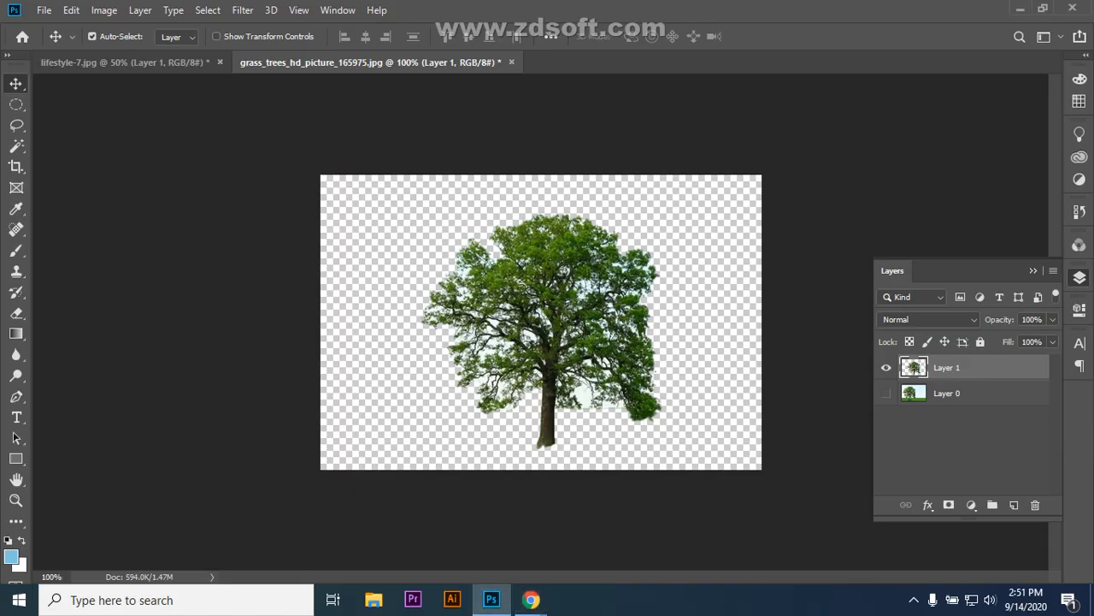
{"action": "left_click", "coordinate": [1014, 505]}
{"action": "left_click", "coordinate": [1014, 505]}
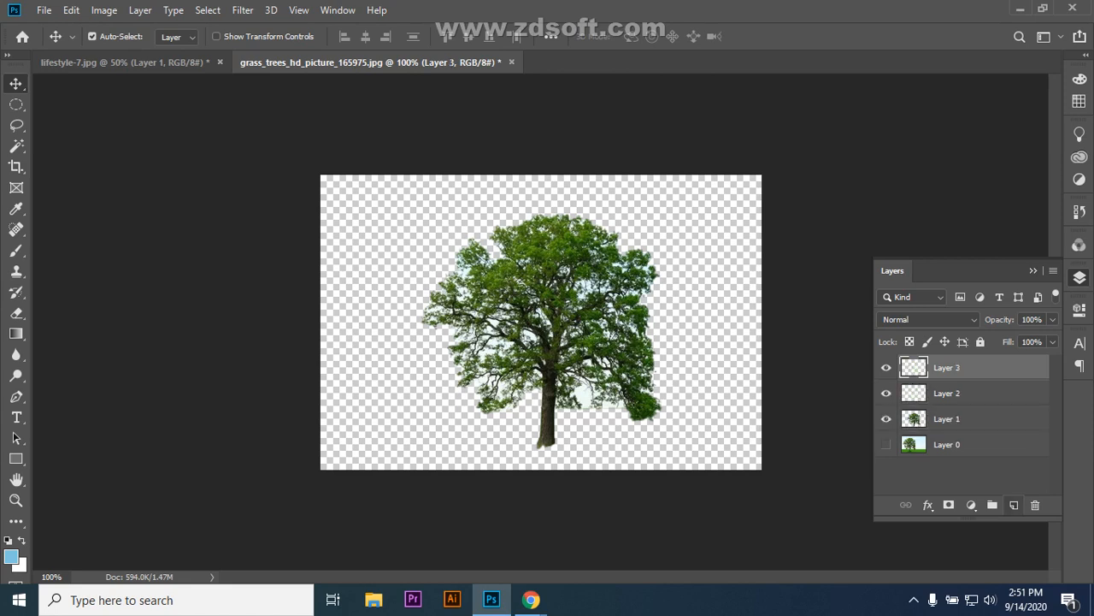
{"action": "left_click", "coordinate": [886, 392]}
{"action": "left_click", "coordinate": [886, 418]}
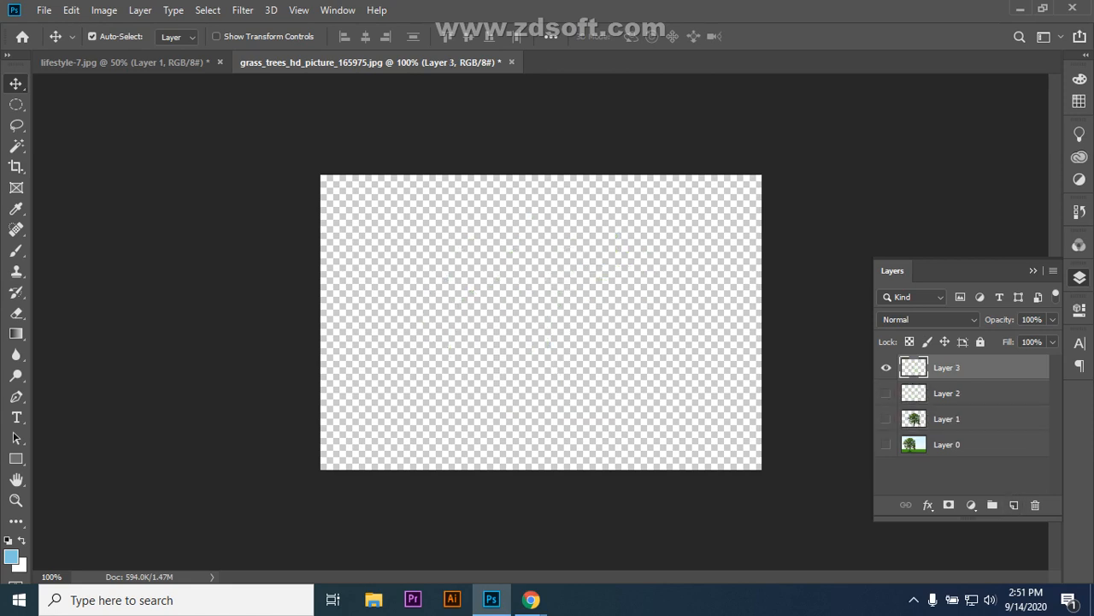
- Paste the copied TYPOGRAPHY picture onto Layer 3 and move it until the letters GRAPH fill the canvas
{"action": "key", "text": "ctrl"}
{"action": "key", "text": "ctrl+v"}
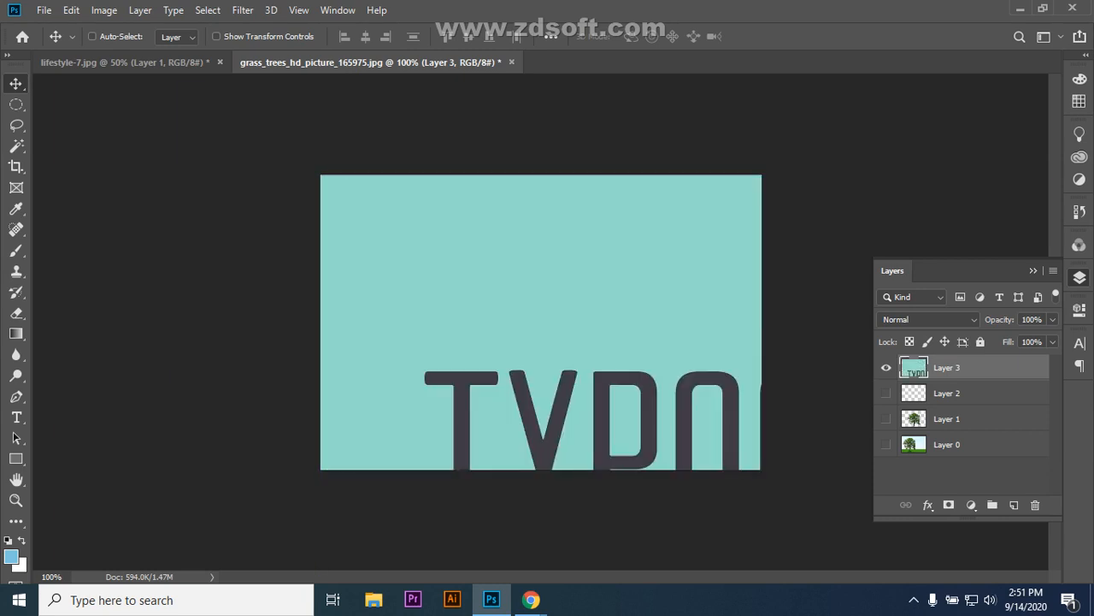
{"action": "left_click_drag", "start_coordinate": [619, 410], "coordinate": [548, 261]}
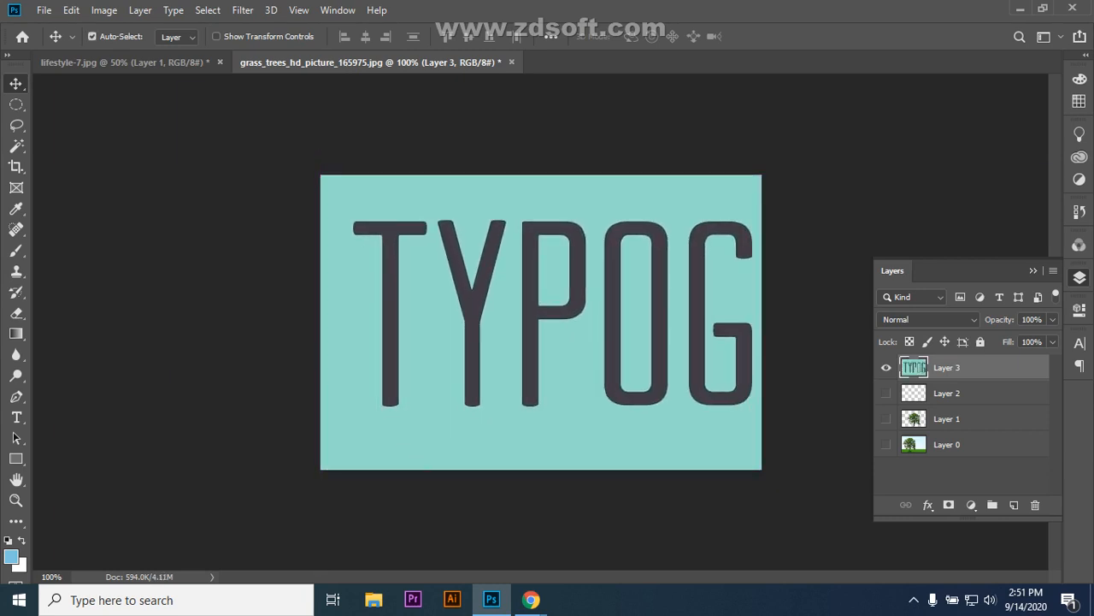
{"action": "left_click_drag", "start_coordinate": [619, 341], "coordinate": [599, 359]}
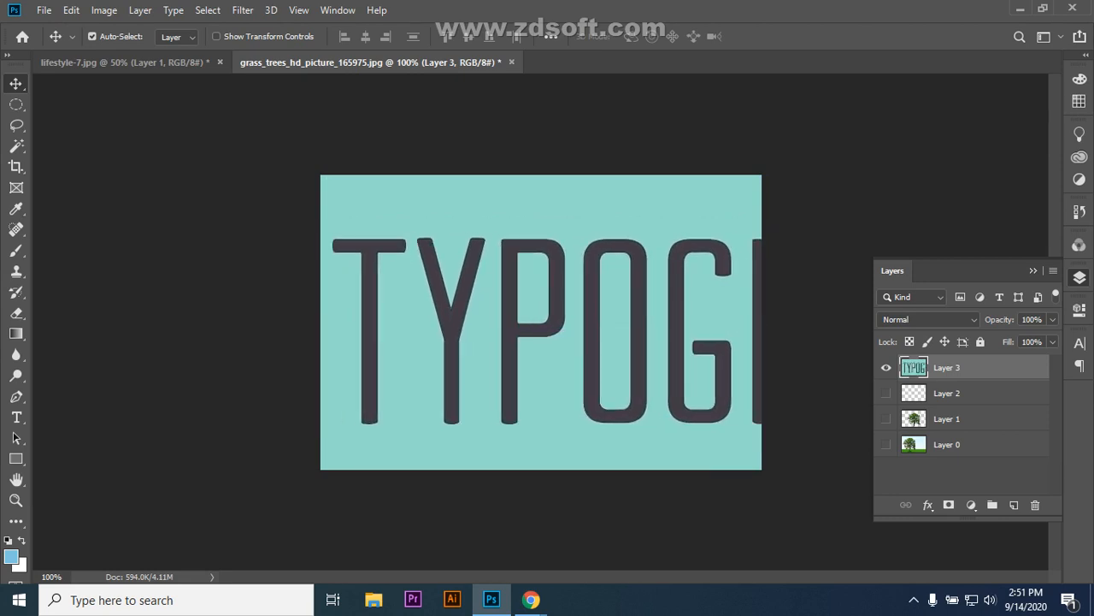
{"action": "left_click_drag", "start_coordinate": [543, 304], "coordinate": [411, 272]}
{"action": "left_click_drag", "start_coordinate": [668, 270], "coordinate": [489, 287]}
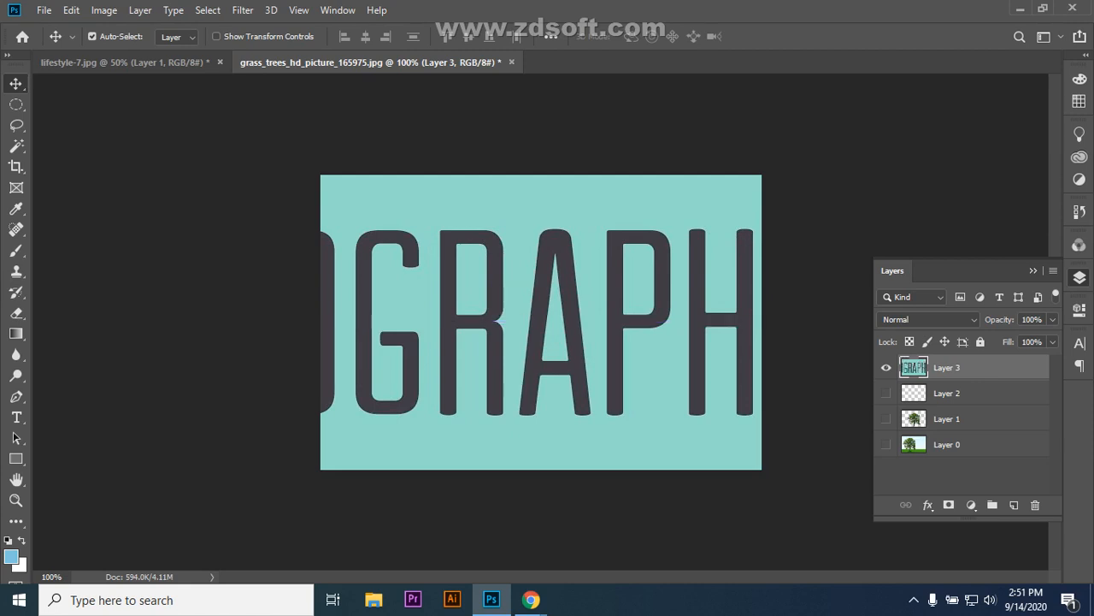
{"action": "mouse_move", "coordinate": [433, 258]}
{"action": "left_mouse_down"}
{"action": "mouse_move", "coordinate": [447, 271]}
{"action": "mouse_move", "coordinate": [551, 287]}
{"action": "mouse_move", "coordinate": [441, 292]}
{"action": "mouse_move", "coordinate": [428, 279]}
{"action": "mouse_move", "coordinate": [436, 274]}
{"action": "left_mouse_up"}
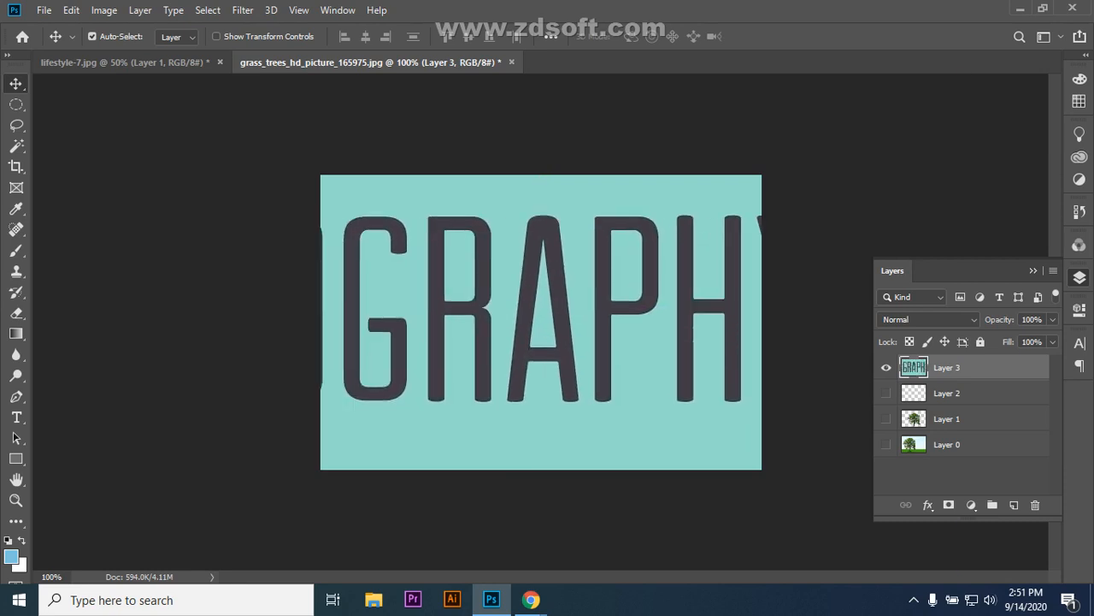
- Duplicate Layer 3 with the GRAPH letters and delete both the duplicate and the original Layer 3
{"action": "left_click_drag", "start_coordinate": [913, 367], "coordinate": [1014, 505]}
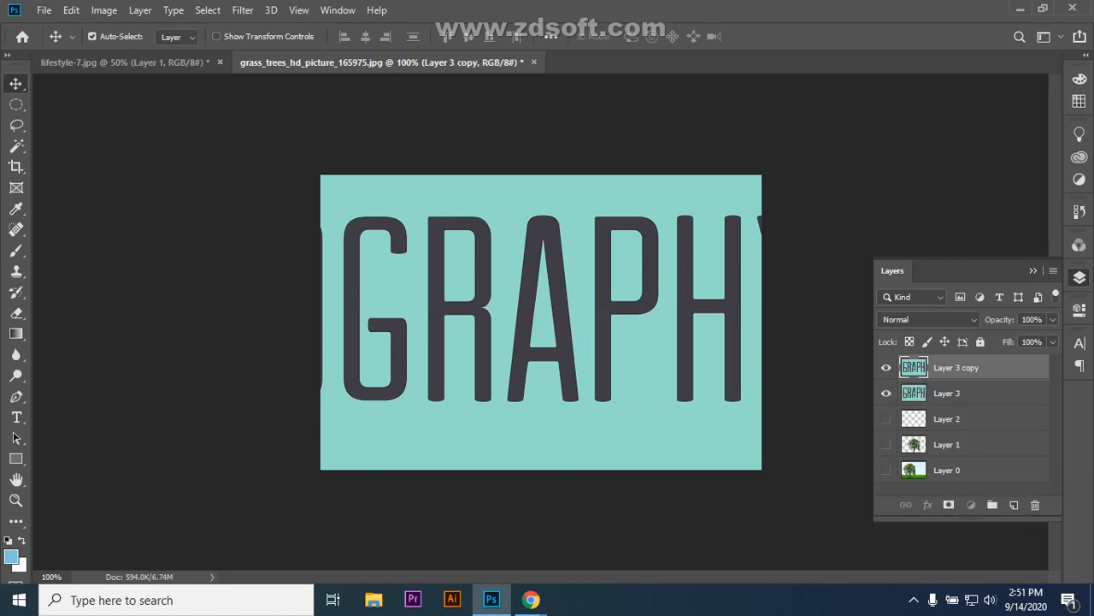
{"action": "left_click_drag", "start_coordinate": [913, 367], "coordinate": [1034, 504]}
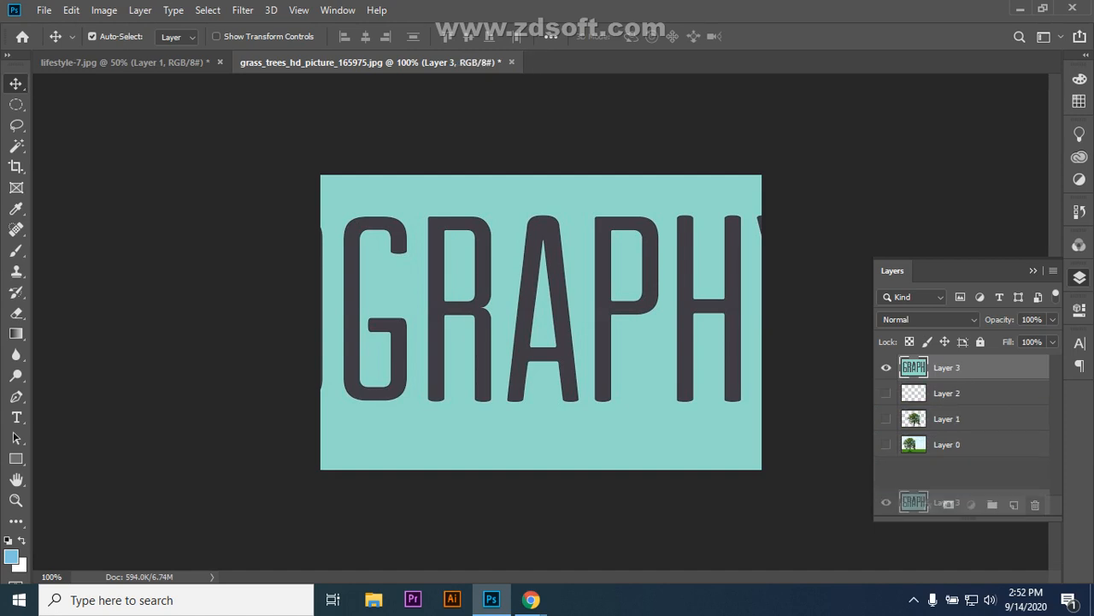
{"action": "left_click_drag", "start_coordinate": [914, 367], "coordinate": [1034, 505]}
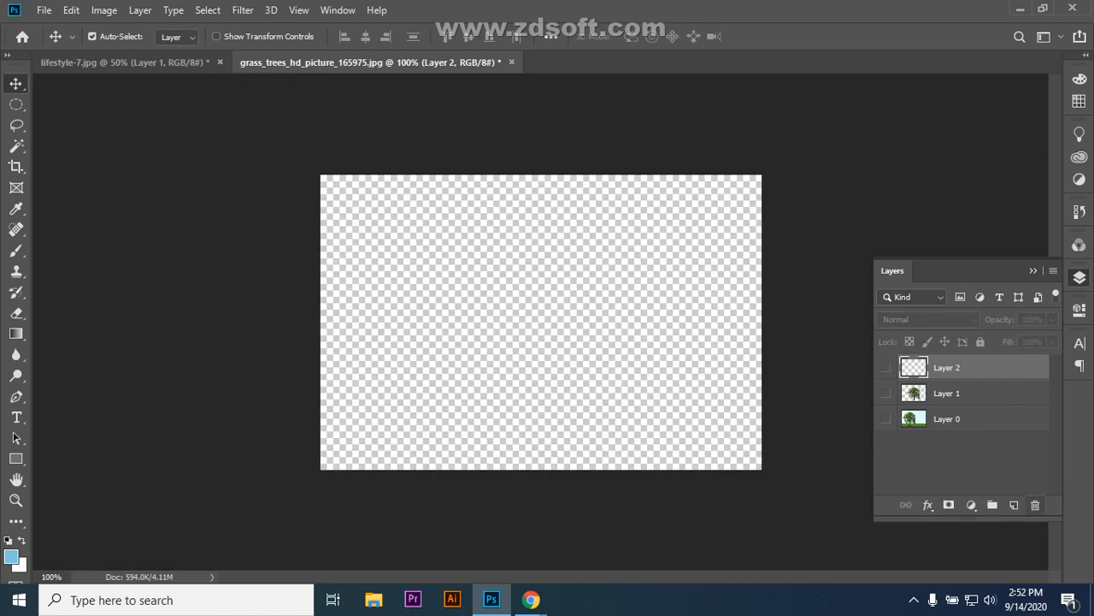
- Switch to Chrome and save the teal TYPOGRAPHY picture to the Desktop as the JPEG image maxresdefault
{"action": "mouse_move", "coordinate": [531, 598]}
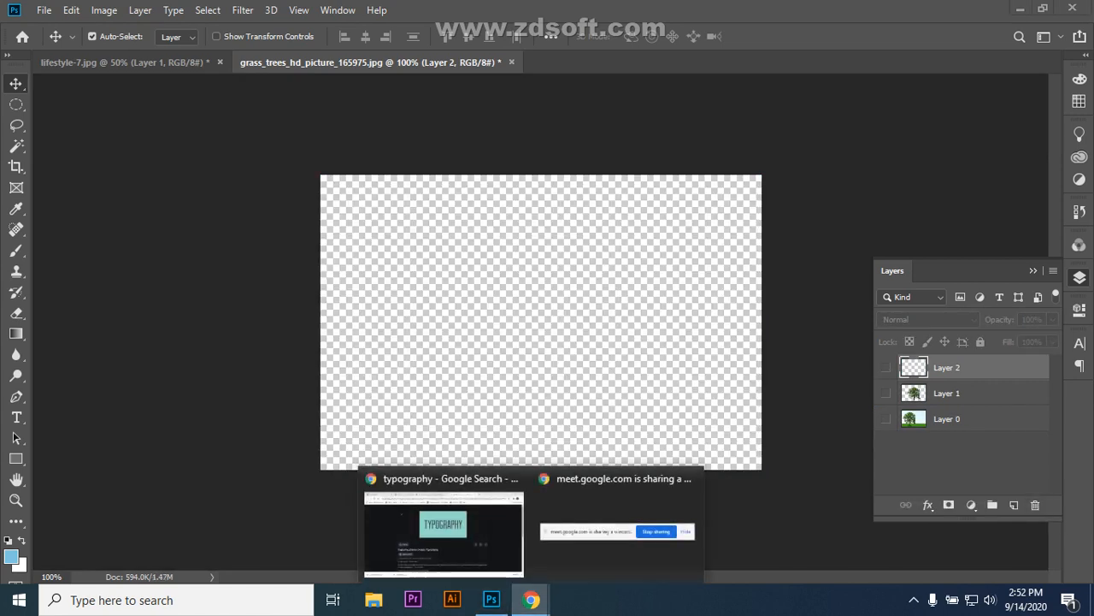
{"action": "left_click", "coordinate": [443, 532]}
{"action": "right_click", "coordinate": [497, 176]}
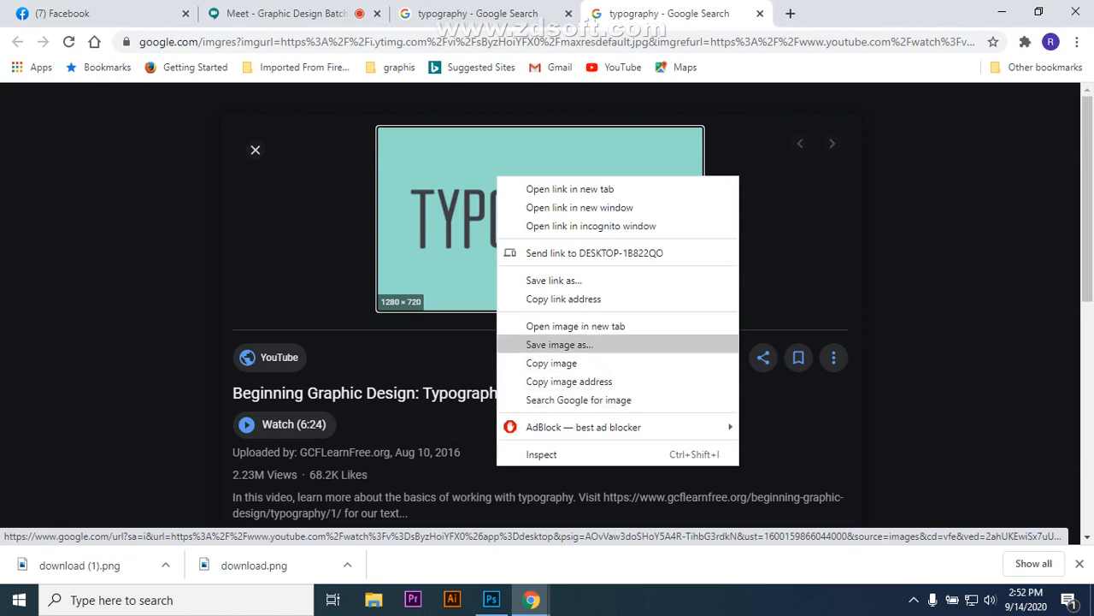
{"action": "left_click", "coordinate": [559, 343]}
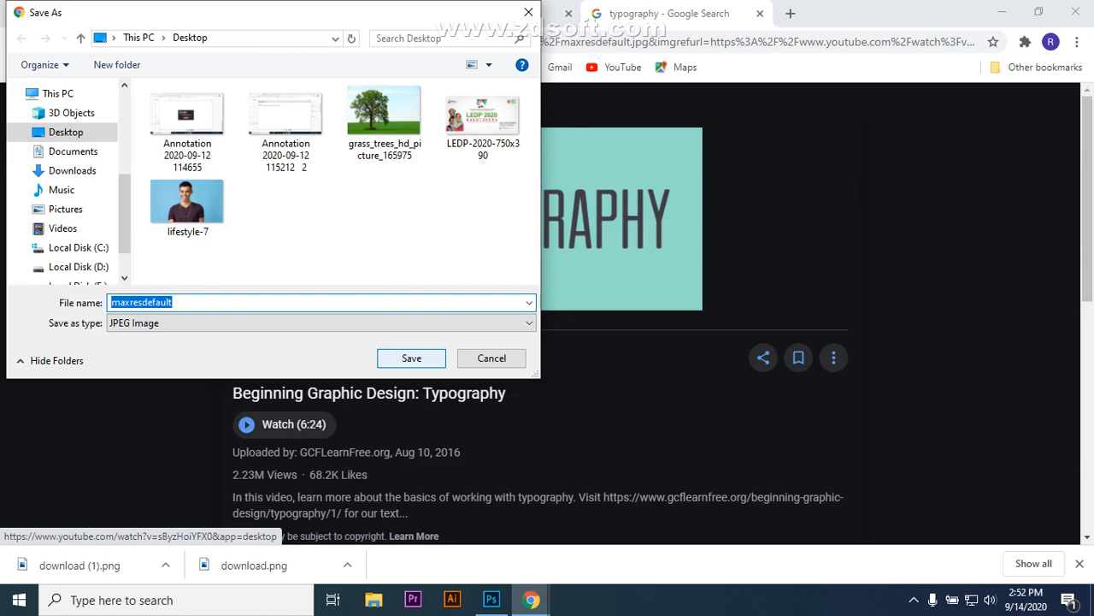
{"action": "key", "text": "Return"}
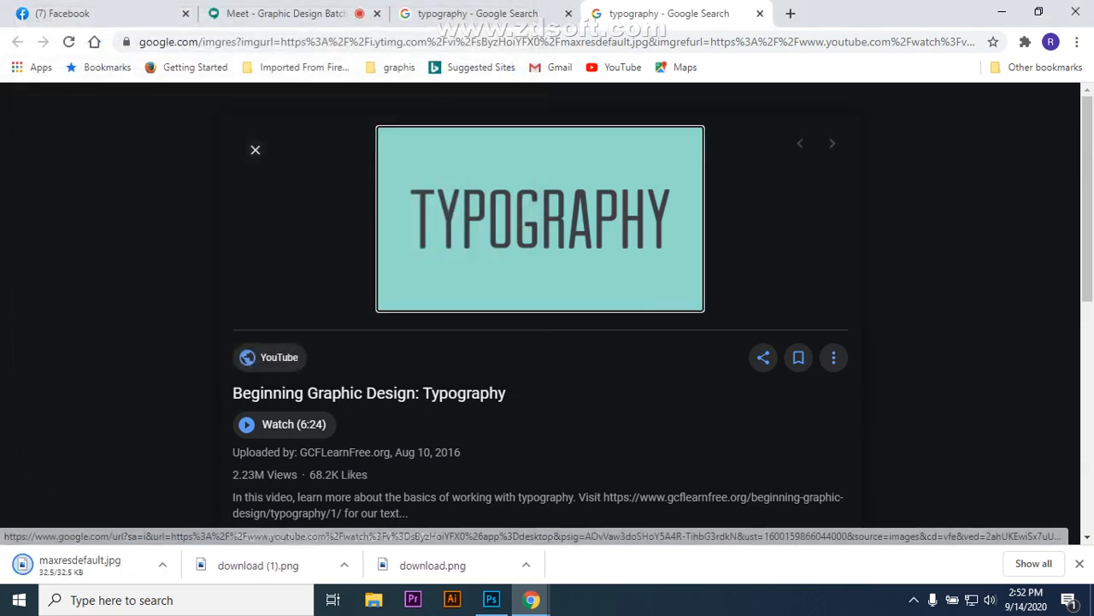
- Close the image preview page, switch to Photoshop and open the maxresdefault image from the Desktop
{"action": "key", "text": "ctrl+w"}
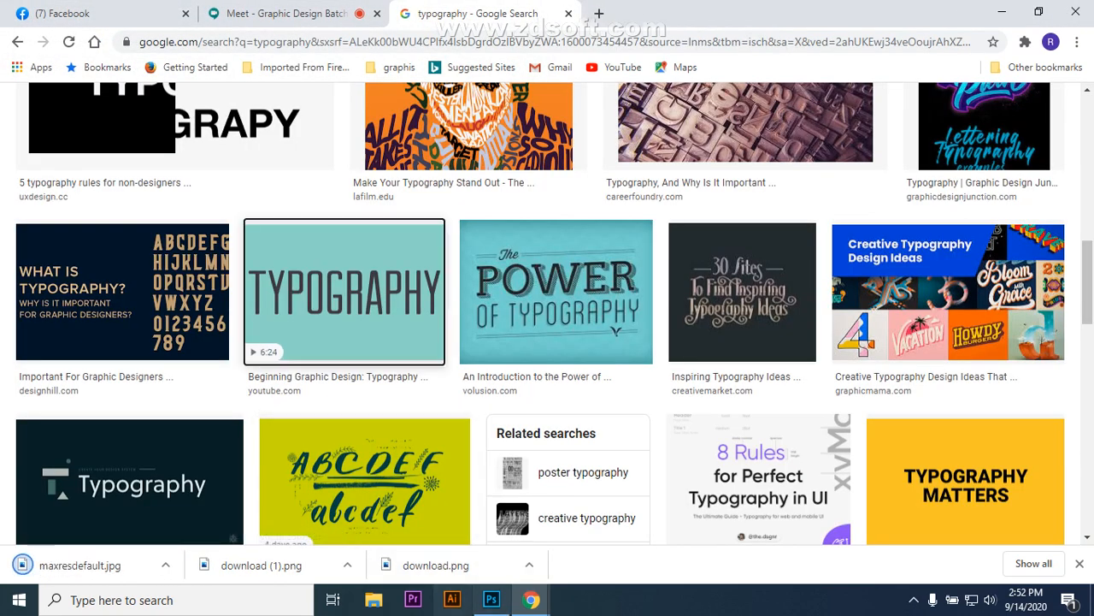
{"action": "left_click", "coordinate": [491, 598]}
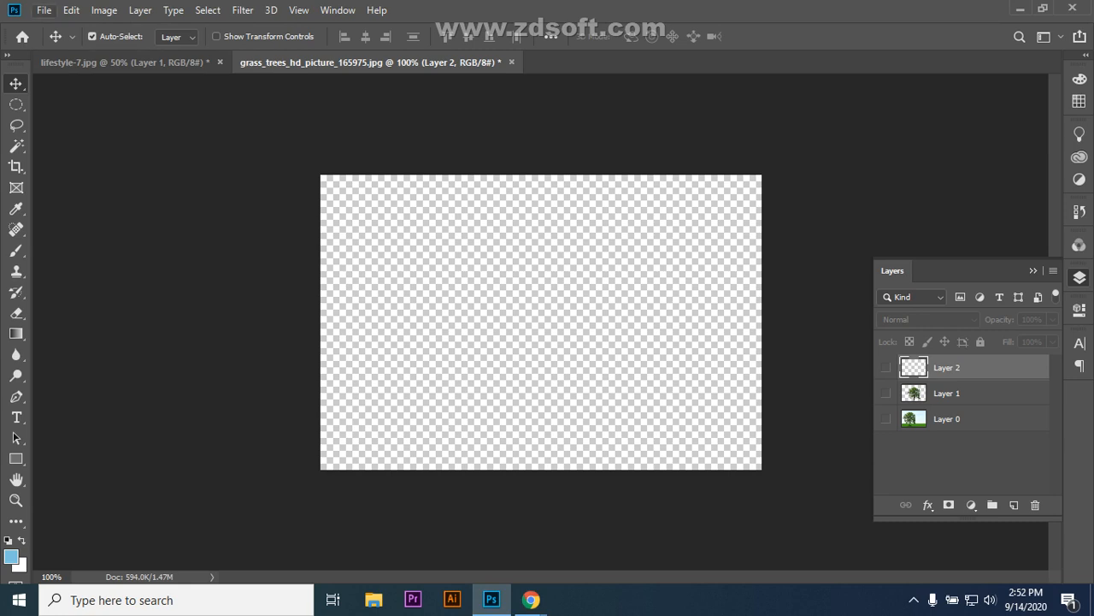
{"action": "left_click", "coordinate": [43, 9]}
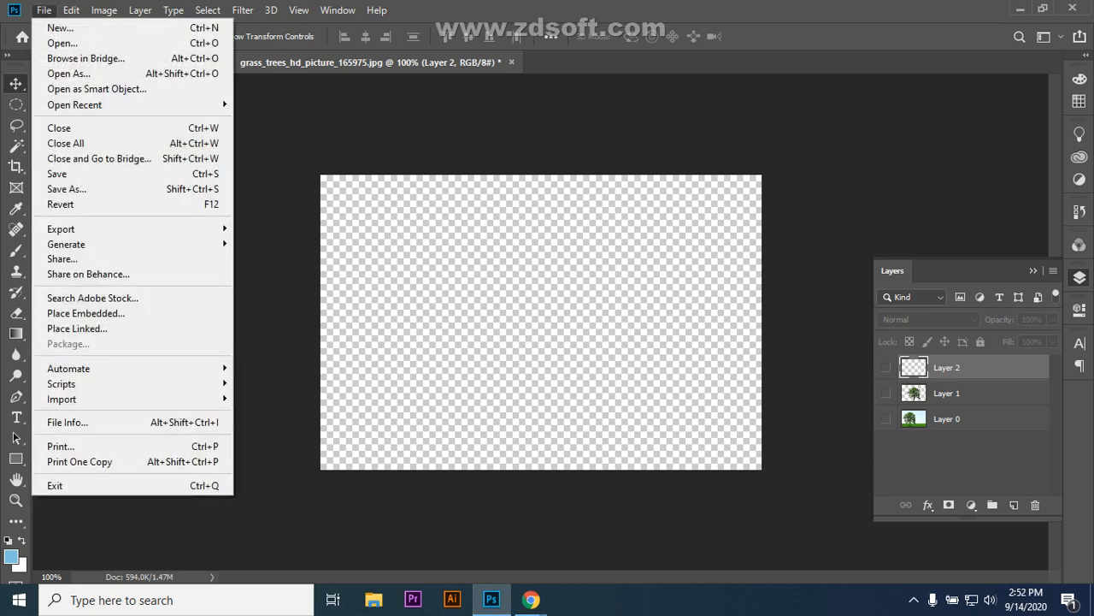
{"action": "left_click", "coordinate": [51, 41]}
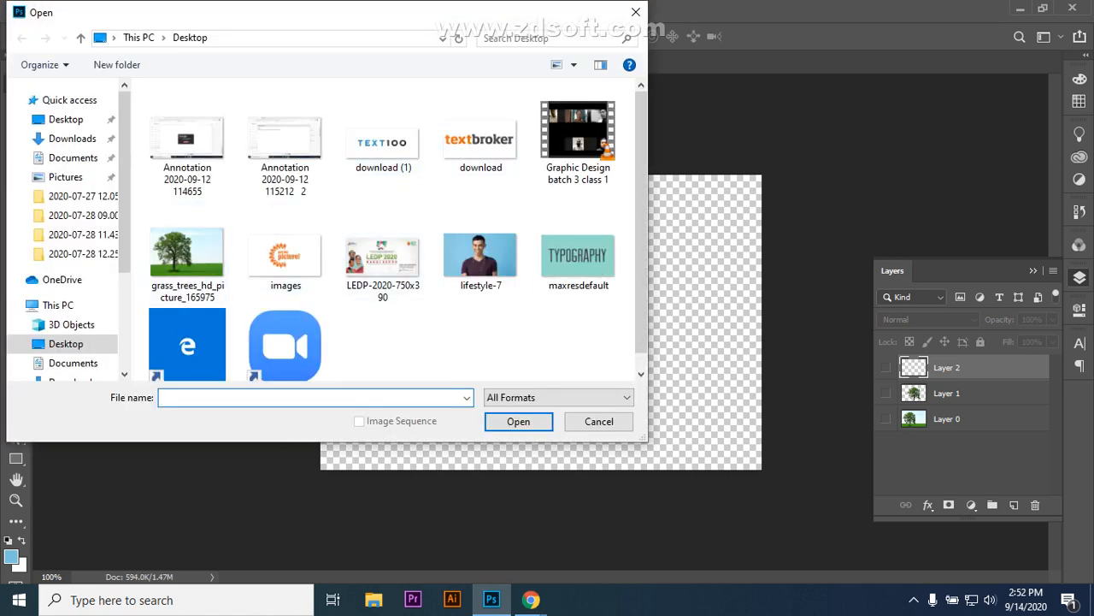
{"action": "left_click", "coordinate": [578, 255]}
{"action": "left_click", "coordinate": [518, 420]}
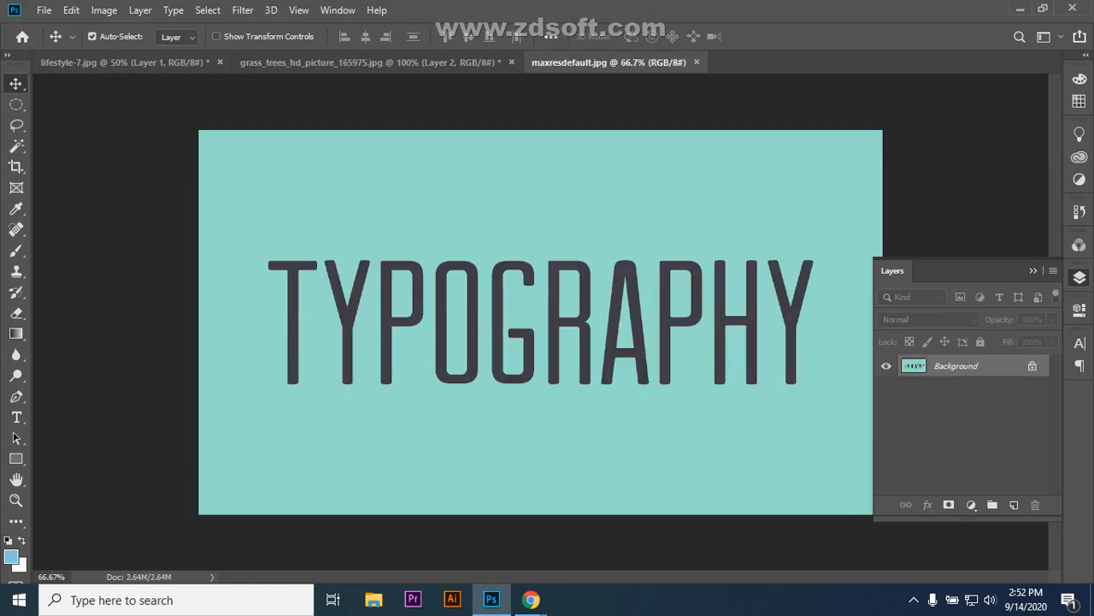
- Unlock the Background layer so it becomes a regular layer, leaving its blending options at their defaults
{"action": "left_click", "coordinate": [1032, 366]}
{"action": "double_click", "coordinate": [1032, 365]}
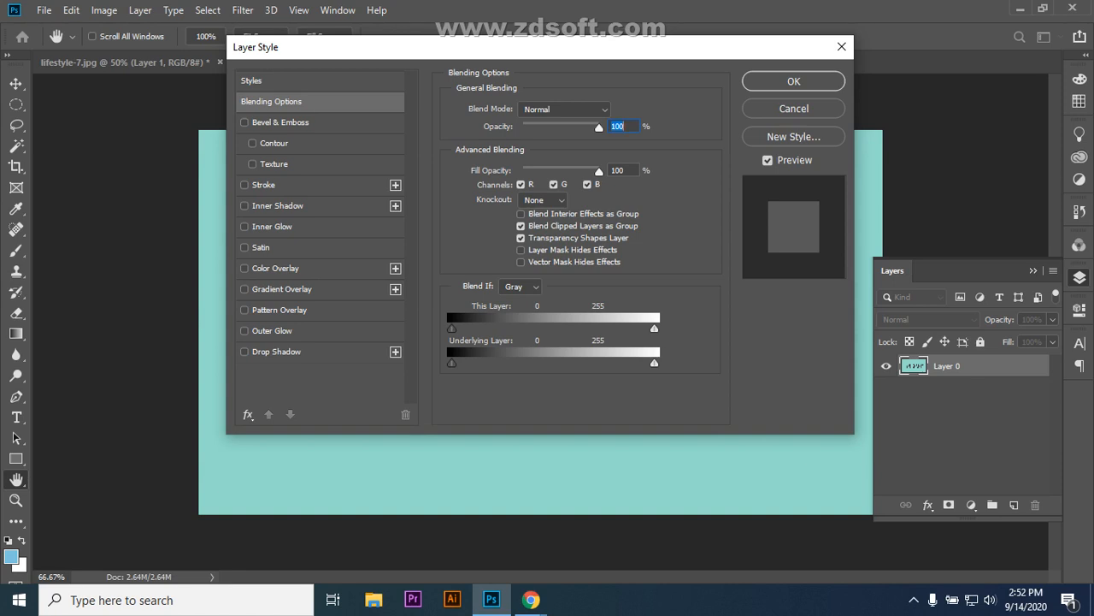
{"action": "key", "text": "Return"}
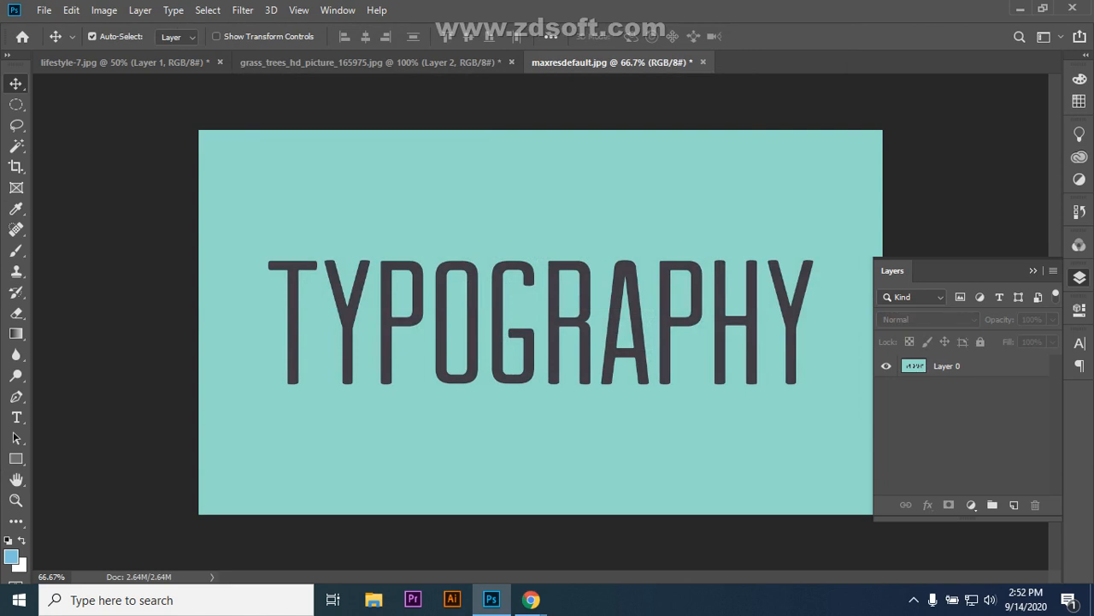
{"action": "left_click_drag", "start_coordinate": [966, 366], "coordinate": [1011, 385]}
- Duplicate Layer 0, lock the original layer completely, and make the copy the active layer
{"action": "left_click", "coordinate": [975, 366]}
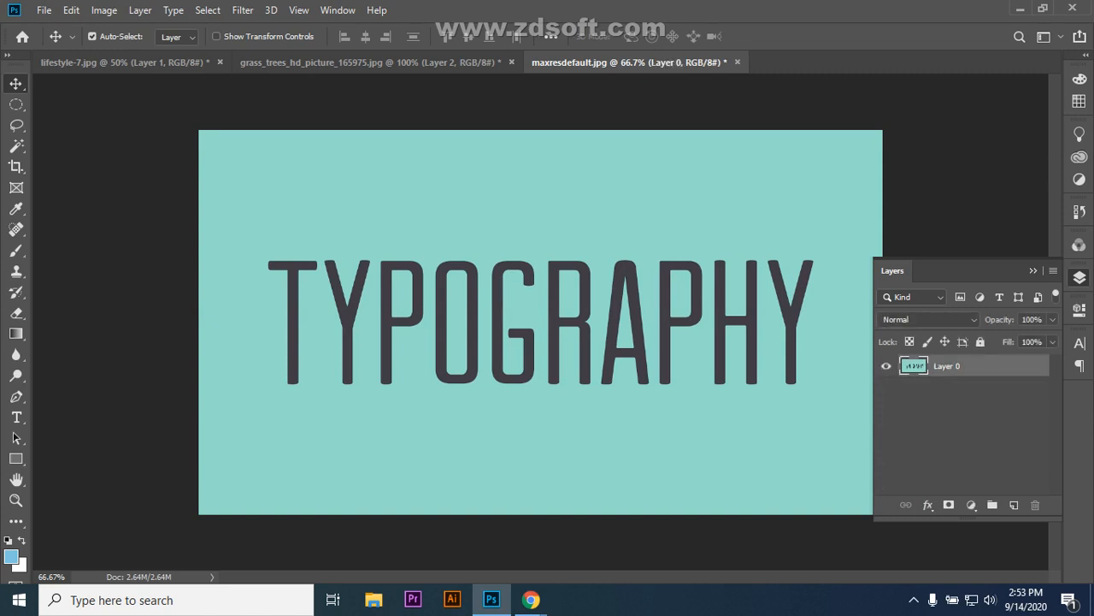
{"action": "key", "text": "ctrl+j"}
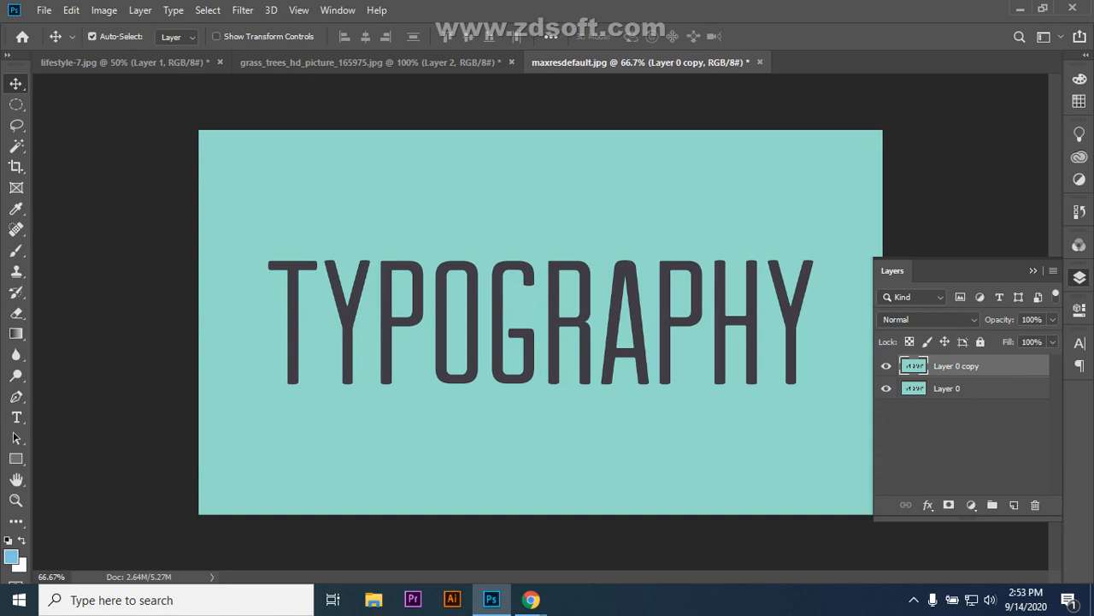
{"action": "left_click", "coordinate": [946, 388]}
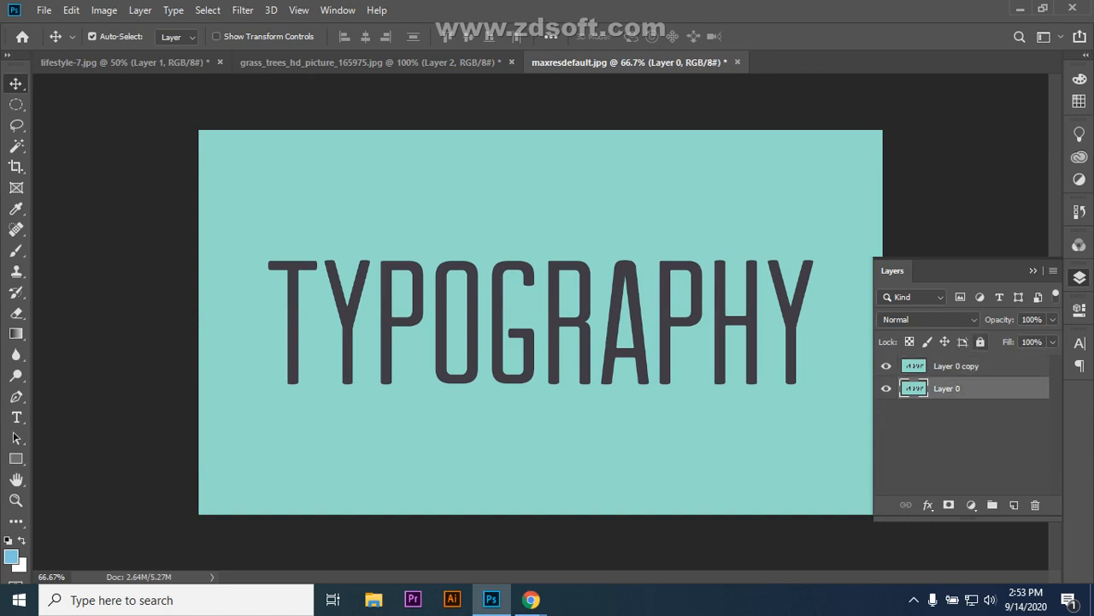
{"action": "left_click", "coordinate": [981, 341]}
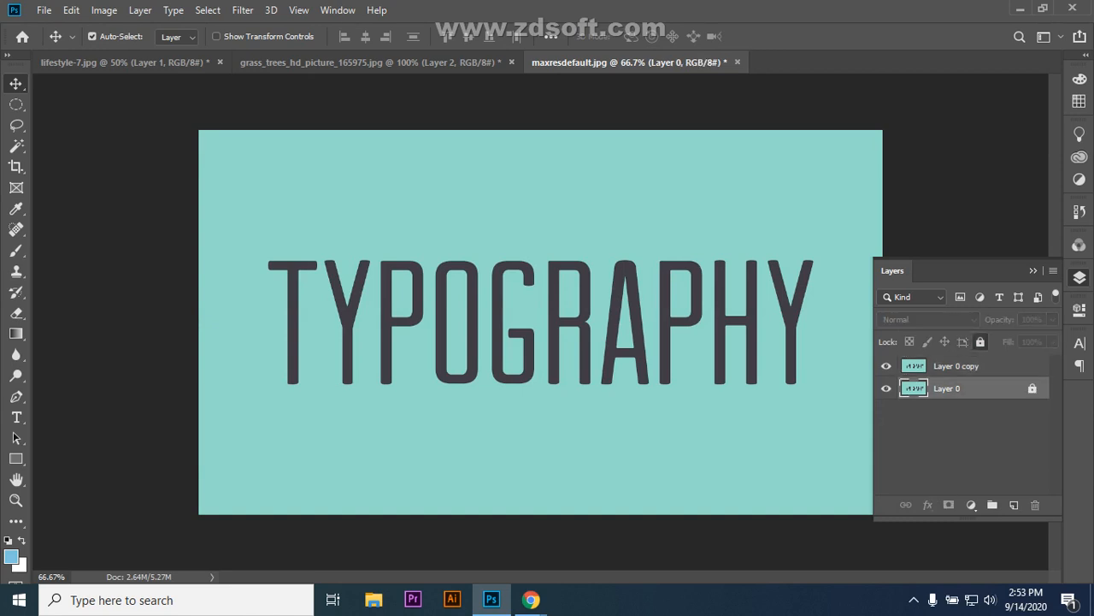
{"action": "left_click", "coordinate": [956, 365]}
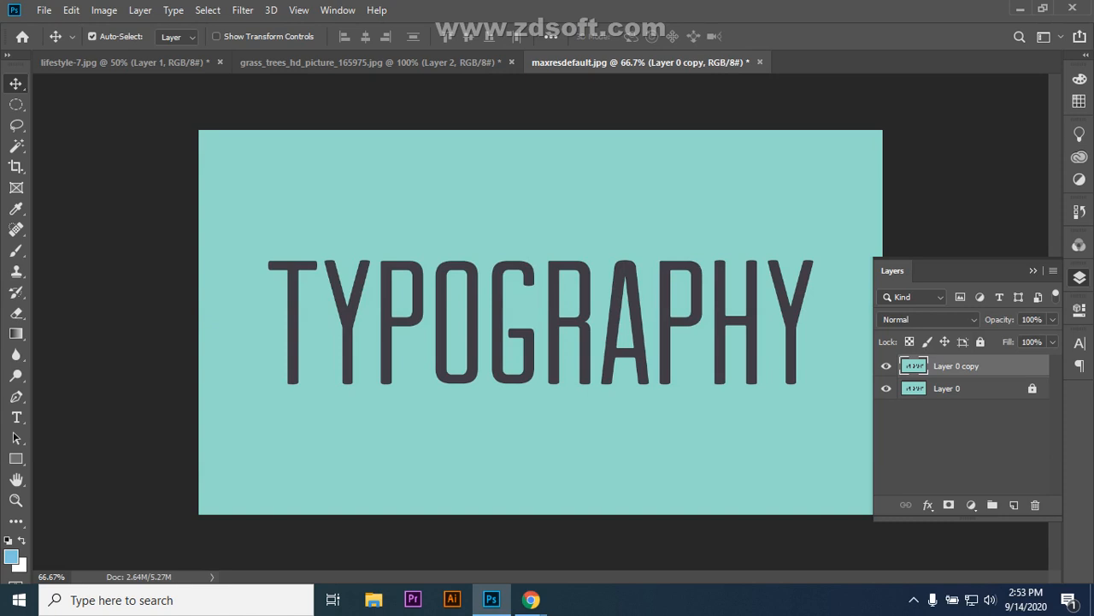
{"action": "mouse_move", "coordinate": [448, 330]}
{"action": "left_mouse_down"}
{"action": "mouse_move", "coordinate": [422, 330]}
{"action": "mouse_move", "coordinate": [448, 326]}
{"action": "left_mouse_up"}
- Switch to Google Meet, admit the waiting participant to the meeting, and bring up the screen recorder's controls
{"action": "left_click", "coordinate": [531, 599]}
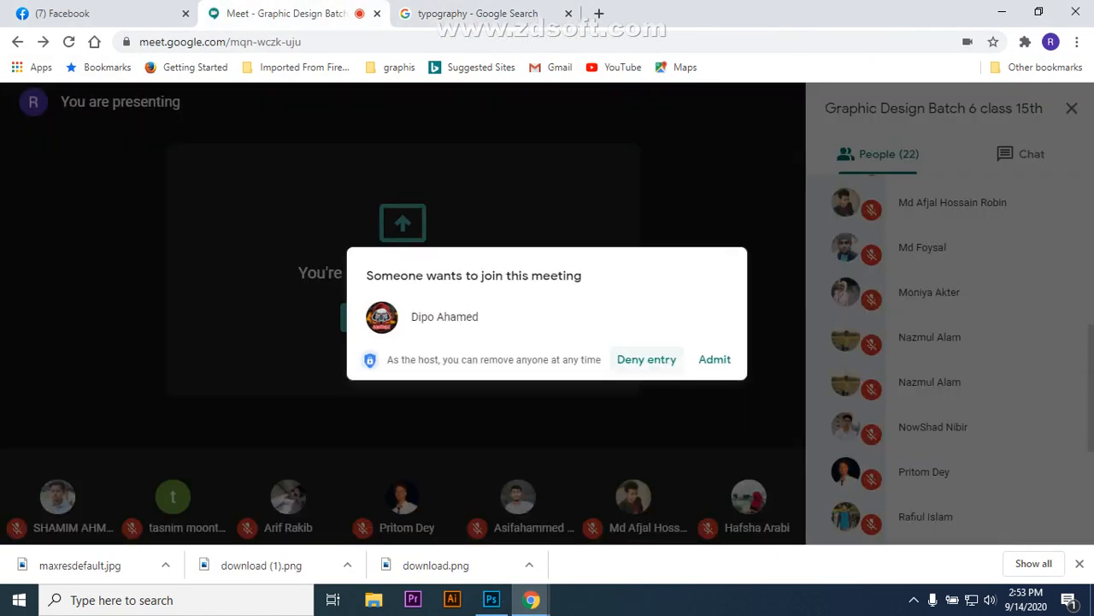
{"action": "left_click", "coordinate": [715, 359]}
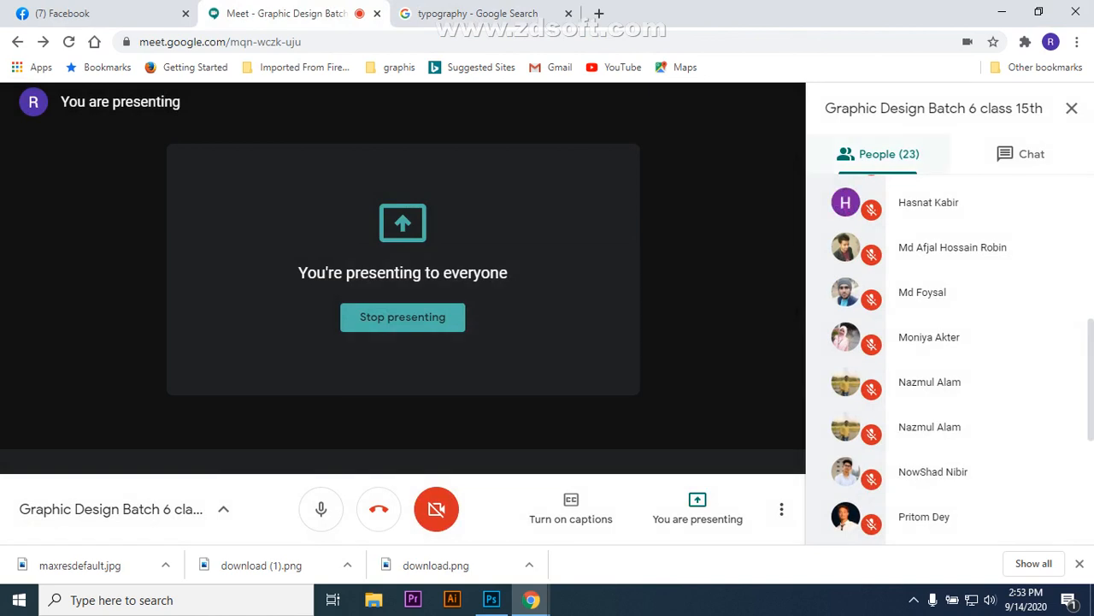
{"action": "left_click", "coordinate": [914, 599]}
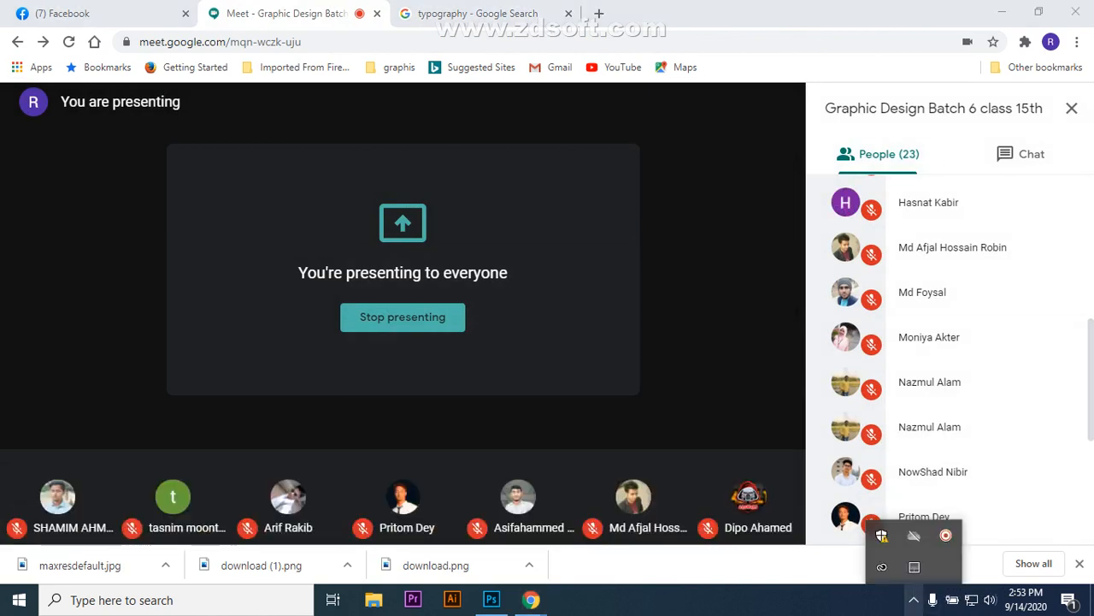
{"action": "left_click", "coordinate": [946, 536]}
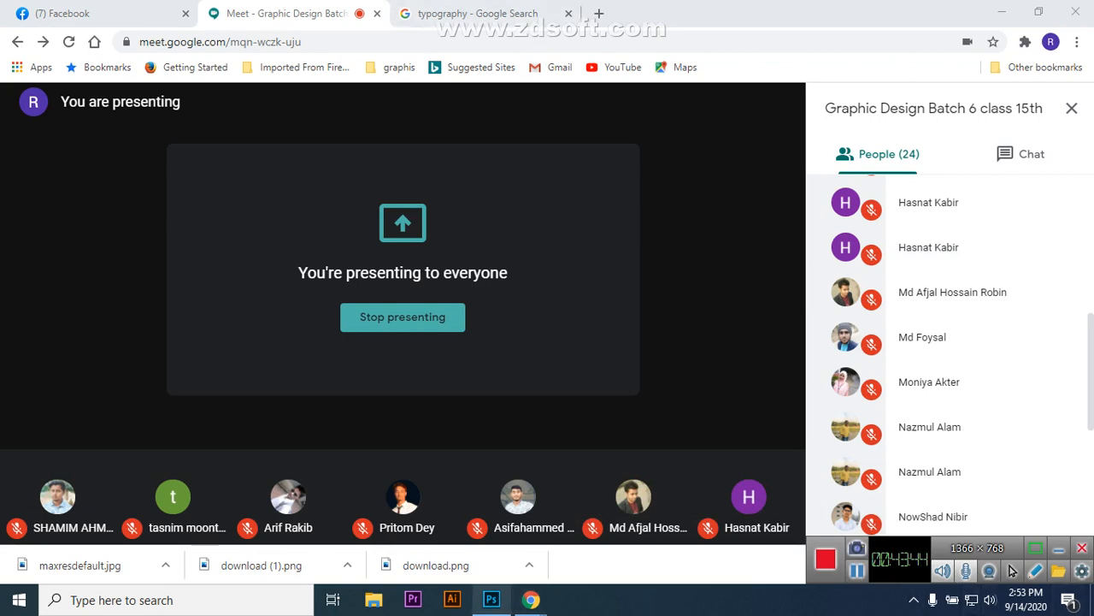
- Return to the Google Meet window and admit the next person waiting to join
{"action": "left_click", "coordinate": [491, 600]}
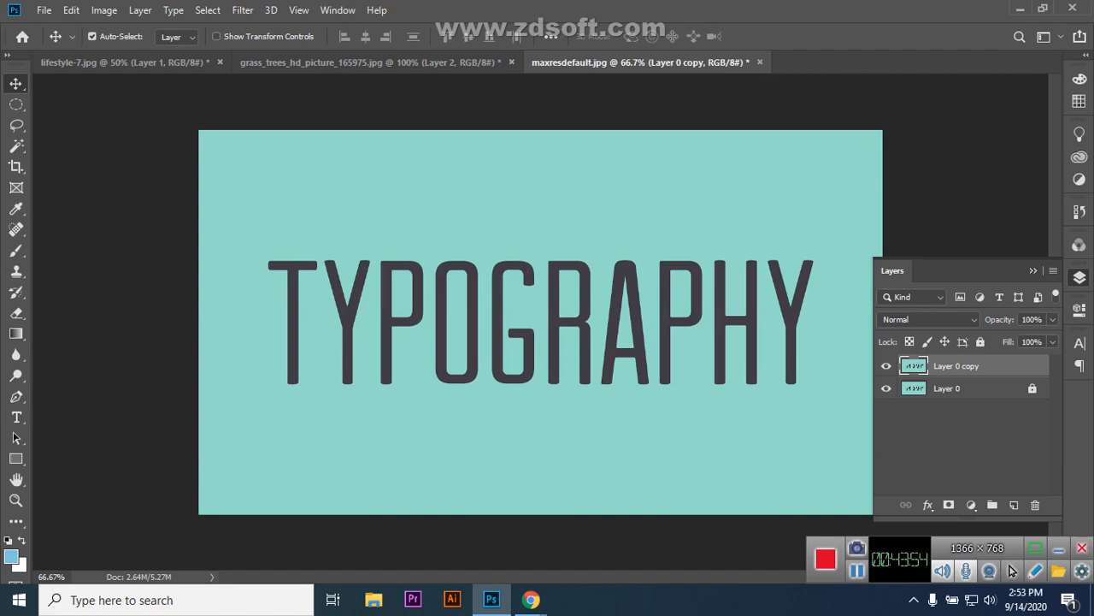
{"action": "left_click", "coordinate": [531, 600]}
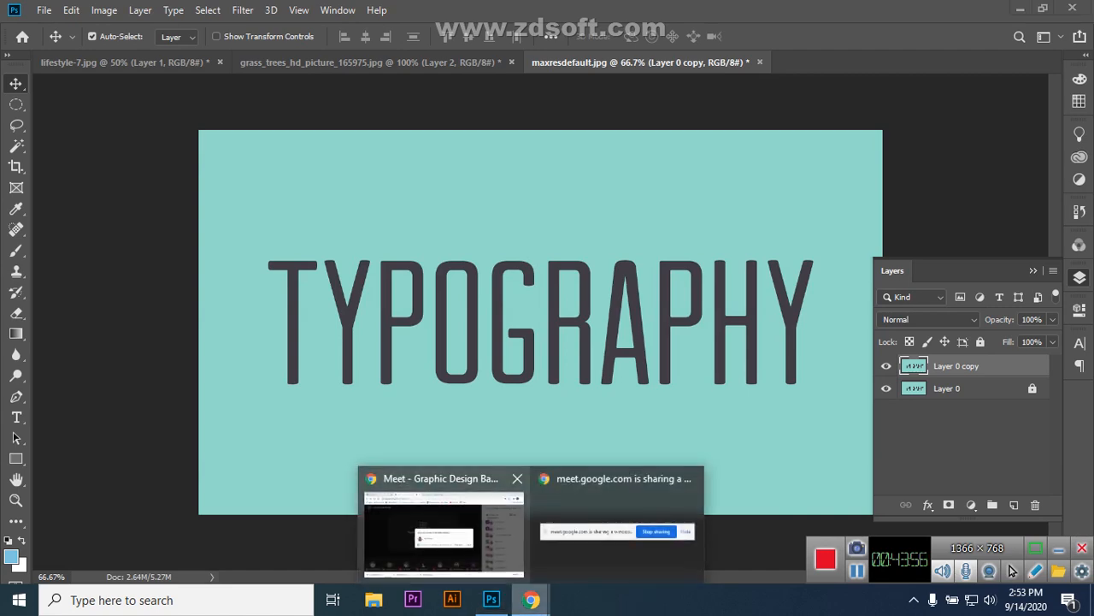
{"action": "left_click", "coordinate": [441, 530]}
{"action": "left_click", "coordinate": [715, 360]}
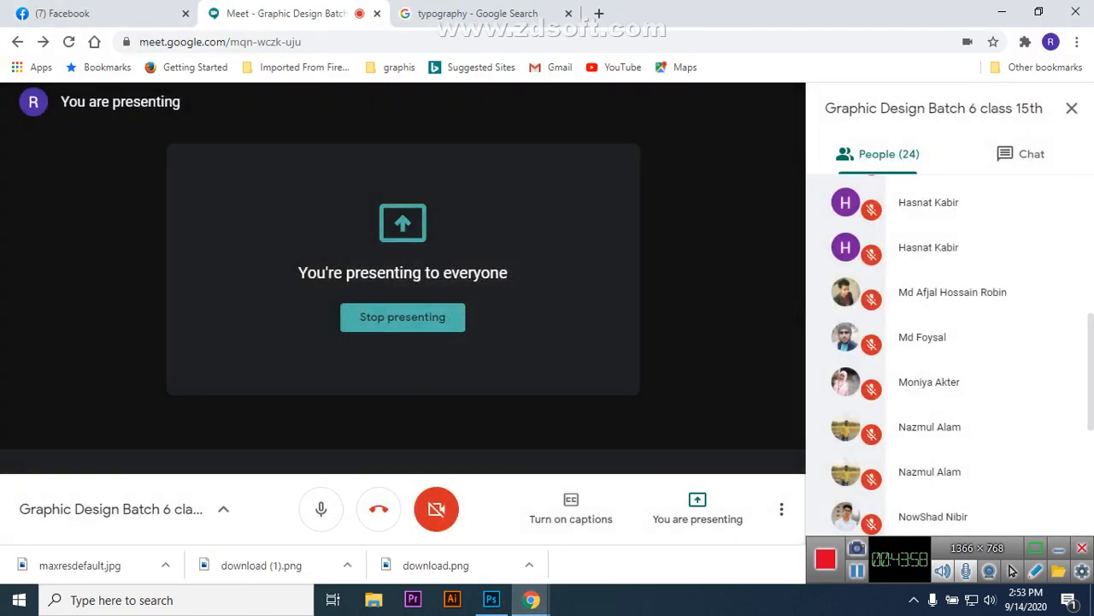
- Switch back to Photoshop and select the TYPOGRAPHY lettering on Layer 0 copy with the Select Subject command
{"action": "mouse_move", "coordinate": [531, 600]}
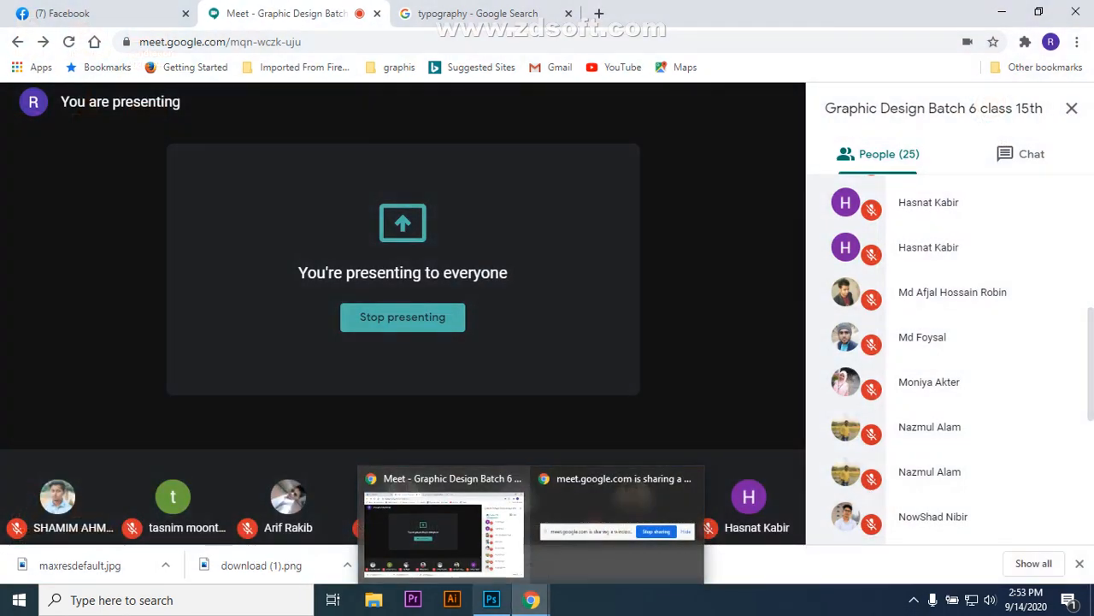
{"action": "left_click", "coordinate": [491, 599]}
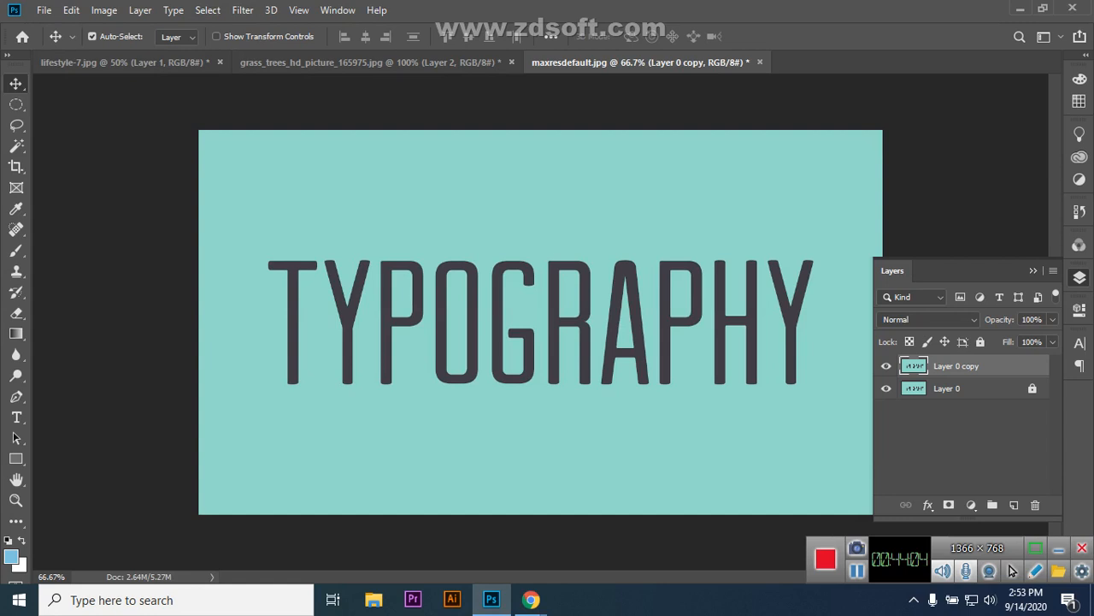
{"action": "left_click", "coordinate": [207, 10]}
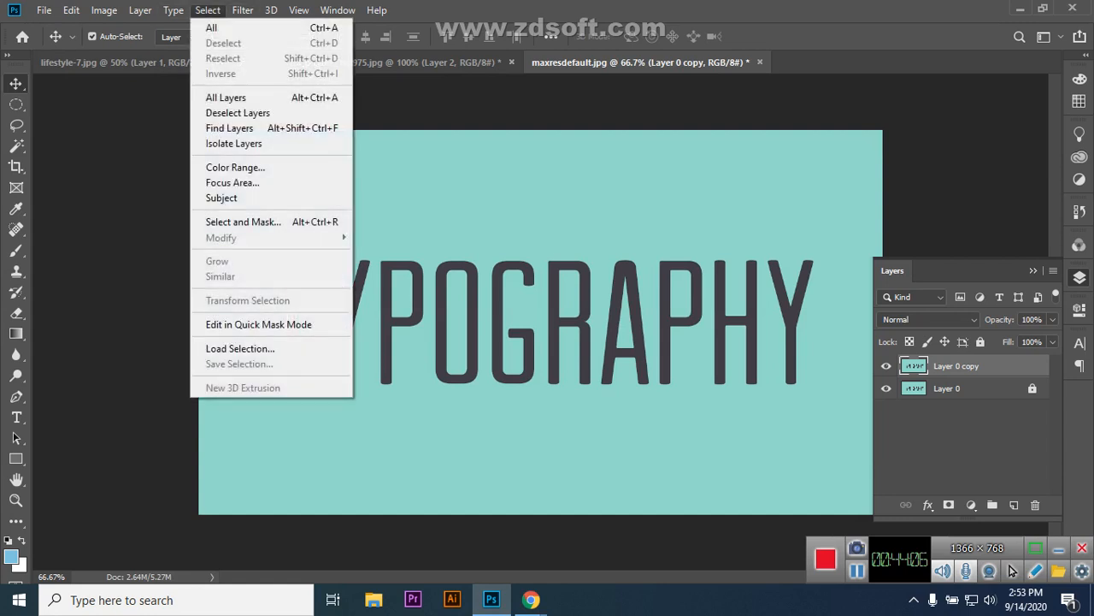
{"action": "left_click", "coordinate": [221, 197]}
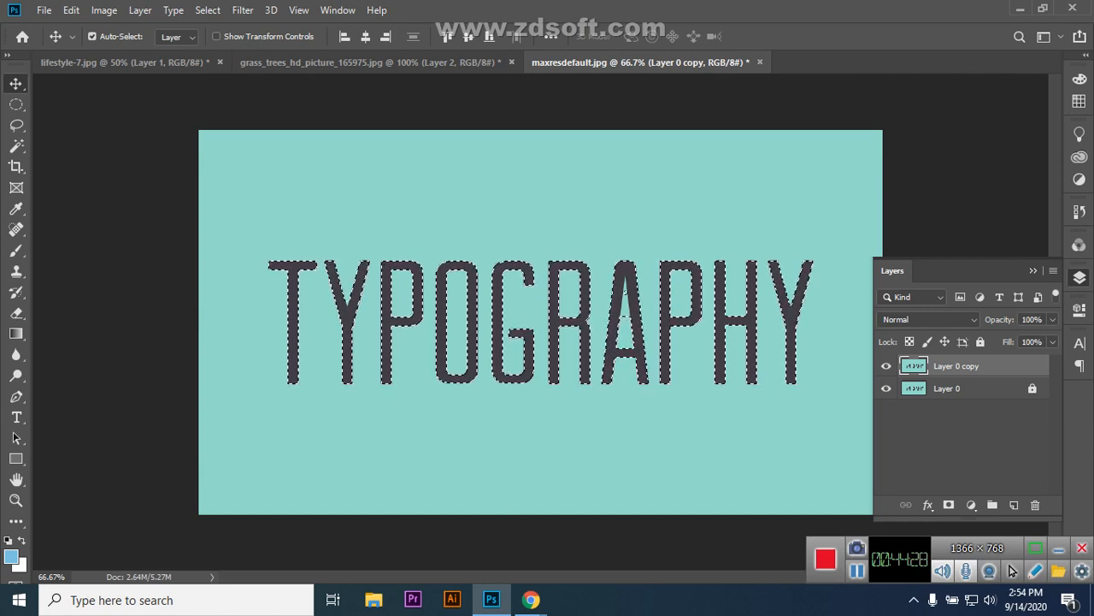
- Copy the selected lettering from Layer 0 copy onto a new layer, and hide Layer 0 copy and Layer 0
{"action": "key", "text": "ctrl+shift+alt+n"}
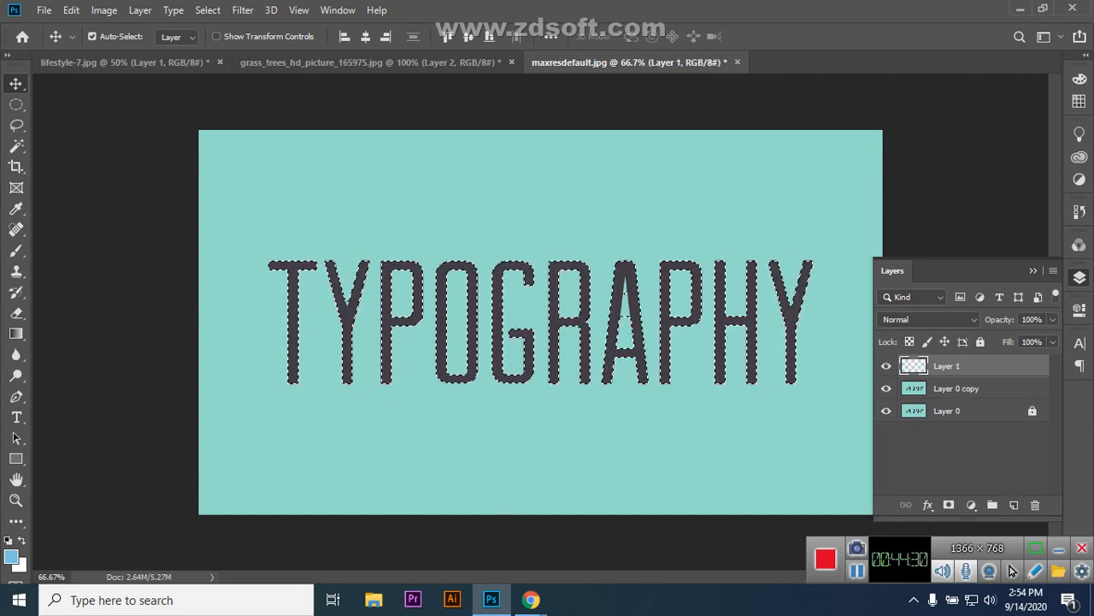
{"action": "key", "text": "ctrl+c"}
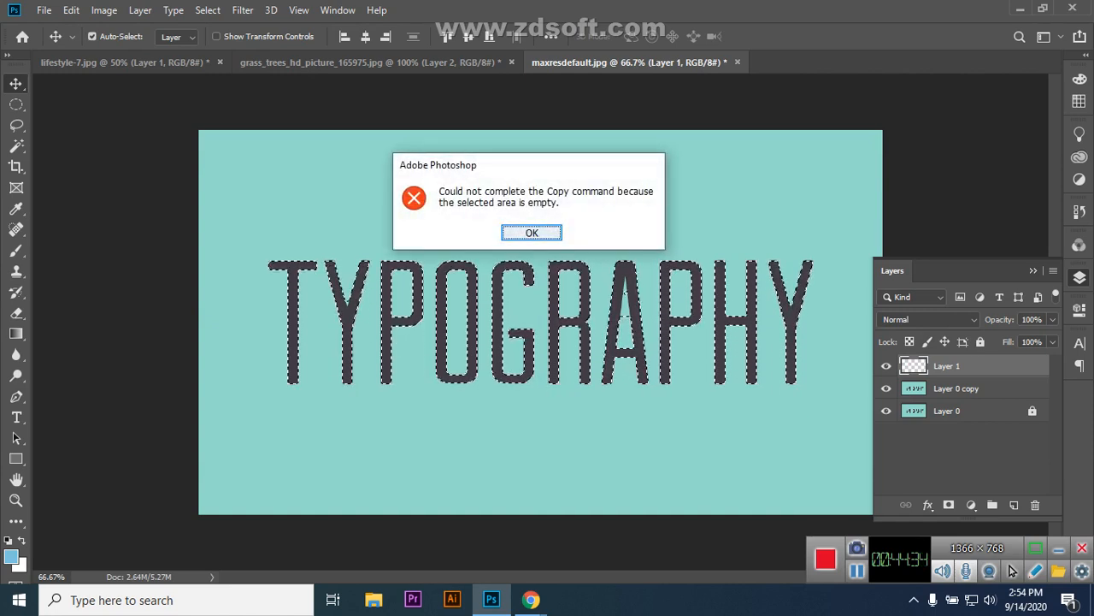
{"action": "key", "text": "Return"}
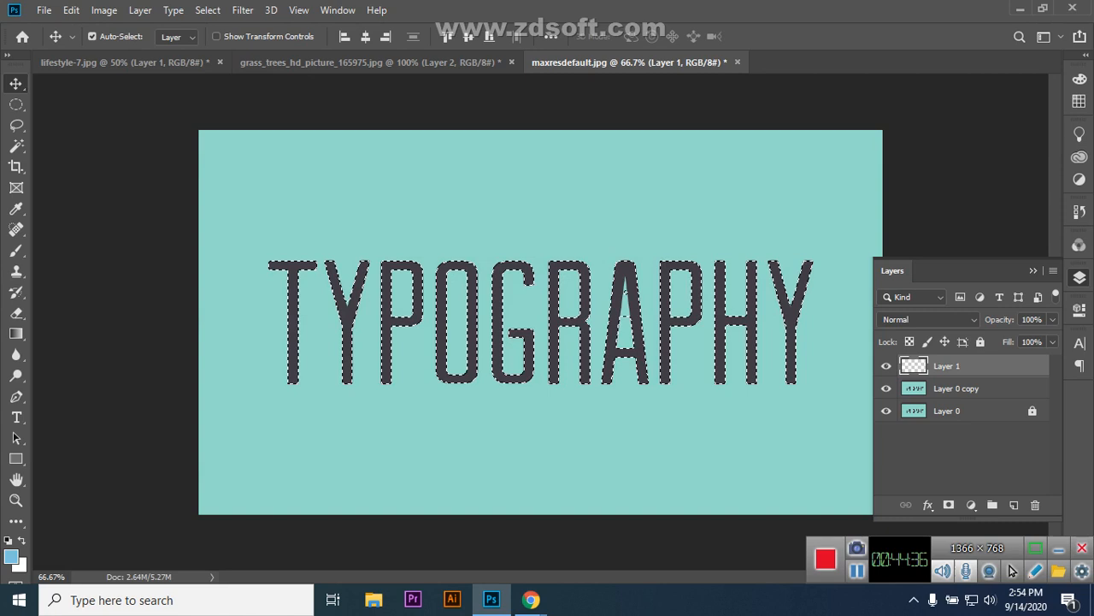
{"action": "left_click", "coordinate": [625, 294]}
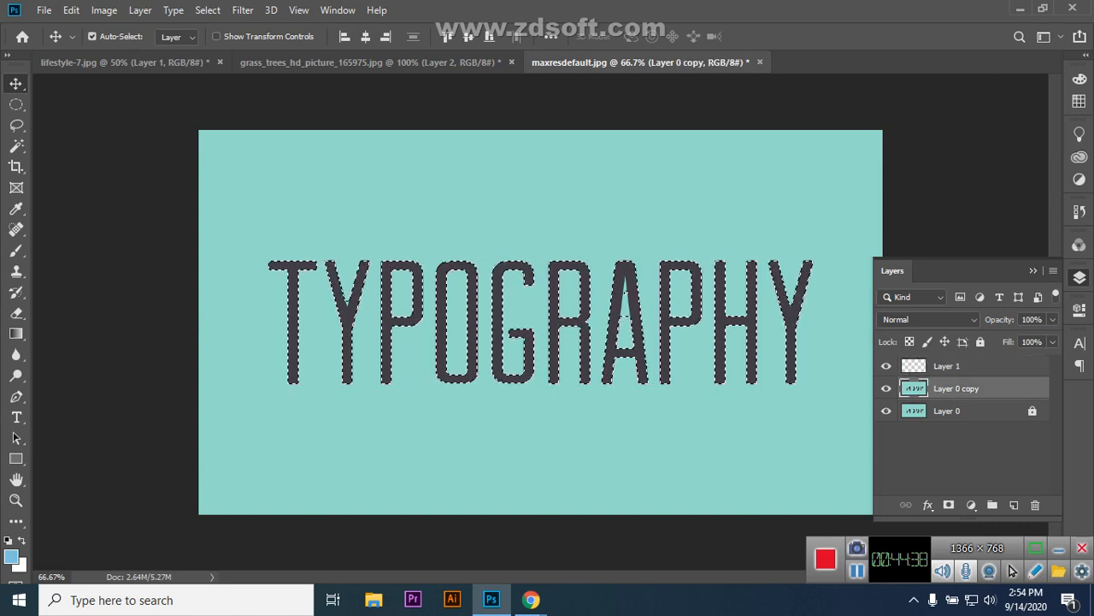
{"action": "left_click", "coordinate": [947, 366]}
{"action": "key", "text": "ctrl+v"}
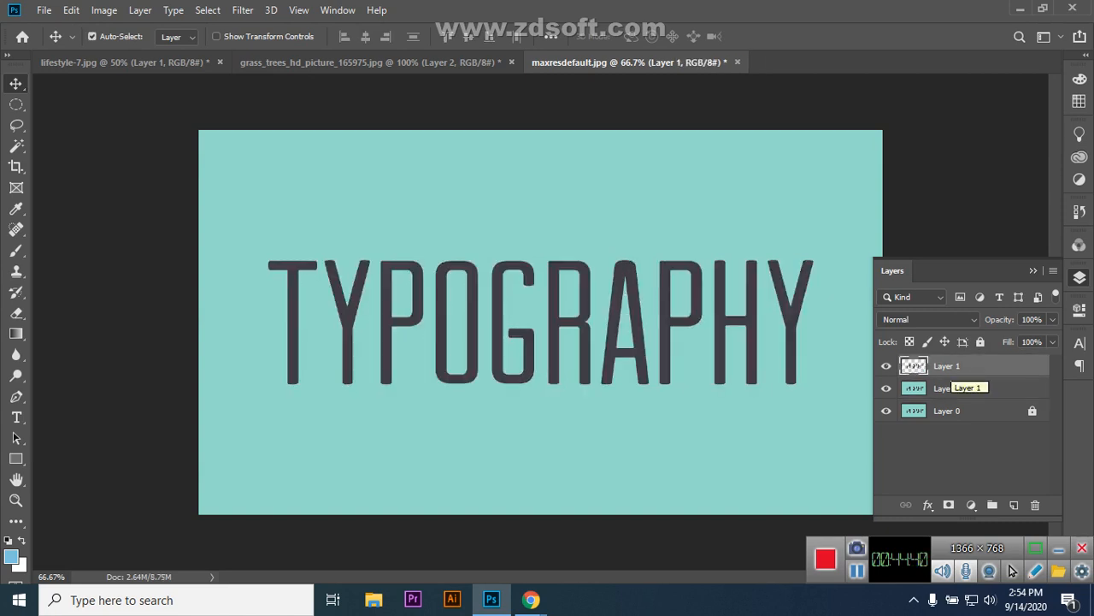
{"action": "left_click", "coordinate": [886, 388]}
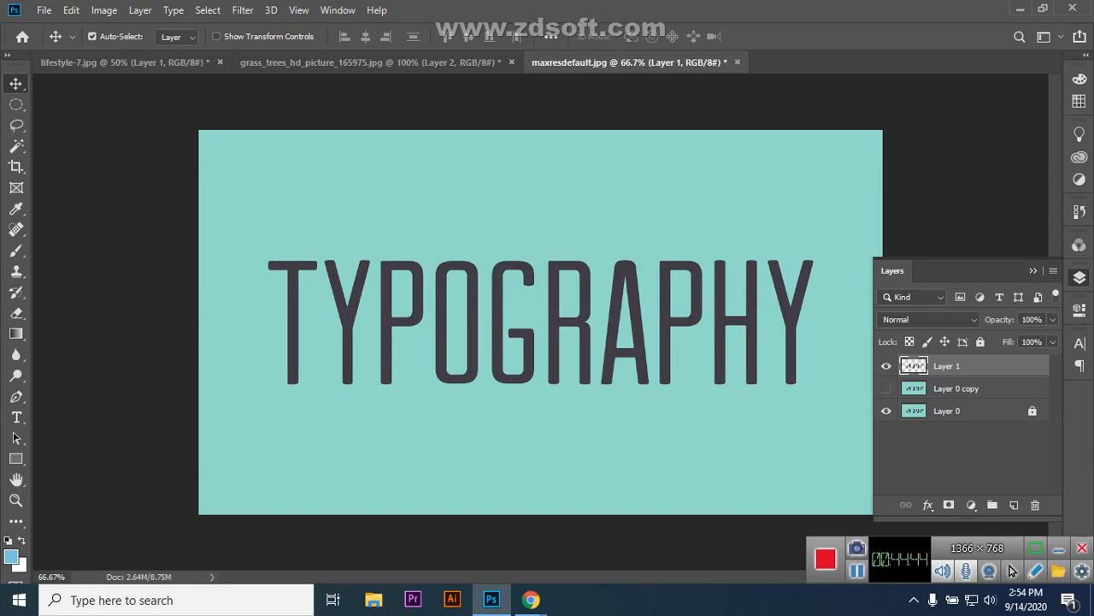
{"action": "left_click", "coordinate": [886, 410]}
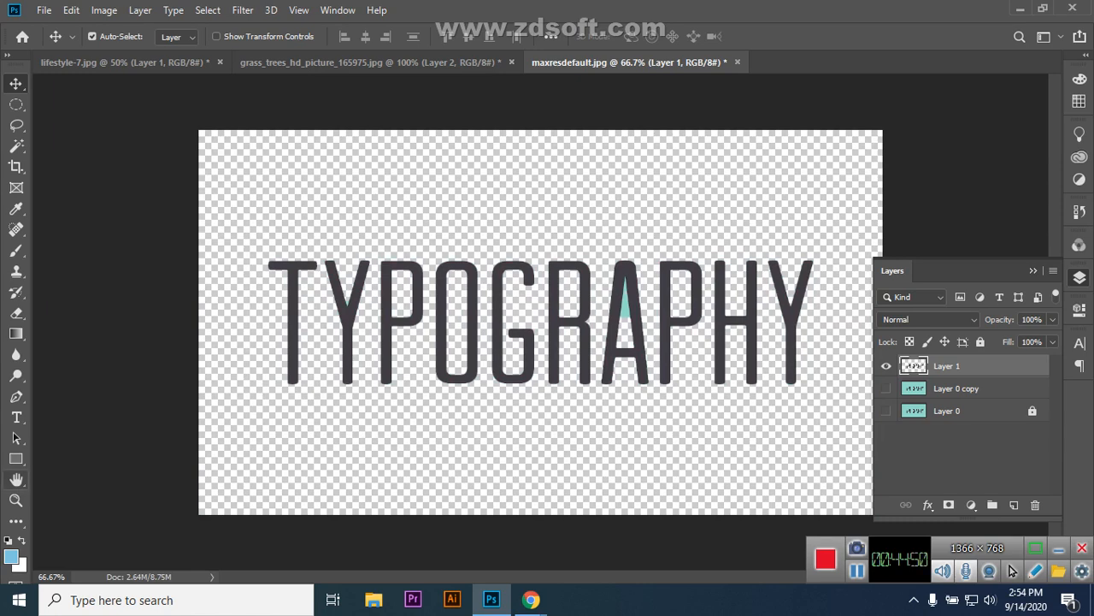
- Examine the extracted lettering at high and low magnification, checking the letter edges and inner gaps for leftover background
{"action": "left_click", "coordinate": [15, 500]}
{"action": "left_click_drag", "start_coordinate": [403, 291], "coordinate": [489, 292]}
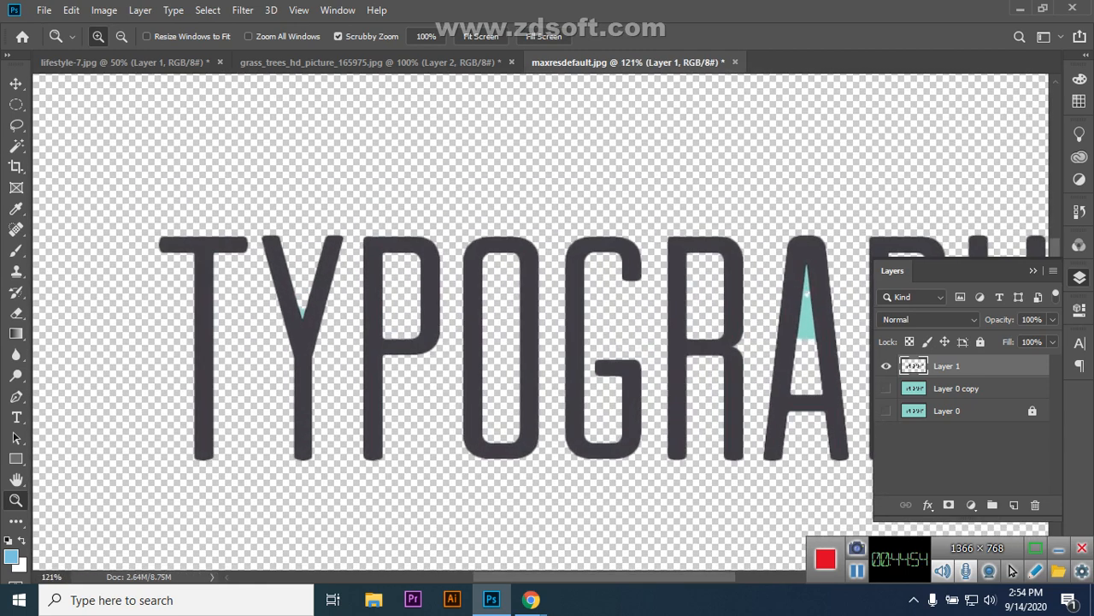
{"action": "left_click_drag", "start_coordinate": [731, 362], "coordinate": [687, 322]}
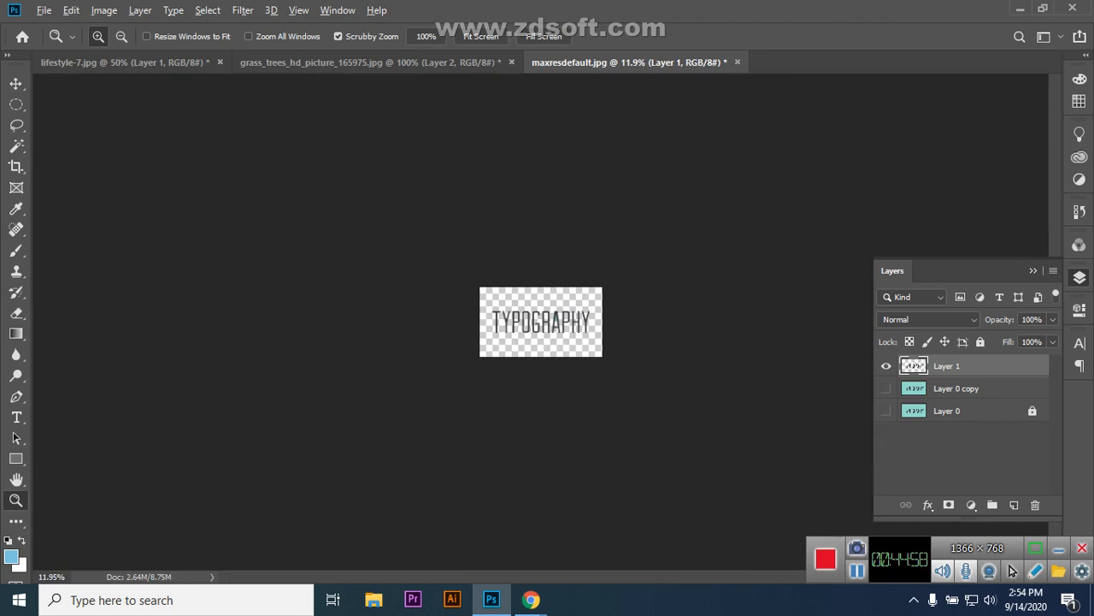
{"action": "key", "text": "ctrl+minus"}
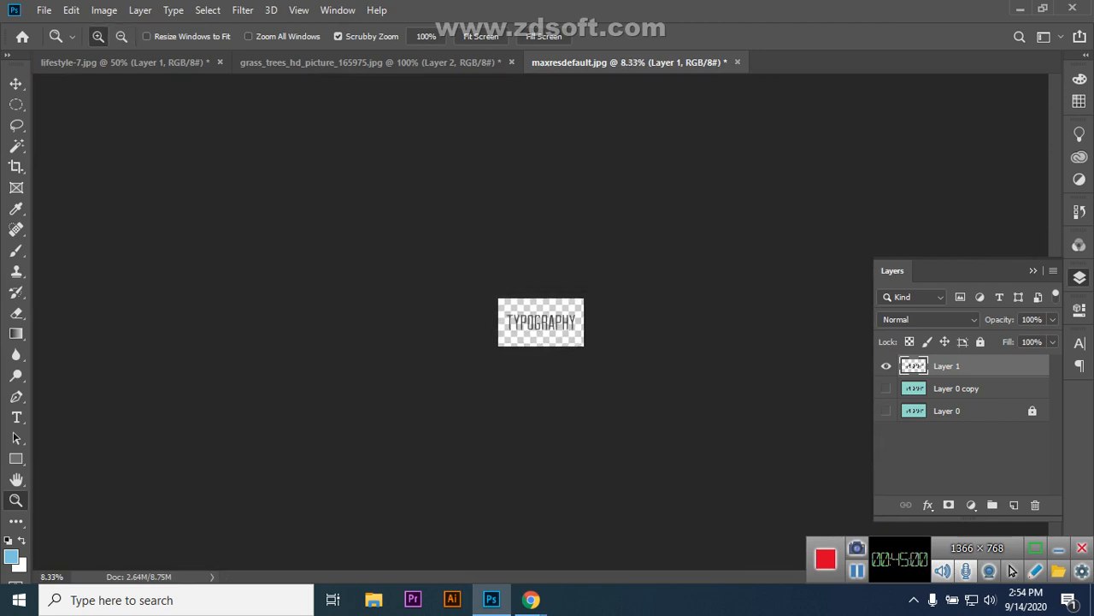
{"action": "key", "text": "ctrl+plus"}
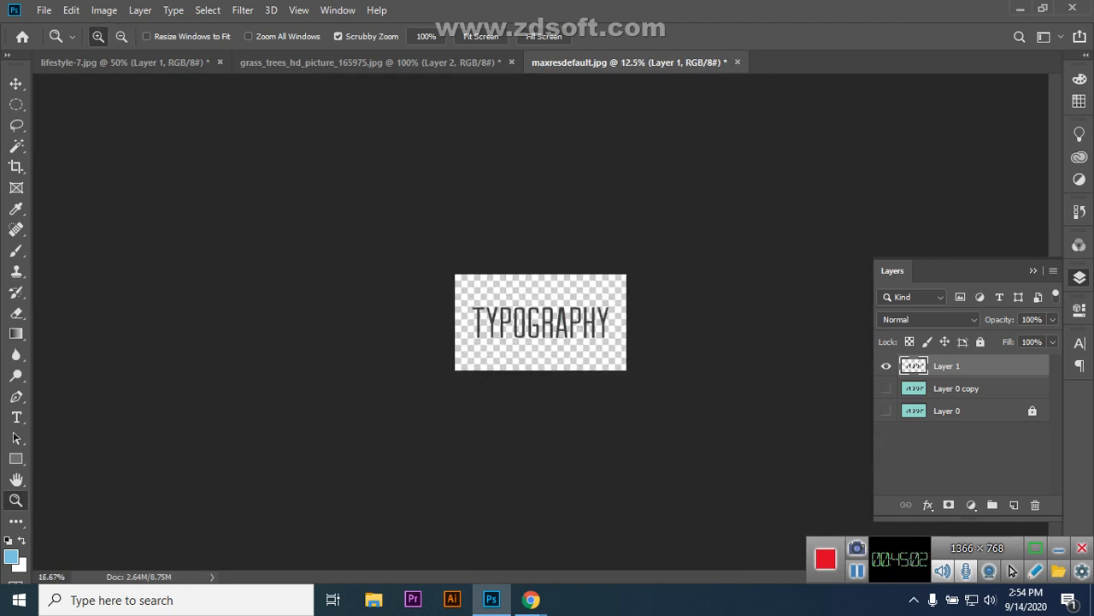
{"action": "key", "text": "ctrl+plus"}
{"action": "key", "text": "ctrl+plus"}
{"action": "key", "text": "ctrl+plus"}
{"action": "key", "text": "ctrl+plus"}
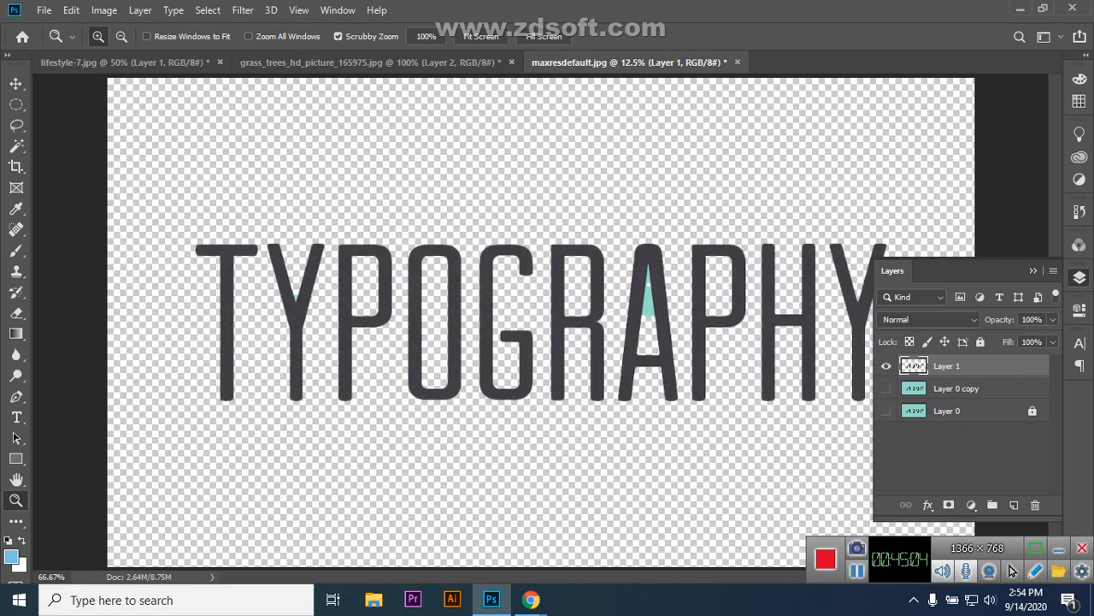
{"action": "key", "text": "ctrl+minus"}
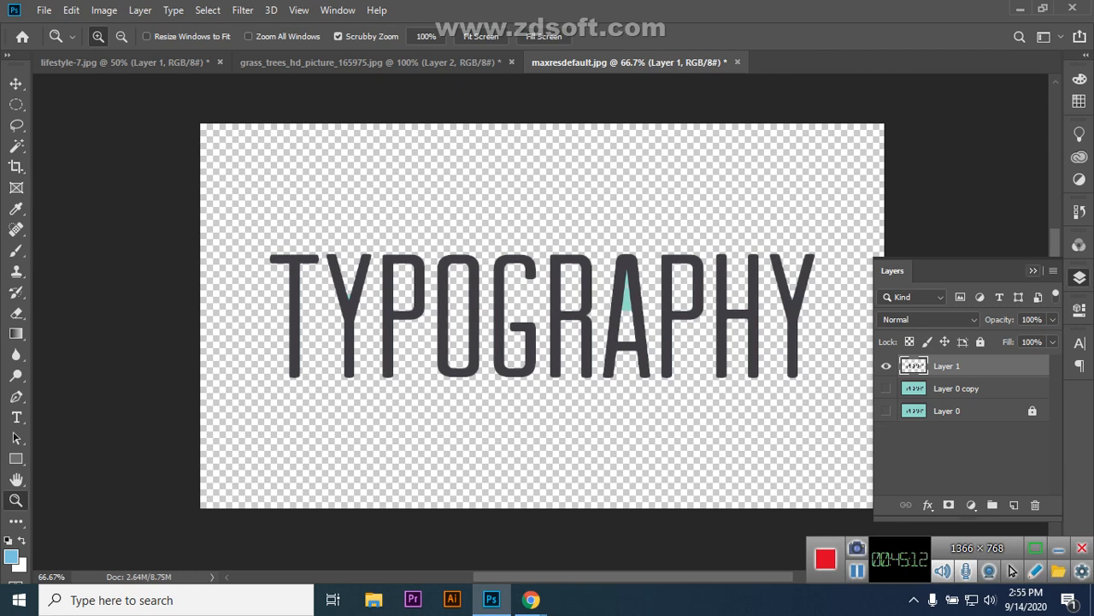
{"action": "left_click", "coordinate": [1032, 270]}
{"action": "key", "text": "v"}
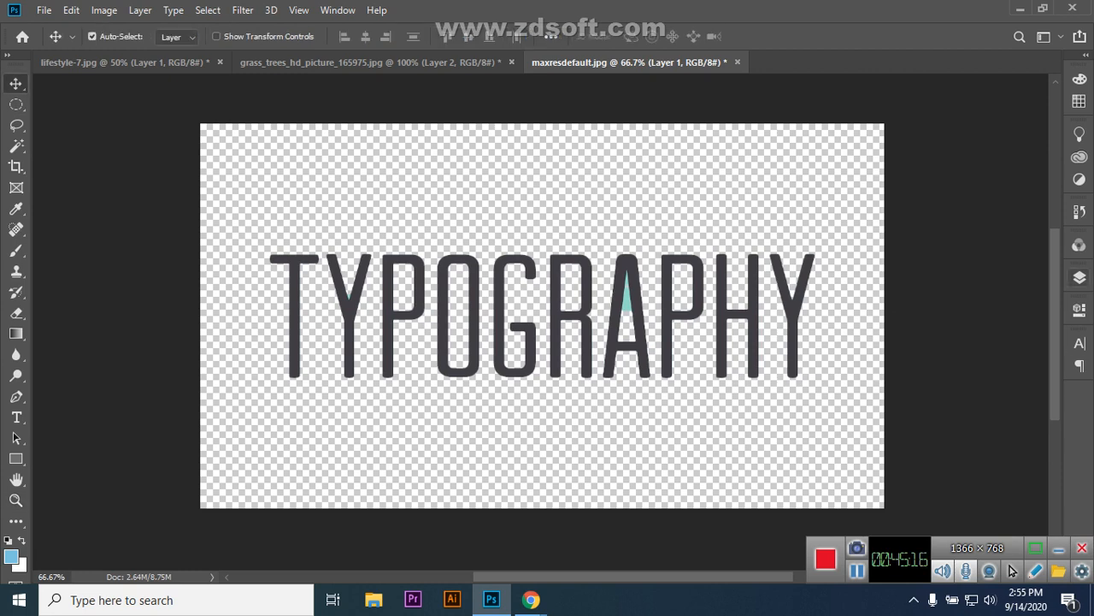
{"action": "left_click", "coordinate": [1079, 277]}
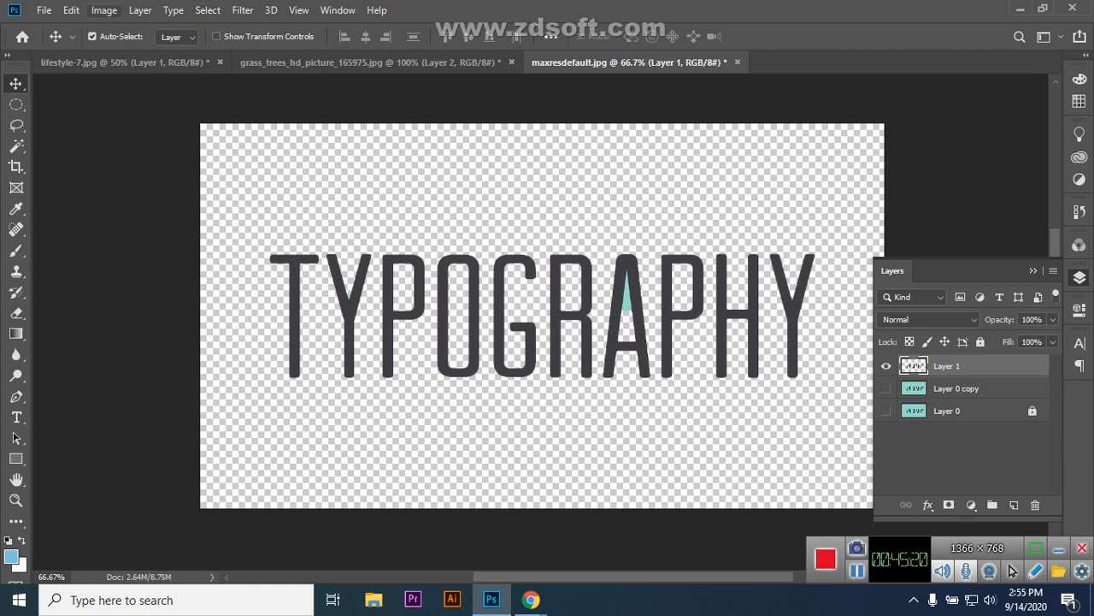
{"action": "left_click", "coordinate": [103, 10]}
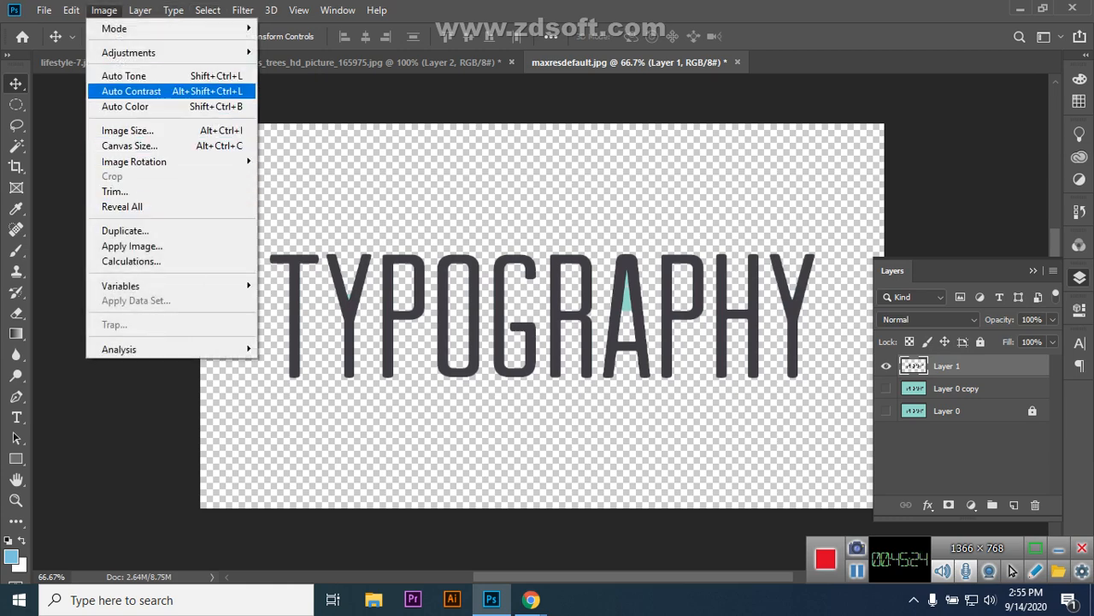
{"action": "mouse_move", "coordinate": [129, 52]}
{"action": "key", "text": "Escape"}
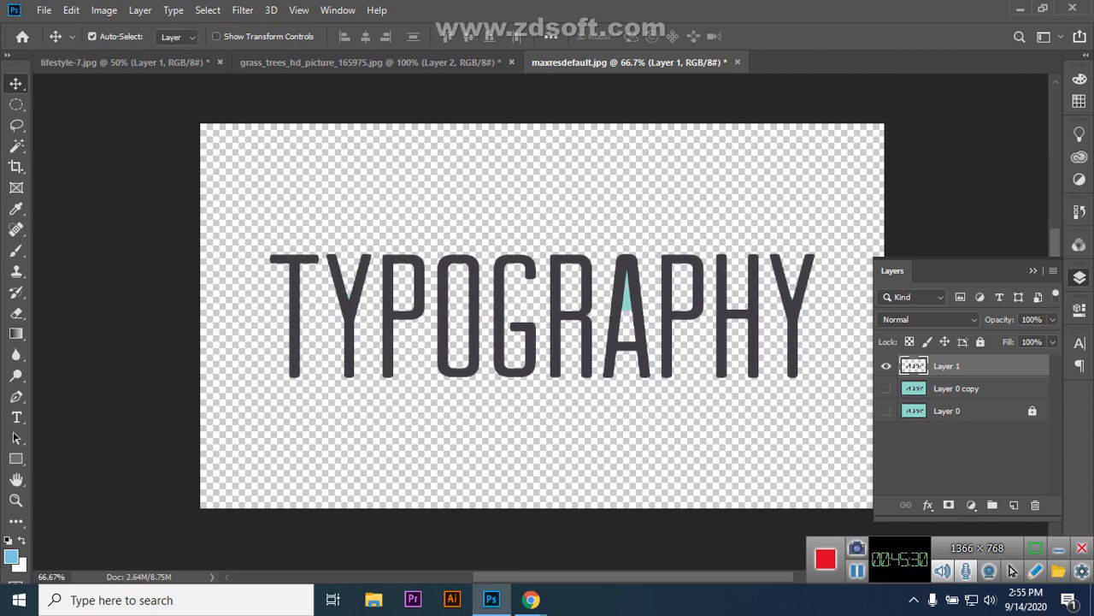
- Select the teal remnant inside the letter A on Layer 1 with Color Range, sampling its colour and using a fuzziness of 28
{"action": "left_click", "coordinate": [208, 10]}
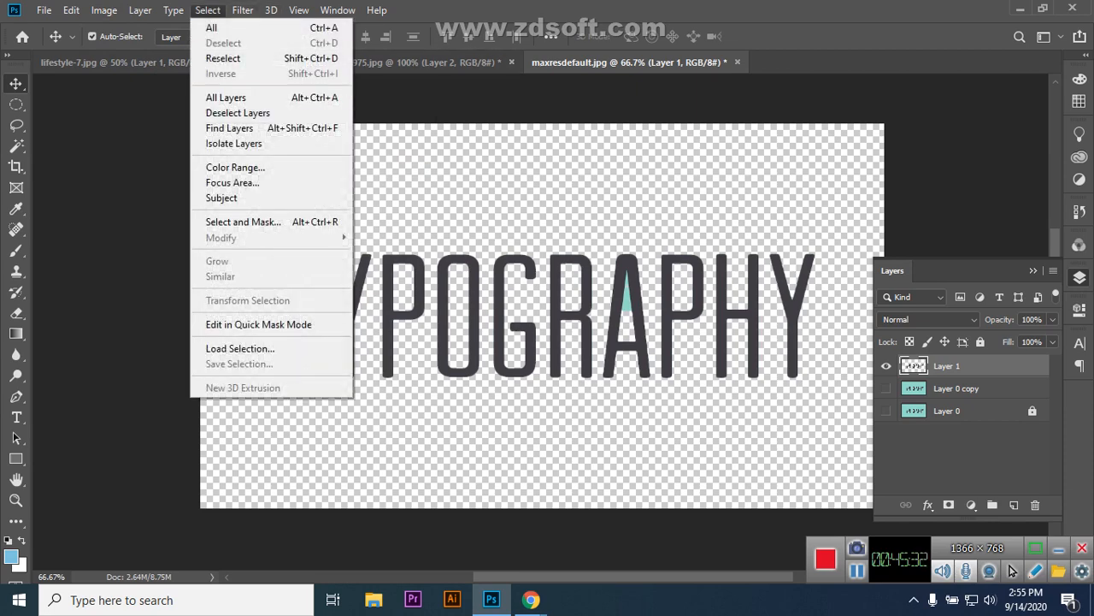
{"action": "left_click", "coordinate": [235, 167]}
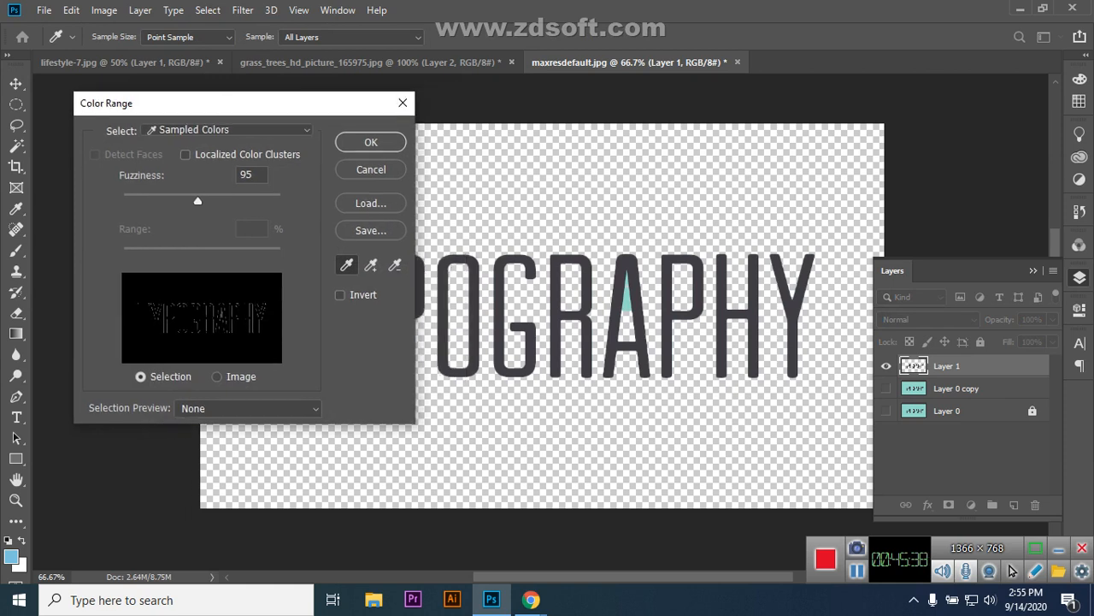
{"action": "left_click", "coordinate": [627, 299]}
{"action": "key", "text": "Up"}
{"action": "key", "text": "Up"}
{"action": "key", "text": "Up"}
{"action": "key", "text": "Up"}
{"action": "key", "text": "Up"}
{"action": "key", "text": "Up"}
{"action": "key", "text": "Up"}
{"action": "key", "text": "Up"}
{"action": "key", "text": "Up"}
{"action": "key", "text": "Up"}
{"action": "key", "text": "Up"}
{"action": "key", "text": "Up"}
{"action": "key", "text": "Up"}
{"action": "key", "text": "Up"}
{"action": "key", "text": "Up"}
{"action": "key", "text": "Up"}
{"action": "key", "text": "Up"}
{"action": "key", "text": "Up"}
{"action": "key", "text": "Up"}
{"action": "key", "text": "Up"}
{"action": "key", "text": "Down"}
{"action": "key", "text": "Down"}
{"action": "key", "text": "Down"}
{"action": "key", "text": "Down"}
{"action": "key", "text": "Down"}
{"action": "key", "text": "Down"}
{"action": "key", "text": "Down"}
{"action": "key", "text": "Down"}
{"action": "key", "text": "Down"}
{"action": "key", "text": "Down"}
{"action": "key", "text": "Down"}
{"action": "key", "text": "Down"}
{"action": "key", "text": "Down"}
{"action": "key", "text": "Down"}
{"action": "key", "text": "Down"}
{"action": "key", "text": "Down"}
{"action": "key", "text": "Down"}
{"action": "key", "text": "Down"}
{"action": "key", "text": "Down"}
{"action": "key", "text": "Down"}
{"action": "key", "text": "Down"}
{"action": "key", "text": "Down"}
{"action": "key", "text": "Down"}
{"action": "key", "text": "Down"}
{"action": "key", "text": "Down"}
{"action": "key", "text": "Down"}
{"action": "key", "text": "Down"}
{"action": "key", "text": "Down"}
{"action": "key", "text": "Down"}
{"action": "key", "text": "Down"}
{"action": "key", "text": "Down"}
{"action": "key", "text": "Down"}
{"action": "key", "text": "Down"}
{"action": "key", "text": "Down"}
{"action": "key", "text": "Down"}
{"action": "key", "text": "Down"}
{"action": "key", "text": "Down"}
{"action": "key", "text": "Down"}
{"action": "key", "text": "Down"}
{"action": "key", "text": "Down"}
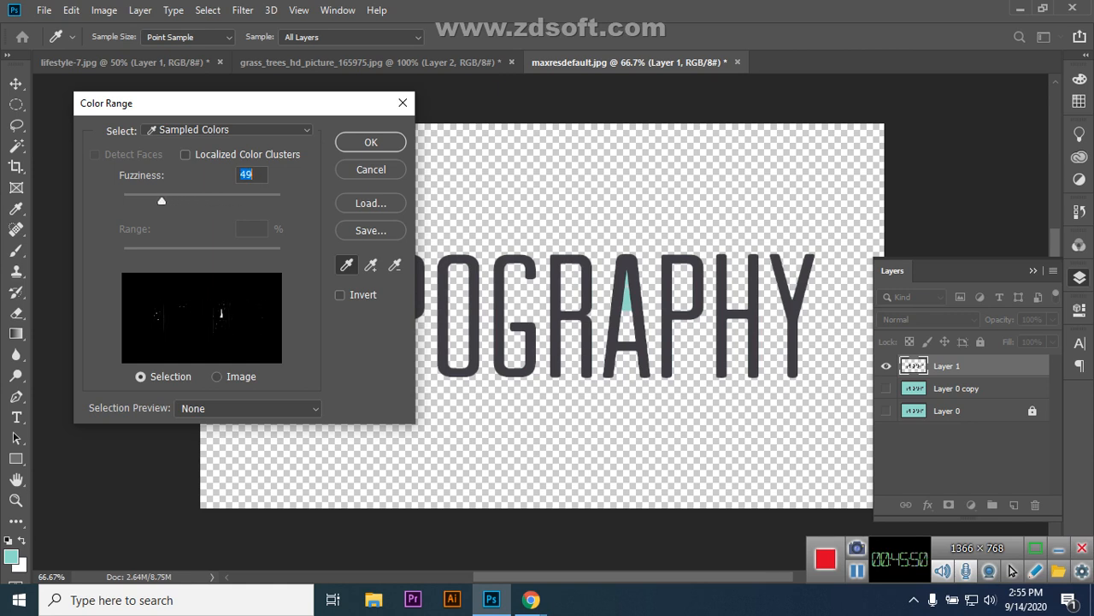
{"action": "key", "text": "Down"}
{"action": "key", "text": "Down"}
{"action": "key", "text": "Down"}
{"action": "key", "text": "Down"}
{"action": "key", "text": "Down"}
{"action": "key", "text": "Down"}
{"action": "key", "text": "Down"}
{"action": "key", "text": "Down"}
{"action": "key", "text": "Return"}
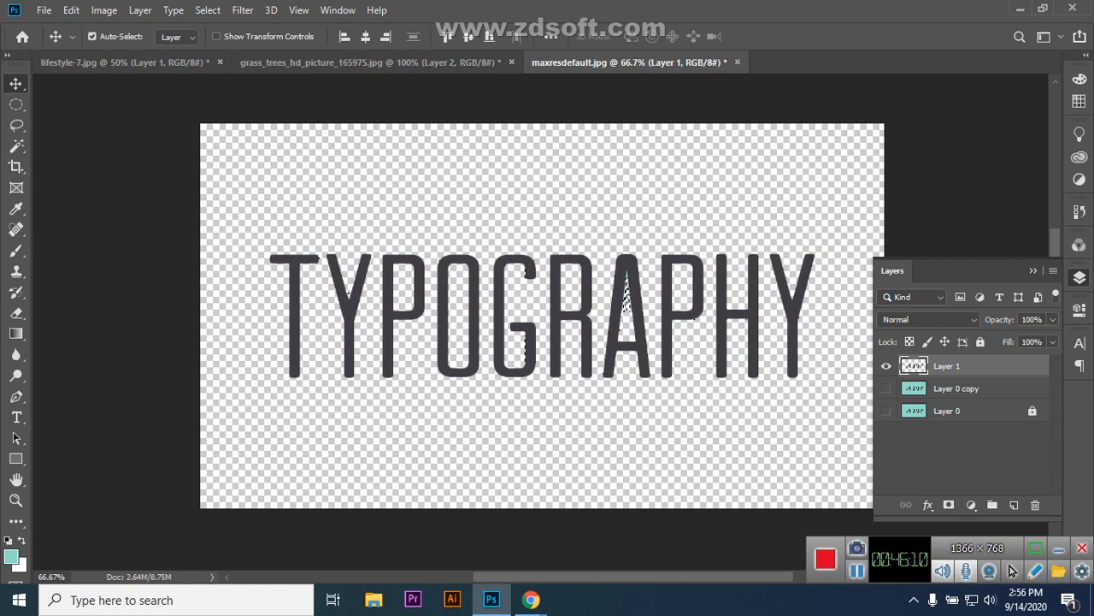
- Try inverting the colour-based selection and deleting the selected contents of Layer 1
{"action": "key", "text": "alt+i"}
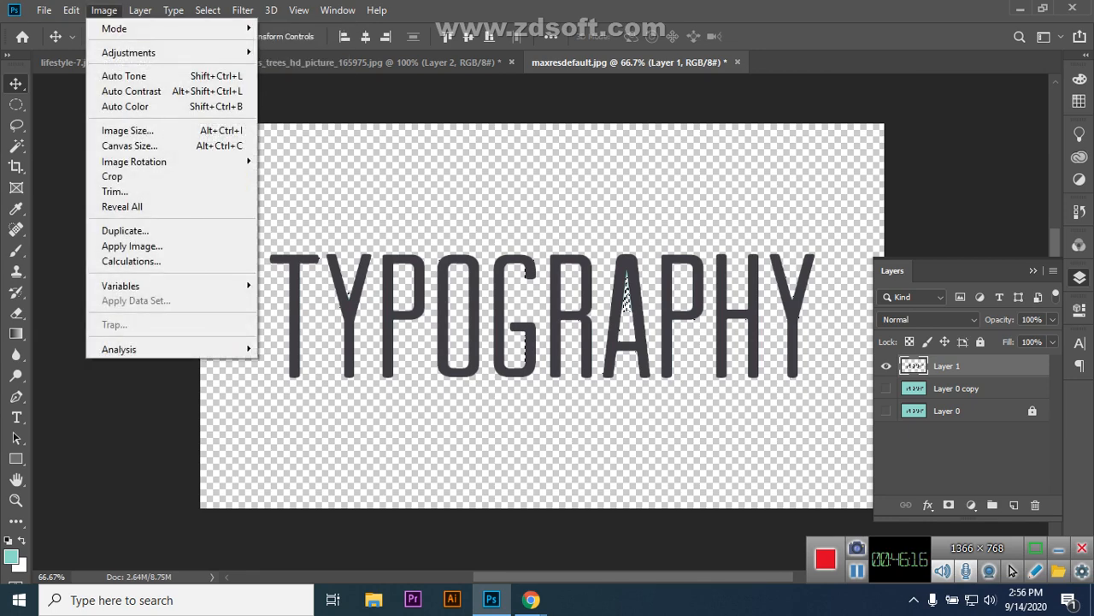
{"action": "key", "text": "Right"}
{"action": "key", "text": "Down"}
{"action": "key", "text": "Escape"}
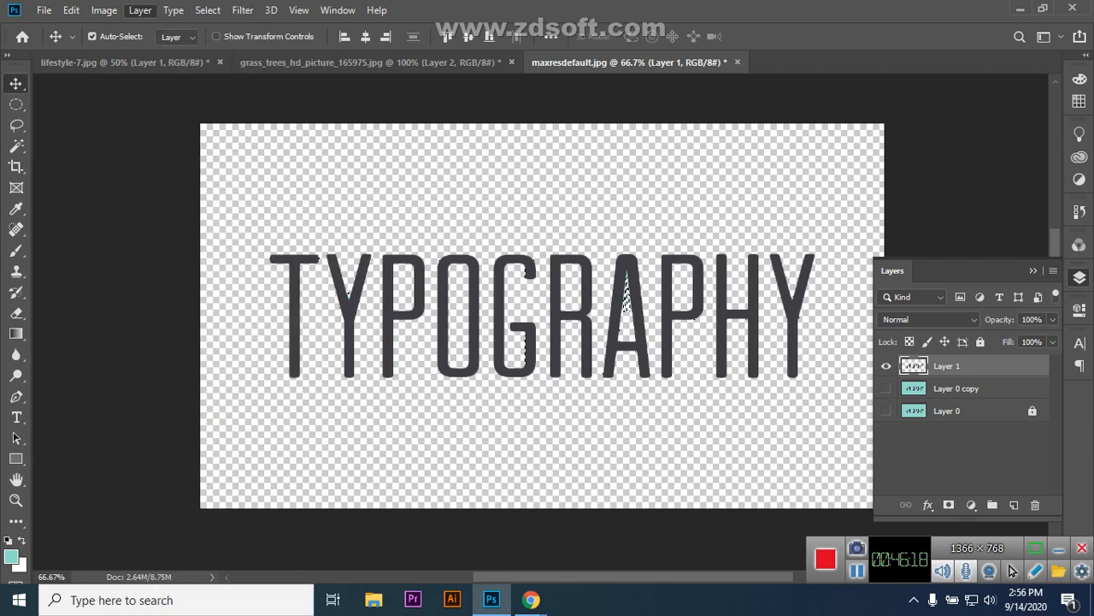
{"action": "key", "text": "alt+s"}
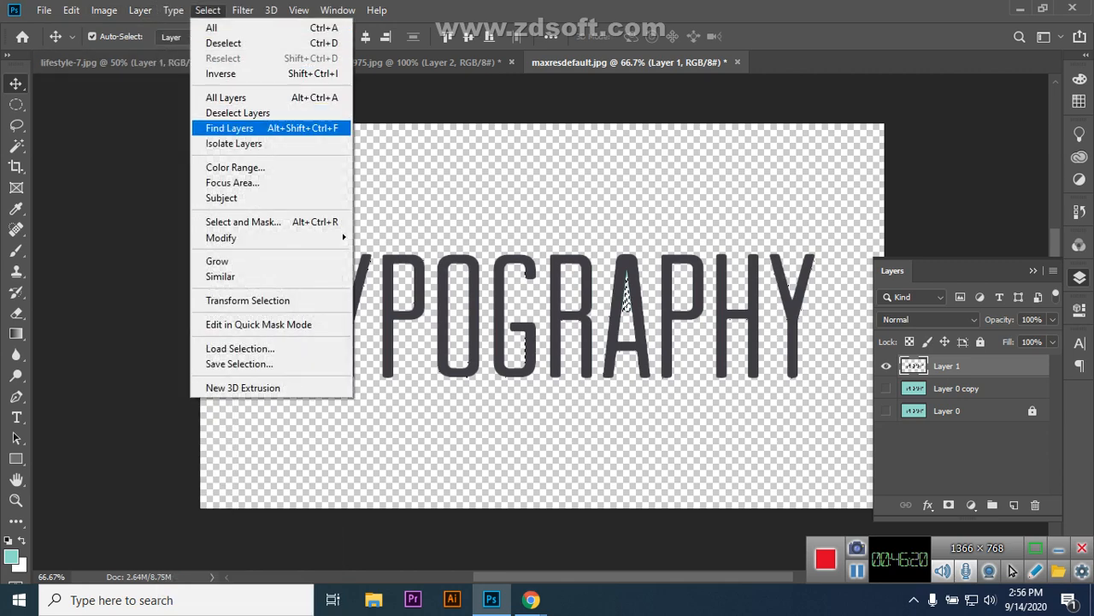
{"action": "key", "text": "Up"}
{"action": "key", "text": "Up"}
{"action": "key", "text": "Up"}
{"action": "key", "text": "Return"}
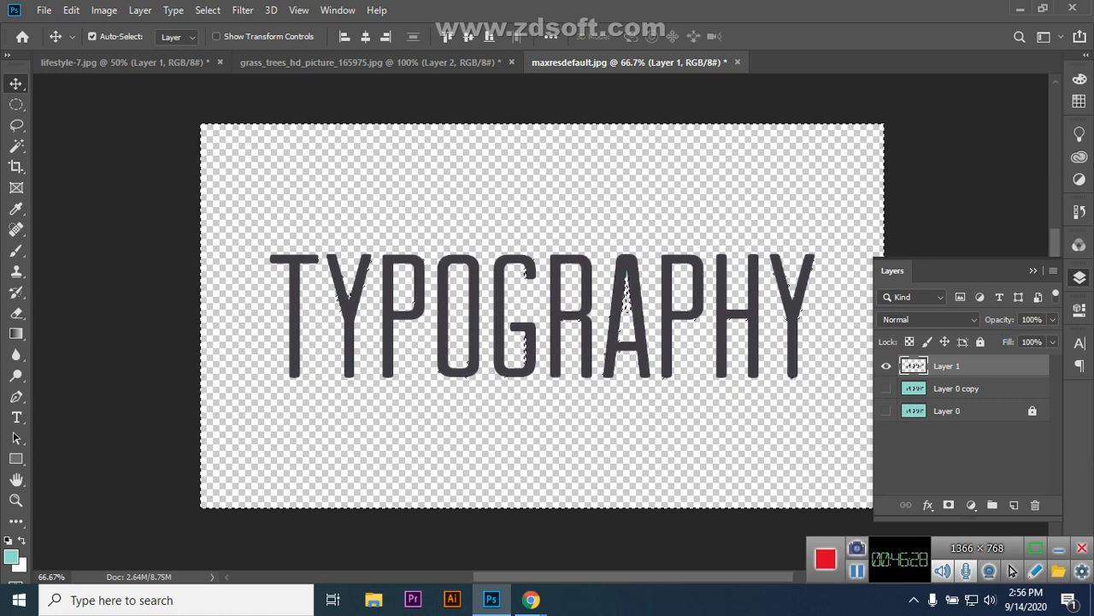
{"action": "key", "text": "Delete"}
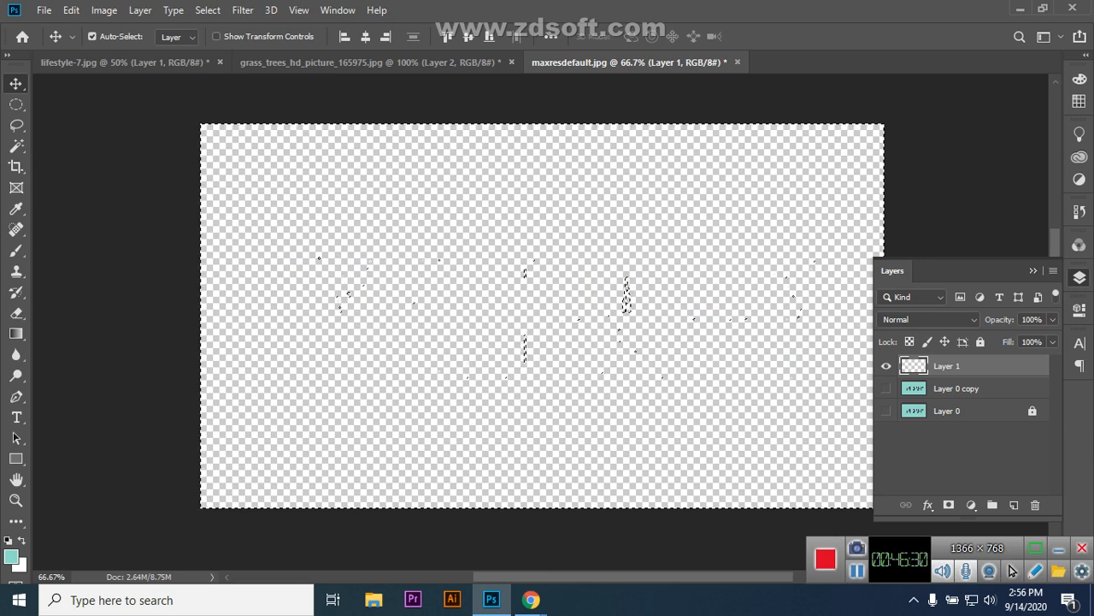
- Undo the deletion and the inversion of the selection on Layer 1, and clear the selection
{"action": "key", "text": "ctrl+z"}
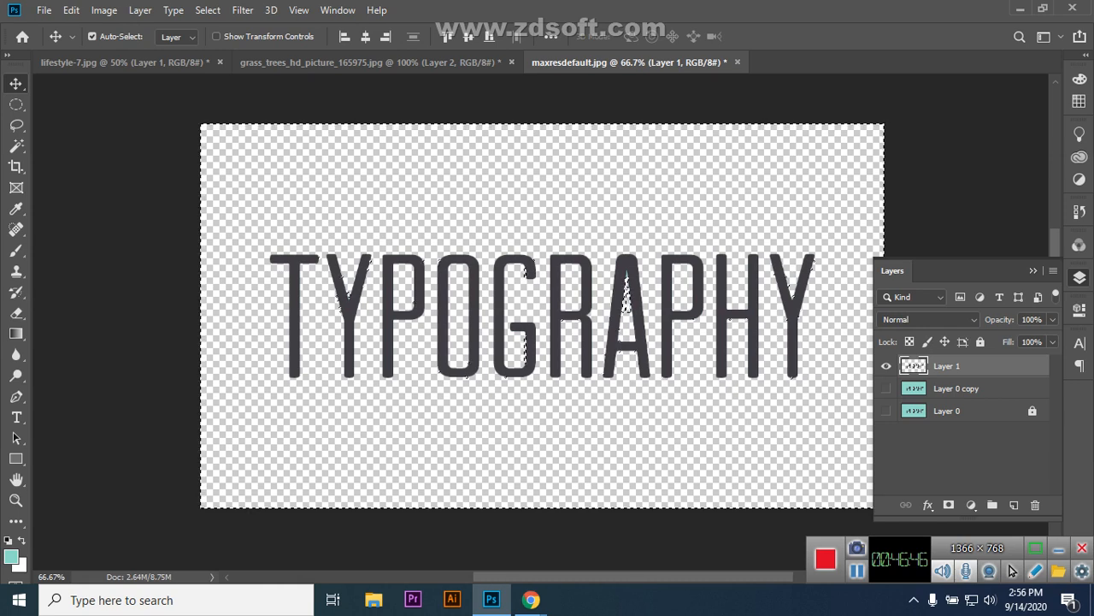
{"action": "key", "text": "ctrl+d"}
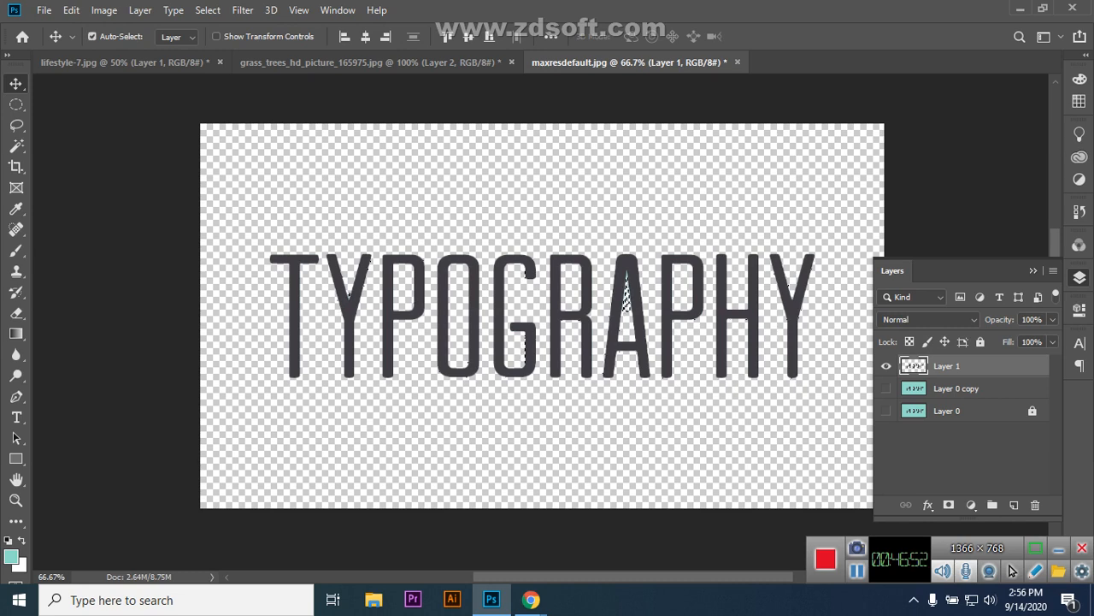
{"action": "key", "text": "alt+BackSpace"}
{"action": "key", "text": "ctrl+d"}
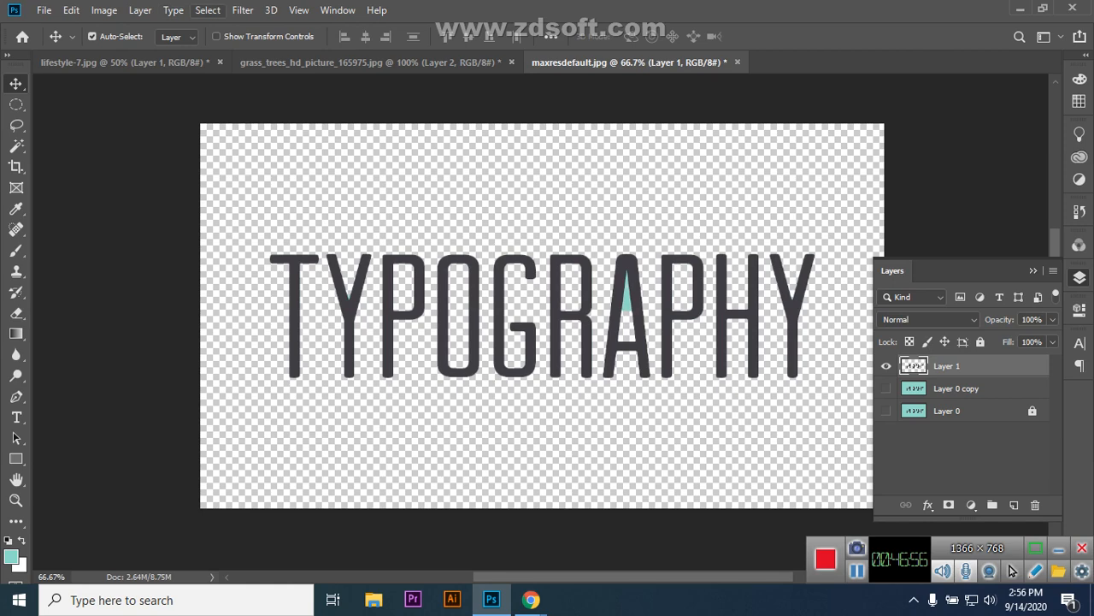
- Reselect the teal remnants on Layer 1 with Color Range, setting the fuzziness to 33
{"action": "left_click", "coordinate": [207, 11]}
{"action": "left_click", "coordinate": [235, 167]}
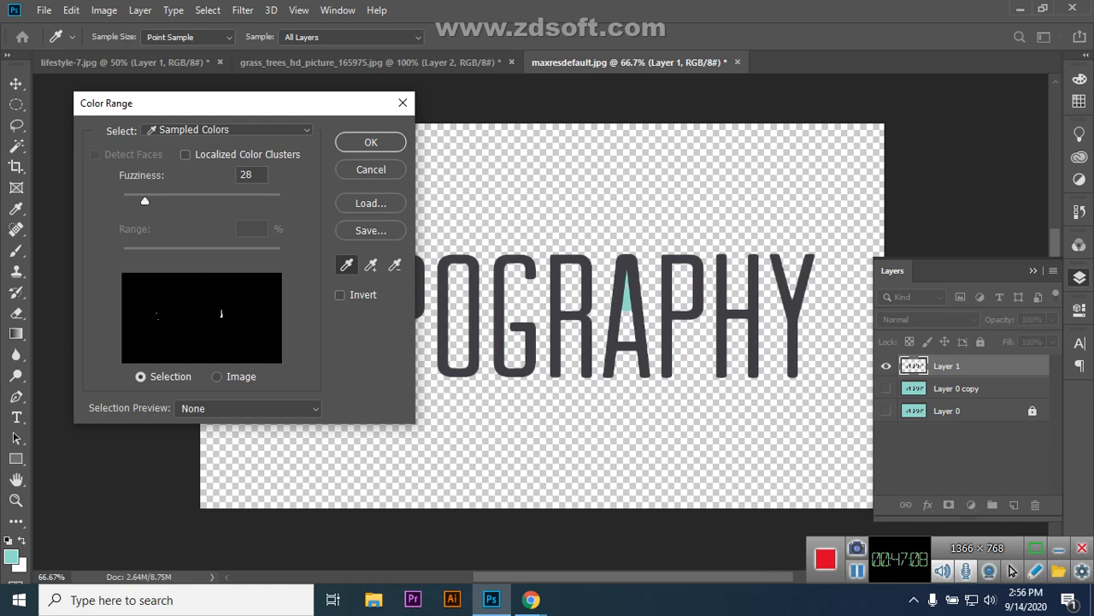
{"action": "mouse_move", "coordinate": [145, 200]}
{"action": "left_mouse_down"}
{"action": "mouse_move", "coordinate": [171, 200]}
{"action": "mouse_move", "coordinate": [153, 200]}
{"action": "left_mouse_up"}
{"action": "mouse_move", "coordinate": [153, 200]}
{"action": "left_mouse_down"}
{"action": "mouse_move", "coordinate": [135, 200]}
{"action": "mouse_move", "coordinate": [149, 200]}
{"action": "left_mouse_up"}
{"action": "key", "text": "Return"}
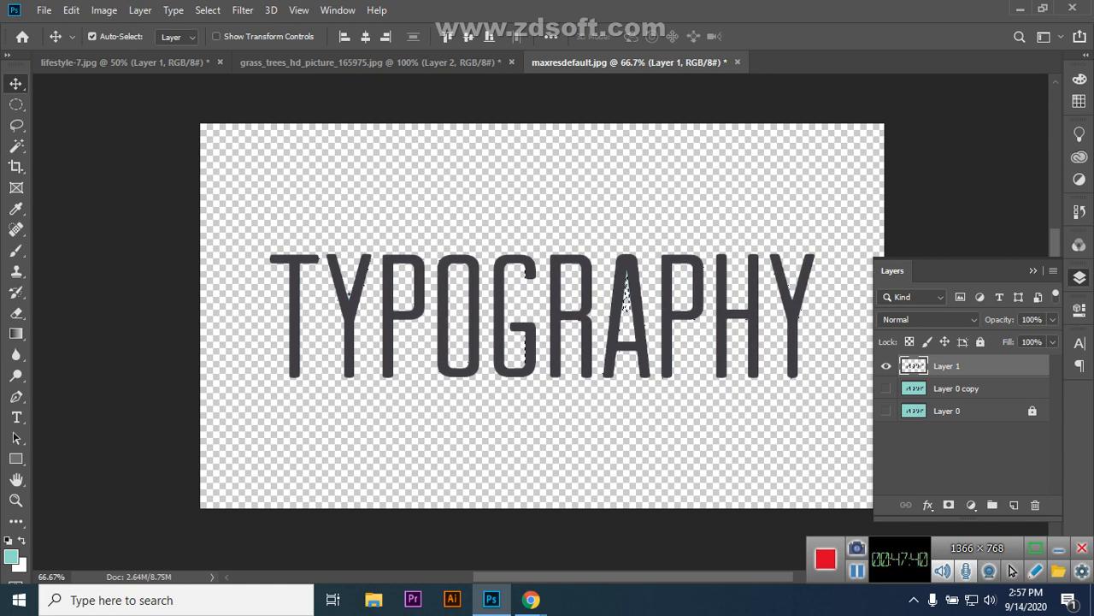
- Delete the selected teal remnants from Layer 1 and clear the selection, briefly showing Layer 0 copy for comparison
{"action": "left_click", "coordinate": [1058, 547]}
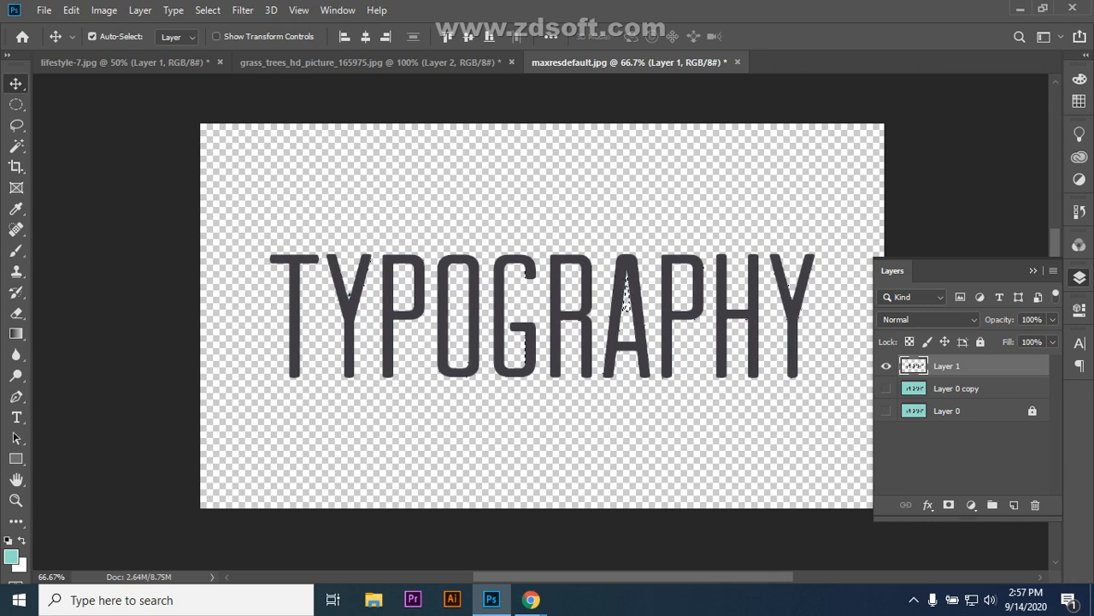
{"action": "left_click", "coordinate": [886, 389]}
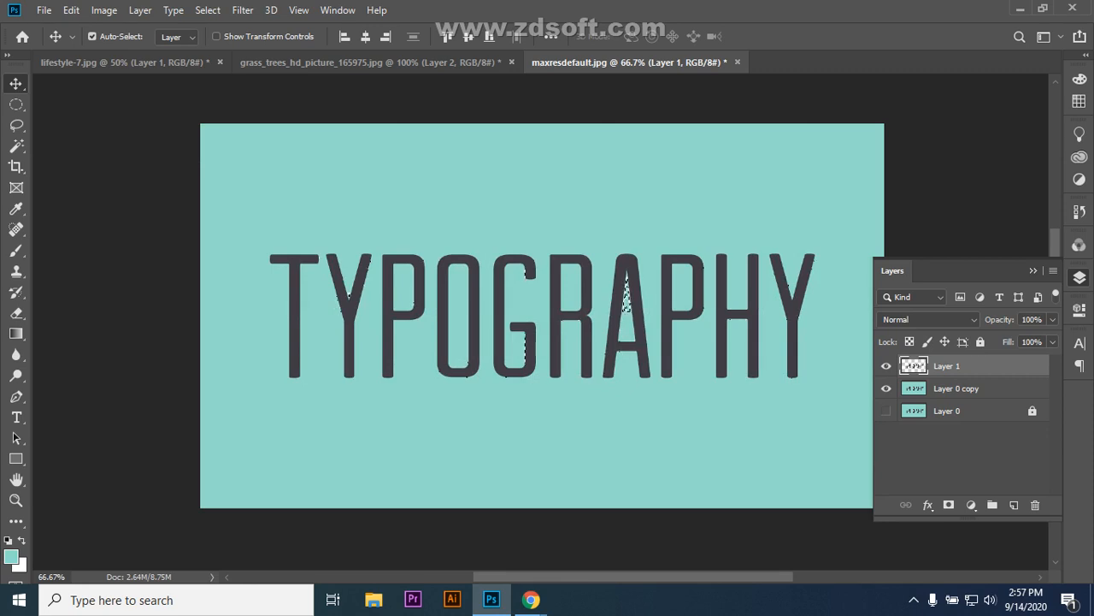
{"action": "key", "text": "ctrl+d"}
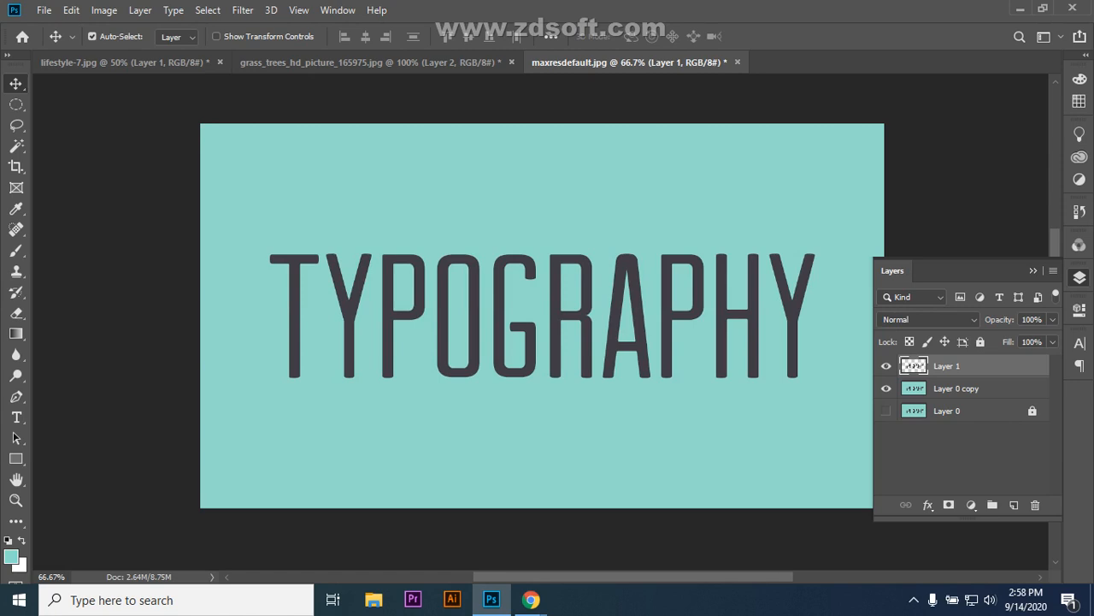
{"action": "left_click", "coordinate": [886, 388]}
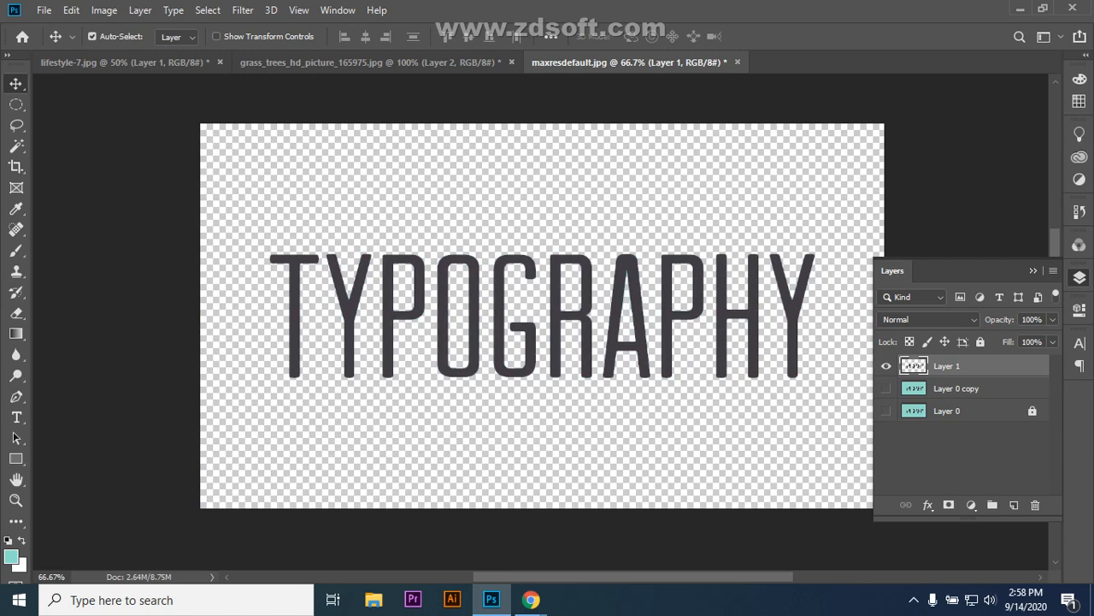
- Check the cleaned letter edges up close, then delete Layer 1 and make Layer 0 copy visible
{"action": "key", "text": "ctrl+plus"}
{"action": "key", "text": "ctrl+plus"}
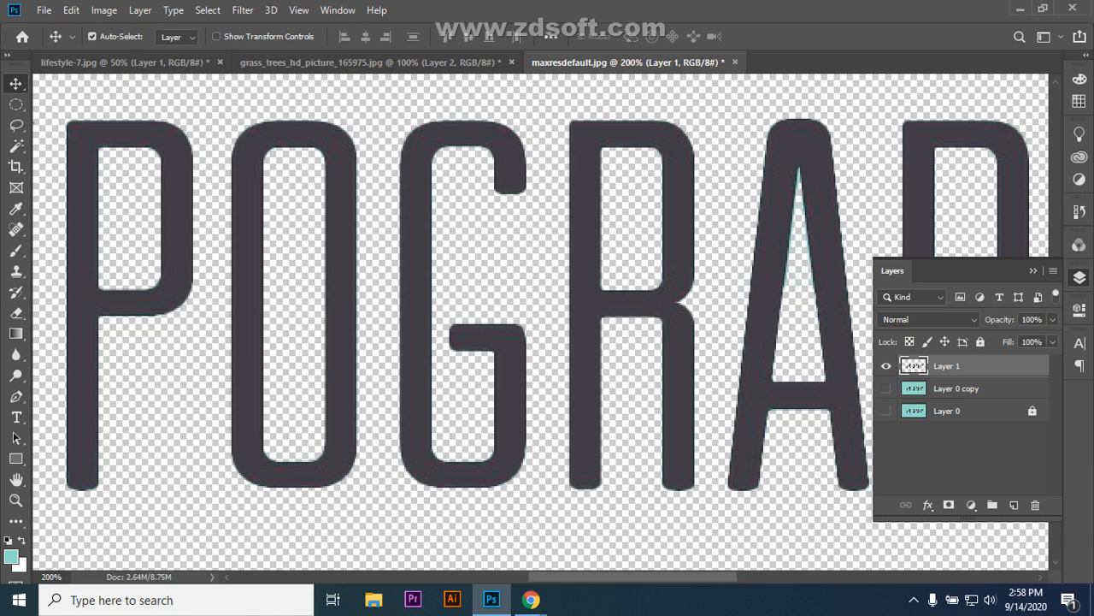
{"action": "key", "text": "ctrl+minus"}
{"action": "key", "text": "ctrl+minus"}
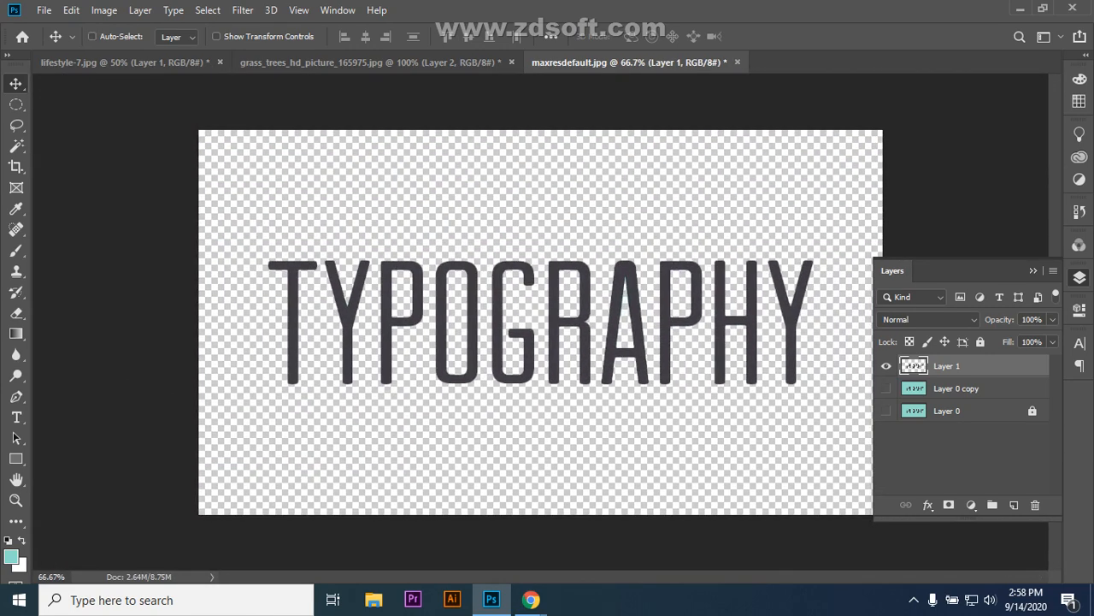
{"action": "key", "text": "ctrl+minus"}
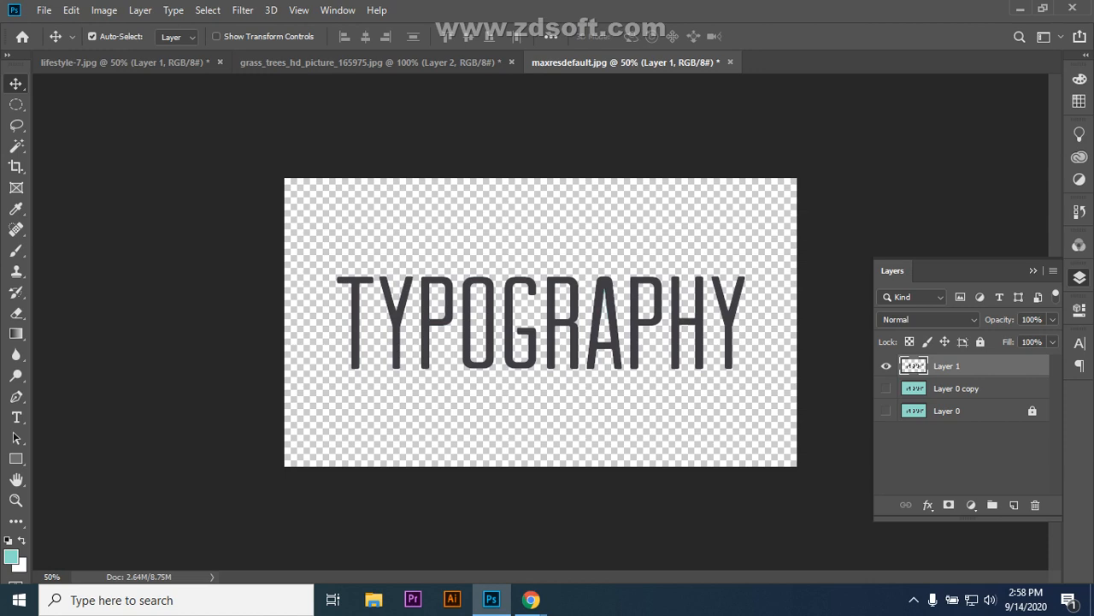
{"action": "left_click_drag", "start_coordinate": [947, 366], "coordinate": [1035, 504]}
{"action": "double_click", "coordinate": [956, 365]}
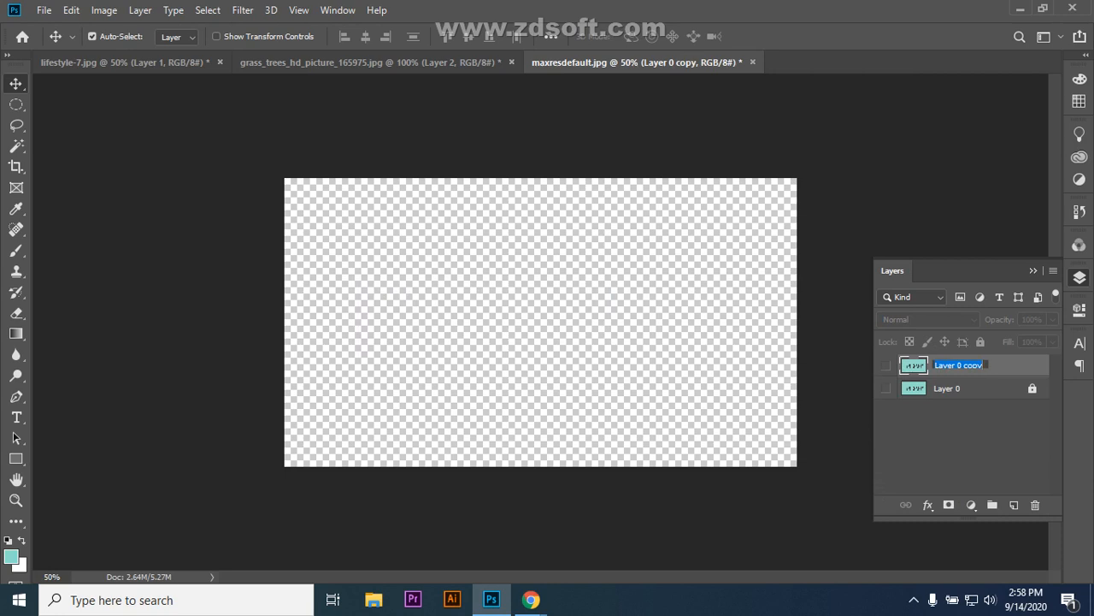
{"action": "left_click", "coordinate": [885, 365]}
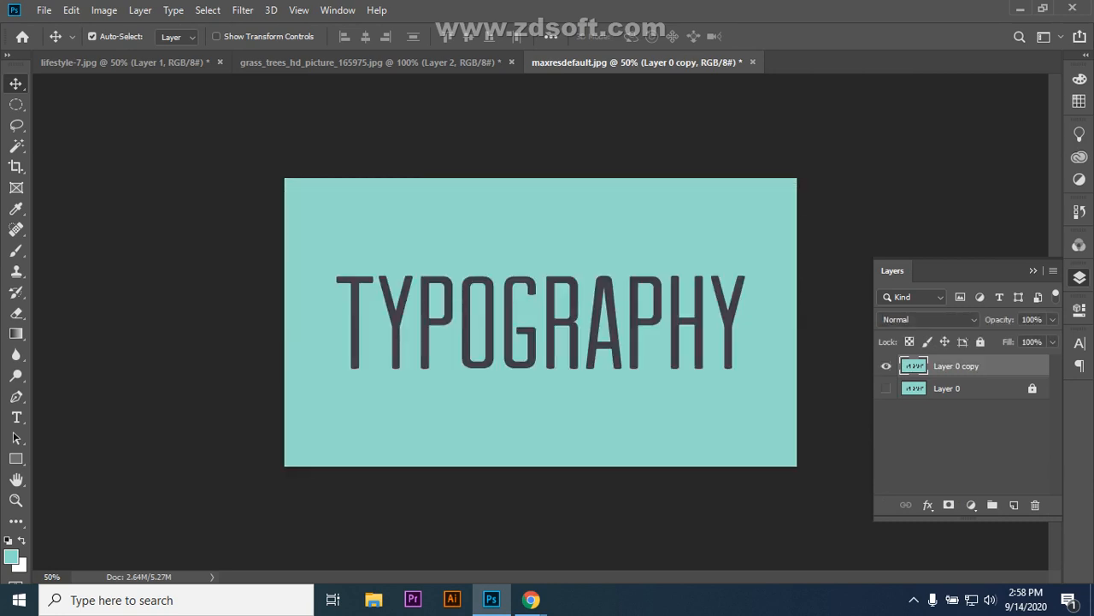
- Select the teal background of Layer 0 copy with Color Range, setting the fuzziness to 85
{"action": "left_click", "coordinate": [208, 9]}
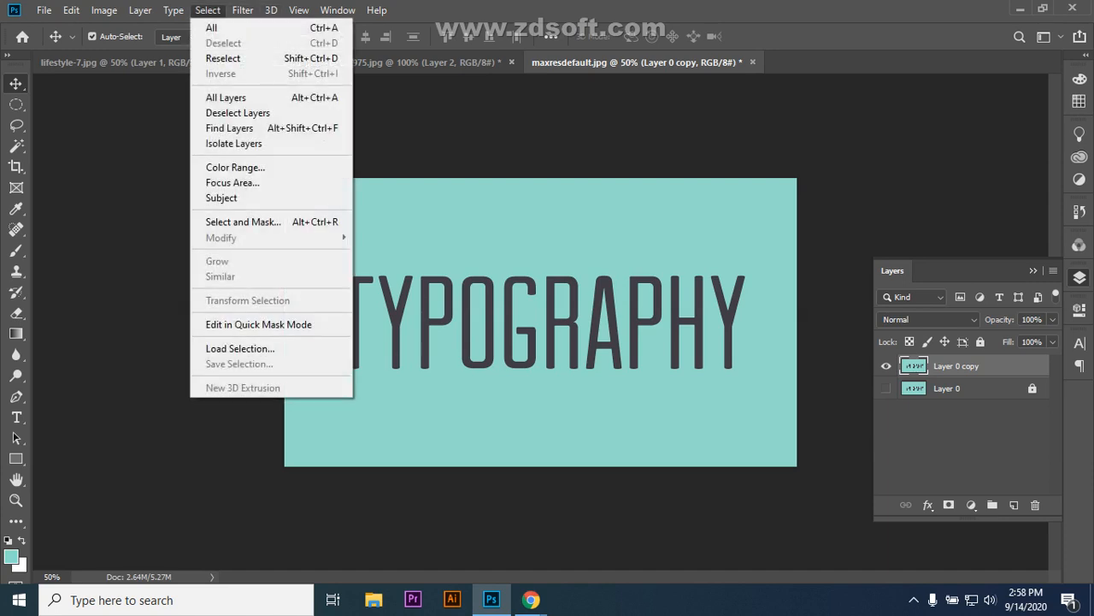
{"action": "left_click", "coordinate": [236, 167]}
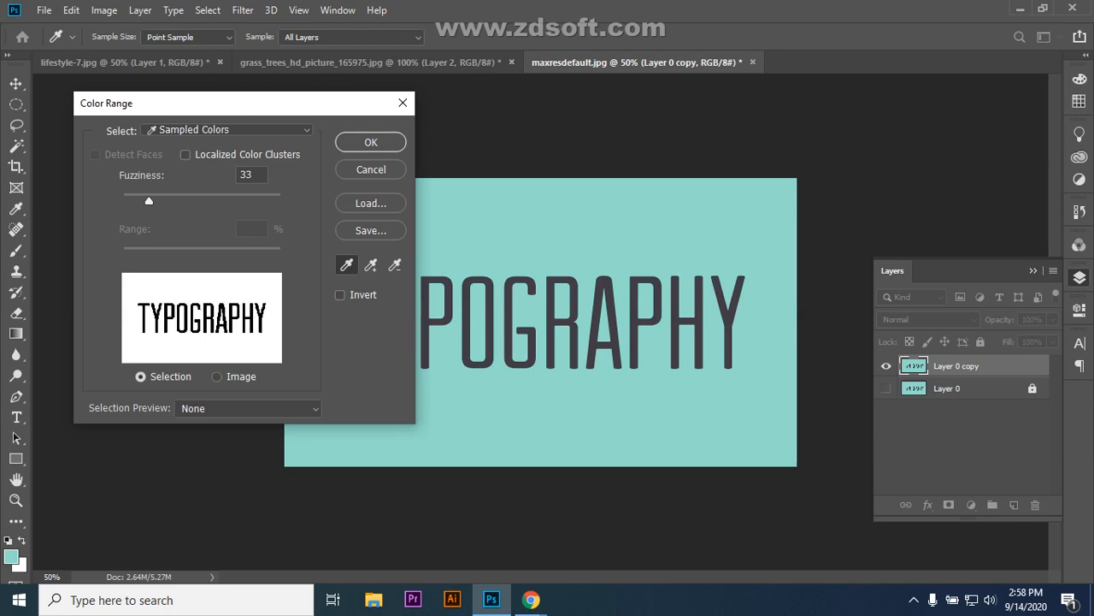
{"action": "left_click_drag", "start_coordinate": [149, 200], "coordinate": [190, 200]}
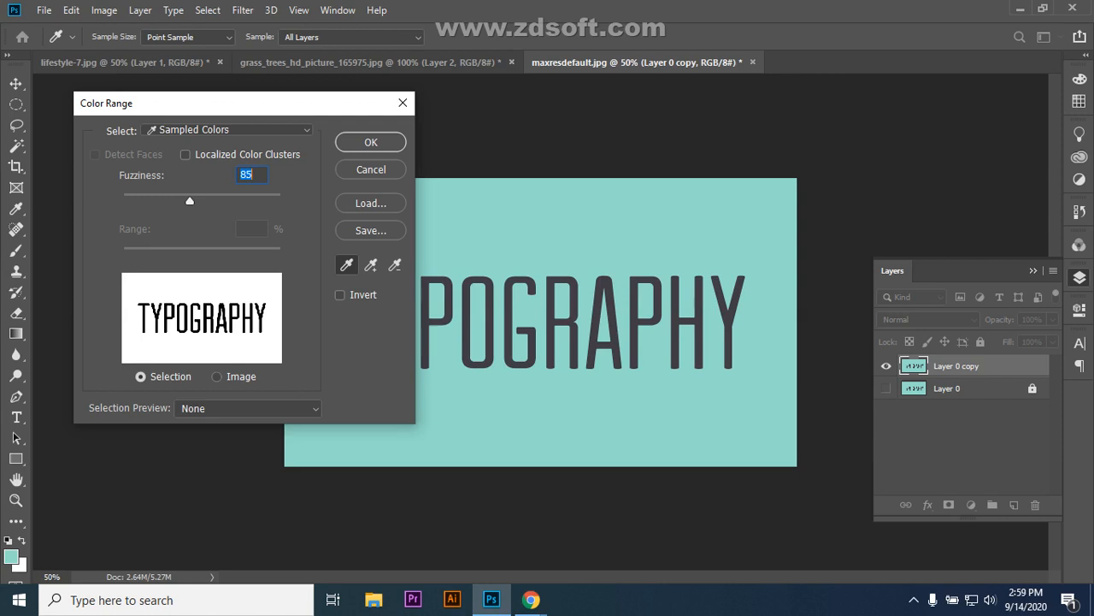
{"action": "key", "text": "Return"}
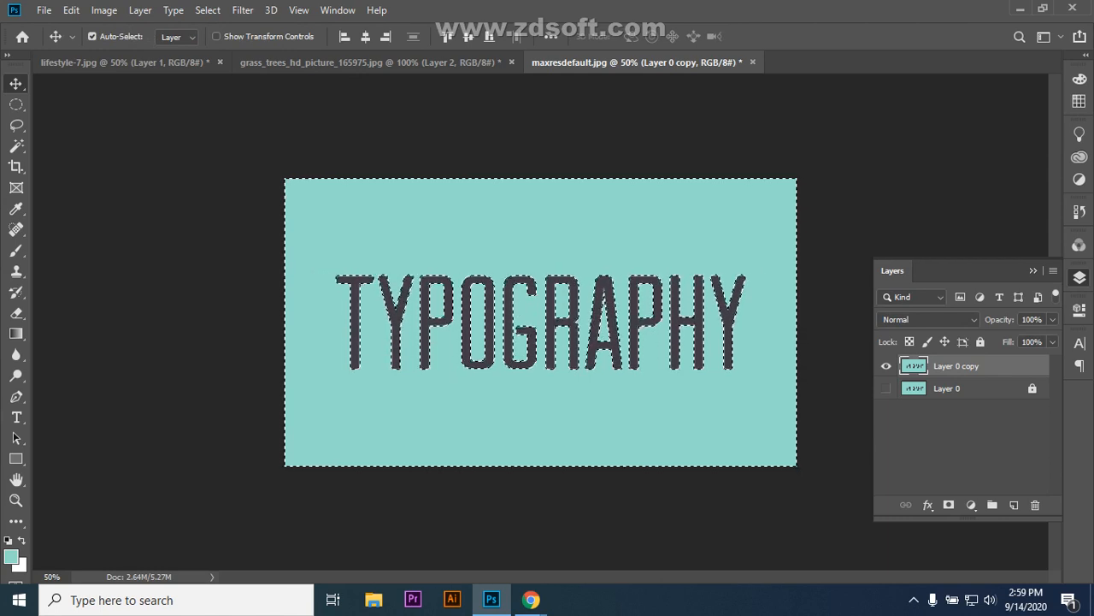
- Reselect the teal background of Layer 0 copy with Color Range, raising the fuzziness to 100
{"action": "left_click", "coordinate": [207, 11]}
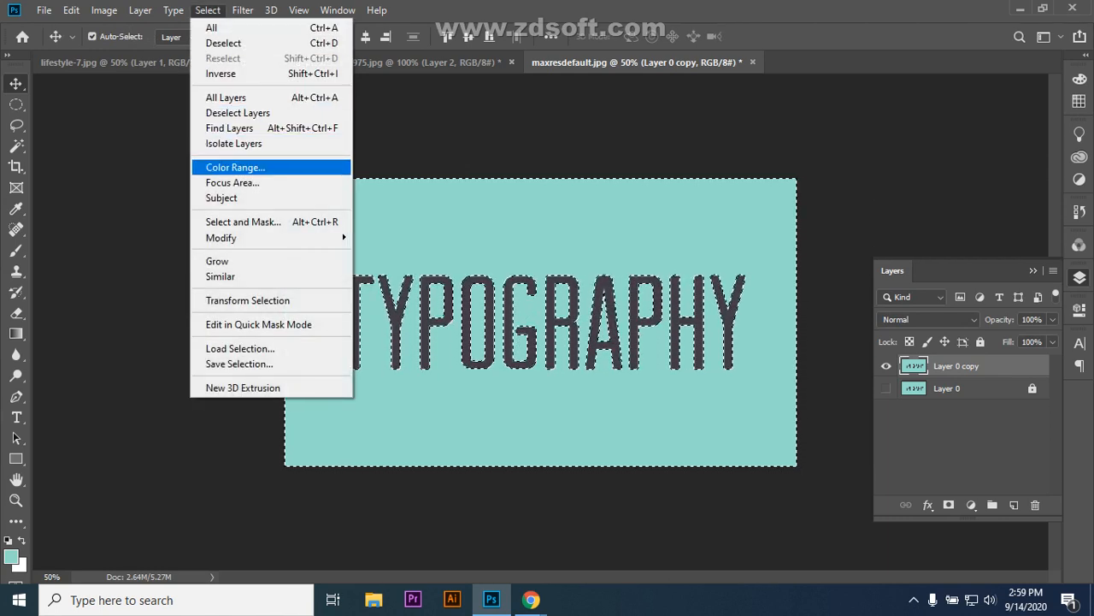
{"action": "left_click", "coordinate": [233, 167]}
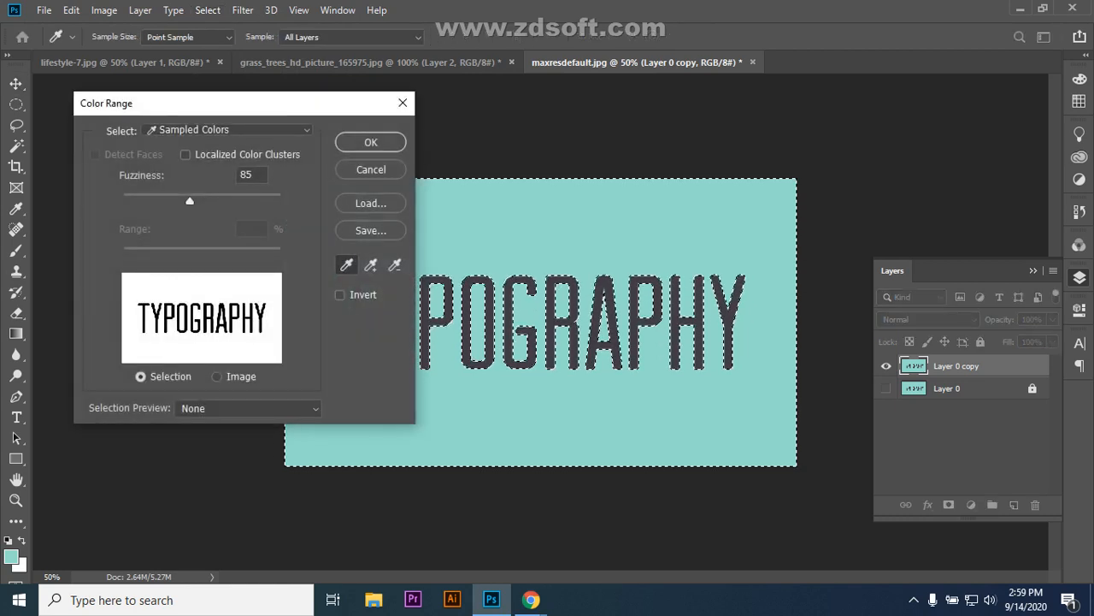
{"action": "left_click_drag", "start_coordinate": [189, 200], "coordinate": [202, 200]}
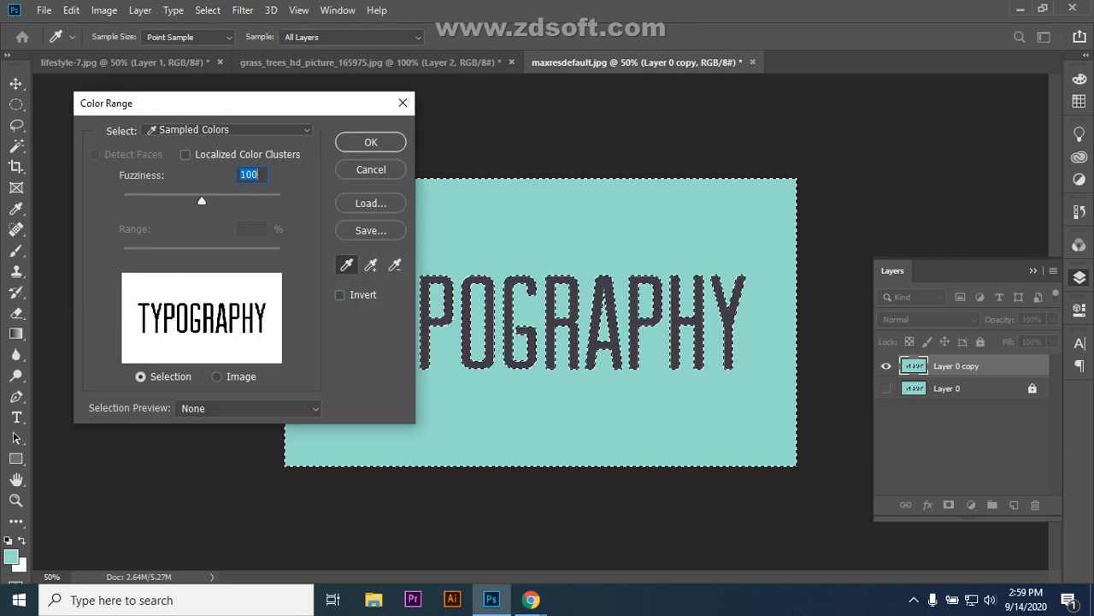
{"action": "left_click", "coordinate": [371, 141]}
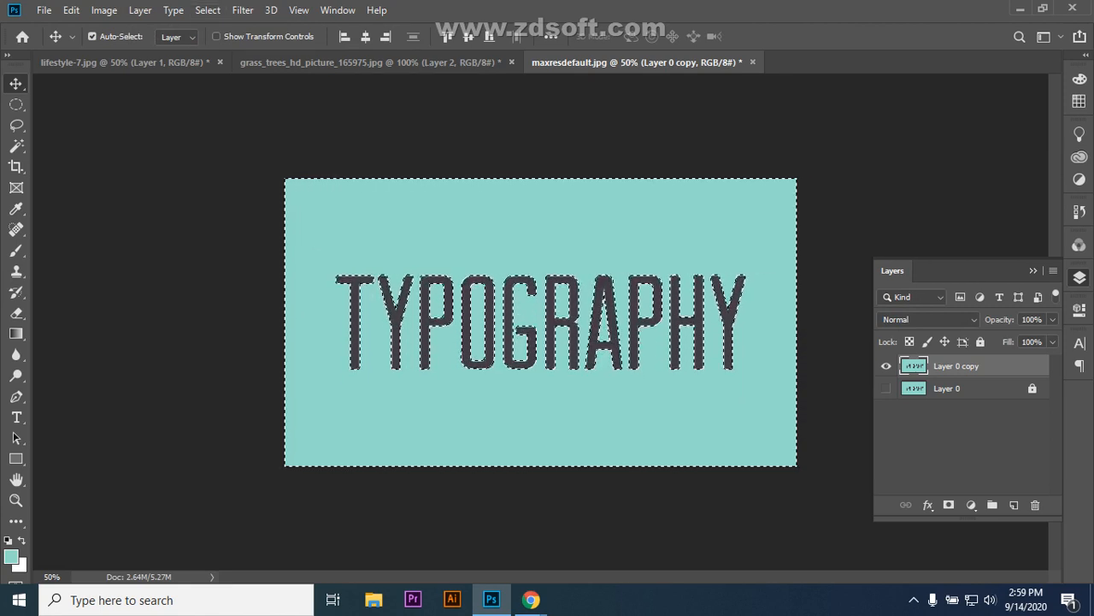
- Invert the selection to the lettering, copy it onto a new layer above Layer 0 copy, and hide Layer 0 copy
{"action": "left_click", "coordinate": [207, 11]}
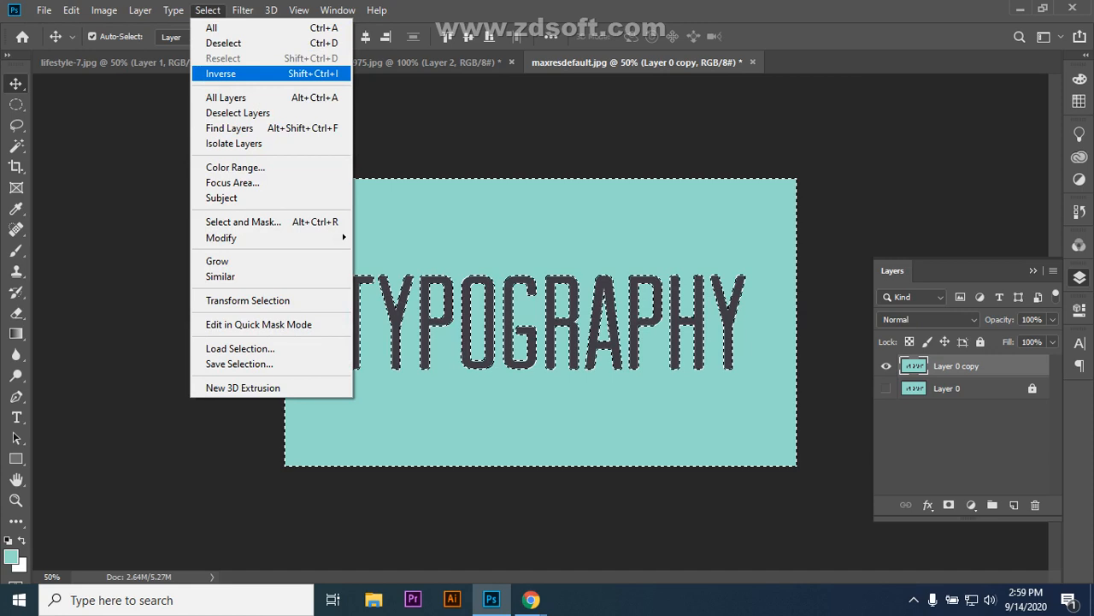
{"action": "left_click", "coordinate": [220, 73]}
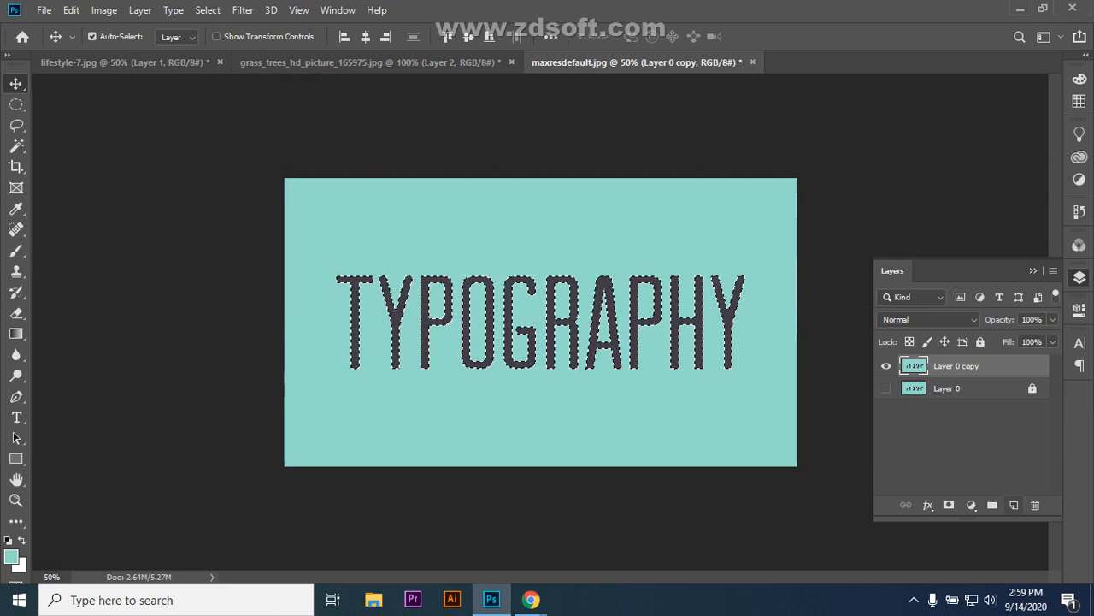
{"action": "left_click", "coordinate": [1013, 504]}
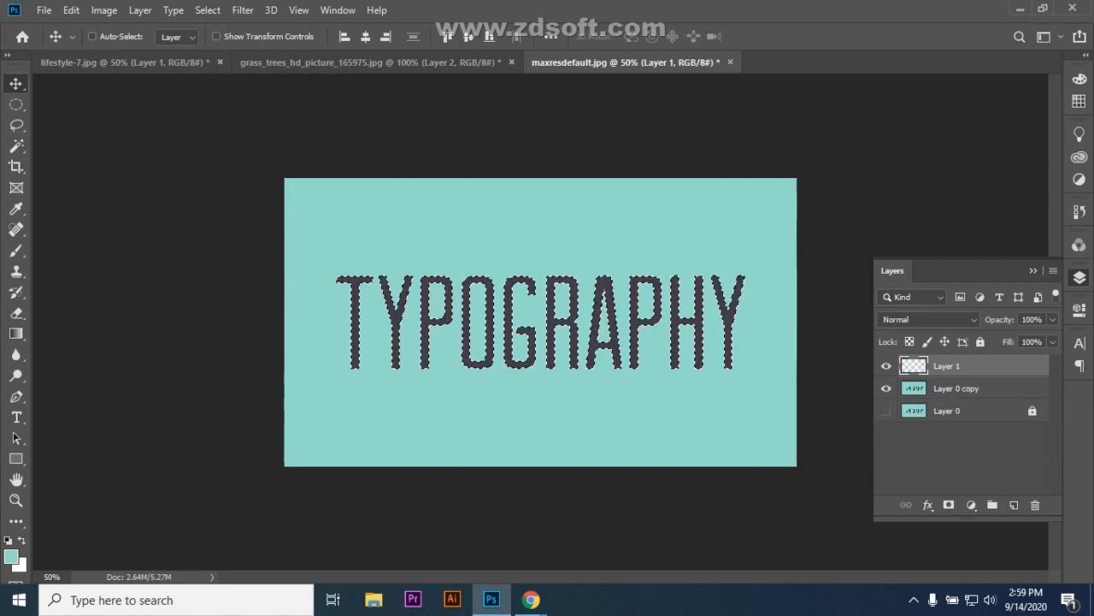
{"action": "key", "text": "ctrl+v"}
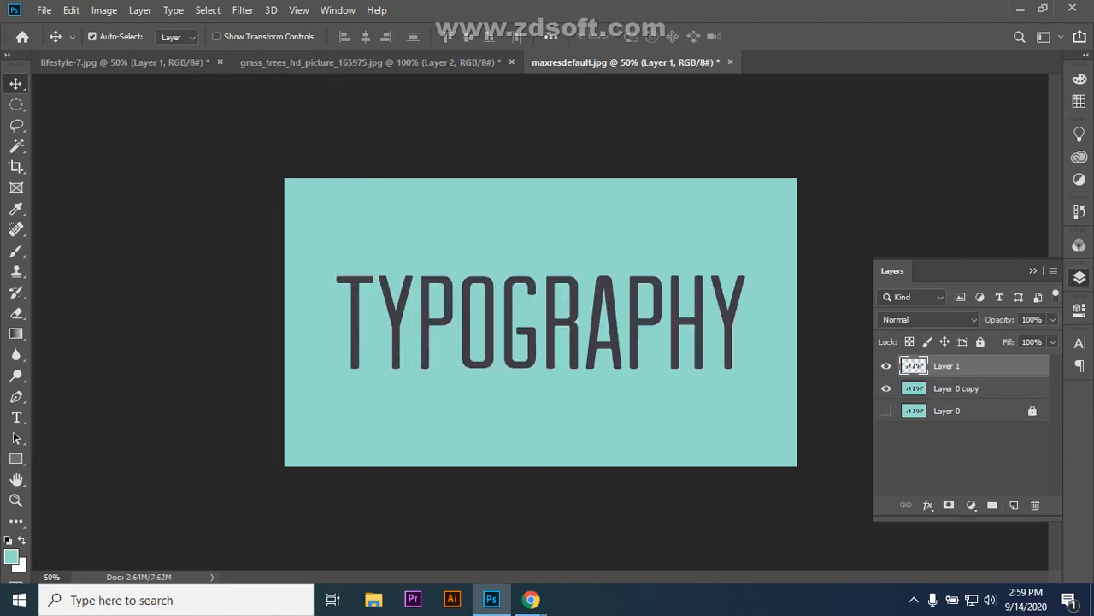
{"action": "left_click", "coordinate": [885, 389]}
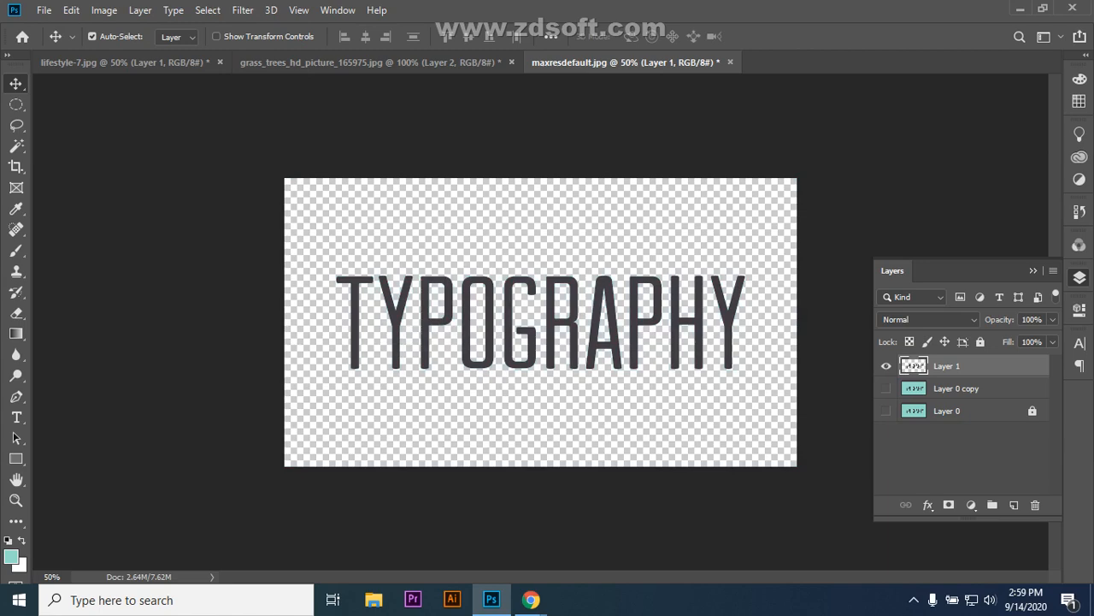
- Check Layer 1's letter edges and try selecting the teal remnants with Color Range at a higher fuzziness, clearing the selection again
{"action": "left_click", "coordinate": [17, 500]}
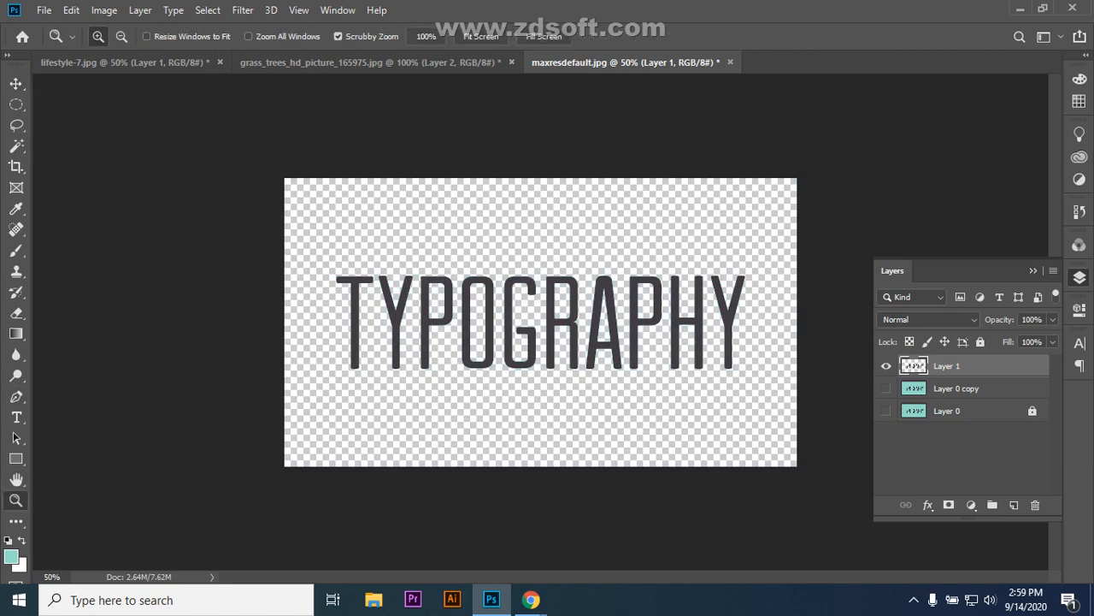
{"action": "left_click_drag", "start_coordinate": [596, 264], "coordinate": [684, 264]}
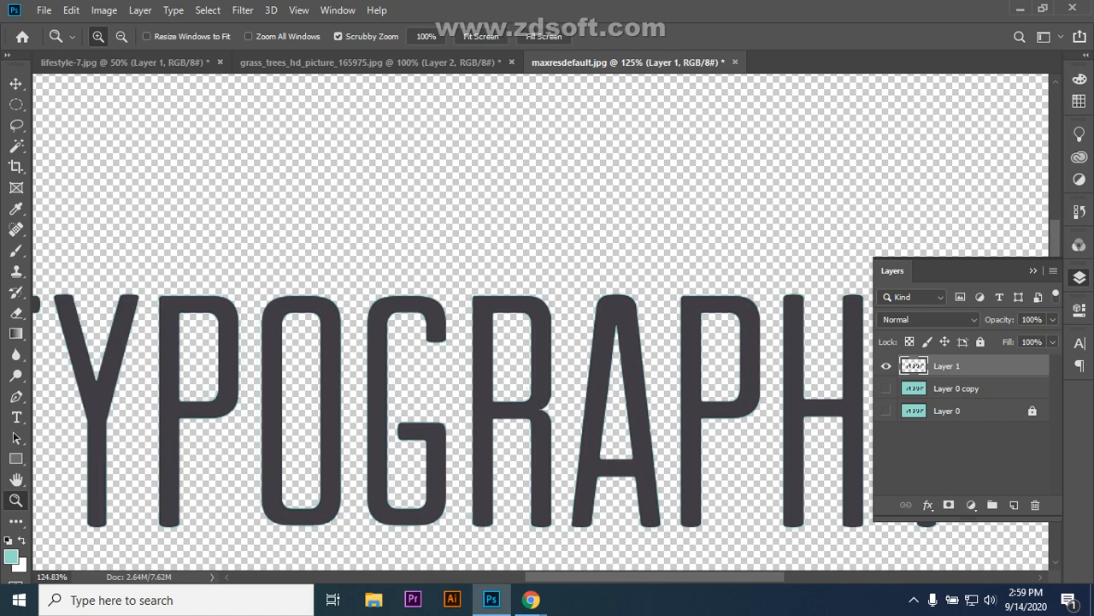
{"action": "left_click_drag", "start_coordinate": [173, 346], "coordinate": [191, 346]}
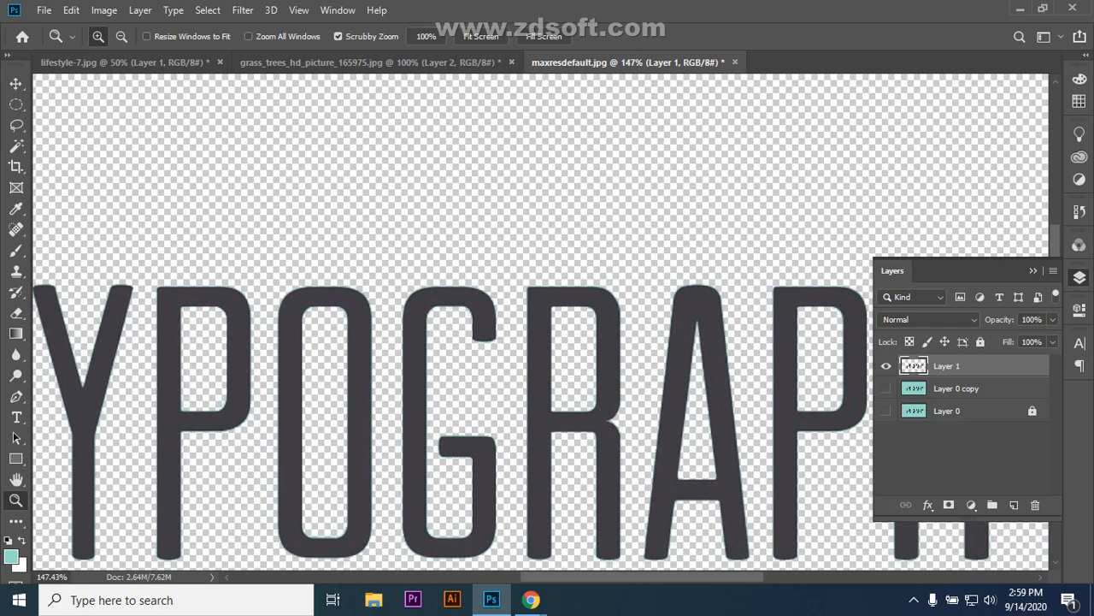
{"action": "key", "text": "ctrl+minus"}
{"action": "key", "text": "ctrl+minus"}
{"action": "key", "text": "ctrl+minus"}
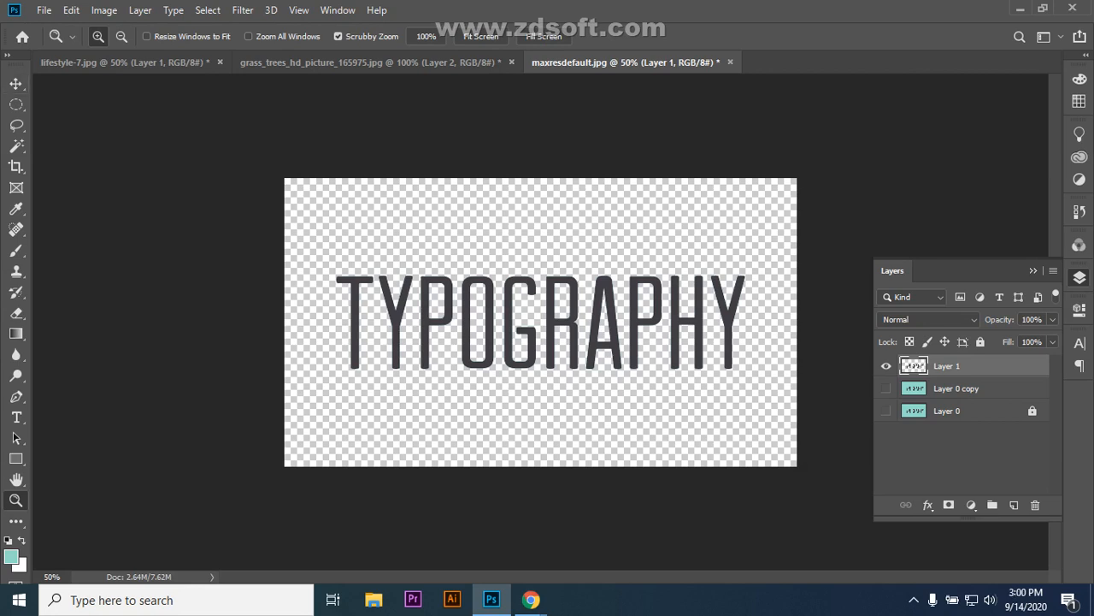
{"action": "left_click", "coordinate": [208, 9]}
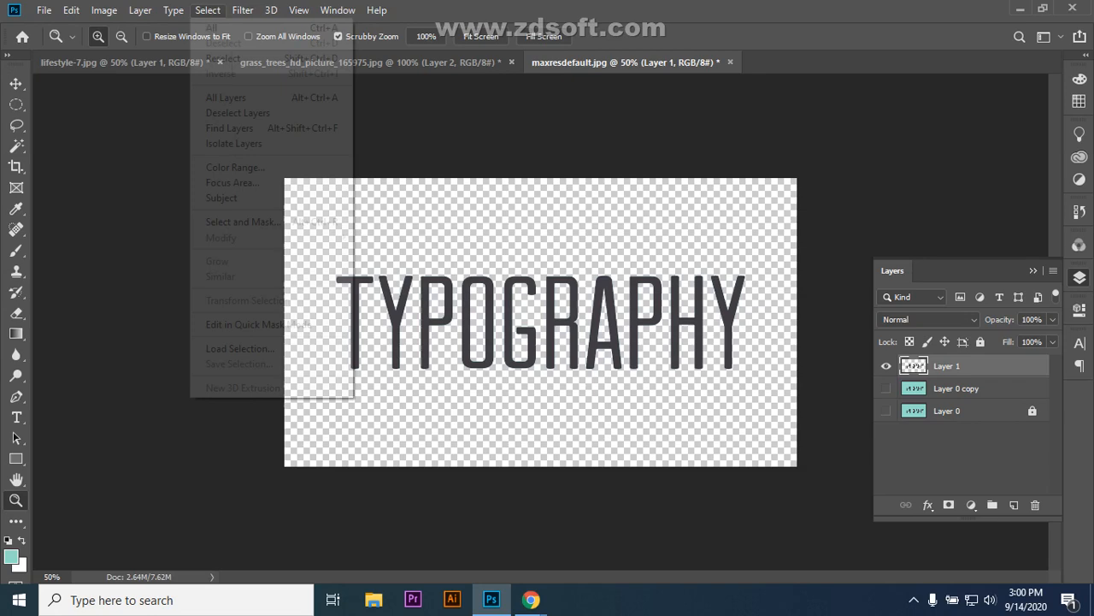
{"action": "left_click", "coordinate": [235, 167]}
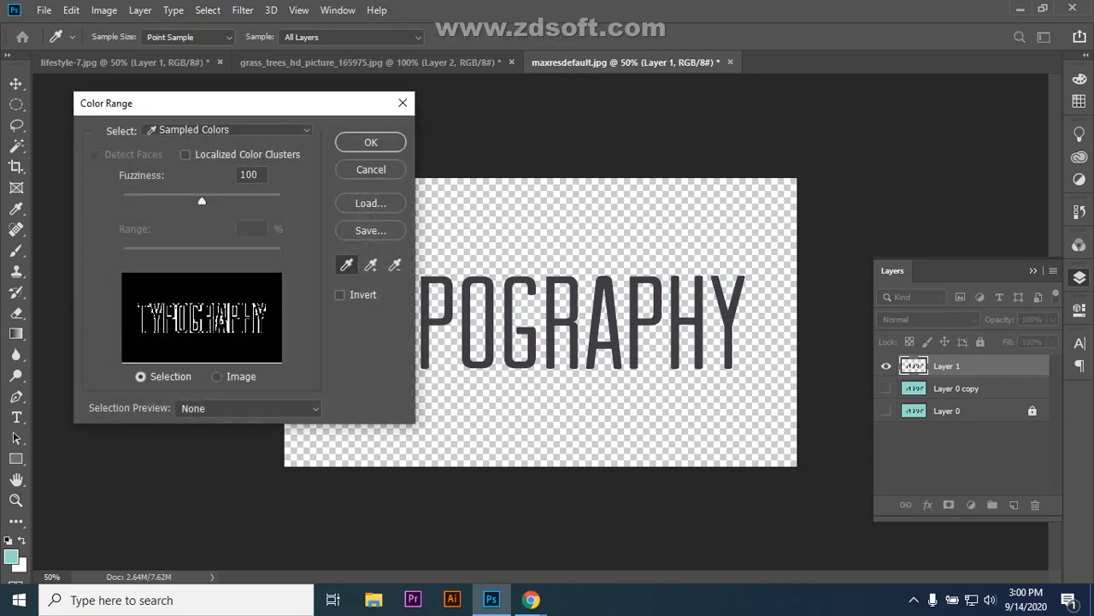
{"action": "left_click_drag", "start_coordinate": [201, 200], "coordinate": [228, 200]}
{"action": "left_click", "coordinate": [370, 142]}
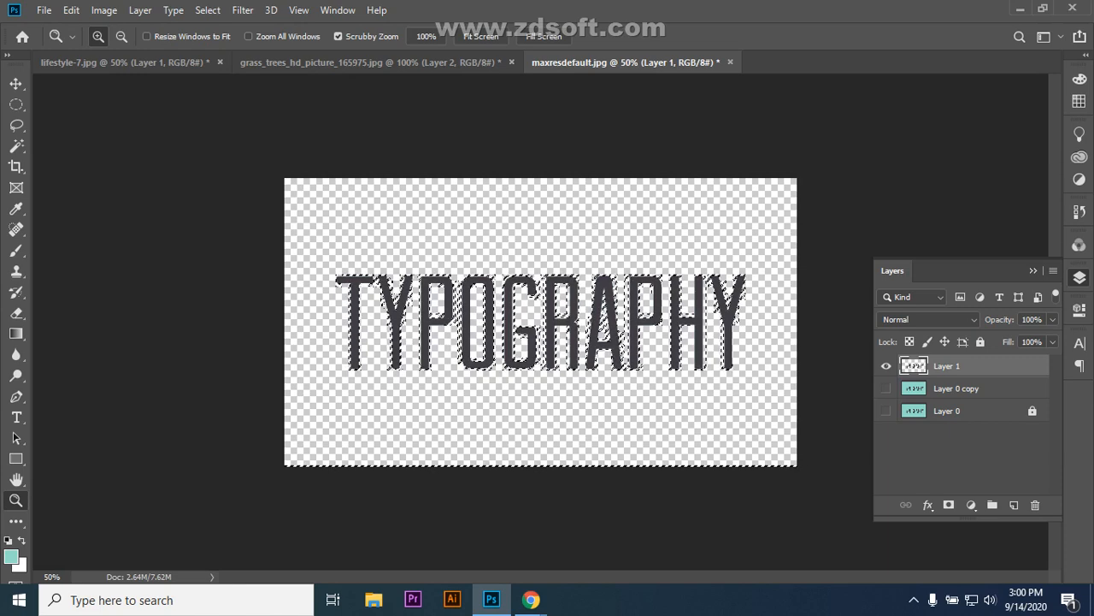
{"action": "key", "text": "d"}
{"action": "key", "text": "ctrl+d"}
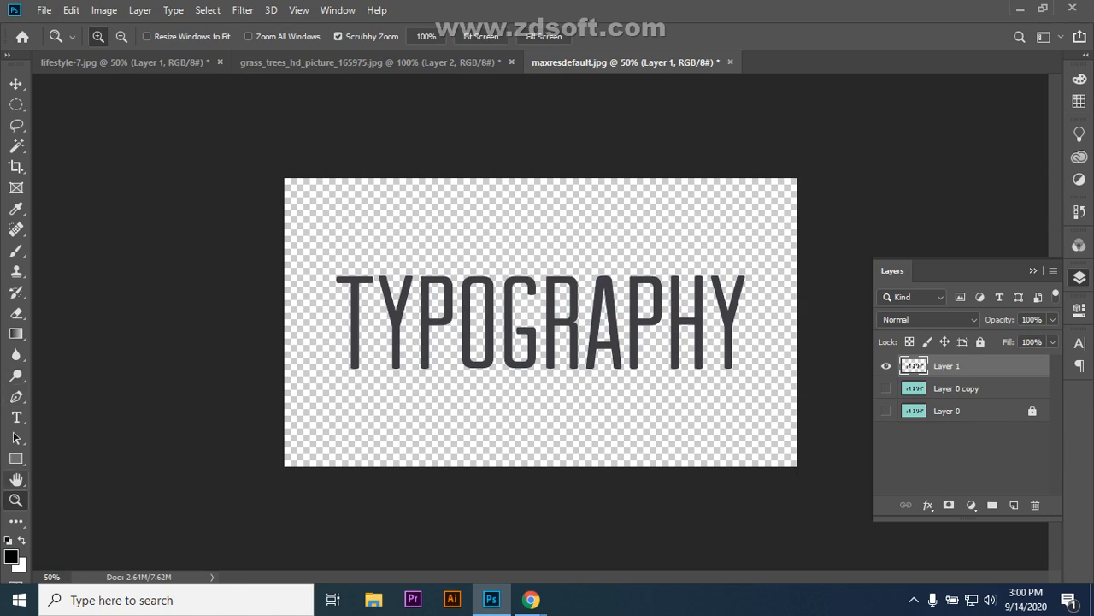
- Examine the letter edges on Layer 1 at several zoom levels for leftover teal outlines
{"action": "left_click_drag", "start_coordinate": [487, 296], "coordinate": [552, 296]}
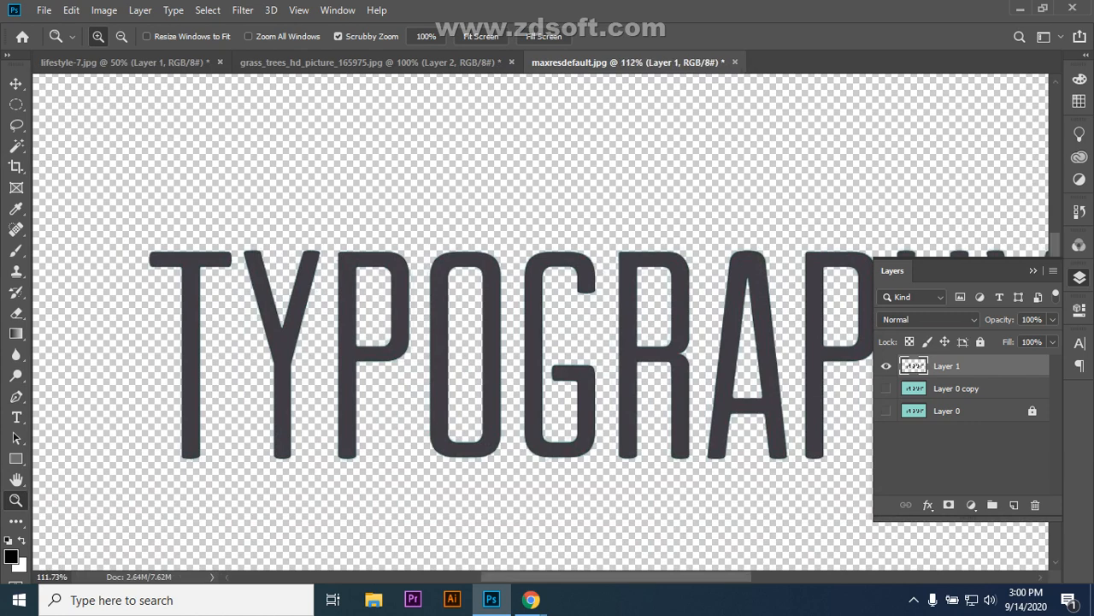
{"action": "left_click_drag", "start_coordinate": [675, 280], "coordinate": [611, 281]}
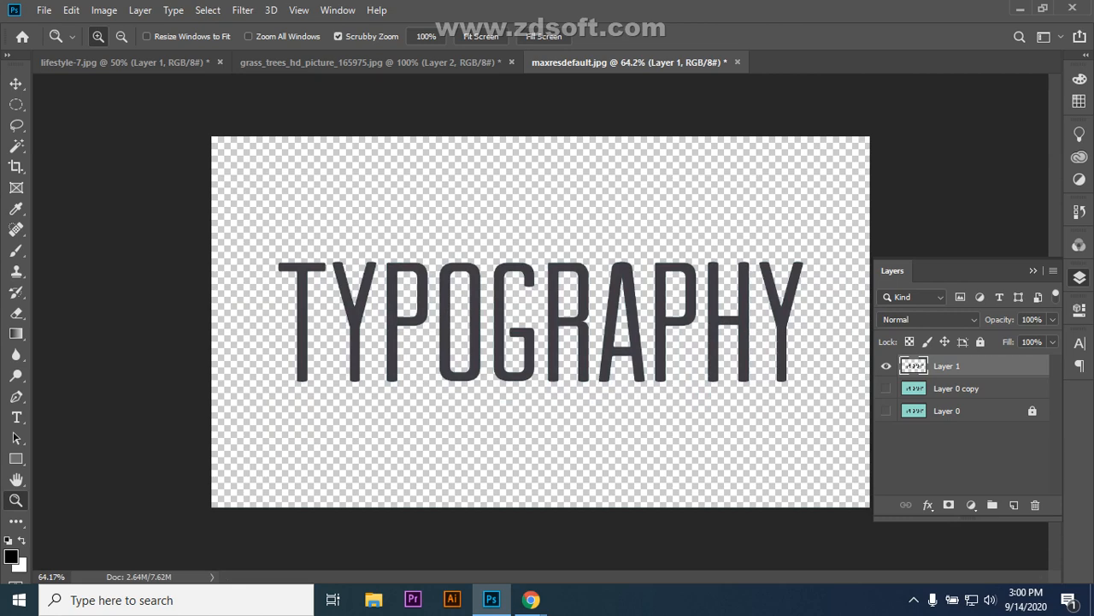
{"action": "scroll", "coordinate": [541, 322], "scroll_direction": "up", "scroll_amount": 2}
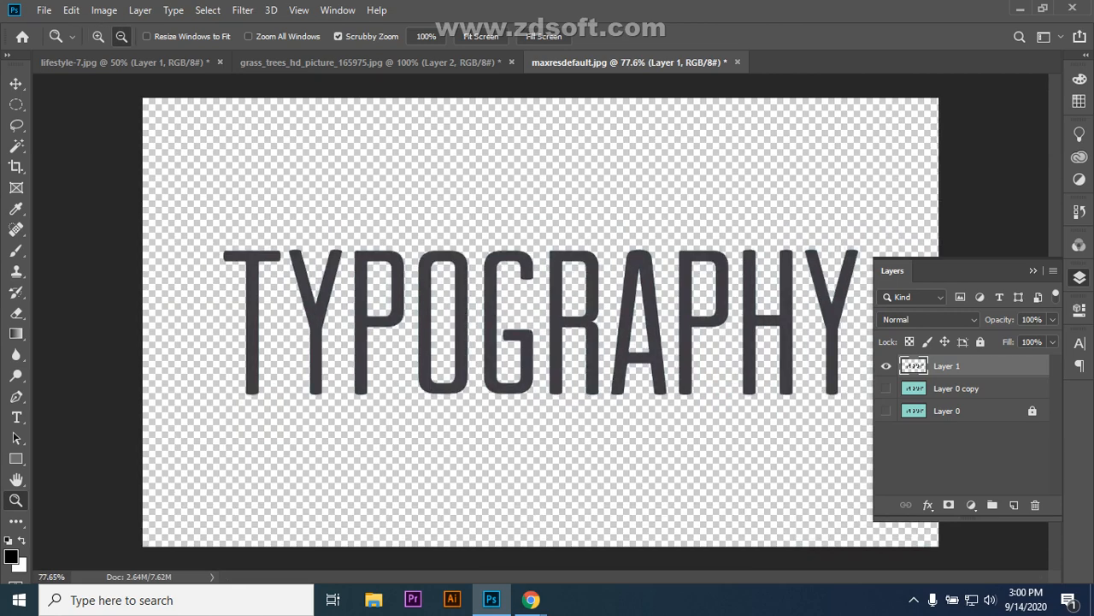
{"action": "scroll", "coordinate": [540, 322], "scroll_direction": "up", "scroll_amount": 1}
{"action": "scroll", "coordinate": [597, 295], "scroll_direction": "up", "scroll_amount": 1}
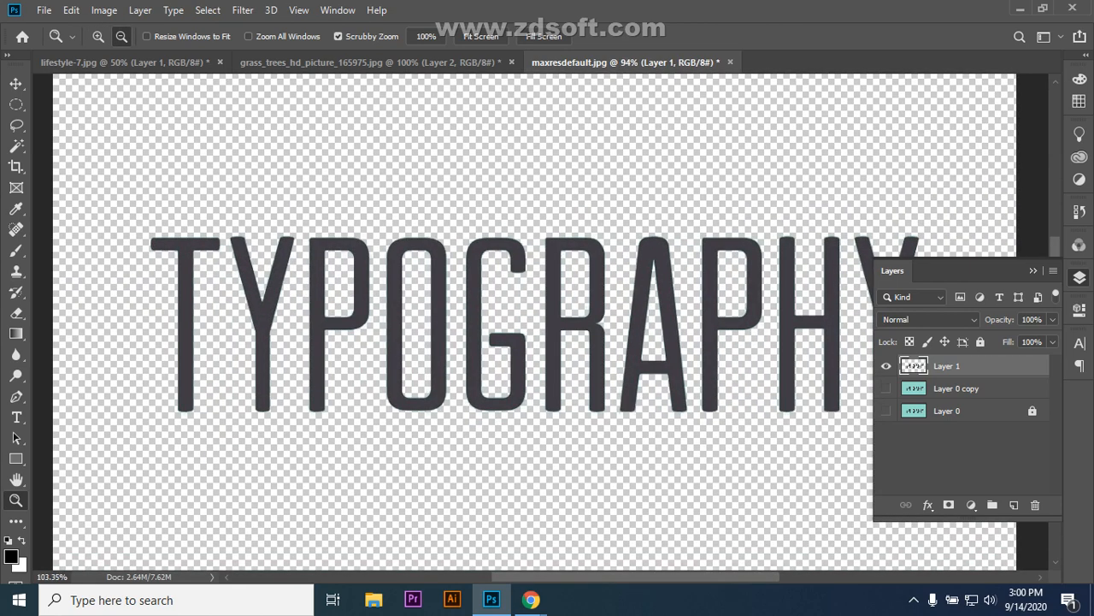
{"action": "scroll", "coordinate": [598, 295], "scroll_direction": "up", "scroll_amount": 1}
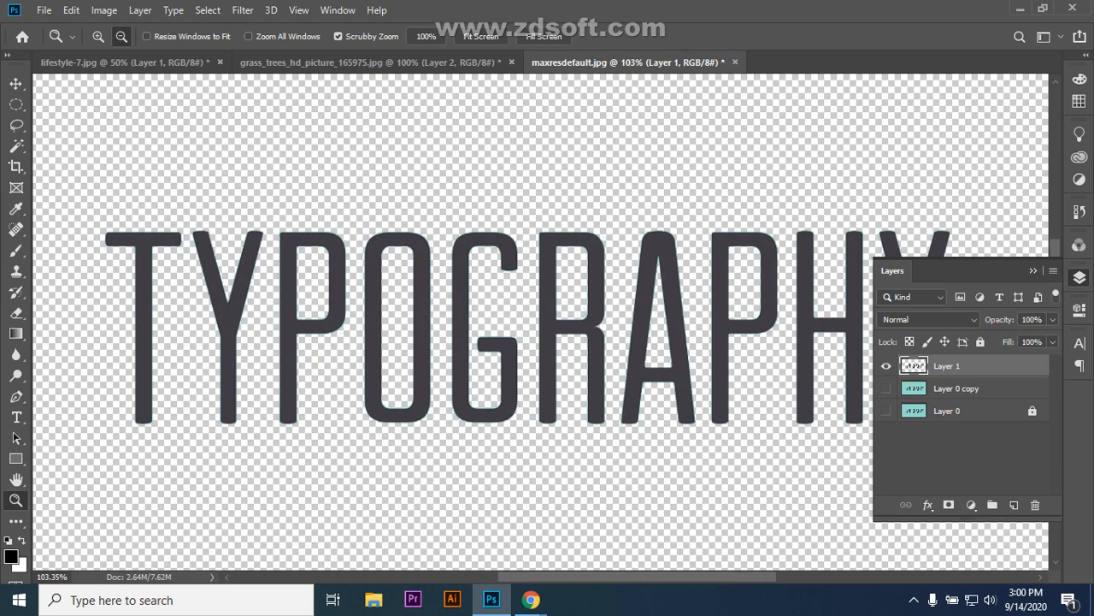
{"action": "scroll", "coordinate": [569, 306], "scroll_direction": "down", "scroll_amount": 4}
{"action": "scroll", "coordinate": [571, 306], "scroll_direction": "up", "scroll_amount": 4}
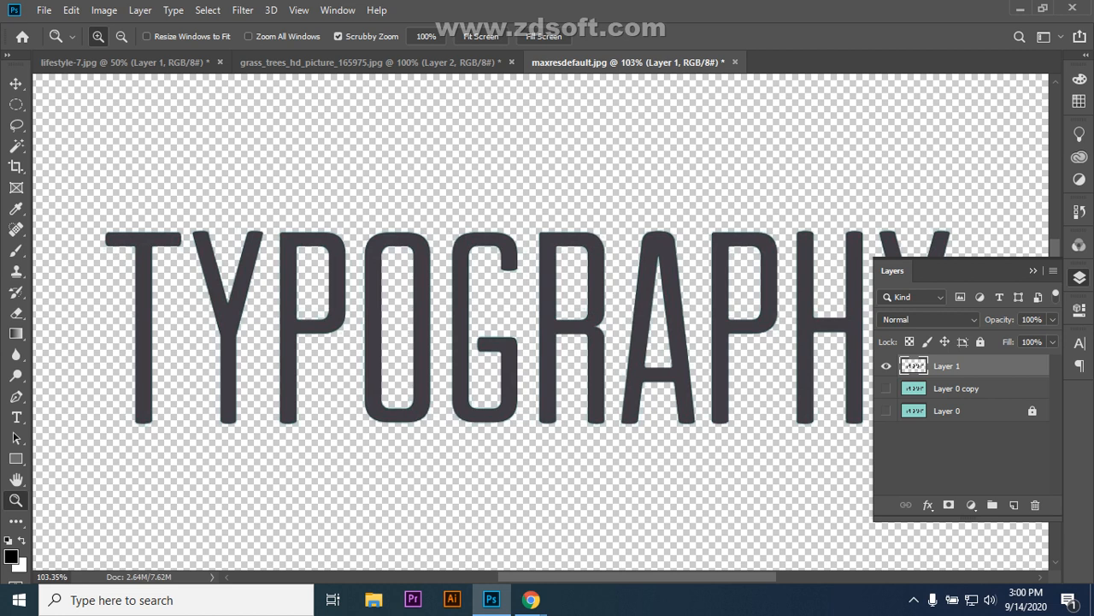
- Delete Layer 1 and Layer 0 copy, and make the original Layer 0 visible and unlocked
{"action": "left_click_drag", "start_coordinate": [975, 366], "coordinate": [1034, 504]}
{"action": "left_click_drag", "start_coordinate": [1018, 366], "coordinate": [1035, 504]}
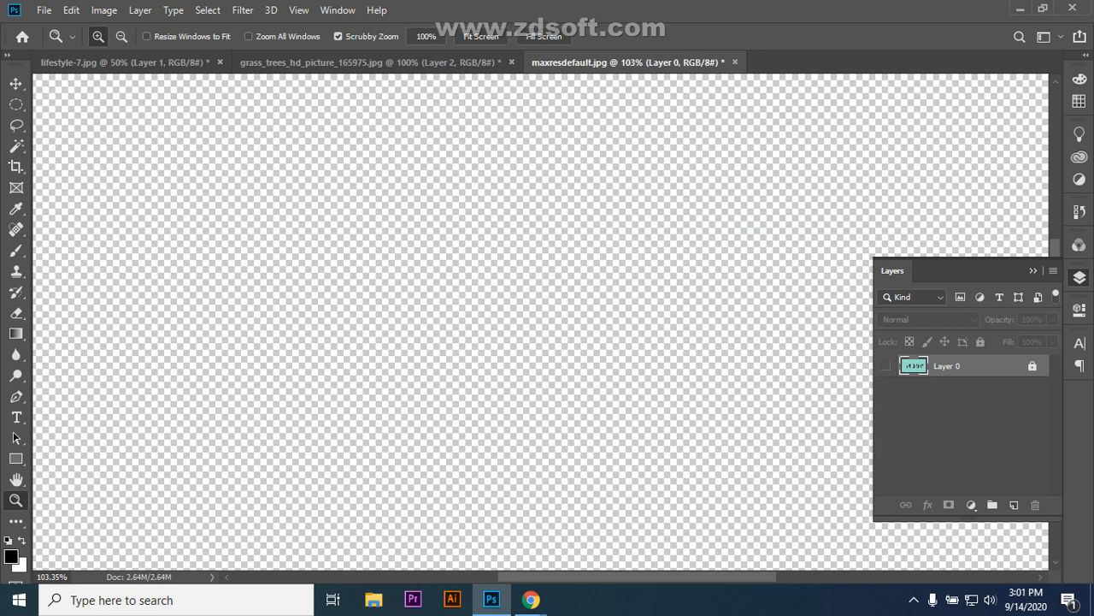
{"action": "left_click", "coordinate": [886, 366]}
{"action": "left_click", "coordinate": [1032, 366]}
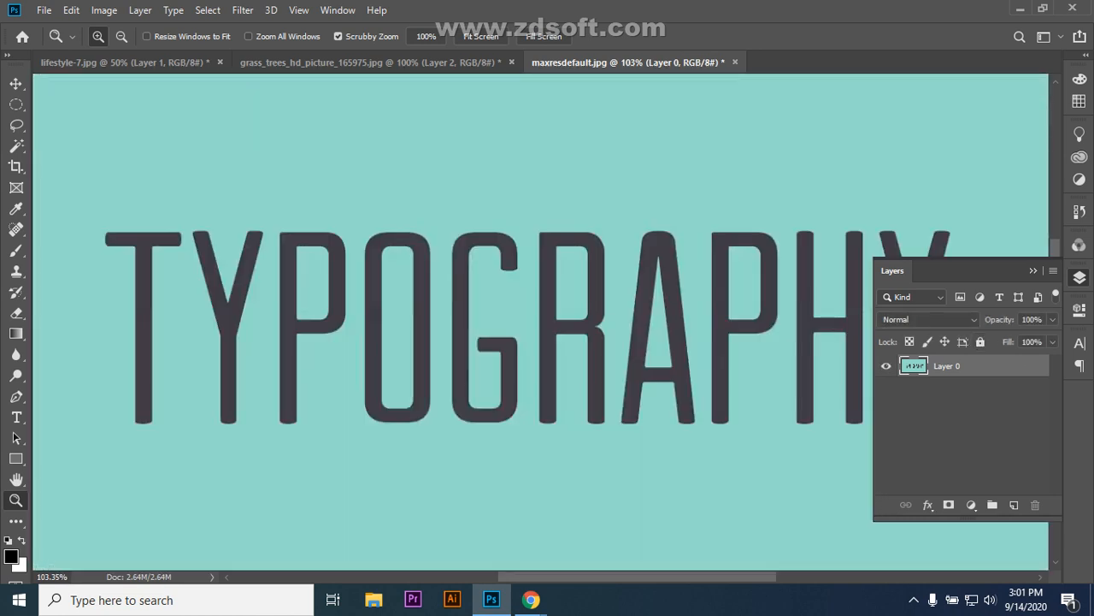
{"action": "double_click", "coordinate": [996, 365]}
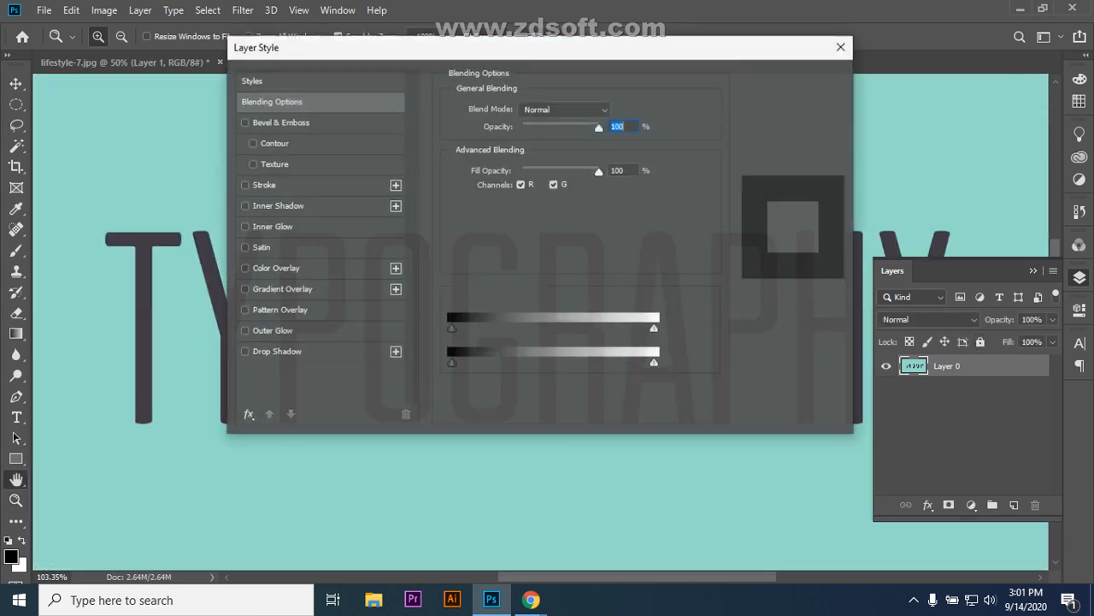
{"action": "left_click", "coordinate": [793, 81]}
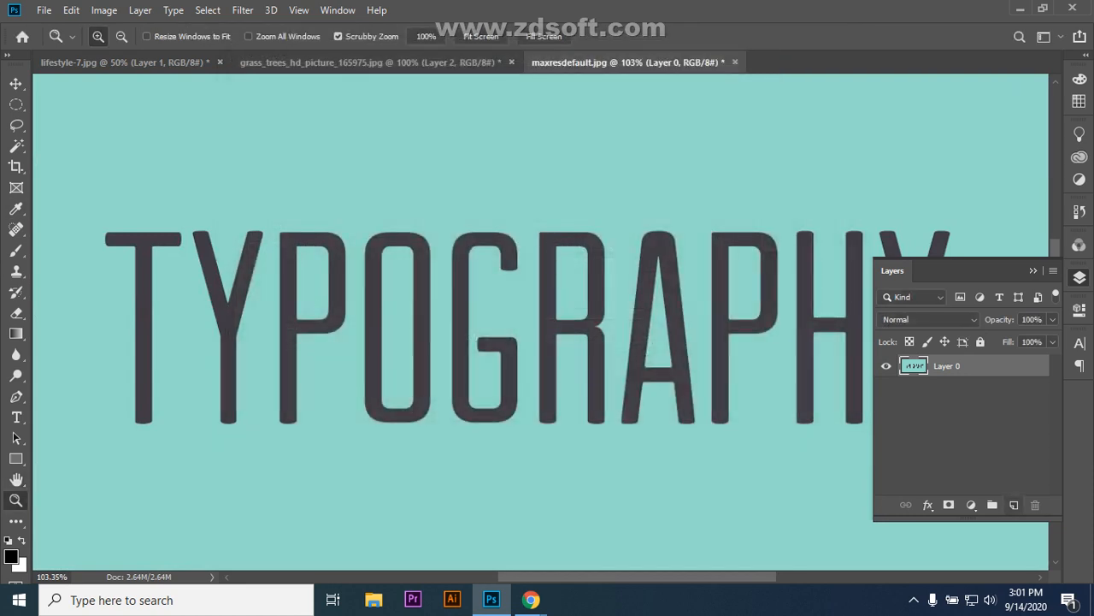
- Add a new empty layer, duplicate Layer 0, and place the empty layer between Layer 0 and its copy
{"action": "left_click", "coordinate": [1014, 505]}
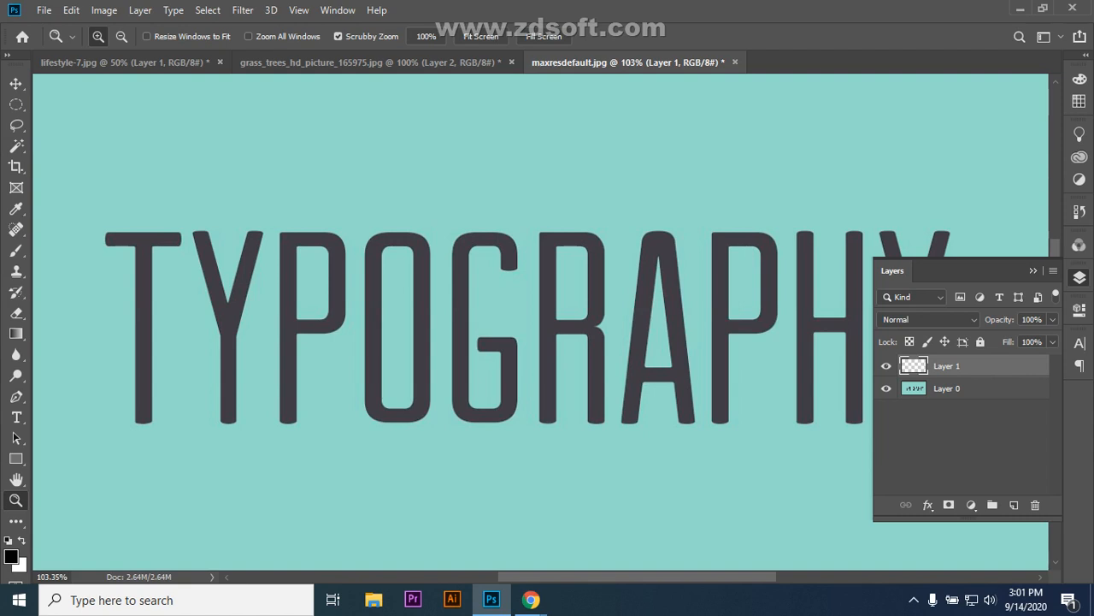
{"action": "left_click", "coordinate": [973, 389]}
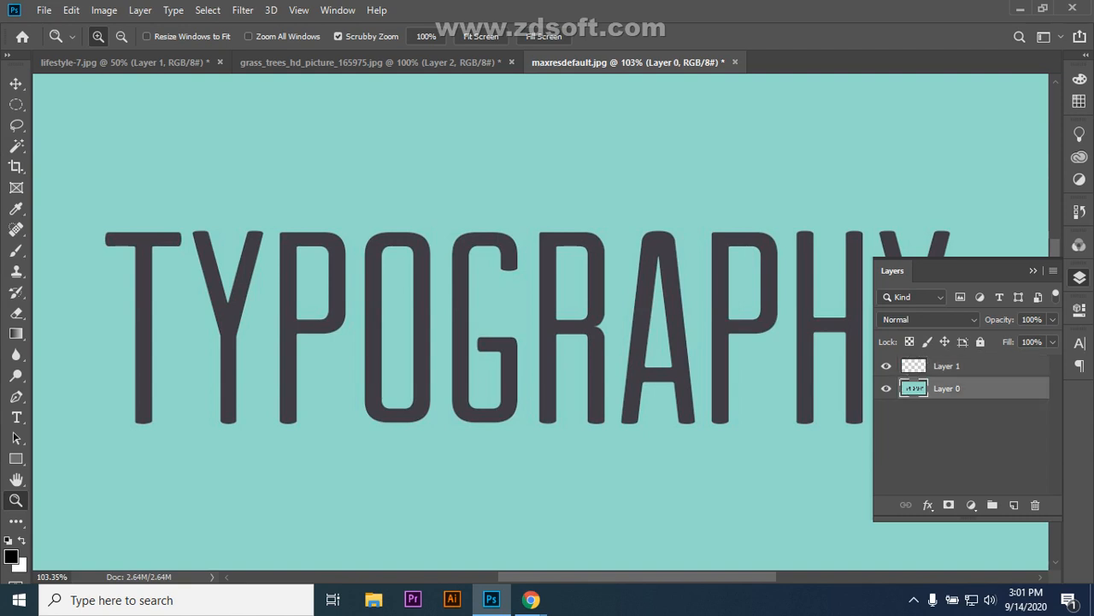
{"action": "right_click", "coordinate": [947, 389]}
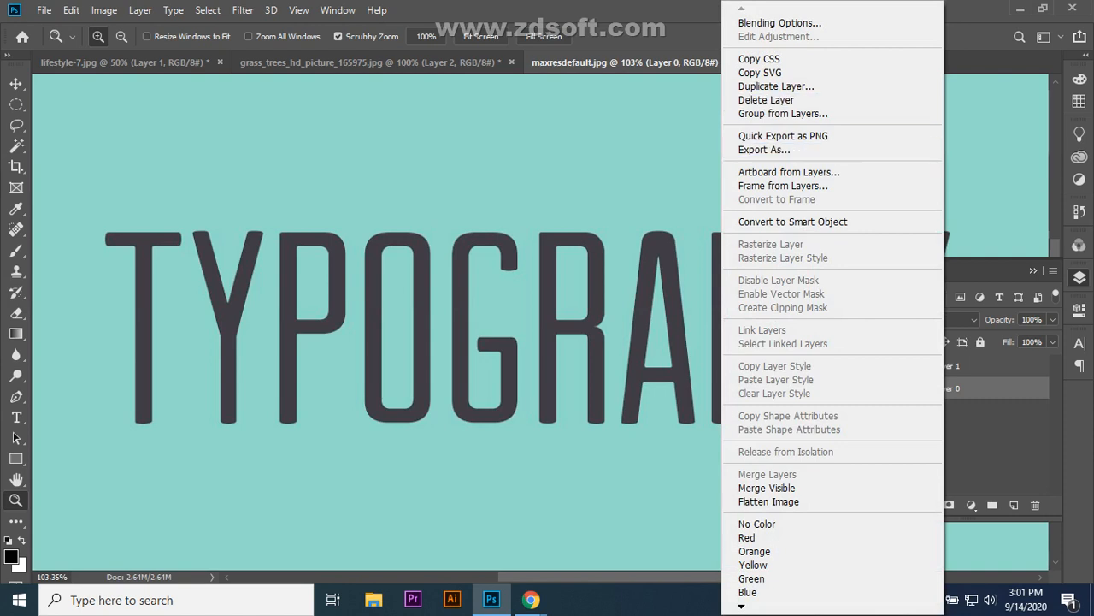
{"action": "key", "text": "Escape"}
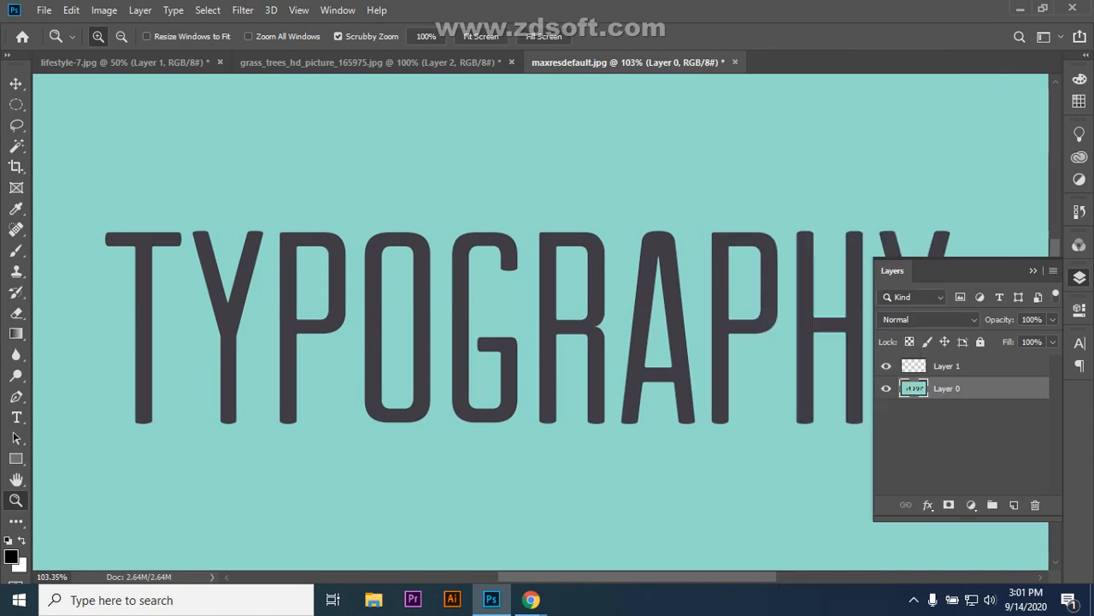
{"action": "key", "text": "ctrl+j"}
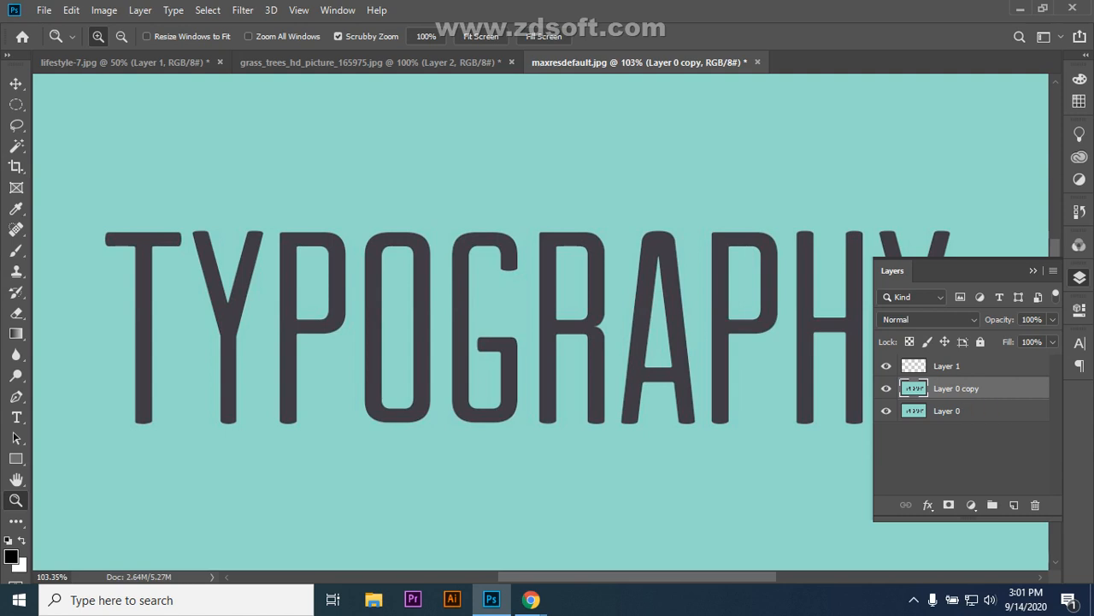
{"action": "left_click_drag", "start_coordinate": [958, 366], "coordinate": [958, 400]}
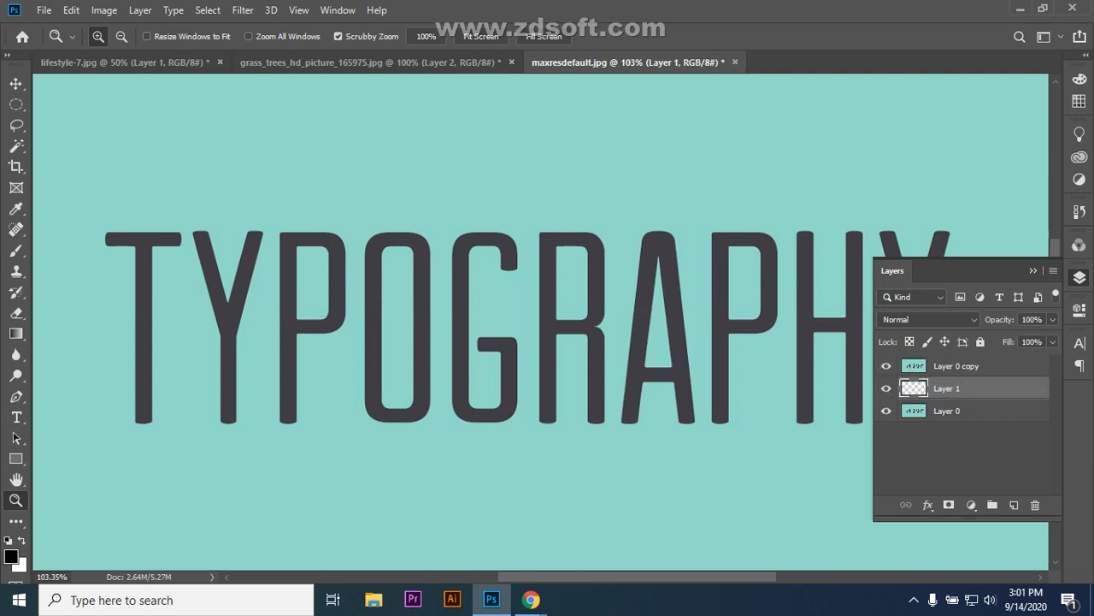
- Make Layer 0 copy the active layer and enlarge the Quick Selection brush to size 300
{"action": "left_click", "coordinate": [956, 366]}
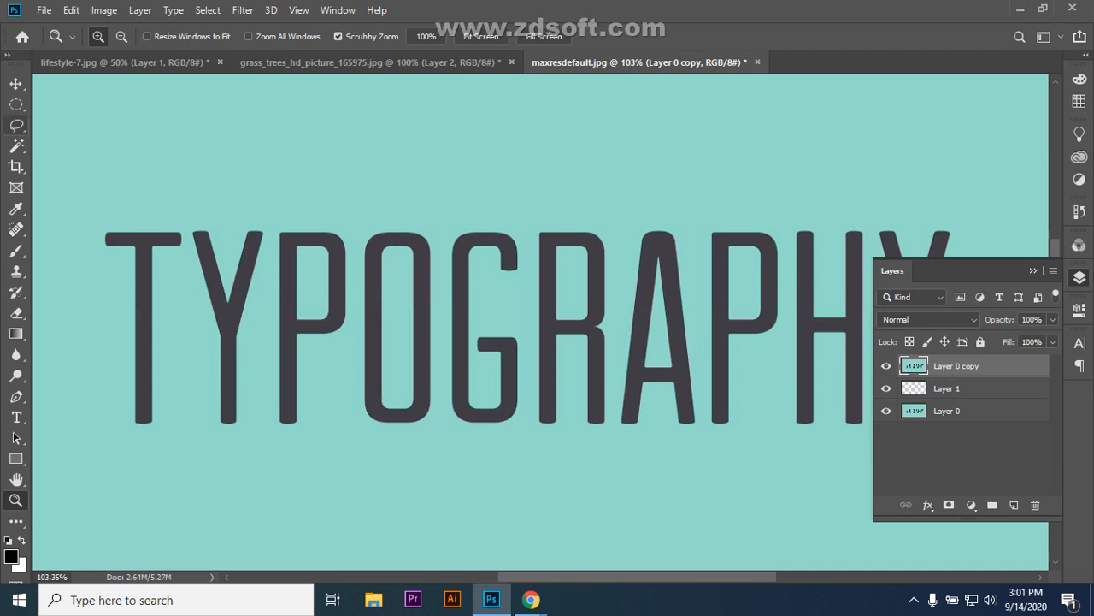
{"action": "left_click", "coordinate": [17, 147]}
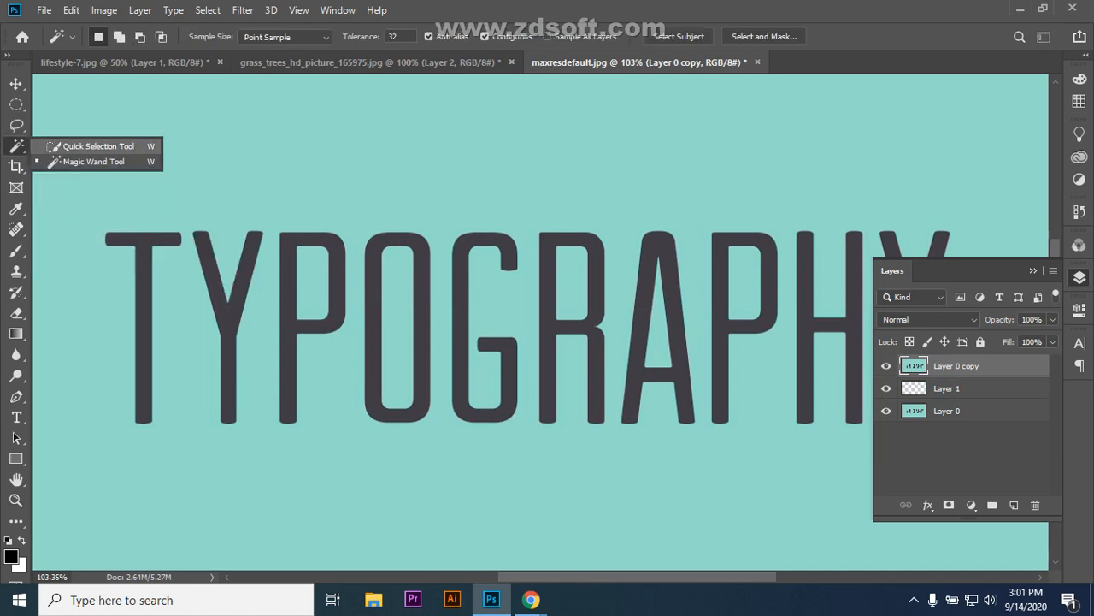
{"action": "left_click", "coordinate": [94, 146]}
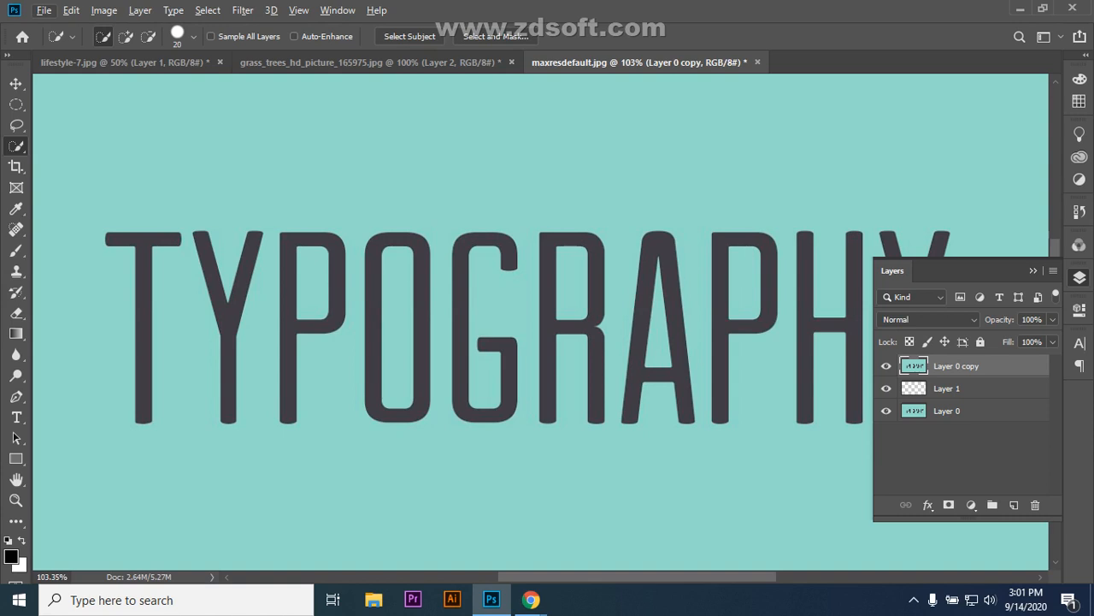
{"action": "key", "text": "bracketright"}
{"action": "key", "text": "bracketright"}
{"action": "key", "text": "bracketright"}
{"action": "key", "text": "bracketright"}
{"action": "key", "text": "bracketright"}
{"action": "key", "text": "bracketright"}
{"action": "key", "text": "bracketright"}
{"action": "key", "text": "bracketright"}
{"action": "key", "text": "bracketright"}
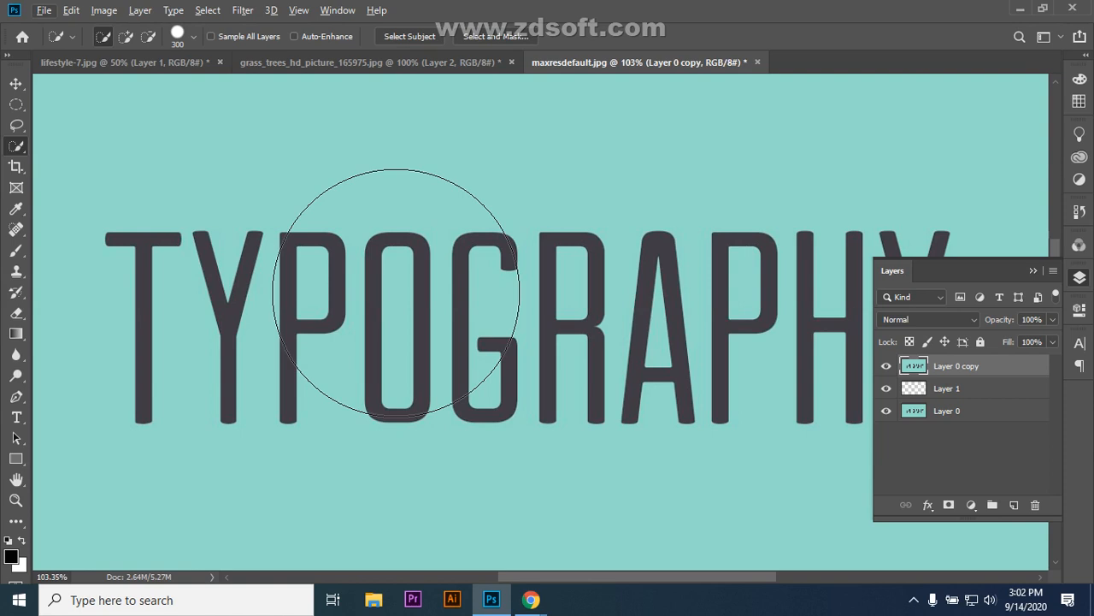
- Reduce the Quick Selection brush to size 25 and select the teal areas inside the O and the first P
{"action": "key", "text": "bracketleft"}
{"action": "key", "text": "bracketleft"}
{"action": "key", "text": "bracketleft"}
{"action": "key", "text": "bracketleft"}
{"action": "key", "text": "bracketleft"}
{"action": "key", "text": "bracketleft"}
{"action": "key", "text": "bracketleft"}
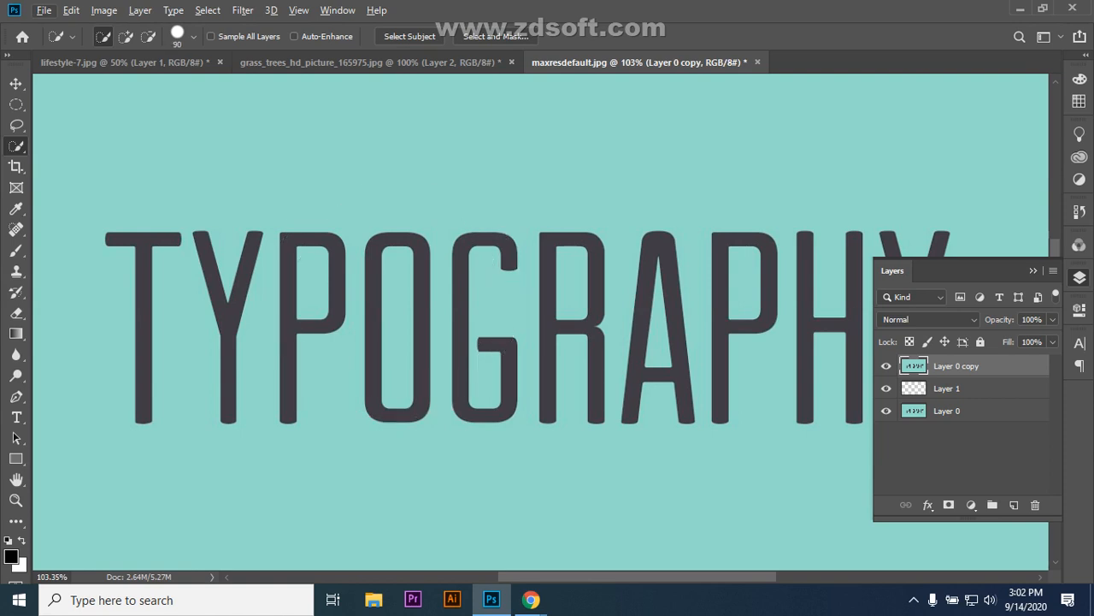
{"action": "key", "text": "bracketright"}
{"action": "key", "text": "bracketleft"}
{"action": "key", "text": "bracketleft"}
{"action": "key", "text": "bracketleft"}
{"action": "left_click", "coordinate": [398, 327]}
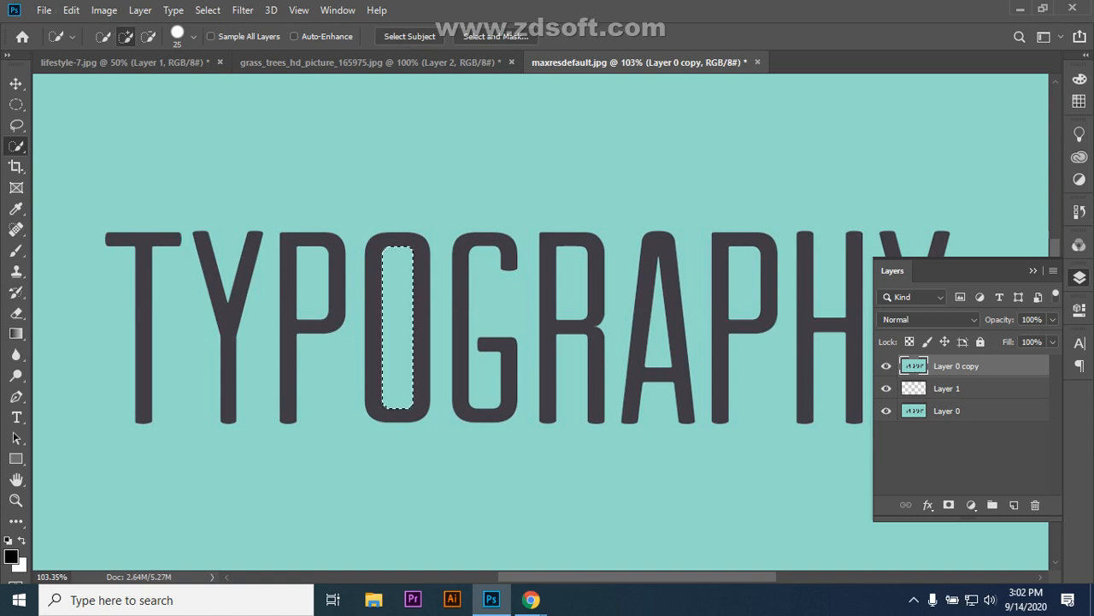
{"action": "key", "text": "ctrl+d"}
{"action": "right_click", "coordinate": [15, 145]}
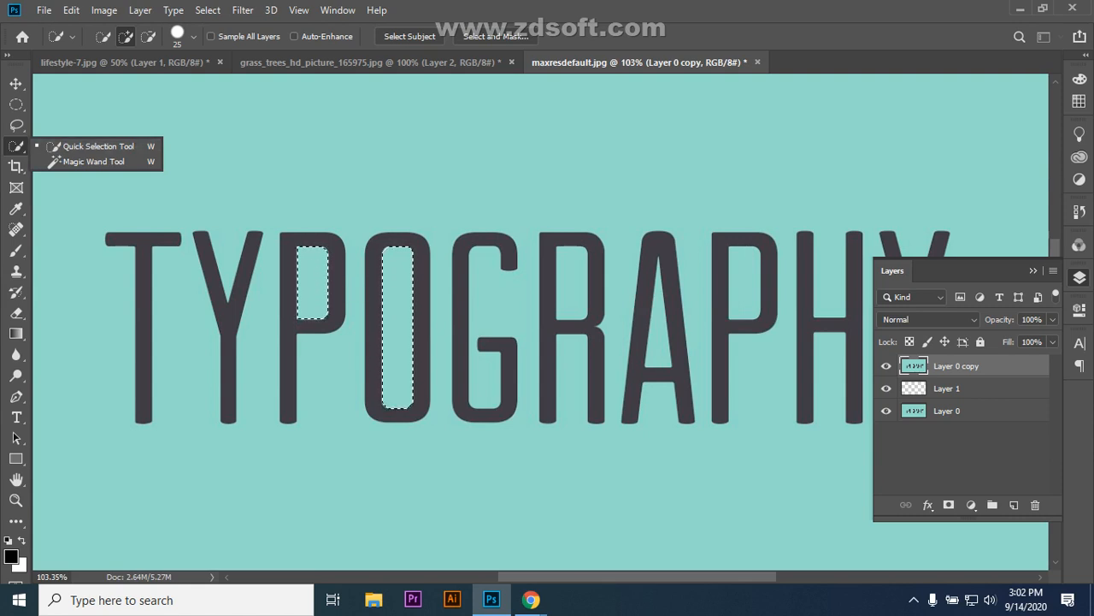
{"action": "left_click", "coordinate": [282, 174]}
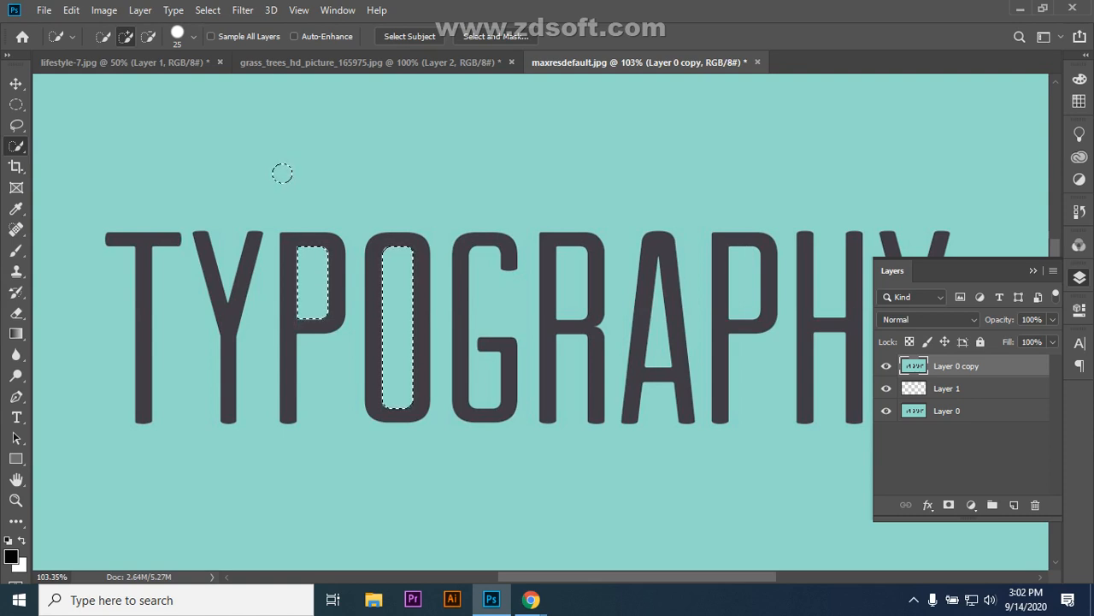
- Enlarge the Quick Selection brush to size 90 and add the teal background around the letters from T to the second P
{"action": "key", "text": "bracketright"}
{"action": "key", "text": "bracketright"}
{"action": "key", "text": "bracketright"}
{"action": "key", "text": "bracketright"}
{"action": "key", "text": "bracketright"}
{"action": "key", "text": "bracketright"}
{"action": "key", "text": "bracketright"}
{"action": "key", "text": "bracketright"}
{"action": "key", "text": "bracketright"}
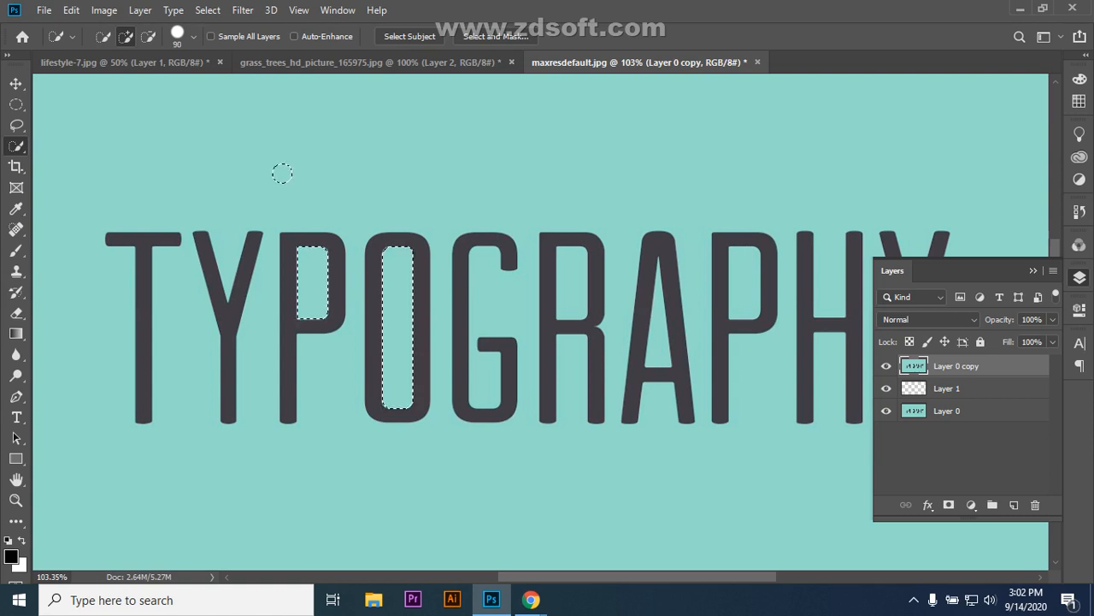
{"action": "mouse_move", "coordinate": [181, 175]}
{"action": "left_mouse_down"}
{"action": "mouse_move", "coordinate": [723, 175]}
{"action": "mouse_move", "coordinate": [1026, 198]}
{"action": "mouse_move", "coordinate": [1007, 255]}
{"action": "mouse_move", "coordinate": [1009, 316]}
{"action": "mouse_move", "coordinate": [940, 427]}
{"action": "mouse_move", "coordinate": [855, 427]}
{"action": "mouse_move", "coordinate": [547, 479]}
{"action": "left_mouse_up"}
{"action": "left_click", "coordinate": [1033, 270]}
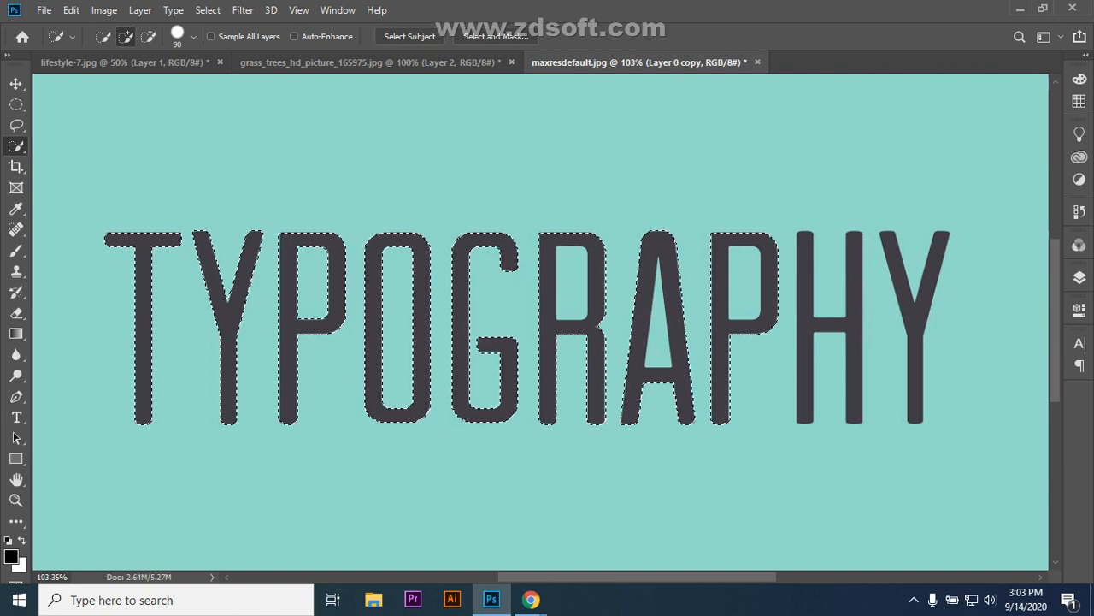
- Add the dark T and first Y to the quick selection, trying a smaller brush of size 40
{"action": "left_click", "coordinate": [142, 282]}
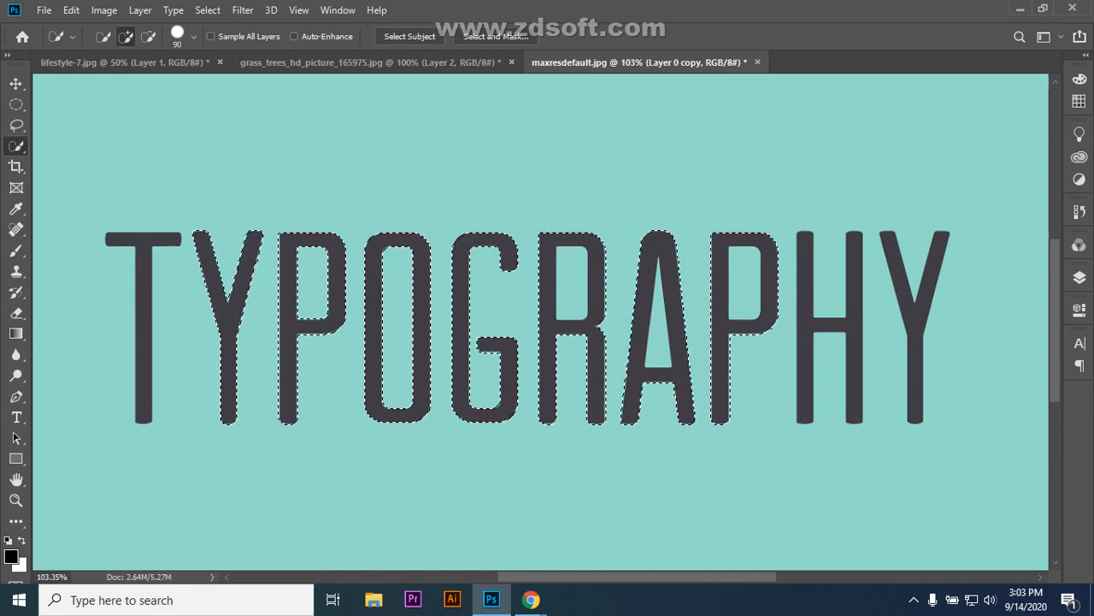
{"action": "key", "text": "bracketleft"}
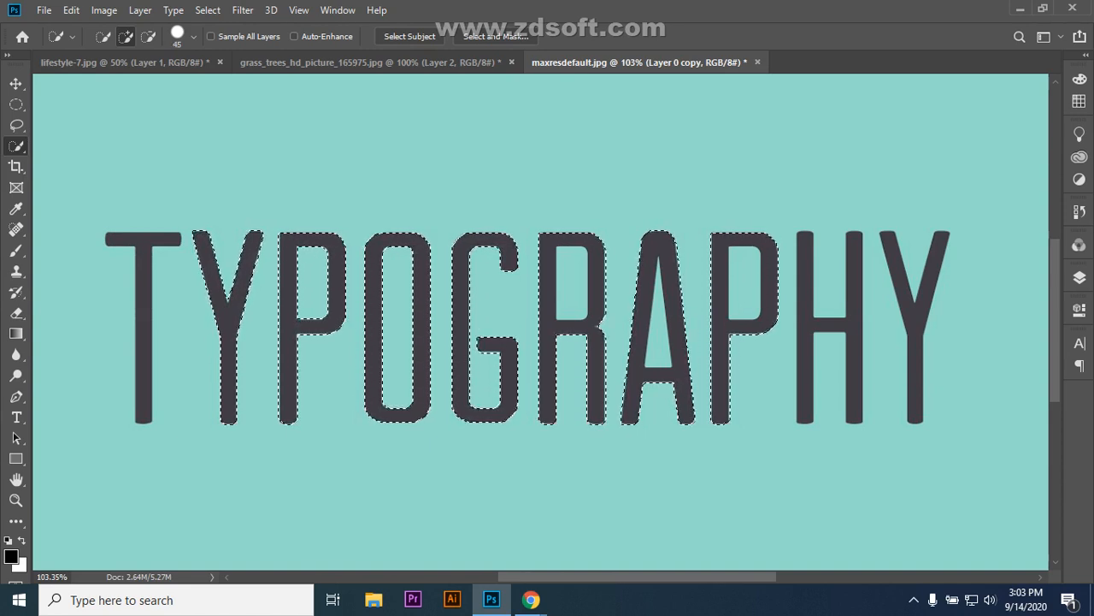
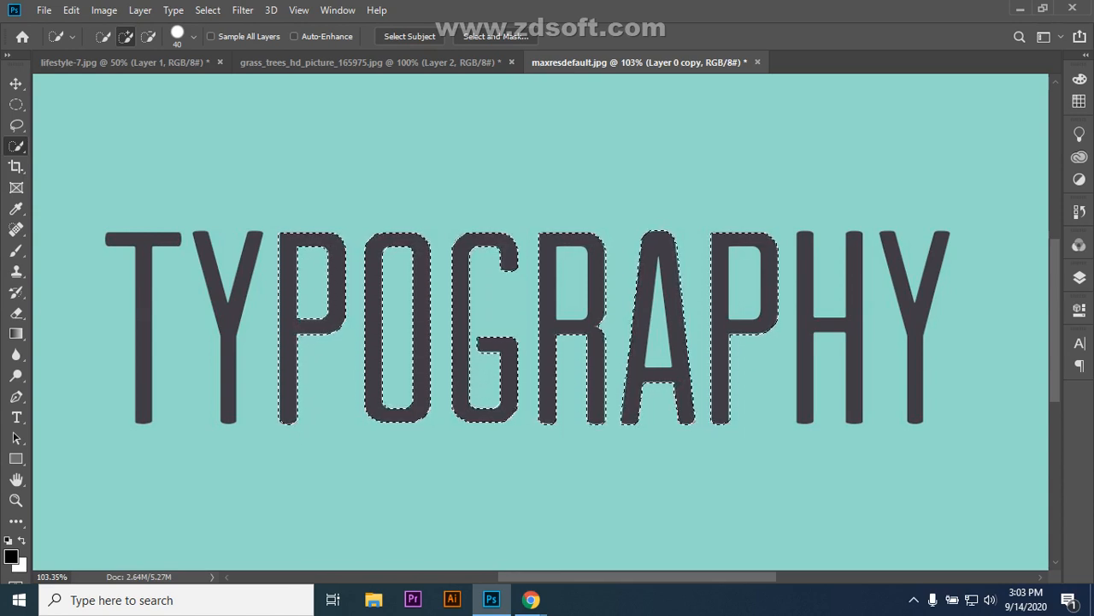
{"action": "key", "text": "bracketright"}
{"action": "key", "text": "bracketright"}
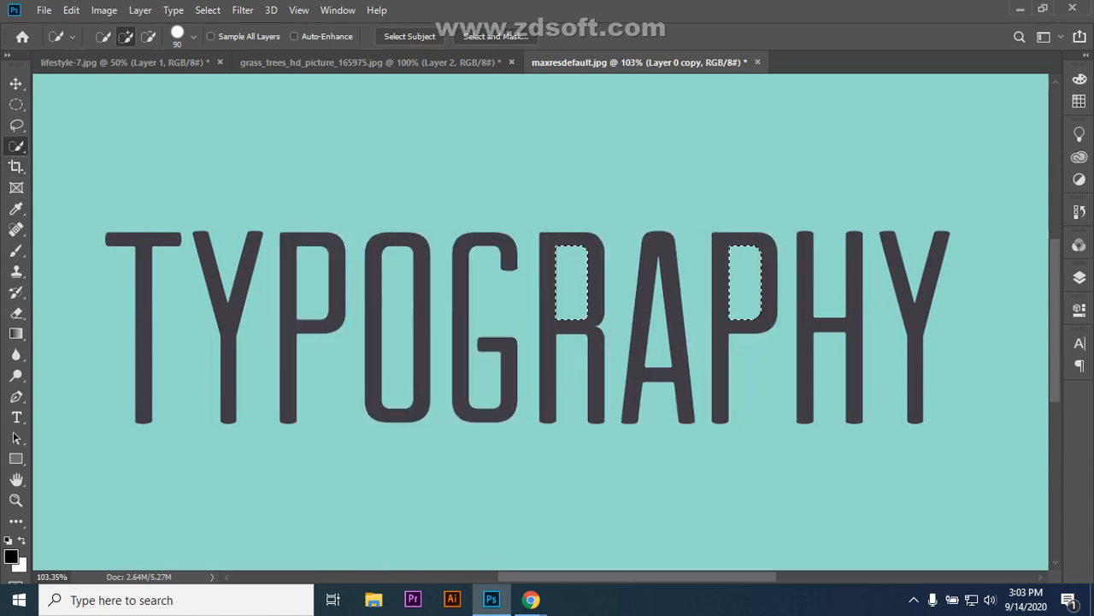
- Try sweeping the size 90 Quick Selection brush across the teal background and the spaces between the letters
{"action": "left_click_drag", "start_coordinate": [743, 367], "coordinate": [120, 368]}
{"action": "key", "text": "ctrl+z"}
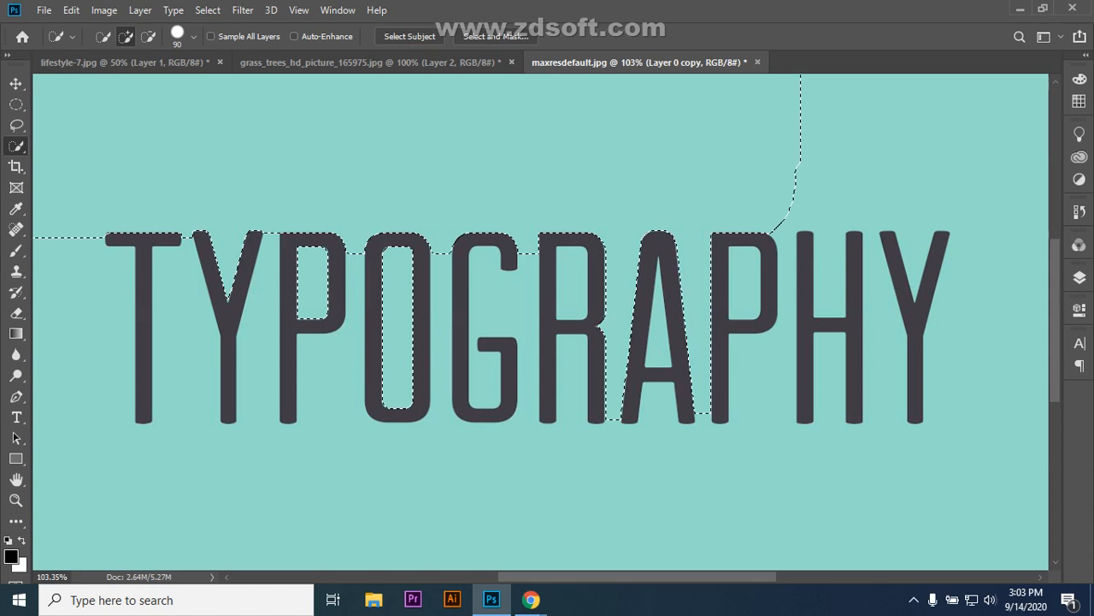
{"action": "mouse_move", "coordinate": [801, 174]}
{"action": "left_mouse_down"}
{"action": "mouse_move", "coordinate": [791, 280]}
{"action": "mouse_move", "coordinate": [874, 269]}
{"action": "left_mouse_up"}
- Undo all the Quick Selection strokes until nothing is selected
{"action": "key", "text": "ctrl+z"}
{"action": "key", "text": "ctrl+z"}
{"action": "key", "text": "ctrl+z"}
{"action": "key", "text": "ctrl+z"}
{"action": "key", "text": "ctrl+z"}
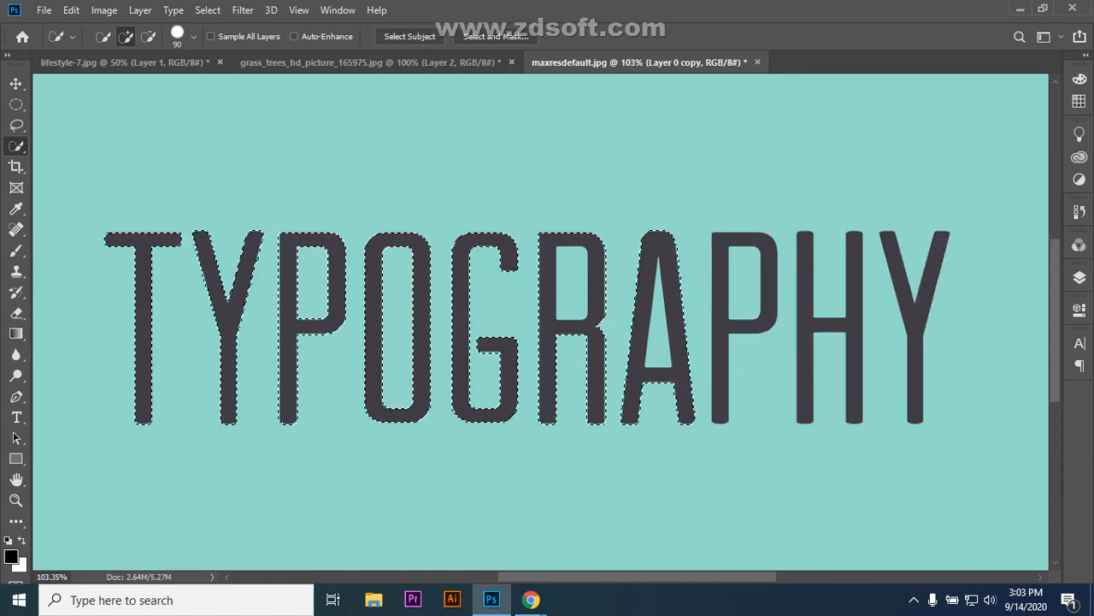
{"action": "key", "text": "ctrl+z"}
{"action": "key", "text": "ctrl+z"}
{"action": "key", "text": "ctrl+z"}
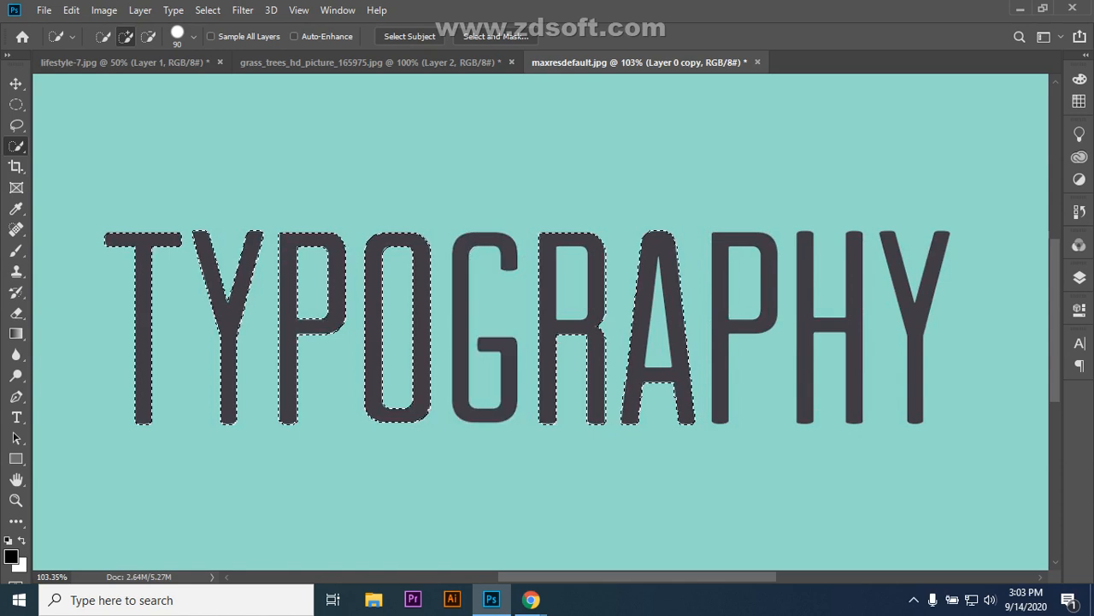
{"action": "key", "text": "ctrl+z"}
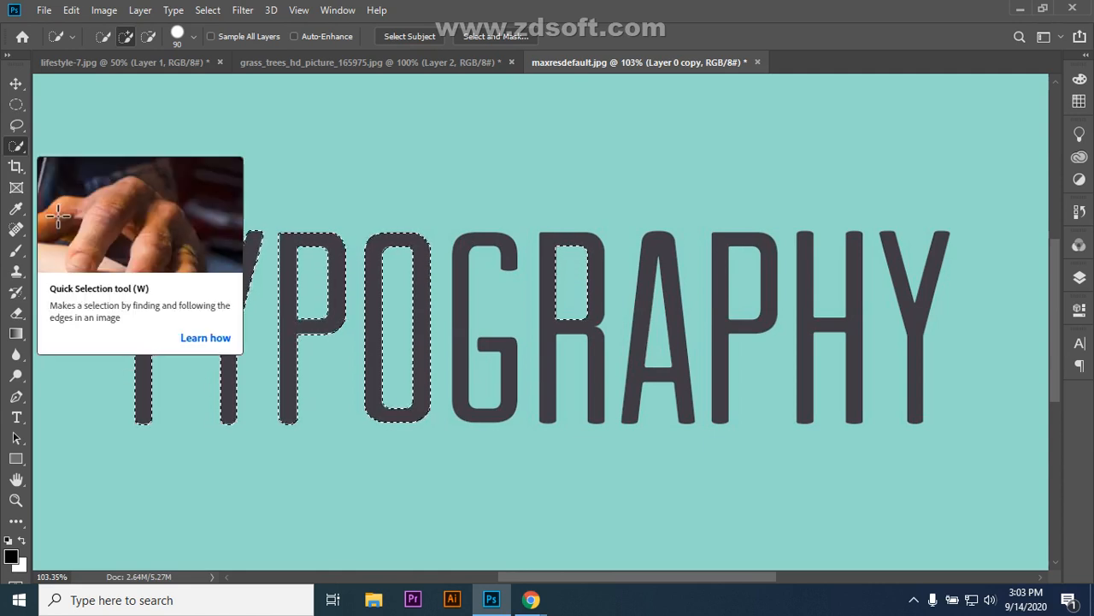
{"action": "right_click", "coordinate": [16, 147]}
{"action": "key", "text": "Escape"}
{"action": "key", "text": "ctrl+z"}
{"action": "key", "text": "ctrl+z"}
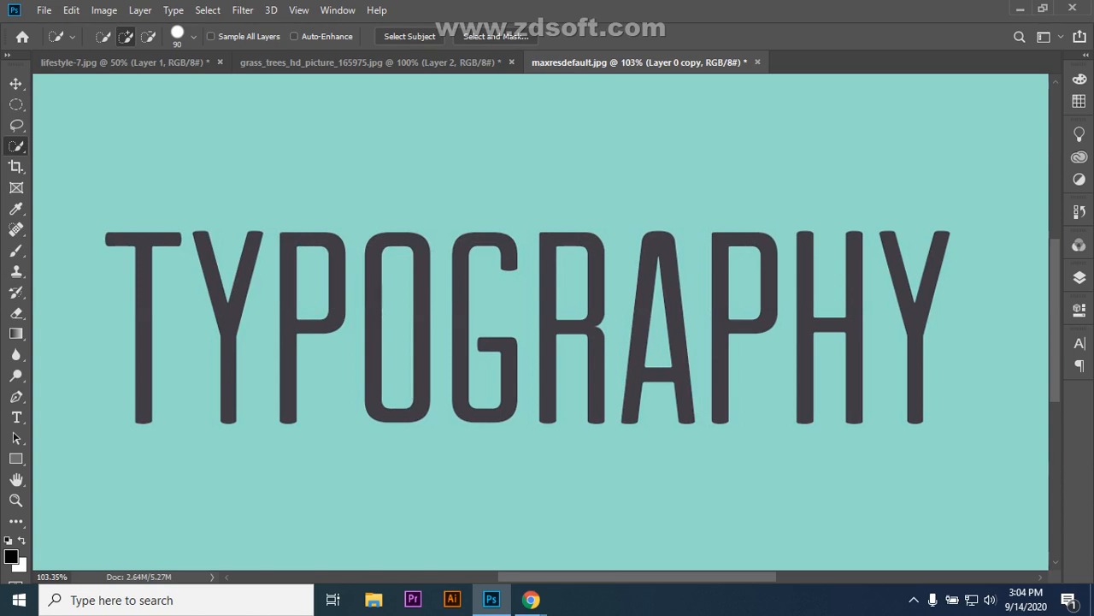
- Select the teal background surrounding the letters on Layer 0 copy with the Magic Wand tool
{"action": "right_click", "coordinate": [15, 145]}
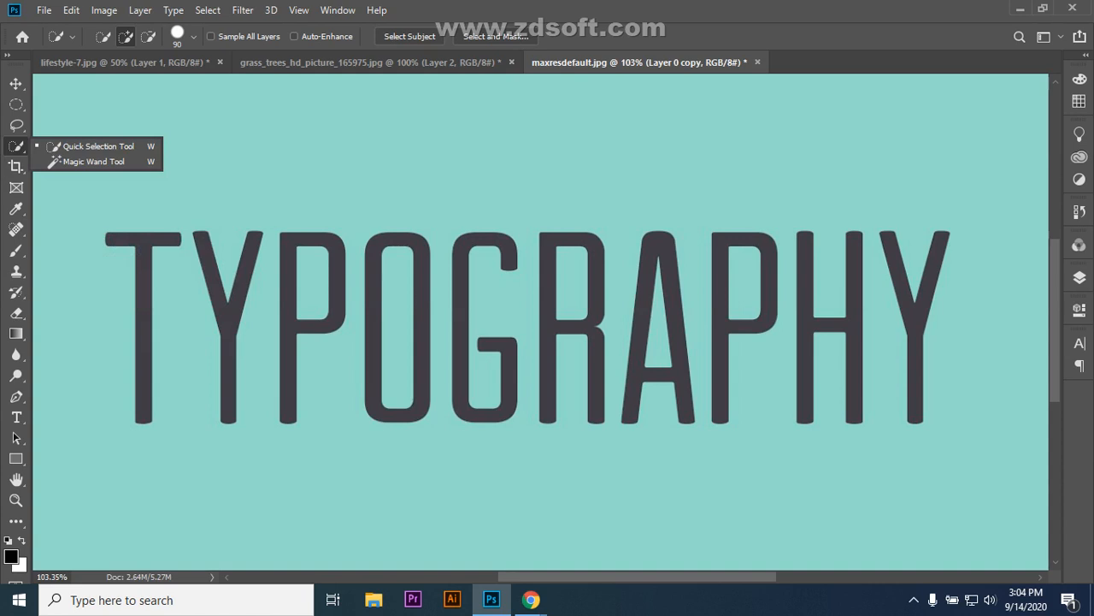
{"action": "left_click", "coordinate": [90, 162]}
{"action": "left_click", "coordinate": [540, 161]}
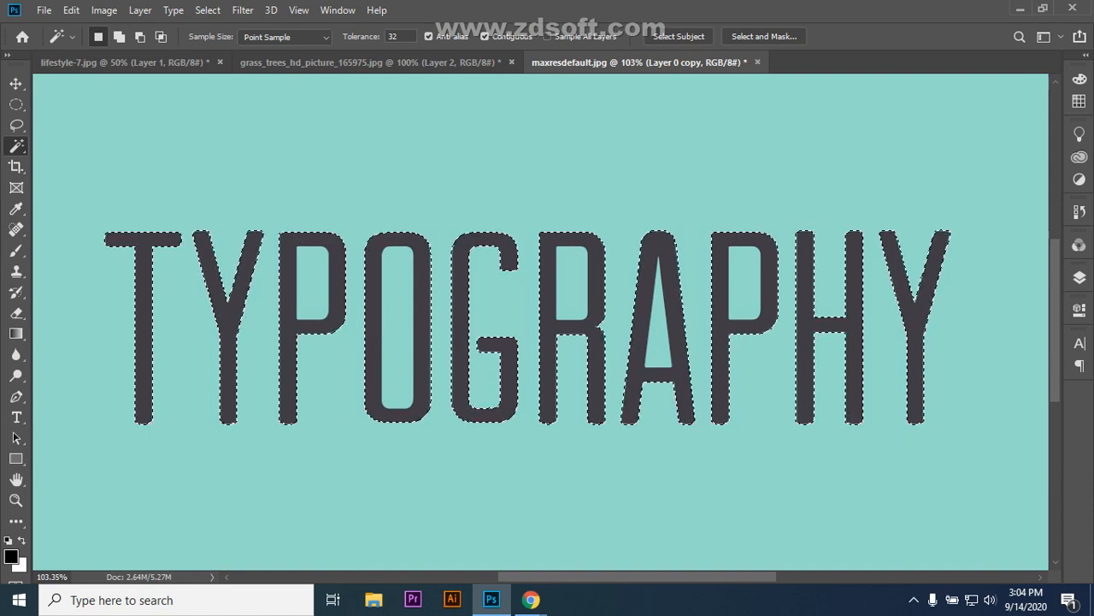
- Copy the selected teal background into Layer 1
{"action": "left_click", "coordinate": [1079, 277]}
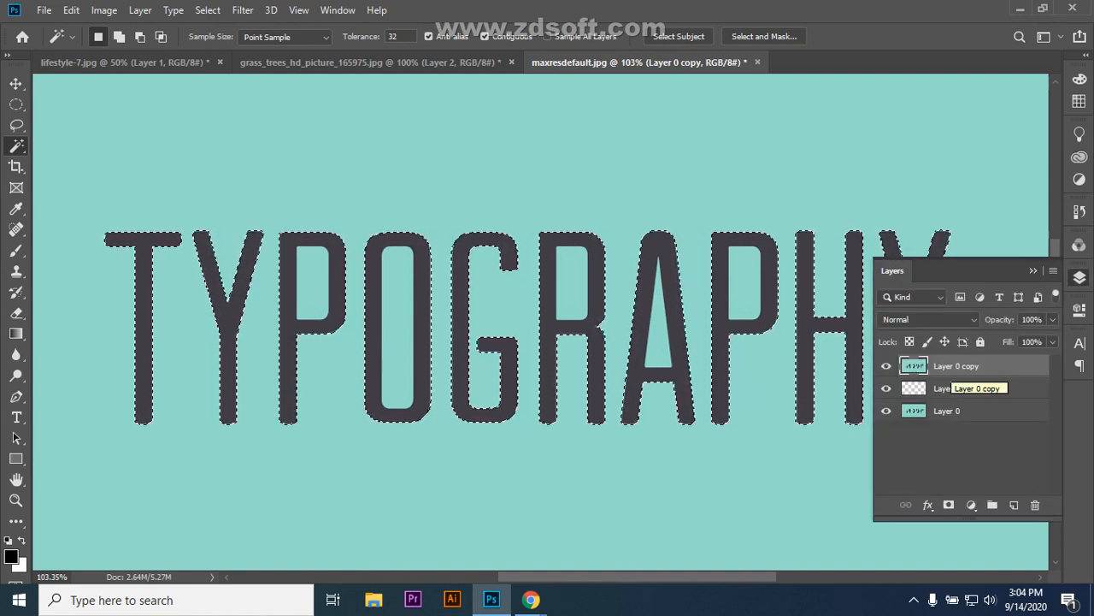
{"action": "left_click", "coordinate": [947, 388]}
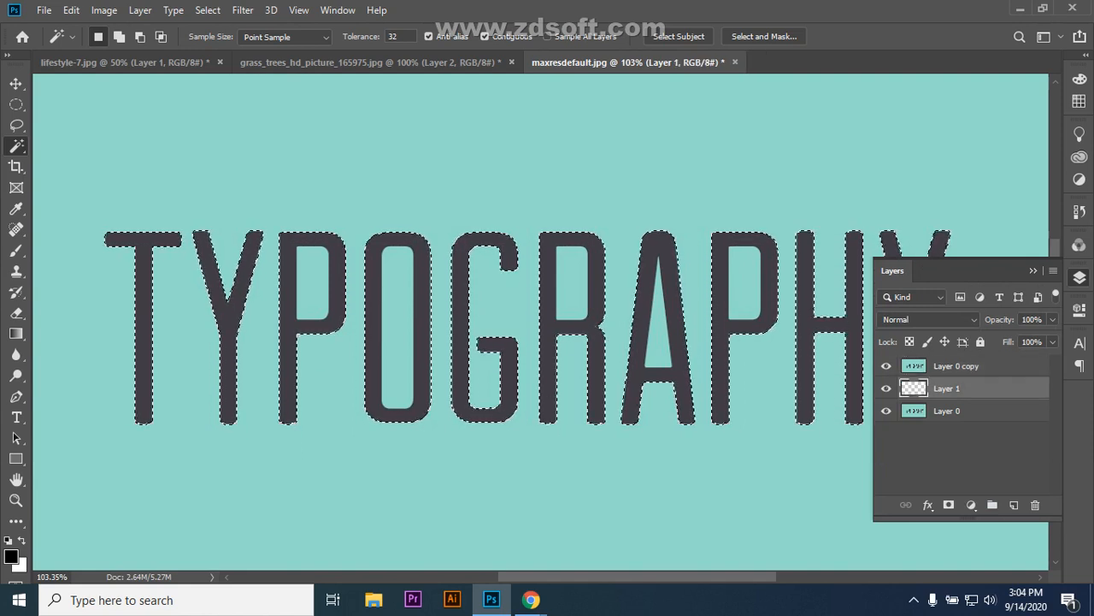
{"action": "key", "text": "ctrl+v"}
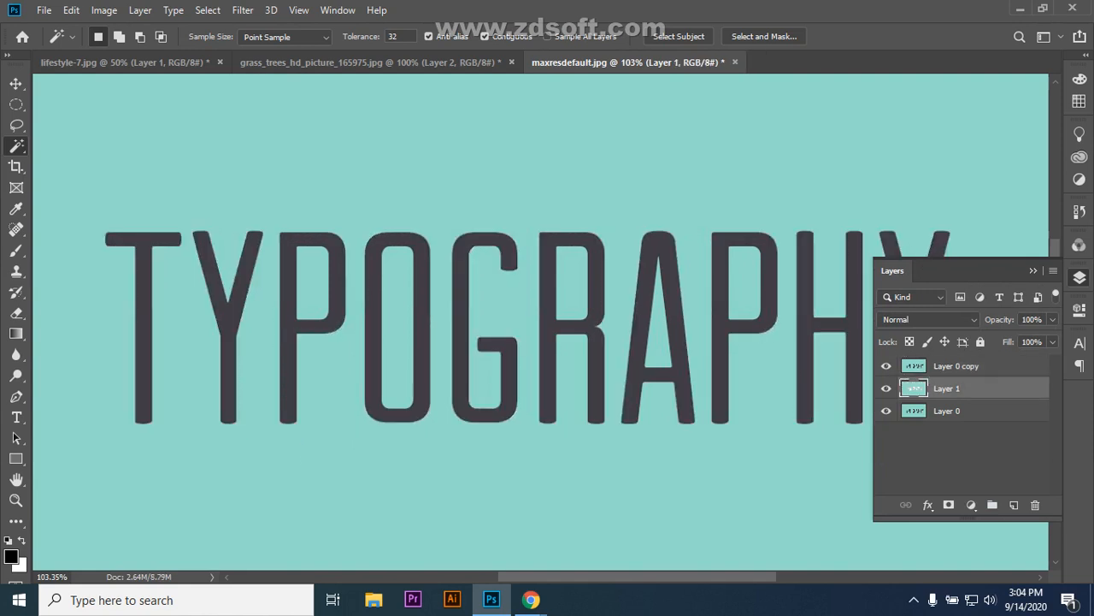
- Check the pasted background on Layer 1 by temporarily hiding Layer 0 copy and Layer 0
{"action": "left_click", "coordinate": [885, 388]}
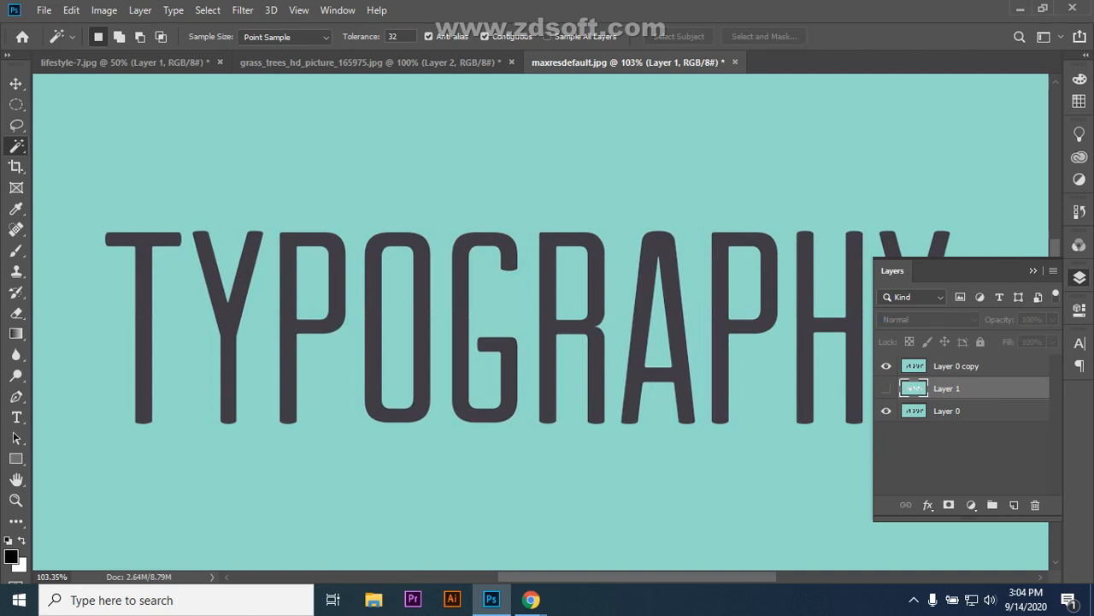
{"action": "left_click", "coordinate": [886, 388]}
{"action": "left_click", "coordinate": [885, 366]}
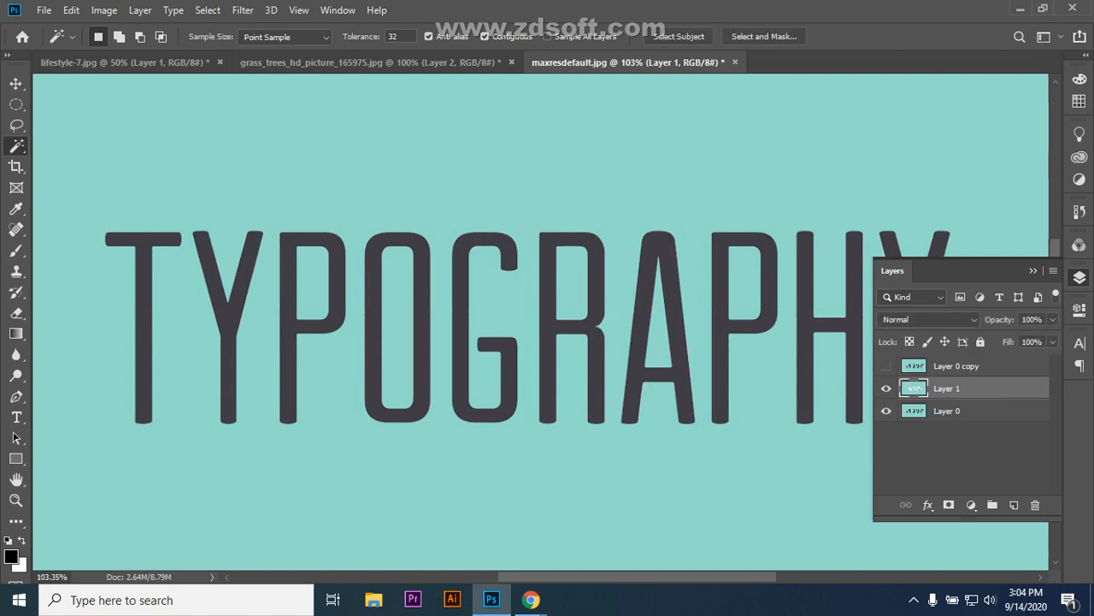
{"action": "left_click", "coordinate": [886, 411]}
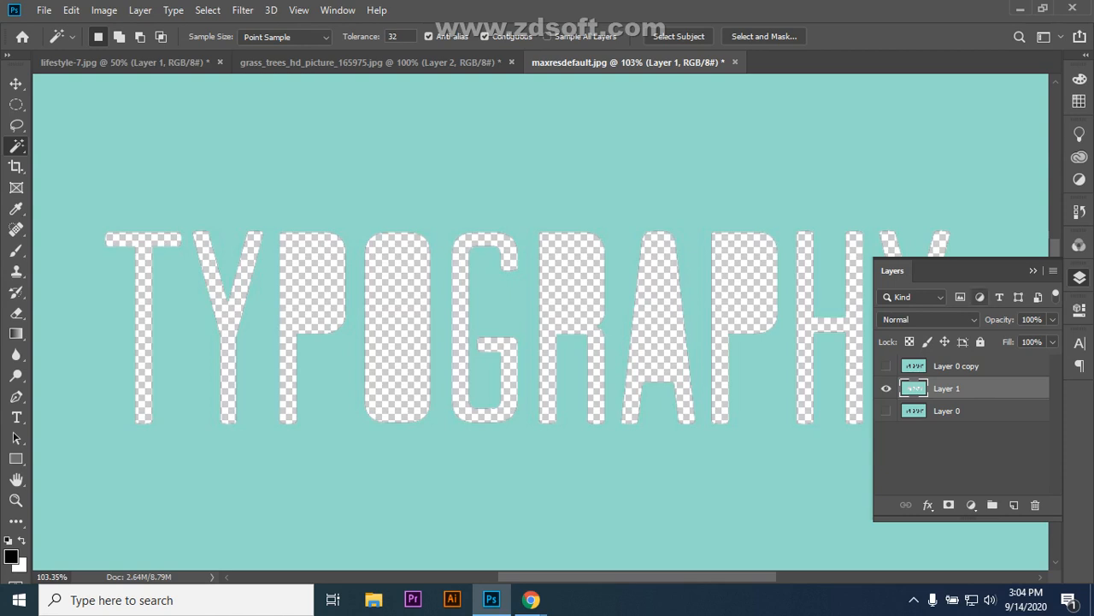
{"action": "left_click", "coordinate": [886, 365]}
{"action": "left_click", "coordinate": [886, 411]}
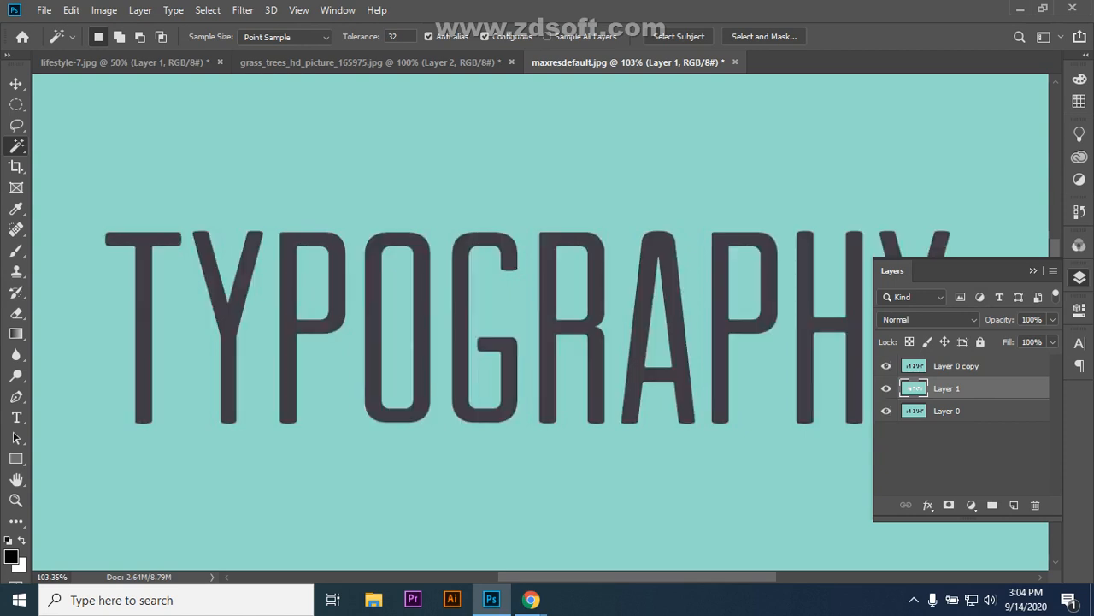
- Select the teal background on Layer 0 copy with the Magic Wand and invert the selection to the letters
{"action": "left_click", "coordinate": [956, 365]}
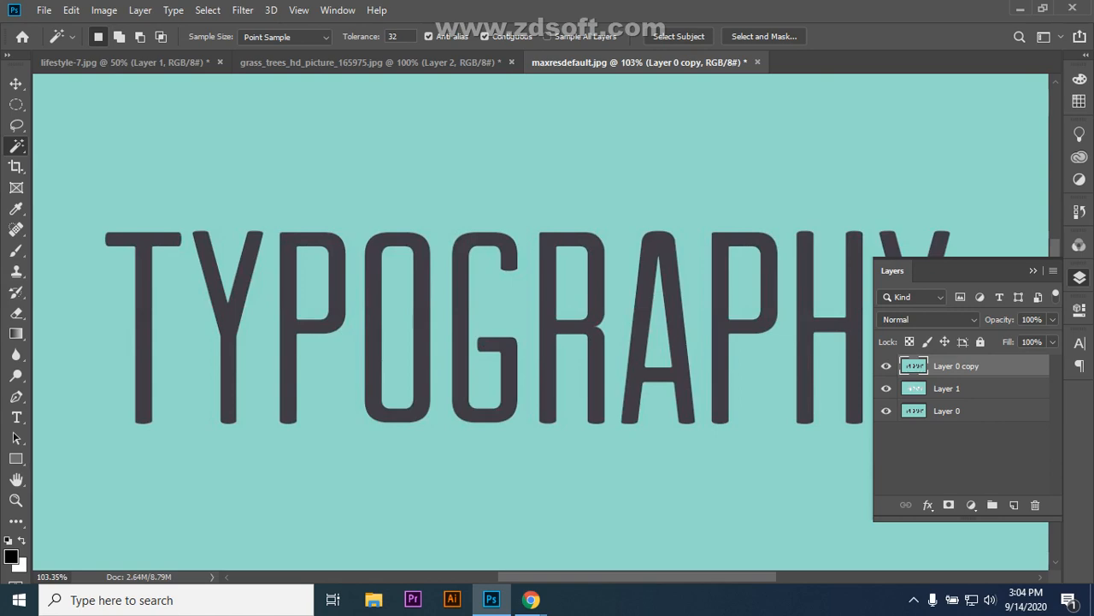
{"action": "left_click", "coordinate": [541, 153]}
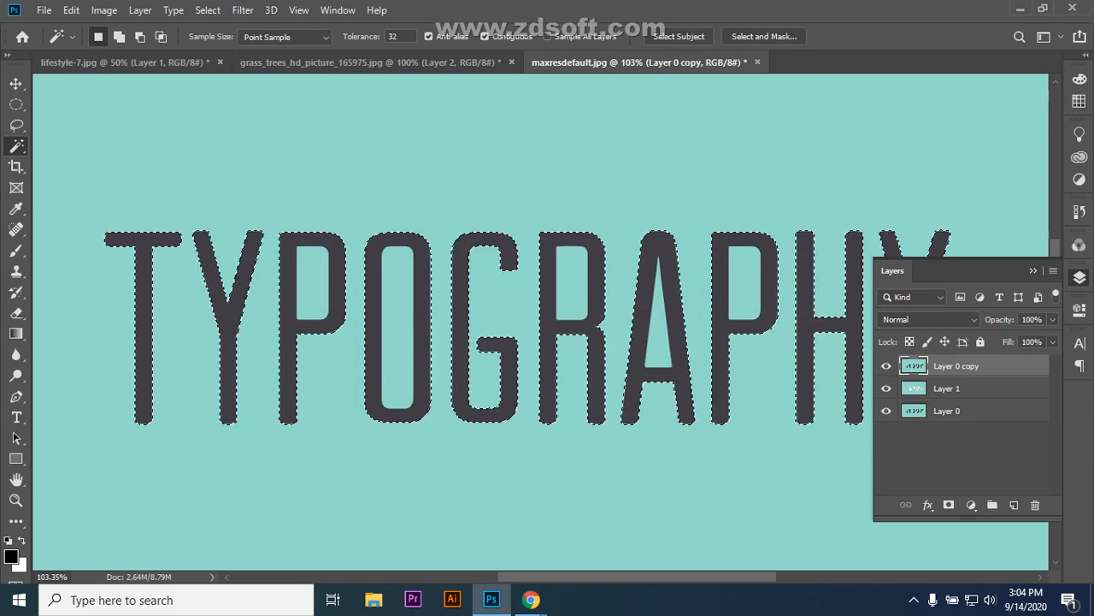
{"action": "left_click", "coordinate": [208, 10]}
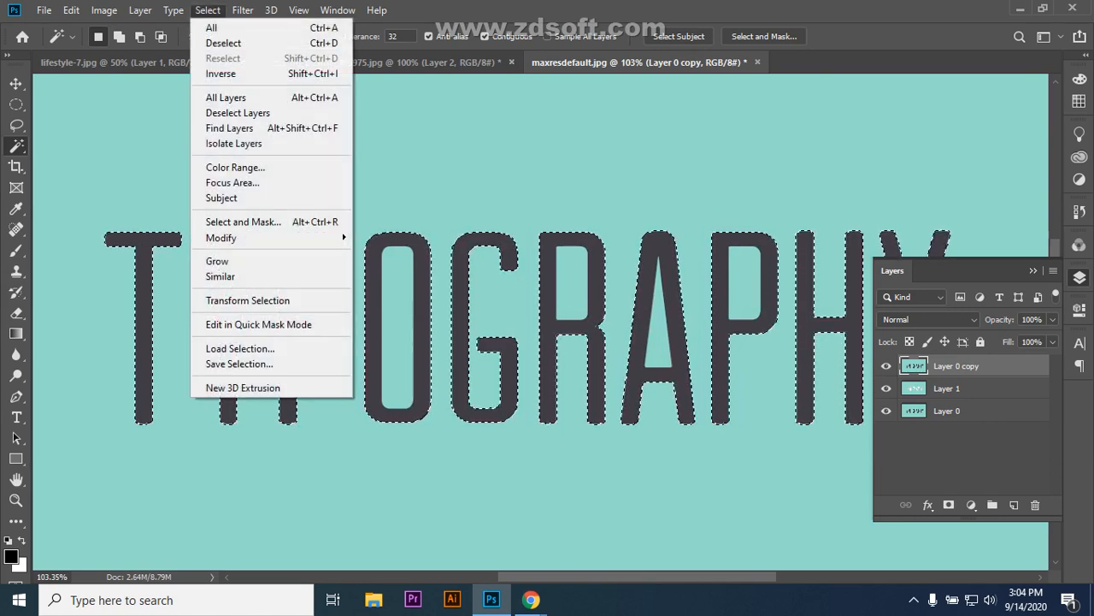
{"action": "left_click", "coordinate": [220, 74]}
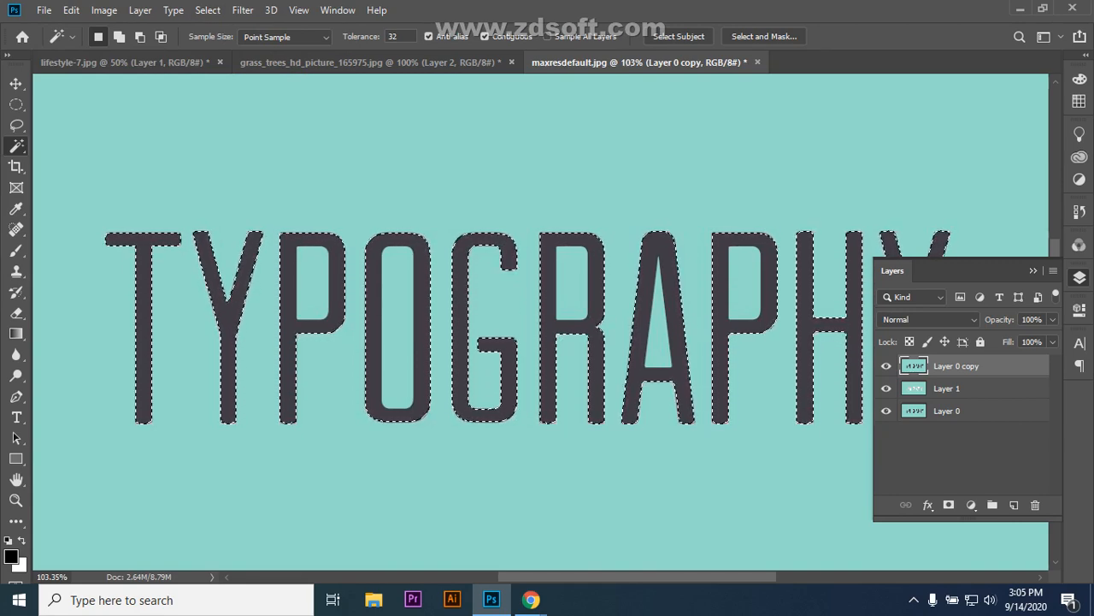
- Activate Layer 1, make it the only visible layer, and clear the selection
{"action": "left_click", "coordinate": [946, 388]}
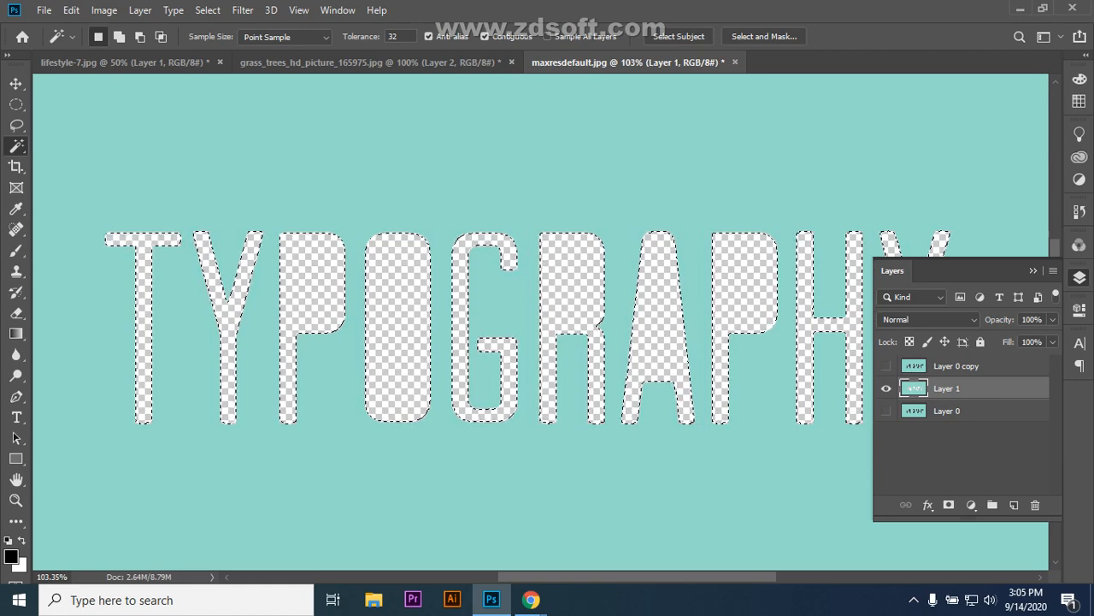
{"action": "left_click", "coordinate": [16, 83]}
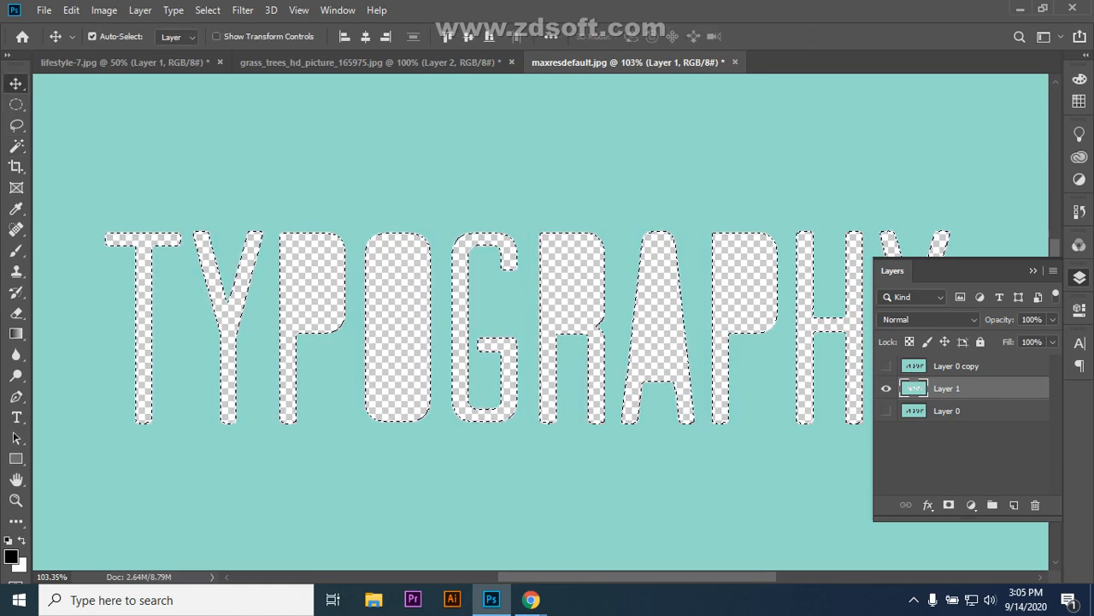
{"action": "key", "text": "ctrl+d"}
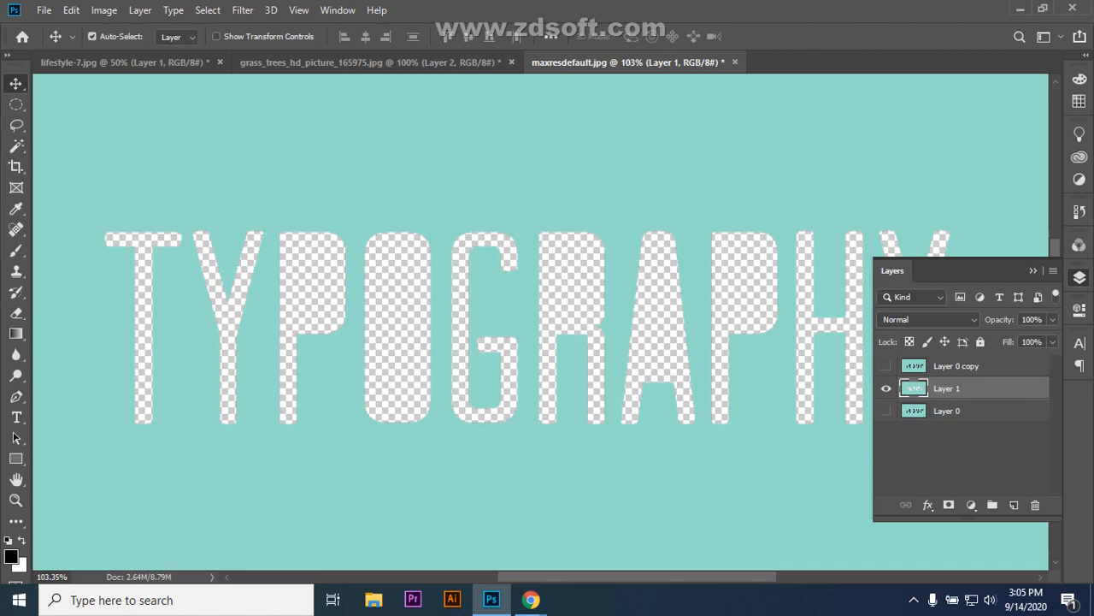
- Replace Layer 1 with a new layer and paste the copied teal background into it
{"action": "left_click_drag", "start_coordinate": [1014, 388], "coordinate": [1014, 504]}
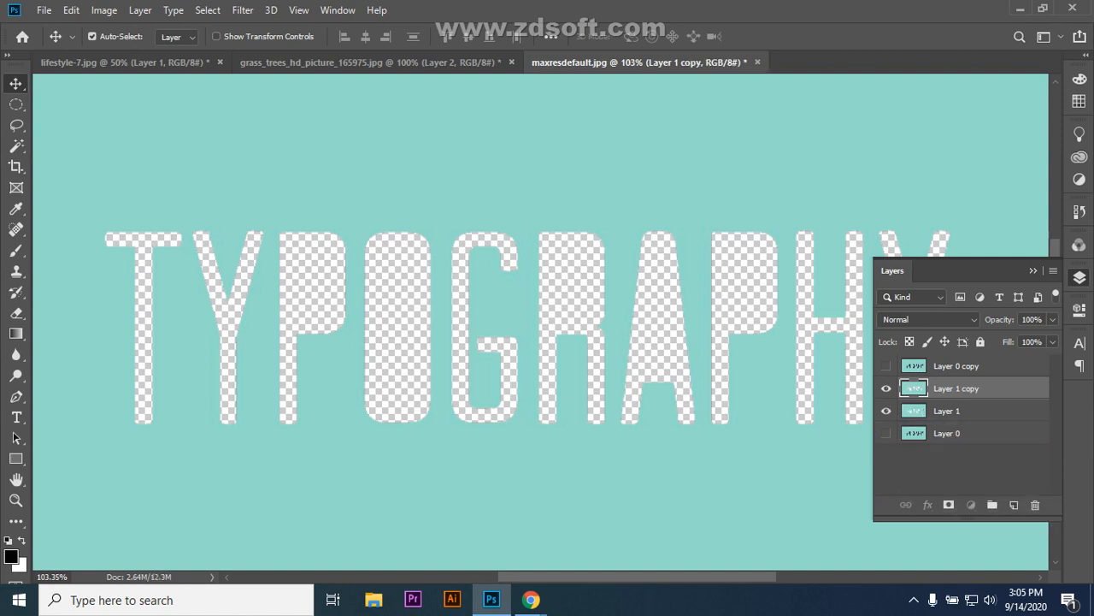
{"action": "left_click_drag", "start_coordinate": [1026, 388], "coordinate": [1035, 504]}
{"action": "left_click_drag", "start_coordinate": [983, 389], "coordinate": [1036, 504]}
{"action": "left_click", "coordinate": [1014, 505]}
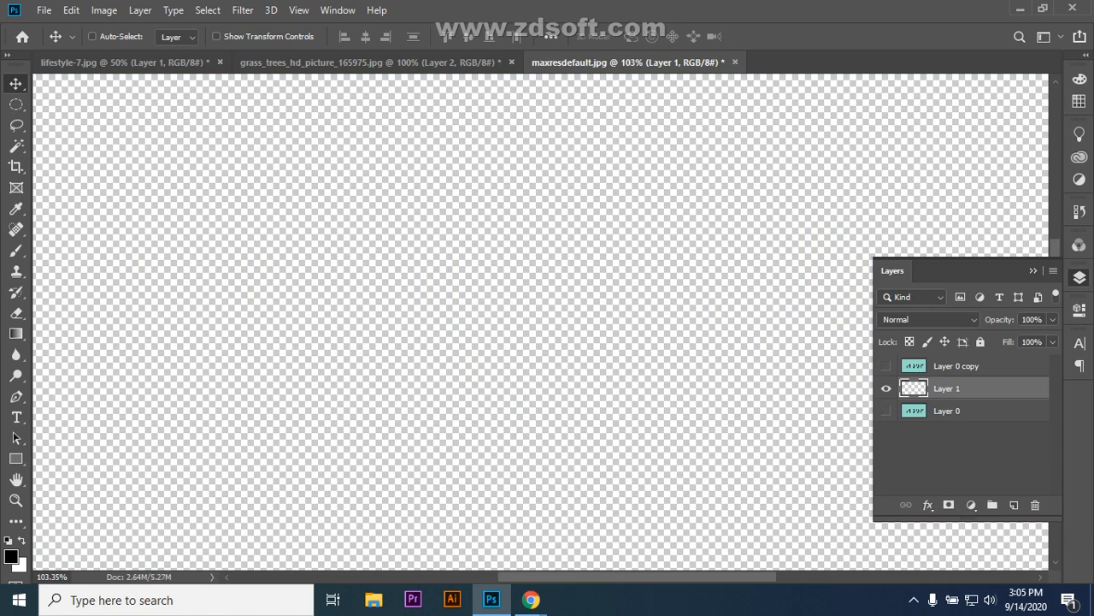
{"action": "key", "text": "ctrl+v"}
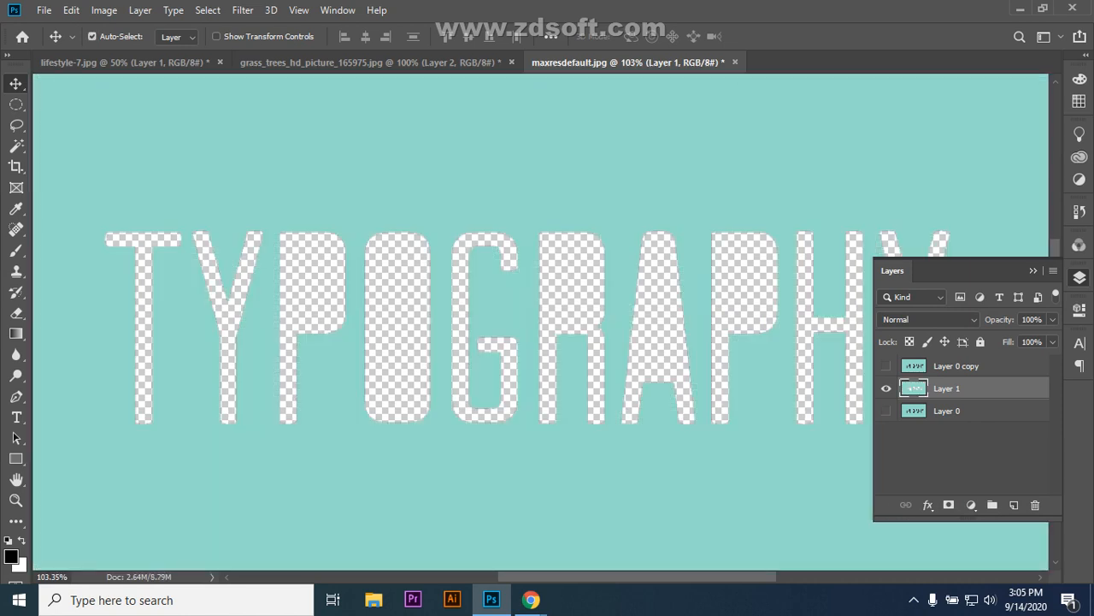
- Delete Layer 1, activate Layer 0 copy, and make both Layer 0 copy and Layer 0 visible
{"action": "left_click", "coordinate": [370, 62]}
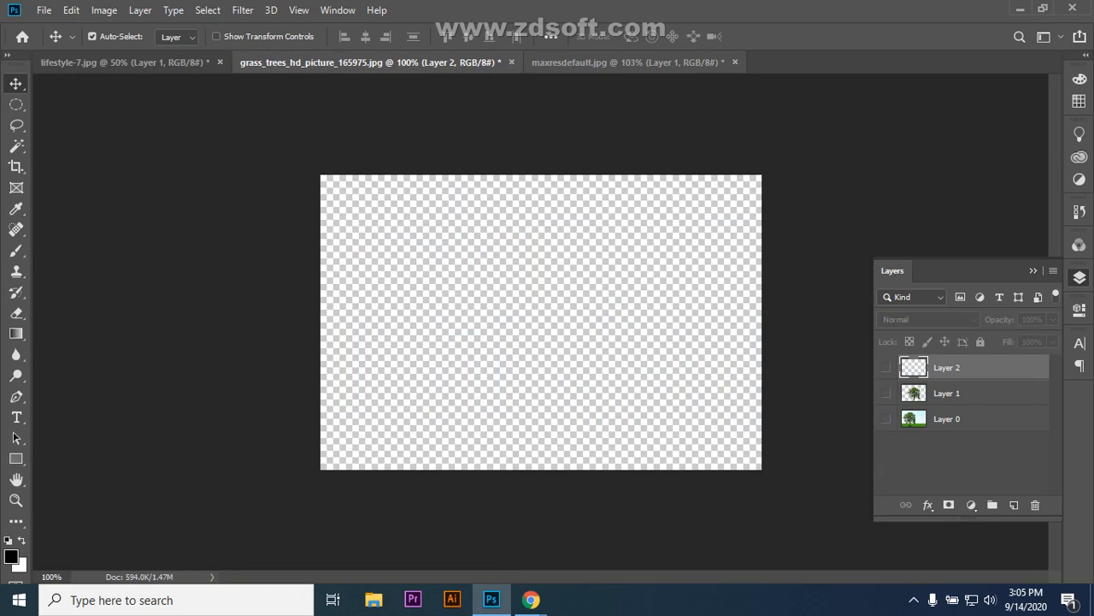
{"action": "left_click", "coordinate": [627, 62]}
{"action": "left_click_drag", "start_coordinate": [983, 388], "coordinate": [1036, 504]}
{"action": "left_click", "coordinate": [975, 366]}
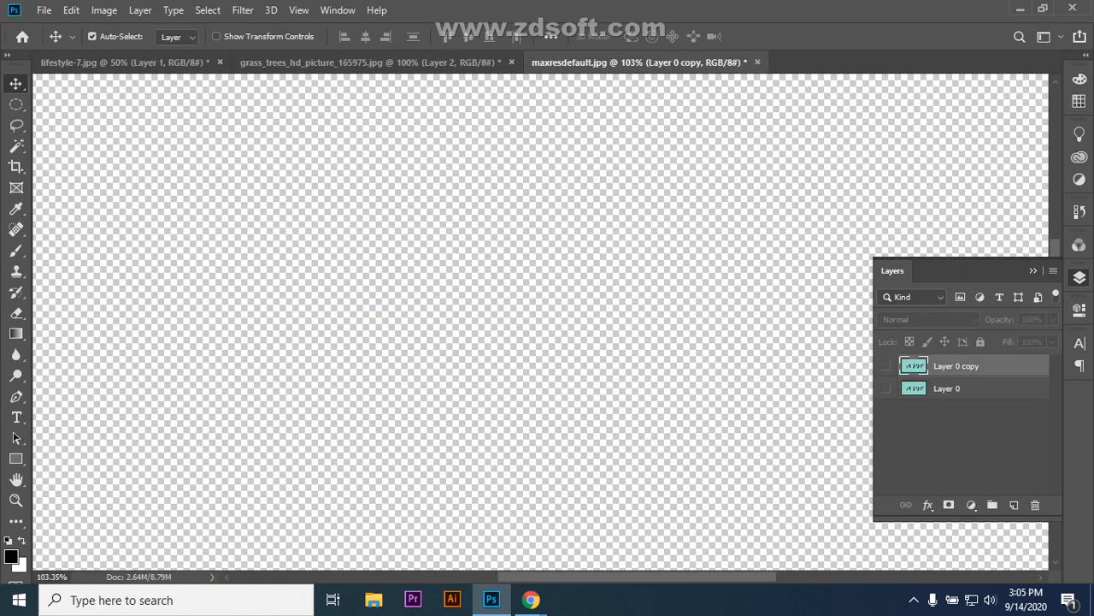
{"action": "left_click", "coordinate": [886, 366]}
{"action": "left_click", "coordinate": [885, 388]}
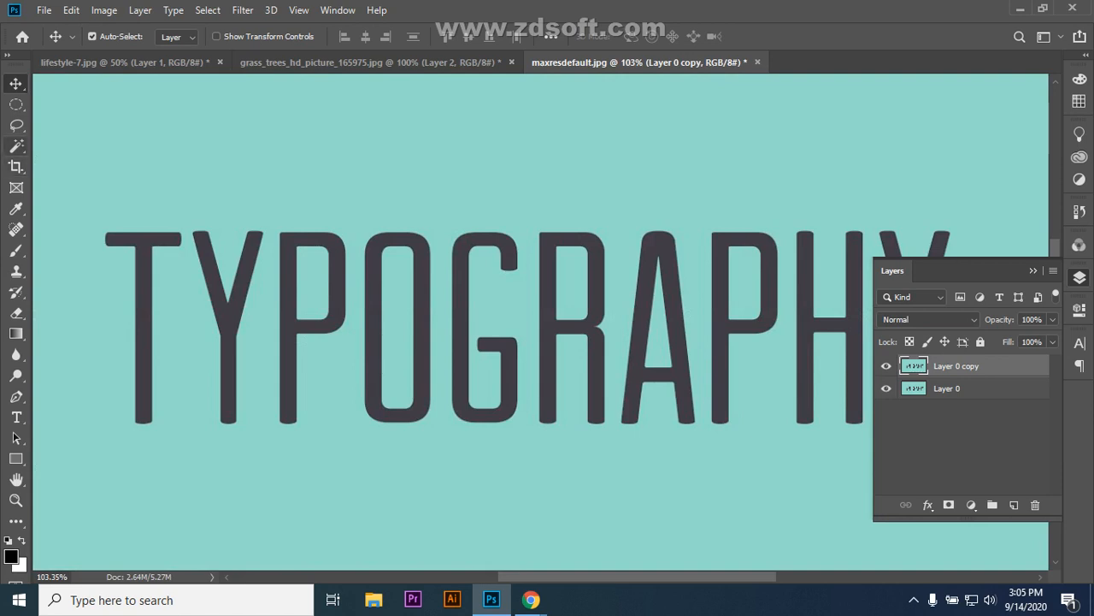
- Select the teal area around the lettering on Layer 0 copy with the Magic Wand and invert the selection
{"action": "left_click", "coordinate": [16, 146]}
{"action": "left_click", "coordinate": [85, 161]}
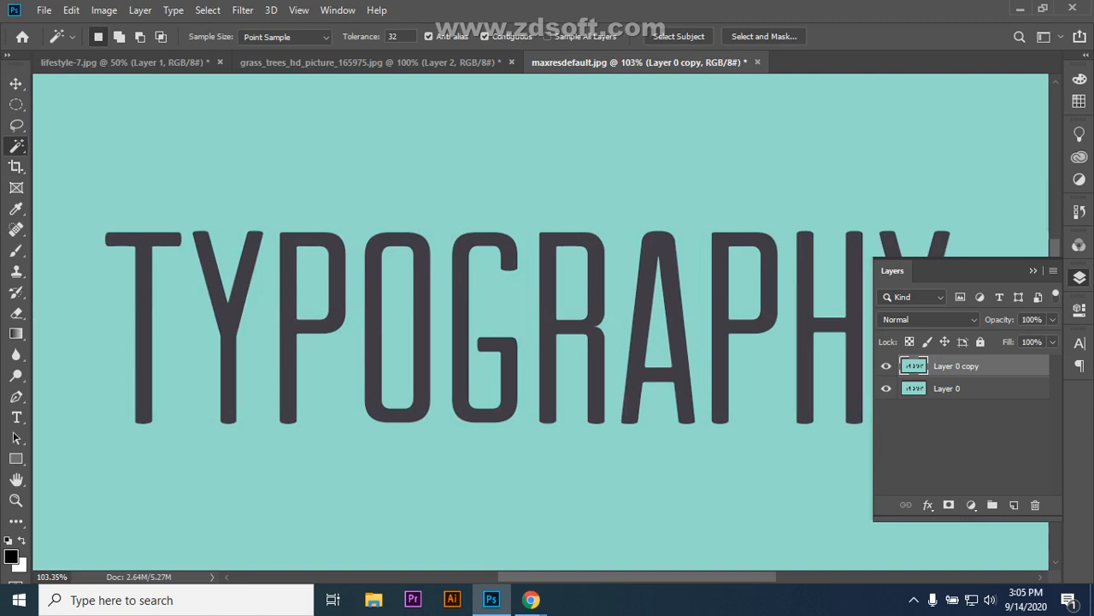
{"action": "left_click", "coordinate": [540, 171]}
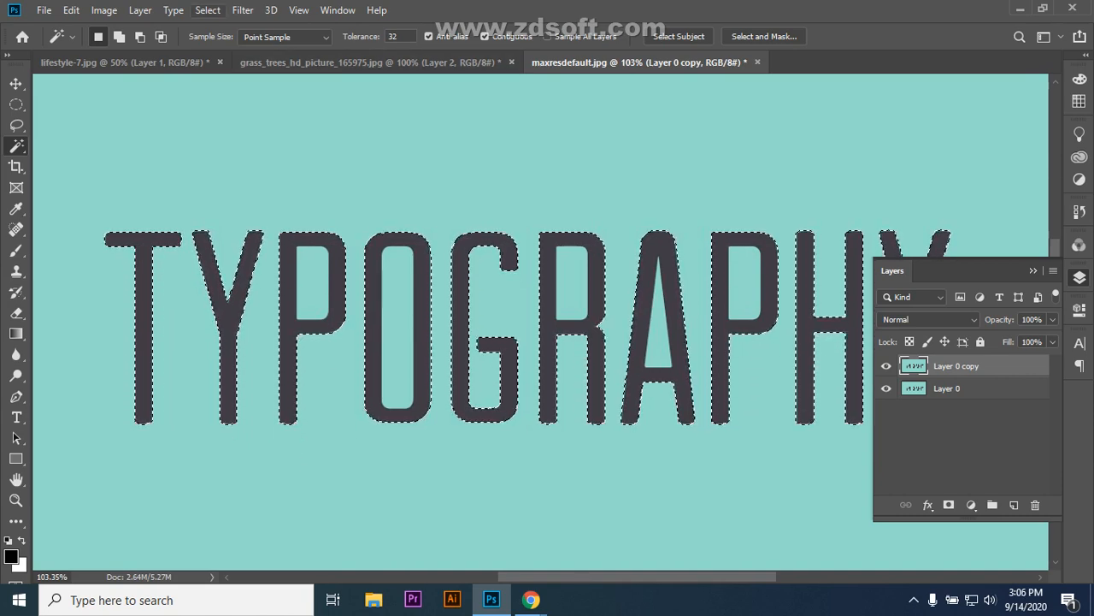
{"action": "left_click", "coordinate": [207, 10]}
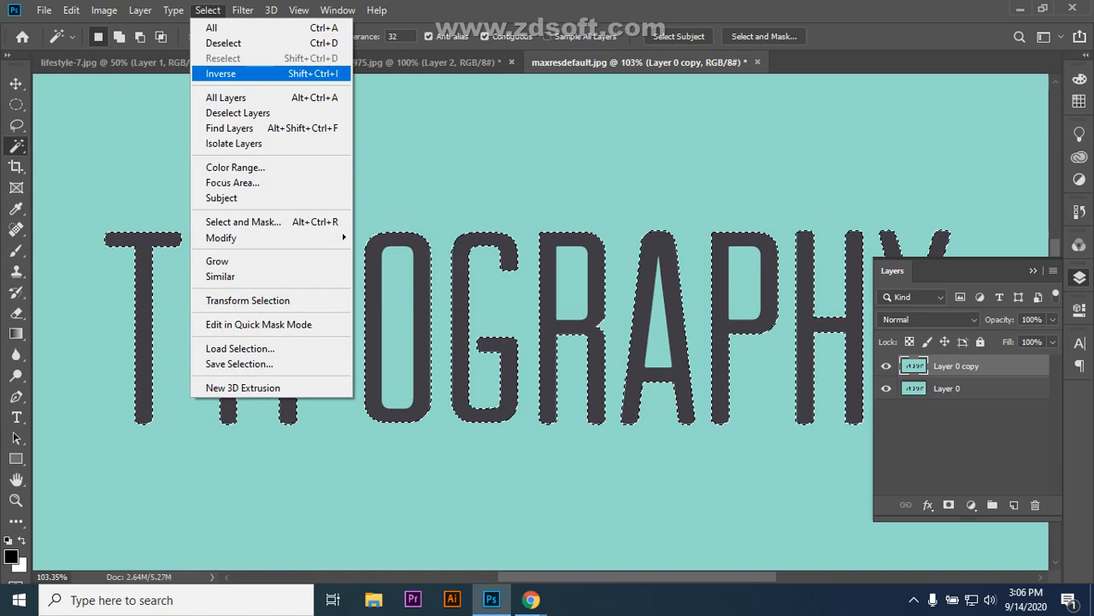
{"action": "left_click", "coordinate": [222, 73]}
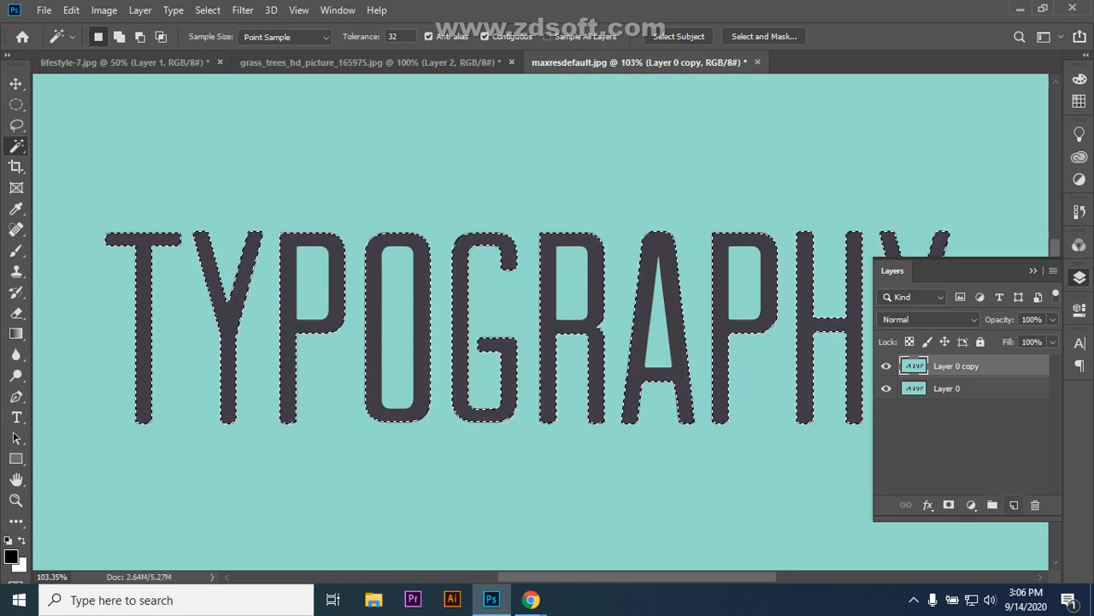
- Paste the selected lettering into a new layer and hide Layer 0 copy and Layer 0
{"action": "left_click", "coordinate": [1014, 504]}
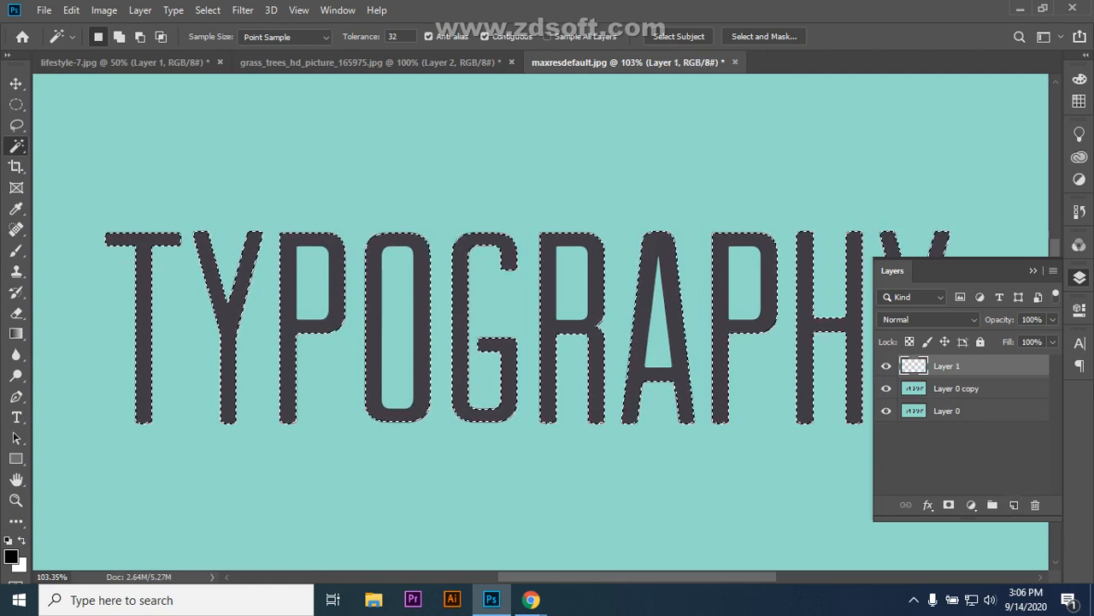
{"action": "key", "text": "ctrl+v"}
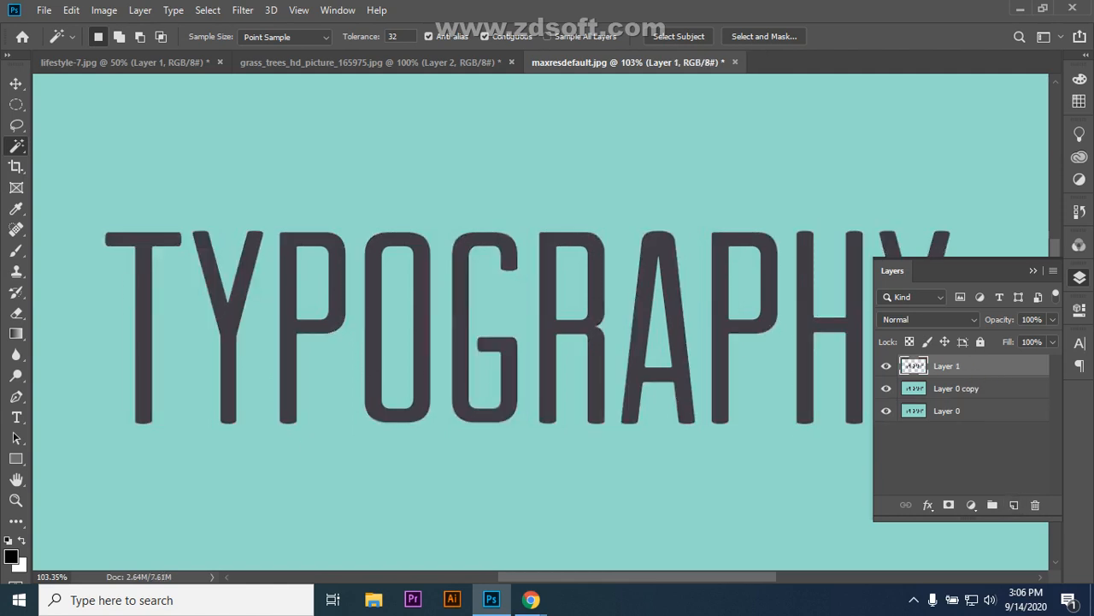
{"action": "left_click", "coordinate": [886, 388]}
{"action": "left_click", "coordinate": [886, 410]}
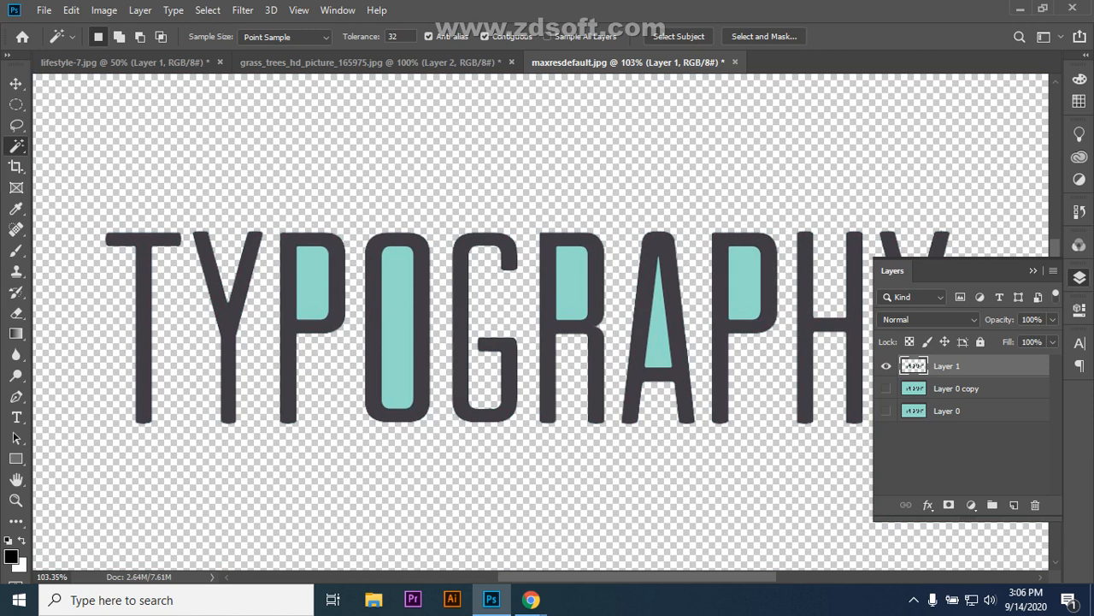
{"action": "right_click", "coordinate": [17, 145]}
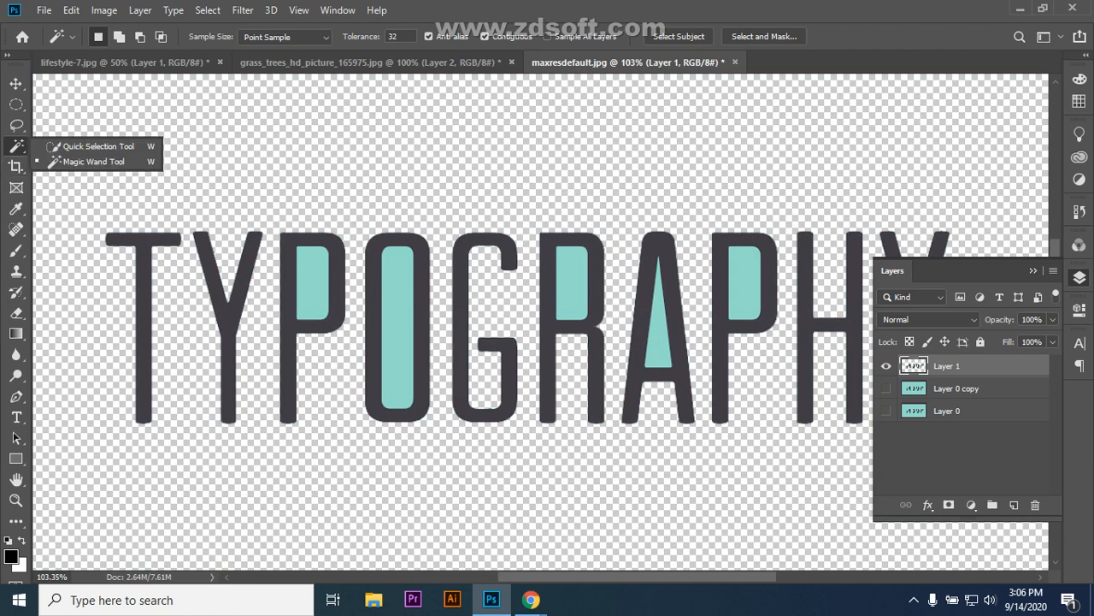
{"action": "left_click", "coordinate": [68, 146]}
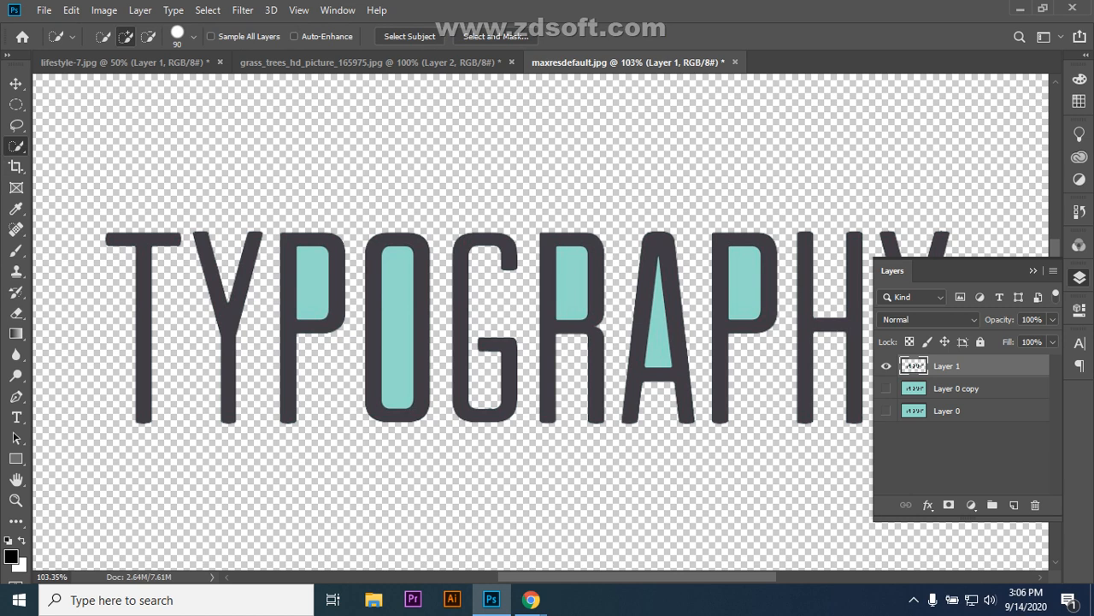
{"action": "key", "text": "bracketleft"}
{"action": "key", "text": "bracketleft"}
{"action": "key", "text": "bracketleft"}
{"action": "key", "text": "bracketleft"}
{"action": "right_click", "coordinate": [16, 145]}
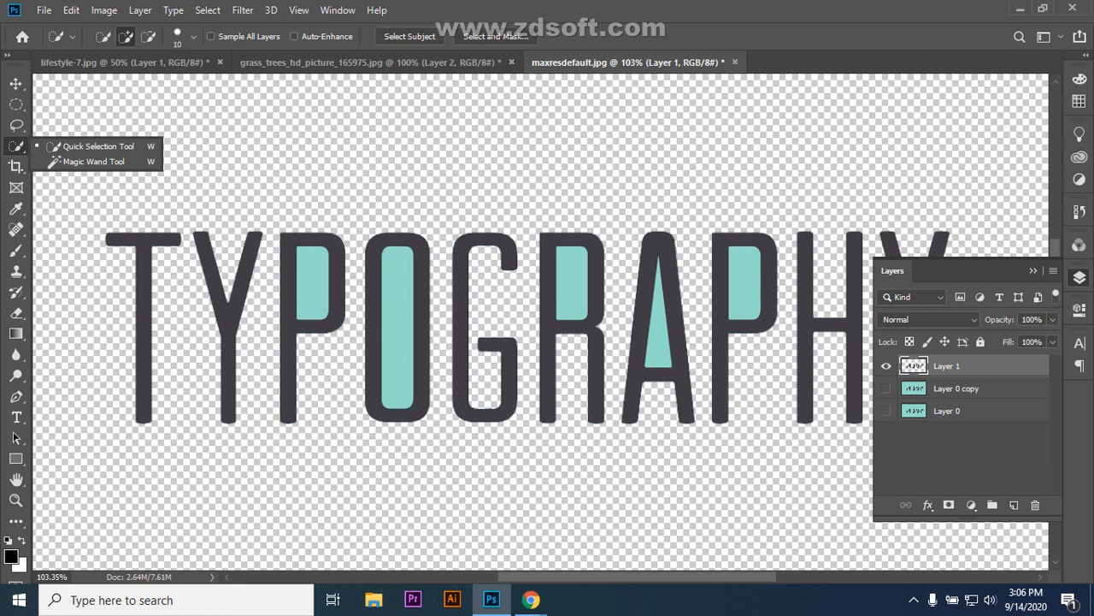
{"action": "left_click", "coordinate": [90, 161]}
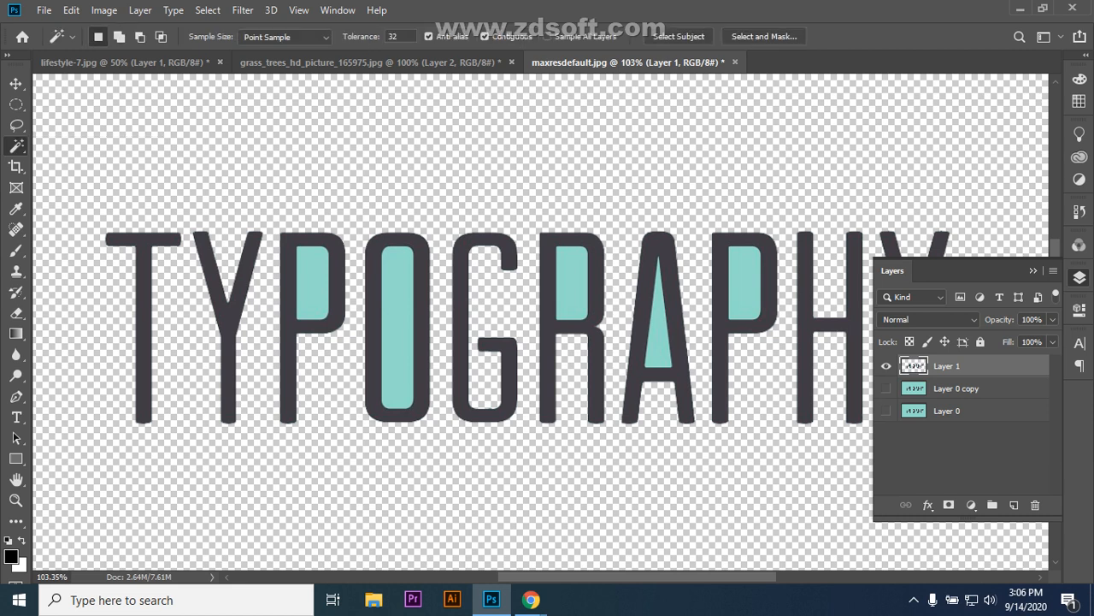
- Delete the teal fills inside the first P and the O on Layer 1 using Magic Wand selections
{"action": "left_click", "coordinate": [312, 283]}
{"action": "left_click", "coordinate": [313, 282]}
{"action": "key", "text": "ctrl+d"}
{"action": "left_click", "coordinate": [312, 282]}
{"action": "key", "text": "Delete"}
{"action": "left_click", "coordinate": [397, 326]}
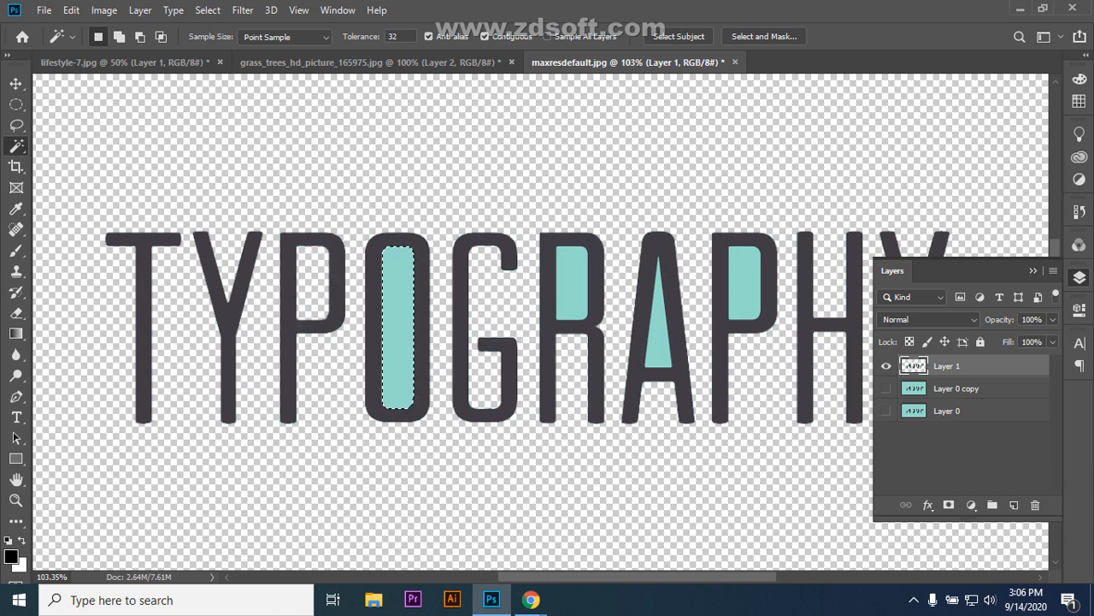
{"action": "key", "text": "Delete"}
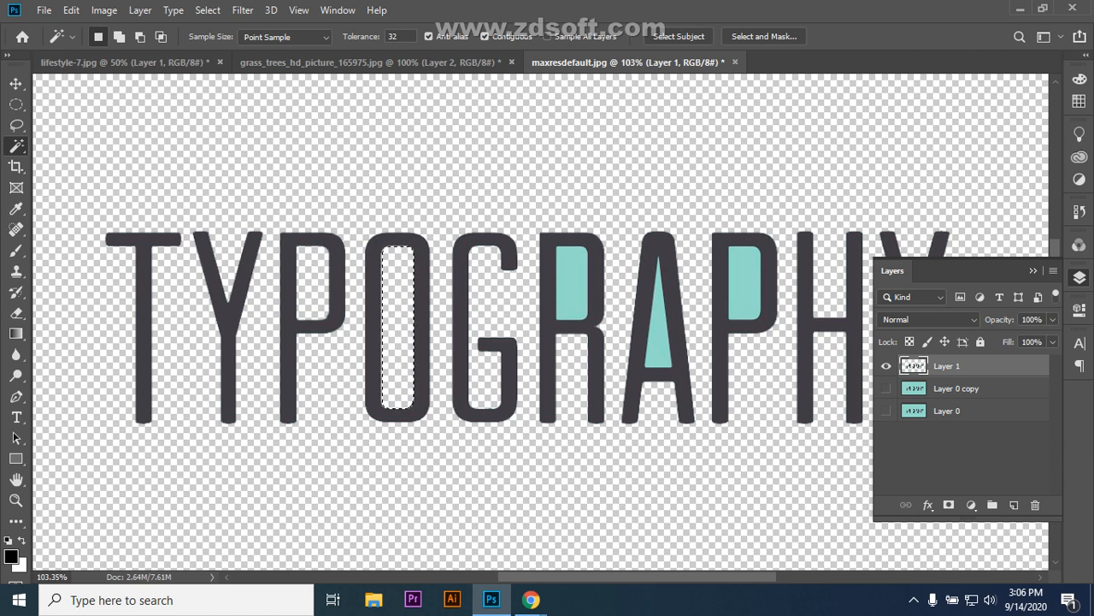
- Delete the teal fills inside the R, the A and the second P using the Magic Wand, and clear the selection
{"action": "left_click", "coordinate": [572, 283]}
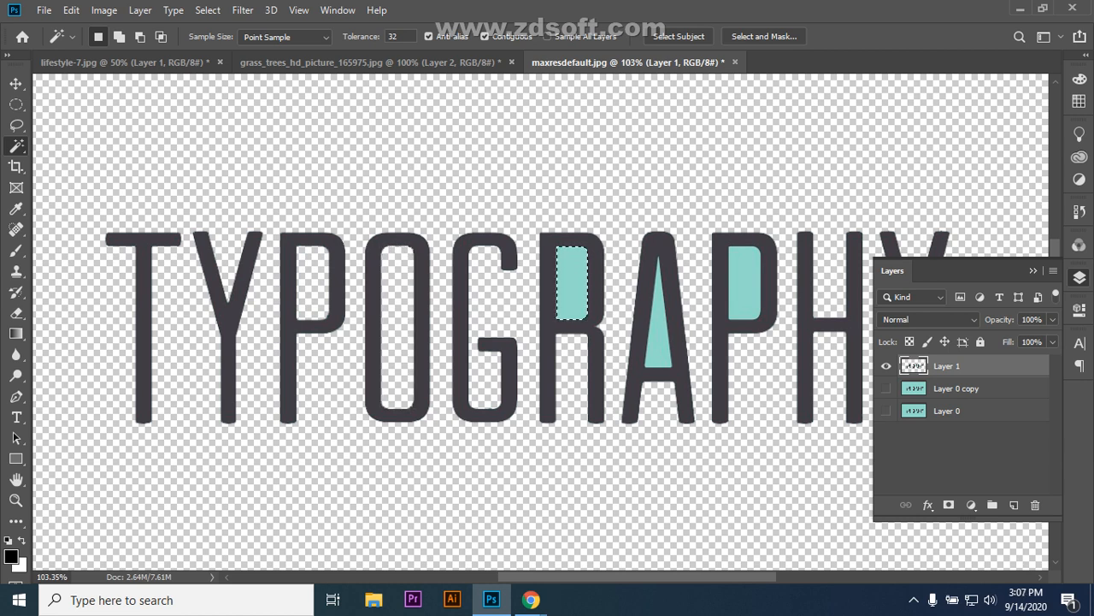
{"action": "key", "text": "Delete"}
{"action": "left_click", "coordinate": [659, 329]}
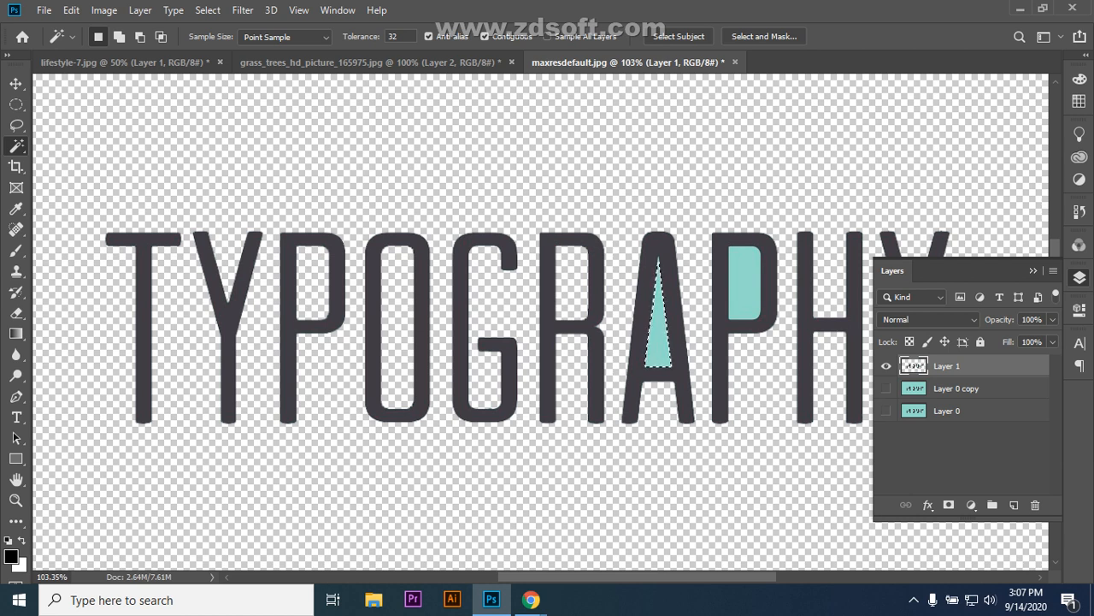
{"action": "key", "text": "Delete"}
{"action": "left_click", "coordinate": [744, 282]}
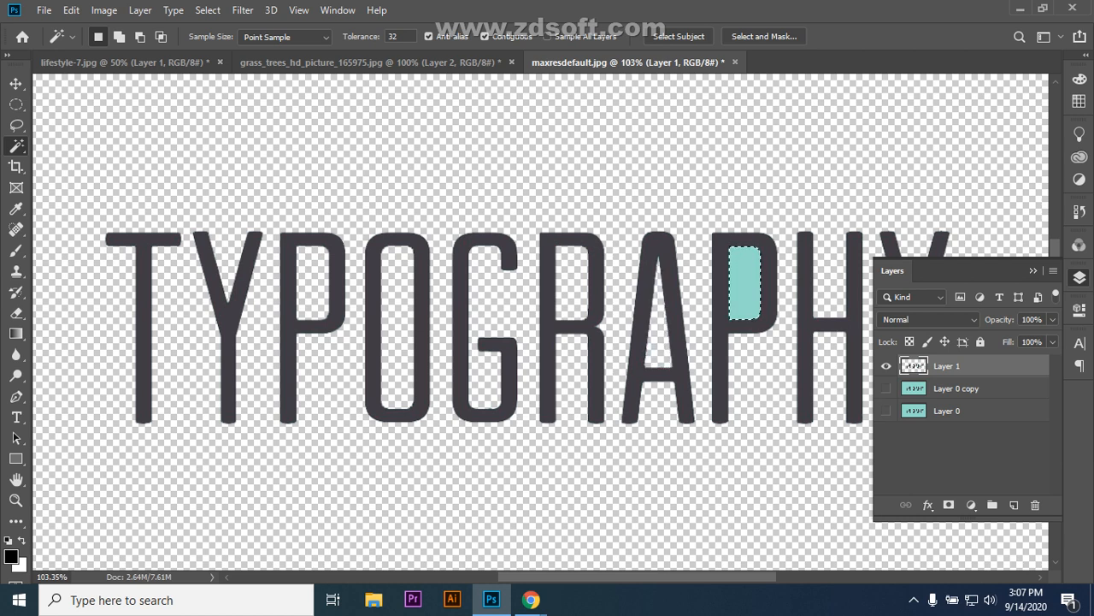
{"action": "key", "text": "Delete"}
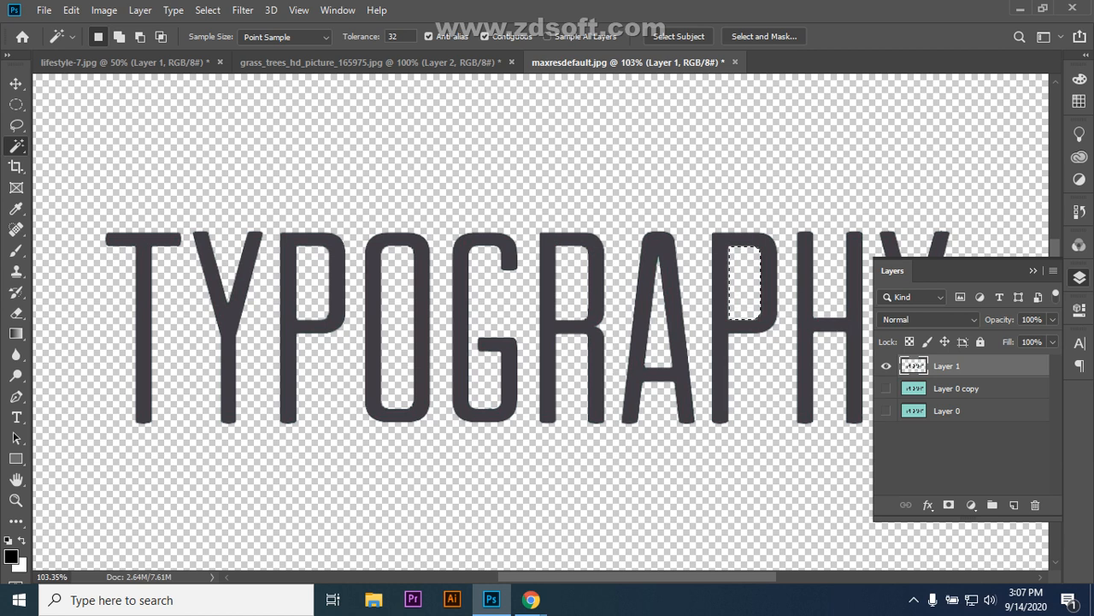
{"action": "key", "text": "ctrl+d"}
- Try to select the leftover spot at the peak of the A's opening with the Magic Wand, and clear the selection
{"action": "key", "text": "ctrl+plus"}
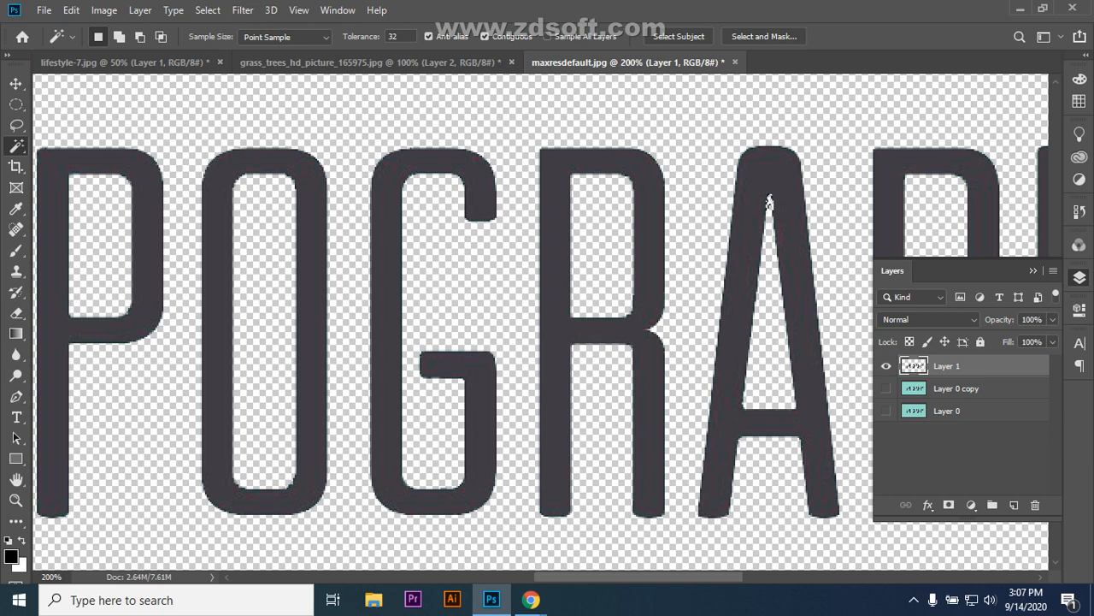
{"action": "left_click", "coordinate": [769, 203]}
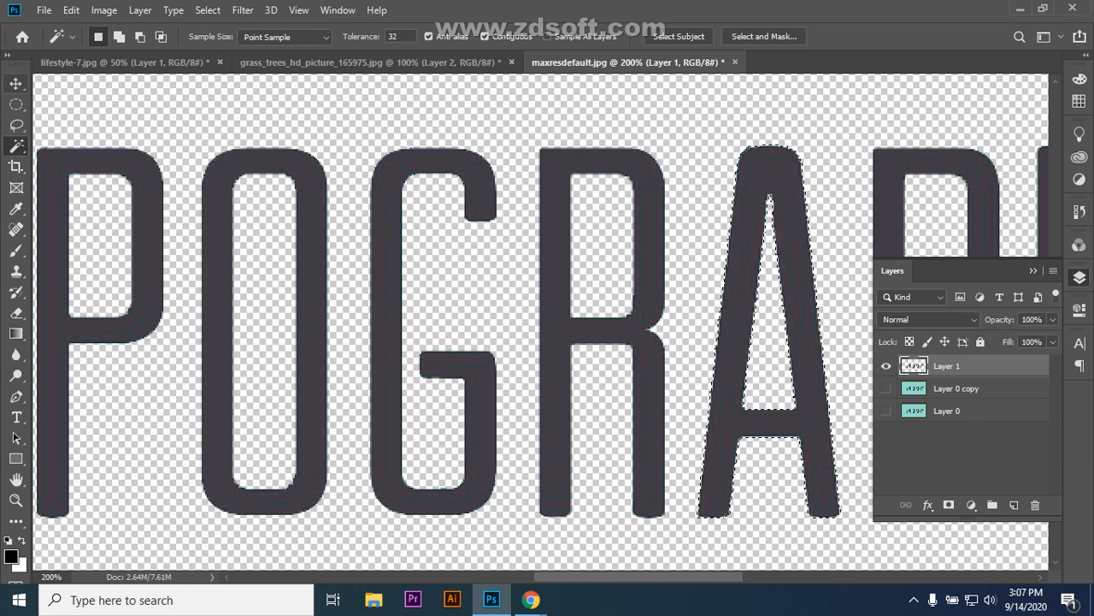
{"action": "key", "text": "v"}
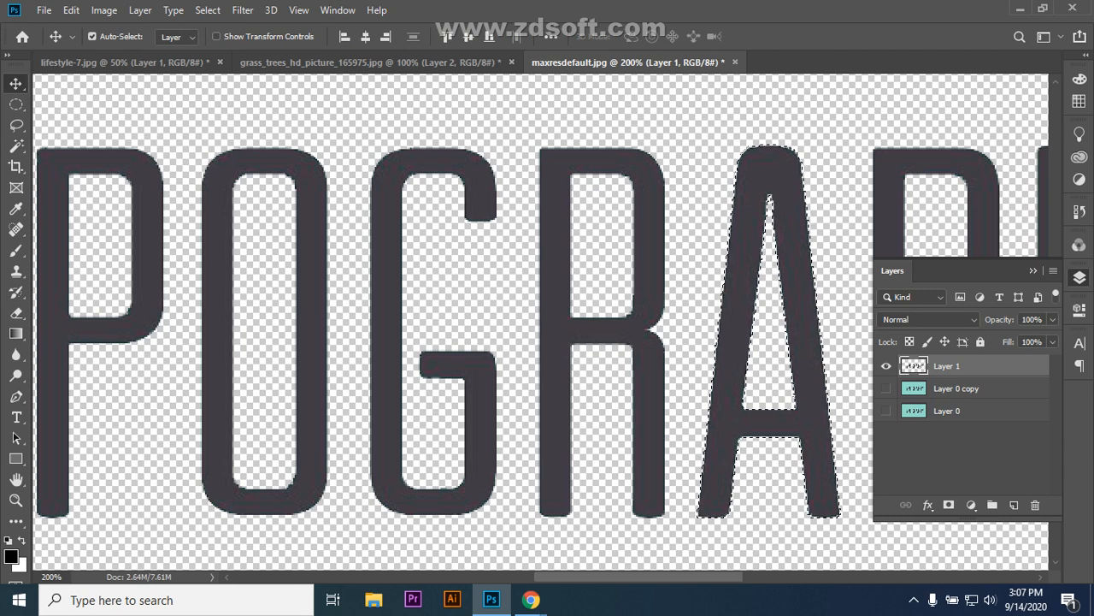
{"action": "key", "text": "ctrl+d"}
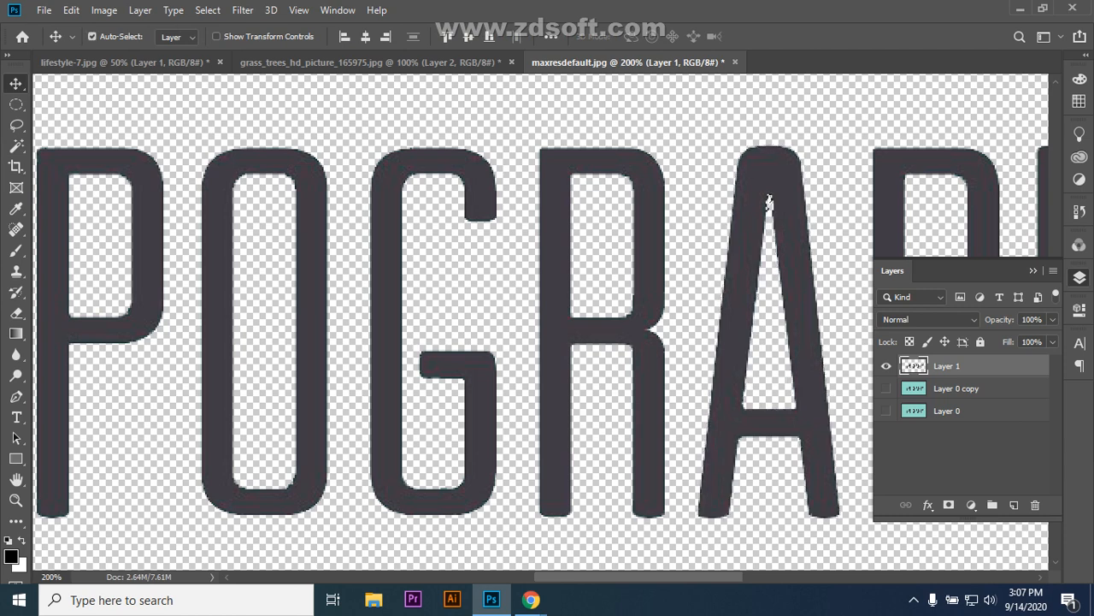
{"action": "key", "text": "ctrl+minus"}
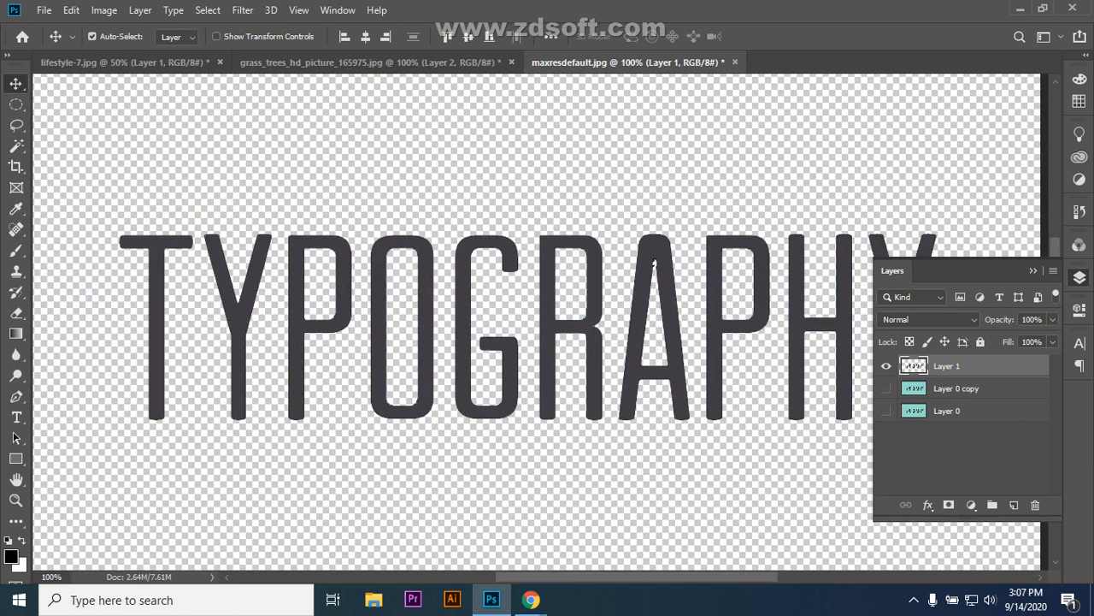
{"action": "key", "text": "ctrl+minus"}
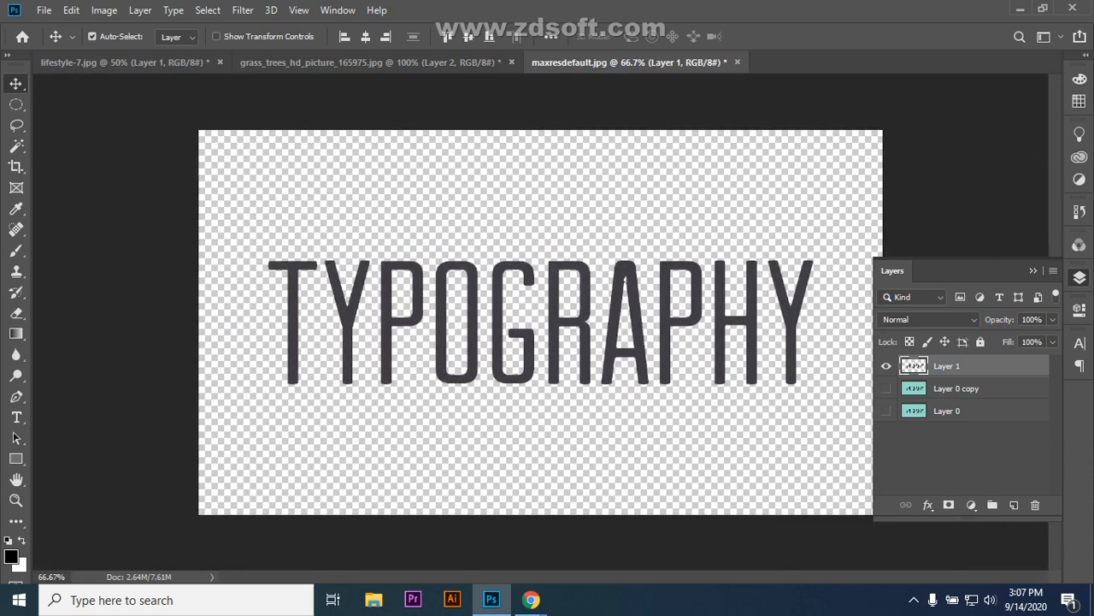
- Undo the recent edits and close the maxresdefault.jpg document without saving
{"action": "left_click", "coordinate": [624, 276]}
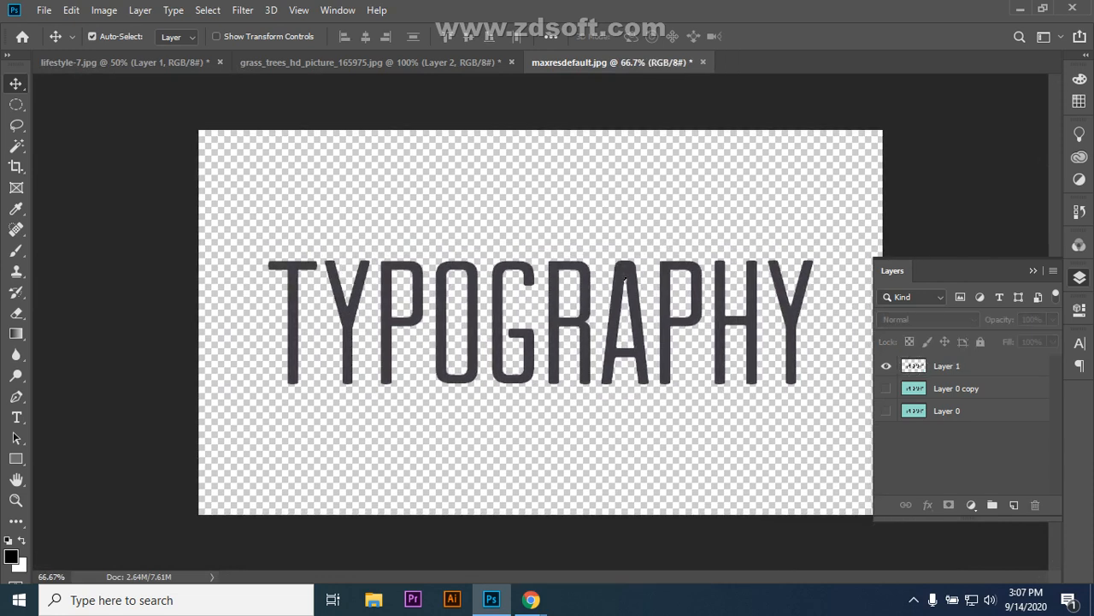
{"action": "key", "text": "ctrl+z"}
{"action": "key", "text": "ctrl+z"}
{"action": "key", "text": "ctrl+z"}
{"action": "key", "text": "ctrl+z"}
{"action": "left_click", "coordinate": [703, 63]}
{"action": "left_click", "coordinate": [533, 231]}
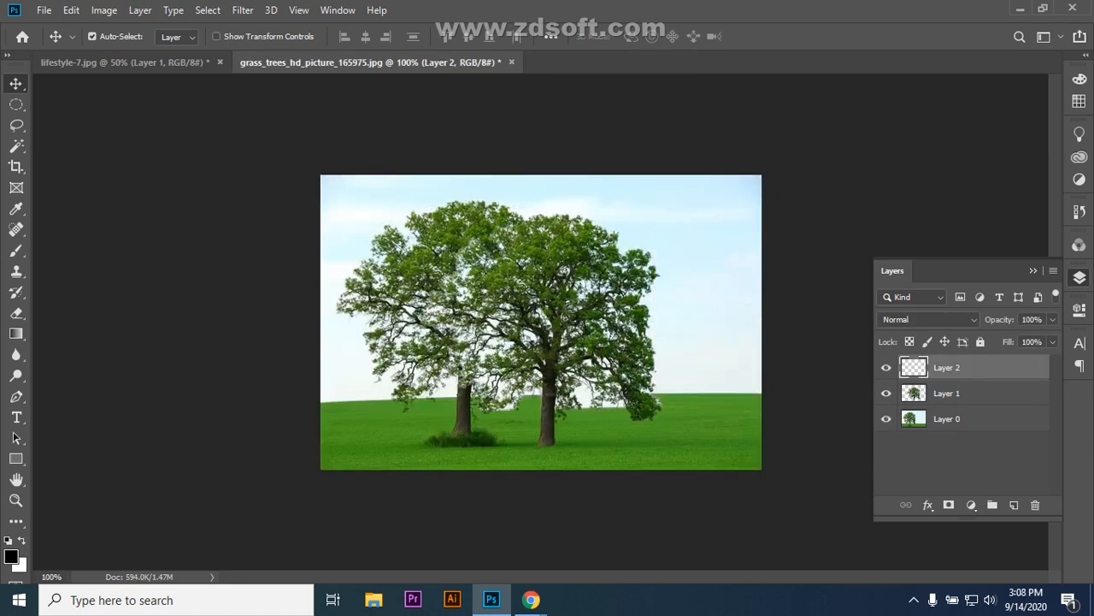
- Switch to lifestyle-7.jpg and draw a freehand Lasso selection around the man's head and neck on Layer 1
{"action": "key", "text": "ctrl+Tab"}
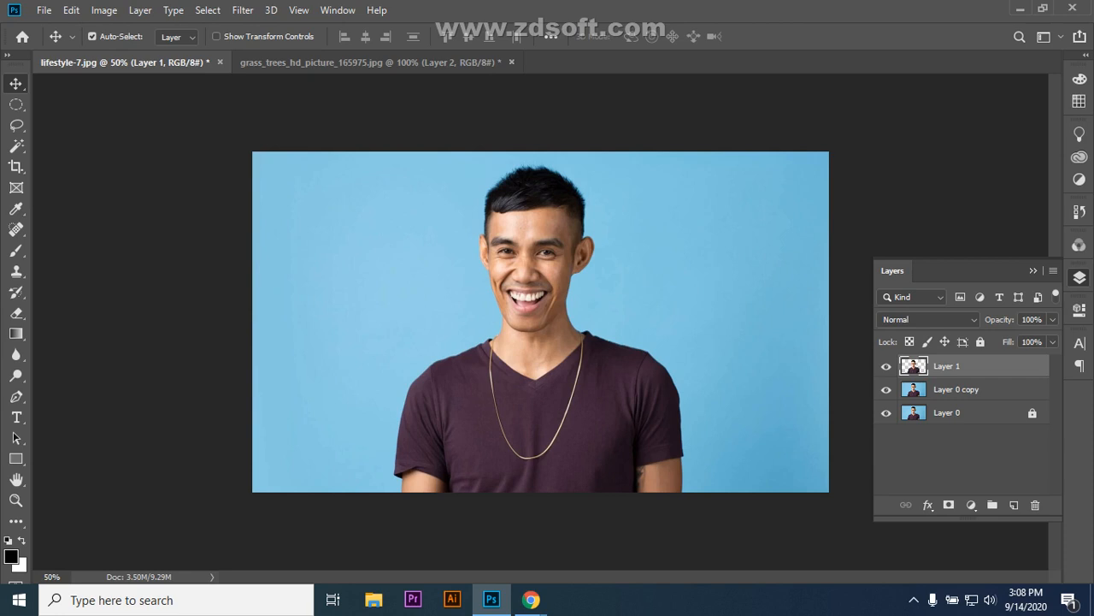
{"action": "right_click", "coordinate": [16, 125]}
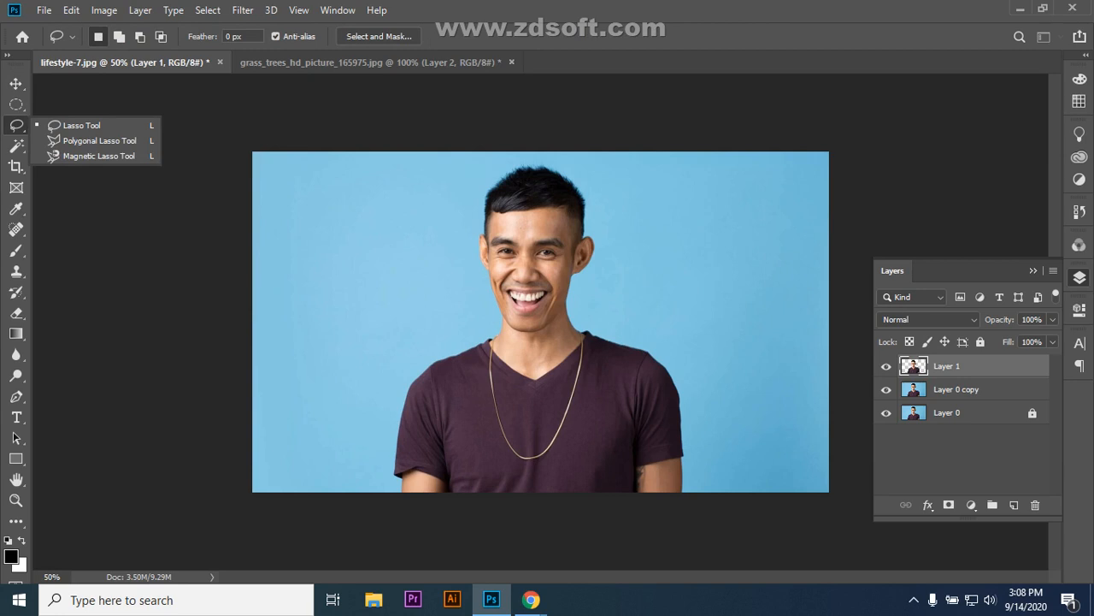
{"action": "left_click", "coordinate": [81, 124]}
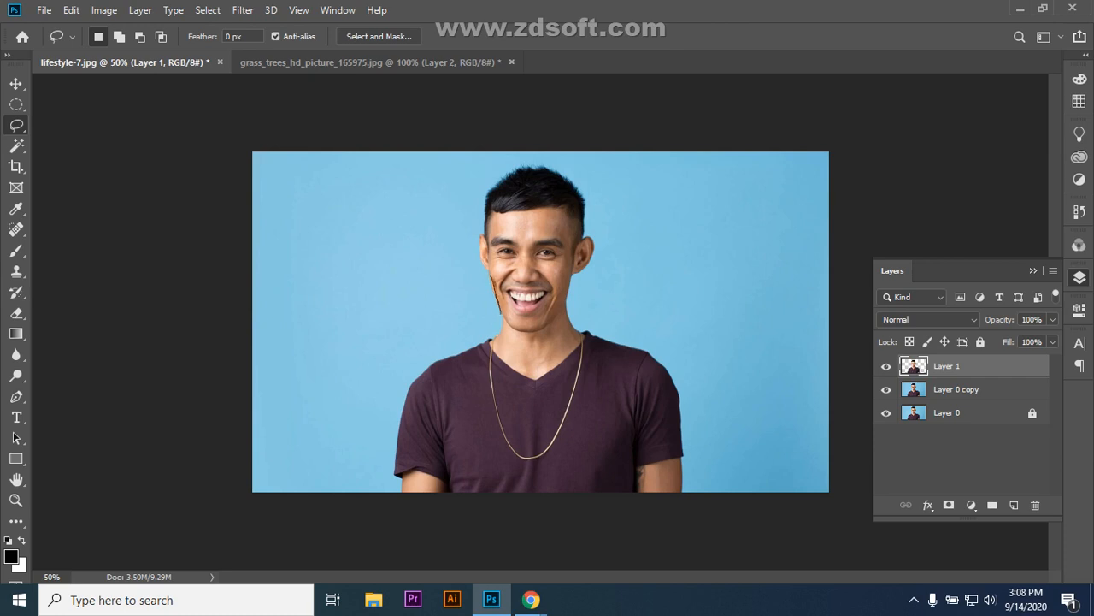
{"action": "left_click_drag", "start_coordinate": [501, 313], "coordinate": [500, 313]}
{"action": "mouse_move", "coordinate": [485, 221]}
{"action": "left_mouse_down"}
{"action": "mouse_move", "coordinate": [493, 182]}
{"action": "mouse_move", "coordinate": [542, 169]}
{"action": "mouse_move", "coordinate": [570, 181]}
{"action": "mouse_move", "coordinate": [594, 258]}
{"action": "mouse_move", "coordinate": [569, 301]}
{"action": "mouse_move", "coordinate": [580, 336]}
{"action": "mouse_move", "coordinate": [518, 363]}
{"action": "mouse_move", "coordinate": [482, 340]}
{"action": "mouse_move", "coordinate": [476, 295]}
{"action": "left_mouse_up"}
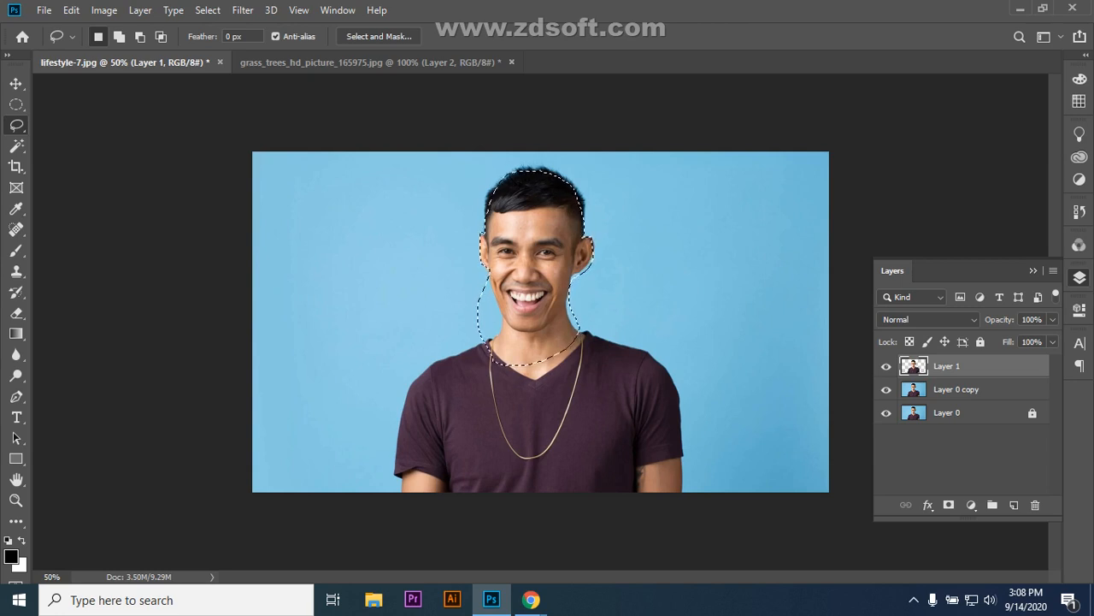
- Delete the selected head from Layer 1, hide Layer 0 copy and Layer 0 to inspect the result, and show Layer 0 again
{"action": "key", "text": "Delete"}
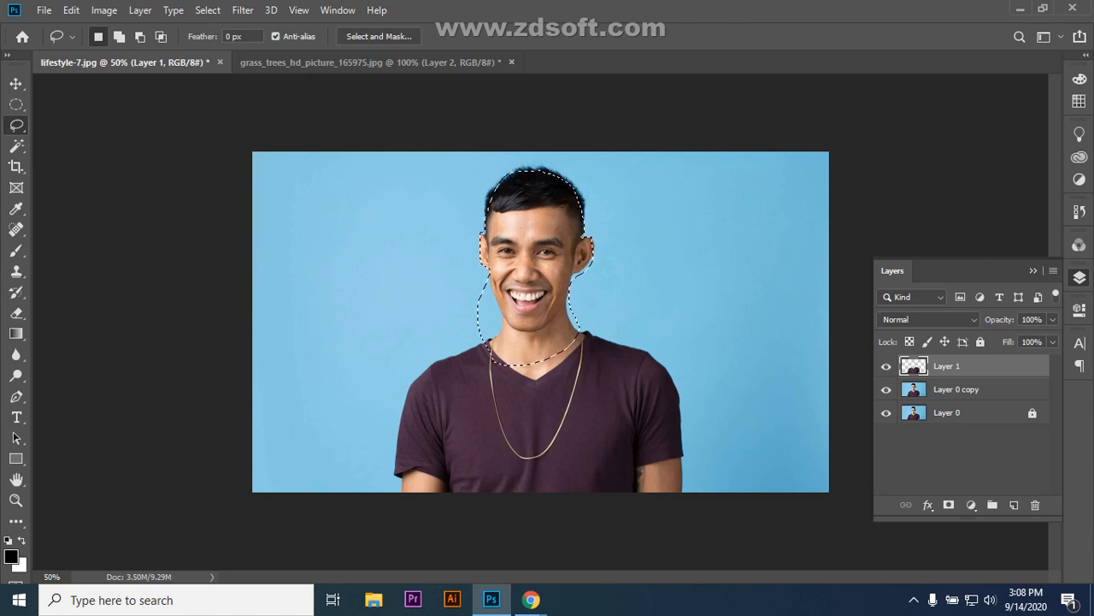
{"action": "left_click", "coordinate": [885, 389]}
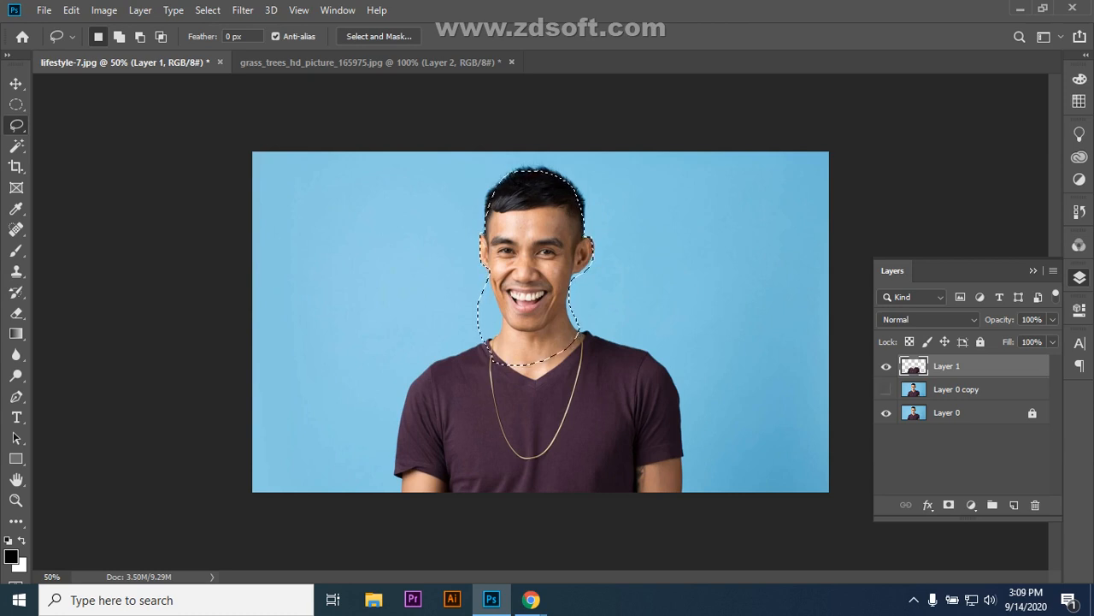
{"action": "left_click", "coordinate": [885, 412]}
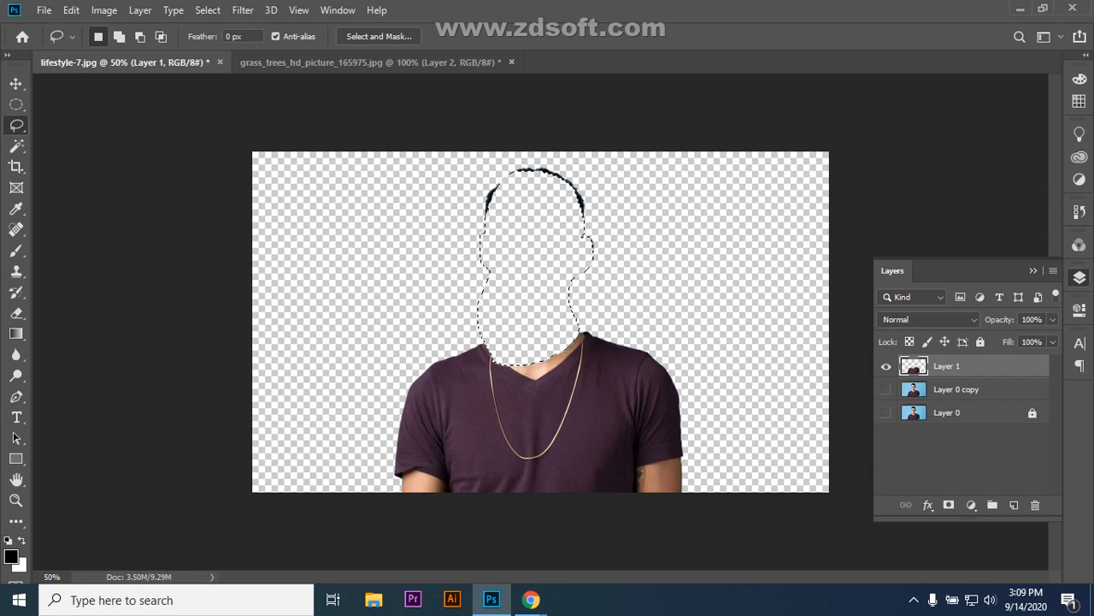
{"action": "left_click", "coordinate": [886, 412]}
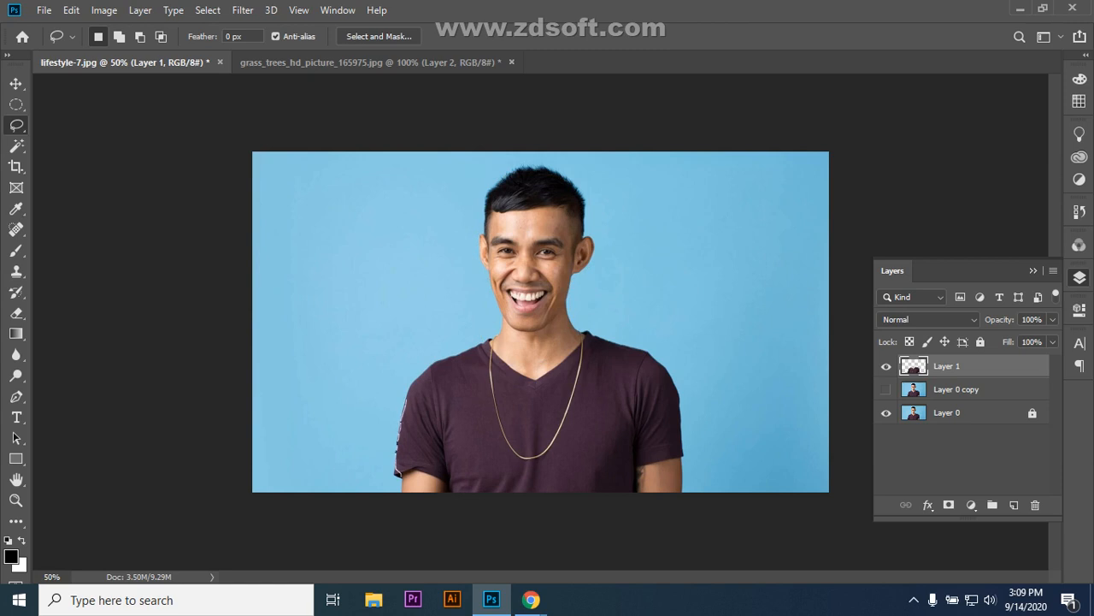
- Draw a freehand Lasso selection around the man's head, shoulders and upper chest
{"action": "left_click_drag", "start_coordinate": [417, 368], "coordinate": [489, 339]}
{"action": "mouse_move", "coordinate": [485, 264]}
{"action": "left_mouse_down"}
{"action": "mouse_move", "coordinate": [495, 177]}
{"action": "mouse_move", "coordinate": [560, 171]}
{"action": "mouse_move", "coordinate": [596, 247]}
{"action": "mouse_move", "coordinate": [583, 329]}
{"action": "mouse_move", "coordinate": [647, 365]}
{"action": "mouse_move", "coordinate": [653, 402]}
{"action": "mouse_move", "coordinate": [573, 432]}
{"action": "mouse_move", "coordinate": [482, 433]}
{"action": "mouse_move", "coordinate": [413, 415]}
{"action": "mouse_move", "coordinate": [412, 470]}
{"action": "left_mouse_up"}
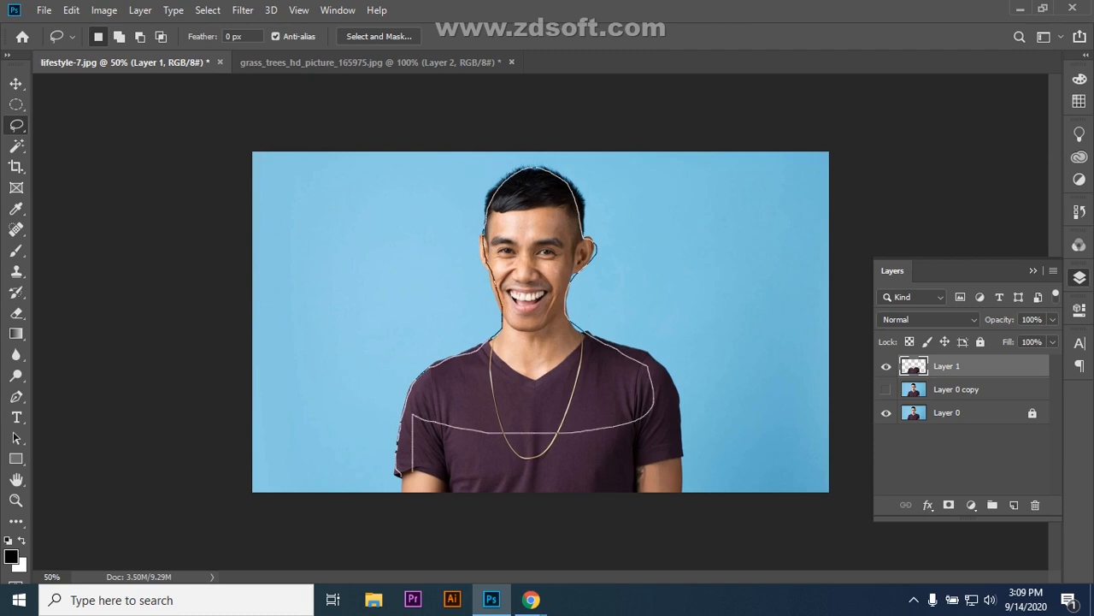
{"action": "left_click_drag", "start_coordinate": [402, 475], "coordinate": [402, 476]}
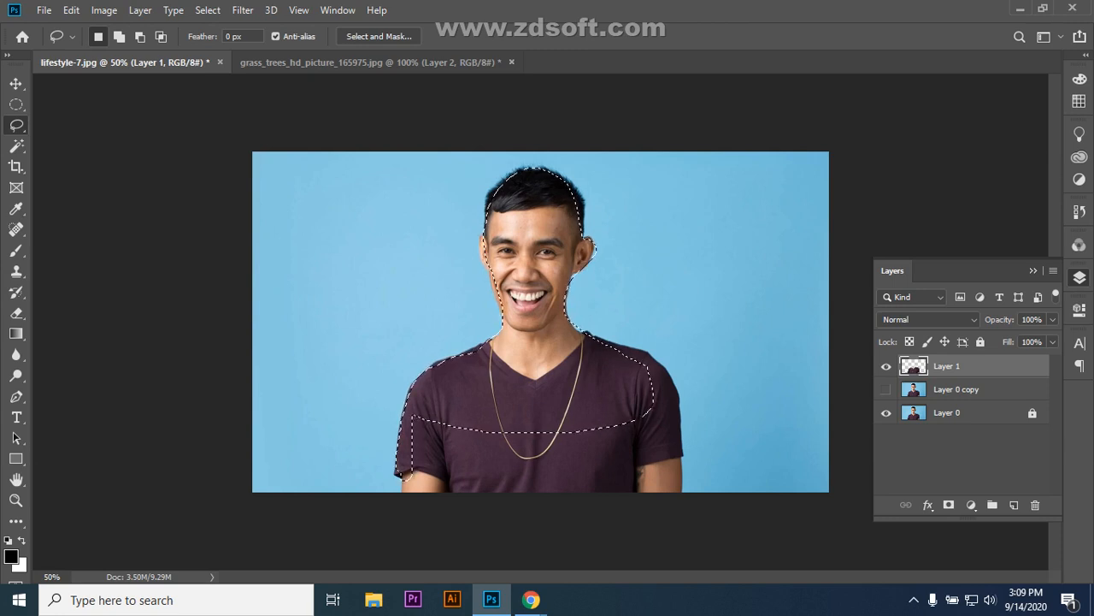
- Copy the selected area of Layer 1 into a new Layer 2 and hide Layer 1 and Layer 0 to inspect it
{"action": "left_click", "coordinate": [1014, 505]}
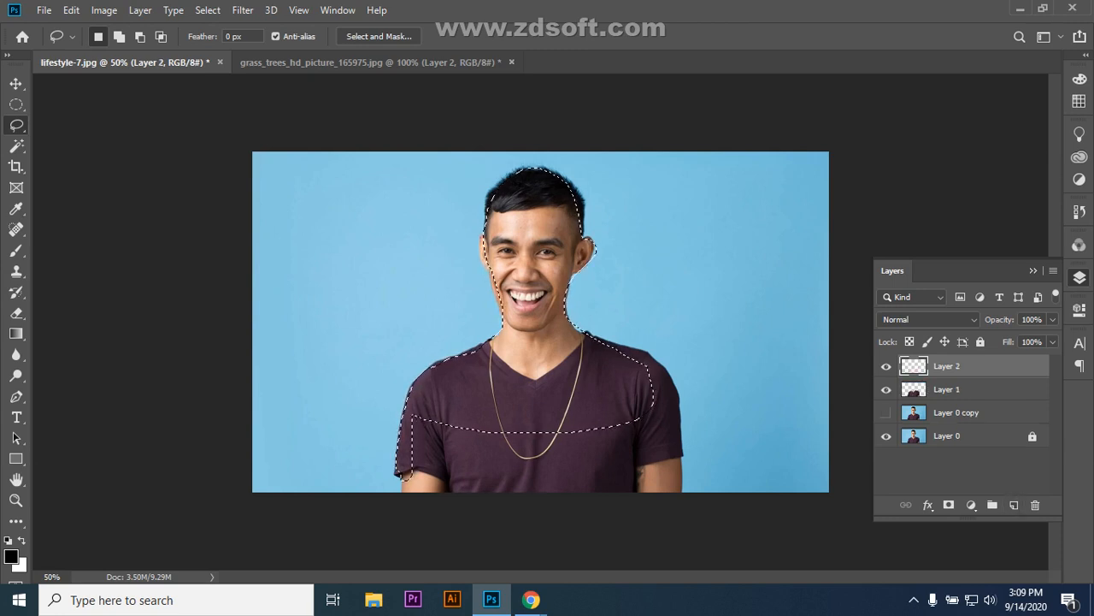
{"action": "key", "text": "ctrl+c"}
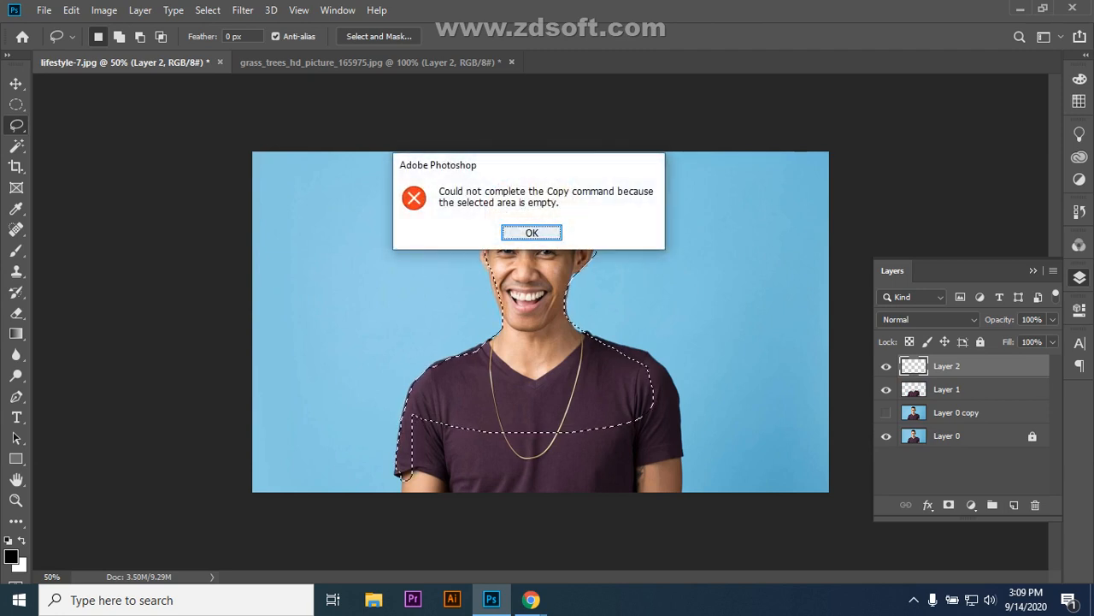
{"action": "key", "text": "Return"}
{"action": "left_click", "coordinate": [974, 390]}
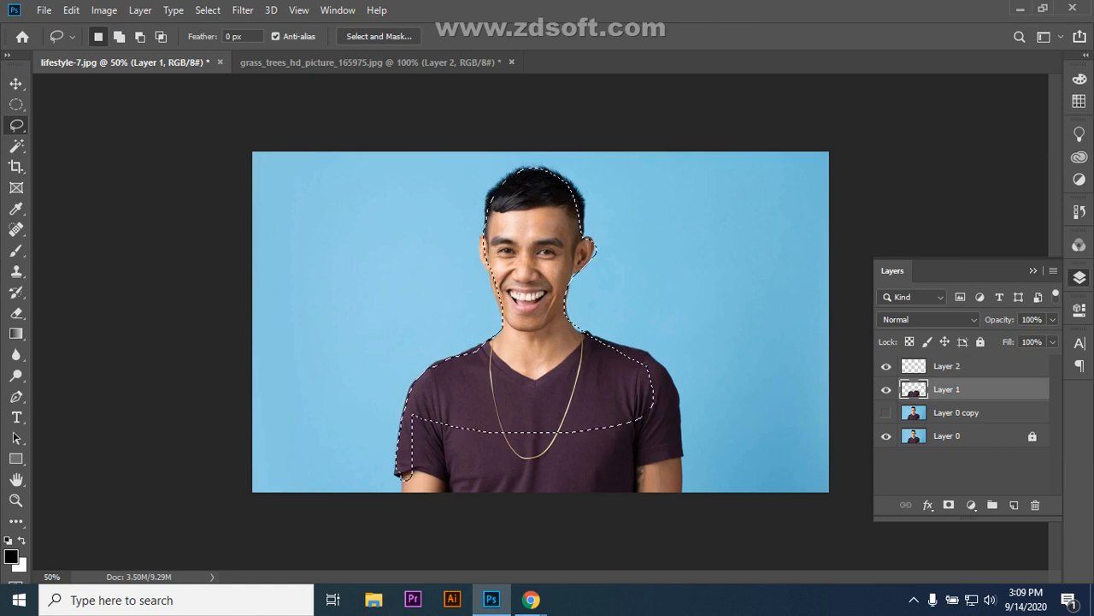
{"action": "left_click", "coordinate": [975, 366]}
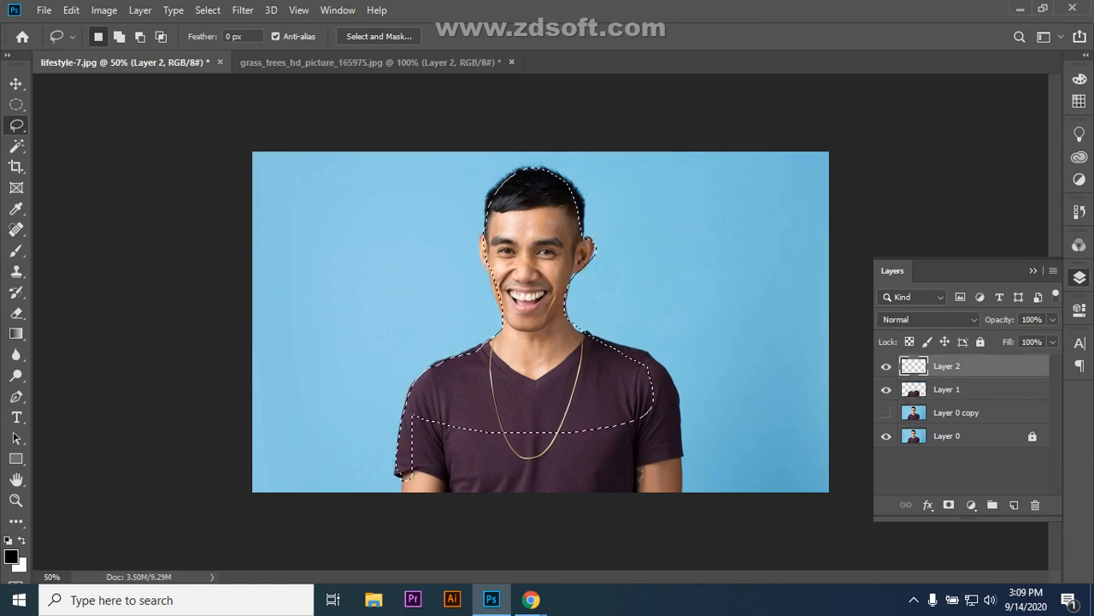
{"action": "key", "text": "ctrl+v"}
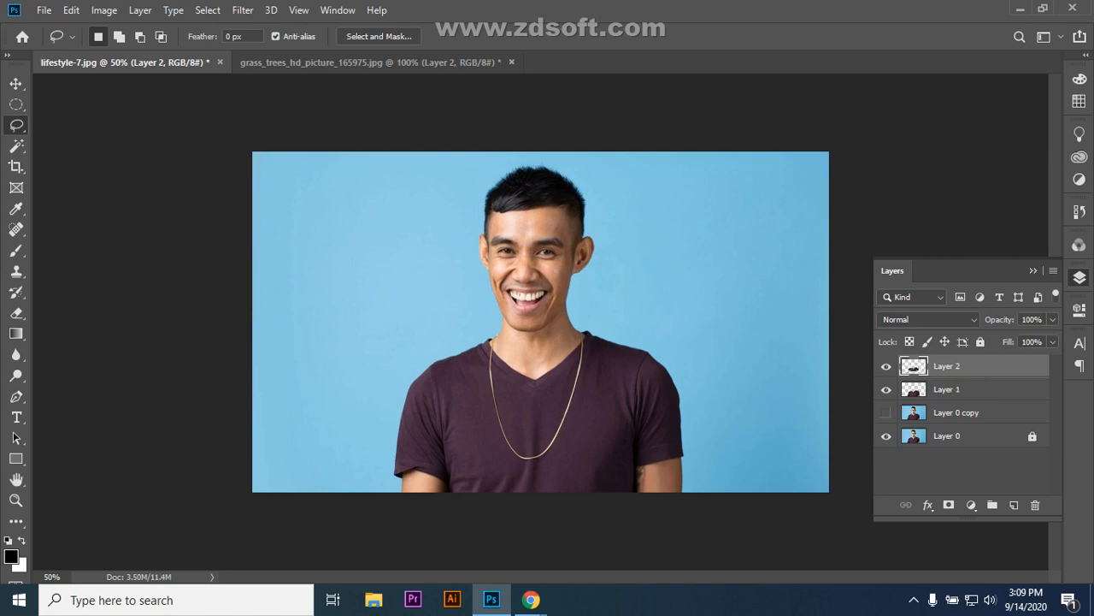
{"action": "left_click", "coordinate": [886, 389]}
{"action": "left_click", "coordinate": [886, 435]}
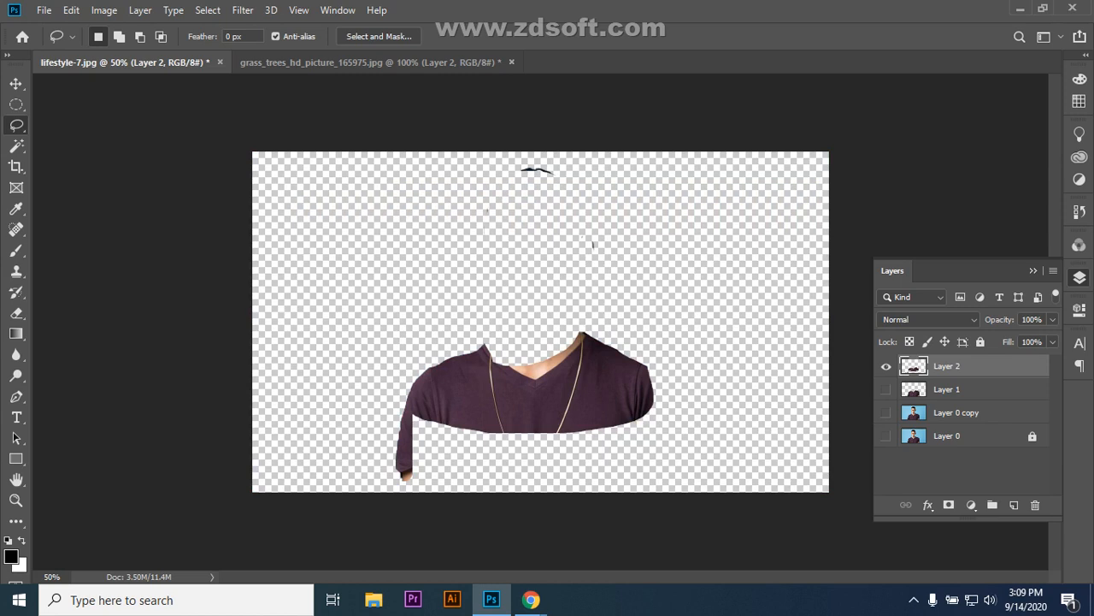
- Undo the paste into Layer 2 and the last layer visibility changes
{"action": "key", "text": "ctrl+z"}
{"action": "key", "text": "ctrl+z"}
{"action": "key", "text": "ctrl+z"}
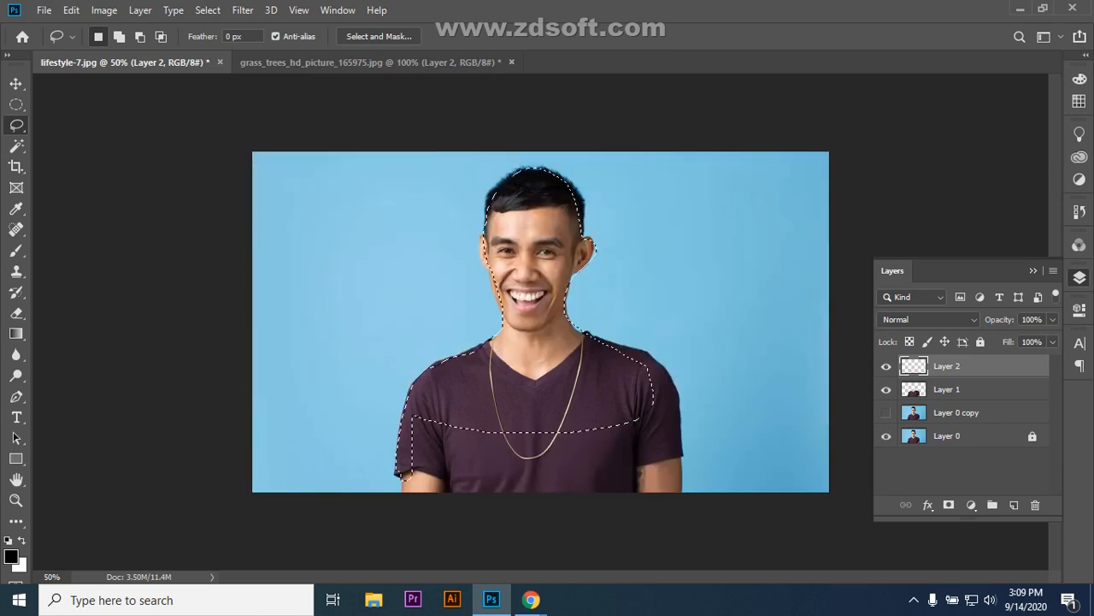
- Delete Layer 2 and Layer 1, clear the selection, and make Layer 0 copy visible
{"action": "left_click_drag", "start_coordinate": [971, 511], "coordinate": [1036, 506]}
{"action": "left_click_drag", "start_coordinate": [983, 366], "coordinate": [1035, 505]}
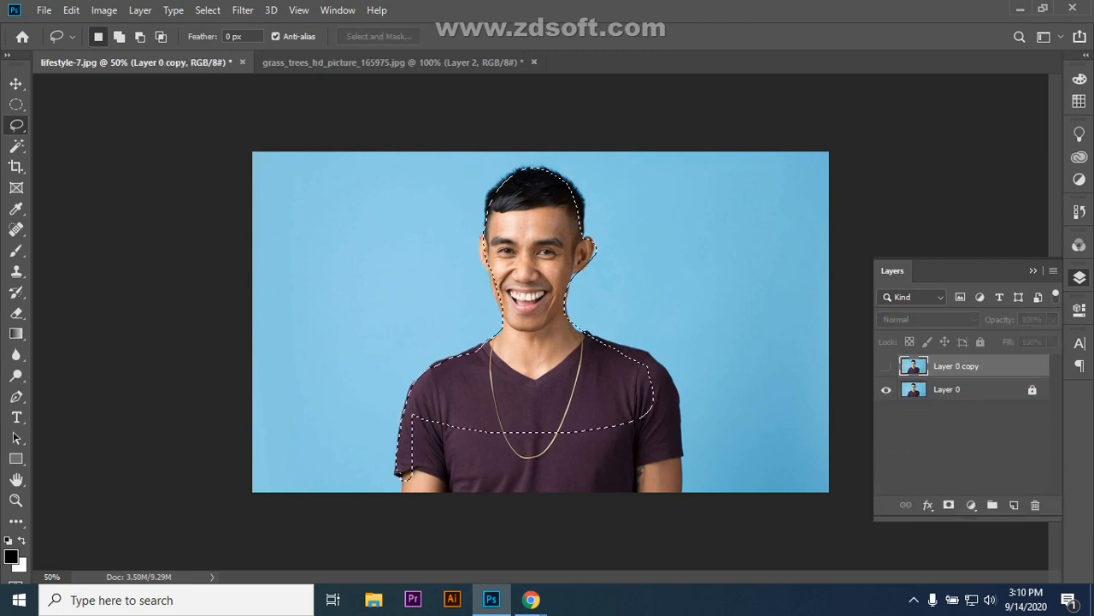
{"action": "right_click", "coordinate": [16, 125]}
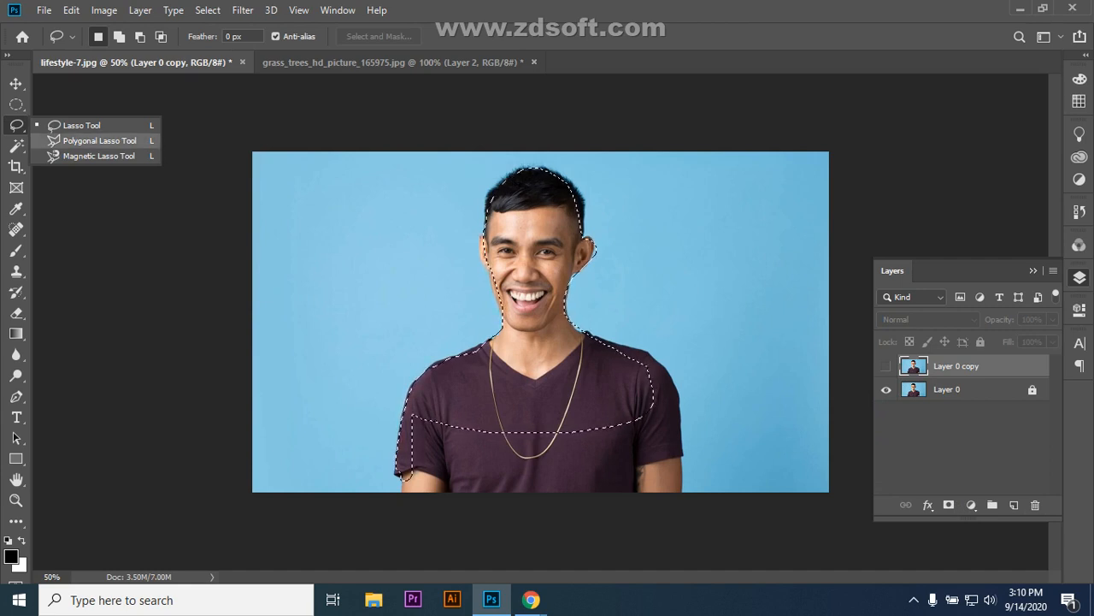
{"action": "key", "text": "ctrl+j"}
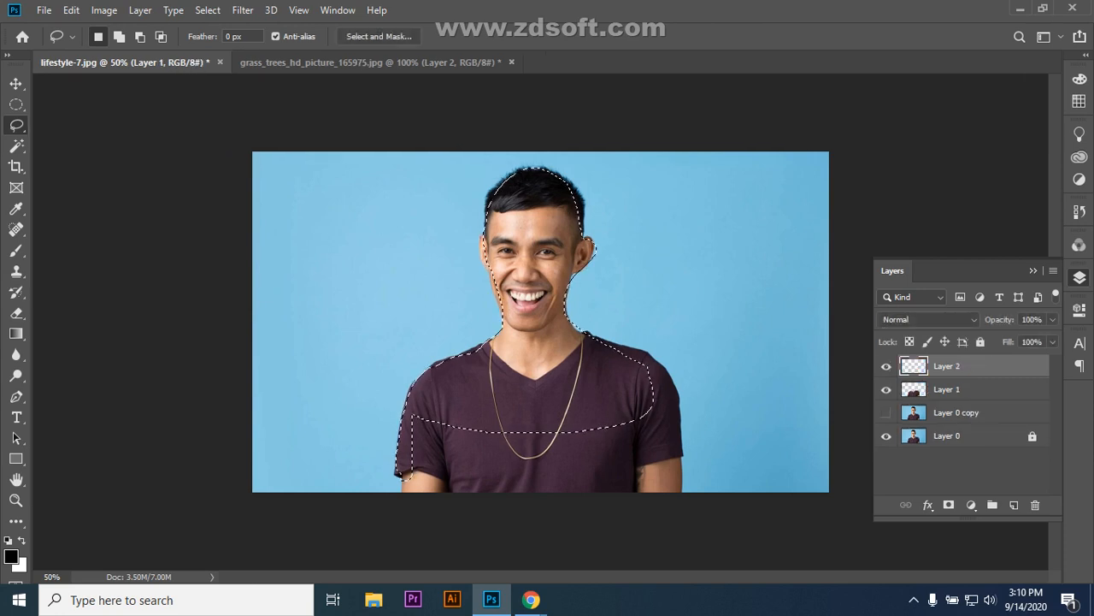
{"action": "left_click_drag", "start_coordinate": [947, 365], "coordinate": [1034, 505]}
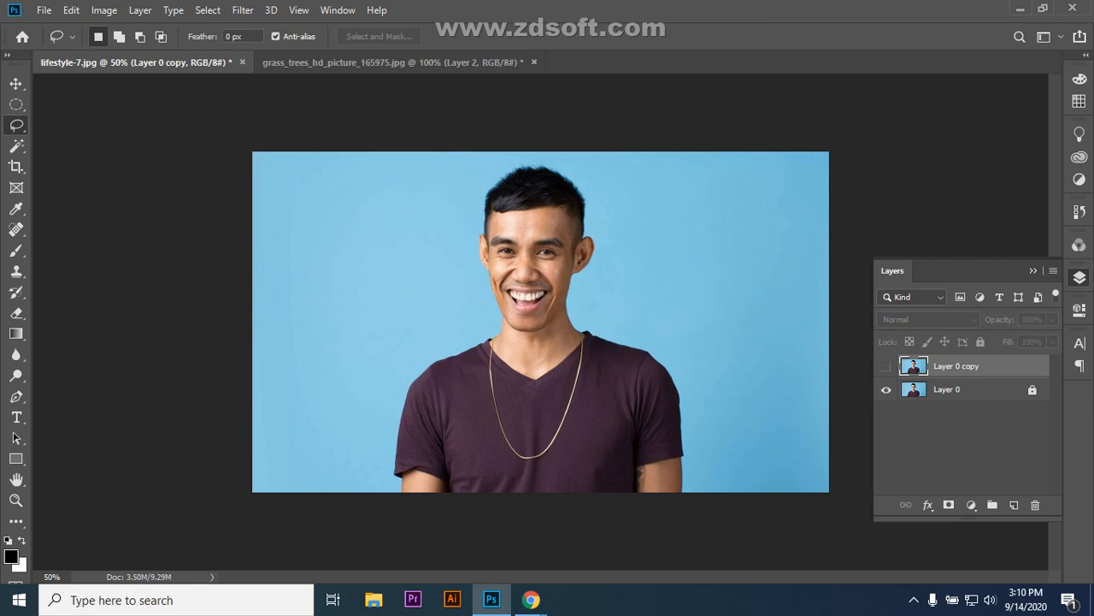
{"action": "left_click", "coordinate": [886, 366]}
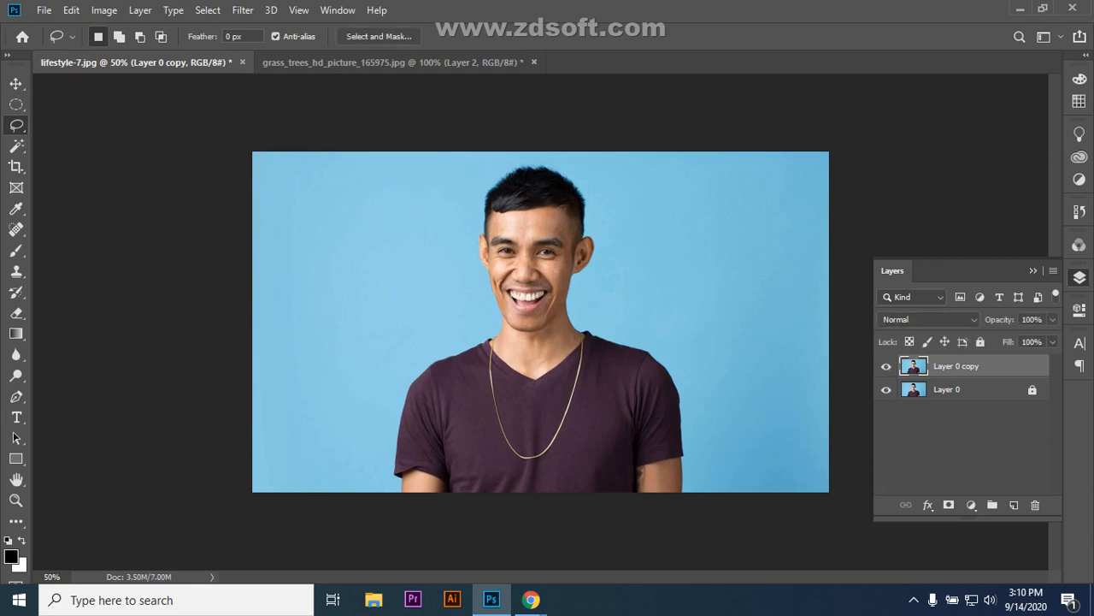
- Outline the man's head and torso with the Polygonal Lasso, closing the outline across the chest, and clear the selection
{"action": "right_click", "coordinate": [16, 125]}
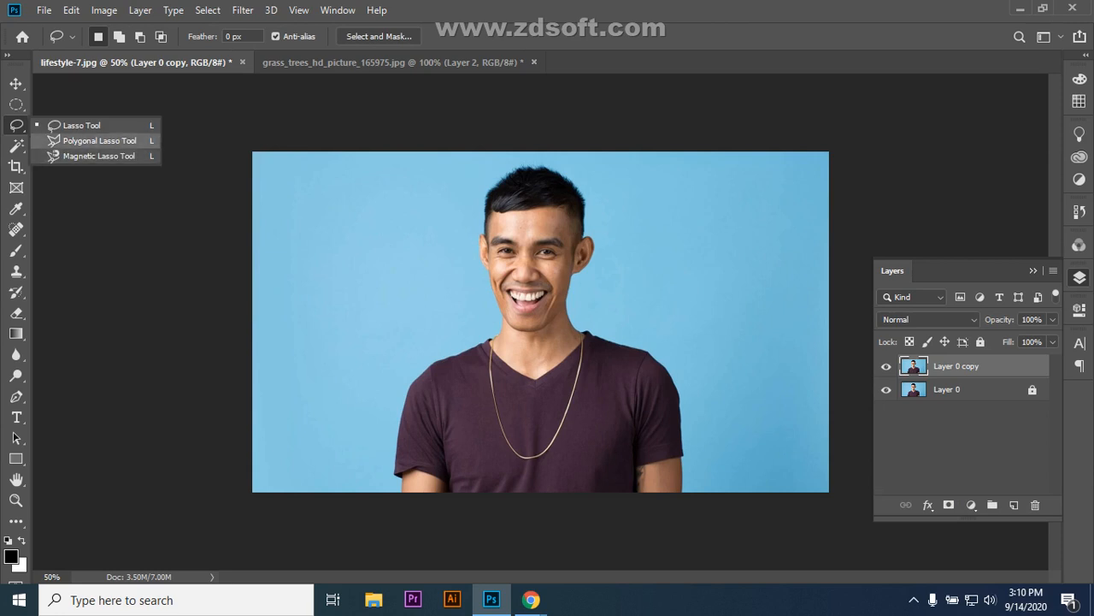
{"action": "left_click", "coordinate": [96, 140]}
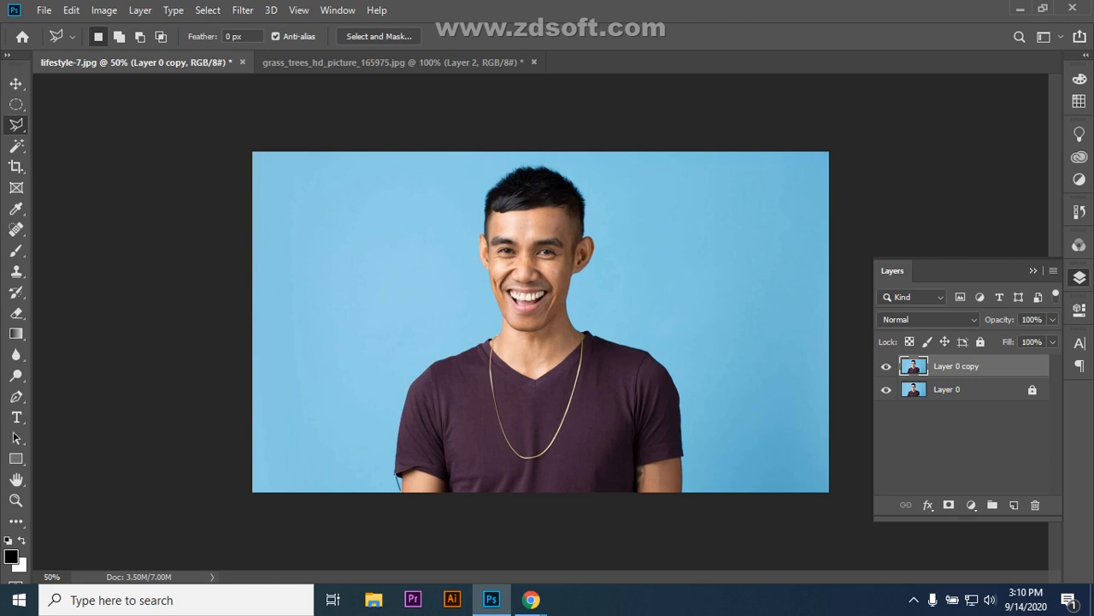
{"action": "left_click", "coordinate": [395, 472]}
{"action": "left_click", "coordinate": [406, 390]}
{"action": "left_click", "coordinate": [434, 362]}
{"action": "left_click", "coordinate": [493, 337]}
{"action": "left_click", "coordinate": [503, 316]}
{"action": "left_click", "coordinate": [485, 203]}
{"action": "left_click", "coordinate": [508, 176]}
{"action": "left_click", "coordinate": [538, 169]}
{"action": "left_click", "coordinate": [564, 182]}
{"action": "left_click", "coordinate": [574, 195]}
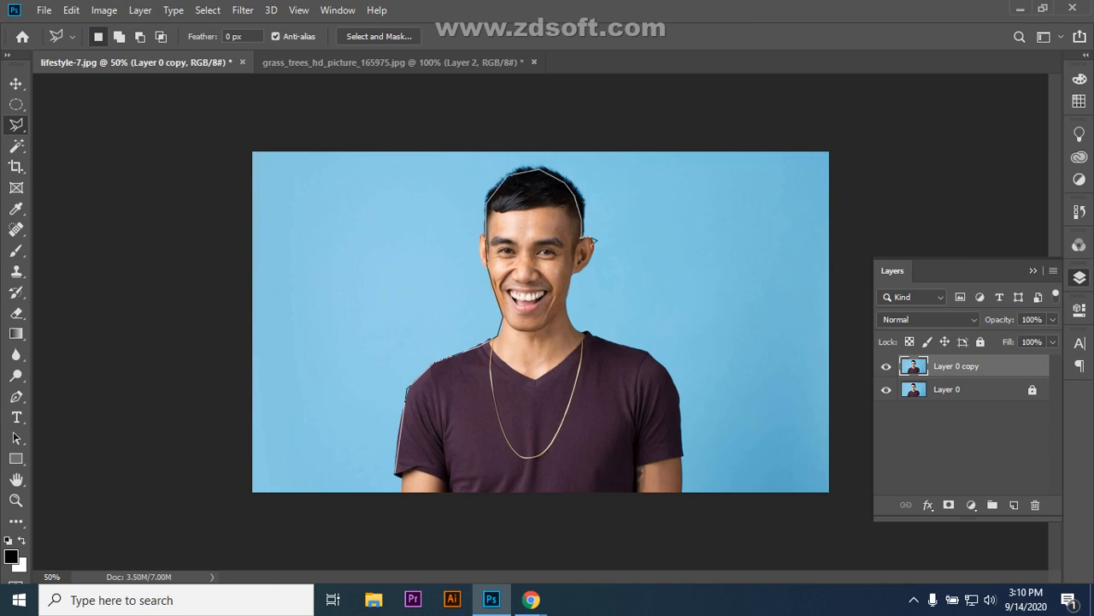
{"action": "left_click", "coordinate": [593, 241]}
{"action": "left_click", "coordinate": [574, 270]}
{"action": "left_click", "coordinate": [584, 333]}
{"action": "left_click", "coordinate": [649, 352]}
{"action": "double_click", "coordinate": [680, 439]}
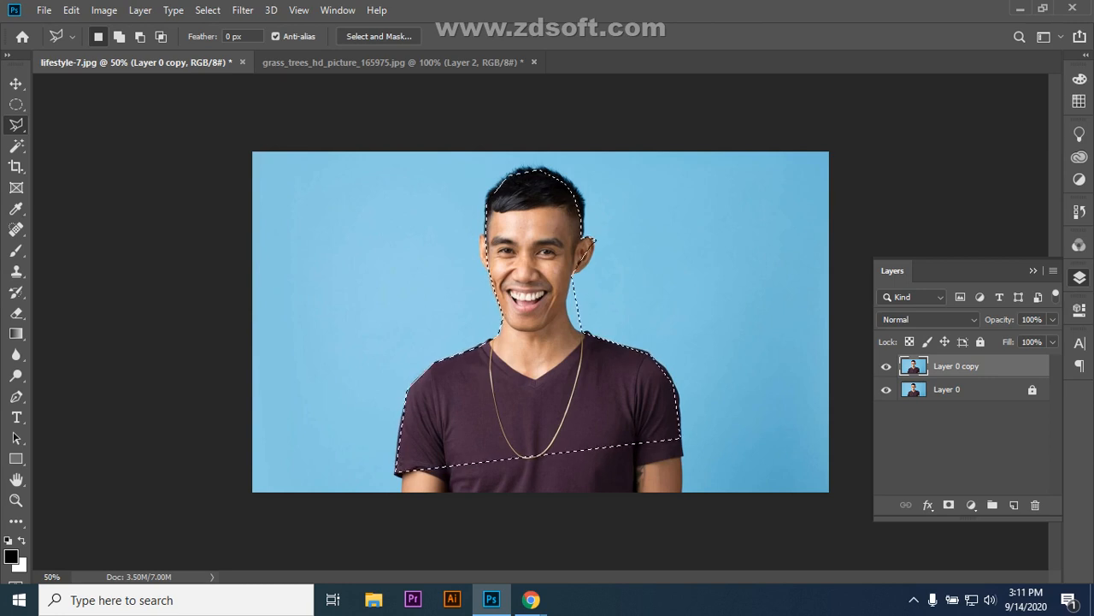
{"action": "key", "text": "ctrl+d"}
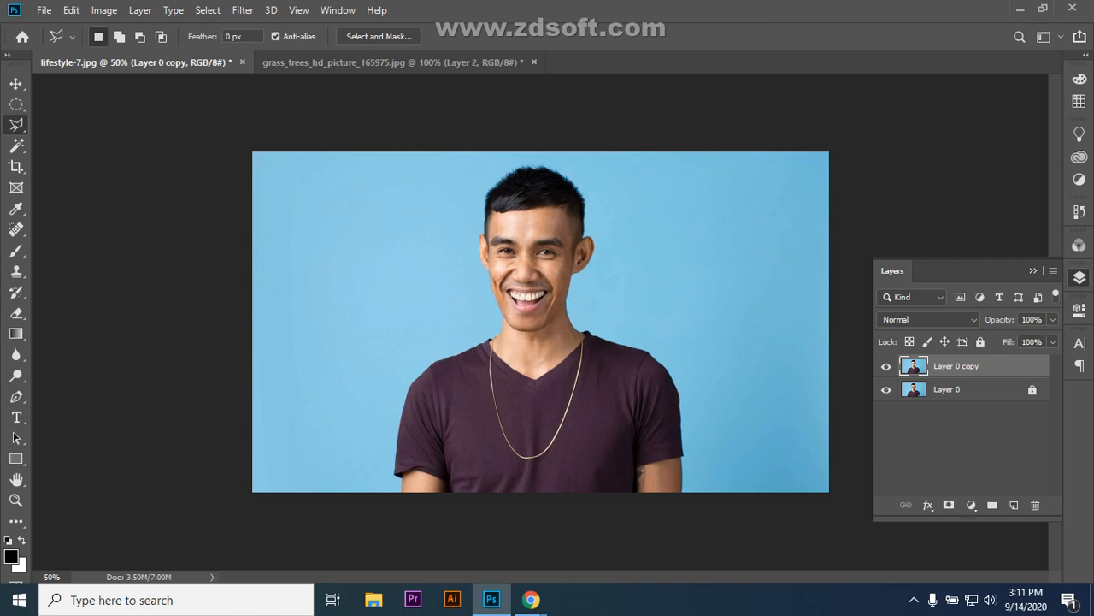
- Draw a four-cornered Polygonal Lasso selection from the sleeve's outer edge to the middle of the shirt
{"action": "left_click", "coordinate": [396, 466]}
{"action": "left_click", "coordinate": [405, 398]}
{"action": "left_click", "coordinate": [517, 402]}
{"action": "left_click", "coordinate": [477, 460]}
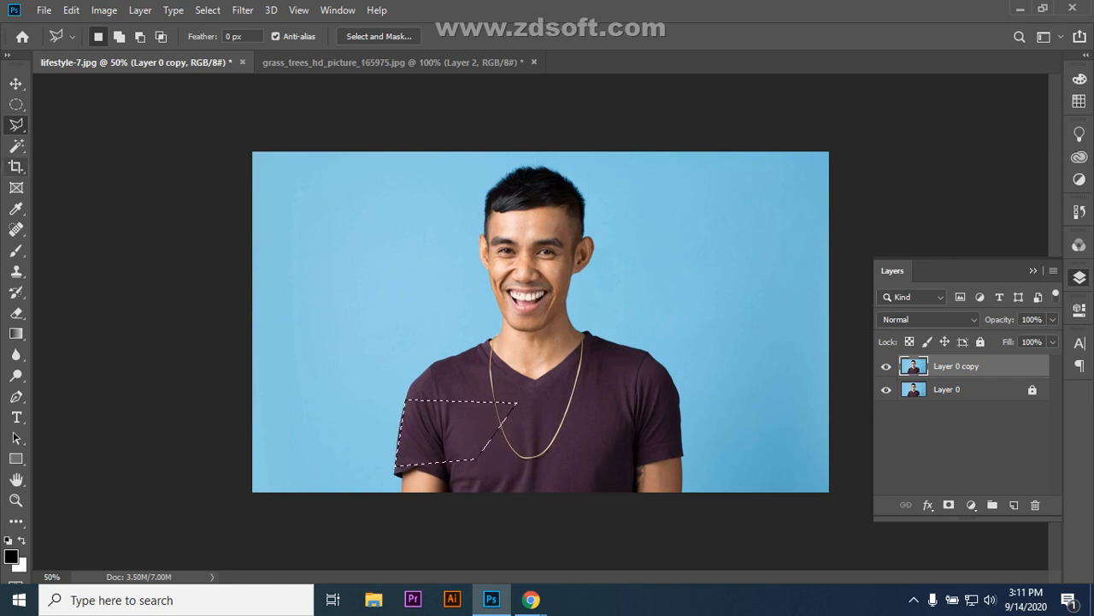
- Delete the selected shirt area from Layer 0 copy, check it with Layer 0 hidden, and undo the deletion
{"action": "left_click", "coordinate": [15, 83]}
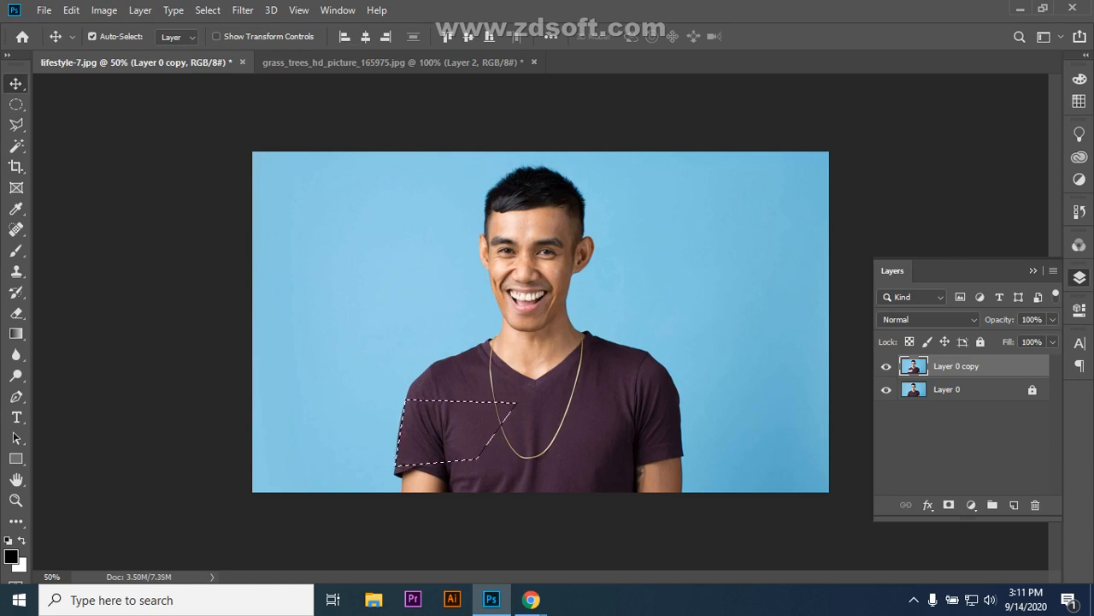
{"action": "left_click", "coordinate": [885, 389]}
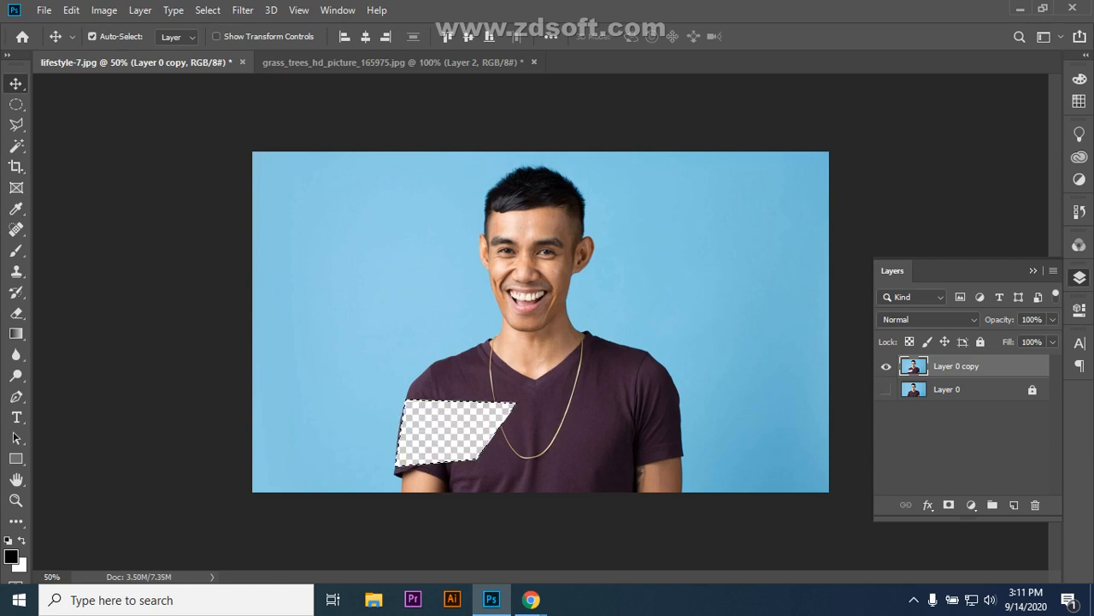
{"action": "left_click", "coordinate": [886, 389]}
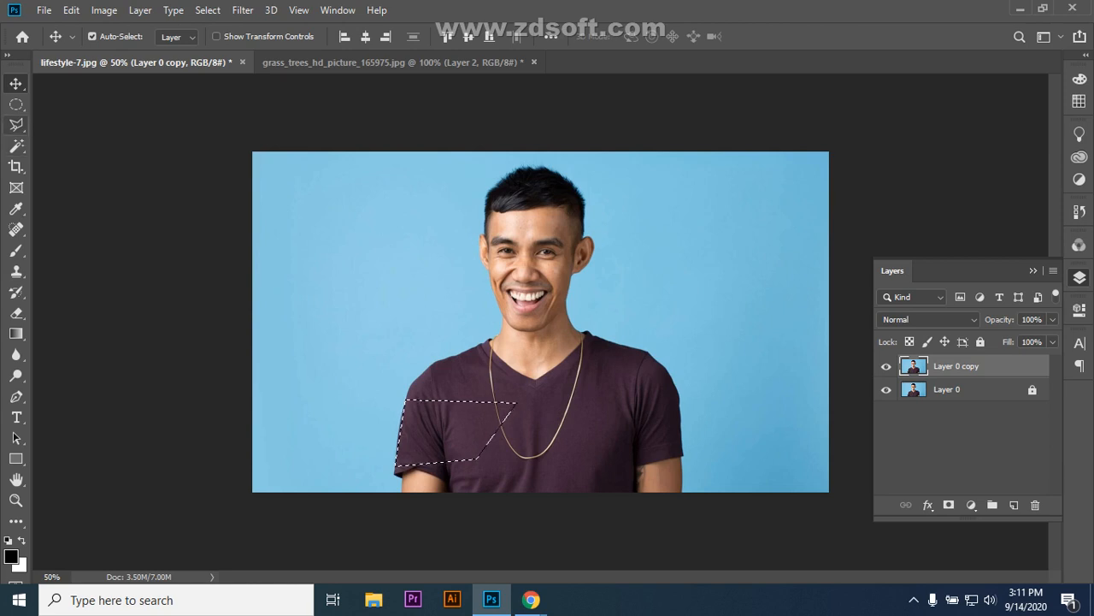
- Clear the selection and trace the outline of the man's T-shirt with the Magnetic Lasso, closing the selection at the sleeve
{"action": "left_click", "coordinate": [16, 124]}
{"action": "left_click", "coordinate": [94, 155]}
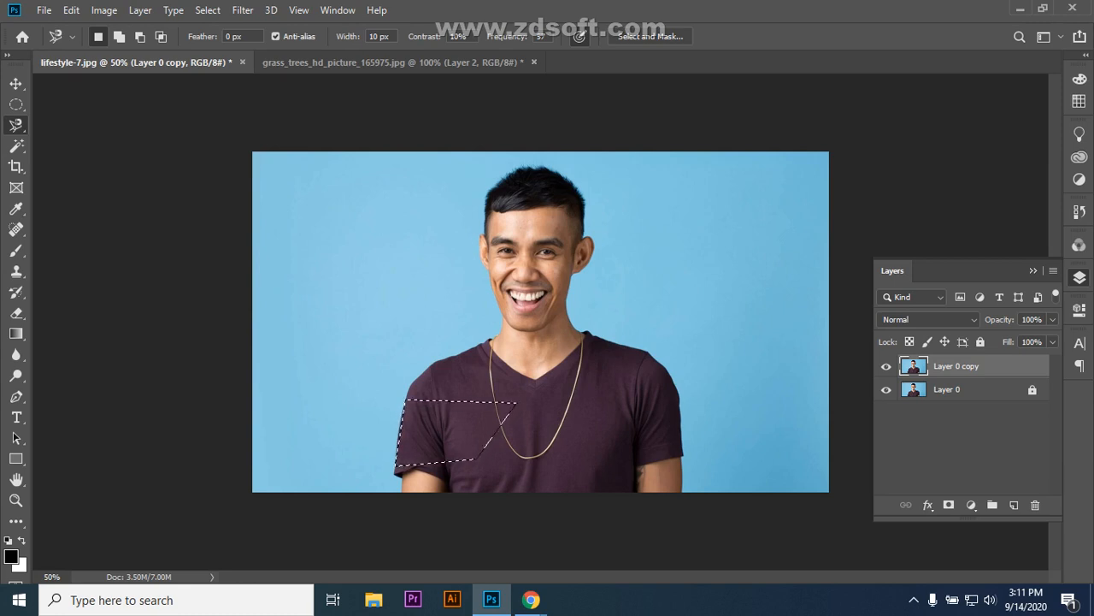
{"action": "key", "text": "Escape"}
{"action": "left_click", "coordinate": [657, 421]}
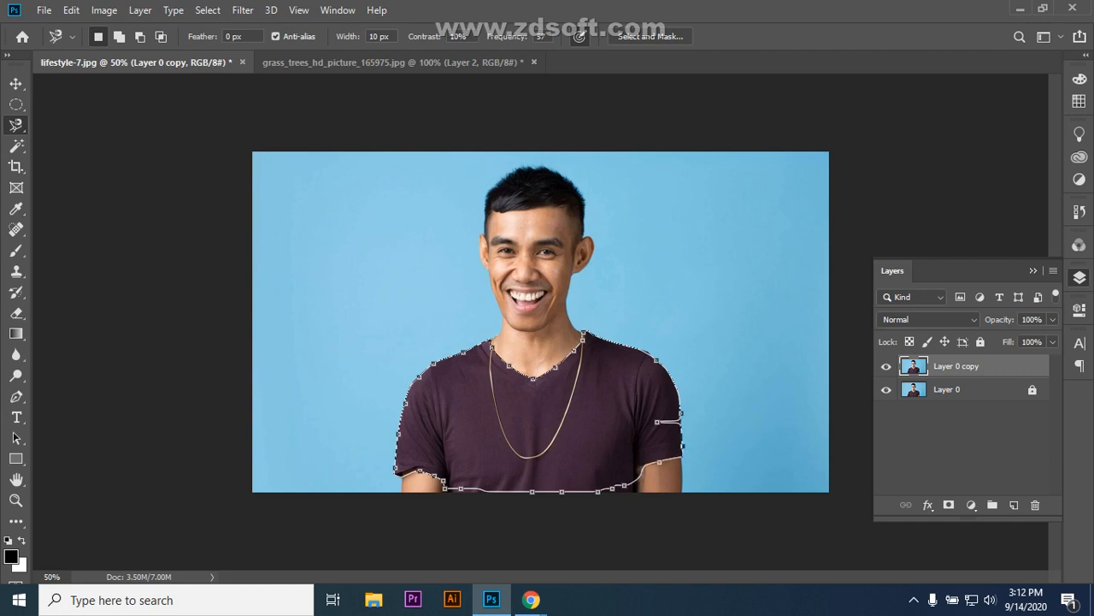
{"action": "double_click", "coordinate": [681, 421]}
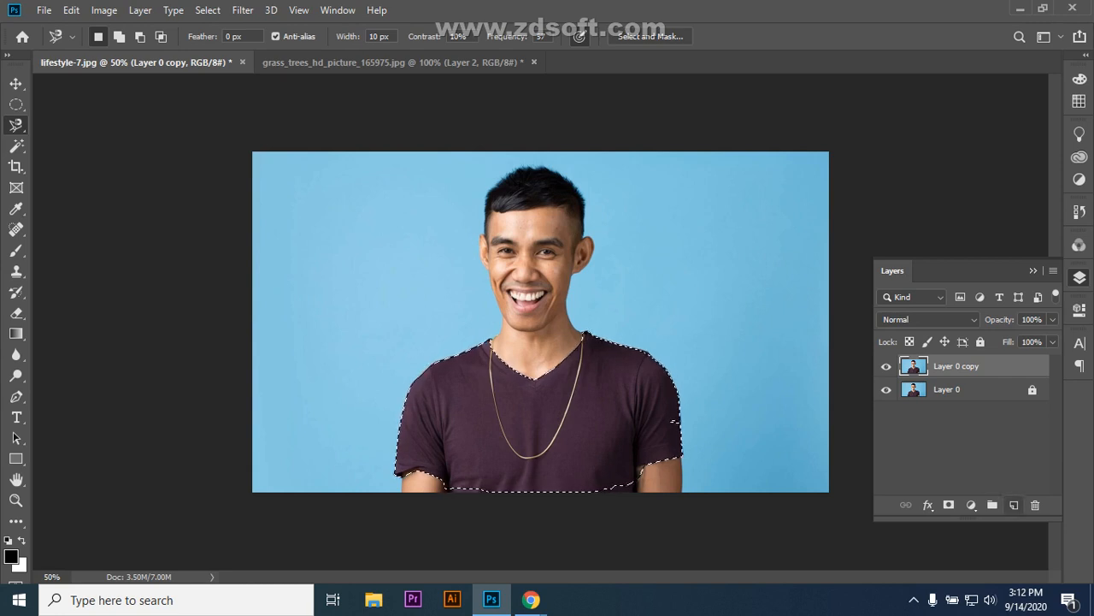
- Copy the selected T-shirt onto a new layer and hide Layer 0 copy and Layer 0
{"action": "key", "text": "ctrl+j"}
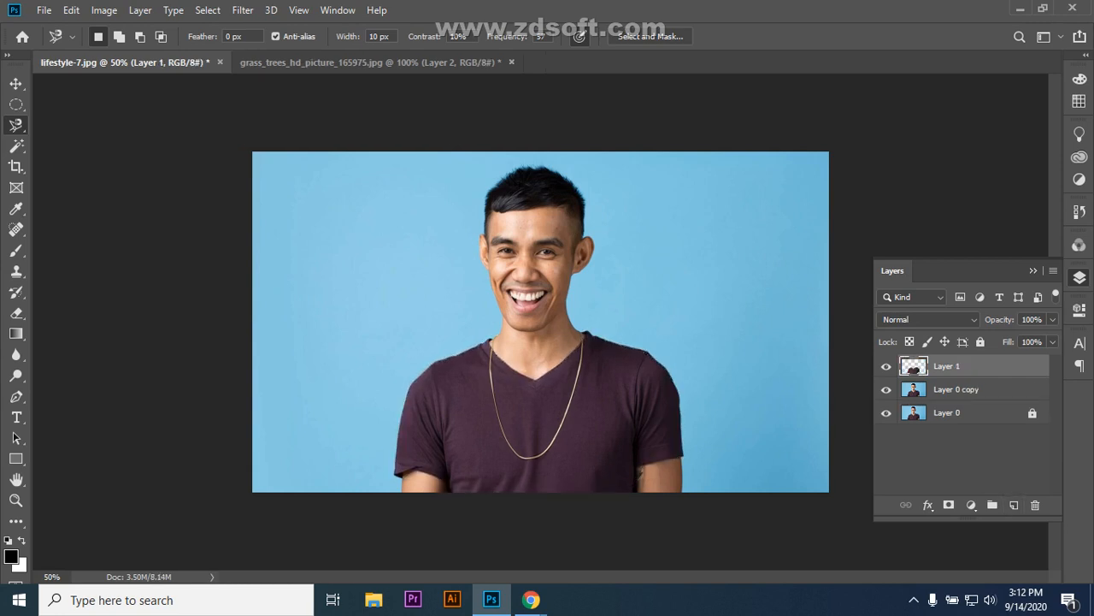
{"action": "left_click", "coordinate": [886, 389]}
{"action": "left_click", "coordinate": [885, 412]}
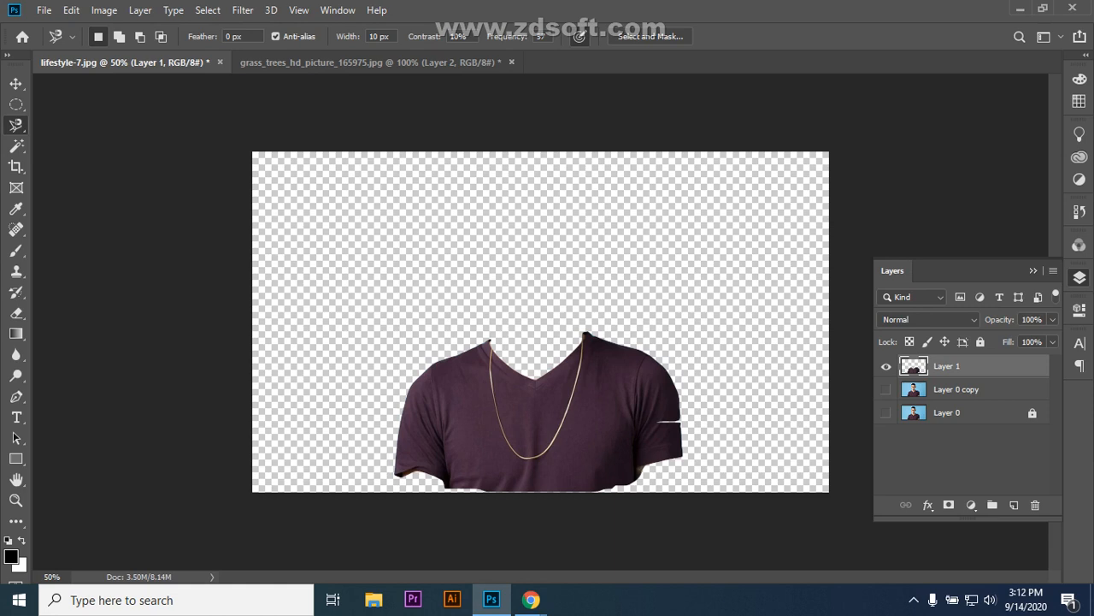
{"action": "right_click", "coordinate": [15, 125]}
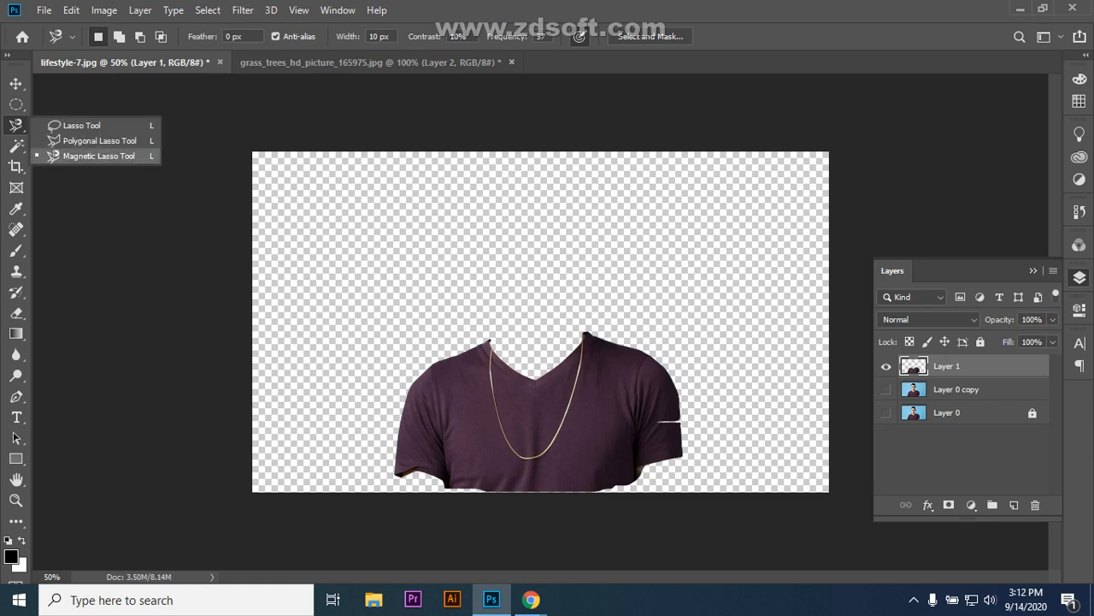
{"action": "left_click", "coordinate": [98, 156]}
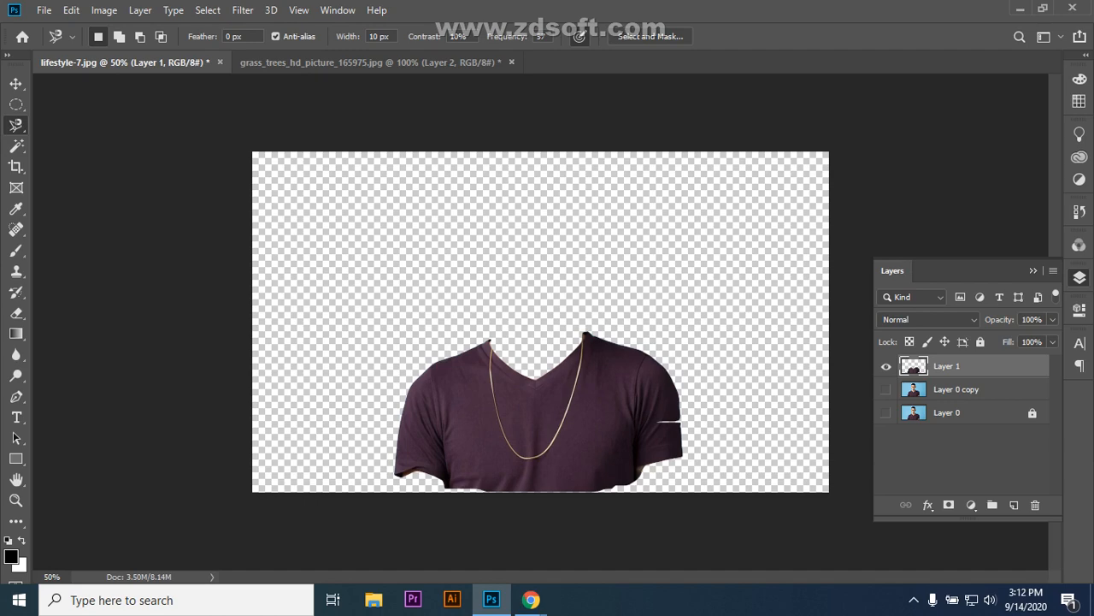
{"action": "key", "text": "ctrl+plus"}
{"action": "key", "text": "ctrl+plus"}
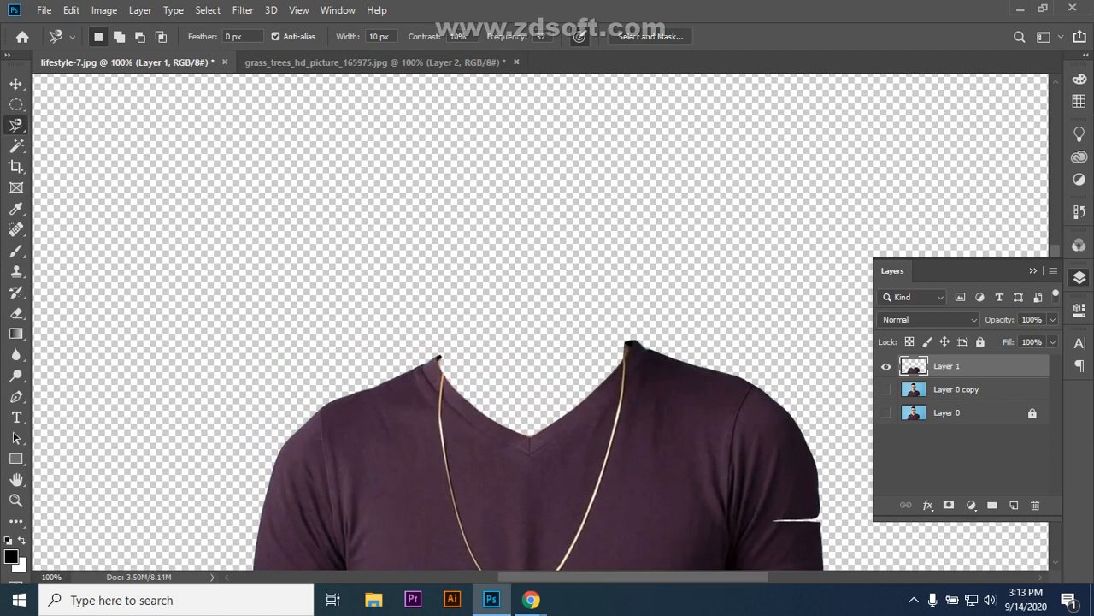
{"action": "left_click", "coordinate": [606, 452]}
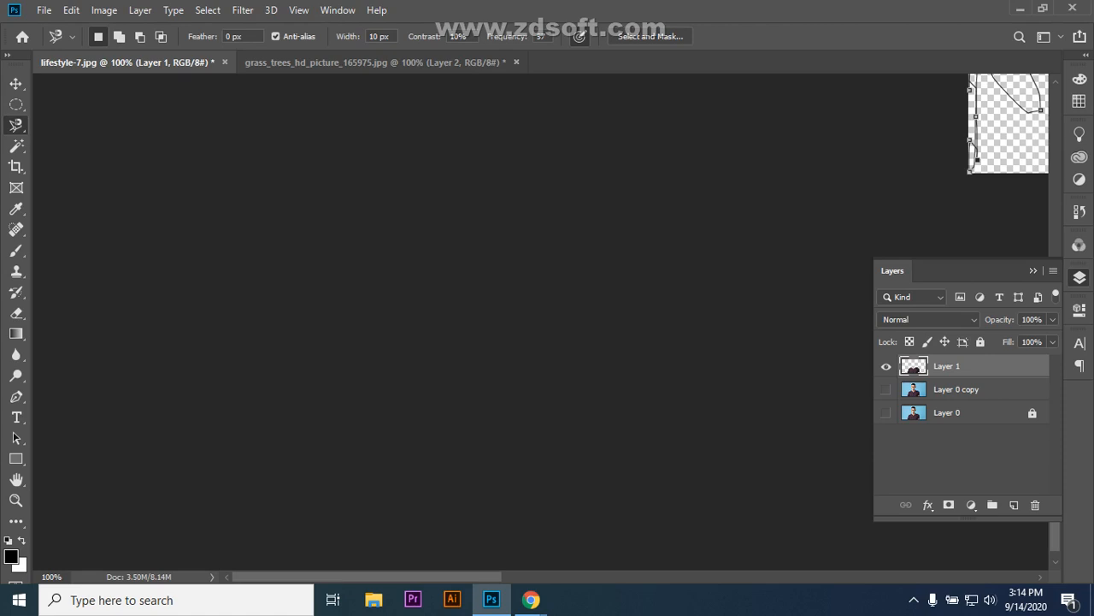
{"action": "scroll", "coordinate": [1009, 123], "scroll_direction": "up", "scroll_amount": 4}
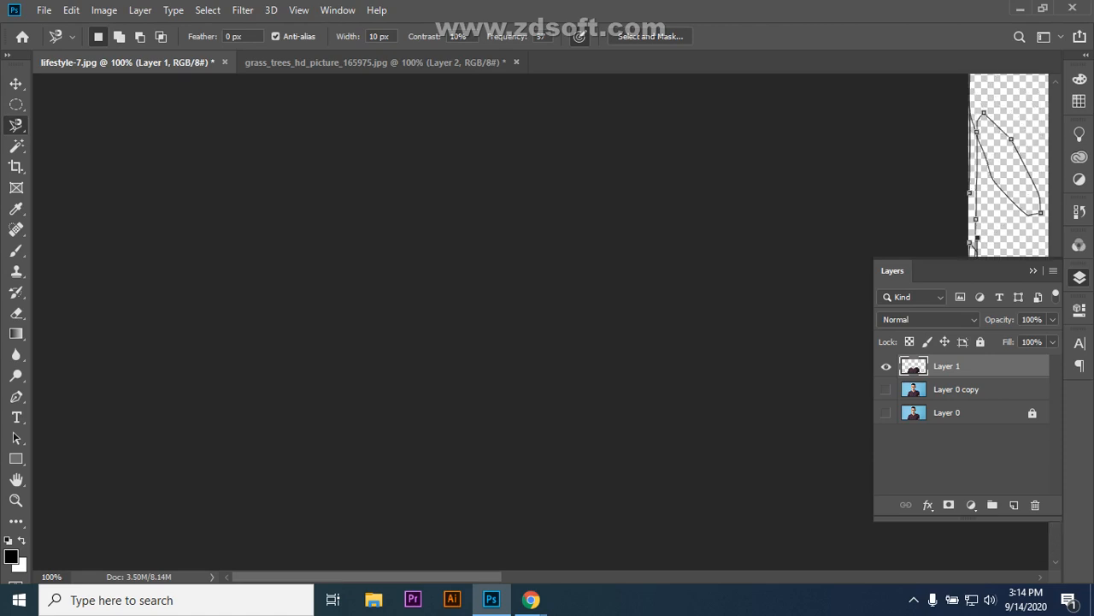
{"action": "scroll", "coordinate": [1009, 162], "scroll_direction": "down", "scroll_amount": 5}
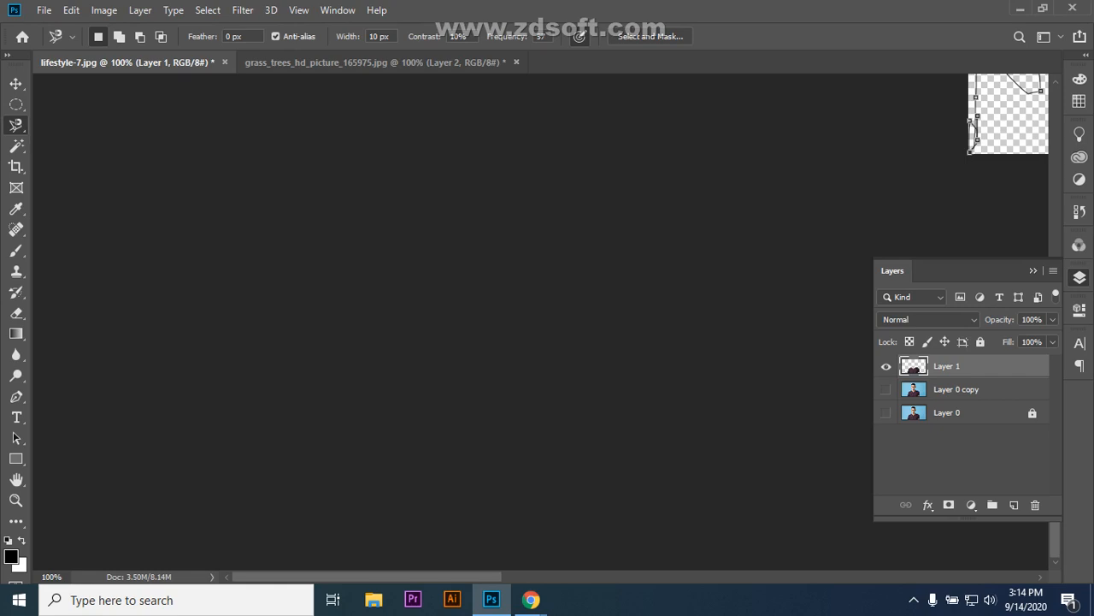
{"action": "scroll", "coordinate": [976, 130], "scroll_direction": "up", "scroll_amount": 3}
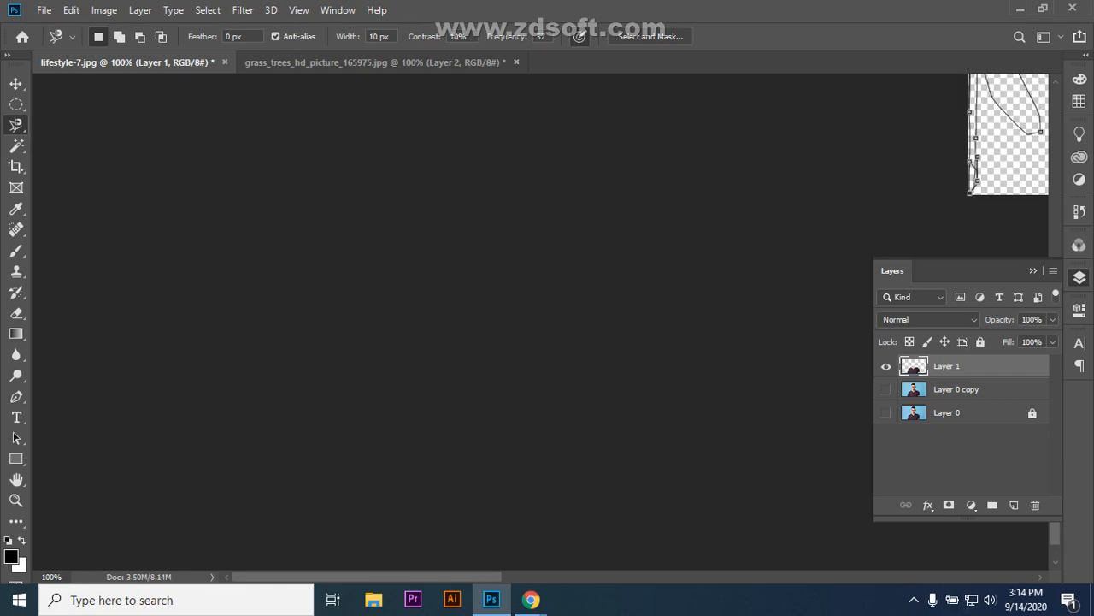
{"action": "scroll", "coordinate": [972, 200], "scroll_direction": "down", "scroll_amount": 2}
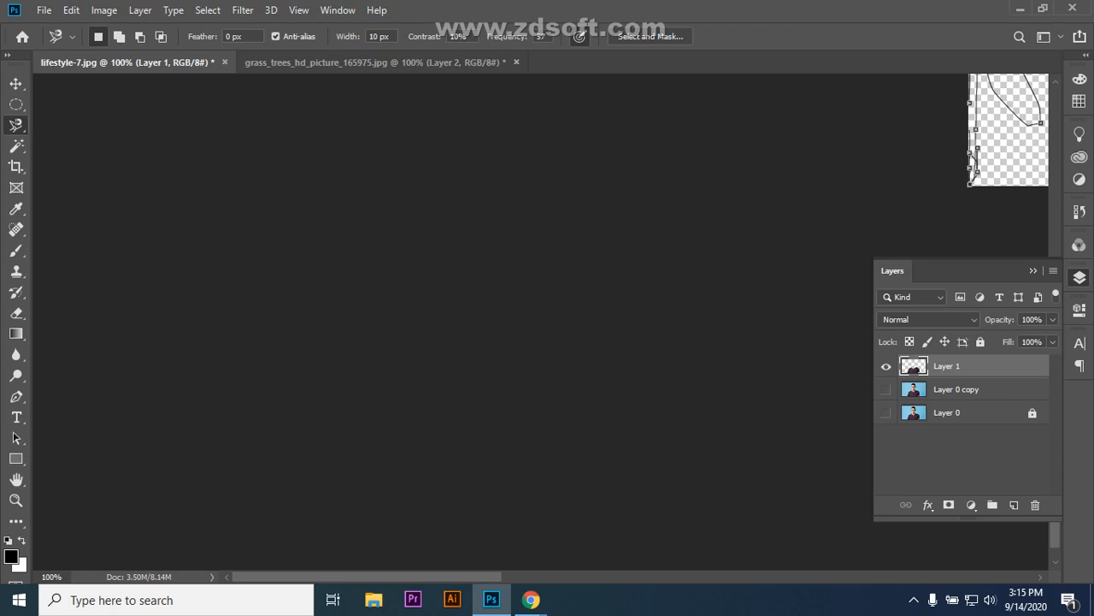
{"action": "key", "text": "BackSpace"}
{"action": "key", "text": "BackSpace"}
{"action": "key", "text": "BackSpace"}
{"action": "key", "text": "BackSpace"}
{"action": "key", "text": "BackSpace"}
{"action": "key", "text": "BackSpace"}
{"action": "key", "text": "BackSpace"}
{"action": "key", "text": "BackSpace"}
{"action": "key", "text": "BackSpace"}
{"action": "key", "text": "BackSpace"}
{"action": "key", "text": "BackSpace"}
{"action": "key", "text": "BackSpace"}
{"action": "key", "text": "BackSpace"}
{"action": "key", "text": "BackSpace"}
{"action": "key", "text": "BackSpace"}
{"action": "key", "text": "BackSpace"}
{"action": "key", "text": "BackSpace"}
{"action": "key", "text": "BackSpace"}
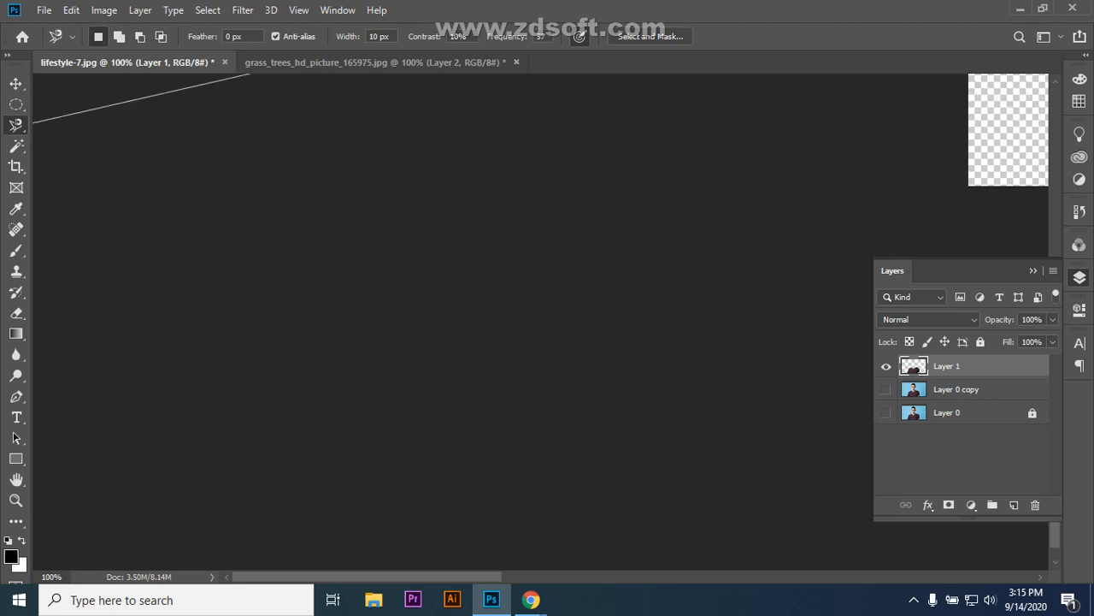
{"action": "key", "text": "BackSpace"}
{"action": "key", "text": "BackSpace"}
{"action": "key", "text": "BackSpace"}
{"action": "key", "text": "BackSpace"}
{"action": "key", "text": "BackSpace"}
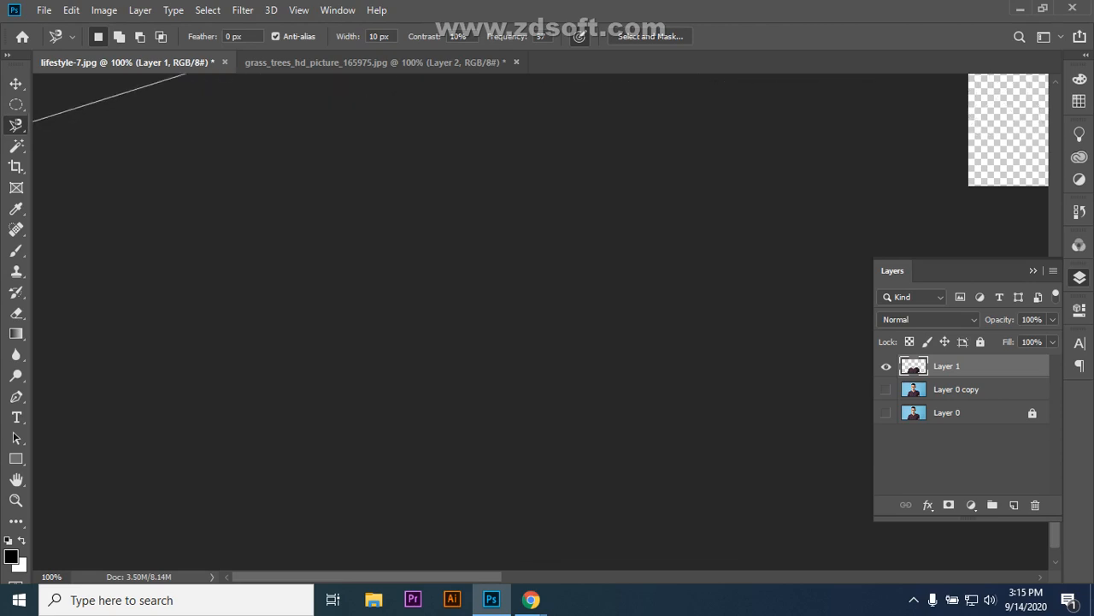
{"action": "key", "text": "BackSpace"}
{"action": "key", "text": "BackSpace"}
{"action": "key", "text": "BackSpace"}
{"action": "key", "text": "BackSpace"}
{"action": "key", "text": "BackSpace"}
{"action": "key", "text": "BackSpace"}
{"action": "key", "text": "BackSpace"}
{"action": "key", "text": "BackSpace"}
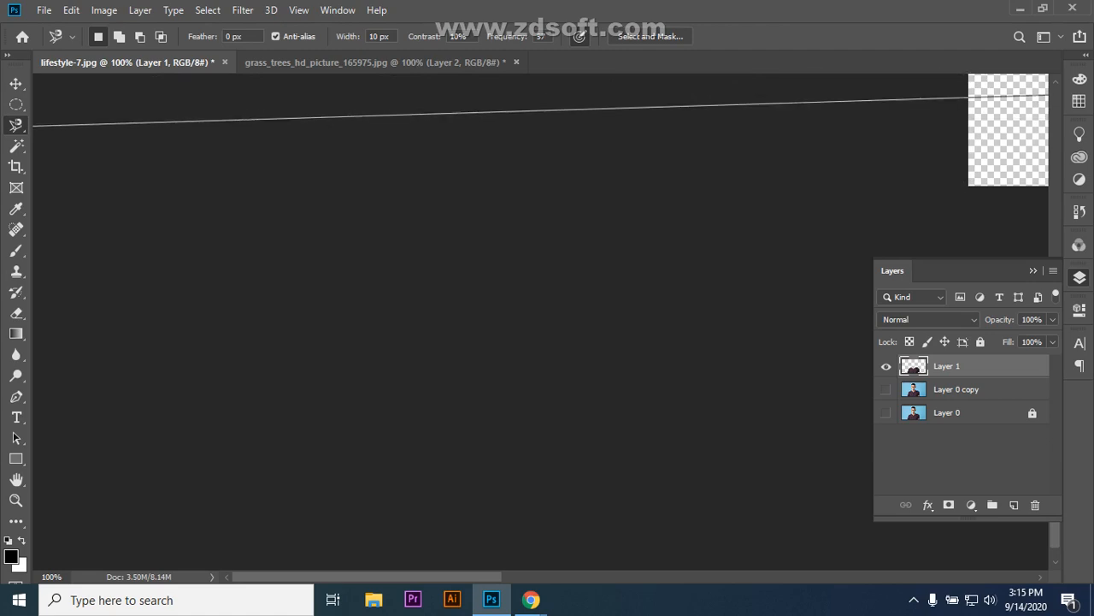
- Remove the last Magnetic Lasso anchor points, and delete Layer 1 and Layer 0 copy, keeping only Layer 0
{"action": "key", "text": "BackSpace"}
{"action": "key", "text": "BackSpace"}
{"action": "key", "text": "BackSpace"}
{"action": "key", "text": "BackSpace"}
{"action": "key", "text": "BackSpace"}
{"action": "key", "text": "BackSpace"}
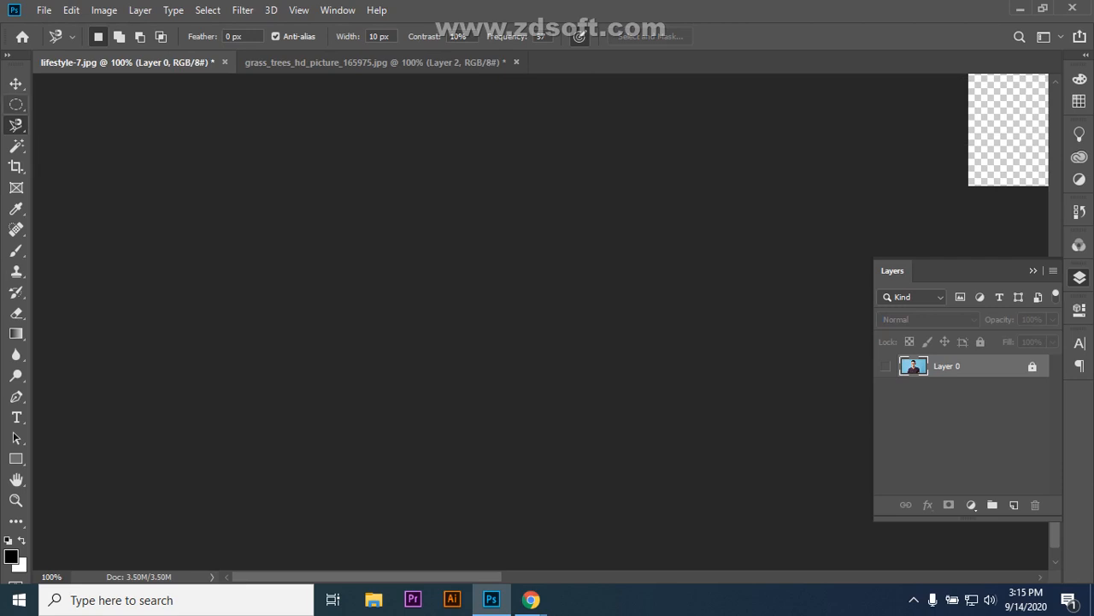
- Show Layer 0 with the whole image in view at 50% and unlock the layer
{"action": "key", "text": "v"}
{"action": "left_click_drag", "start_coordinate": [958, 130], "coordinate": [723, 280]}
{"action": "scroll", "coordinate": [540, 321], "scroll_direction": "right", "scroll_amount": 10}
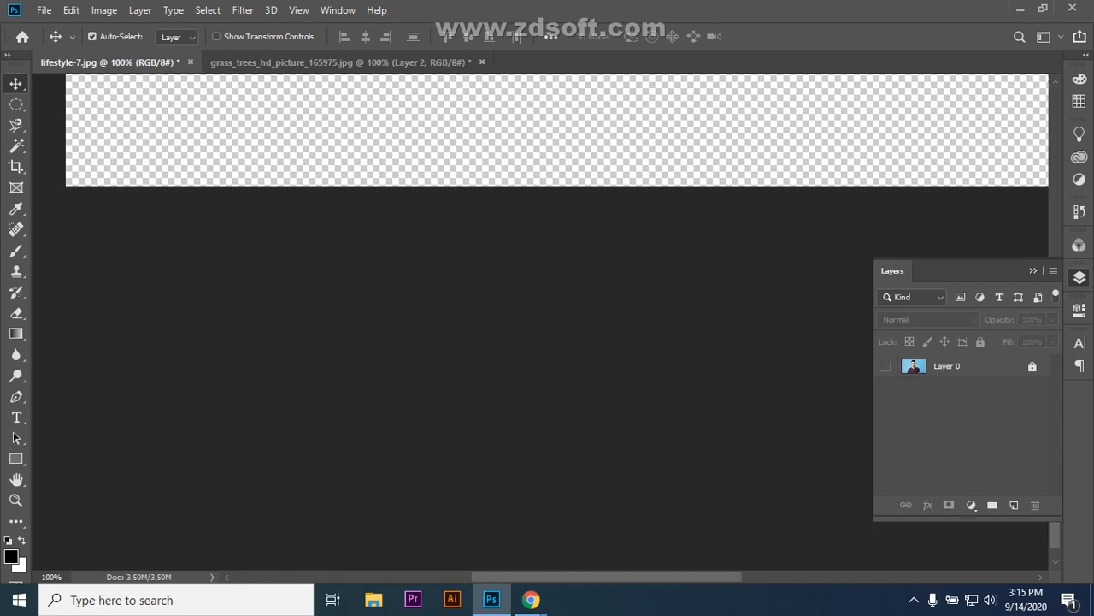
{"action": "key", "text": "ctrl+minus"}
{"action": "key", "text": "ctrl+minus"}
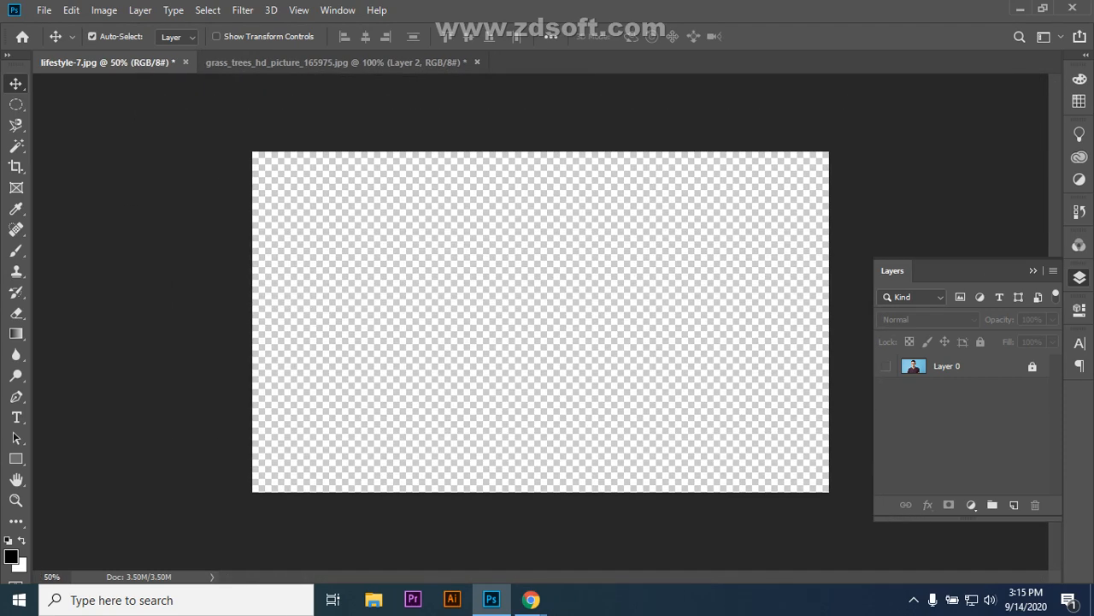
{"action": "left_click", "coordinate": [885, 366]}
{"action": "left_click", "coordinate": [1032, 366]}
{"action": "double_click", "coordinate": [1001, 366]}
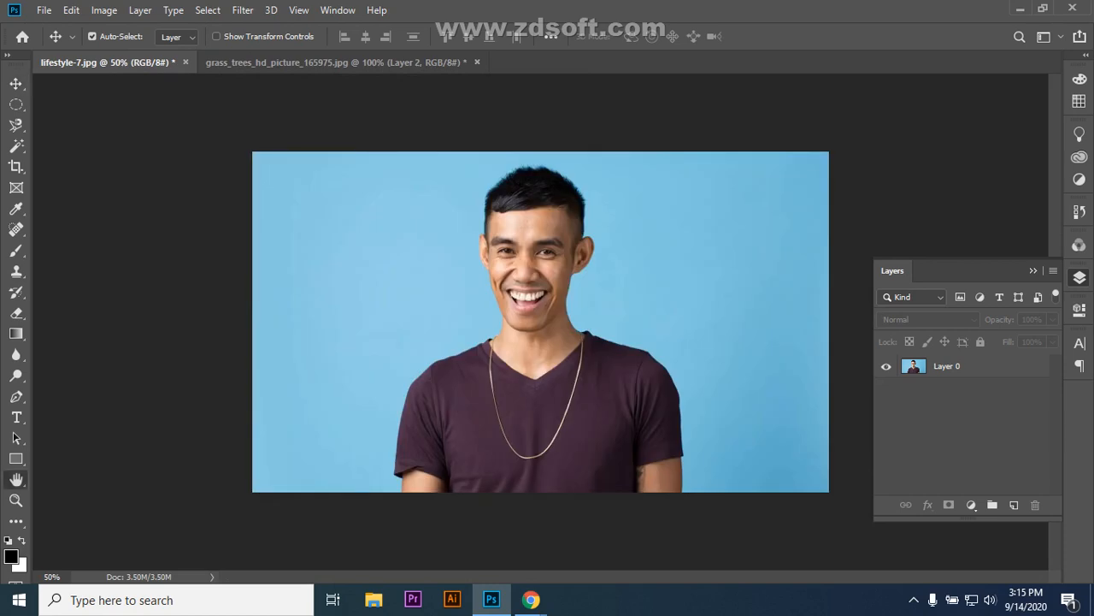
{"action": "left_click", "coordinate": [793, 80]}
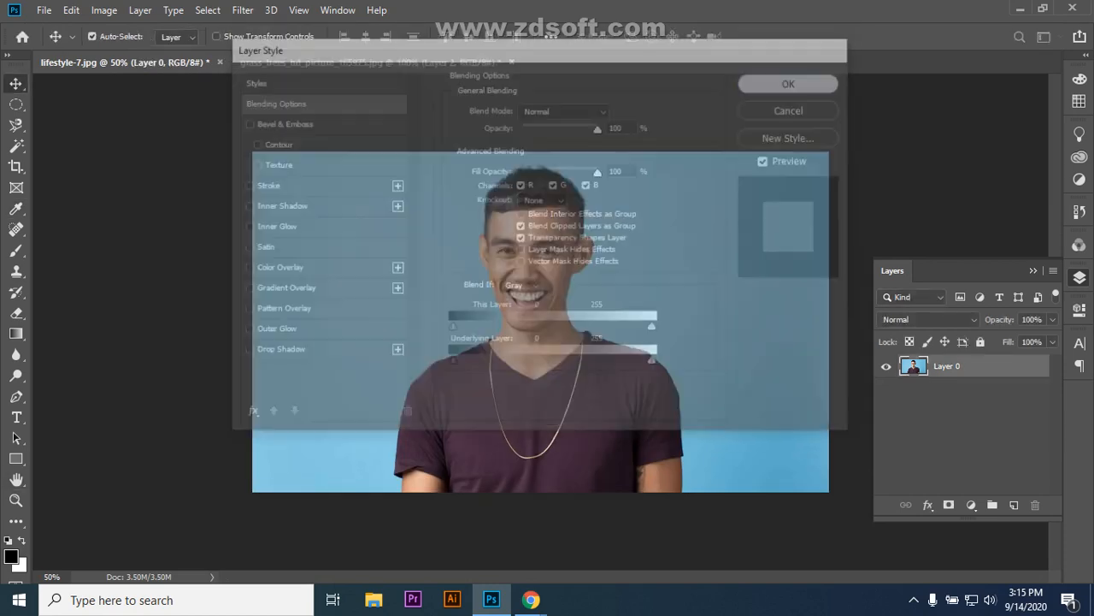
- Review the lasso and wand tool groups and switch to the Quick Selection tool
{"action": "left_click", "coordinate": [16, 146]}
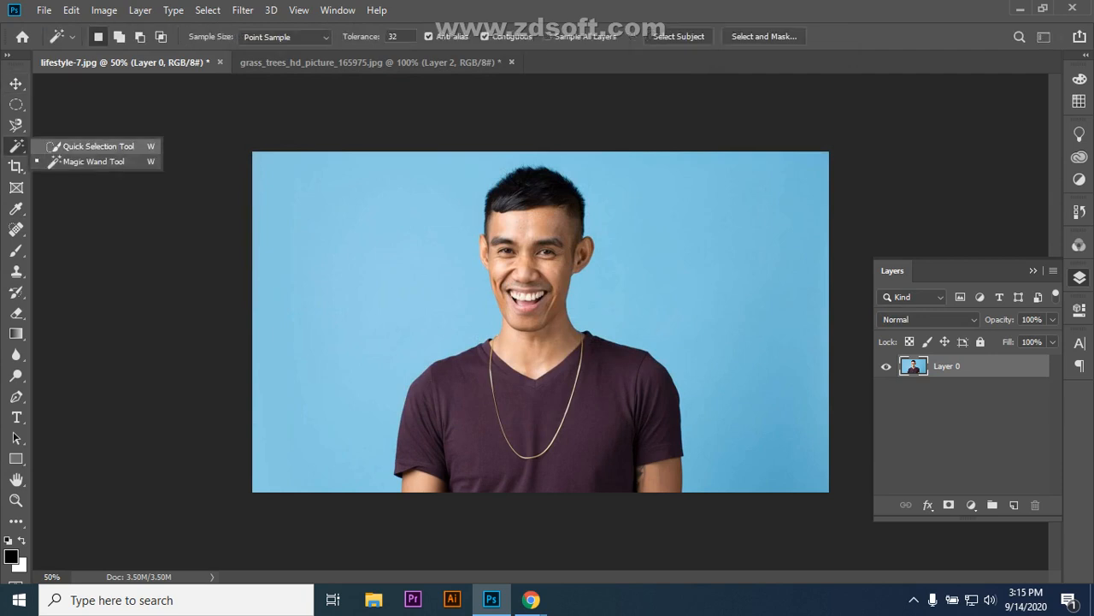
{"action": "left_click", "coordinate": [17, 125]}
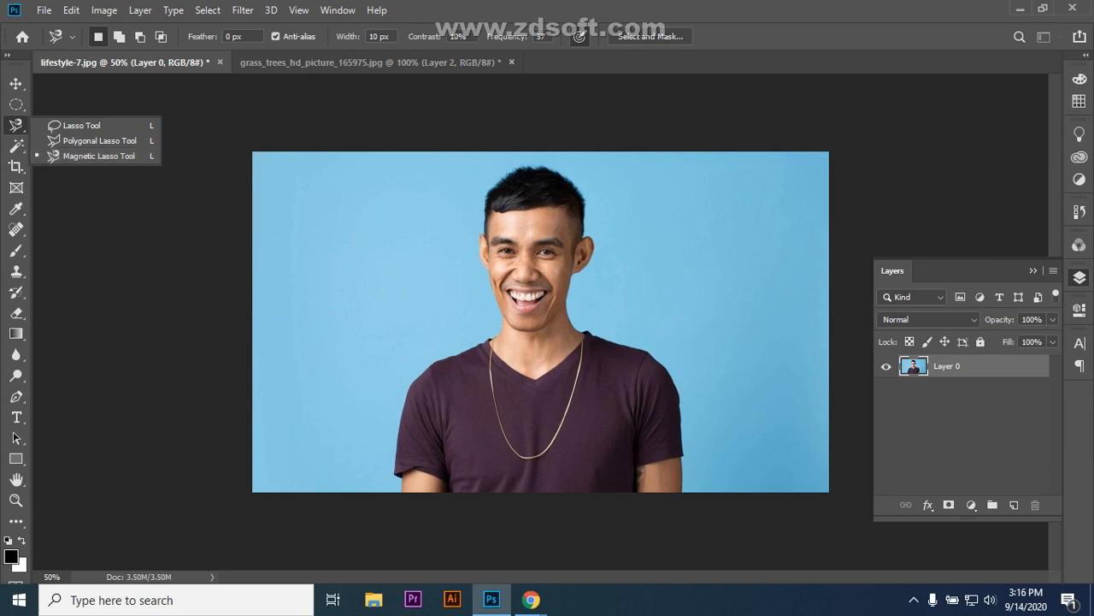
{"action": "left_click", "coordinate": [15, 145]}
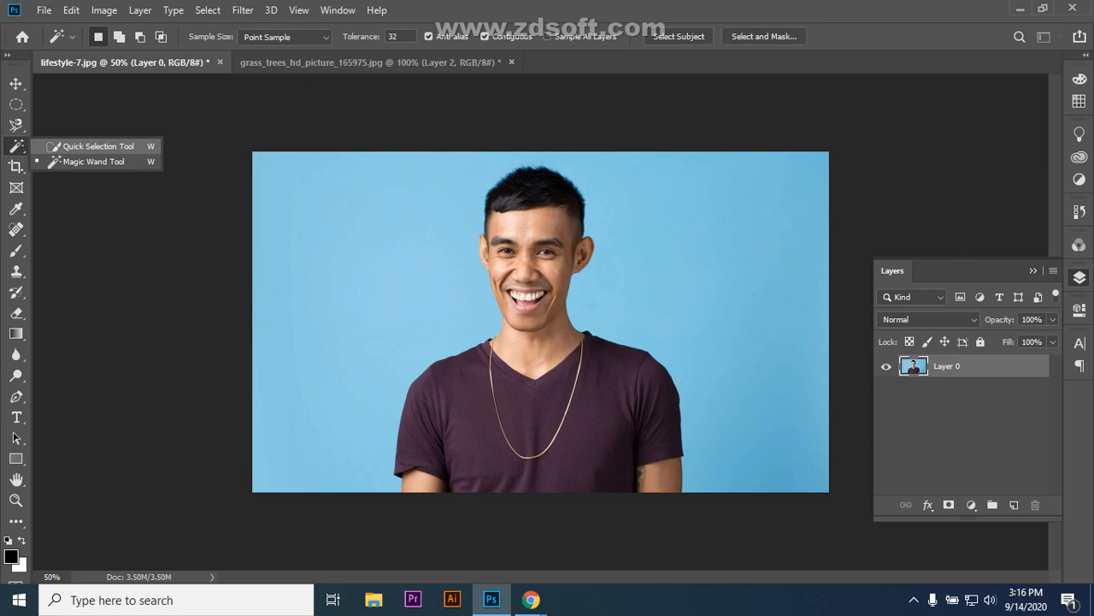
{"action": "left_click", "coordinate": [94, 146]}
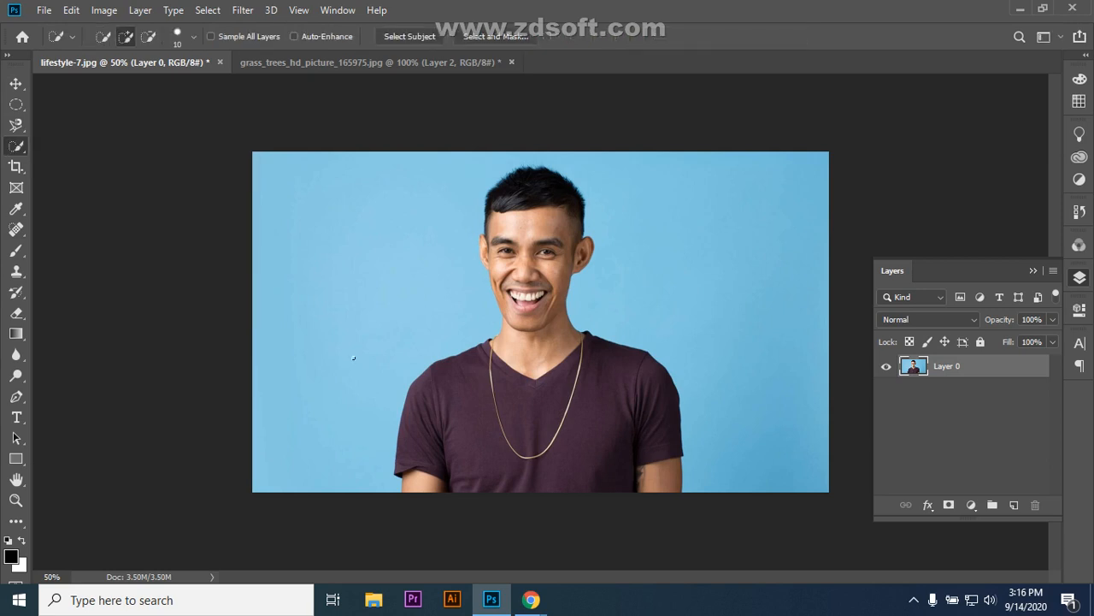
- Try smaller and larger brush sizes and the subtract mode of the Quick Selection tool
{"action": "key", "text": "bracketleft"}
{"action": "key", "text": "bracketleft"}
{"action": "key", "text": "bracketright"}
{"action": "key", "text": "bracketright"}
{"action": "key", "text": "alt"}
{"action": "key", "text": "alt"}
{"action": "key", "text": "alt"}
{"action": "key", "text": "alt"}
{"action": "key", "text": "alt"}
{"action": "key", "text": "alt"}
- Set the Quick Selection brush size to 64 px
{"action": "left_click", "coordinate": [194, 36]}
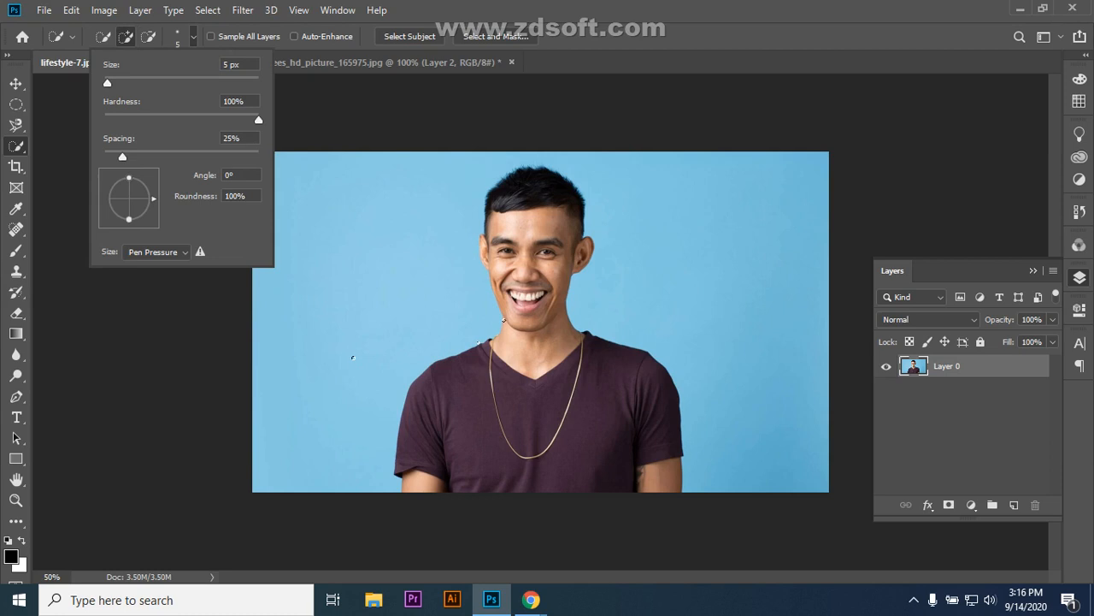
{"action": "left_click_drag", "start_coordinate": [107, 82], "coordinate": [153, 82]}
{"action": "key", "text": "BackSpace"}
{"action": "key", "text": "Return"}
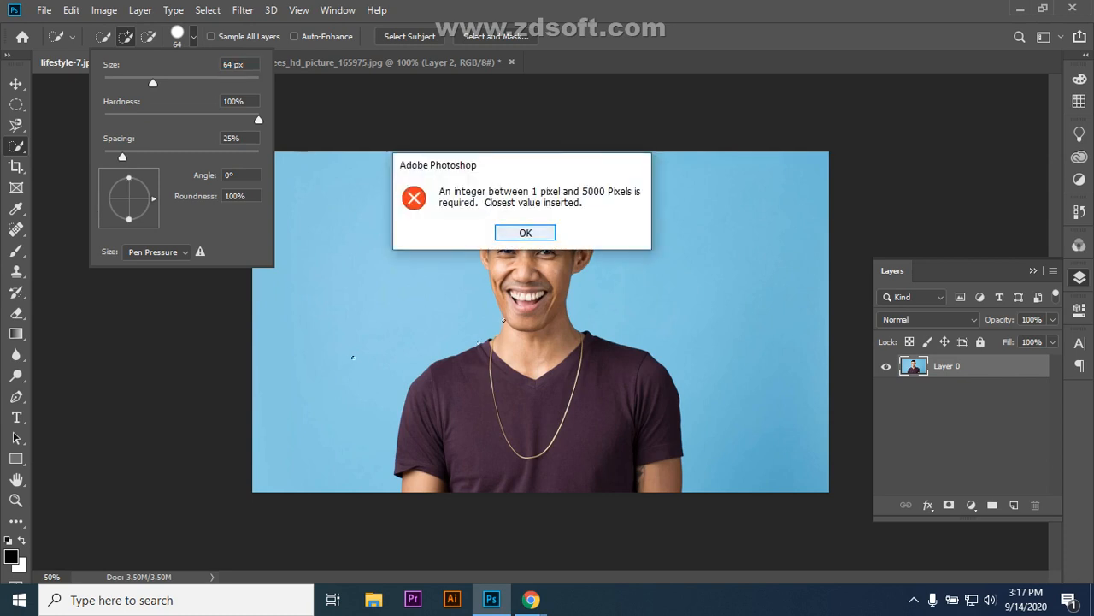
{"action": "key", "text": "Return"}
{"action": "key", "text": "Return"}
- Brush a Quick Selection over the blue background on both sides of the man, subtracting his hair from the selection
{"action": "left_click_drag", "start_coordinate": [354, 267], "coordinate": [361, 385]}
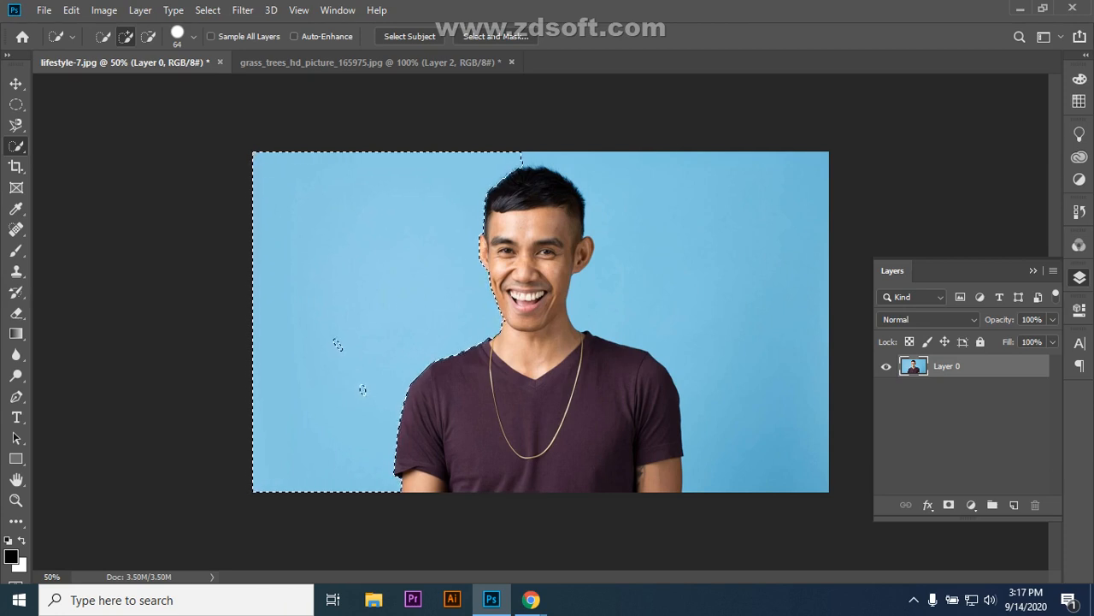
{"action": "left_click_drag", "start_coordinate": [513, 166], "coordinate": [535, 178]}
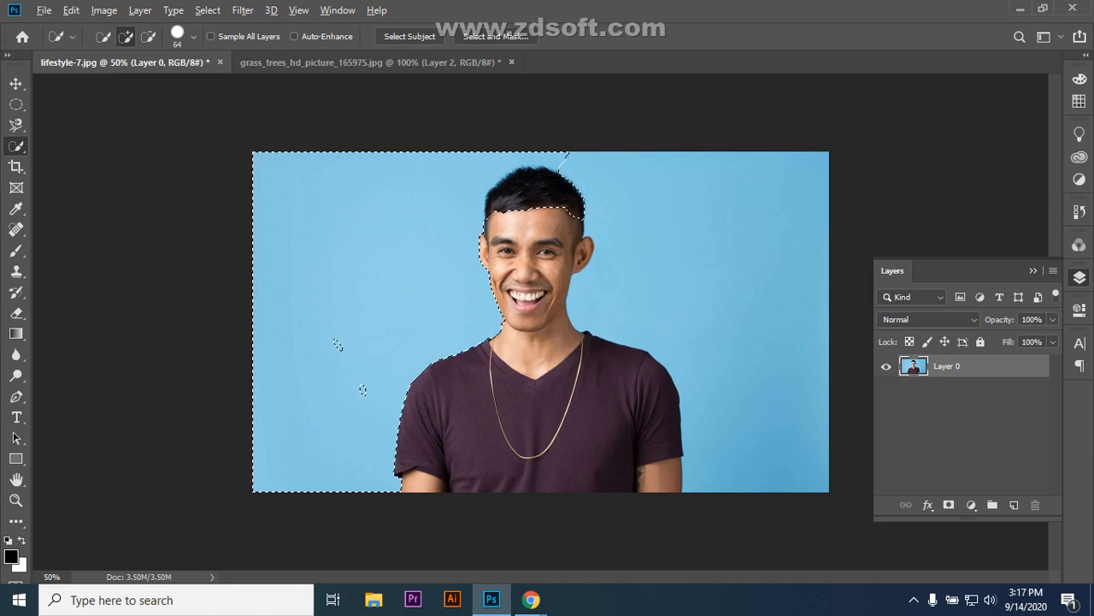
{"action": "key", "text": "alt"}
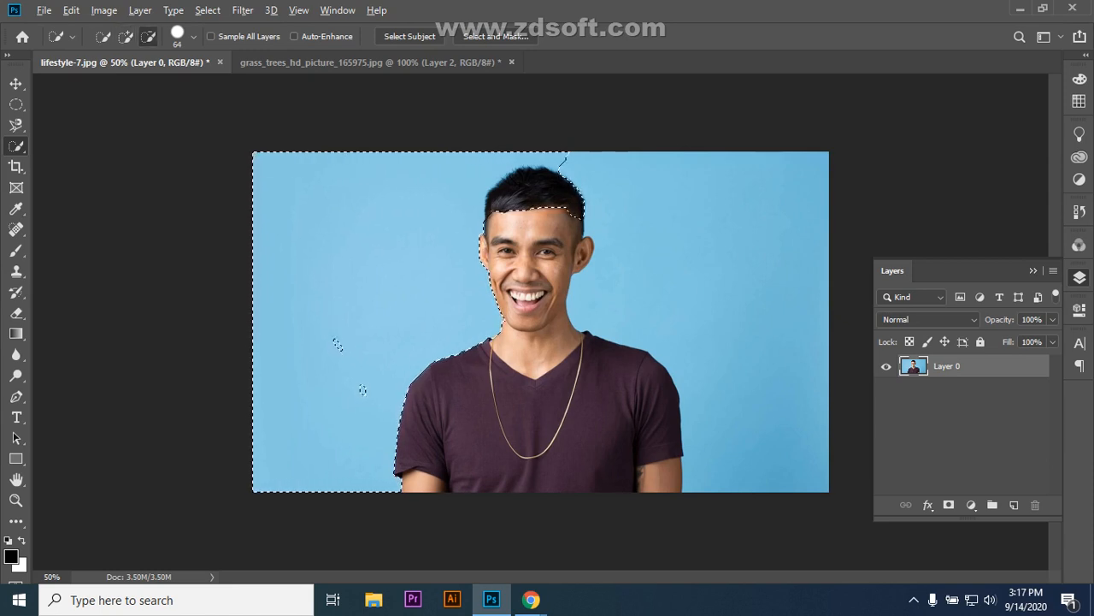
{"action": "left_click", "coordinate": [538, 193]}
{"action": "key", "text": "alt"}
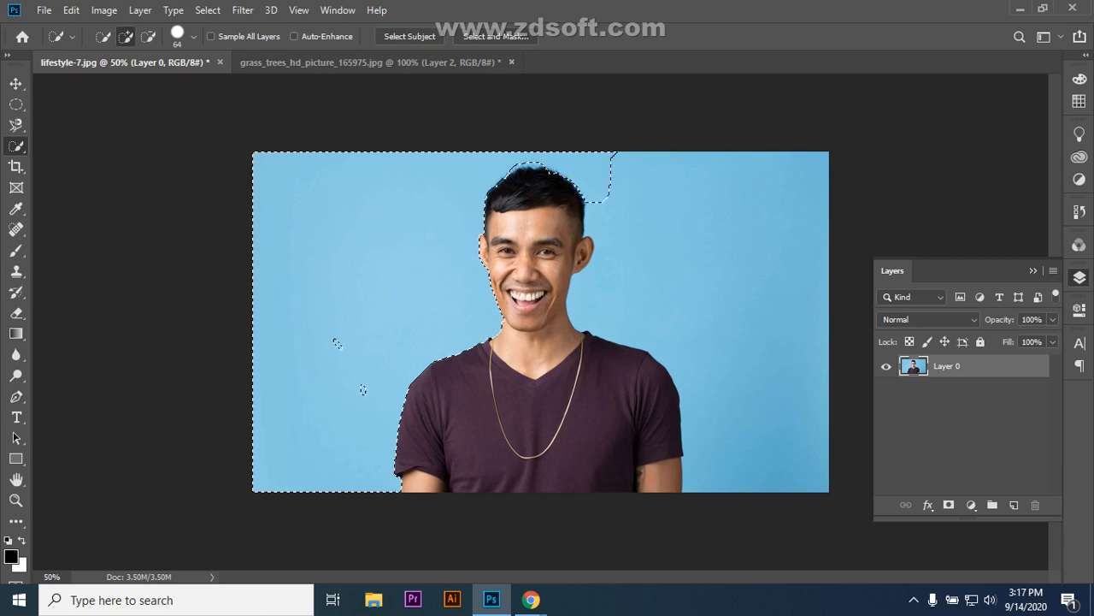
{"action": "left_click_drag", "start_coordinate": [618, 240], "coordinate": [710, 444]}
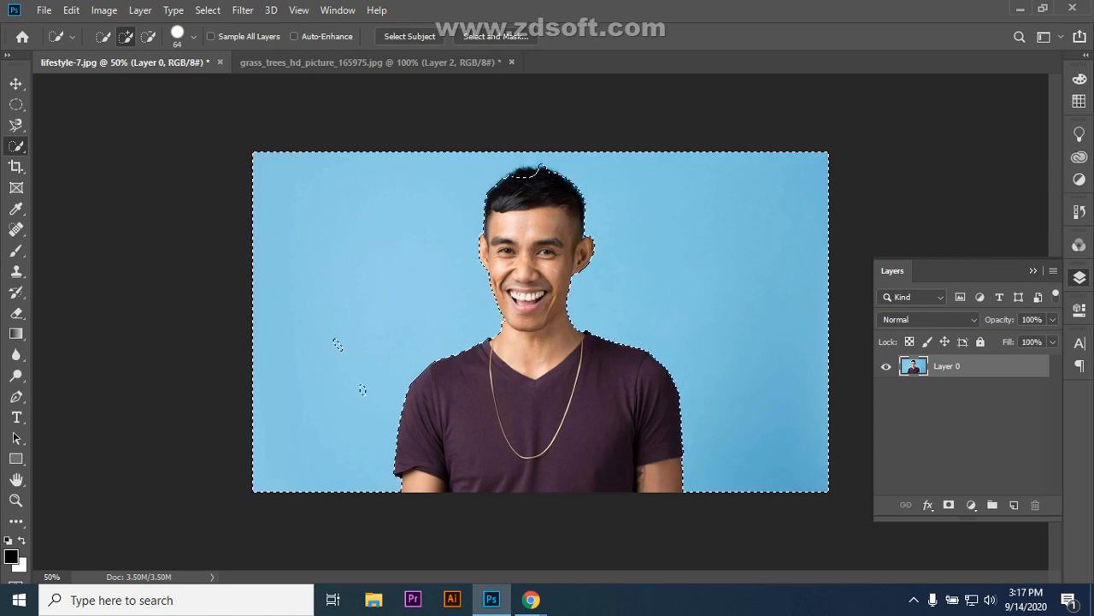
{"action": "key", "text": "alt"}
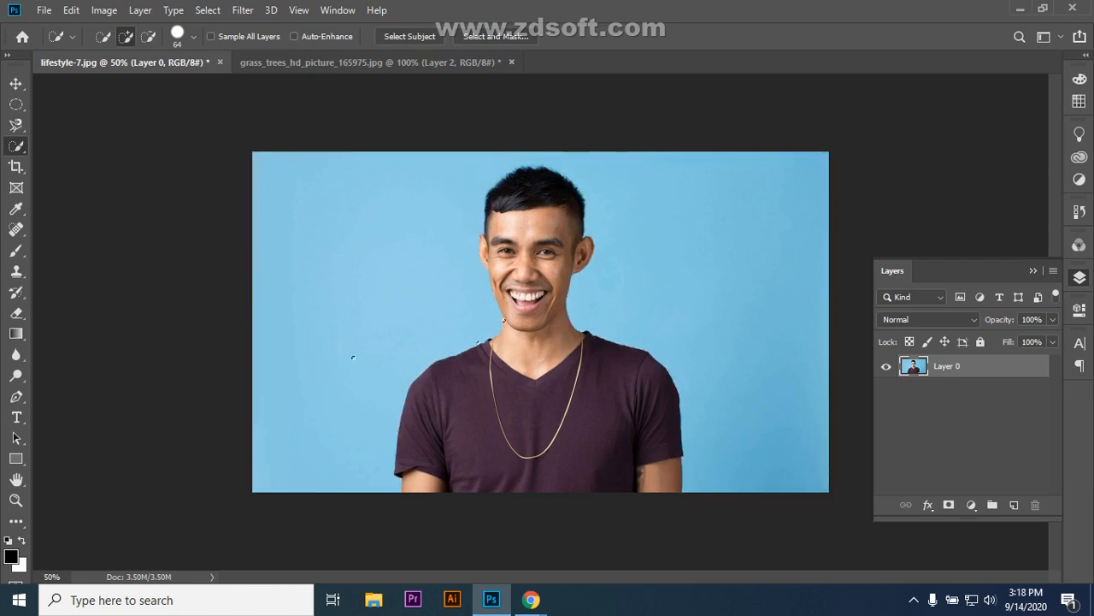
- Select the blue background around the man with the Magic Wand at tolerance 32, trying different sample spots and undoing unwanted selections
{"action": "right_click", "coordinate": [16, 145]}
{"action": "left_click", "coordinate": [93, 162]}
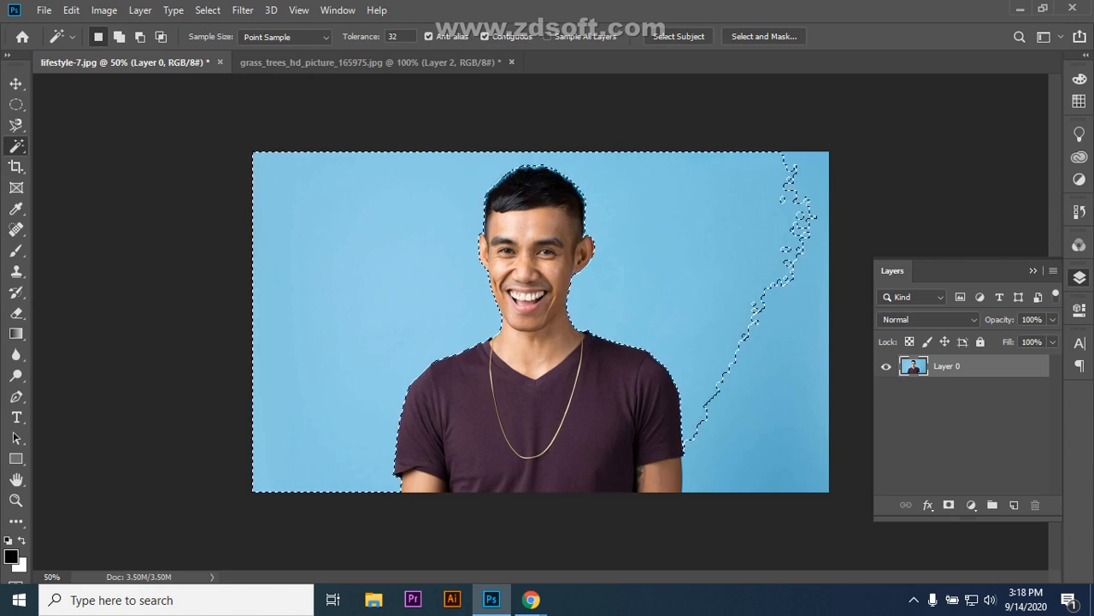
{"action": "left_click", "coordinate": [764, 299]}
{"action": "key", "text": "ctrl+z"}
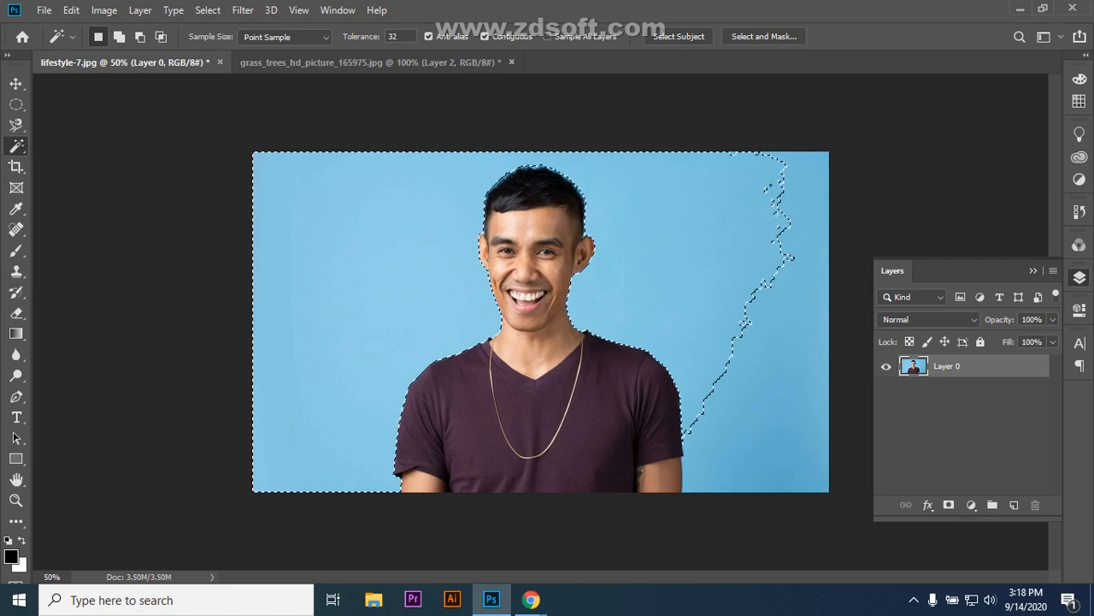
{"action": "left_click", "coordinate": [764, 323]}
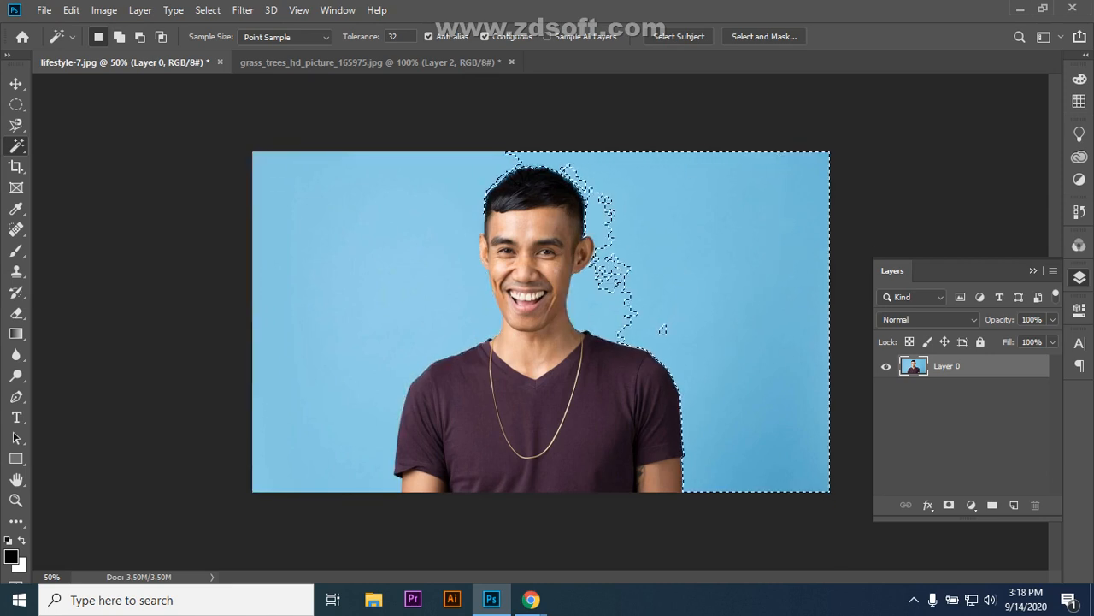
{"action": "left_click", "coordinate": [663, 330]}
{"action": "key", "text": "ctrl+z"}
{"action": "key", "text": "ctrl+z"}
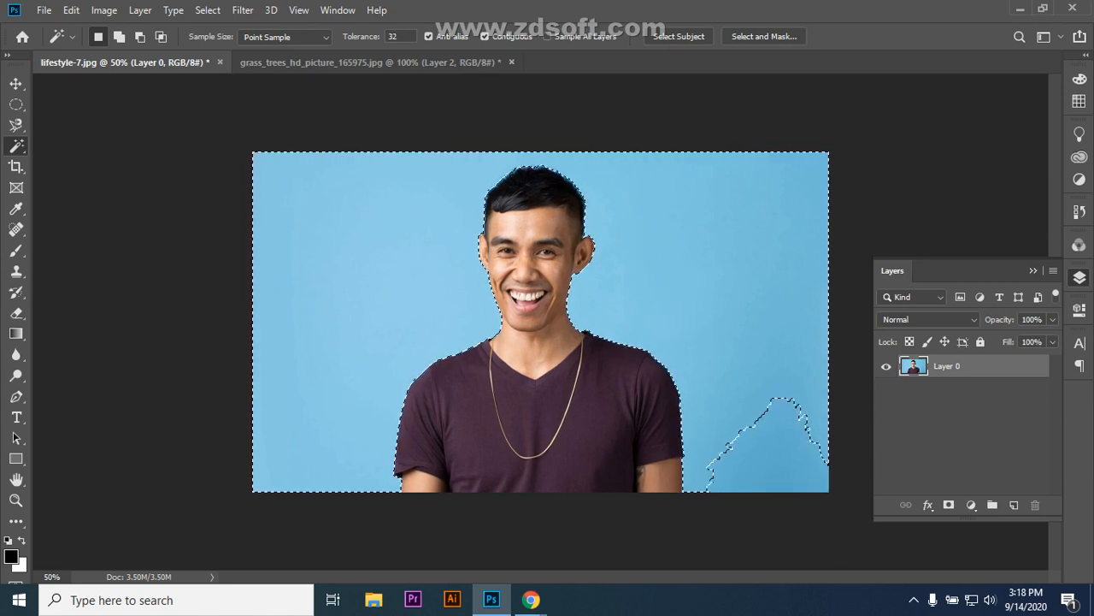
- Add the unselected patch of blue background beside the man's tattooed arm to the Magic Wand selection
{"action": "key", "text": "alt"}
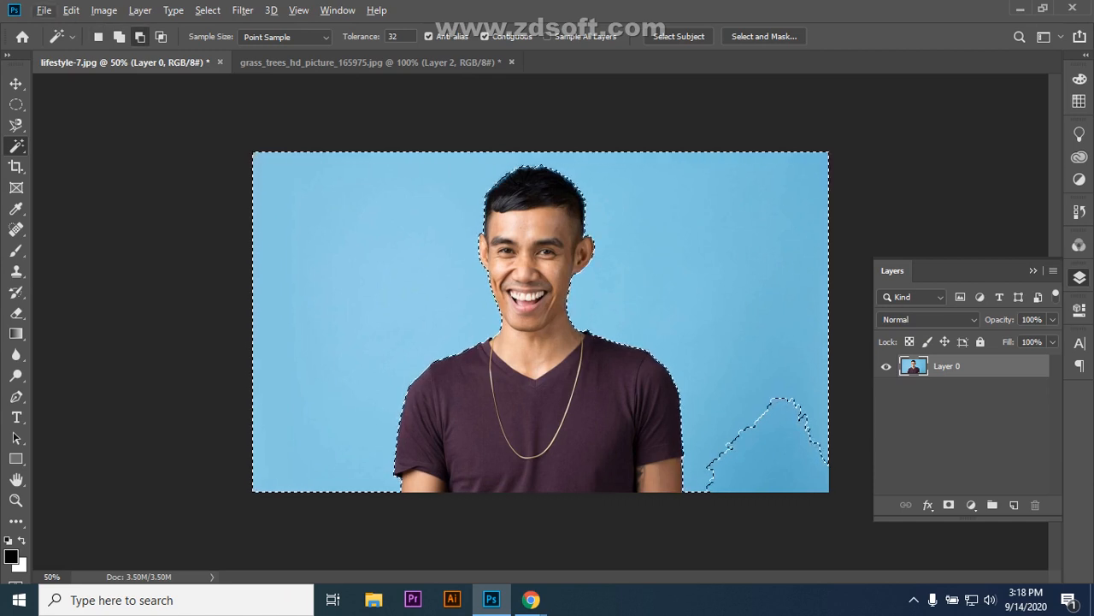
{"action": "key", "text": "shift"}
{"action": "left_click", "coordinate": [767, 453], "text": "shift"}
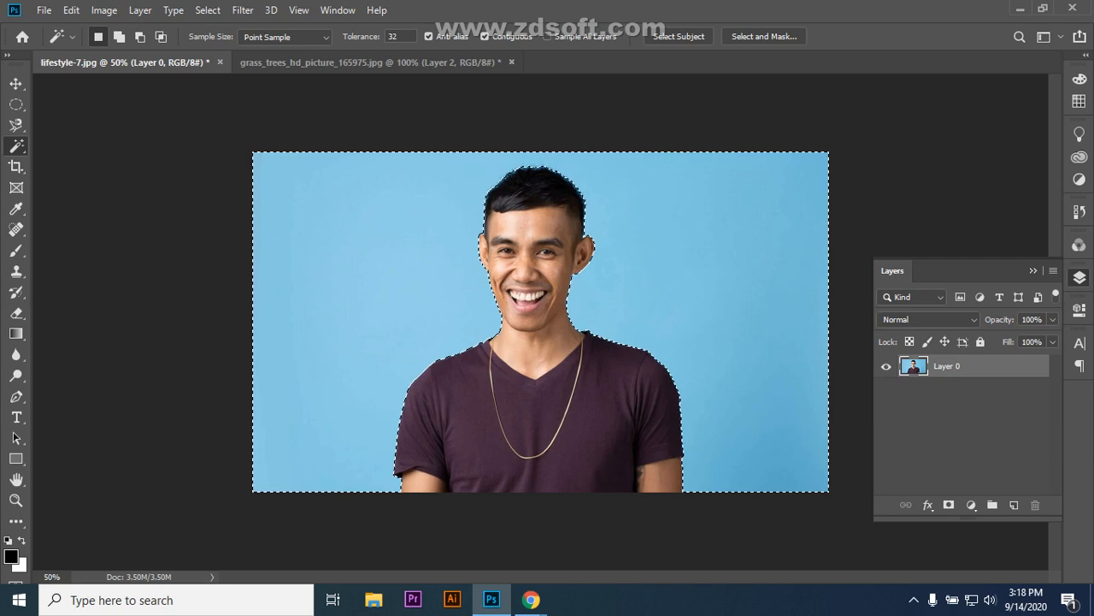
{"action": "key", "text": "shift"}
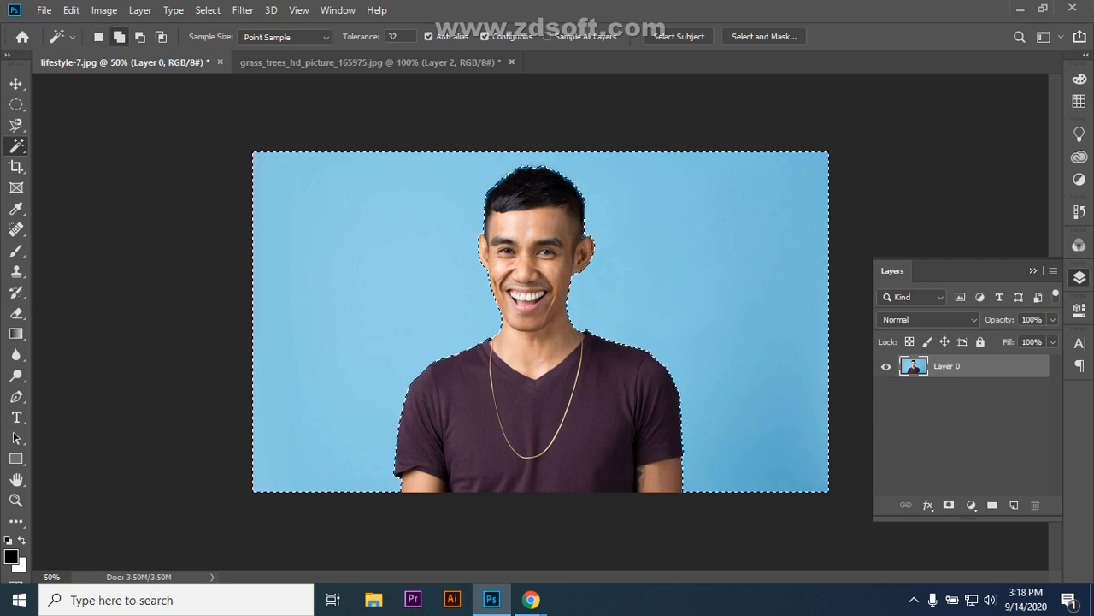
- Deselect the blue background, then undo the deselection and the last Magic Wand addition
{"action": "key", "text": "shift"}
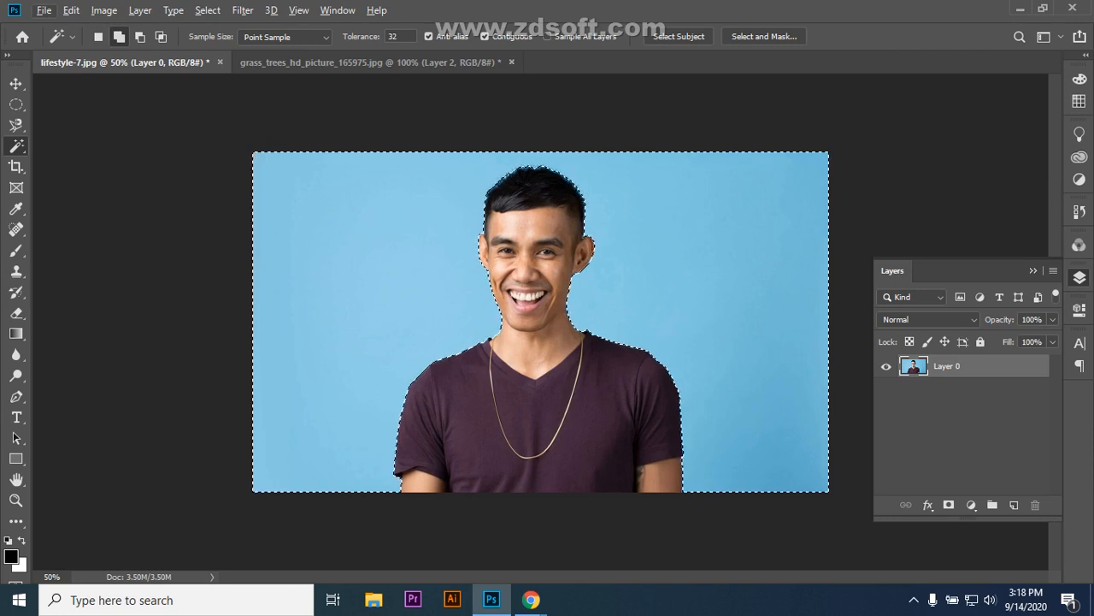
{"action": "key", "text": "shift"}
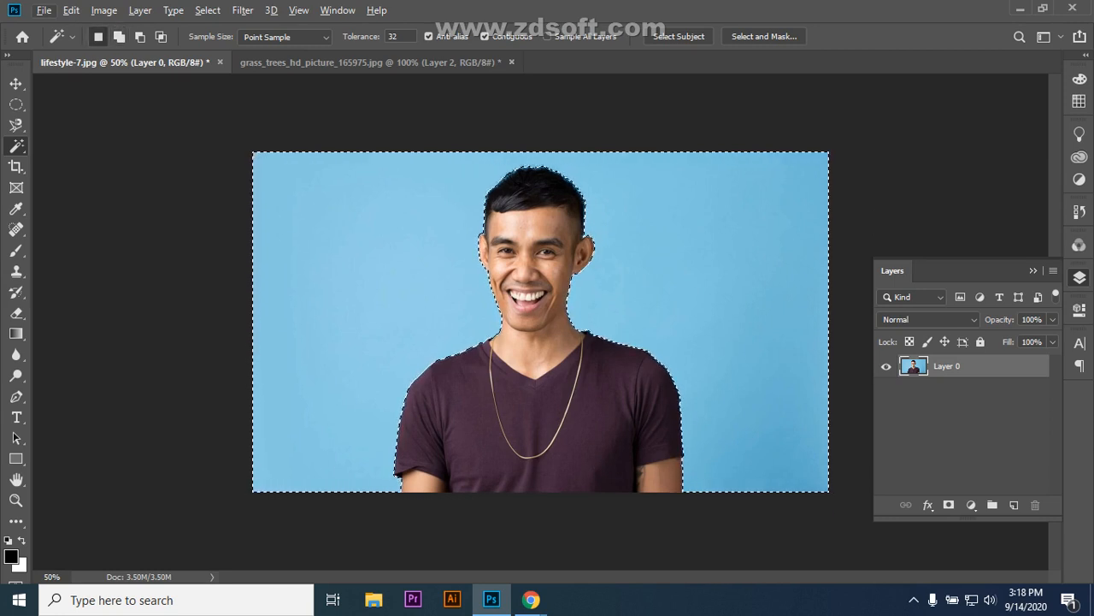
{"action": "key", "text": "alt"}
{"action": "key", "text": "ctrl+d"}
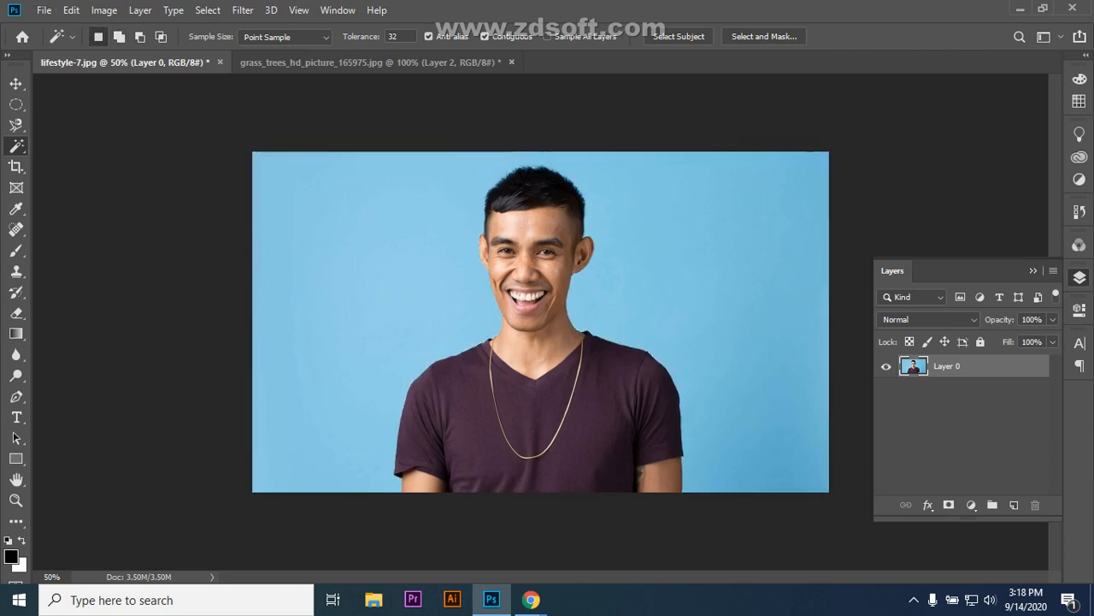
{"action": "key", "text": "alt"}
{"action": "key", "text": "ctrl+z"}
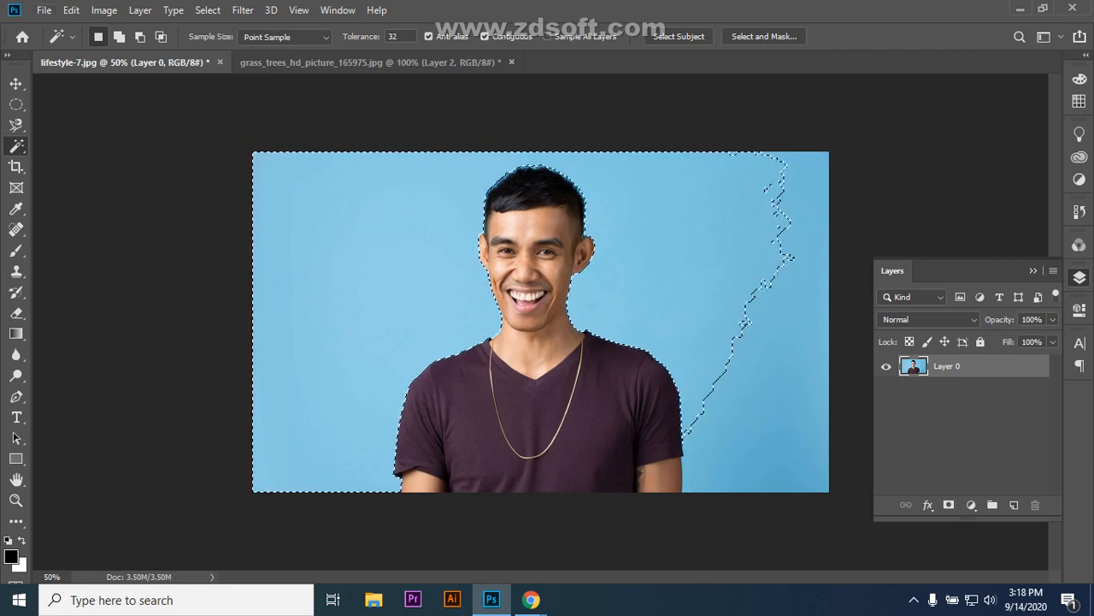
- Add the darker blue area beside the tattooed arm to the Magic Wand selection, deselect everything, and undo back to an earlier partial selection
{"action": "key", "text": "shift"}
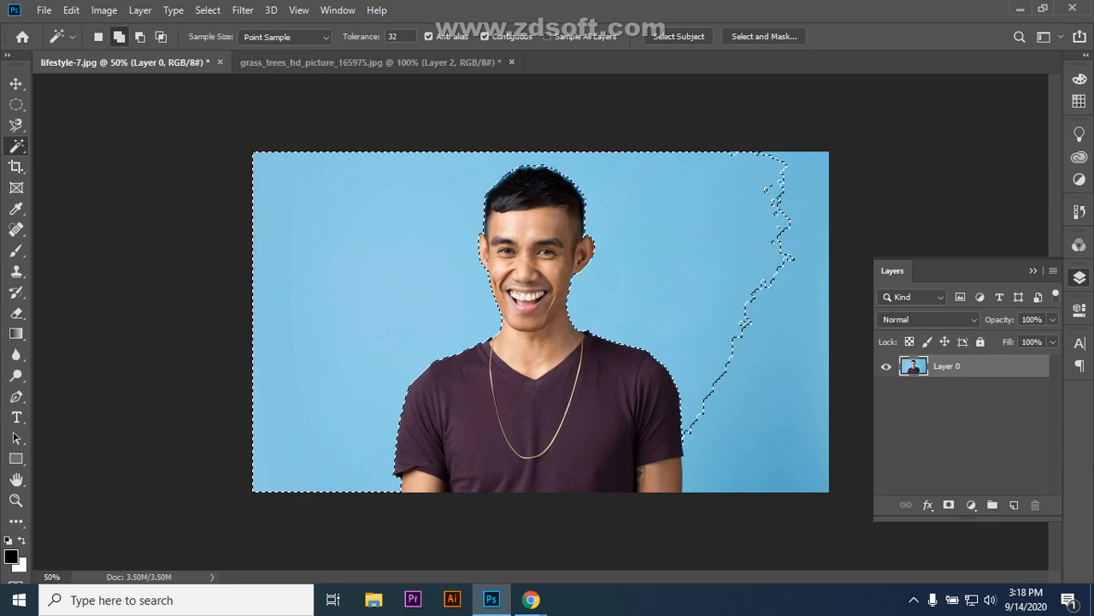
{"action": "left_click", "coordinate": [761, 342], "text": "shift"}
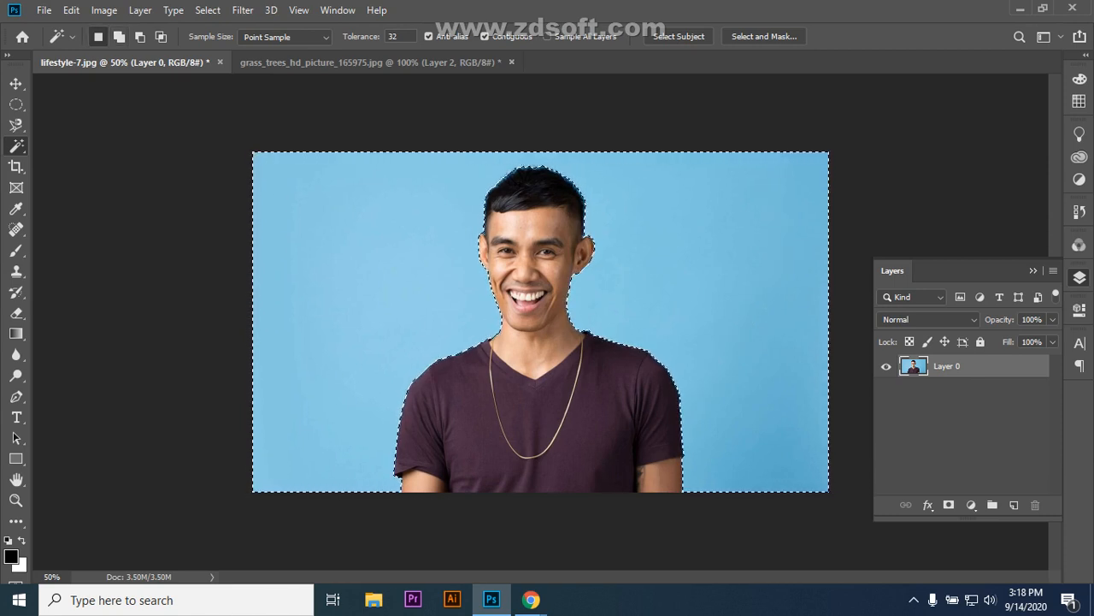
{"action": "key", "text": "alt"}
{"action": "key", "text": "ctrl+d"}
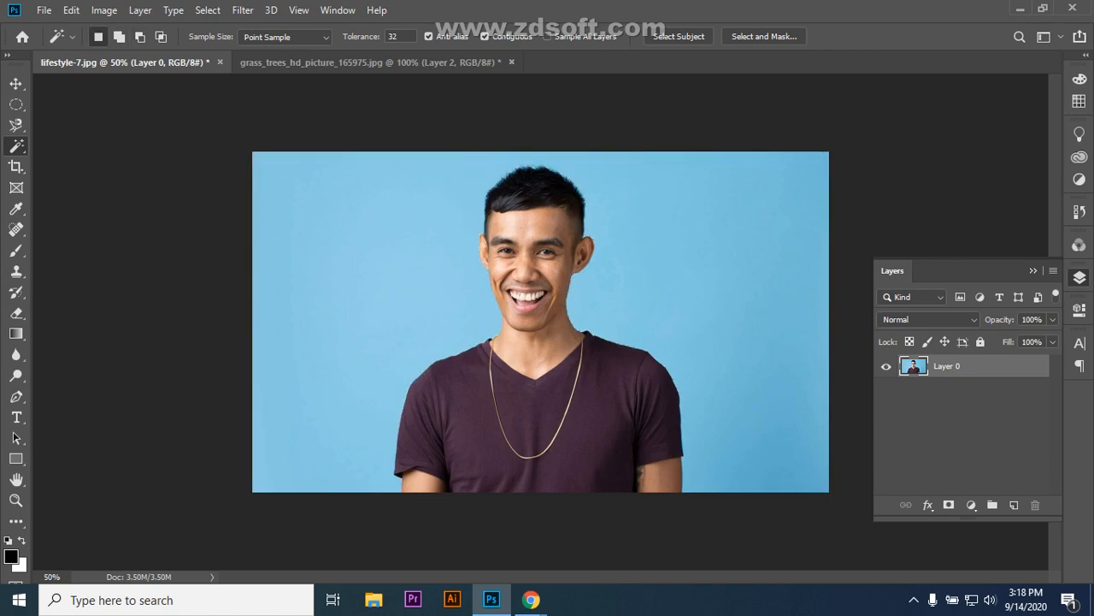
{"action": "key", "text": "ctrl+z"}
{"action": "key", "text": "ctrl+z"}
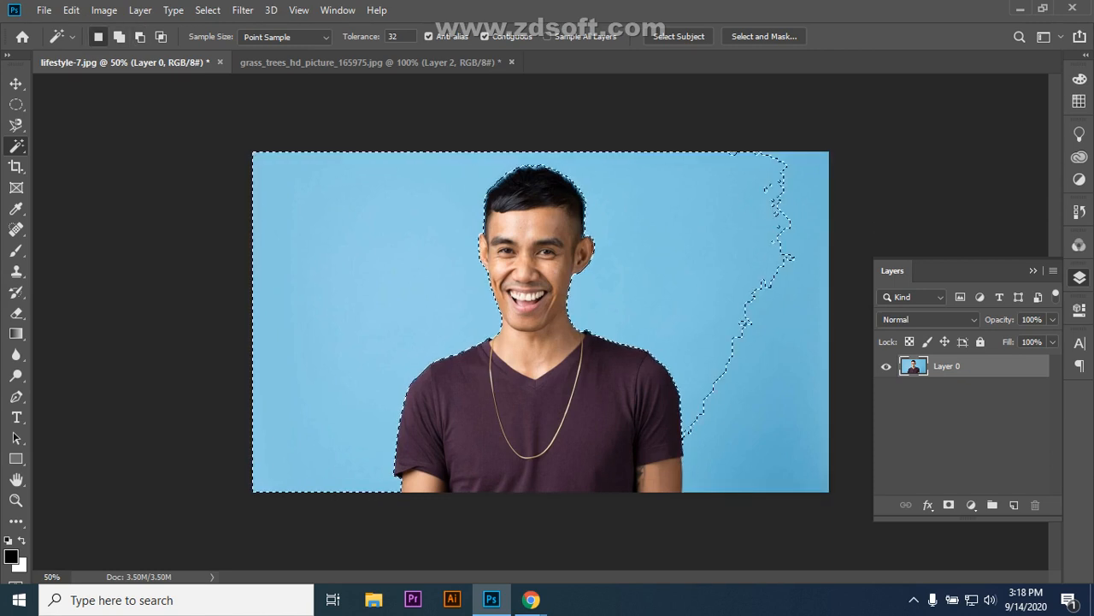
{"action": "key", "text": "alt"}
{"action": "key", "text": "ctrl+alt+z"}
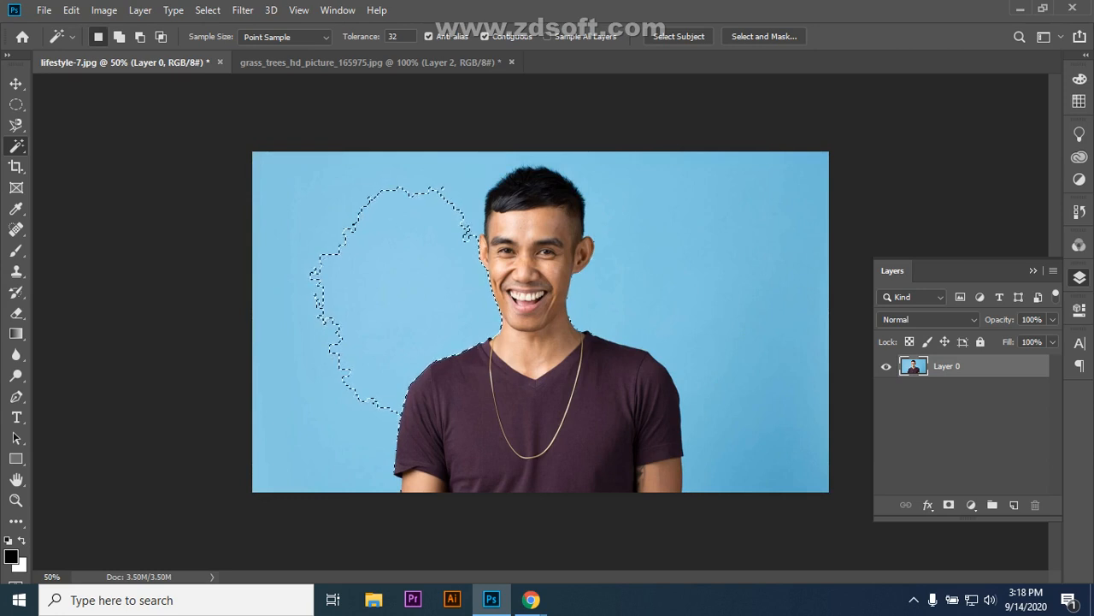
- Switch to the Move tool and undo the remaining Magic Wand selections on the blue background
{"action": "right_click", "coordinate": [16, 146]}
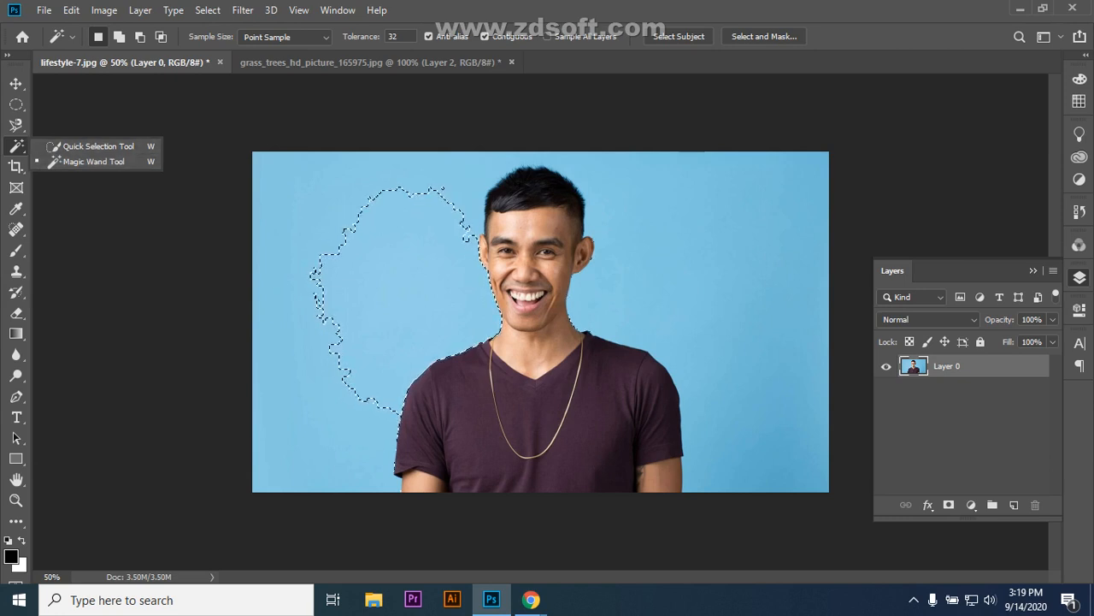
{"action": "key", "text": "v"}
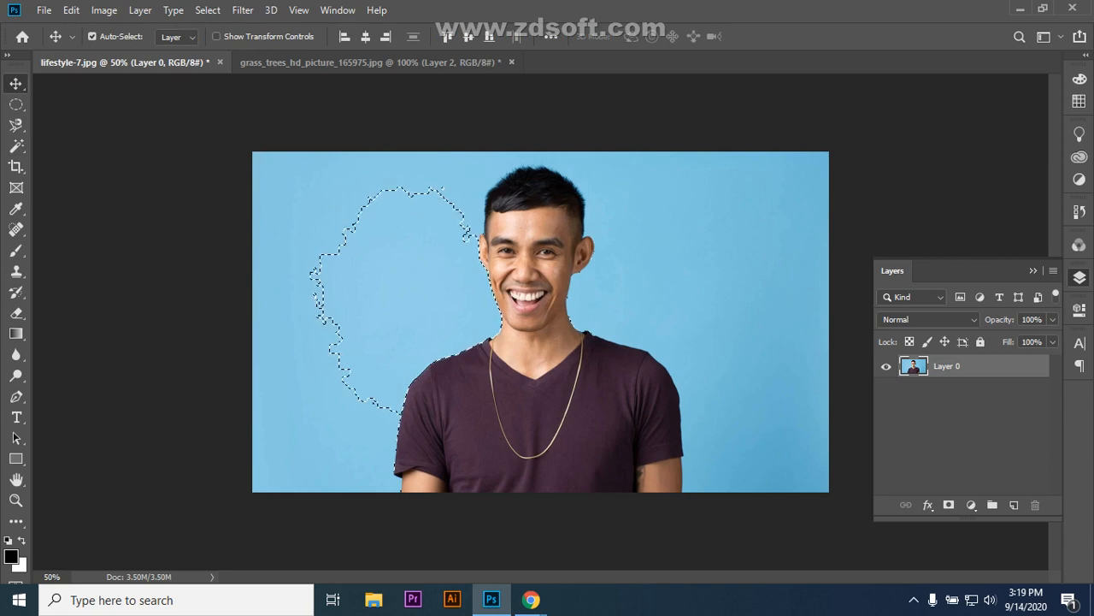
{"action": "key", "text": "ctrl+z"}
{"action": "key", "text": "ctrl+z"}
{"action": "key", "text": "ctrl+z"}
{"action": "key", "text": "ctrl+z"}
{"action": "key", "text": "ctrl+z"}
{"action": "key", "text": "ctrl+z"}
{"action": "key", "text": "ctrl+z"}
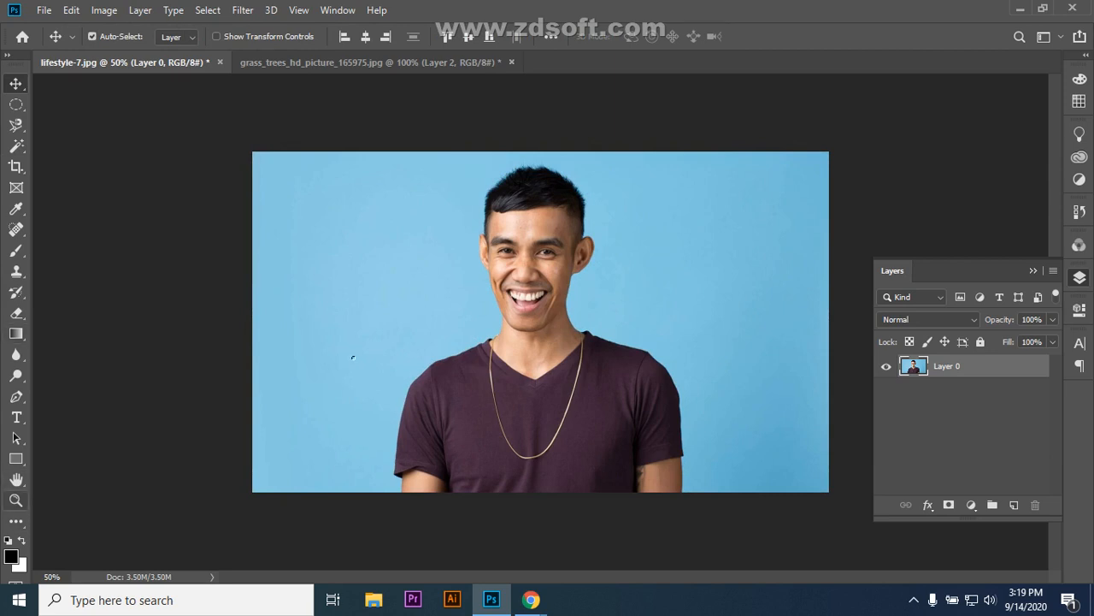
- Start a Pen tool path at the photo's bottom edge beside the untattooed arm and trace up the sleeve
{"action": "left_click", "coordinate": [16, 396]}
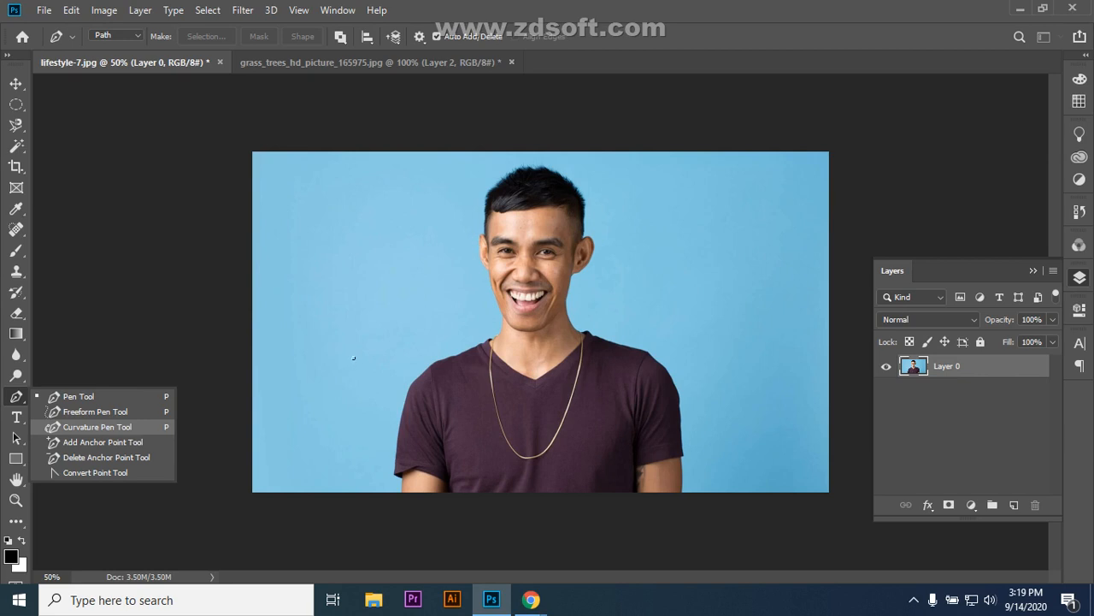
{"action": "left_click", "coordinate": [79, 395]}
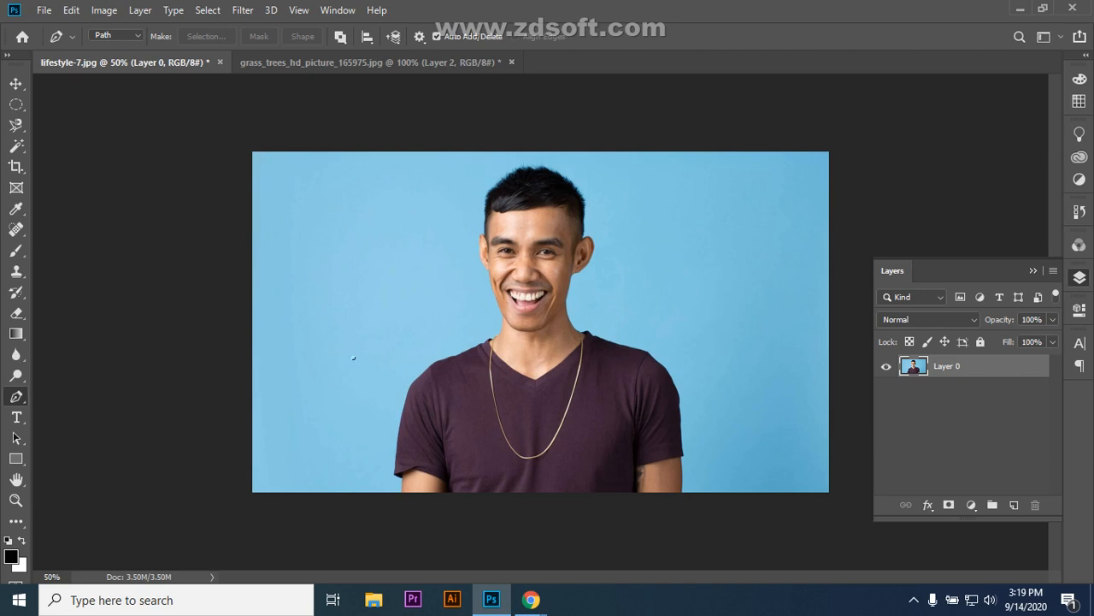
{"action": "key", "text": "ctrl+plus"}
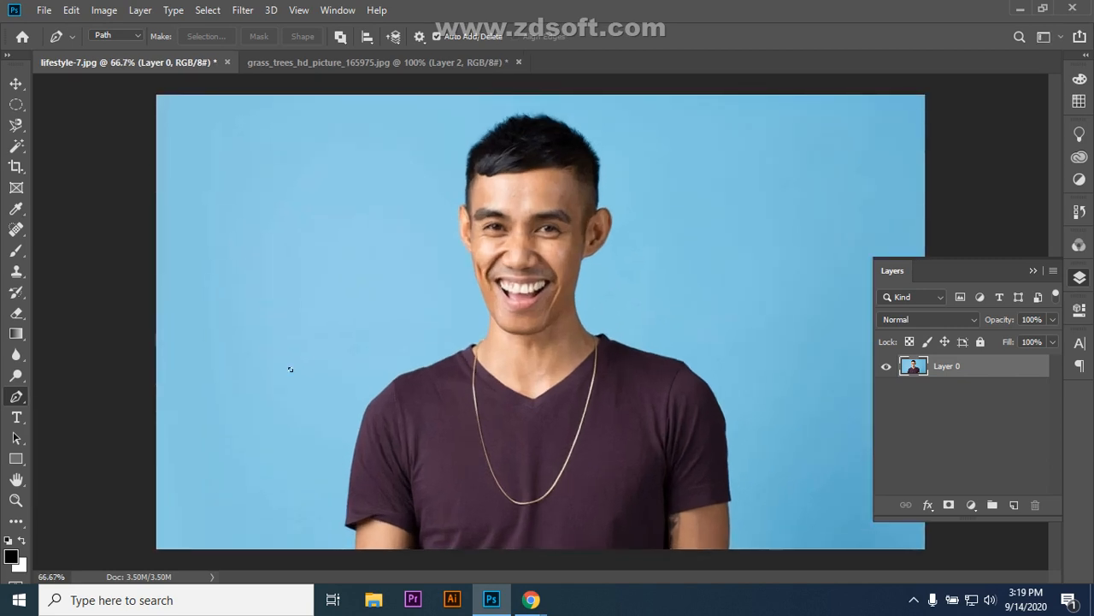
{"action": "left_click", "coordinate": [290, 370]}
{"action": "left_click", "coordinate": [345, 526]}
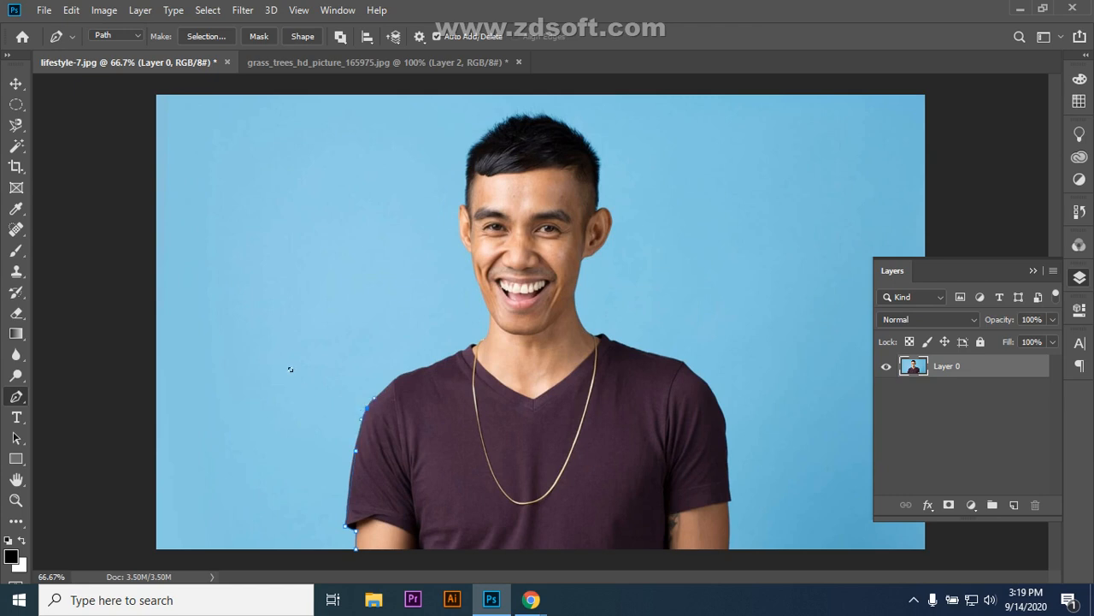
- Trace the Pen path over the shoulder toward the collar, undoing anchor points that do not follow the shirt edge
{"action": "left_click_drag", "start_coordinate": [396, 382], "coordinate": [402, 374]}
{"action": "key", "text": "ctrl+z"}
{"action": "key", "text": "ctrl+z"}
{"action": "key", "text": "ctrl+z"}
{"action": "key", "text": "ctrl+z"}
{"action": "key", "text": "ctrl+plus"}
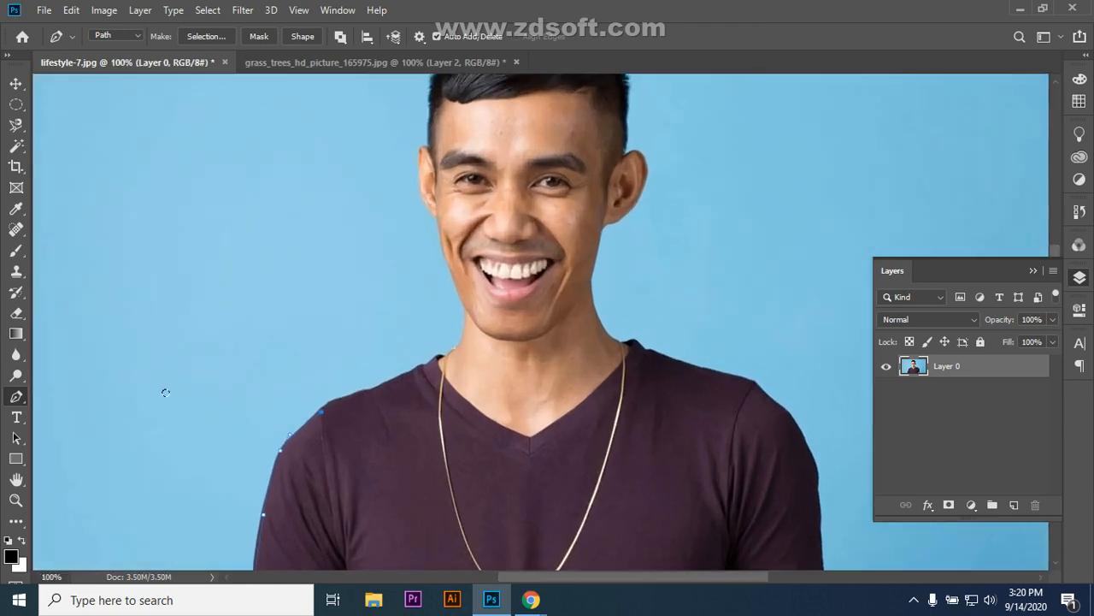
{"action": "left_click_drag", "start_coordinate": [369, 389], "coordinate": [413, 377]}
{"action": "mouse_move", "coordinate": [416, 380]}
{"action": "left_mouse_down"}
{"action": "mouse_move", "coordinate": [418, 371]}
{"action": "mouse_move", "coordinate": [425, 391]}
{"action": "left_mouse_up"}
{"action": "key", "text": "ctrl+z"}
{"action": "key", "text": "ctrl+z"}
- Extend the path along the collar, neck and jaw up to the earlobe, stepping back and forward through the anchor points
{"action": "left_click", "coordinate": [114, 256]}
{"action": "key", "text": "ctrl+z"}
{"action": "key", "text": "ctrl+shift+z"}
{"action": "key", "text": "ctrl+z"}
{"action": "key", "text": "ctrl+shift+z"}
{"action": "key", "text": "ctrl+shift+z"}
{"action": "key", "text": "ctrl+shift+z"}
{"action": "key", "text": "ctrl+shift+z"}
{"action": "key", "text": "ctrl+shift+z"}
{"action": "key", "text": "ctrl+shift+z"}
{"action": "key", "text": "ctrl+shift+z"}
{"action": "key", "text": "ctrl+shift+z"}
{"action": "key", "text": "ctrl+shift+z"}
{"action": "key", "text": "ctrl+shift+z"}
- Curve the path around the first ear, undoing and redrawing the anchor points until the curve follows its edge
{"action": "left_click_drag", "start_coordinate": [421, 147], "coordinate": [421, 74]}
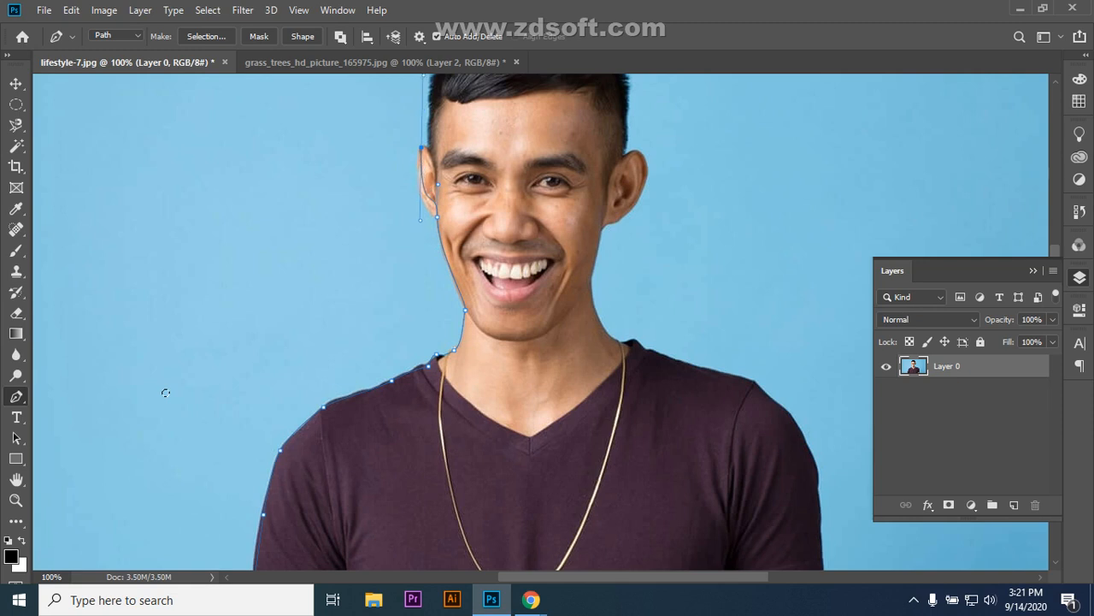
{"action": "key", "text": "ctrl+z"}
{"action": "left_click_drag", "start_coordinate": [423, 147], "coordinate": [440, 139]}
{"action": "key", "text": "ctrl+z"}
{"action": "key", "text": "ctrl+z"}
{"action": "key", "text": "ctrl+z"}
{"action": "left_click_drag", "start_coordinate": [439, 230], "coordinate": [431, 184]}
{"action": "left_click", "coordinate": [437, 217]}
{"action": "left_click_drag", "start_coordinate": [420, 150], "coordinate": [435, 101]}
{"action": "left_click_drag", "start_coordinate": [436, 176], "coordinate": [443, 162]}
{"action": "key", "text": "ctrl+z"}
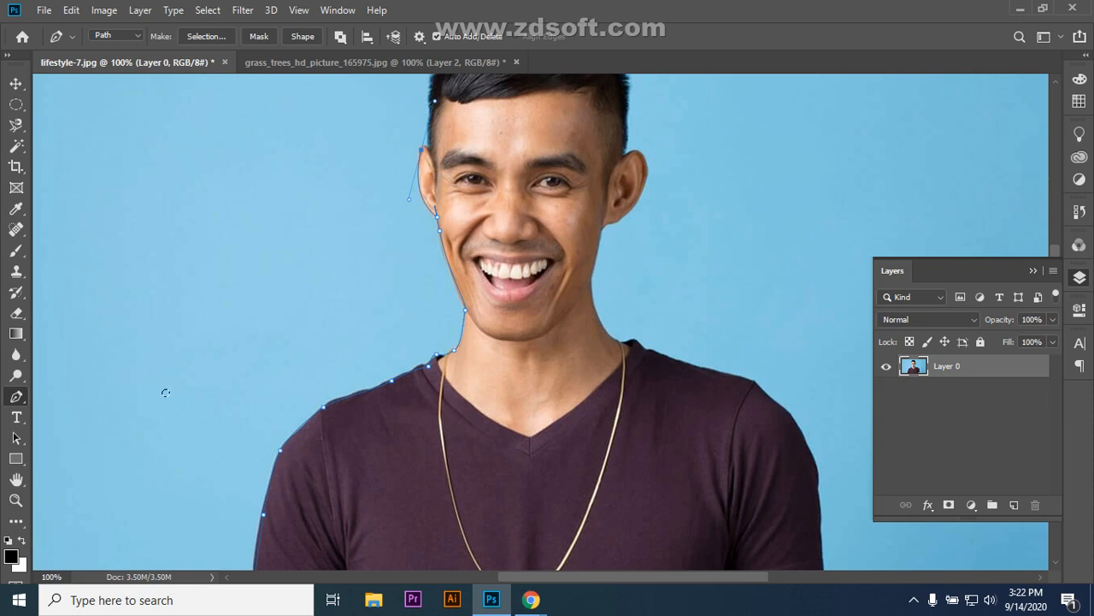
{"action": "key", "text": "ctrl+shift+z"}
{"action": "left_click_drag", "start_coordinate": [440, 243], "coordinate": [449, 296]}
{"action": "left_click_drag", "start_coordinate": [425, 74], "coordinate": [425, 103]}
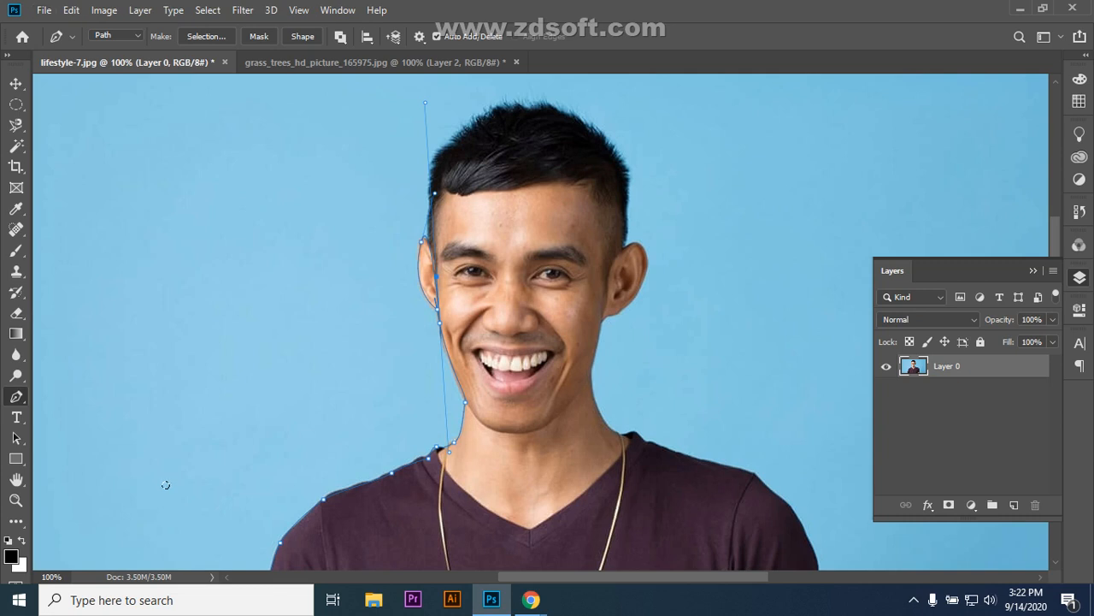
- Trace the path from the top of the ear up the sideburn and over the hair to the opposite temple
{"action": "left_click_drag", "start_coordinate": [424, 103], "coordinate": [430, 103]}
{"action": "left_click", "coordinate": [429, 215]}
{"action": "left_click", "coordinate": [440, 158]}
{"action": "left_click", "coordinate": [439, 159], "text": "alt"}
{"action": "key", "text": "ctrl+z"}
{"action": "key", "text": "ctrl+z"}
{"action": "left_click", "coordinate": [479, 117]}
{"action": "key", "text": "ctrl+z"}
{"action": "left_click_drag", "start_coordinate": [545, 106], "coordinate": [575, 117]}
{"action": "left_click_drag", "start_coordinate": [625, 181], "coordinate": [626, 223]}
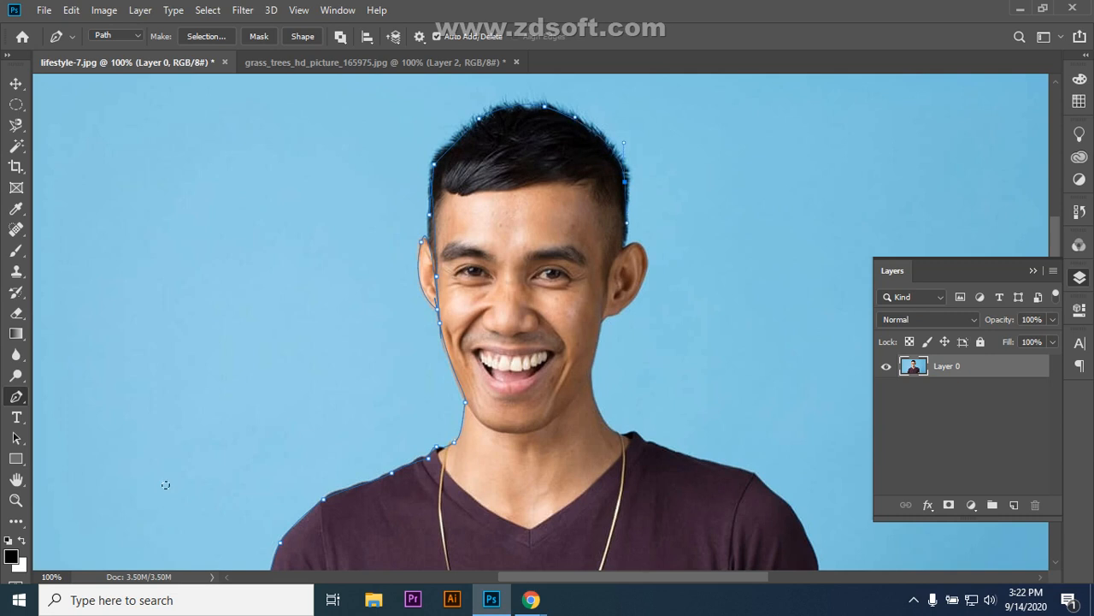
- Curve the path around the second ear down to the earlobe, replacing the curve that misses its edge
{"action": "left_click", "coordinate": [623, 247]}
{"action": "left_click_drag", "start_coordinate": [623, 309], "coordinate": [668, 230]}
{"action": "key", "text": "ctrl+z"}
{"action": "left_click_drag", "start_coordinate": [643, 278], "coordinate": [629, 323]}
{"action": "mouse_move", "coordinate": [611, 315]}
{"action": "left_mouse_down"}
{"action": "mouse_move", "coordinate": [601, 331]}
{"action": "mouse_move", "coordinate": [608, 318]}
{"action": "left_mouse_up"}
- Continue the path from the earlobe down the jaw and along the neck to the shirt
{"action": "mouse_move", "coordinate": [591, 373]}
{"action": "left_mouse_down"}
{"action": "mouse_move", "coordinate": [592, 383]}
{"action": "mouse_move", "coordinate": [584, 377]}
{"action": "left_mouse_up"}
{"action": "key", "text": "ctrl+z"}
{"action": "left_click_drag", "start_coordinate": [597, 350], "coordinate": [592, 382]}
{"action": "left_click_drag", "start_coordinate": [606, 422], "coordinate": [625, 448]}
- Shape the path around the shirt collar beside the neck, undoing and redrawing anchor points to fit the corner
{"action": "left_click_drag", "start_coordinate": [627, 434], "coordinate": [640, 450]}
{"action": "key", "text": "ctrl+z"}
{"action": "left_click_drag", "start_coordinate": [628, 435], "coordinate": [641, 445]}
{"action": "key", "text": "ctrl+z"}
{"action": "left_click_drag", "start_coordinate": [624, 434], "coordinate": [625, 440]}
{"action": "key", "text": "ctrl+z"}
{"action": "left_click_drag", "start_coordinate": [635, 432], "coordinate": [634, 448]}
{"action": "left_click_drag", "start_coordinate": [634, 448], "coordinate": [661, 439]}
{"action": "key", "text": "ctrl+z"}
{"action": "left_click_drag", "start_coordinate": [647, 442], "coordinate": [652, 450]}
{"action": "key", "text": "ctrl+z"}
{"action": "key", "text": "ctrl+shift+z"}
{"action": "key", "text": "ctrl+shift+z"}
{"action": "key", "text": "ctrl+z"}
{"action": "key", "text": "ctrl+shift+z"}
{"action": "mouse_move", "coordinate": [647, 441]}
{"action": "left_mouse_down"}
{"action": "mouse_move", "coordinate": [652, 458]}
{"action": "mouse_move", "coordinate": [688, 456]}
{"action": "mouse_move", "coordinate": [653, 451]}
{"action": "mouse_move", "coordinate": [662, 432]}
{"action": "left_mouse_up"}
- Extend the path from the collar along the top of the shoulder on the tattooed arm's side
{"action": "left_click_drag", "start_coordinate": [754, 475], "coordinate": [771, 483]}
{"action": "scroll", "coordinate": [541, 321], "scroll_direction": "down", "scroll_amount": 2}
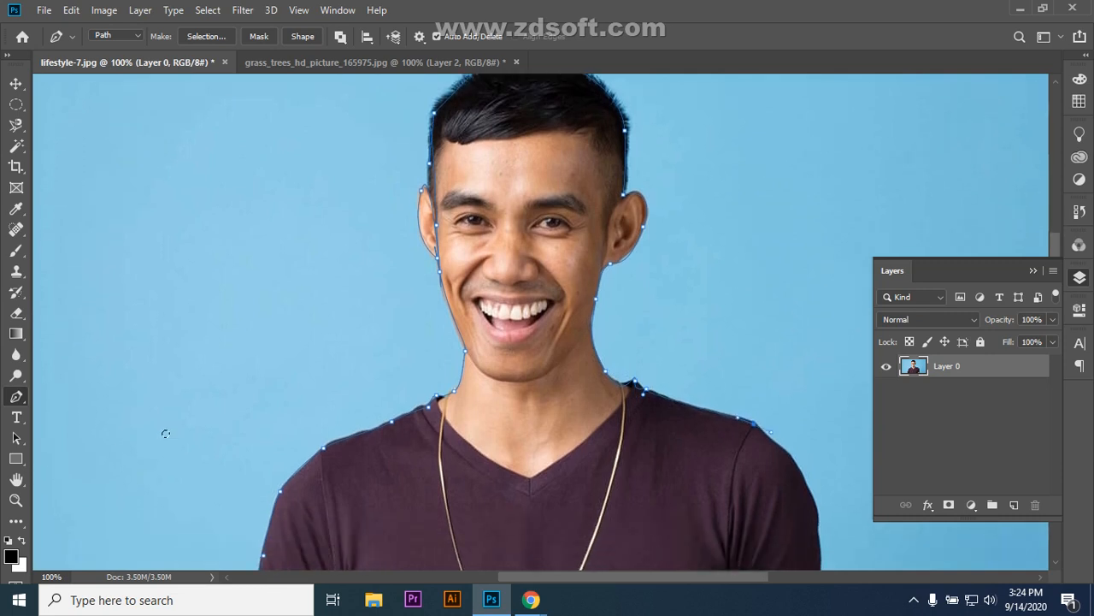
{"action": "scroll", "coordinate": [165, 434], "scroll_direction": "down", "scroll_amount": 4}
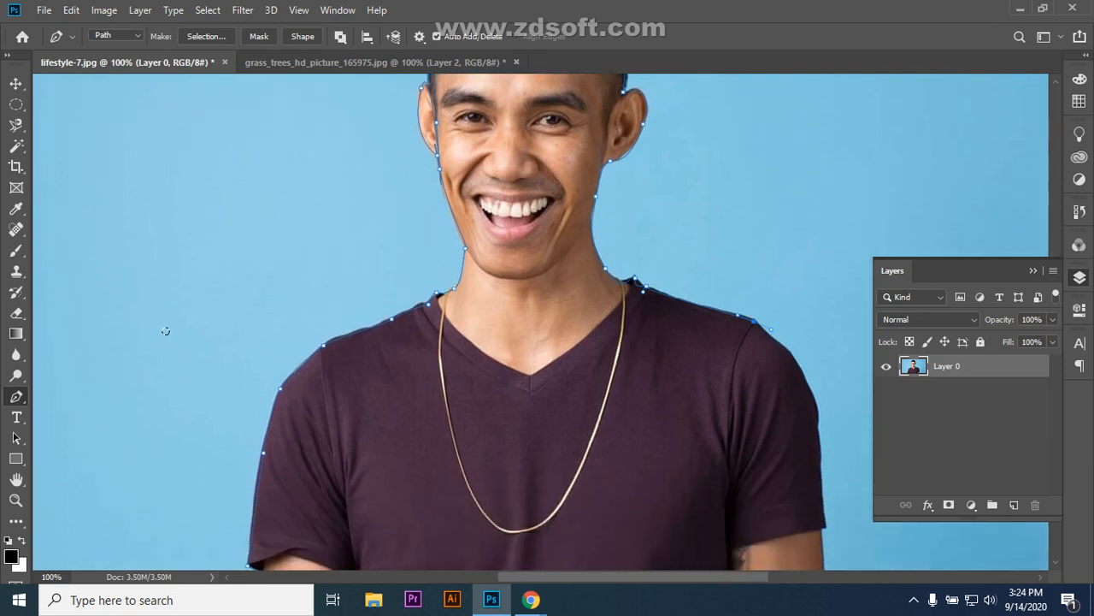
{"action": "left_click_drag", "start_coordinate": [777, 351], "coordinate": [808, 358]}
- Curve the path from the shoulder onto the outer upper sleeve, trying and undoing different anchor placements
{"action": "left_click_drag", "start_coordinate": [813, 413], "coordinate": [820, 423]}
{"action": "key", "text": "ctrl+z"}
{"action": "left_click_drag", "start_coordinate": [803, 387], "coordinate": [826, 401]}
{"action": "key", "text": "ctrl+z"}
{"action": "left_click_drag", "start_coordinate": [815, 397], "coordinate": [828, 402]}
{"action": "key", "text": "ctrl+z"}
{"action": "key", "text": "ctrl+shift+z"}
{"action": "key", "text": "ctrl+z"}
{"action": "key", "text": "ctrl+shift+z"}
{"action": "key", "text": "ctrl+z"}
{"action": "key", "text": "ctrl+shift+z"}
{"action": "key", "text": "ctrl+z"}
{"action": "key", "text": "ctrl+shift+z"}
{"action": "key", "text": "ctrl+shift+z"}
- Place an anchor point midway down the outer sleeve and remove its outgoing direction handle
{"action": "left_click", "coordinate": [819, 432]}
{"action": "left_click", "coordinate": [814, 448]}
{"action": "key", "text": "ctrl+z"}
{"action": "left_click_drag", "start_coordinate": [818, 427], "coordinate": [816, 437]}
{"action": "key", "text": "ctrl+z"}
{"action": "key", "text": "ctrl+shift+z"}
{"action": "left_click_drag", "start_coordinate": [816, 434], "coordinate": [815, 444]}
{"action": "left_click", "coordinate": [818, 425], "text": "alt"}
- Trace the path down the sleeve hem and tattooed arm, then close it along the photo's bottom edge
{"action": "left_click_drag", "start_coordinate": [827, 526], "coordinate": [829, 545]}
{"action": "scroll", "coordinate": [165, 331], "scroll_direction": "right", "scroll_amount": 10}
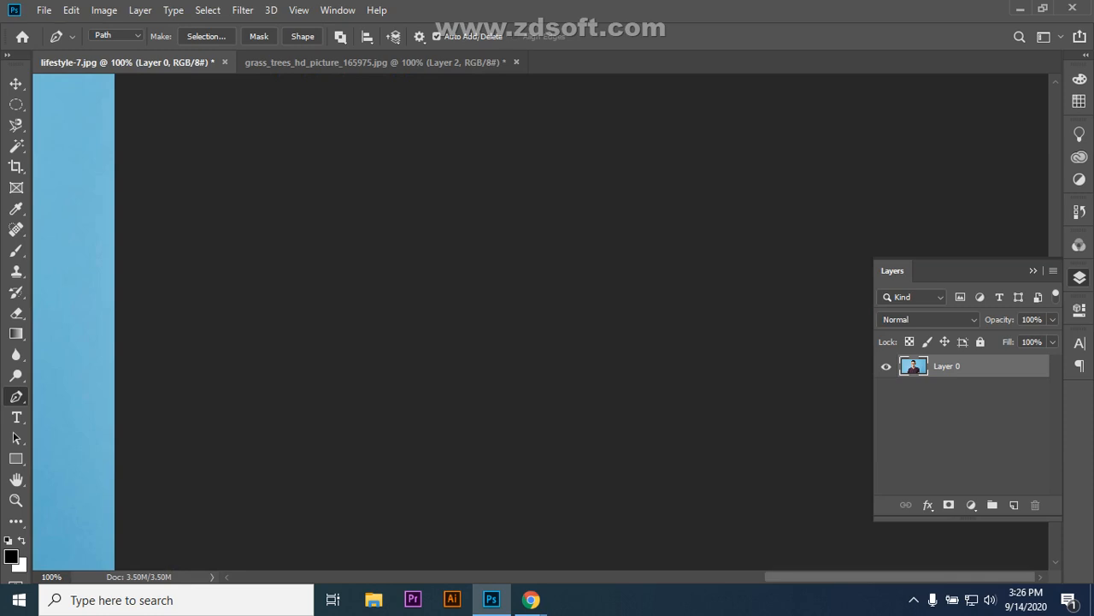
{"action": "scroll", "coordinate": [166, 331], "scroll_direction": "left", "scroll_amount": 6}
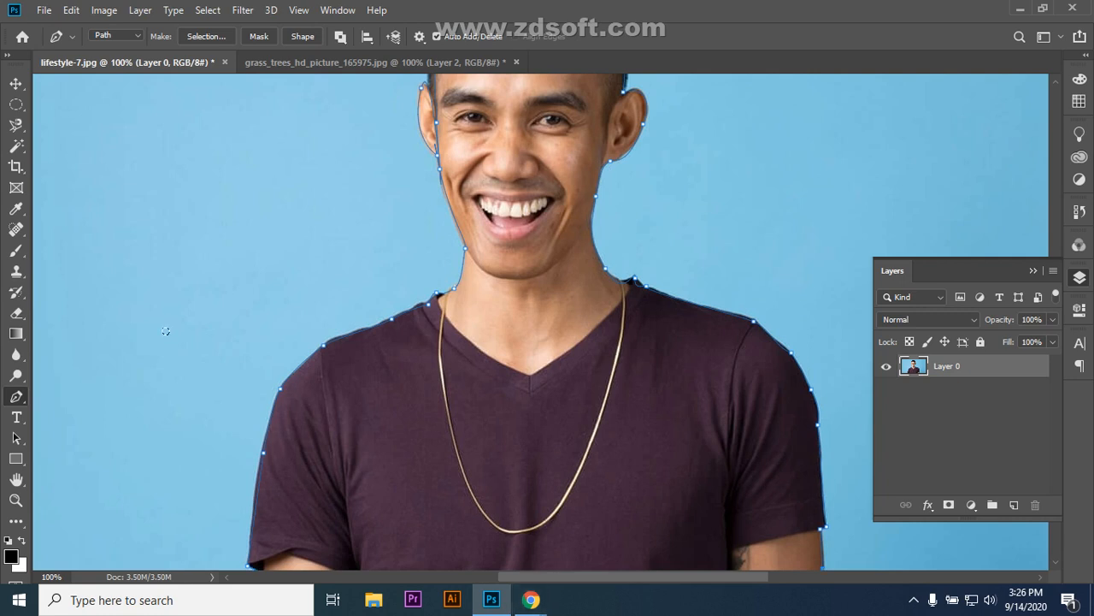
{"action": "key", "text": "ctrl+minus"}
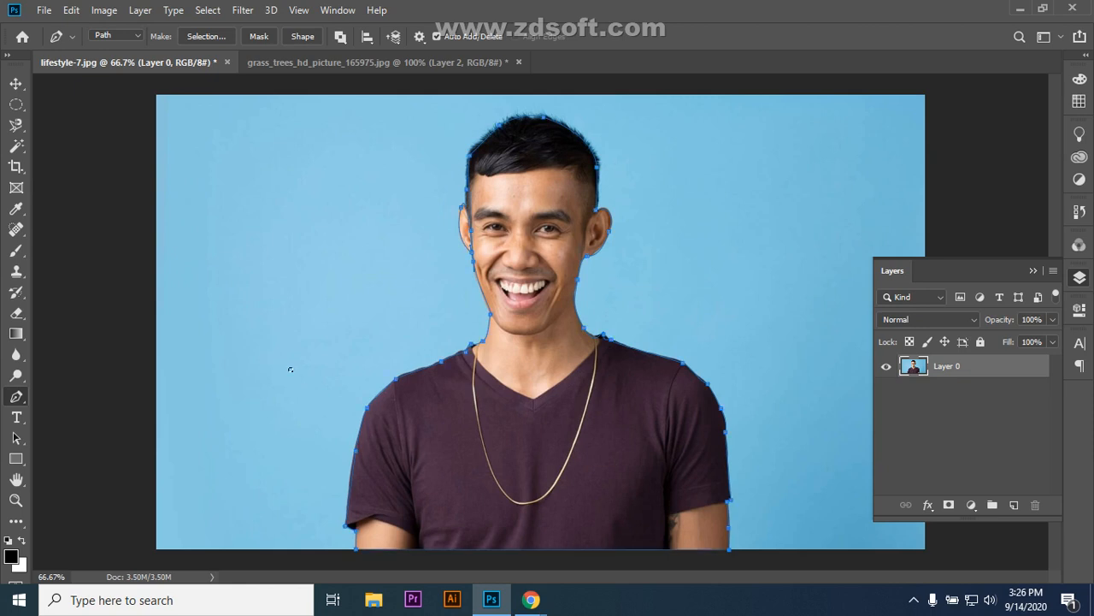
- Add a new empty layer above the photo layer and try to copy the outlined man
{"action": "key", "text": "v"}
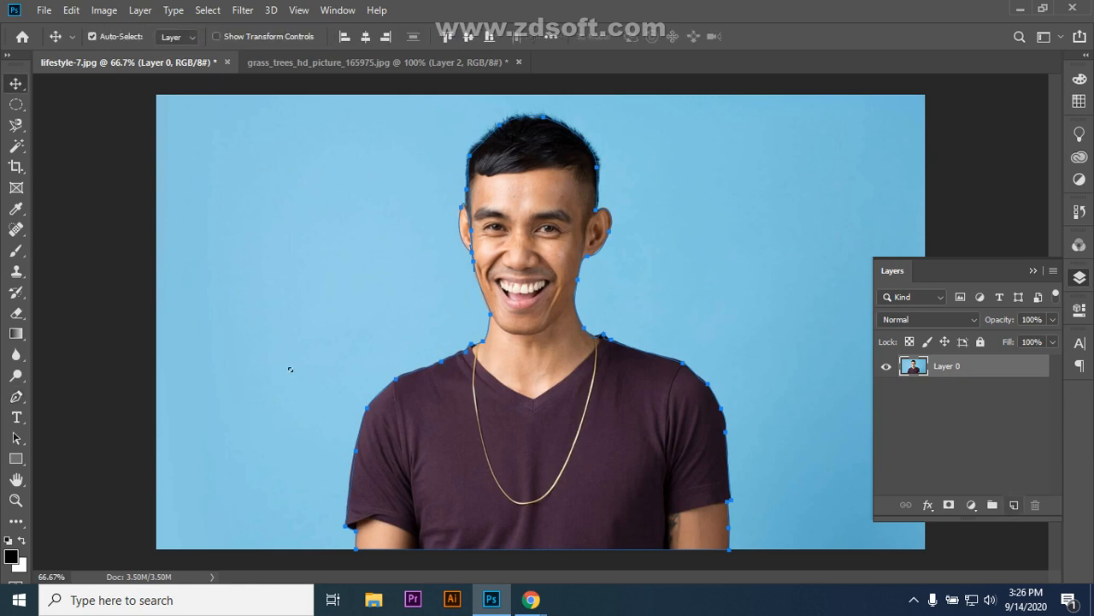
{"action": "key", "text": "ctrl+shift+alt+n"}
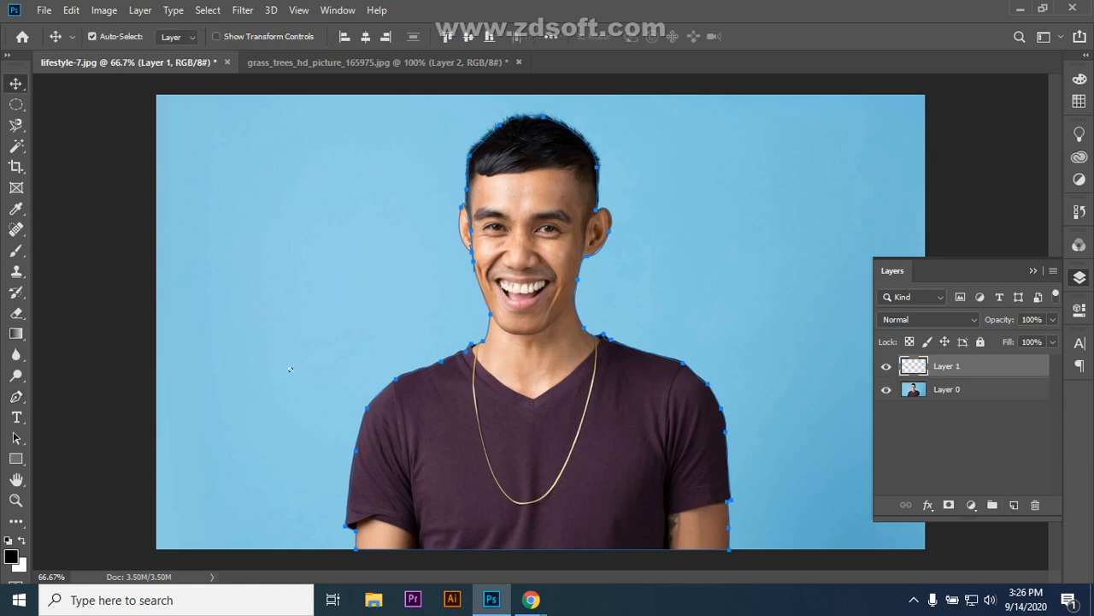
{"action": "key", "text": "ctrl+c"}
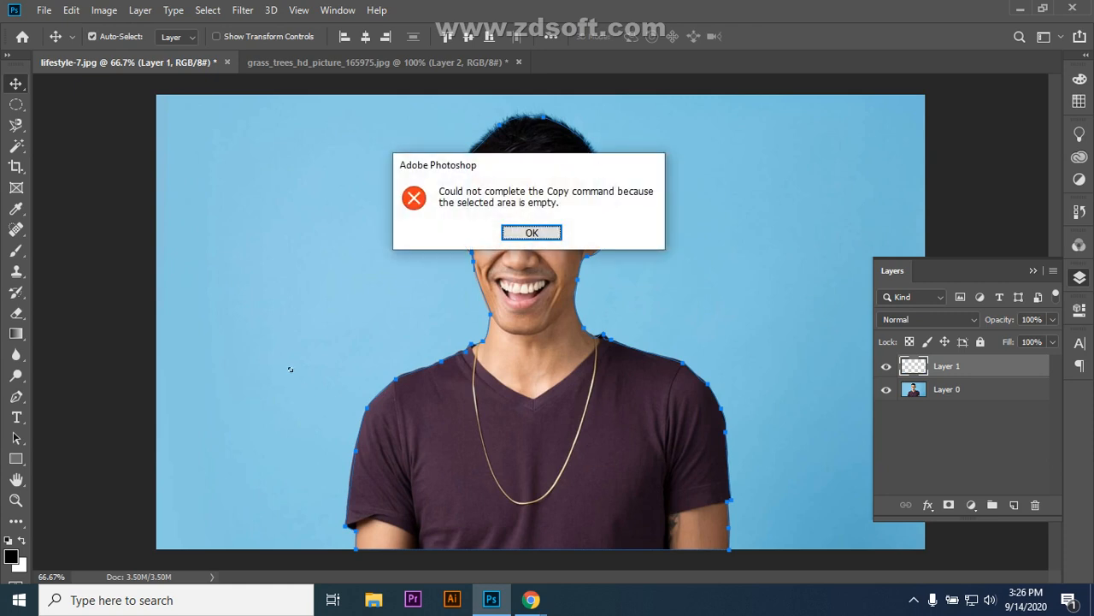
{"action": "key", "text": "Return"}
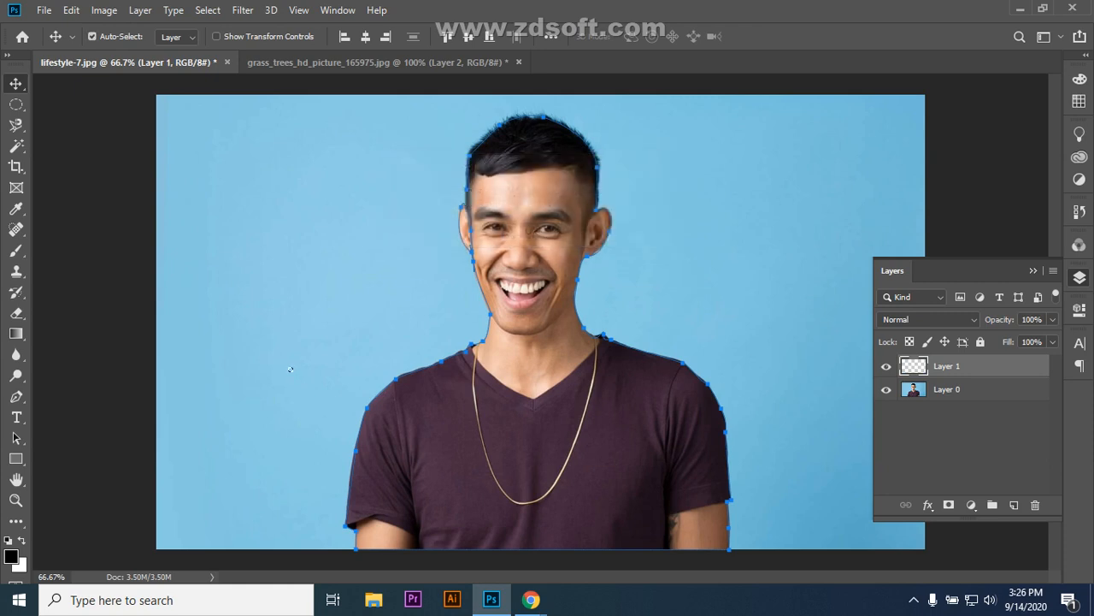
- Try to load the path as a selection and duplicate it from Layer 1 to a new layer
{"action": "key", "text": "alt+bracketleft"}
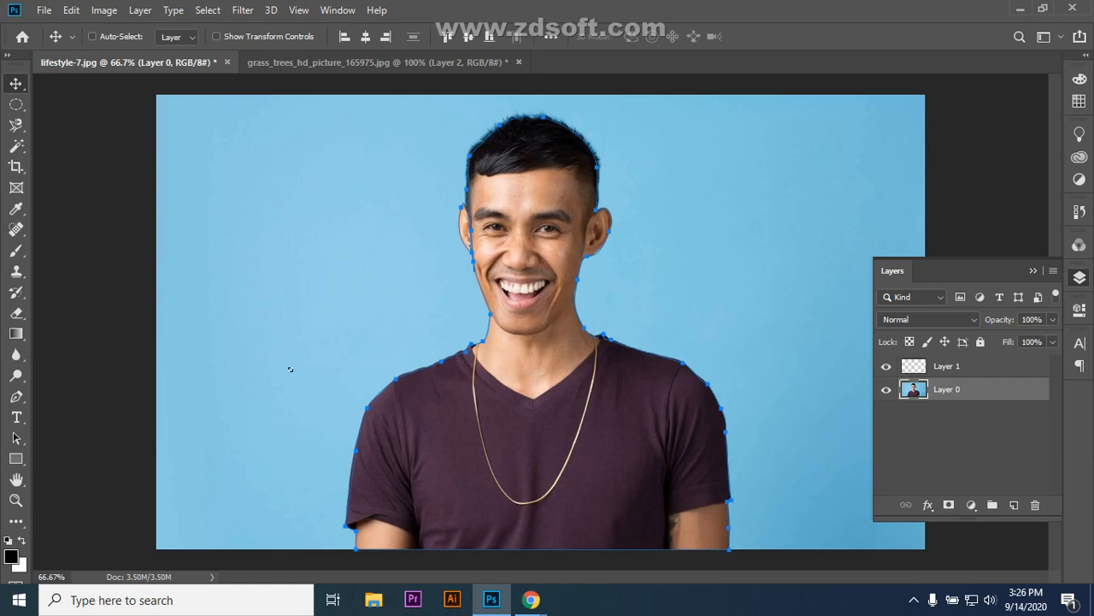
{"action": "key", "text": "alt+bracketright"}
{"action": "key", "text": "ctrl+Return"}
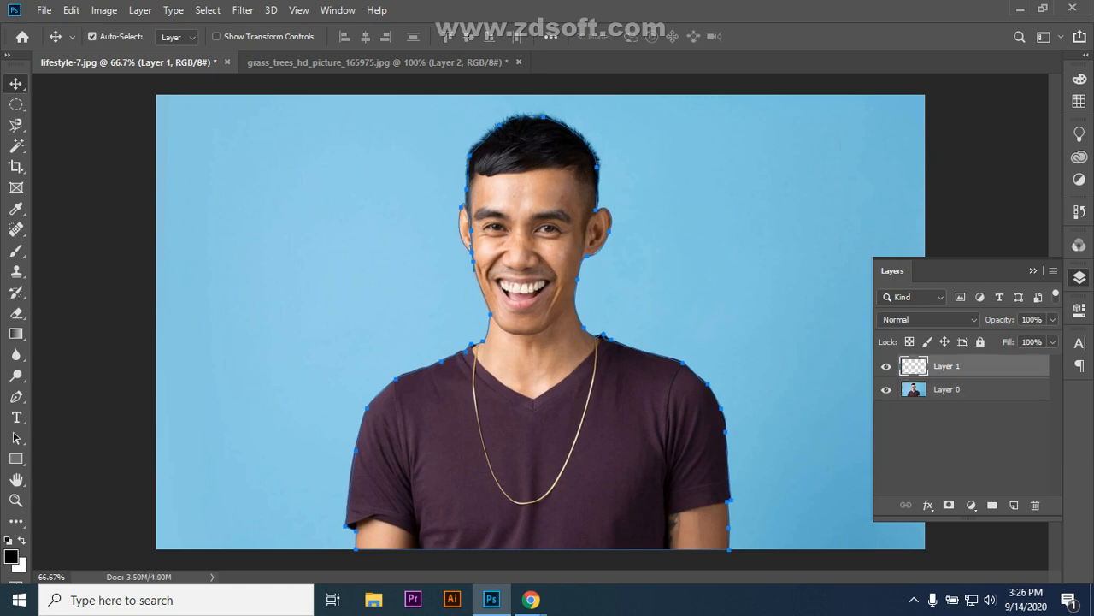
{"action": "key", "text": "ctrl+j"}
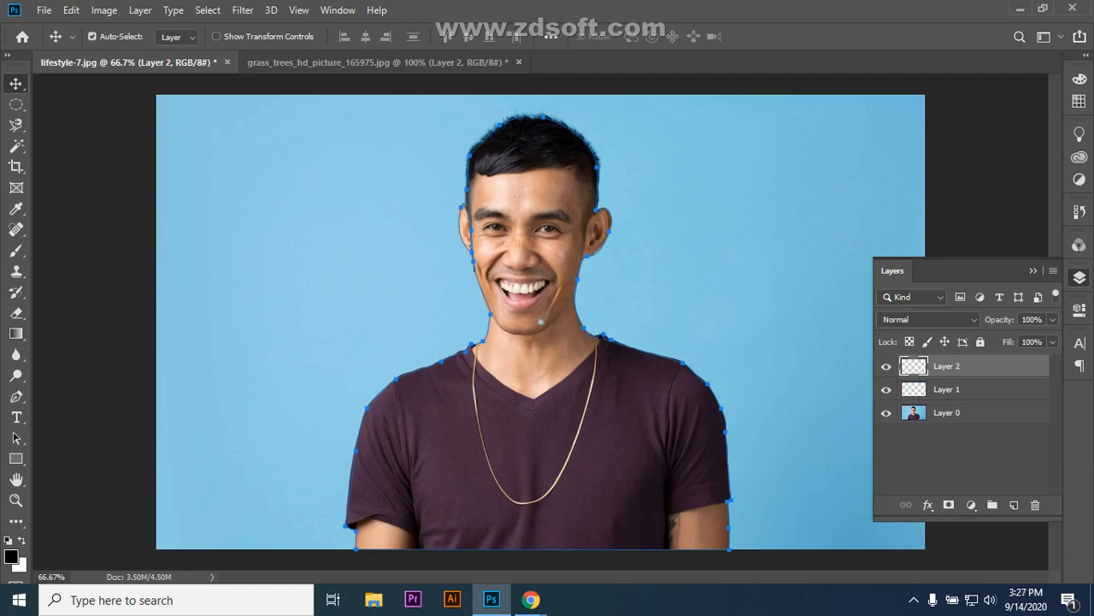
- Duplicate the empty Layer 1 again, check the copies' visibility, and delete Layer 2
{"action": "left_click", "coordinate": [975, 389]}
{"action": "key", "text": "ctrl+j"}
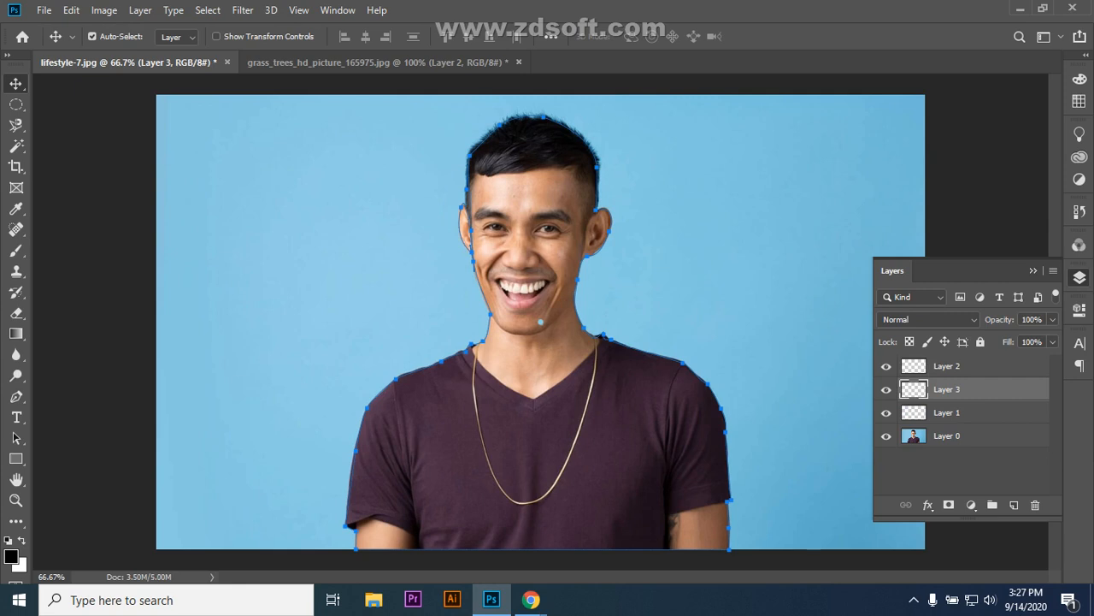
{"action": "left_click", "coordinate": [886, 389]}
{"action": "left_click", "coordinate": [886, 366]}
{"action": "left_click", "coordinate": [885, 389]}
{"action": "left_click_drag", "start_coordinate": [947, 366], "coordinate": [1034, 505]}
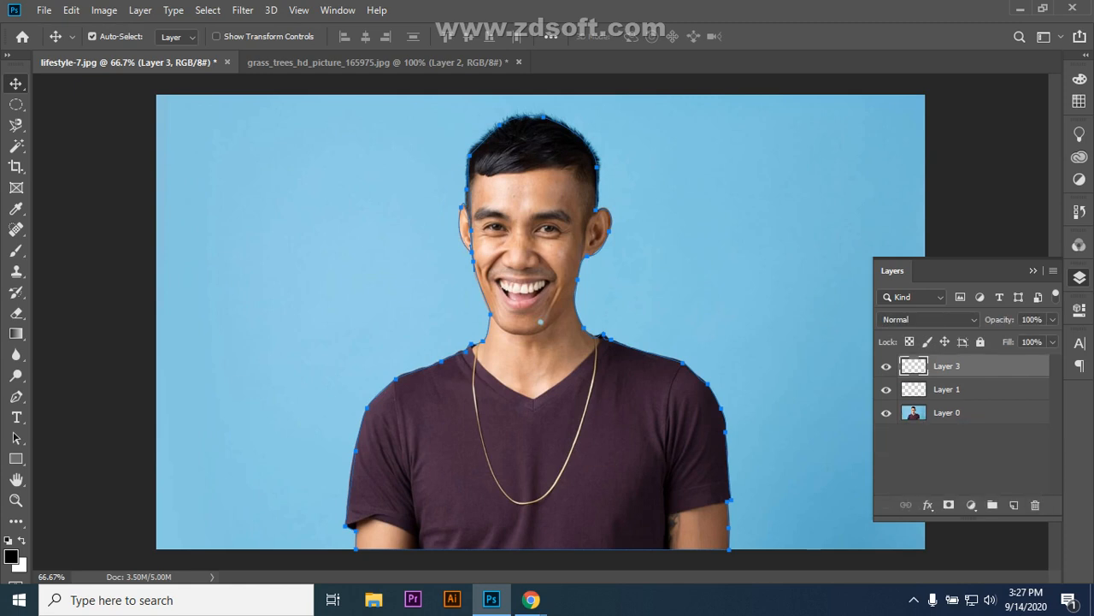
- Delete Layer 1 and try Select and Mask on the Layer 0 photo with the preview transparency at 6%
{"action": "left_click_drag", "start_coordinate": [947, 389], "coordinate": [1034, 504]}
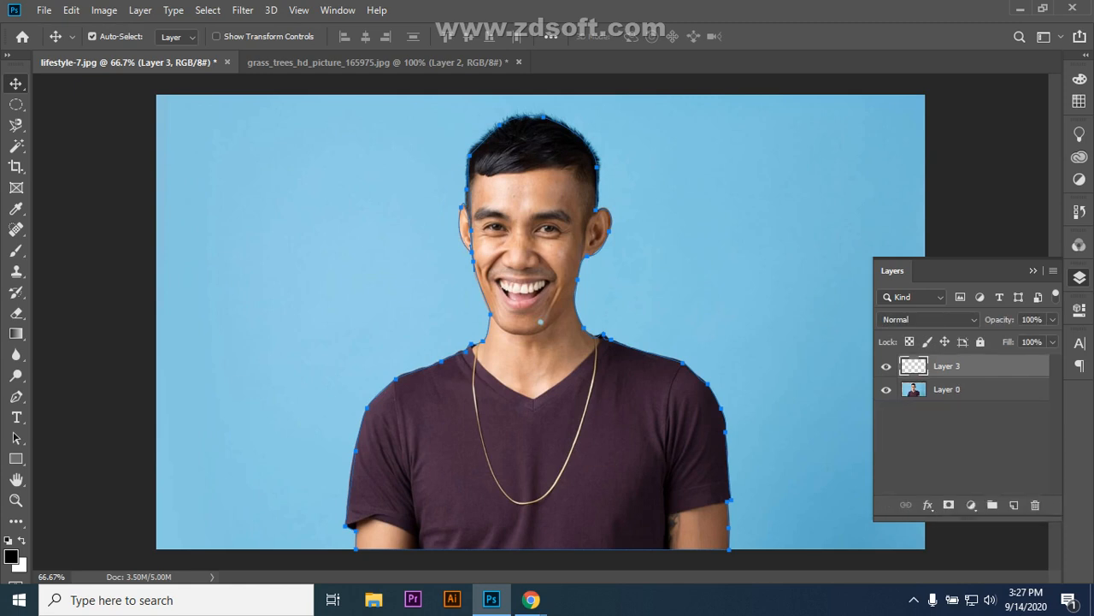
{"action": "left_click", "coordinate": [946, 389]}
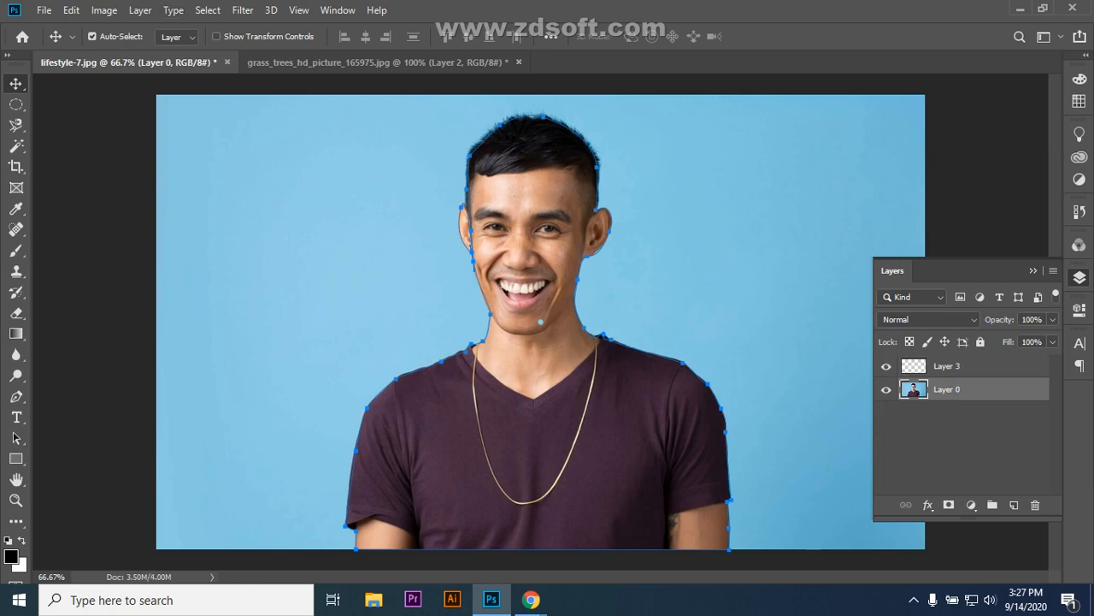
{"action": "left_click", "coordinate": [208, 10]}
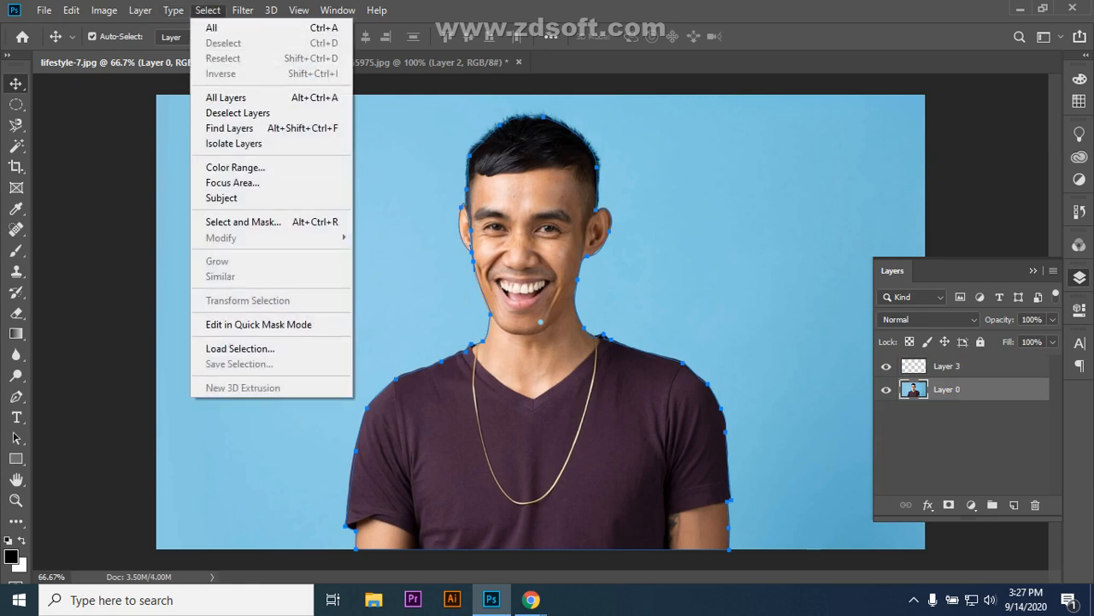
{"action": "key", "text": "Escape"}
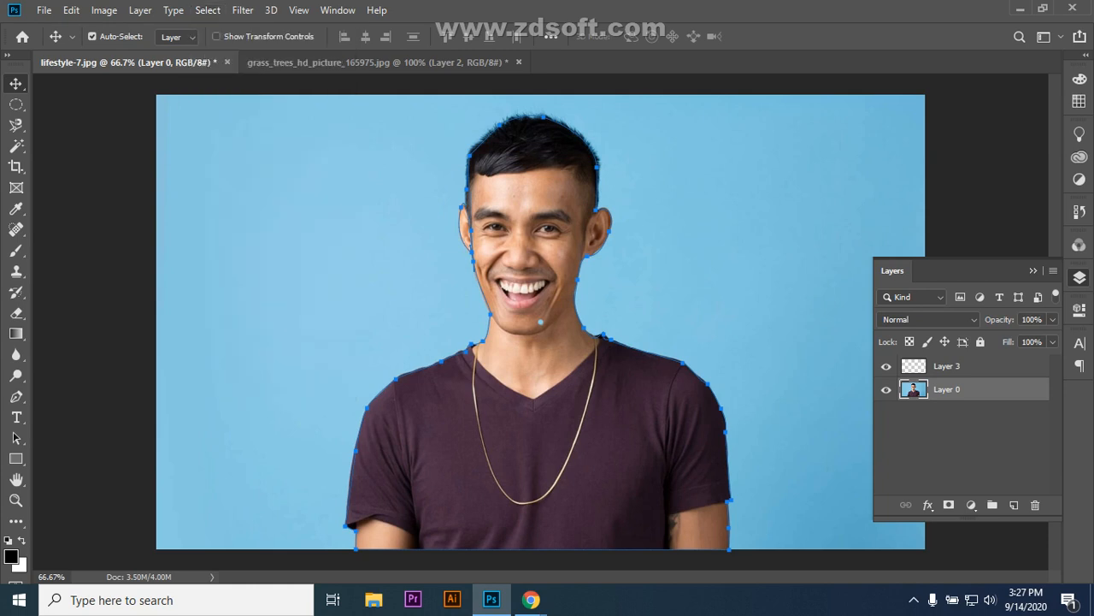
{"action": "left_click", "coordinate": [208, 10]}
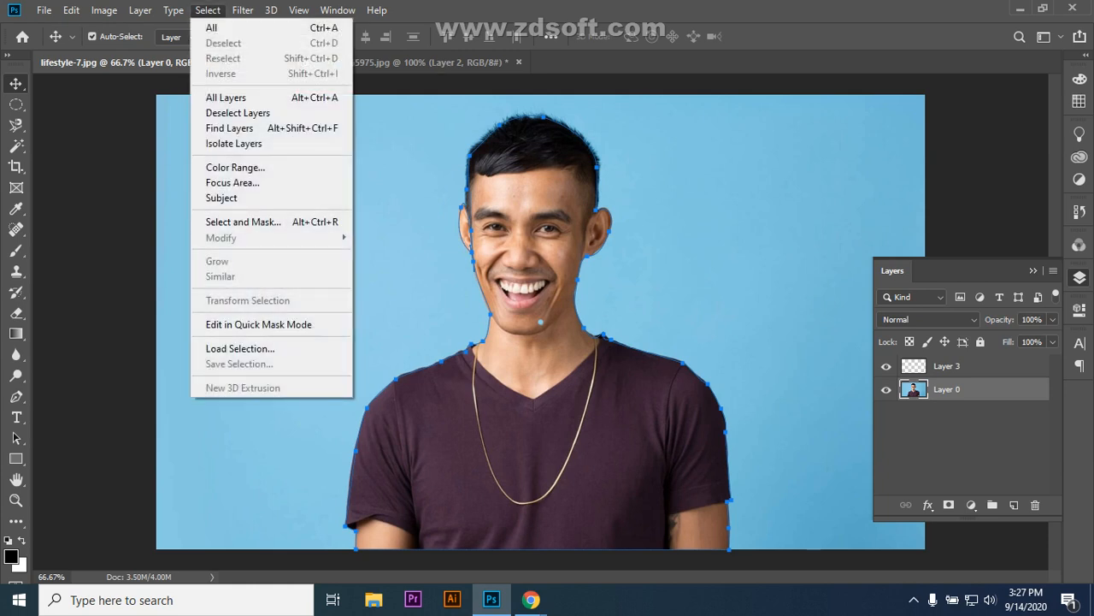
{"action": "left_click", "coordinate": [243, 222]}
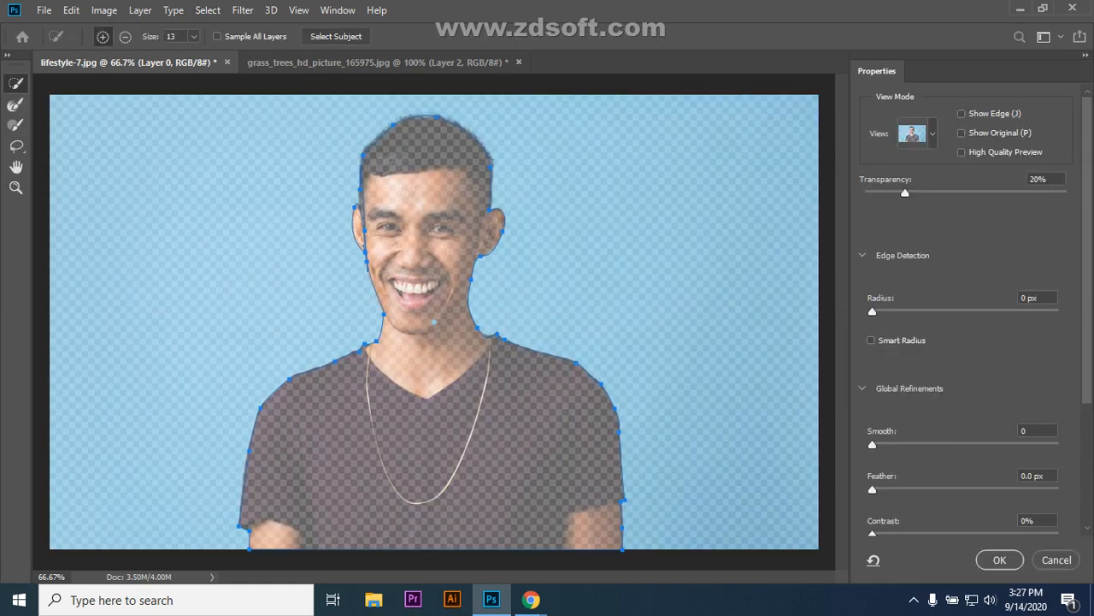
{"action": "left_click_drag", "start_coordinate": [905, 193], "coordinate": [876, 192]}
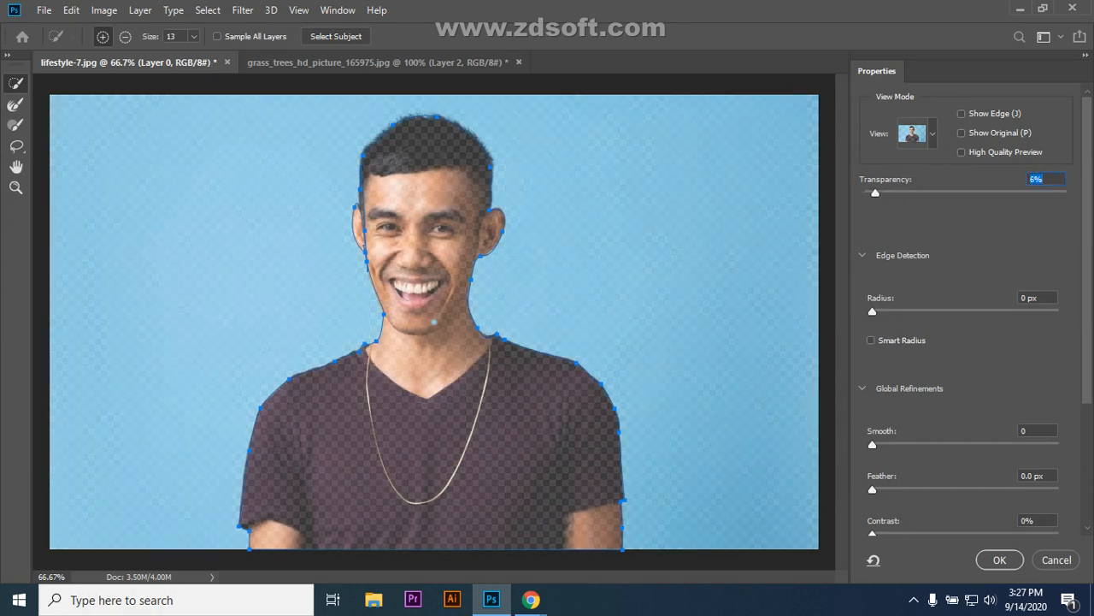
{"action": "key", "text": "Return"}
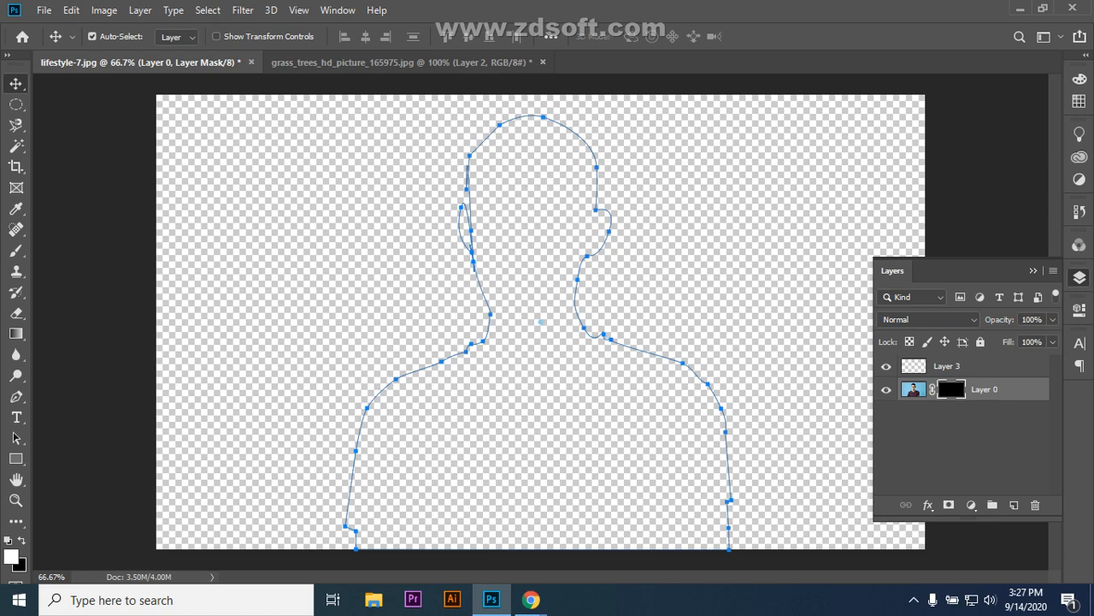
- Check Layer 0's mask, and undo both the masking and the deletion of Layer 1
{"action": "left_click", "coordinate": [975, 366]}
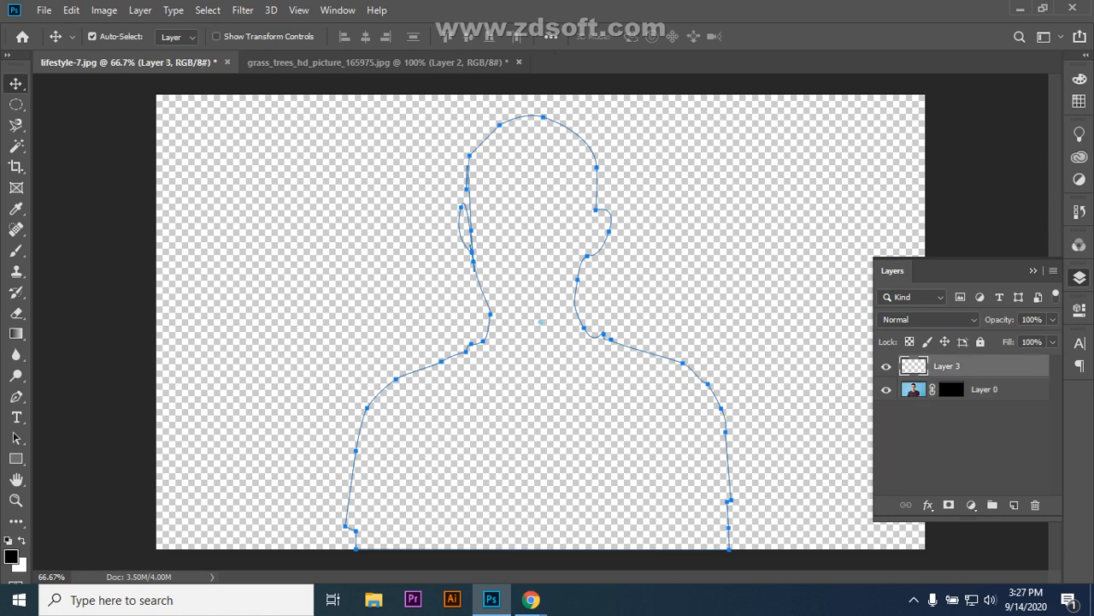
{"action": "left_click", "coordinate": [952, 389]}
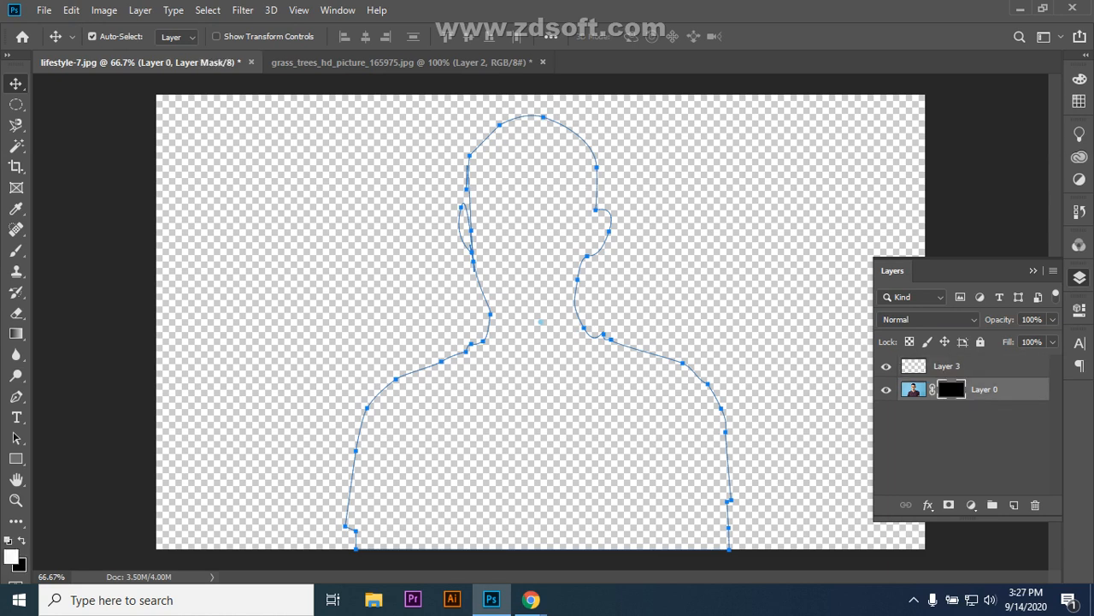
{"action": "left_click", "coordinate": [932, 389]}
{"action": "key", "text": "ctrl+z"}
{"action": "key", "text": "ctrl+z"}
{"action": "key", "text": "ctrl+z"}
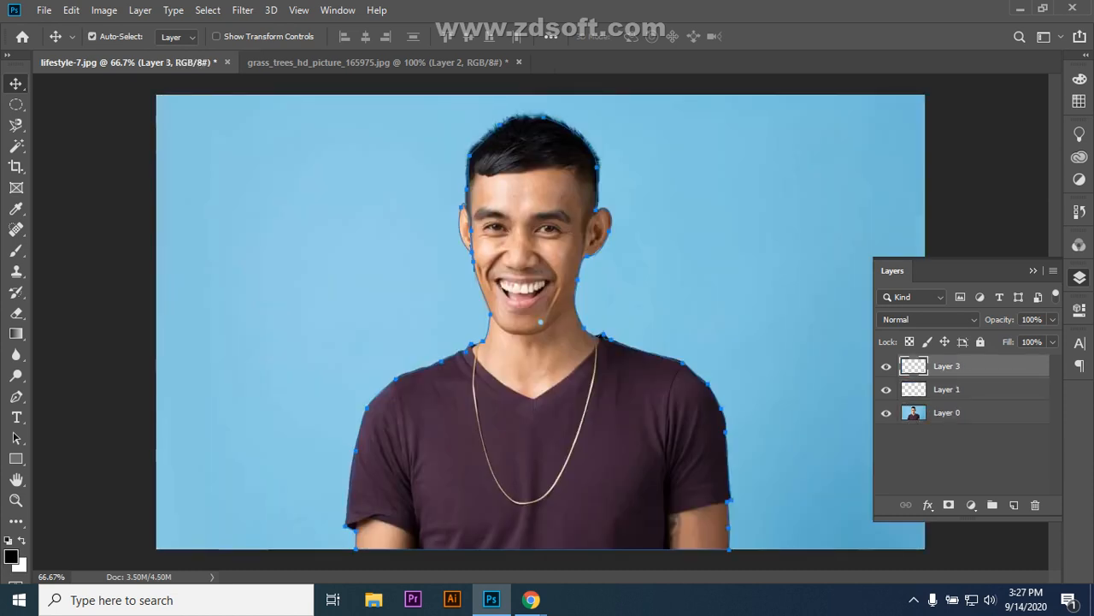
- Delete the empty Layer 3 from the portrait document and make Layer 0 the active layer
{"action": "left_click_drag", "start_coordinate": [947, 366], "coordinate": [1036, 505]}
{"action": "left_click", "coordinate": [975, 389]}
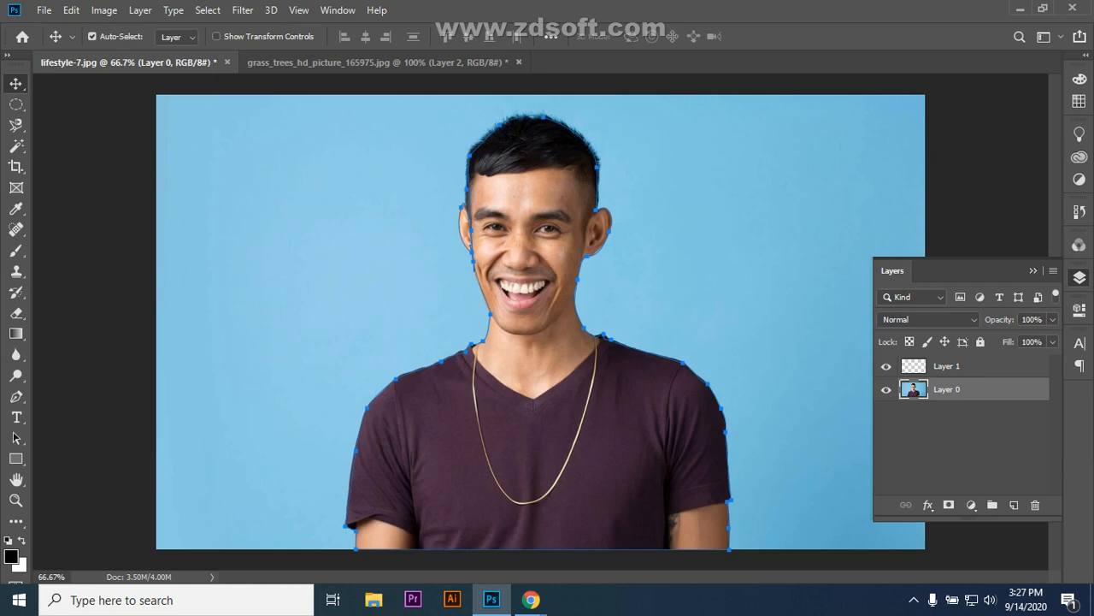
{"action": "left_click", "coordinate": [208, 10]}
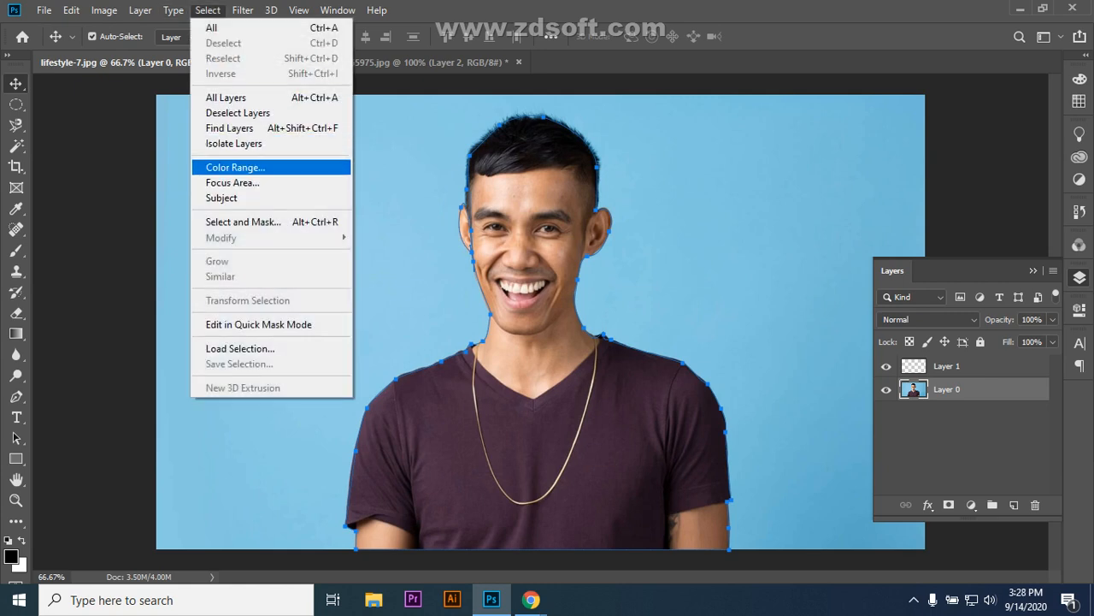
{"action": "key", "text": "Escape"}
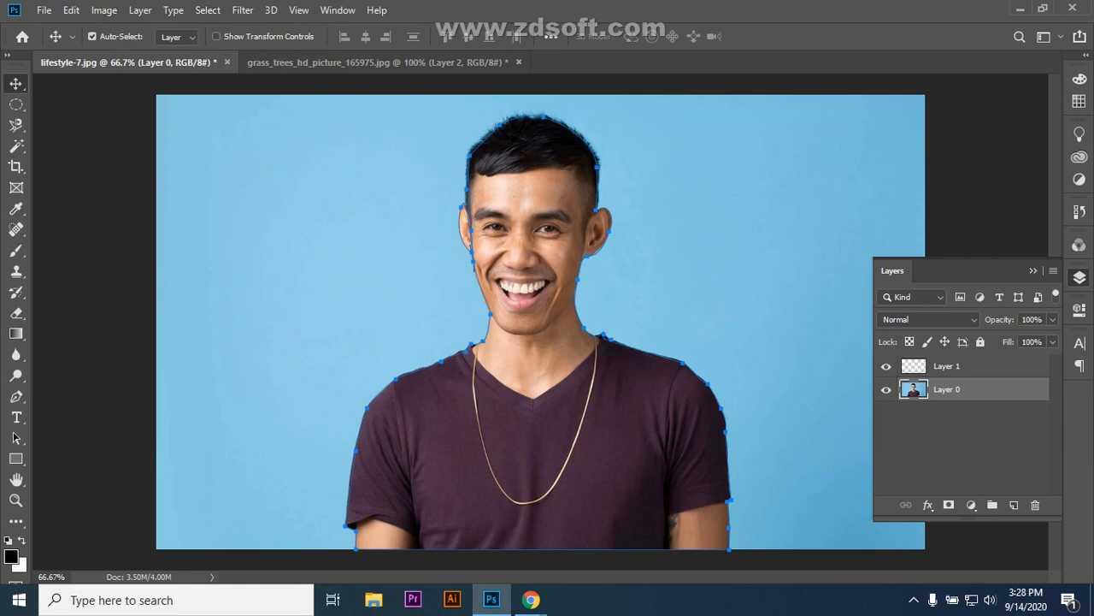
- Paste the full portrait as a new layer above Layer 1 and toggle the layers' visibility to compare them
{"action": "left_click", "coordinate": [975, 366]}
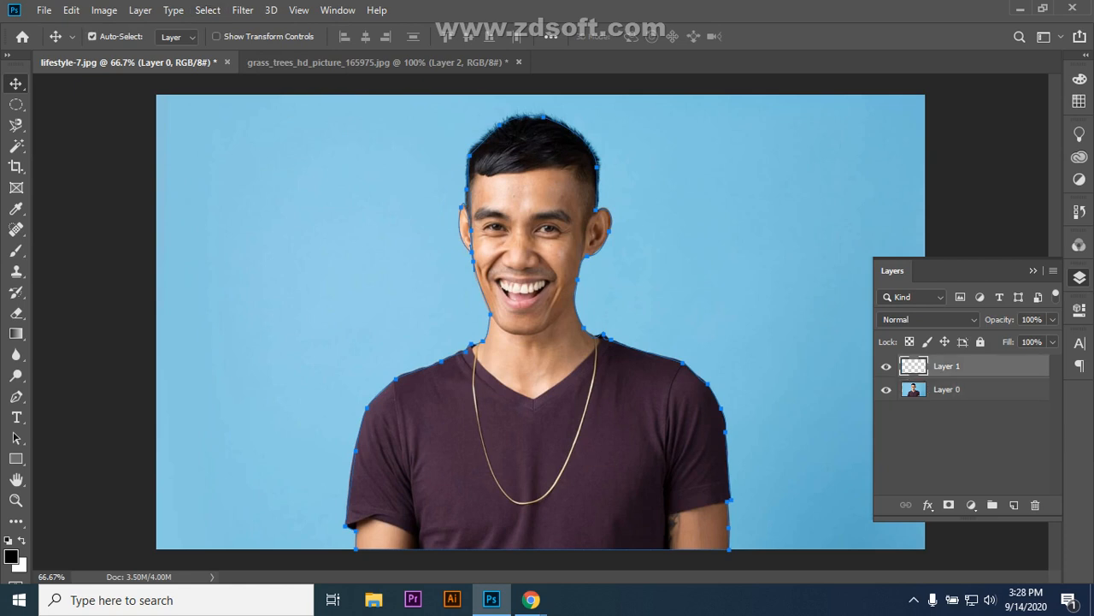
{"action": "key", "text": "ctrl+v"}
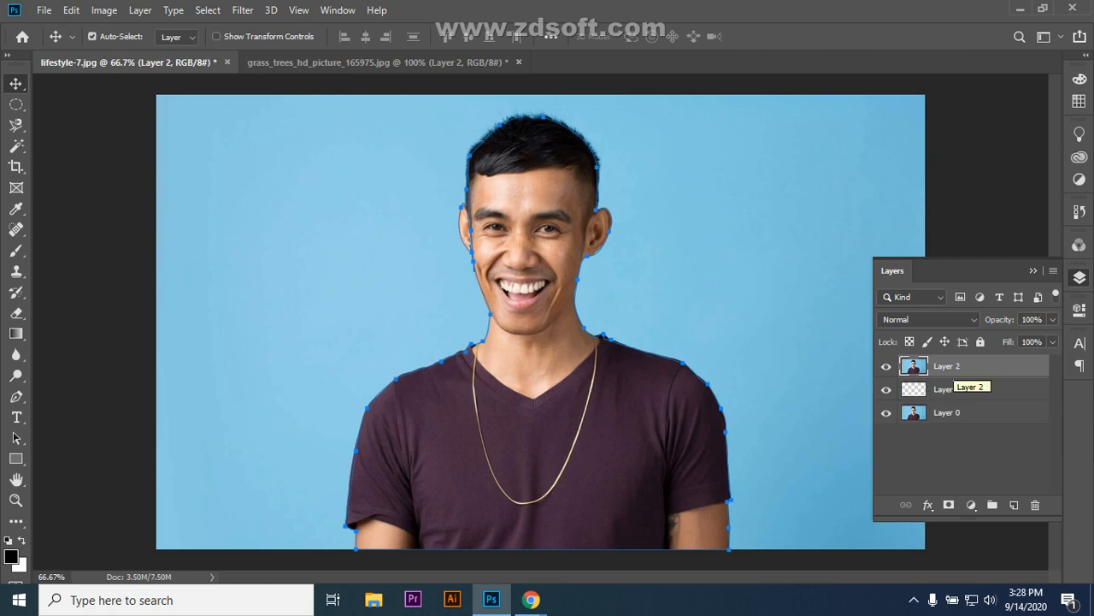
{"action": "left_click", "coordinate": [886, 389]}
{"action": "left_click", "coordinate": [886, 412]}
{"action": "left_click", "coordinate": [886, 389]}
{"action": "left_click", "coordinate": [886, 412]}
{"action": "left_click", "coordinate": [886, 389]}
{"action": "left_click", "coordinate": [886, 412]}
{"action": "left_click", "coordinate": [886, 366]}
{"action": "left_click", "coordinate": [886, 390]}
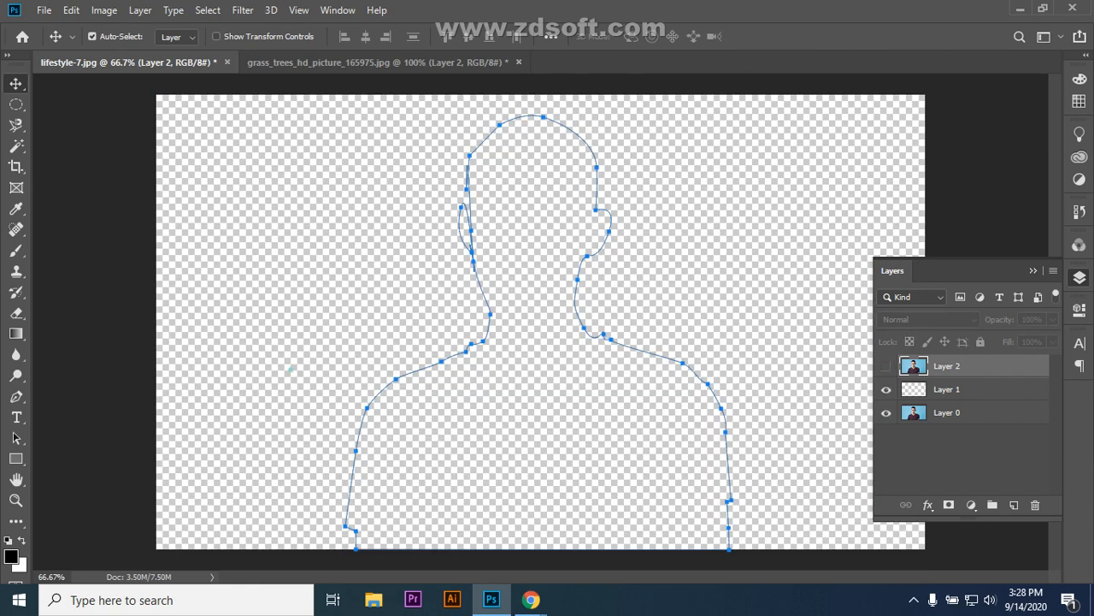
- Delete the empty Layer 1 and the pasted portrait copy, keeping only Layer 0
{"action": "left_click", "coordinate": [885, 413]}
{"action": "left_click_drag", "start_coordinate": [919, 389], "coordinate": [1036, 505]}
{"action": "left_click", "coordinate": [886, 366]}
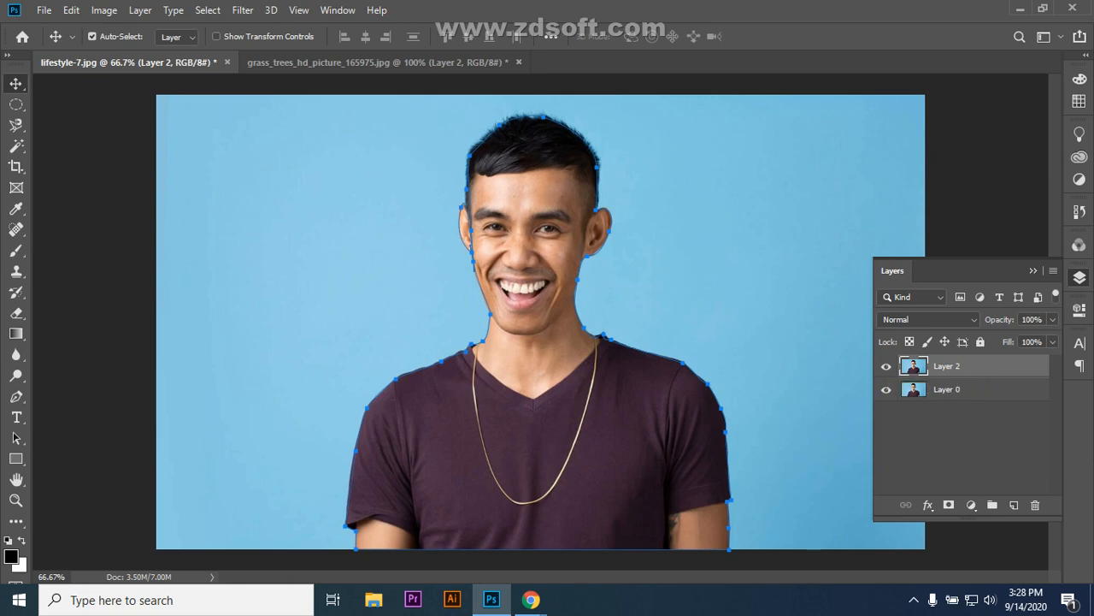
{"action": "left_click_drag", "start_coordinate": [975, 365], "coordinate": [1036, 504]}
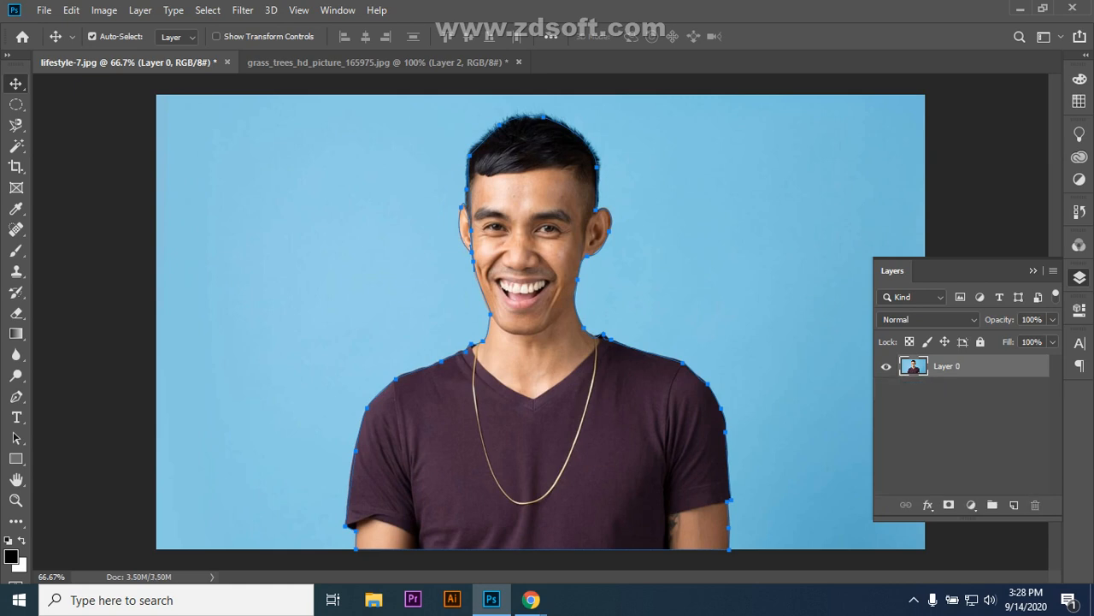
- Convert the path around the man into a selection and paste the selected figure from Layer 0 onto a new layer
{"action": "key", "text": "ctrl+Return"}
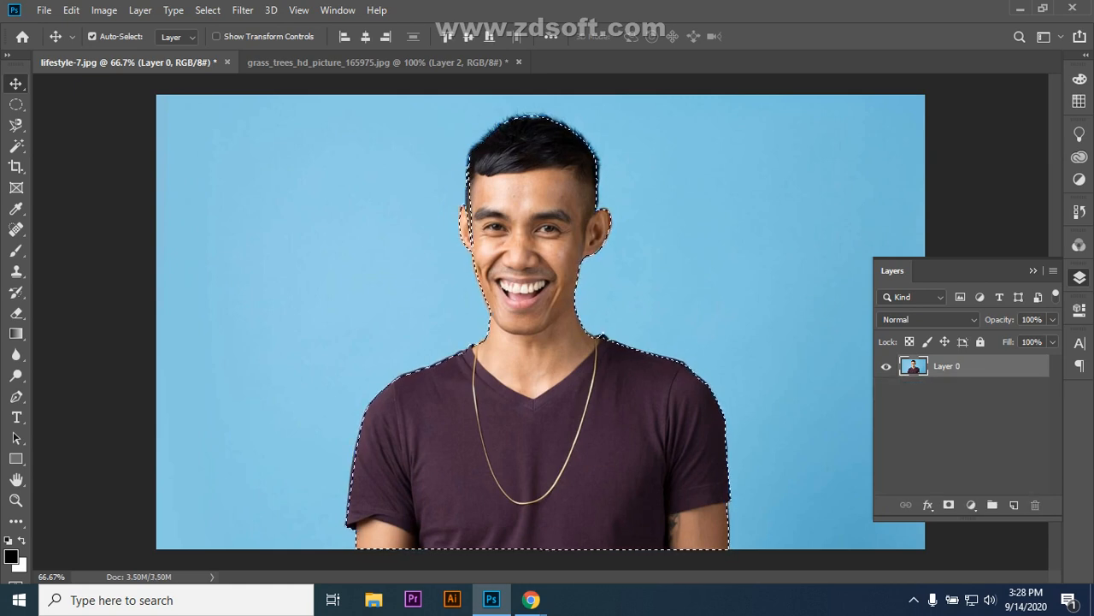
{"action": "left_click", "coordinate": [1014, 504]}
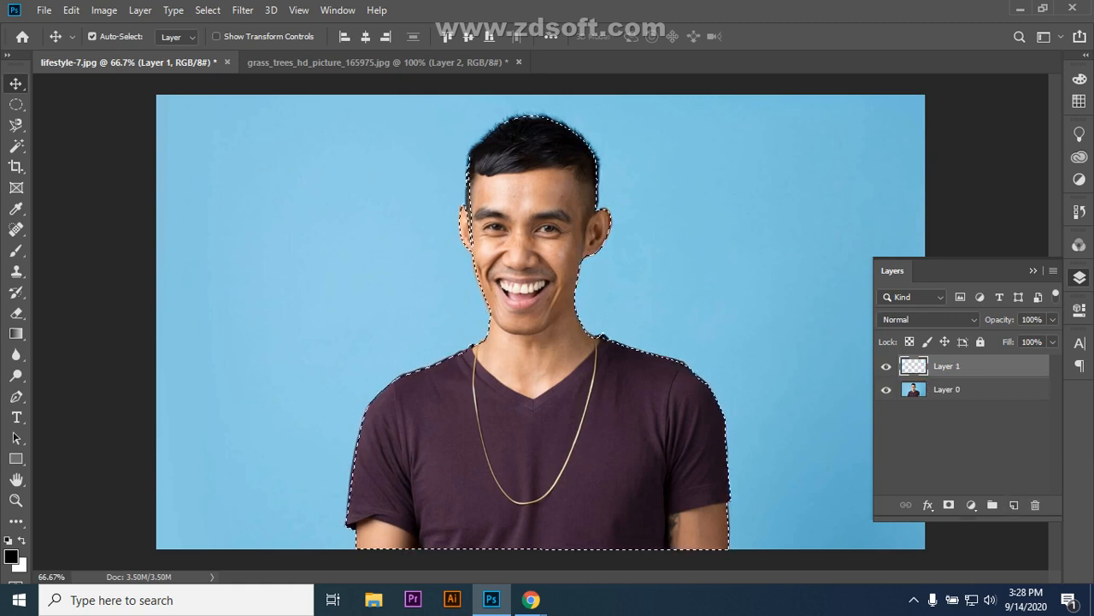
{"action": "left_click", "coordinate": [946, 389]}
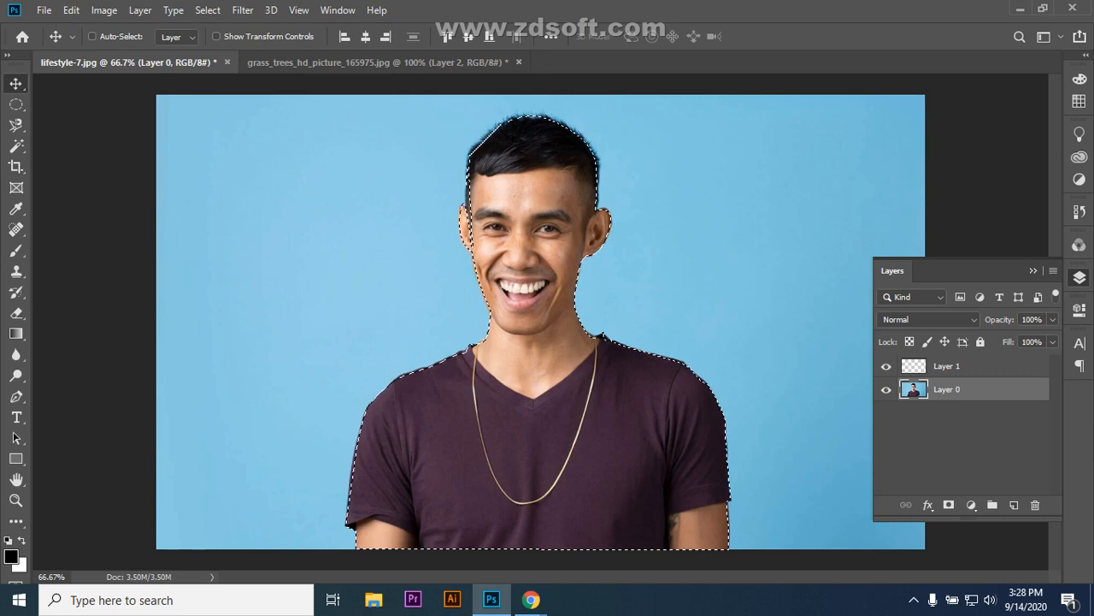
{"action": "left_click", "coordinate": [947, 366]}
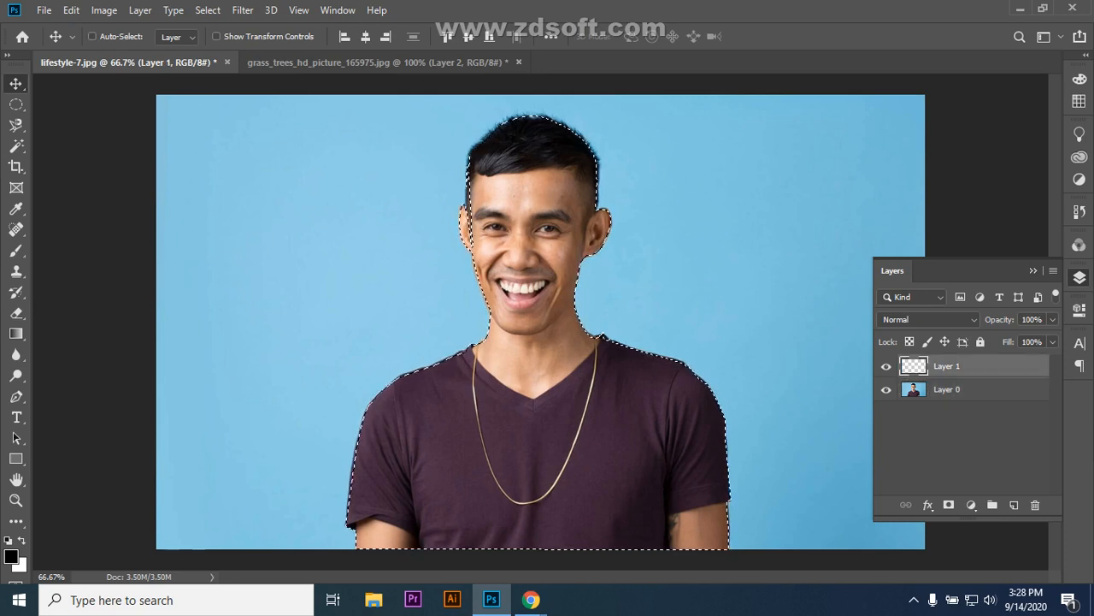
{"action": "key", "text": "ctrl+v"}
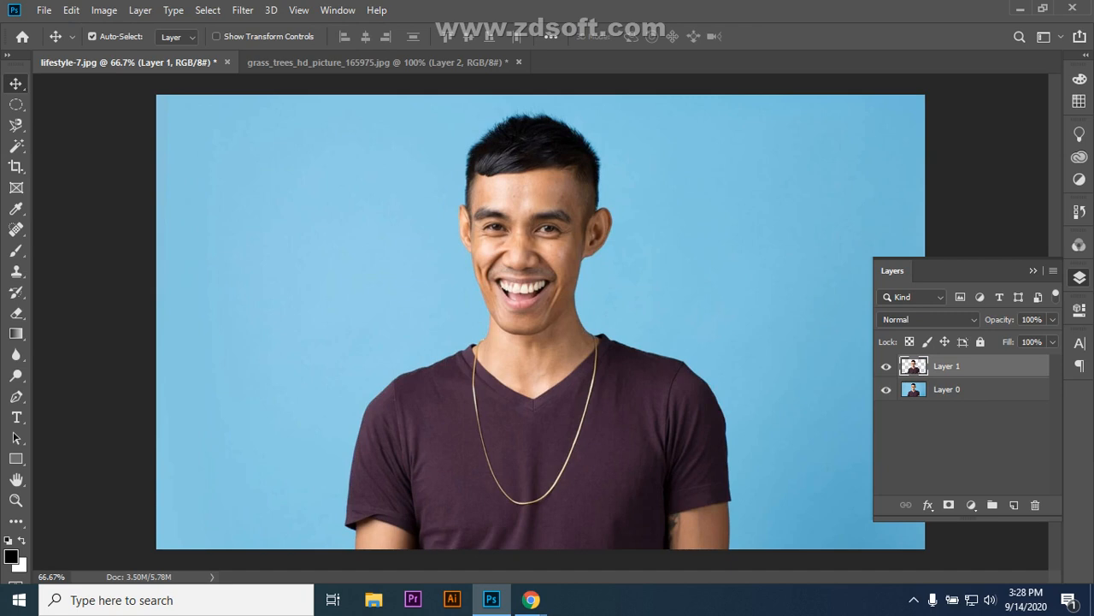
- Hide Layer 0 to inspect the cutout on transparency, and restore the background's visibility
{"action": "left_click", "coordinate": [886, 389]}
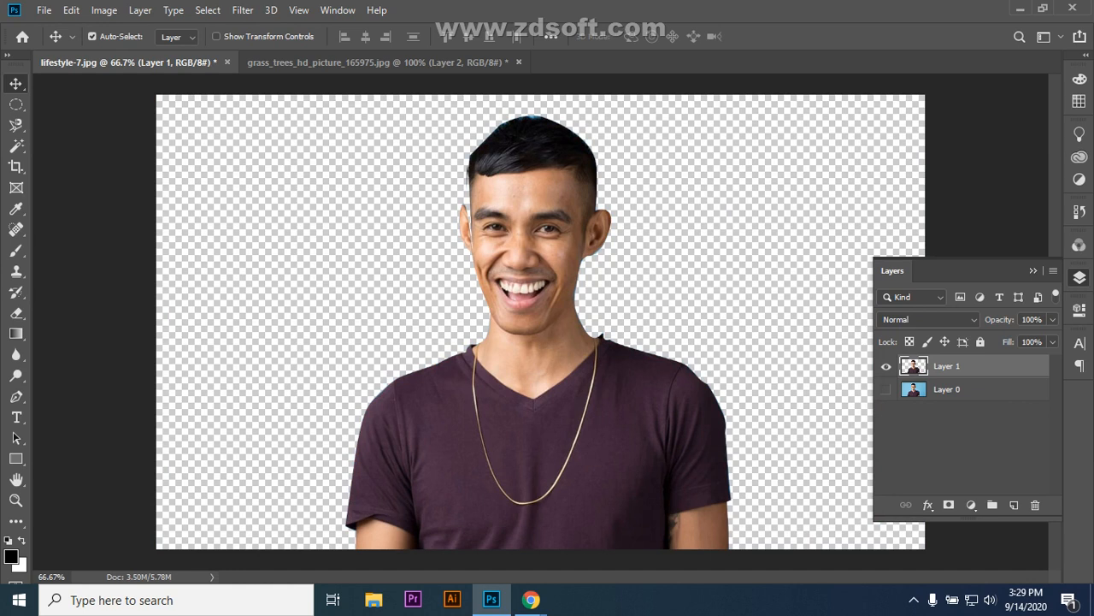
{"action": "key", "text": "ctrl+z"}
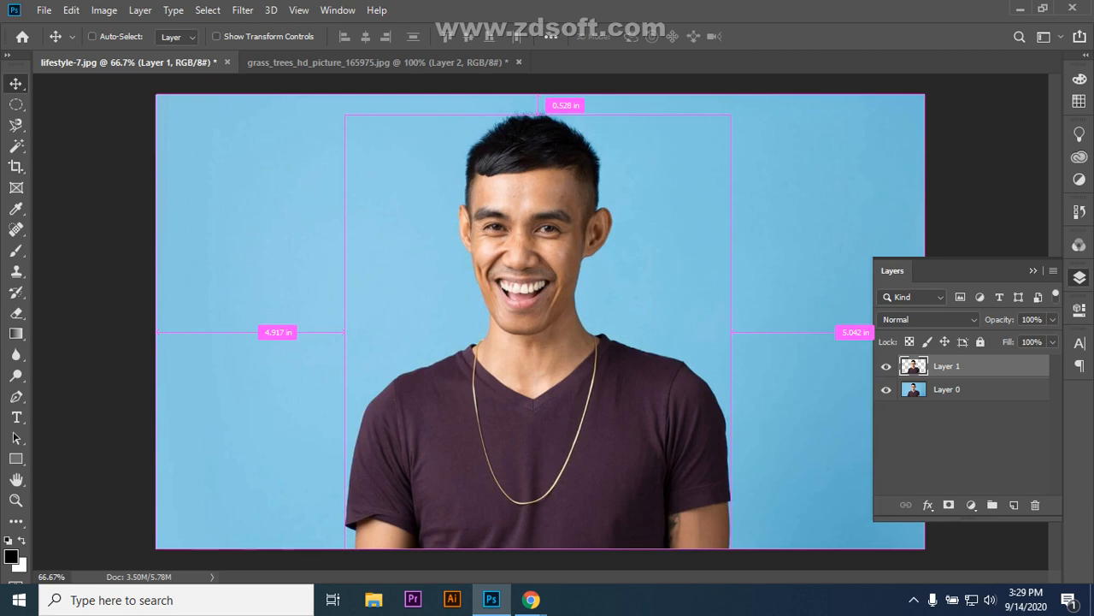
{"action": "key", "text": "ctrl+z"}
{"action": "key", "text": "ctrl+z"}
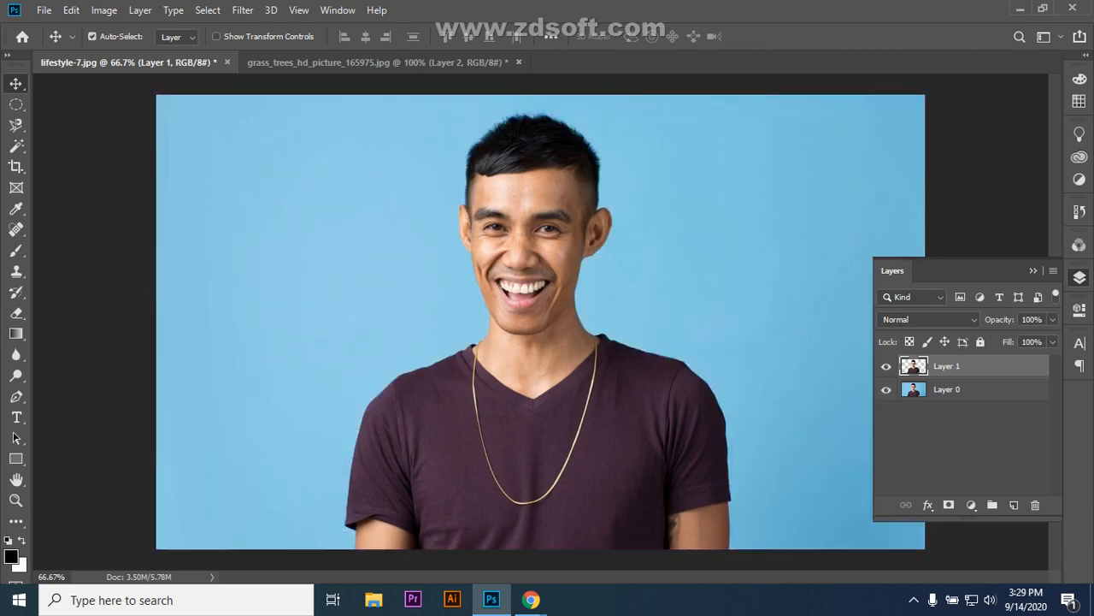
- Delete the cutout layer from the portrait document and make Layer 0 active
{"action": "left_click_drag", "start_coordinate": [946, 366], "coordinate": [1014, 504]}
{"action": "left_click_drag", "start_coordinate": [946, 366], "coordinate": [1035, 505]}
{"action": "left_click", "coordinate": [947, 389]}
- In the grass_trees_hd_picture_165975.jpg document, delete Layer 1 containing the second tree
{"action": "left_click", "coordinate": [377, 62]}
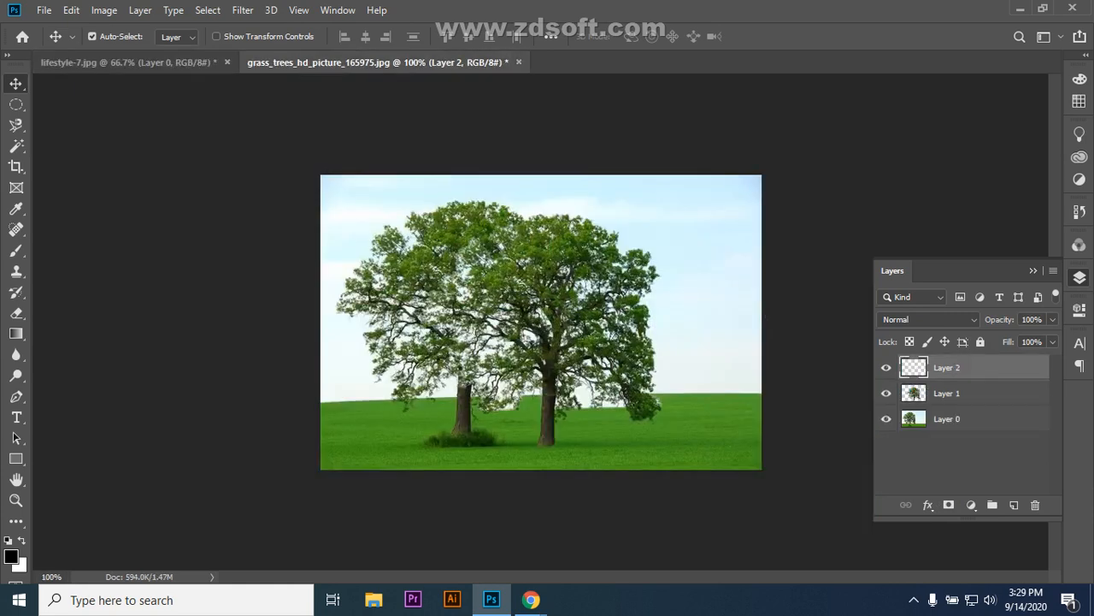
{"action": "left_click", "coordinate": [946, 392]}
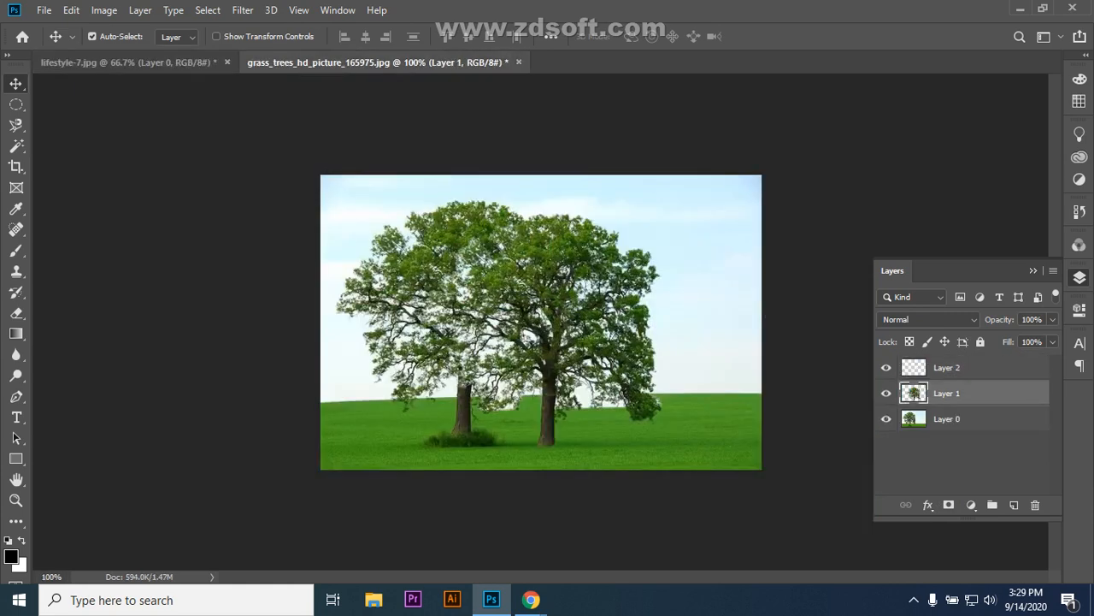
{"action": "key", "text": "Delete"}
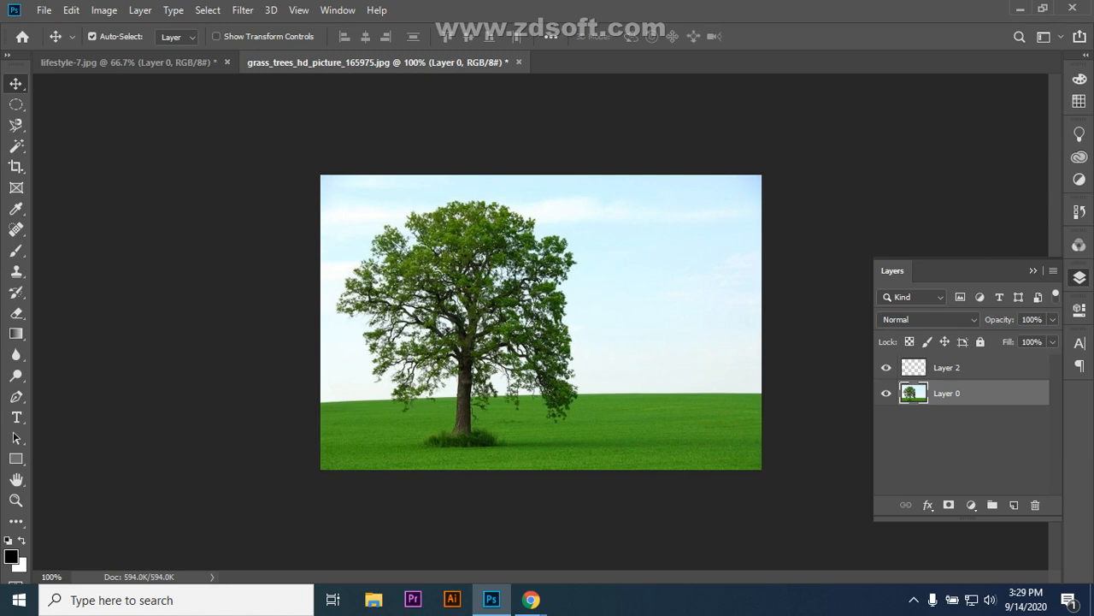
- Hide the empty Layer 2, keep Layer 0 visible, and duplicate Layer 0
{"action": "left_click", "coordinate": [885, 392]}
{"action": "left_click", "coordinate": [886, 367]}
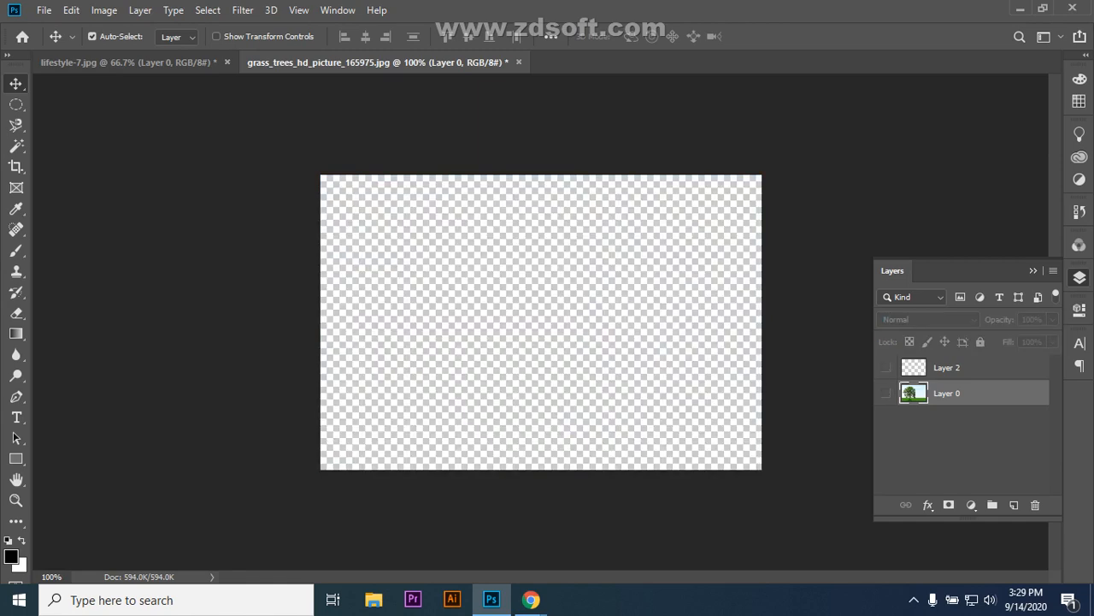
{"action": "left_click", "coordinate": [886, 393]}
{"action": "right_click", "coordinate": [953, 393]}
{"action": "left_click", "coordinate": [723, 139]}
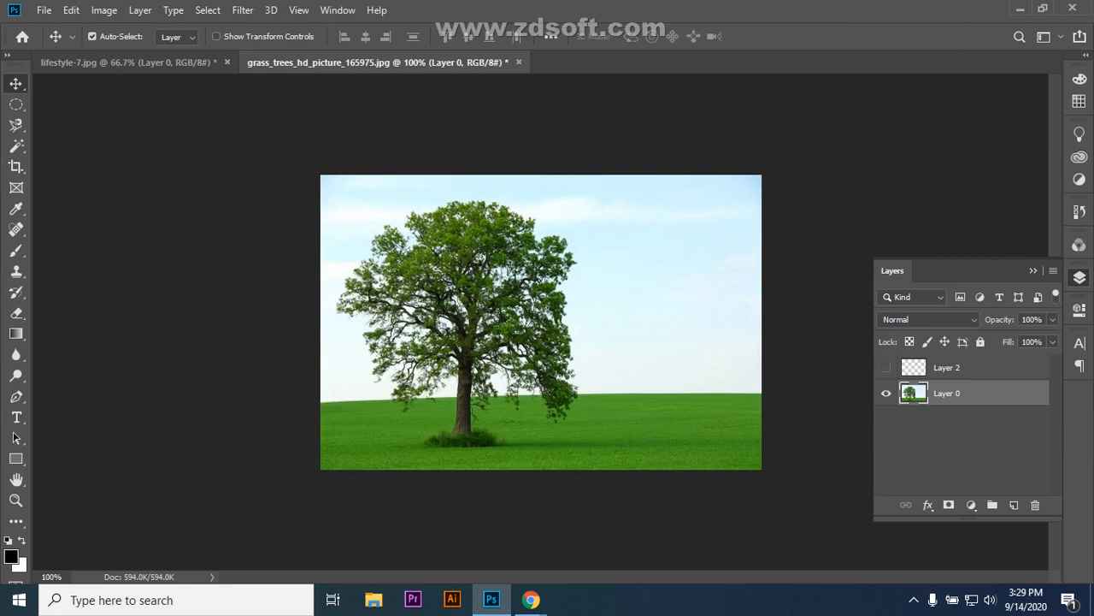
{"action": "key", "text": "ctrl+j"}
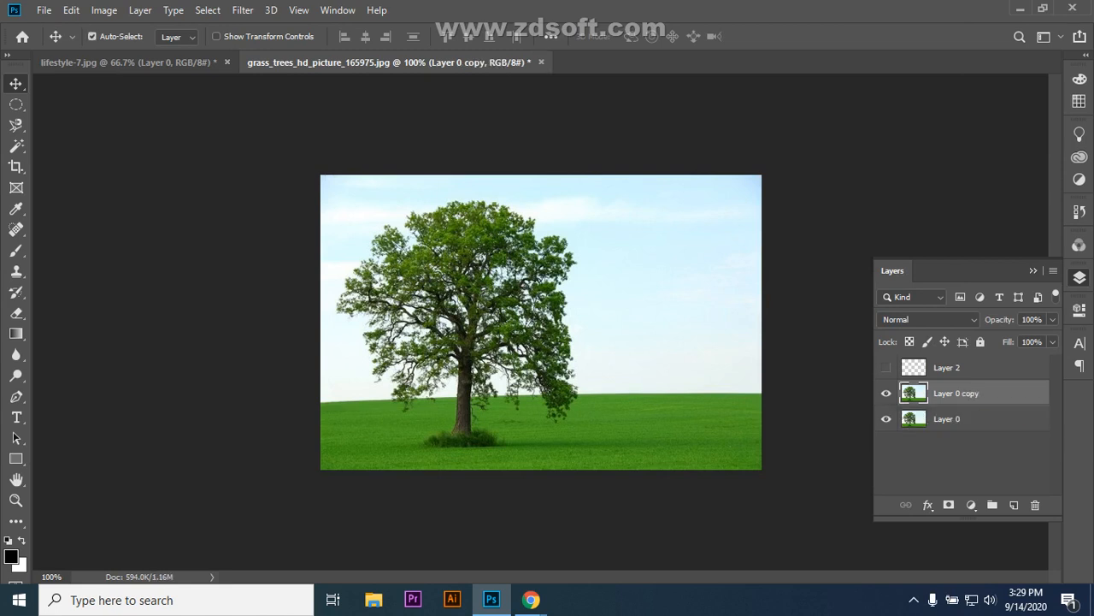
- Lock all attributes of the original Layer 0 and make Layer 0 copy the active layer
{"action": "left_click", "coordinate": [954, 418]}
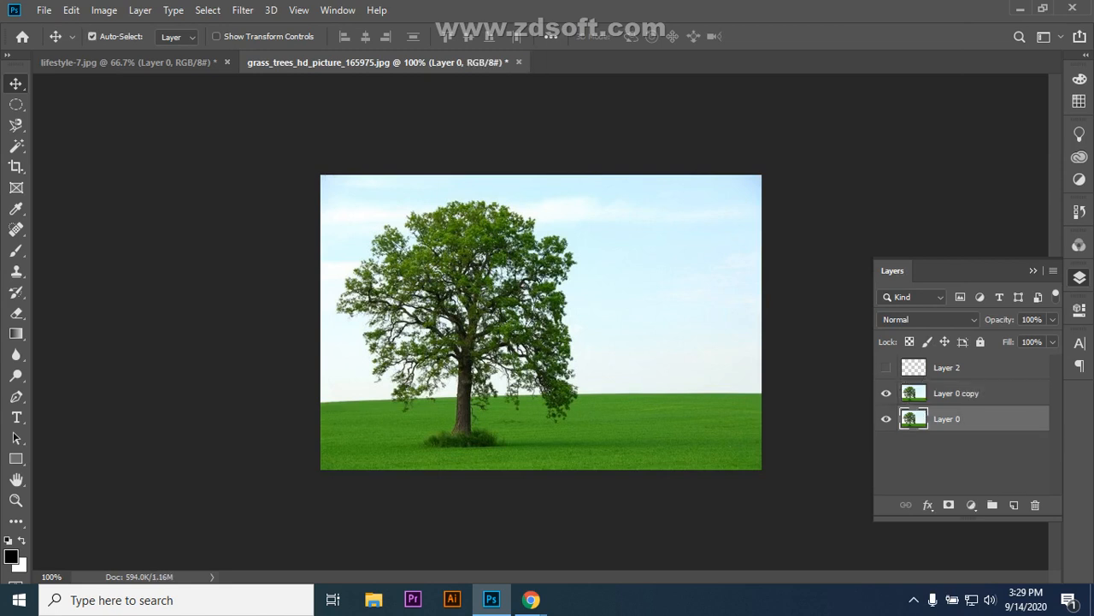
{"action": "left_click", "coordinate": [980, 341]}
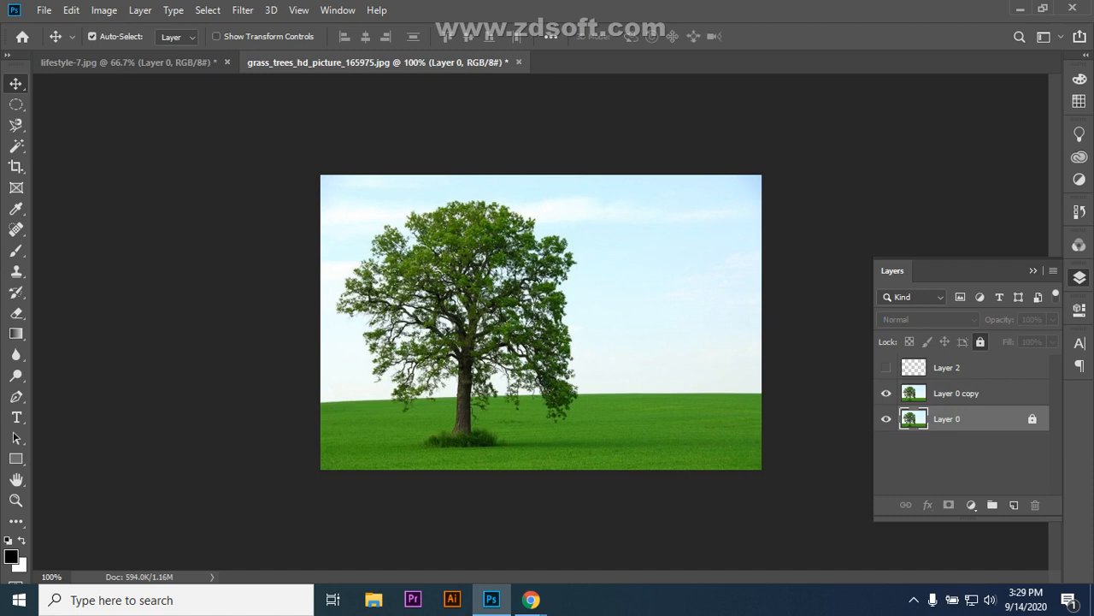
{"action": "left_click", "coordinate": [956, 393]}
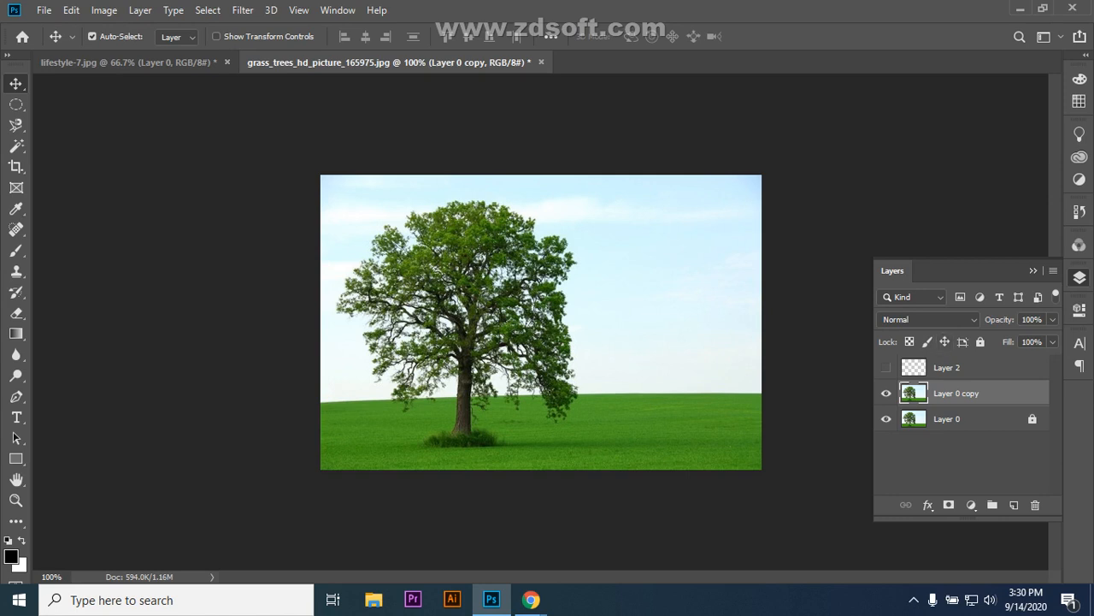
{"action": "left_click", "coordinate": [912, 297]}
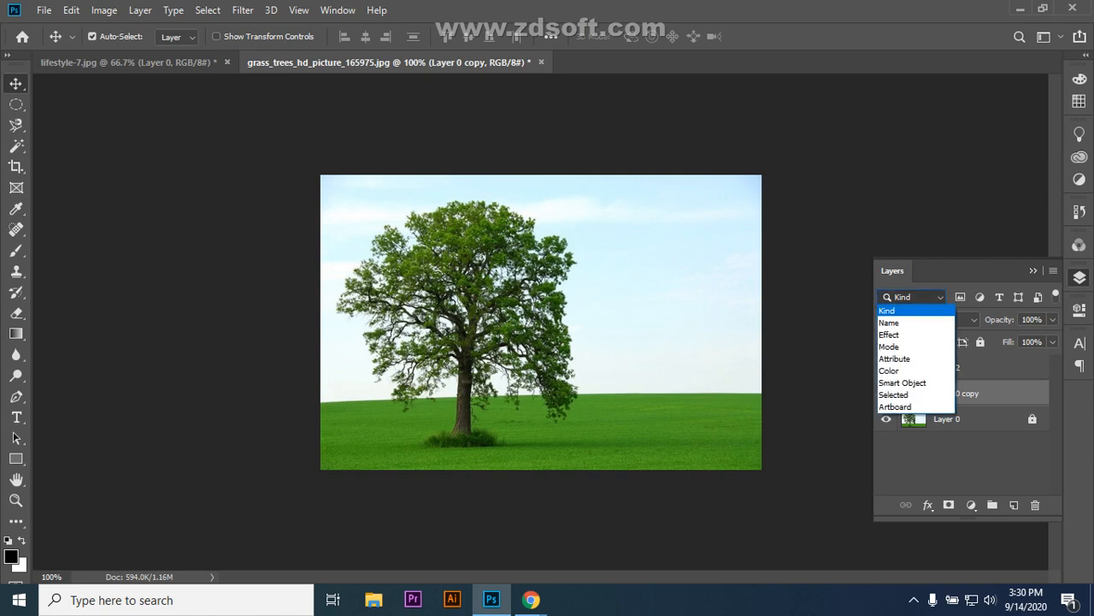
{"action": "left_click", "coordinate": [913, 296]}
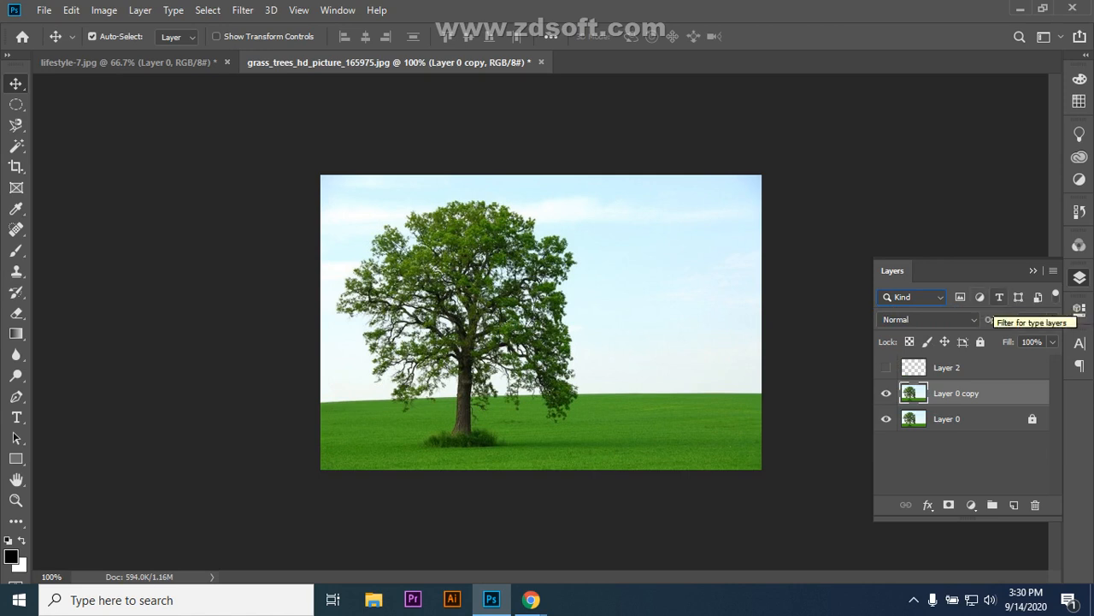
{"action": "left_click", "coordinate": [208, 10]}
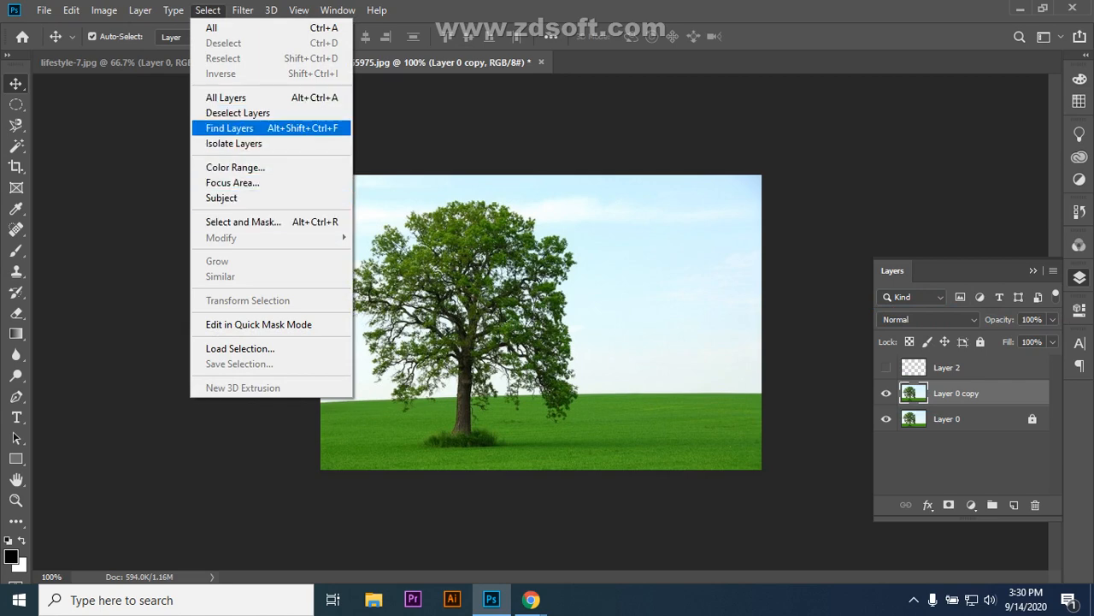
{"action": "mouse_move", "coordinate": [243, 10]}
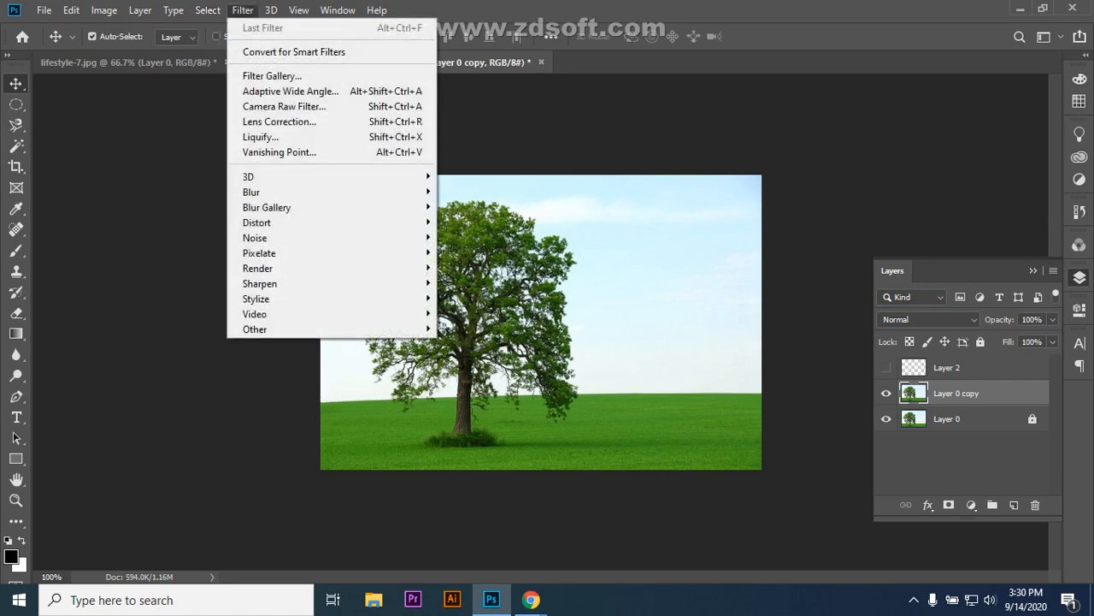
{"action": "mouse_move", "coordinate": [104, 11]}
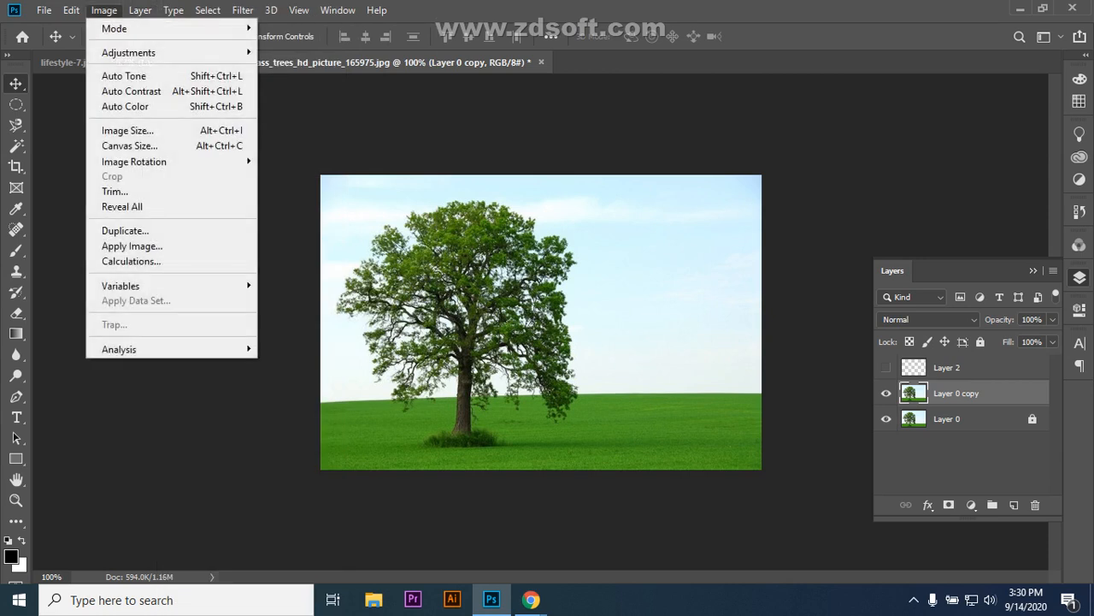
{"action": "key", "text": "Escape"}
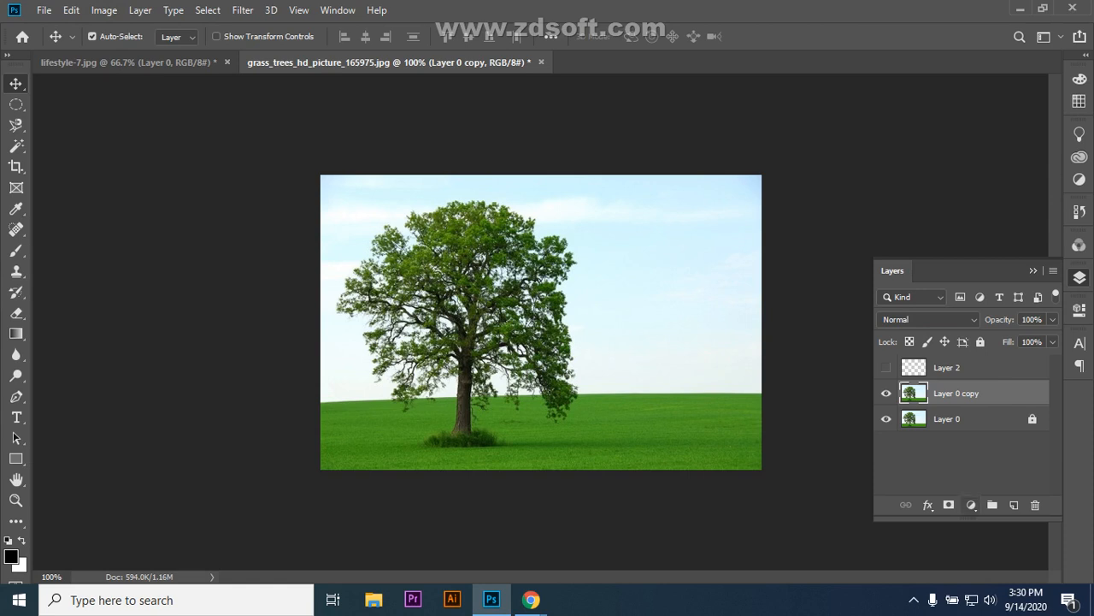
{"action": "left_click", "coordinate": [971, 505]}
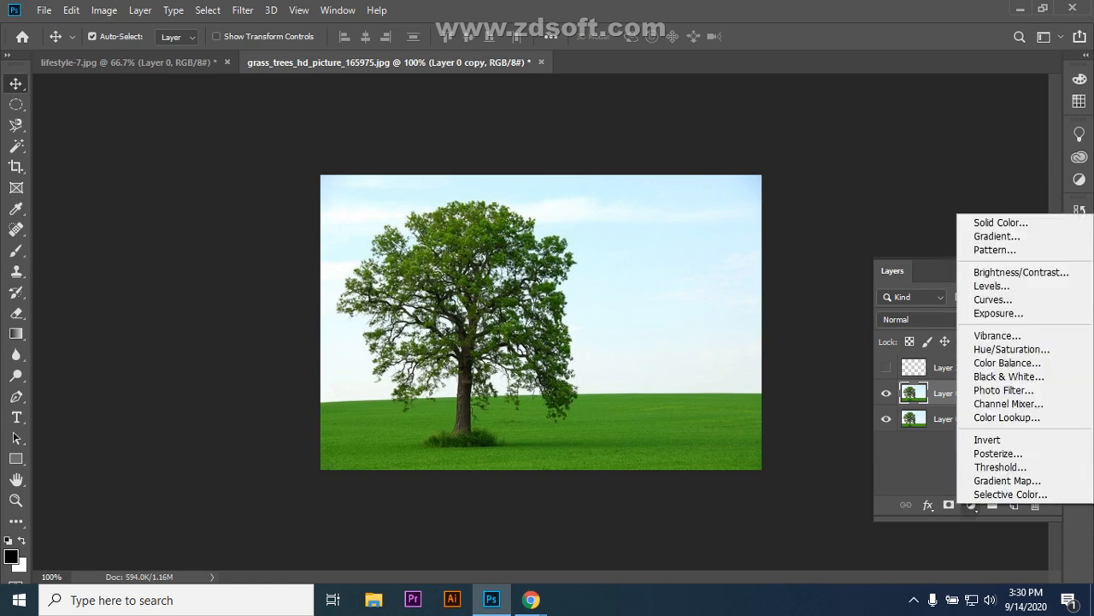
{"action": "left_click", "coordinate": [971, 508]}
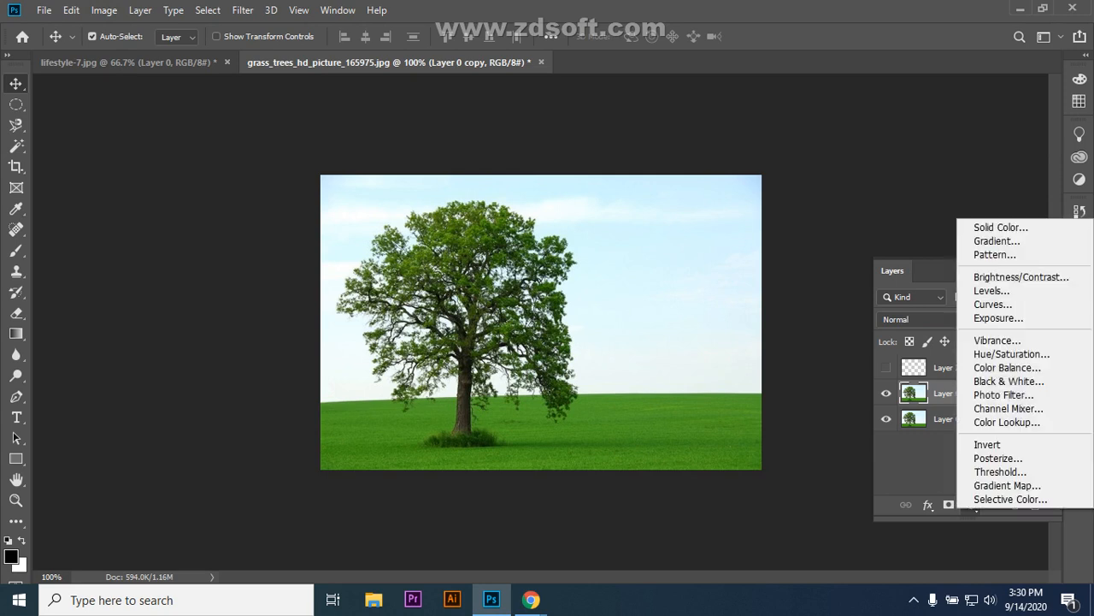
{"action": "key", "text": "Escape"}
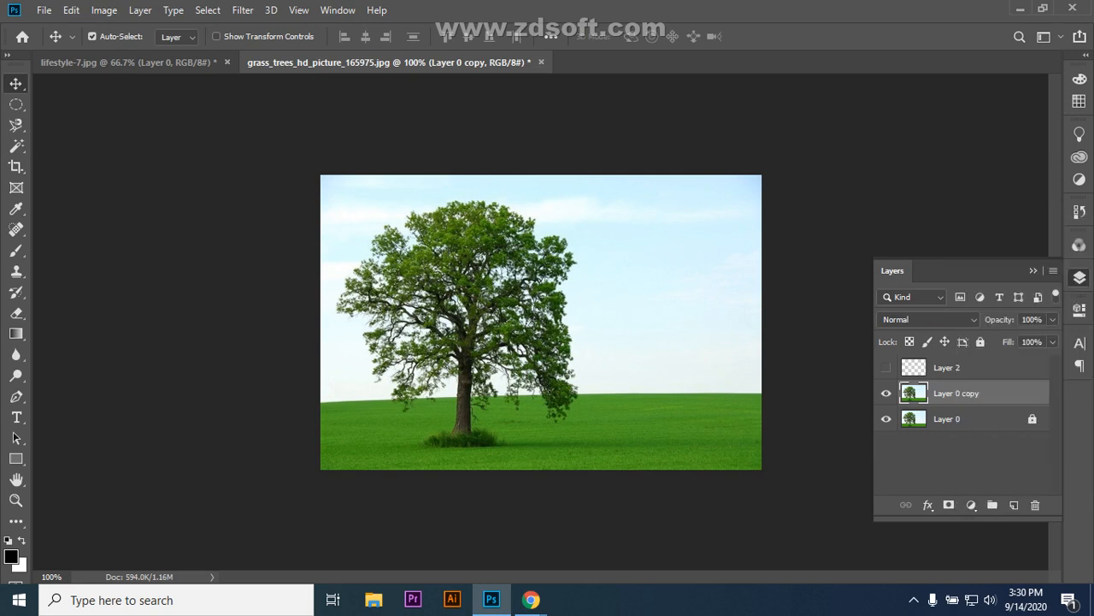
- Show the image's channels and isolate the Blue channel of Layer 0 copy
{"action": "left_click", "coordinate": [929, 319]}
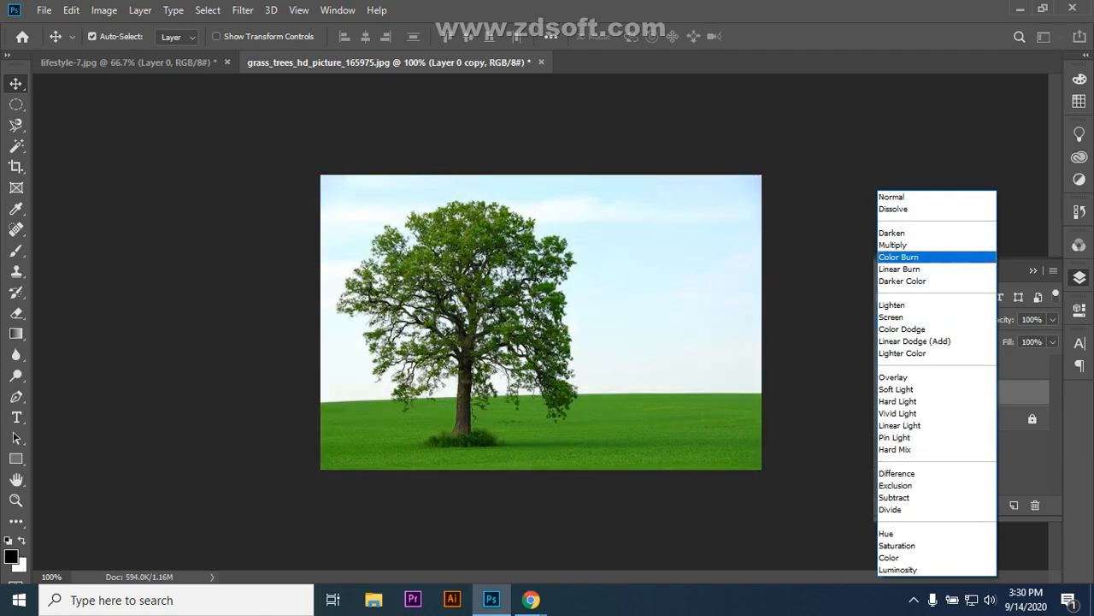
{"action": "key", "text": "Escape"}
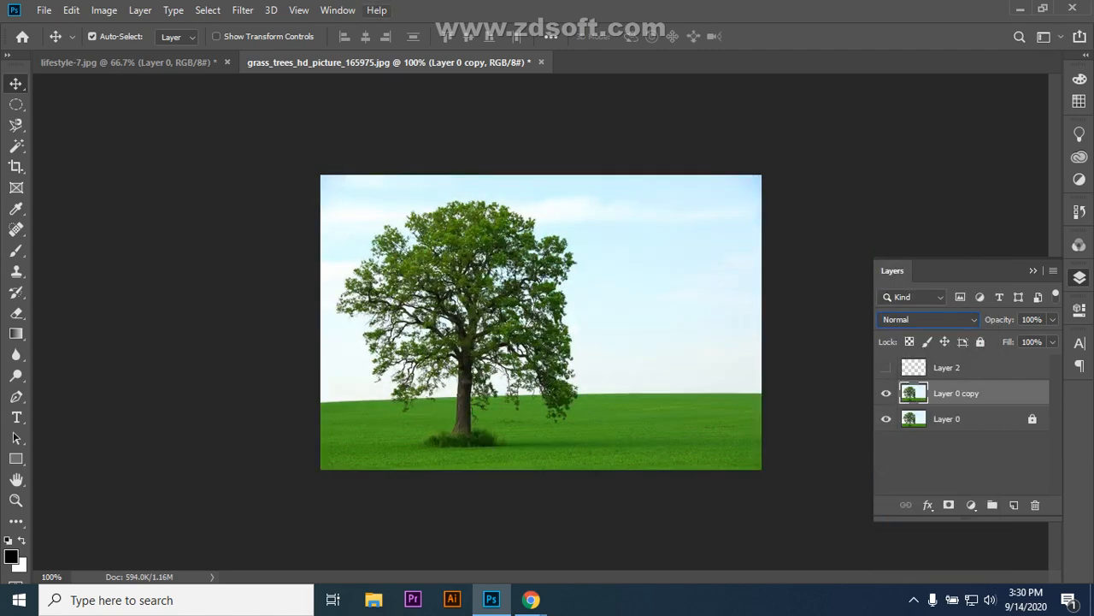
{"action": "left_click", "coordinate": [337, 10]}
{"action": "left_click", "coordinate": [398, 178]}
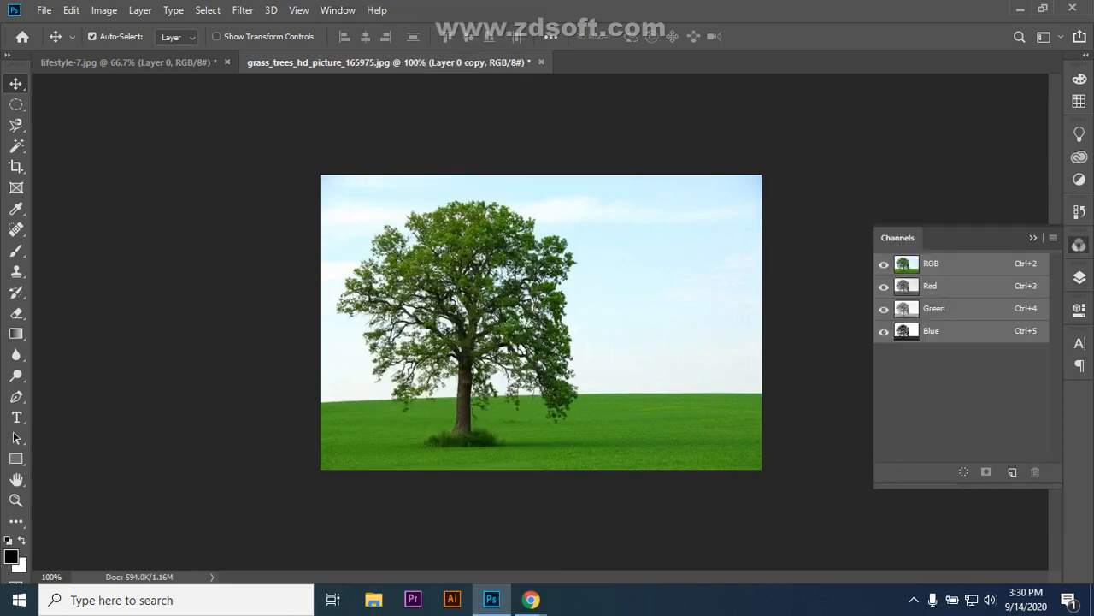
{"action": "left_click", "coordinate": [1079, 277]}
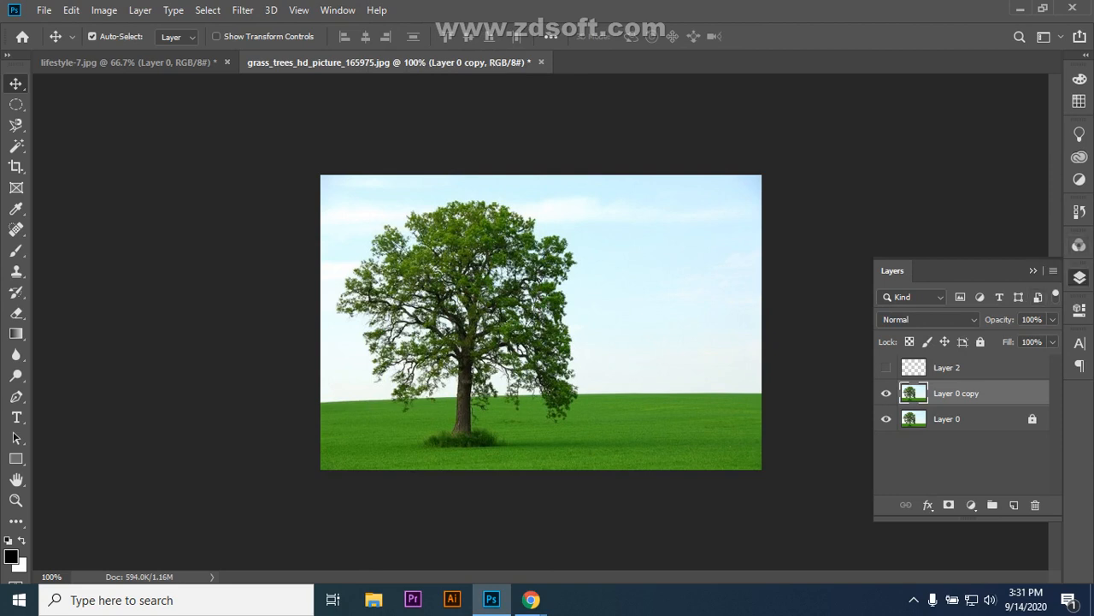
{"action": "left_click", "coordinate": [1079, 244]}
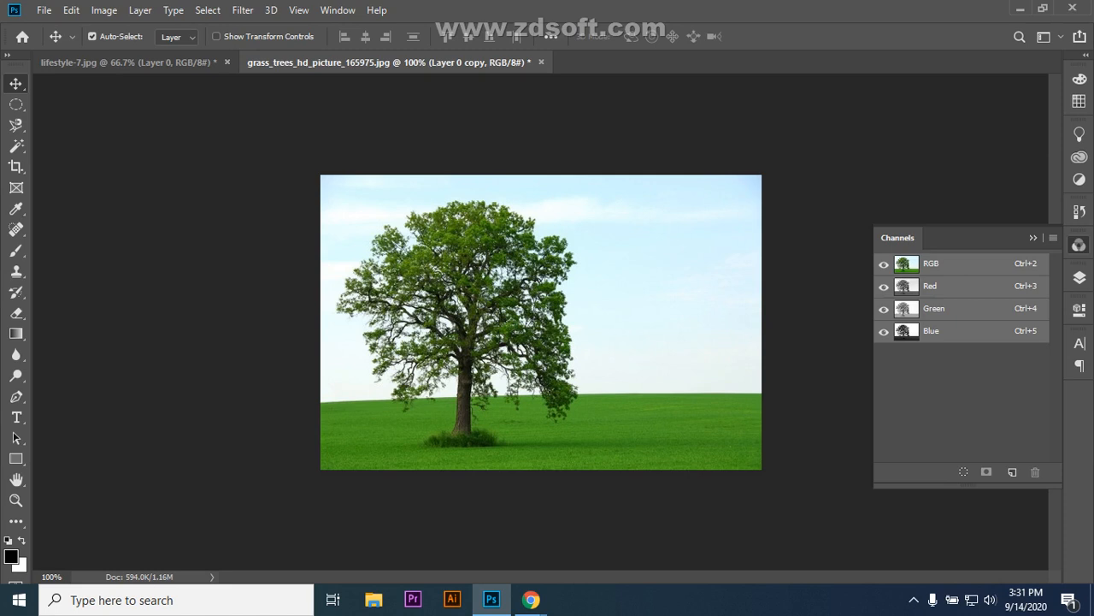
{"action": "key", "text": "ctrl+5"}
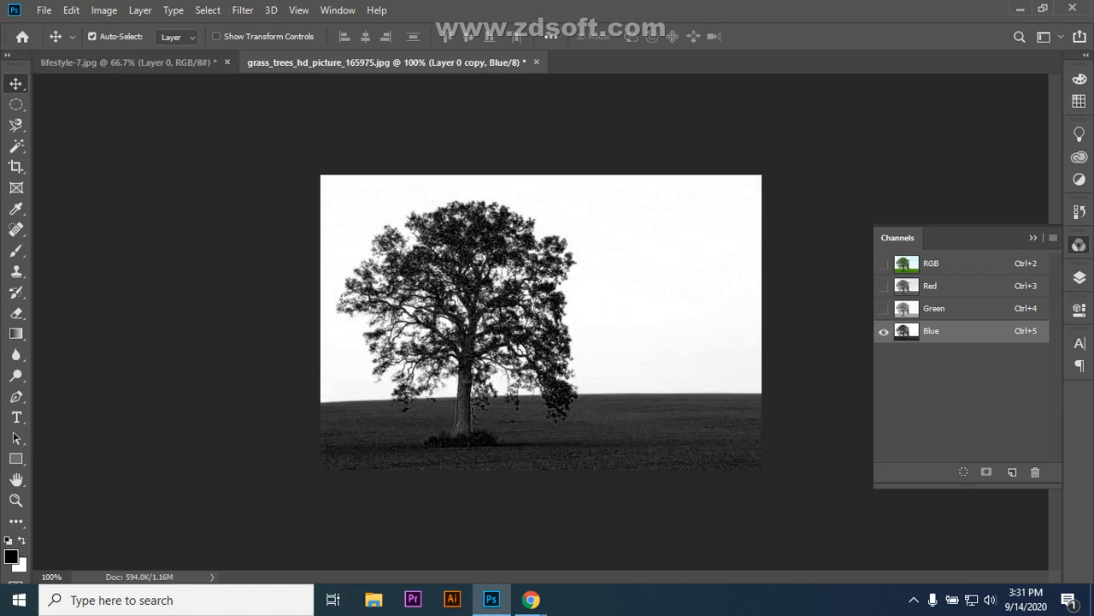
- Apply a Levels adjustment to the Blue channel with input levels of 93, 1.68 and 255
{"action": "left_click", "coordinate": [104, 10]}
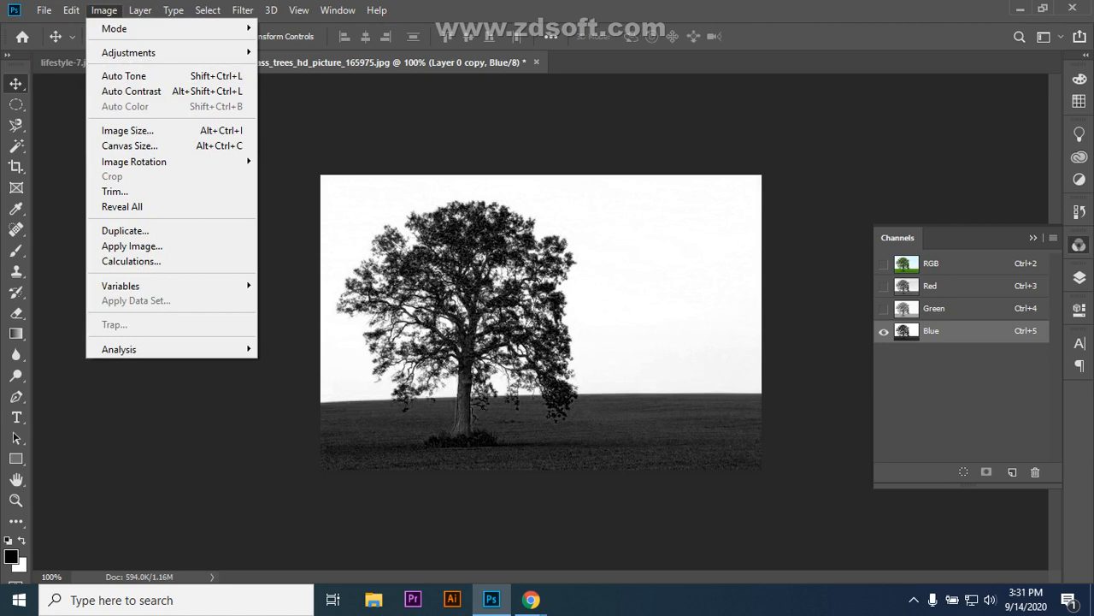
{"action": "mouse_move", "coordinate": [128, 52]}
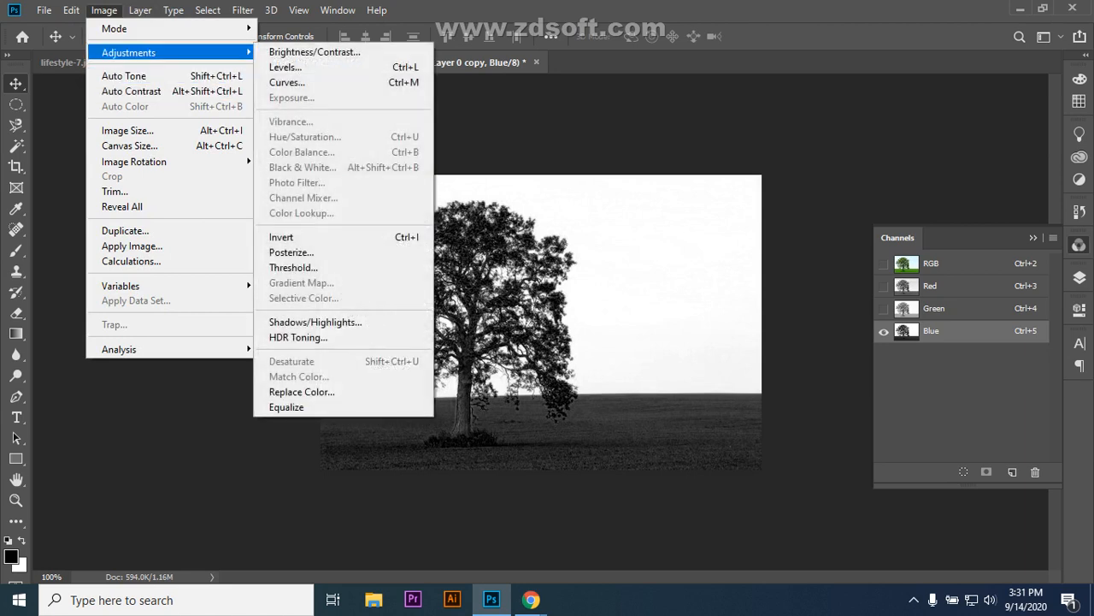
{"action": "left_click", "coordinate": [285, 67]}
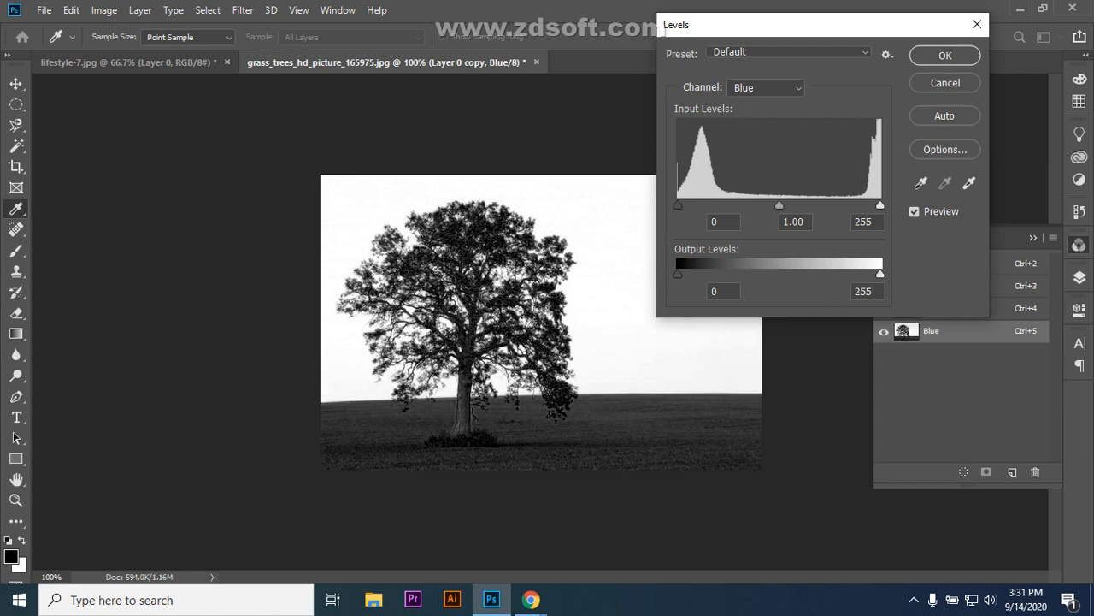
{"action": "left_click_drag", "start_coordinate": [677, 205], "coordinate": [748, 205]}
{"action": "key", "text": "Down"}
{"action": "key", "text": "Down"}
{"action": "key", "text": "Down"}
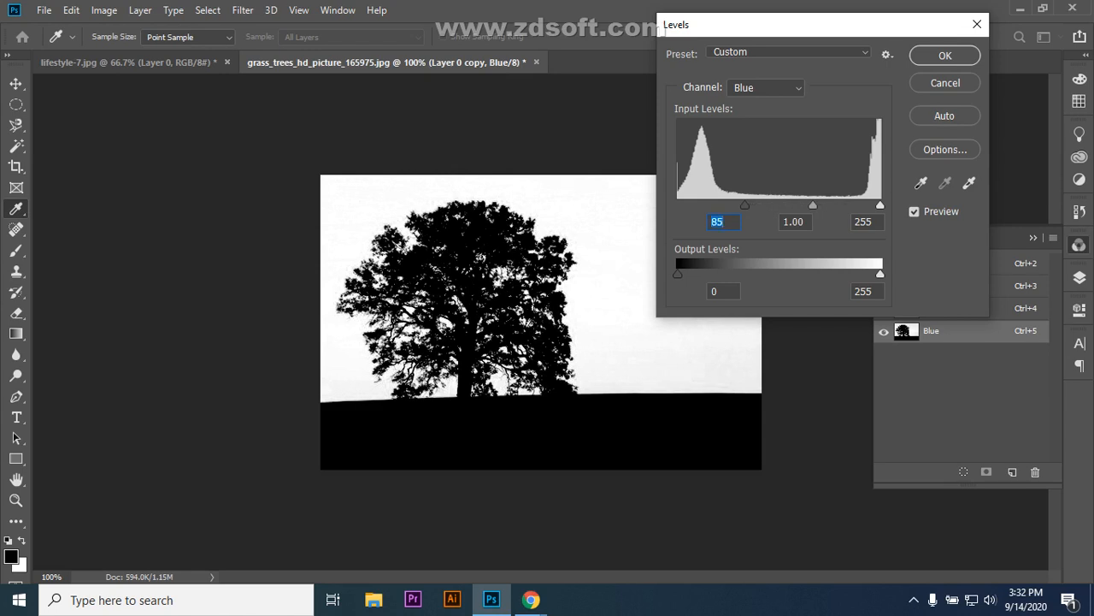
{"action": "key", "text": "Up"}
{"action": "key", "text": "Up"}
{"action": "key", "text": "Up"}
{"action": "key", "text": "Up"}
{"action": "key", "text": "Up"}
{"action": "key", "text": "Up"}
{"action": "key", "text": "Up"}
{"action": "key", "text": "Up"}
{"action": "key", "text": "Up"}
{"action": "key", "text": "Up"}
{"action": "key", "text": "Up"}
{"action": "key", "text": "Up"}
{"action": "key", "text": "Up"}
{"action": "key", "text": "Up"}
{"action": "key", "text": "Up"}
{"action": "key", "text": "Up"}
{"action": "key", "text": "Up"}
{"action": "key", "text": "Up"}
{"action": "key", "text": "Up"}
{"action": "key", "text": "Up"}
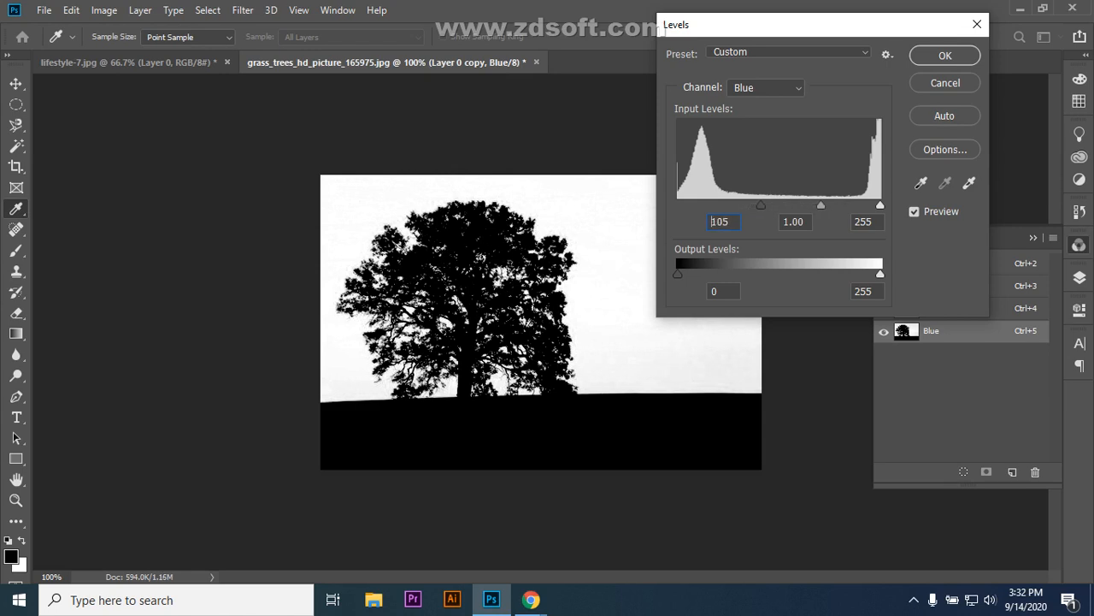
{"action": "left_click_drag", "start_coordinate": [810, 205], "coordinate": [752, 205]}
{"action": "double_click", "coordinate": [784, 222]}
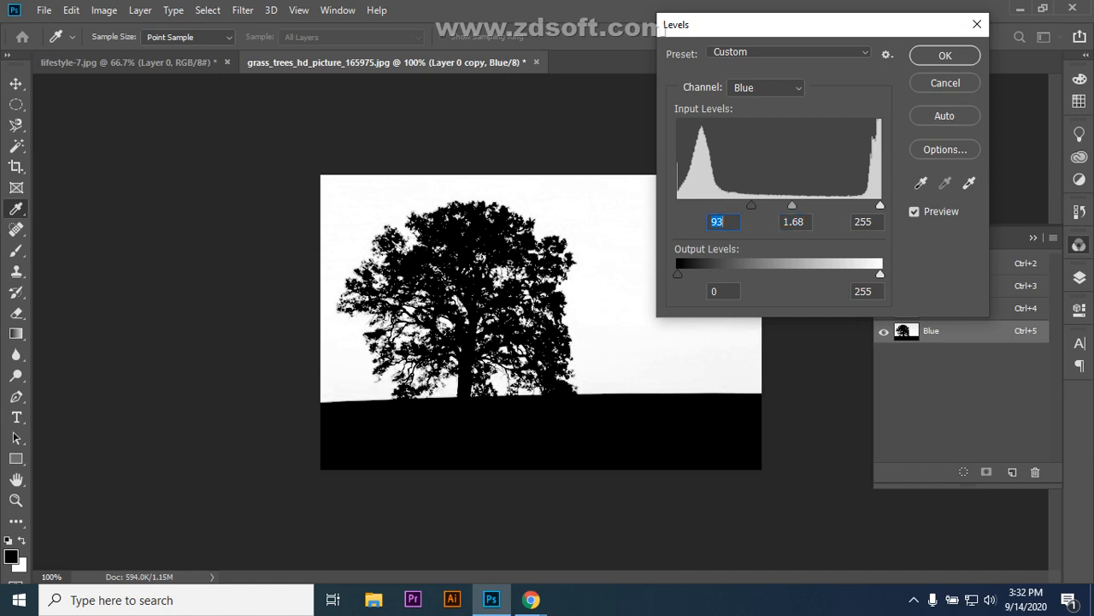
{"action": "left_click", "coordinate": [945, 56]}
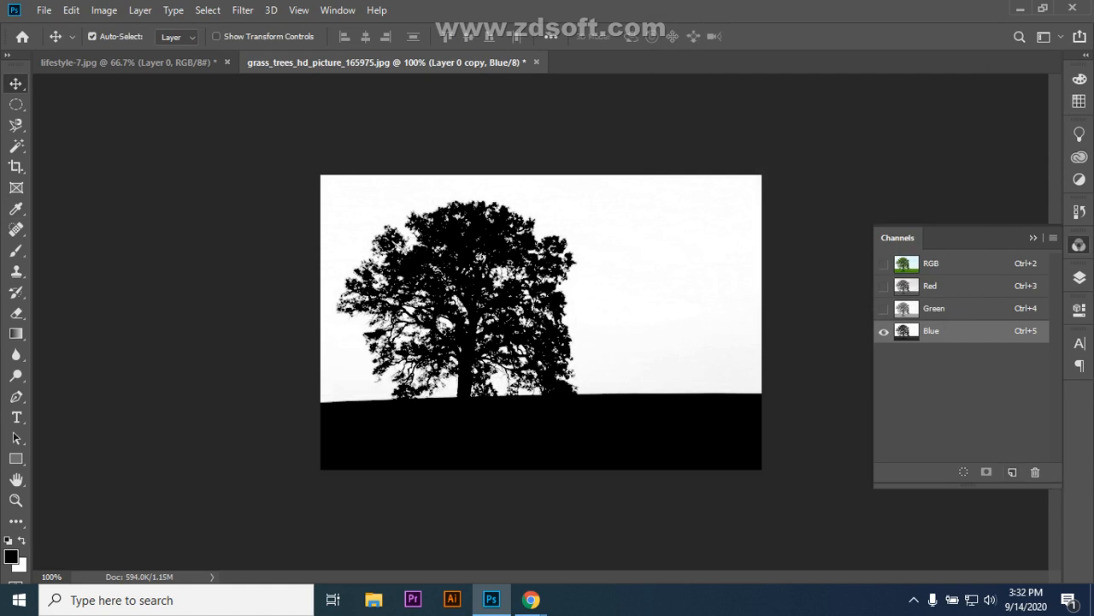
- Duplicate the Blue channel as Blue copy and make the copy the only active, visible channel
{"action": "right_click", "coordinate": [945, 332]}
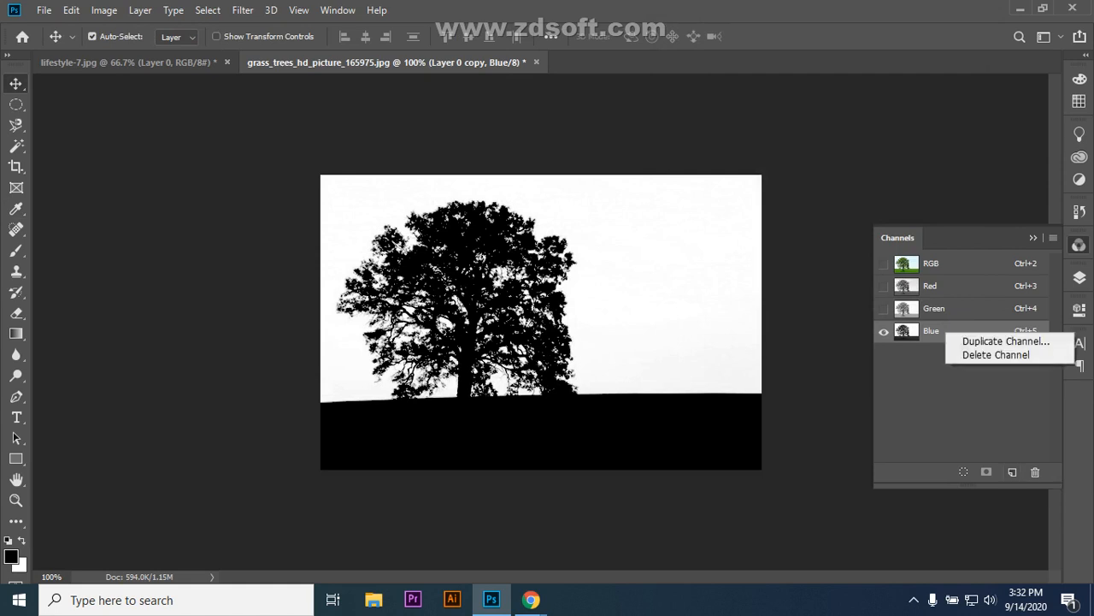
{"action": "left_click", "coordinate": [1006, 341]}
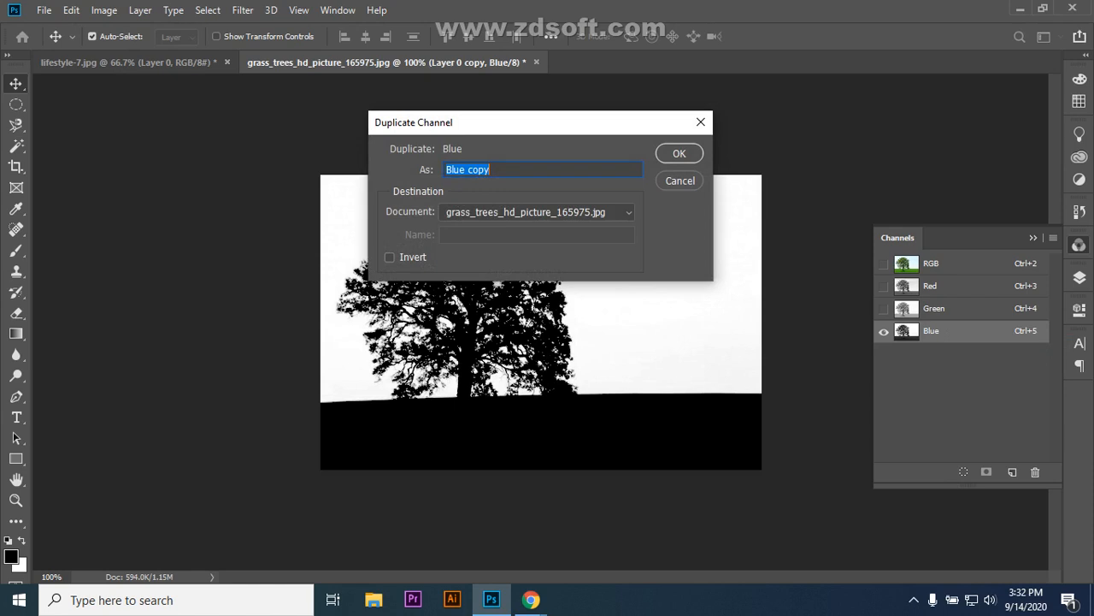
{"action": "key", "text": "Return"}
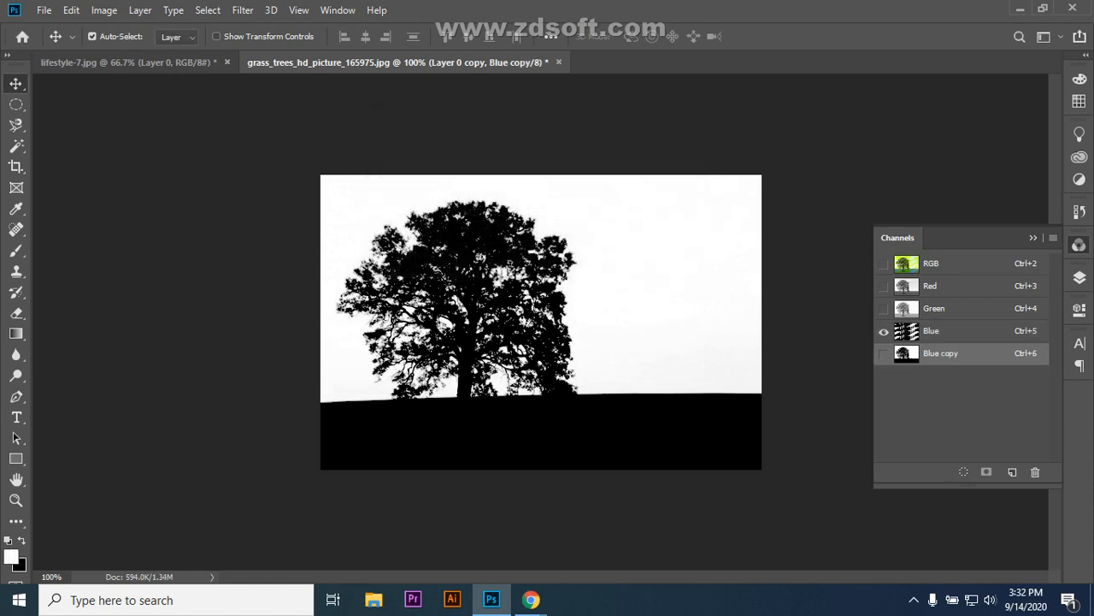
{"action": "left_click", "coordinate": [971, 331]}
{"action": "left_click", "coordinate": [972, 353]}
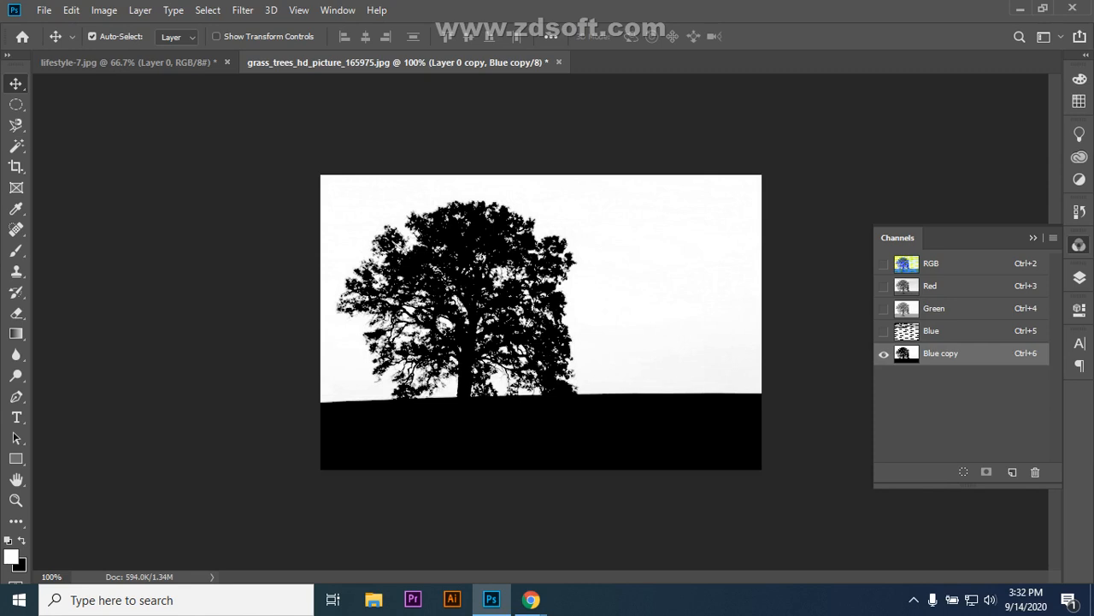
{"action": "left_click", "coordinate": [971, 330]}
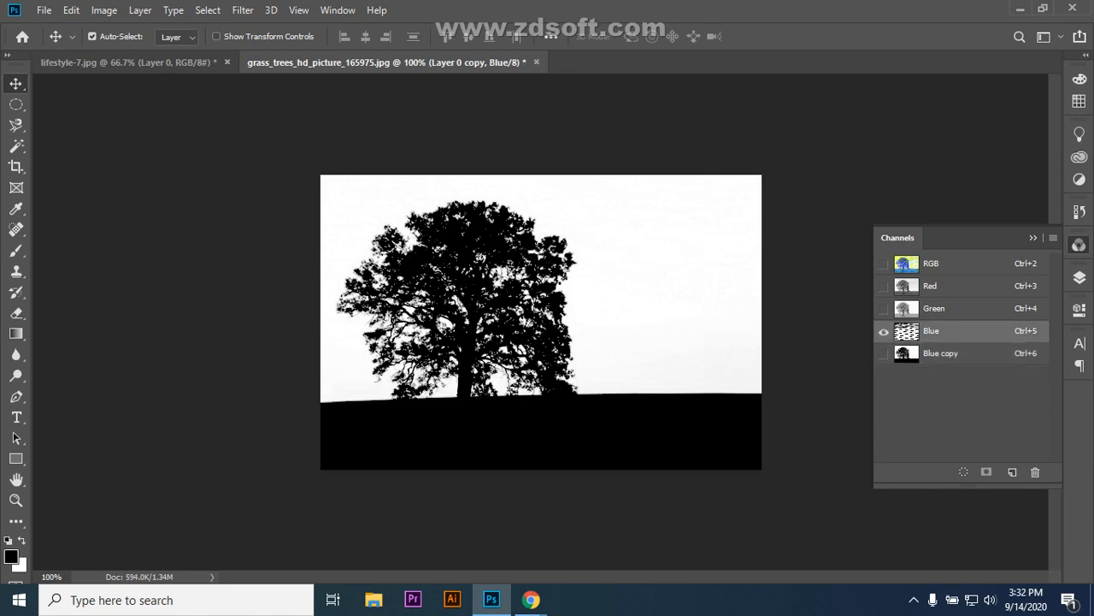
{"action": "left_click", "coordinate": [972, 353]}
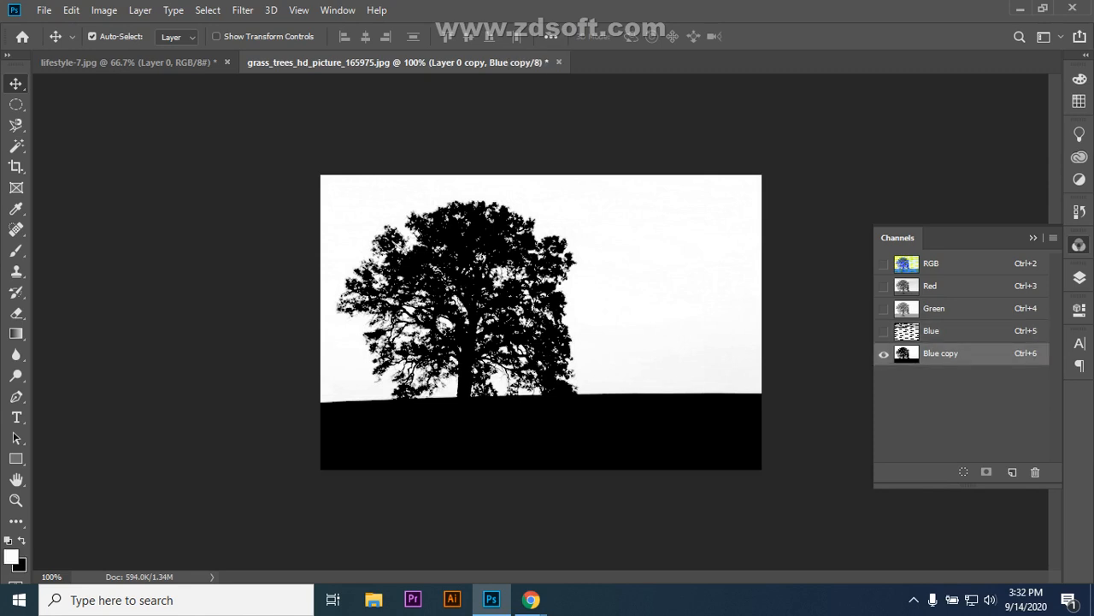
- Load the Blue copy channel as a selection and turn it into a layer mask on Layer 0 copy
{"action": "key", "text": "ctrl"}
{"action": "left_click", "coordinate": [906, 353], "text": "ctrl"}
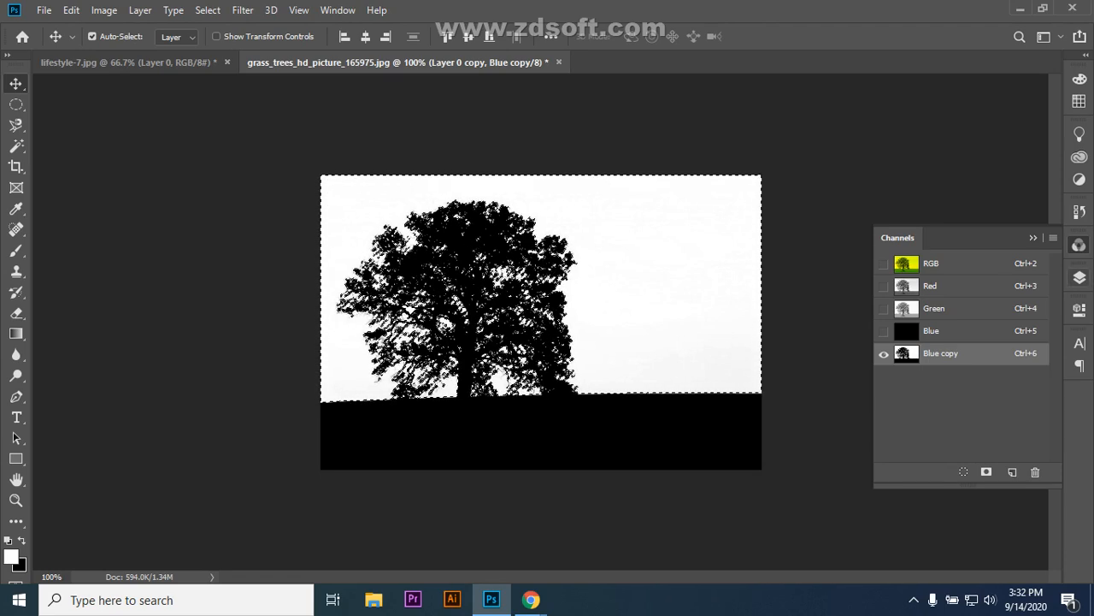
{"action": "left_click", "coordinate": [1079, 277]}
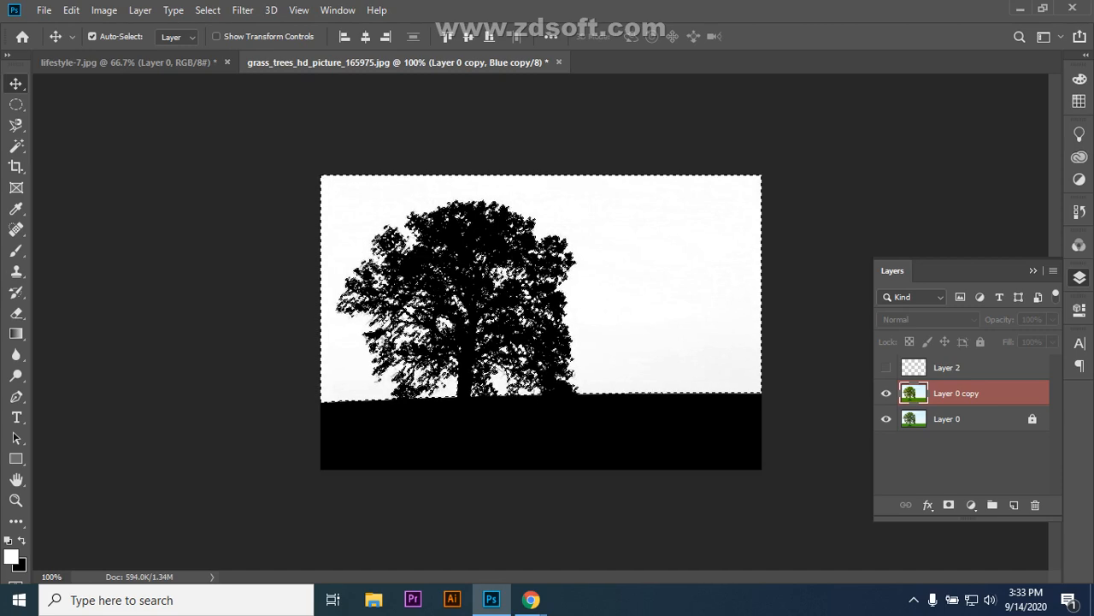
{"action": "right_click", "coordinate": [966, 393]}
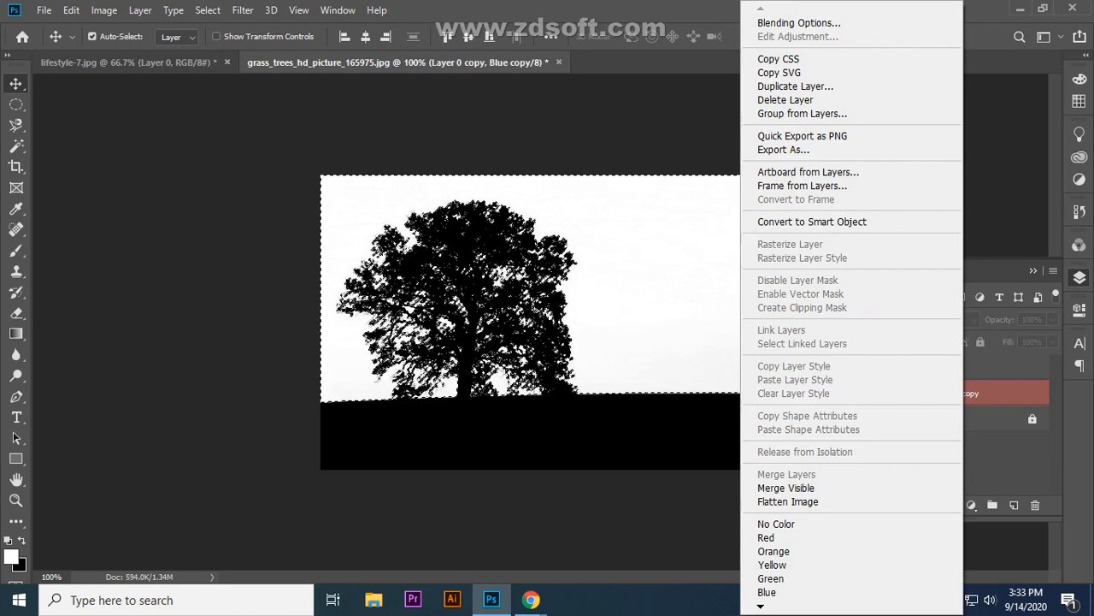
{"action": "key", "text": "Escape"}
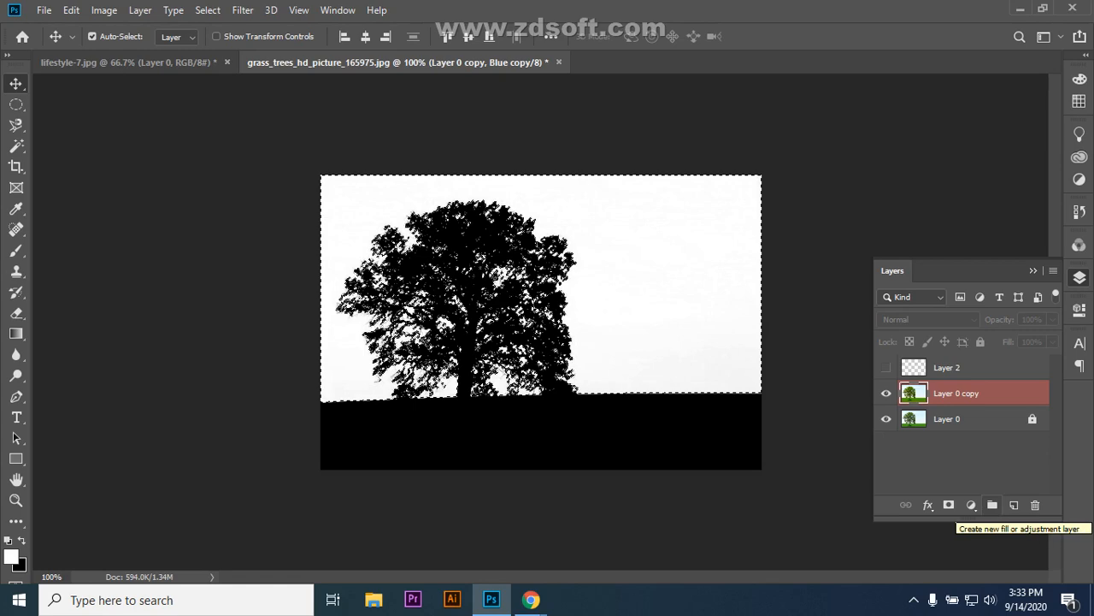
{"action": "left_click", "coordinate": [948, 506]}
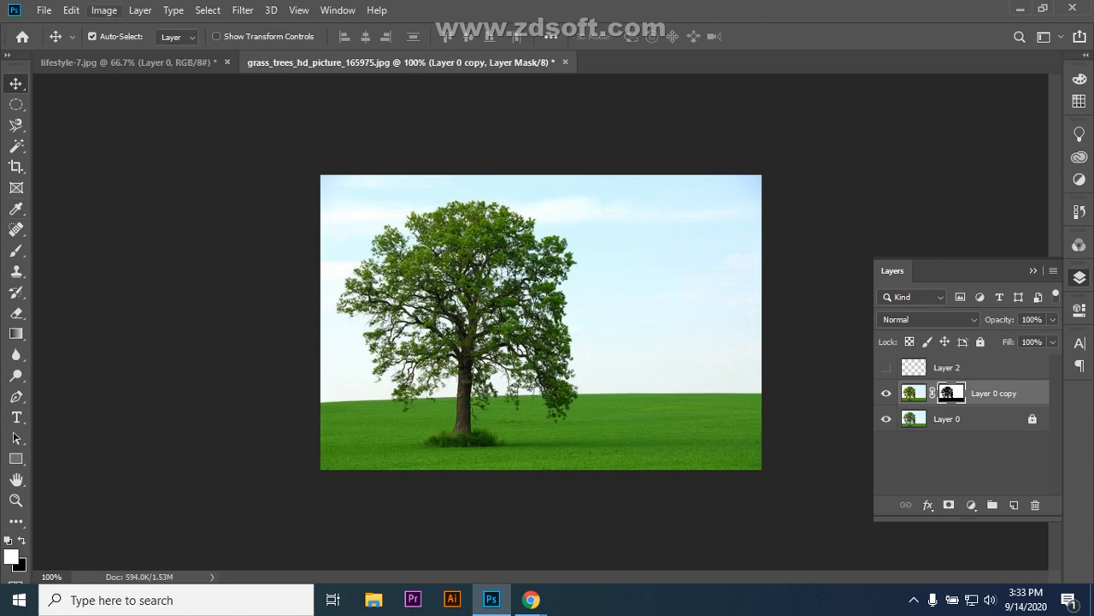
- Copy the masked Layer 0 copy, show Layer 2, and paste the copied layer above it
{"action": "left_click", "coordinate": [208, 10]}
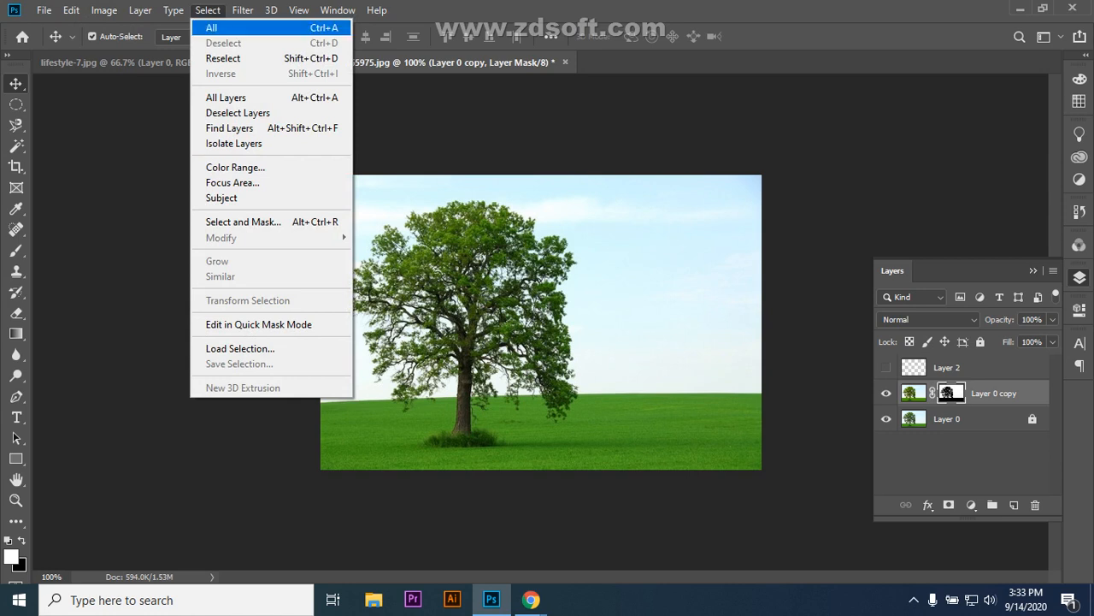
{"action": "key", "text": "Escape"}
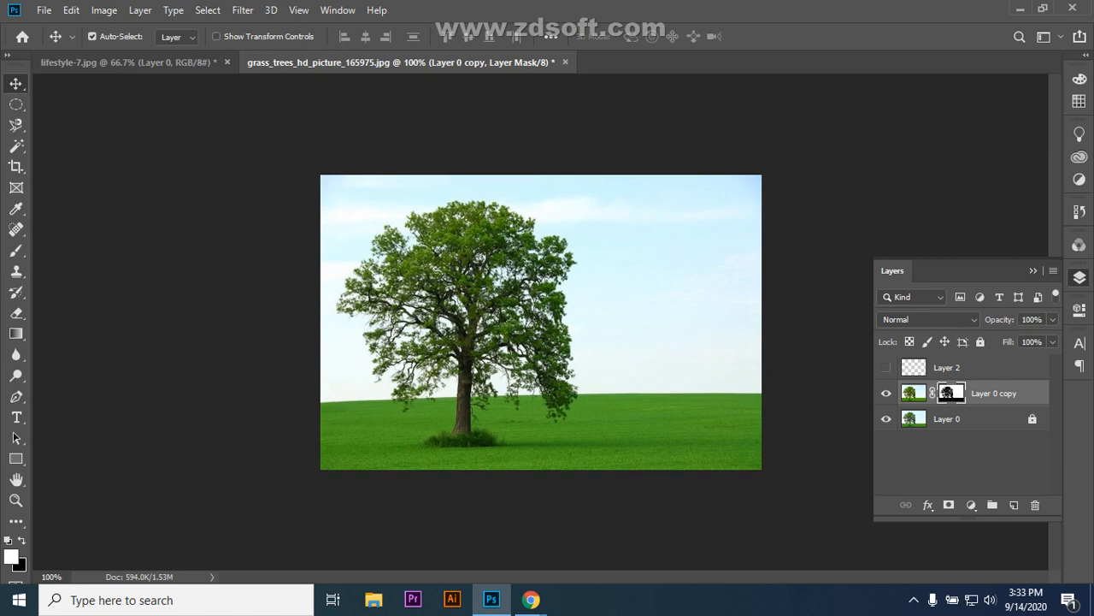
{"action": "left_click", "coordinate": [913, 392]}
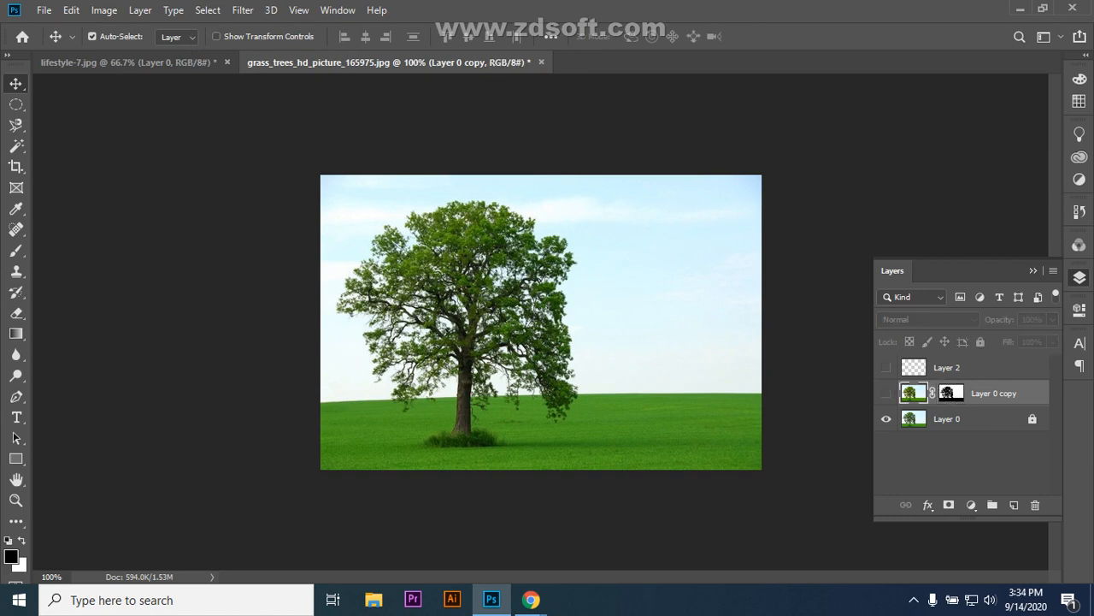
{"action": "key", "text": "ctrl"}
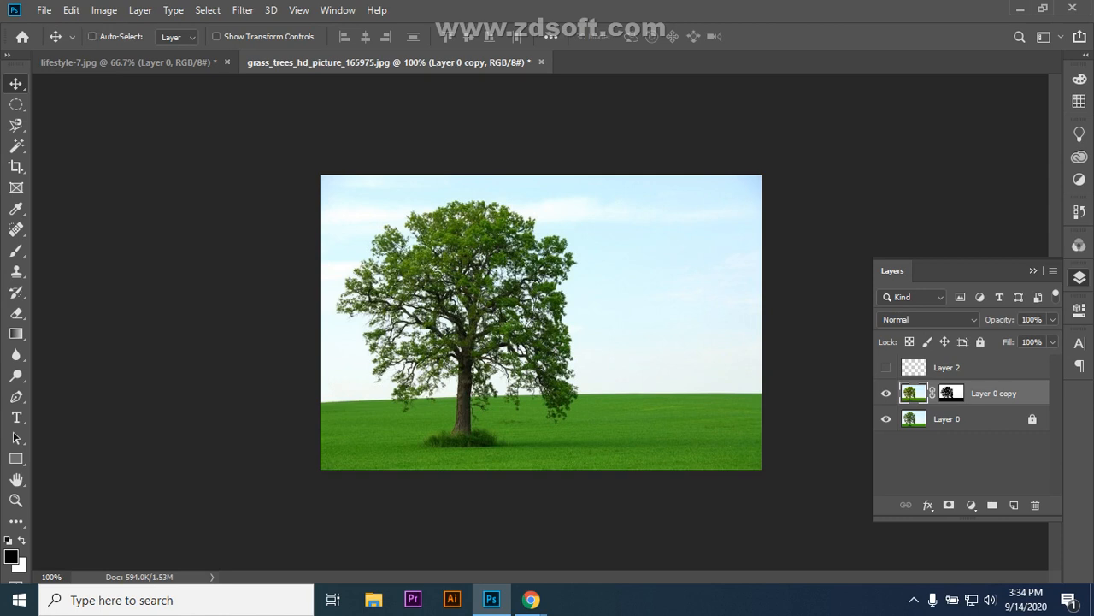
{"action": "left_click", "coordinate": [974, 367]}
{"action": "left_click", "coordinate": [886, 367]}
{"action": "key", "text": "ctrl+v"}
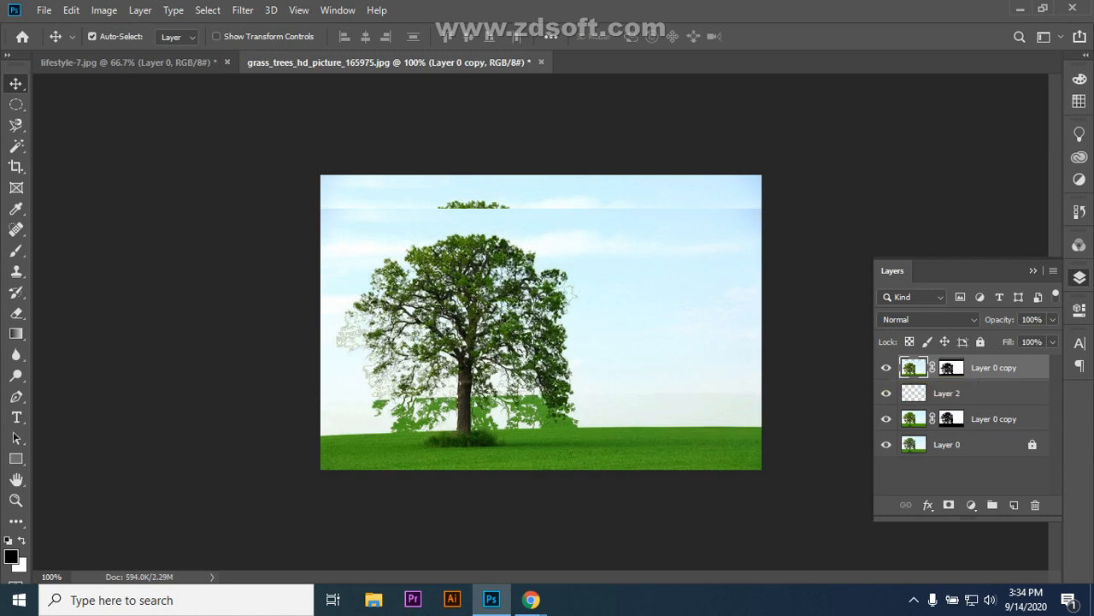
- Hide all layers except the pasted Layer 0 copy and unlink its mask from the image
{"action": "left_click", "coordinate": [886, 393]}
{"action": "left_click", "coordinate": [886, 419]}
{"action": "left_click", "coordinate": [886, 445]}
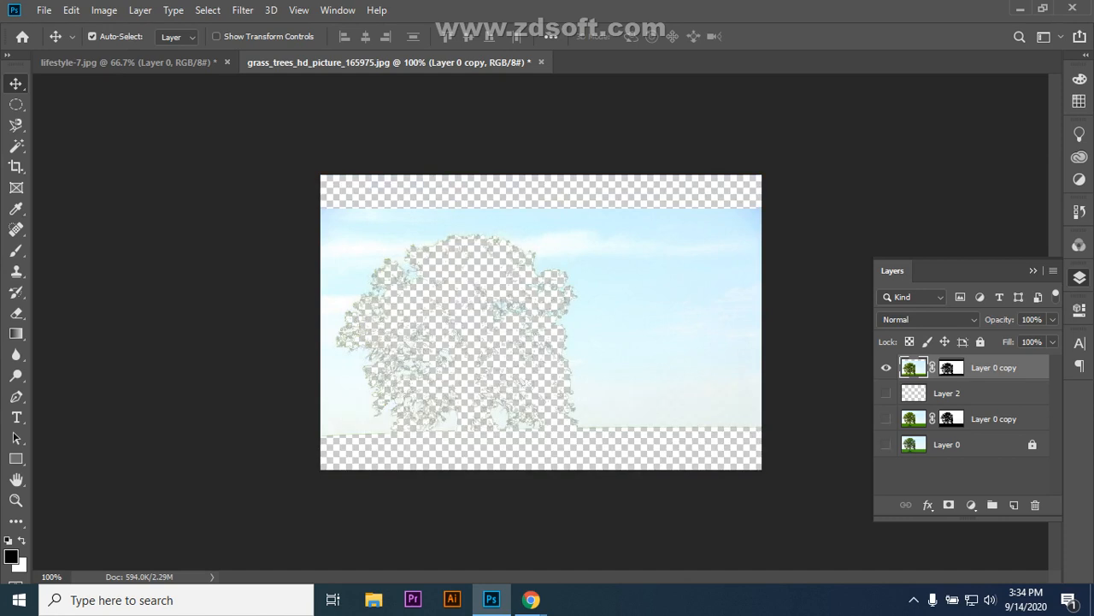
{"action": "left_click", "coordinate": [932, 368]}
{"action": "left_click", "coordinate": [886, 368]}
{"action": "left_click", "coordinate": [886, 368]}
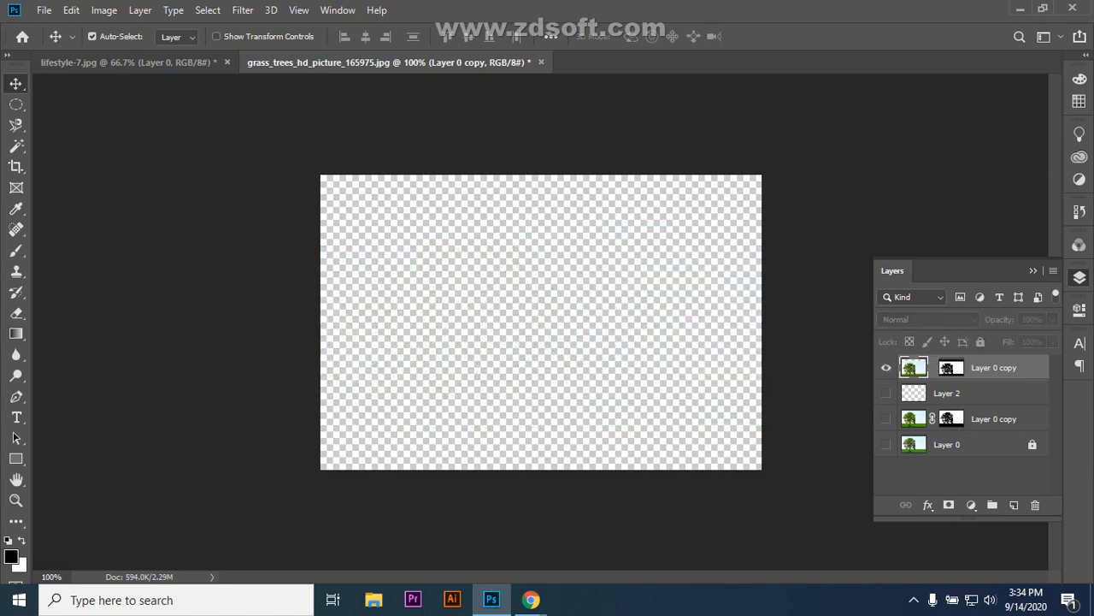
- Show Layer 0, the lower Layer 0 copy and Layer 2 again, and relink the pasted layer's mask
{"action": "left_click", "coordinate": [886, 419]}
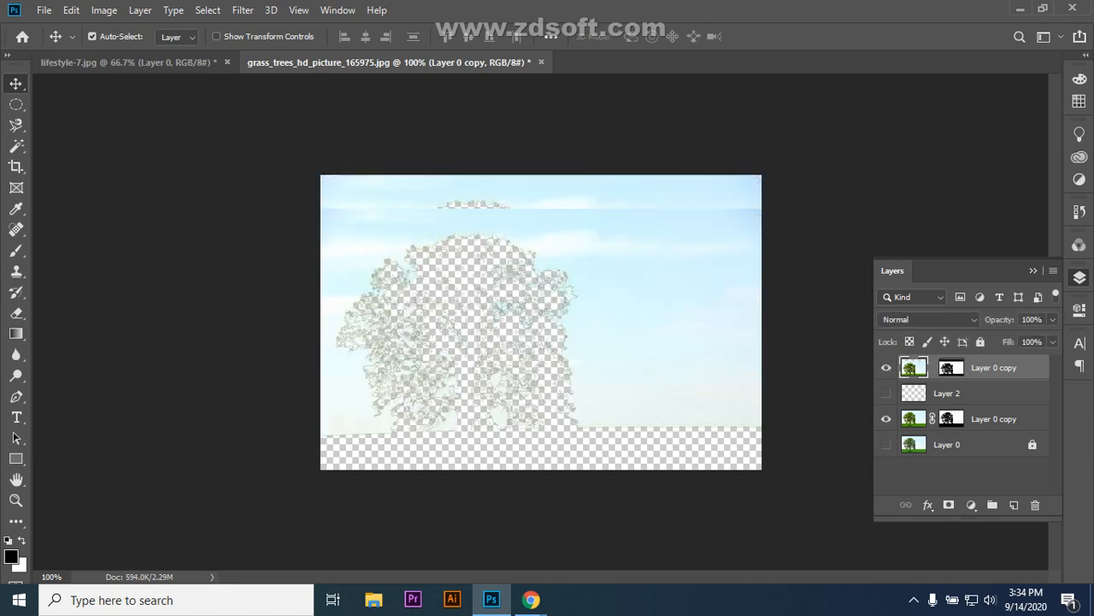
{"action": "left_click", "coordinate": [886, 445]}
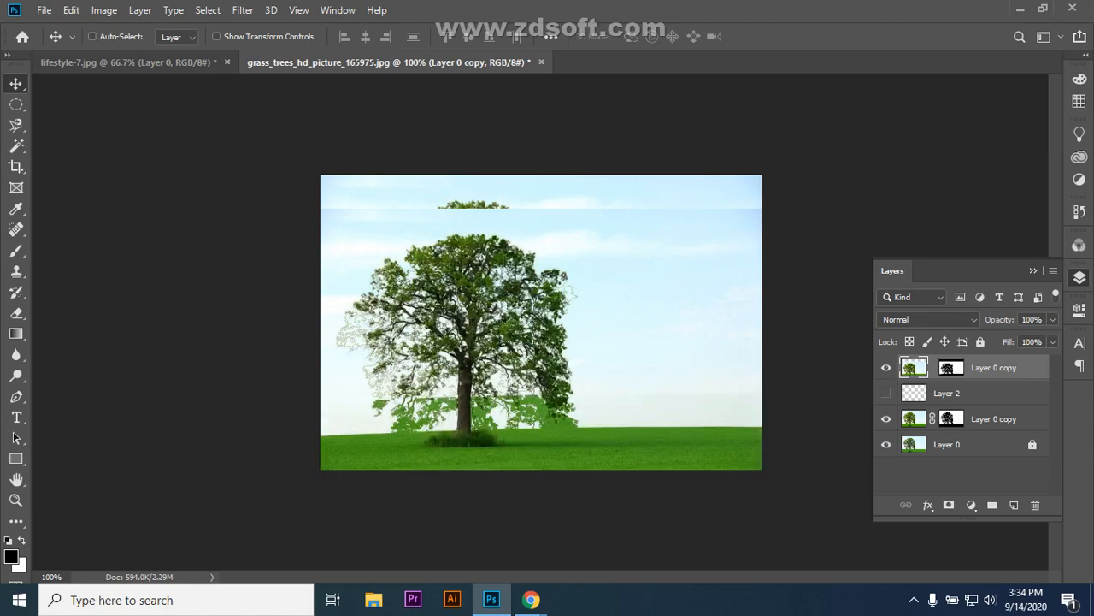
{"action": "left_click", "coordinate": [885, 418]}
{"action": "left_click", "coordinate": [886, 445]}
{"action": "left_click", "coordinate": [932, 367]}
{"action": "left_click", "coordinate": [885, 445]}
{"action": "left_click", "coordinate": [886, 419]}
{"action": "left_click", "coordinate": [886, 394]}
- Delete the pasted duplicate layer and make the remaining masked Layer 0 copy the active layer
{"action": "key", "text": "Delete"}
{"action": "key", "text": "ctrl"}
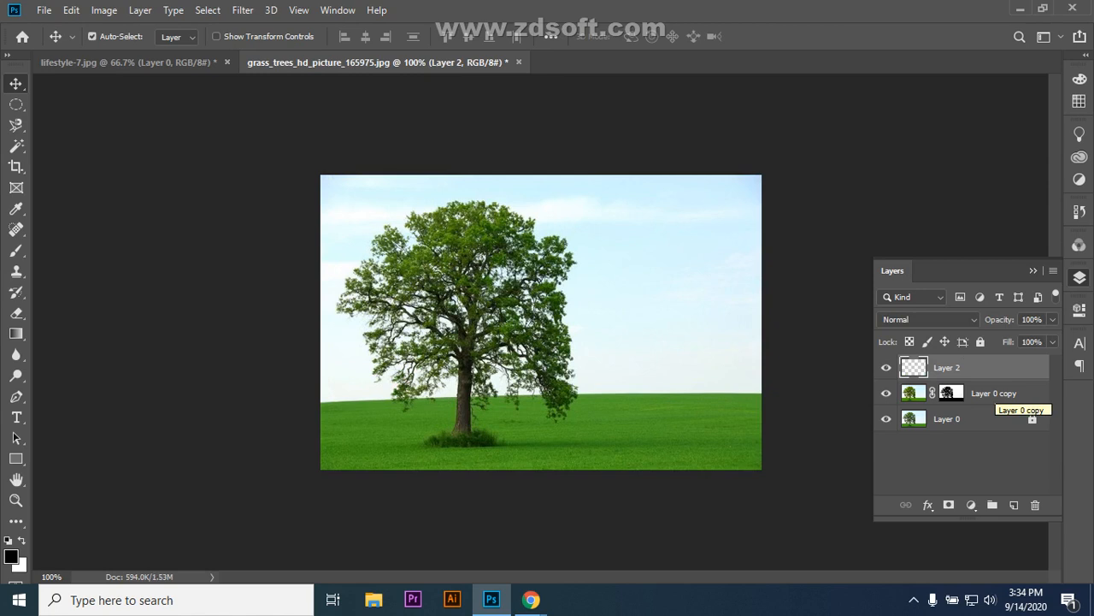
{"action": "left_click", "coordinate": [992, 395]}
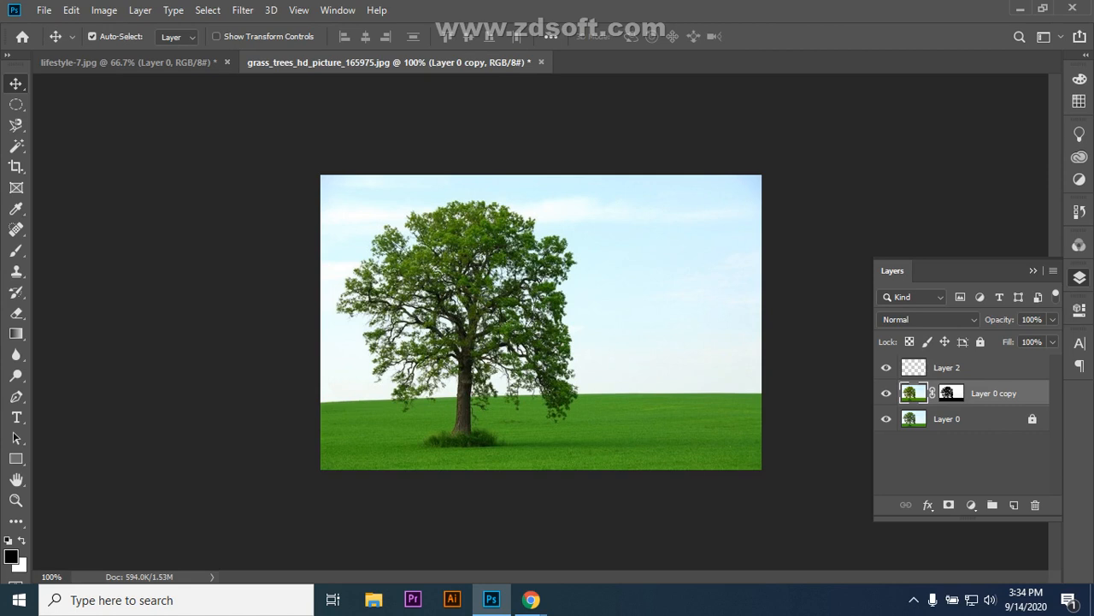
- Invert the colours of the masked Layer 0 copy and toggle layer visibility to compare it with the original Layer 0
{"action": "key", "text": "ctrl+i"}
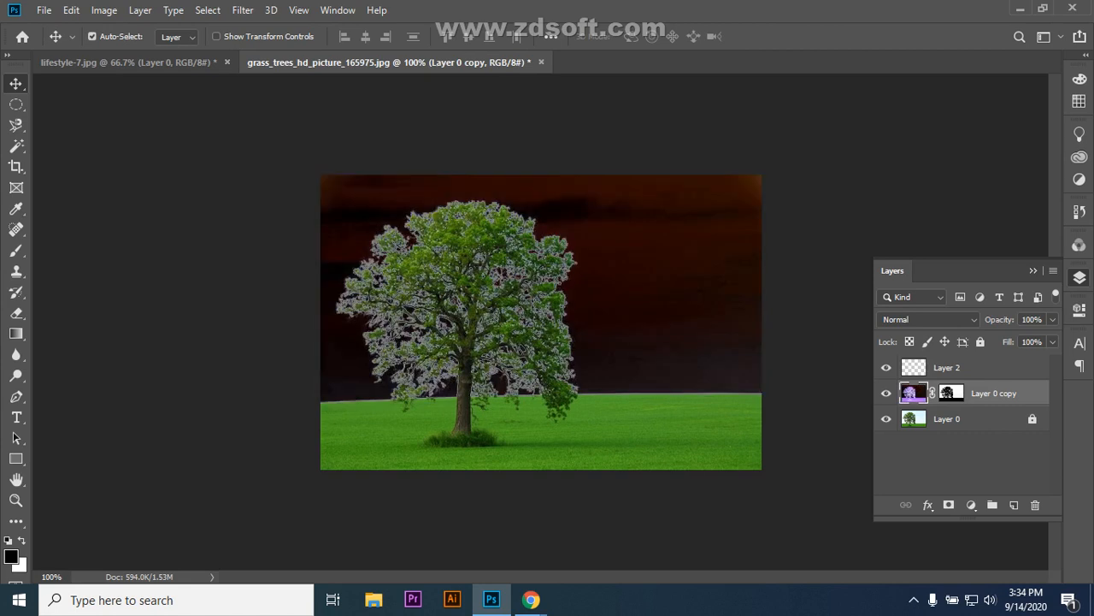
{"action": "left_click", "coordinate": [886, 393]}
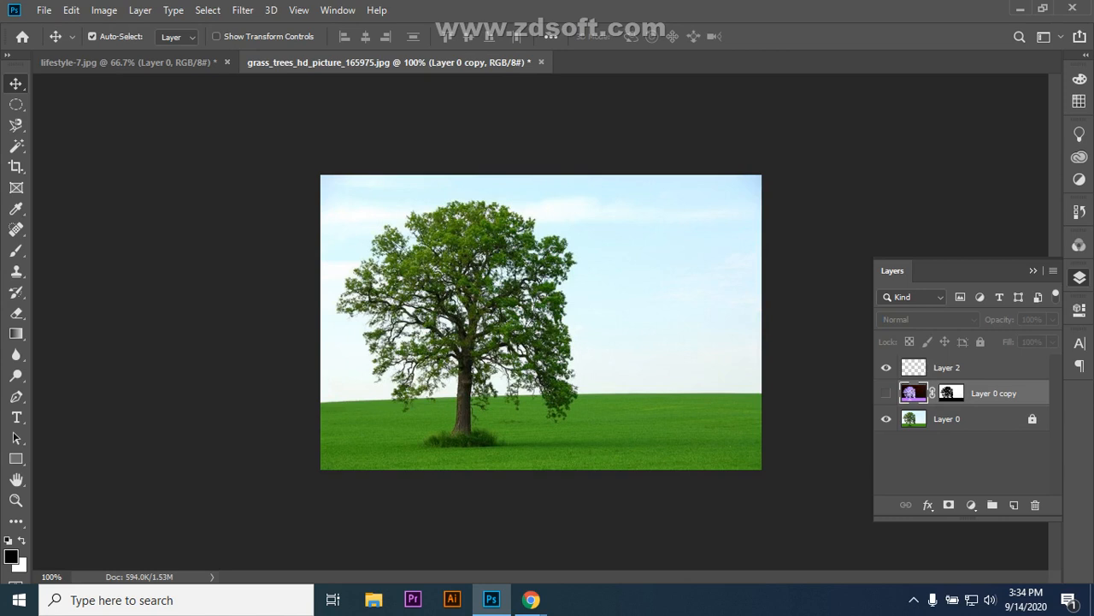
{"action": "left_click", "coordinate": [886, 393]}
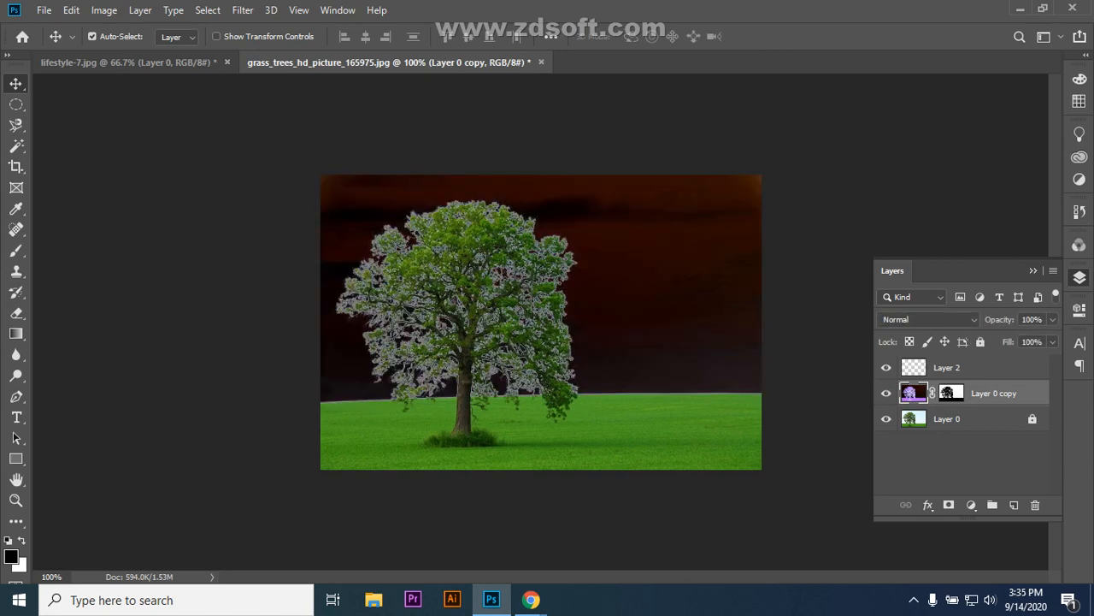
{"action": "left_click", "coordinate": [886, 418]}
{"action": "left_click", "coordinate": [886, 419]}
- Delete the masked Layer 0 copy and Layer 2, and unlock Layer 0
{"action": "left_click_drag", "start_coordinate": [1014, 394], "coordinate": [1035, 504]}
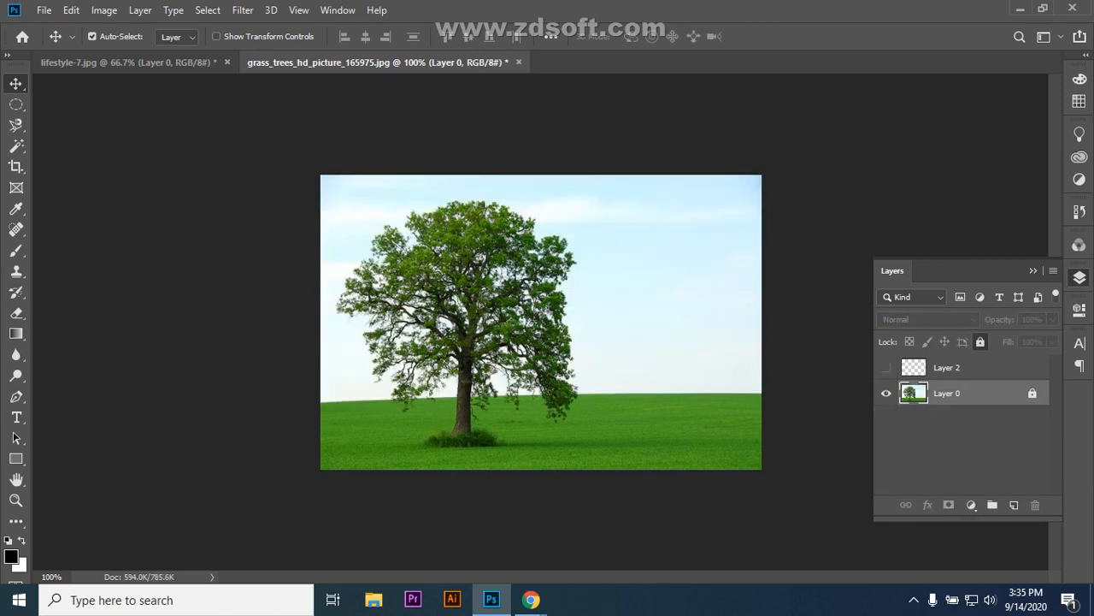
{"action": "left_click_drag", "start_coordinate": [983, 367], "coordinate": [1035, 504]}
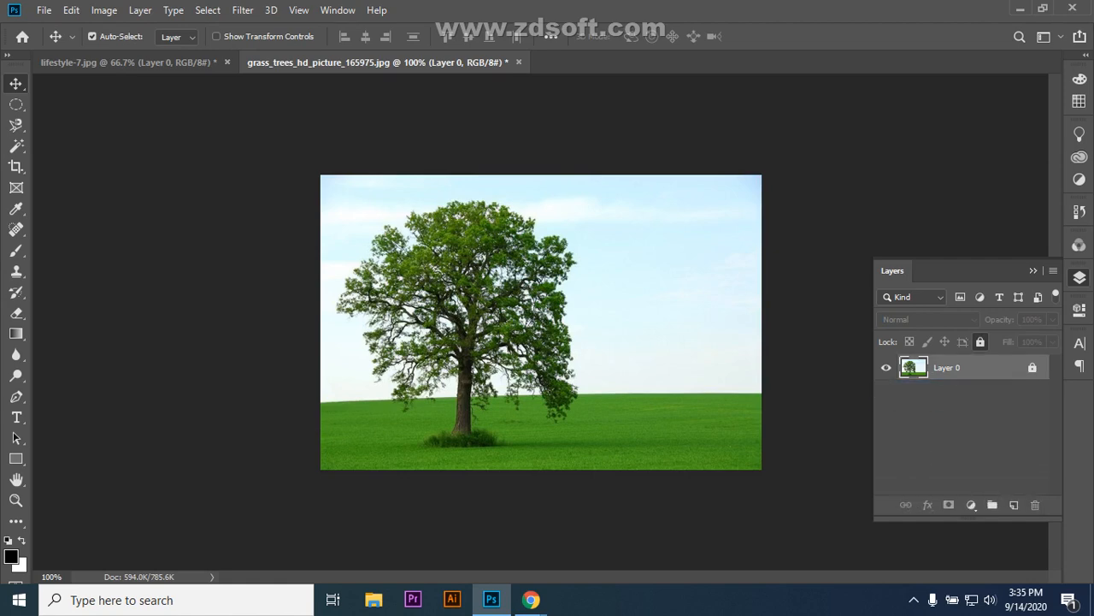
{"action": "key", "text": "ctrl+/"}
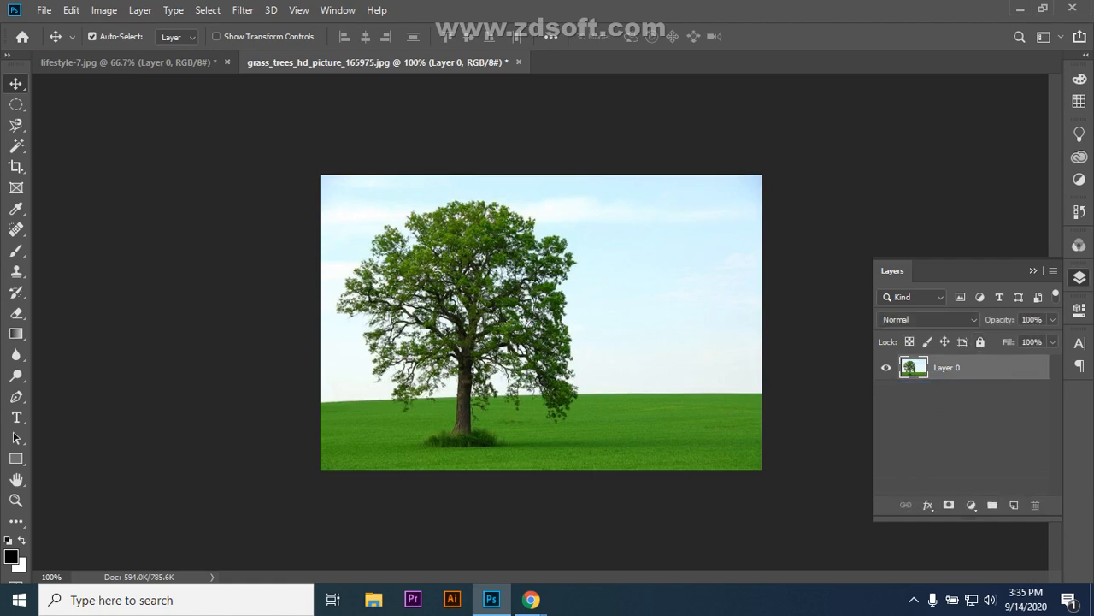
- Close the Layer 0 style settings with the defaults kept and duplicate Layer 0
{"action": "double_click", "coordinate": [991, 367]}
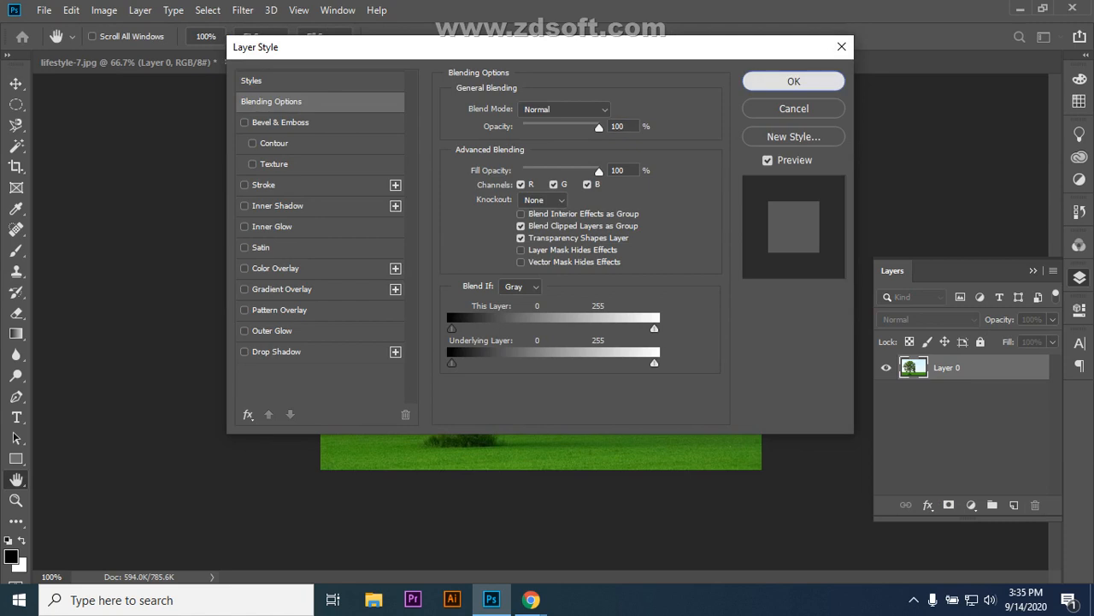
{"action": "key", "text": "Return"}
{"action": "left_click_drag", "start_coordinate": [992, 367], "coordinate": [1014, 505]}
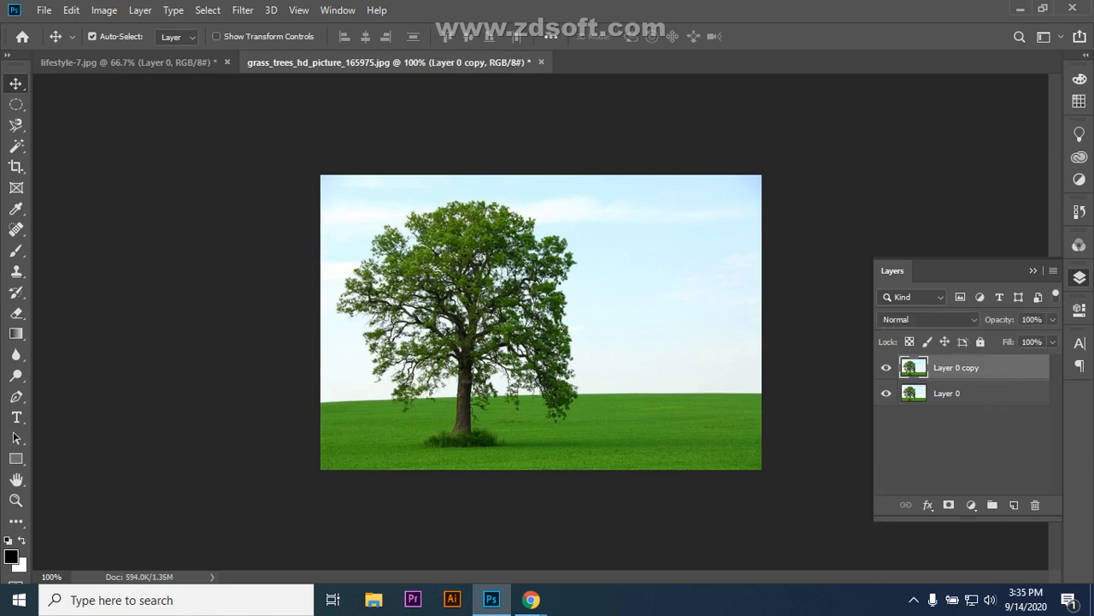
- Display only the Blue channel of the new layer copy and delete the old Blue copy channel
{"action": "left_click", "coordinate": [1079, 245]}
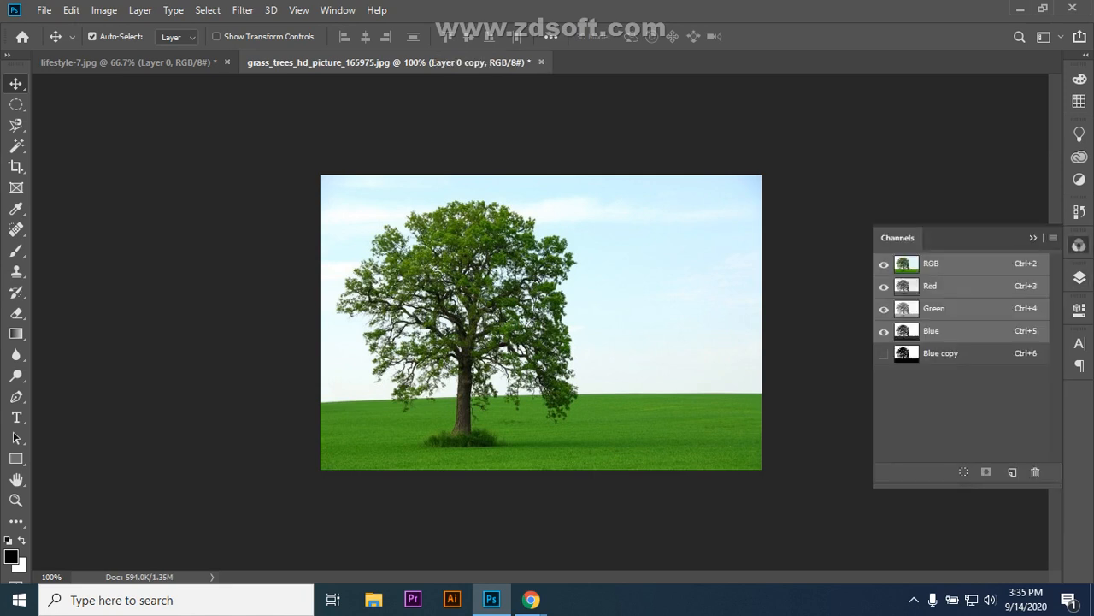
{"action": "key", "text": "ctrl+5"}
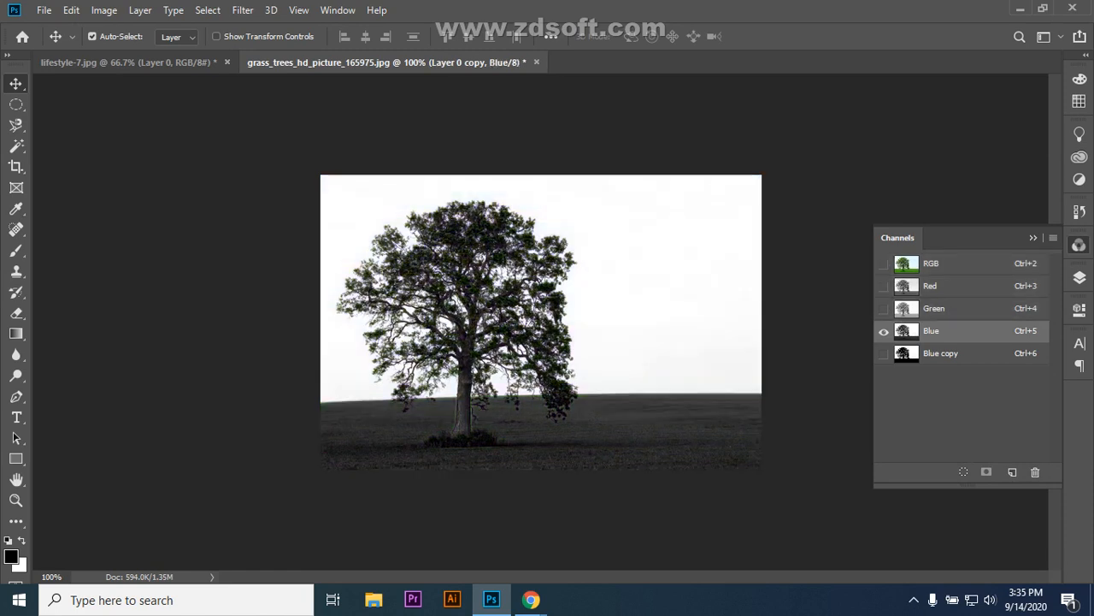
{"action": "left_click_drag", "start_coordinate": [1013, 353], "coordinate": [1036, 472]}
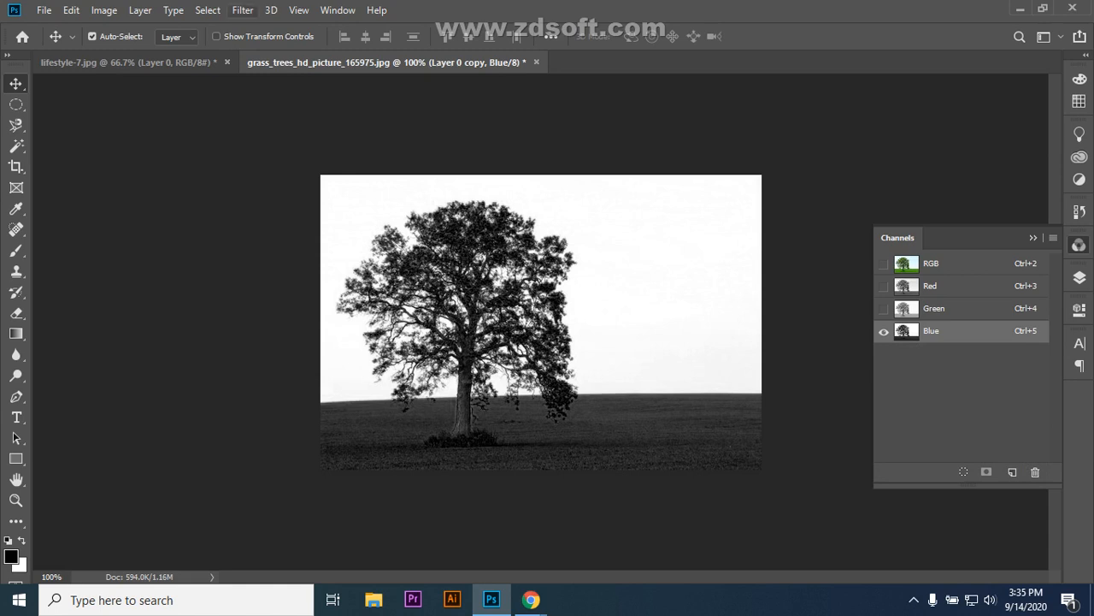
- Apply a Levels adjustment to the Blue channel with black input 105, midtones 2.16 and white input 255
{"action": "left_click", "coordinate": [104, 10]}
{"action": "mouse_move", "coordinate": [128, 52]}
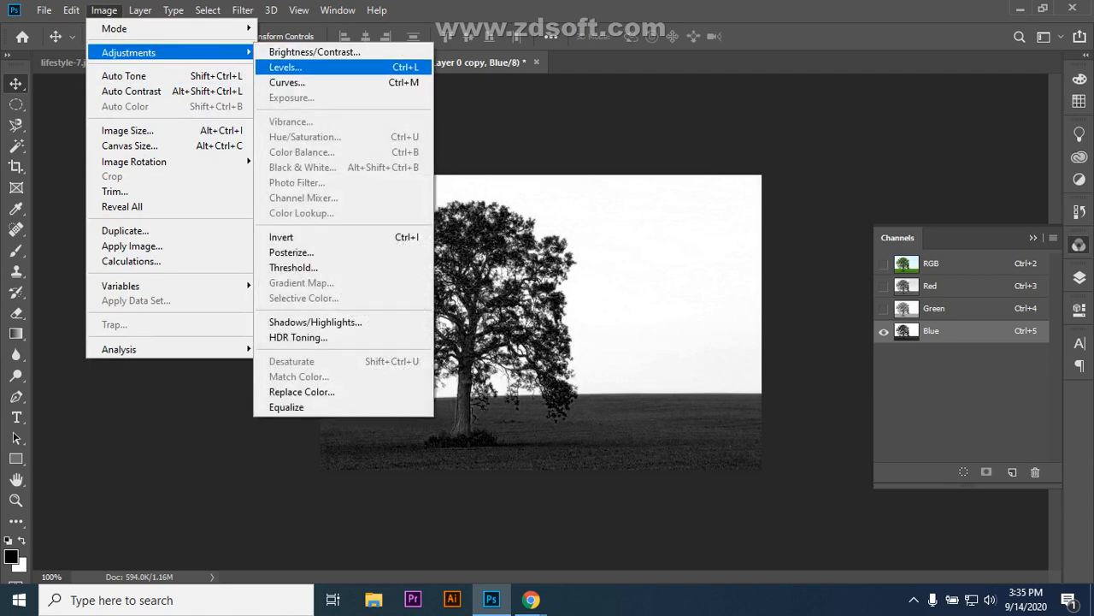
{"action": "left_click", "coordinate": [285, 67]}
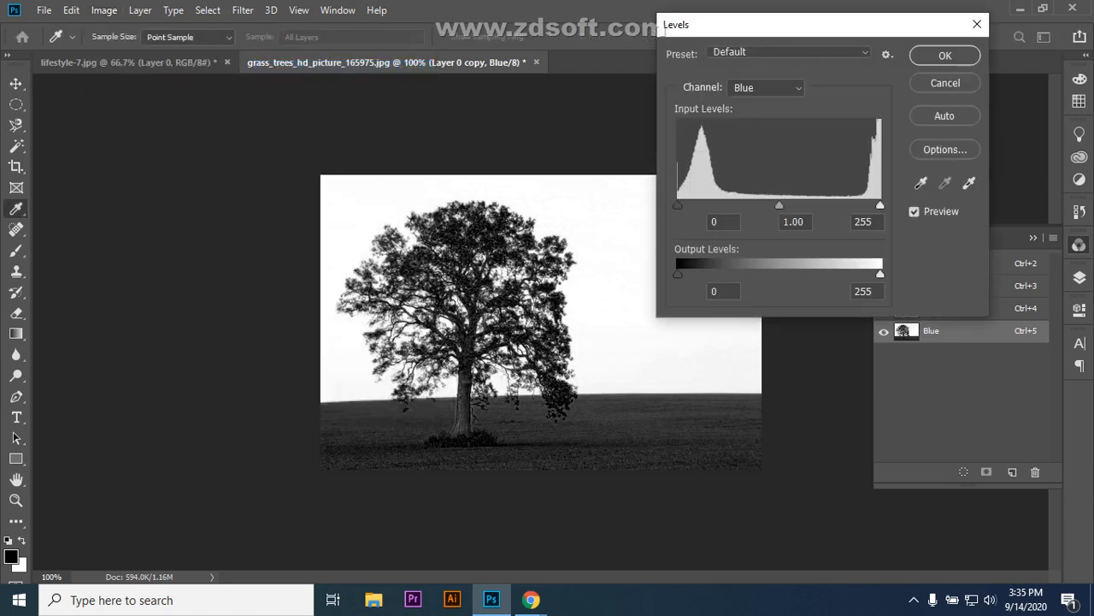
{"action": "left_click_drag", "start_coordinate": [779, 205], "coordinate": [814, 206]}
{"action": "double_click", "coordinate": [804, 221]}
{"action": "left_click_drag", "start_coordinate": [677, 205], "coordinate": [756, 206]}
{"action": "left_click_drag", "start_coordinate": [840, 205], "coordinate": [761, 206]}
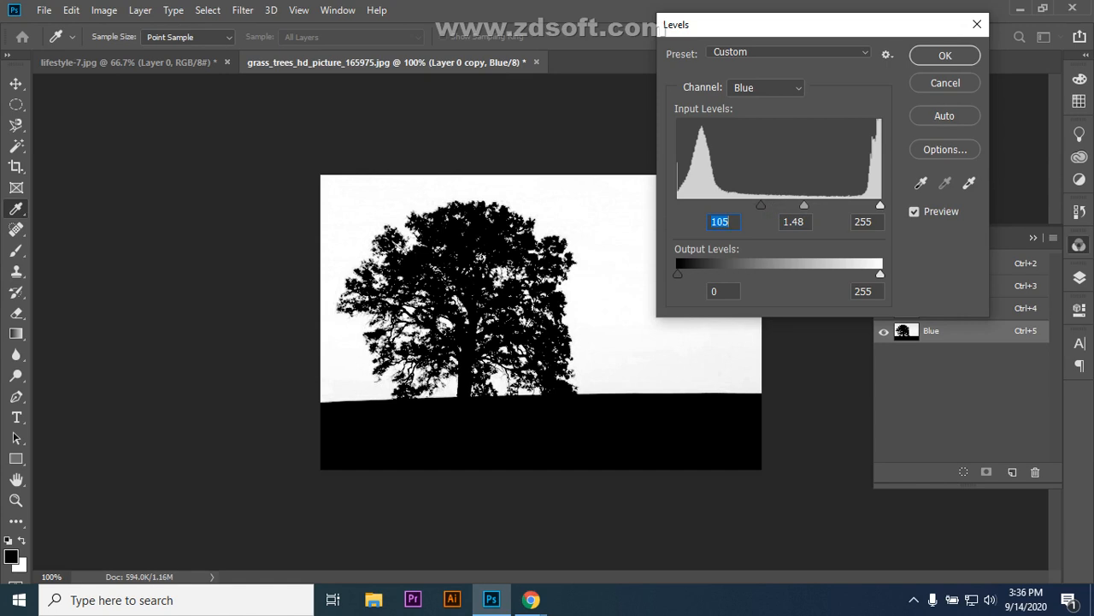
{"action": "left_click_drag", "start_coordinate": [803, 205], "coordinate": [788, 205]}
{"action": "key", "text": "Tab"}
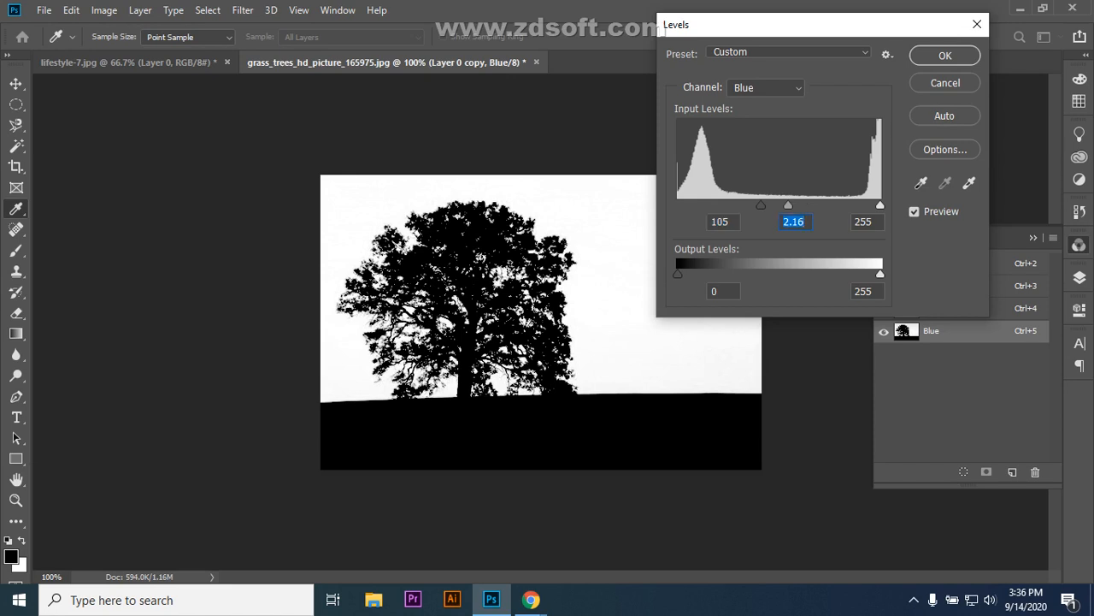
{"action": "key", "text": "Return"}
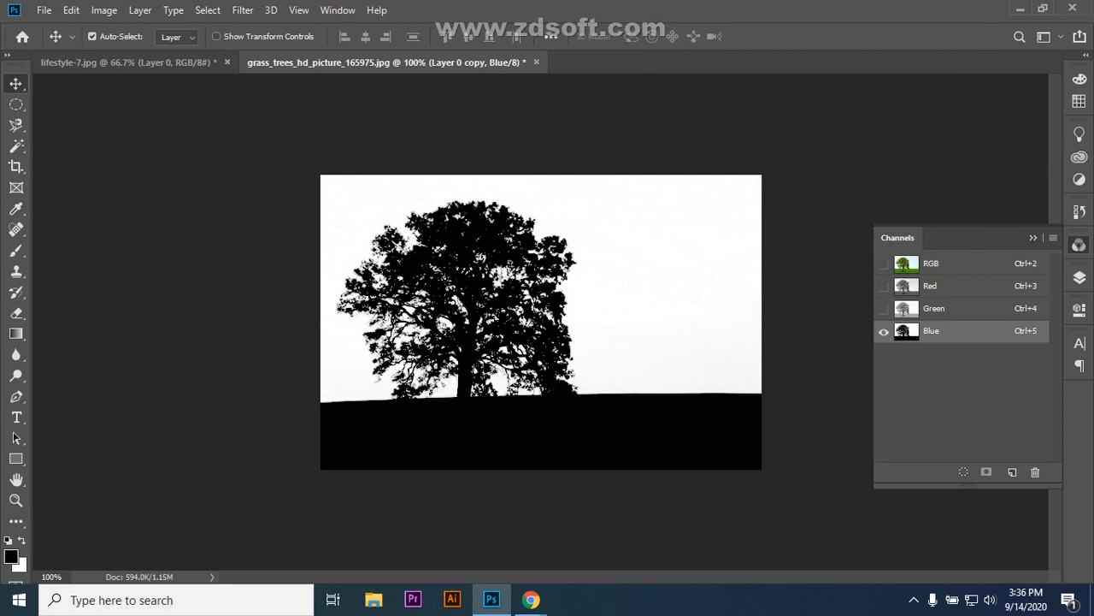
- Duplicate the adjusted Blue channel, load the duplicate as a selection and return to the layer list
{"action": "left_click_drag", "start_coordinate": [941, 331], "coordinate": [1012, 472]}
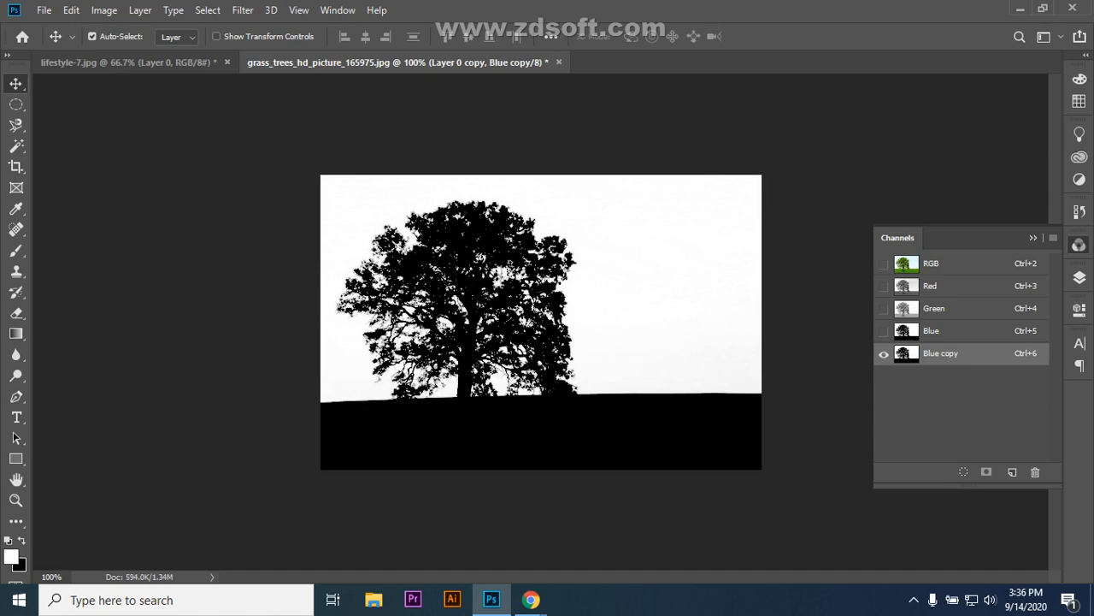
{"action": "key", "text": "ctrl"}
{"action": "key", "text": "ctrl+alt+6"}
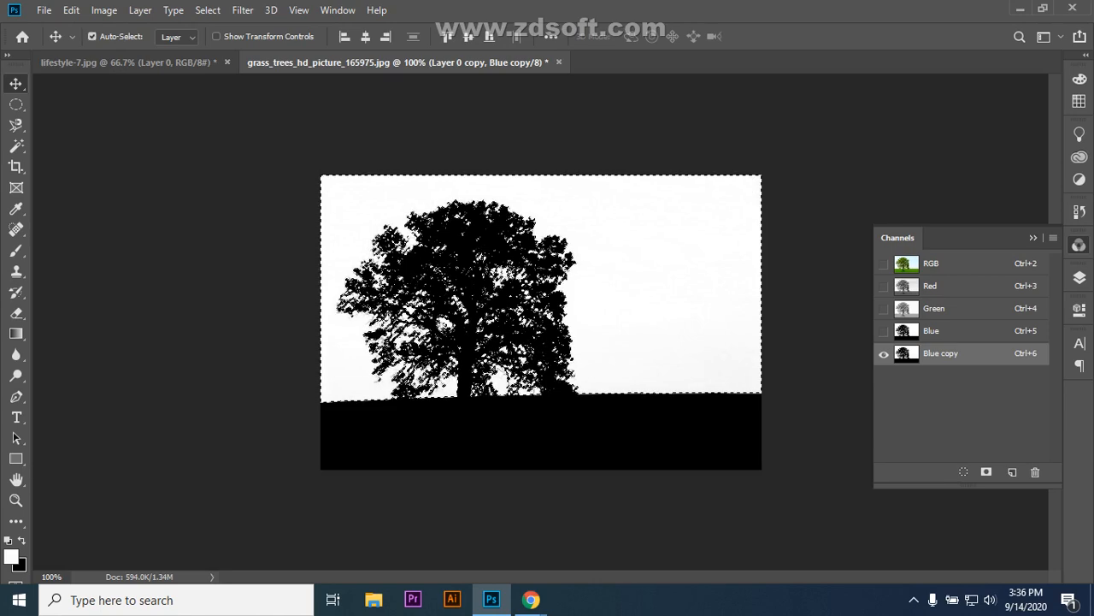
{"action": "left_click", "coordinate": [1079, 277]}
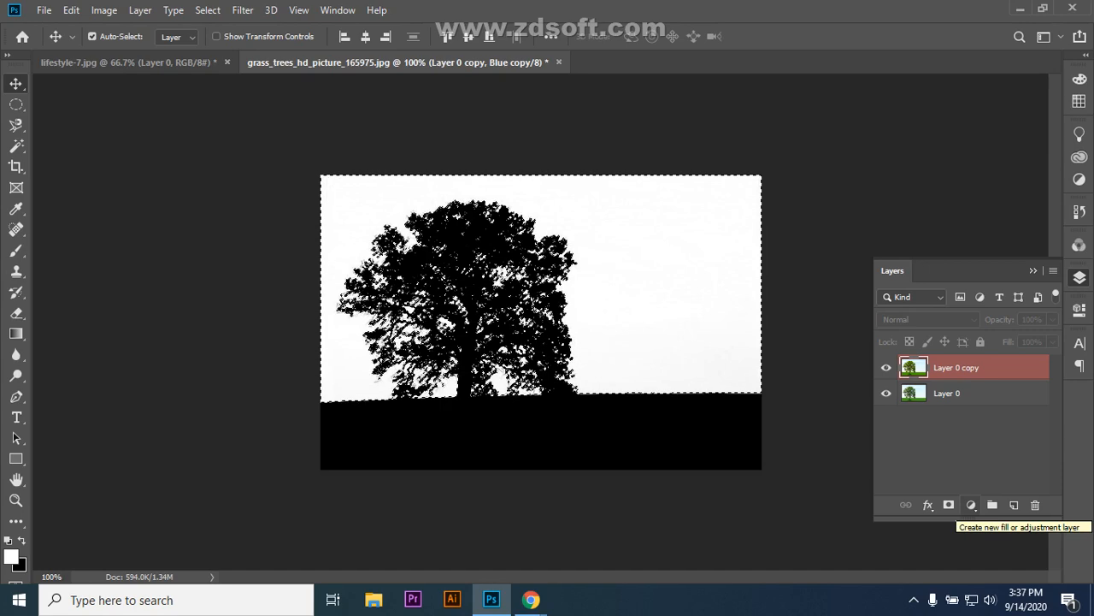
{"action": "left_click", "coordinate": [971, 505]}
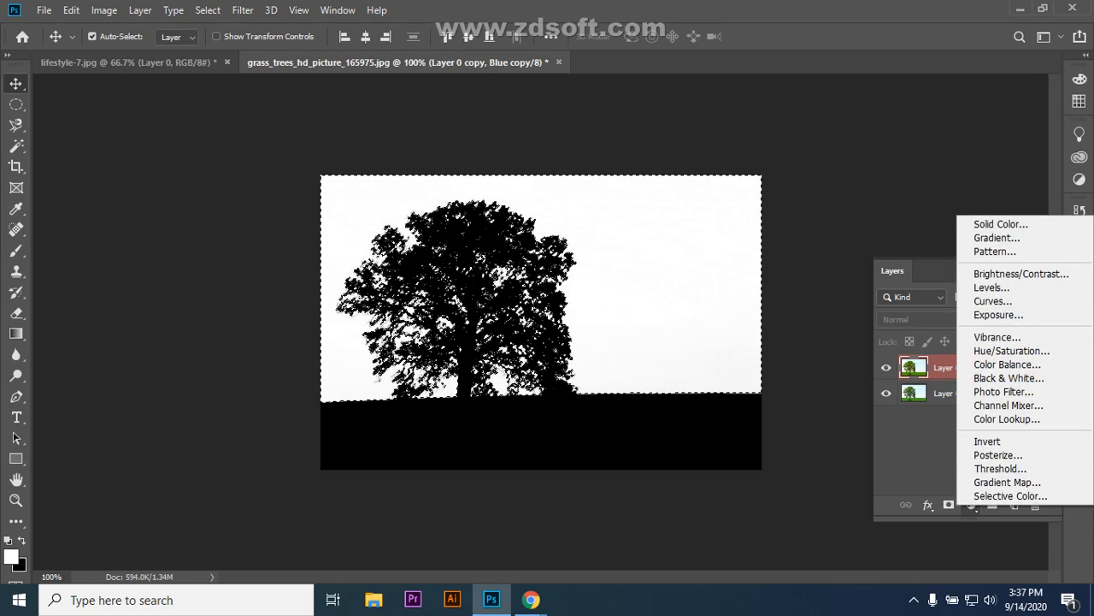
{"action": "left_click", "coordinate": [971, 504]}
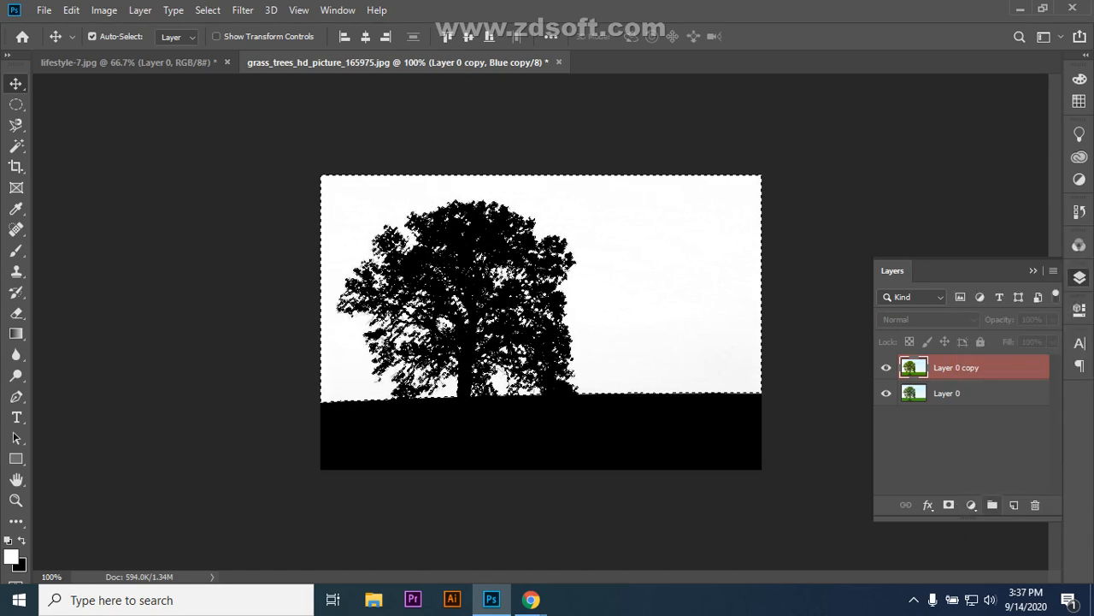
{"action": "left_click", "coordinate": [991, 504]}
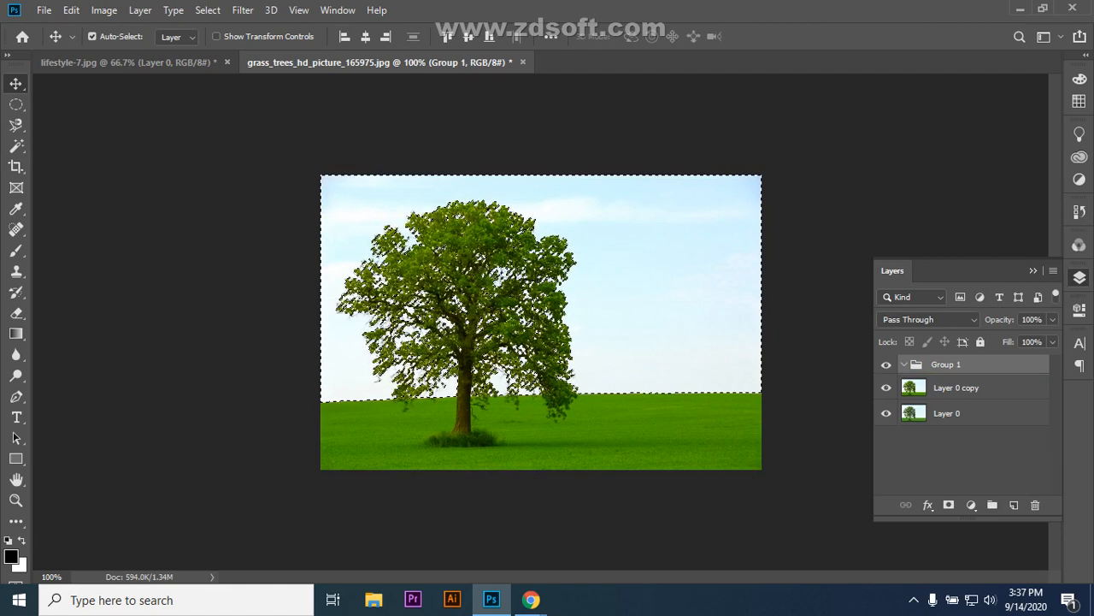
{"action": "left_click_drag", "start_coordinate": [974, 365], "coordinate": [1035, 504]}
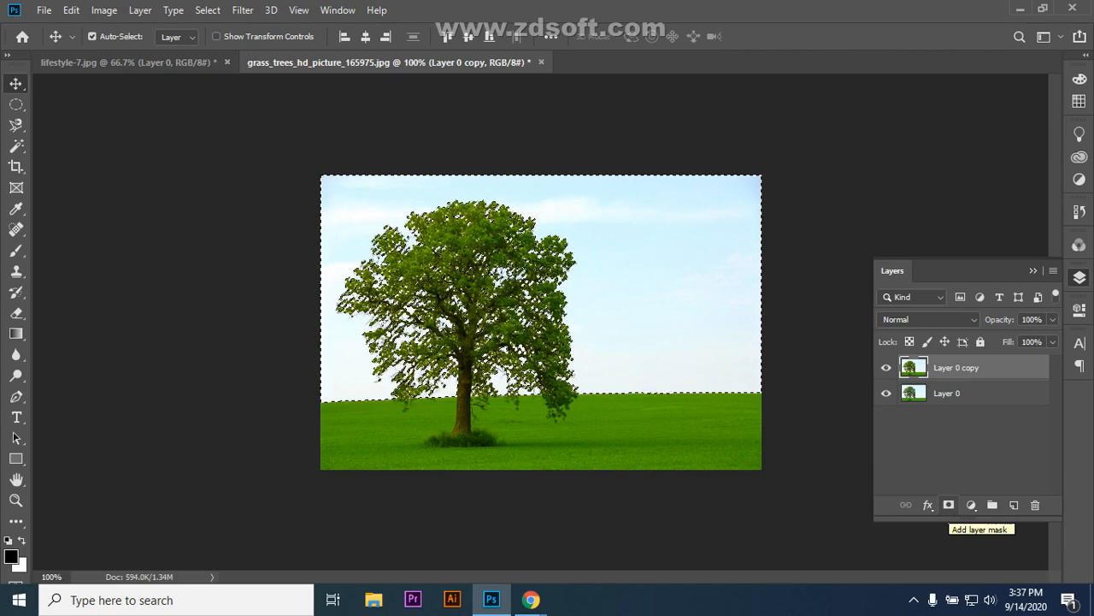
- Add a layer mask to Layer 0 copy from the selection, invert the mask and hide Layer 0
{"action": "left_click", "coordinate": [949, 505]}
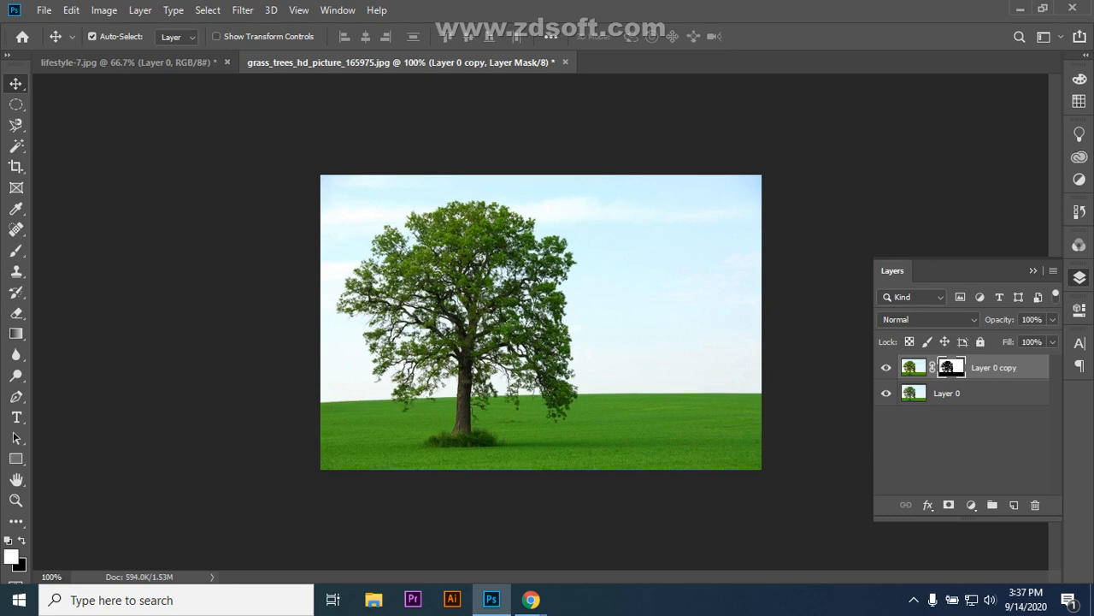
{"action": "key", "text": "ctrl+i"}
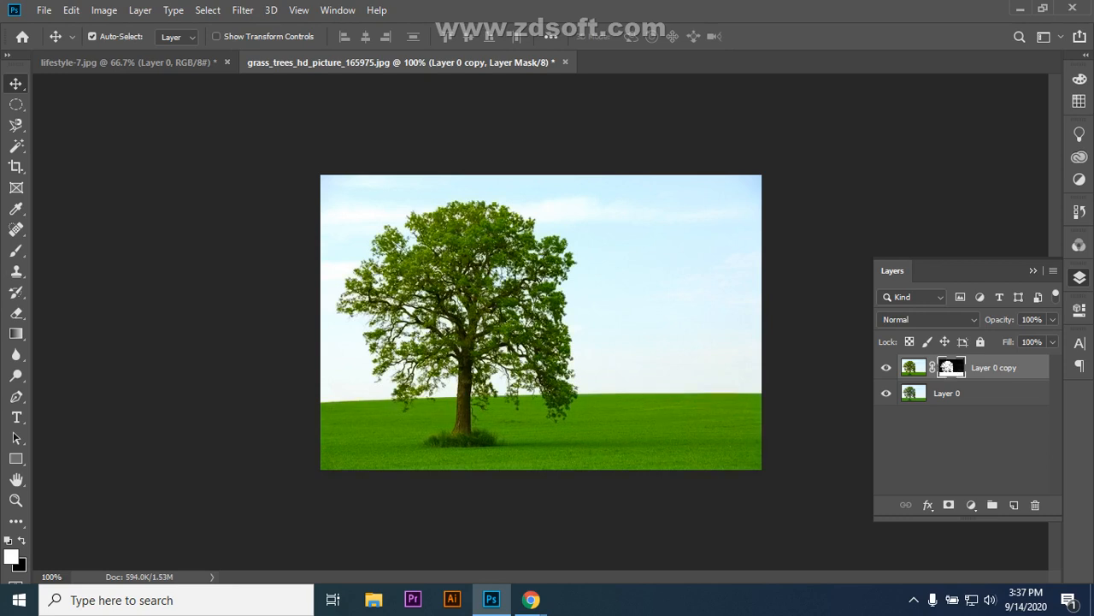
{"action": "left_click", "coordinate": [886, 392]}
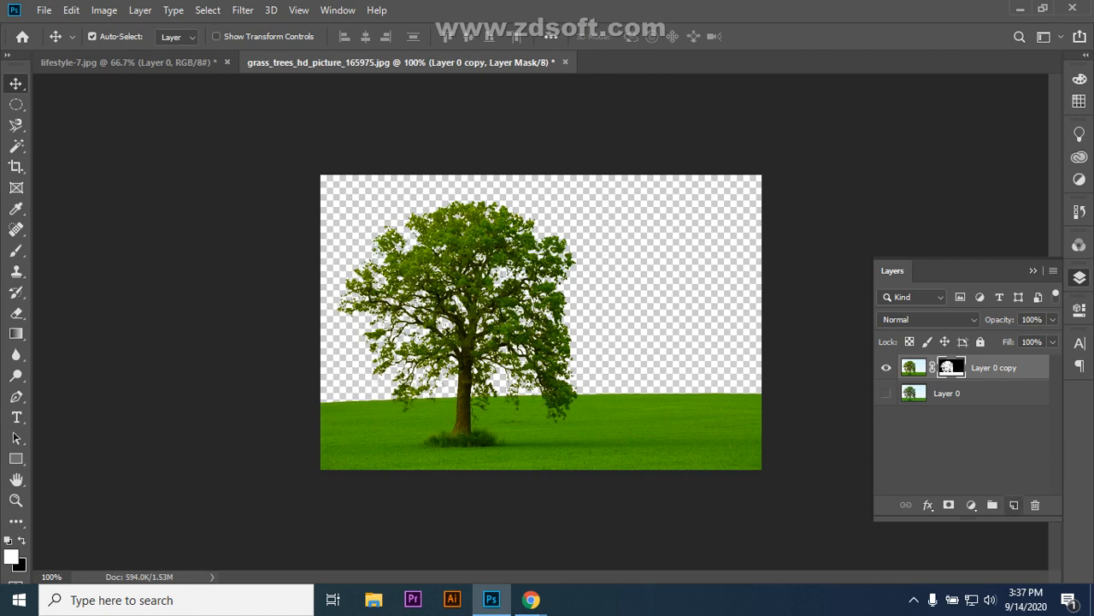
- Add an empty layer above the masked Layer 0 copy and paste a duplicate of the masked layer above it
{"action": "left_click", "coordinate": [1014, 504]}
{"action": "left_click", "coordinate": [994, 393]}
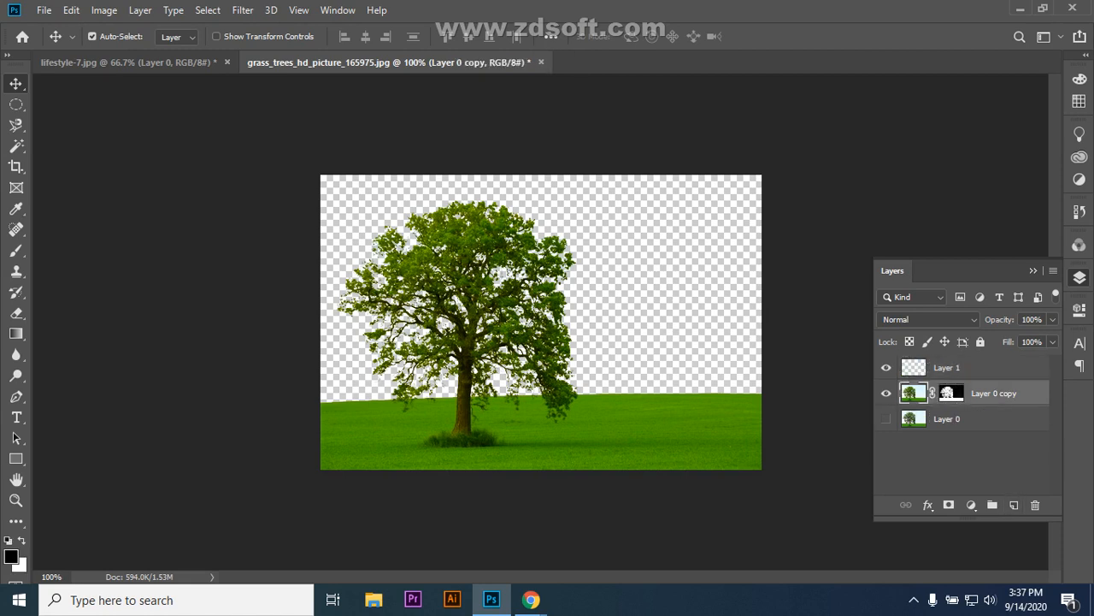
{"action": "left_click", "coordinate": [951, 392]}
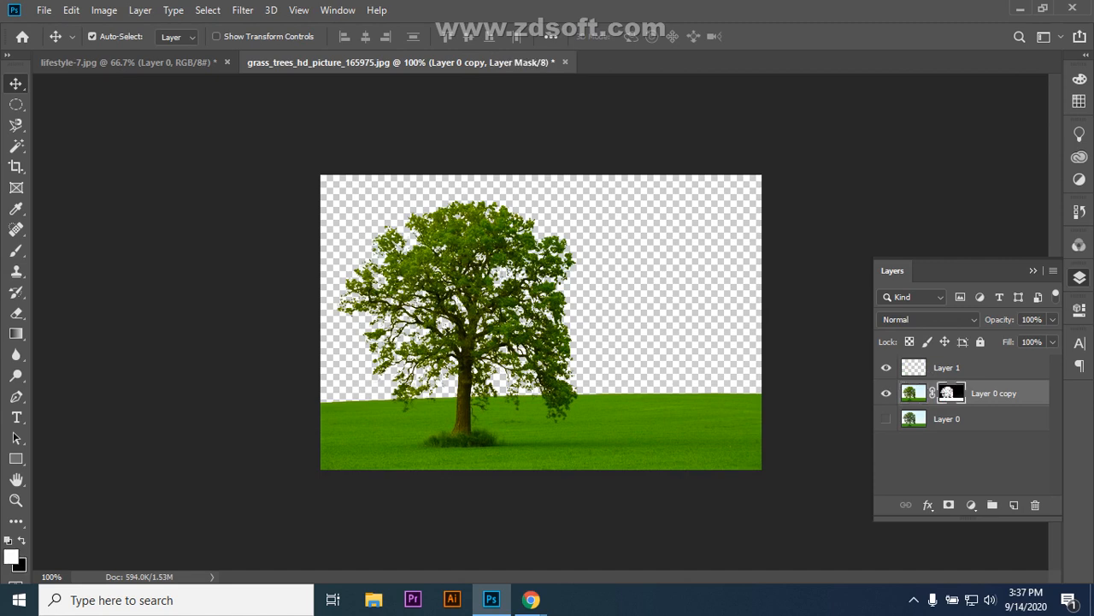
{"action": "left_click", "coordinate": [947, 367]}
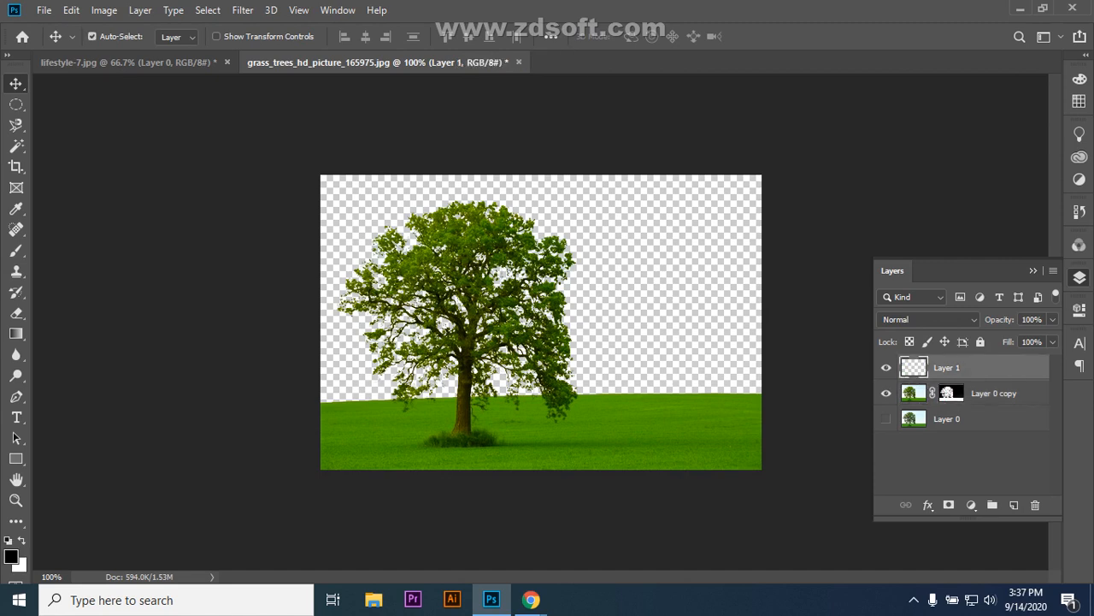
{"action": "key", "text": "ctrl+v"}
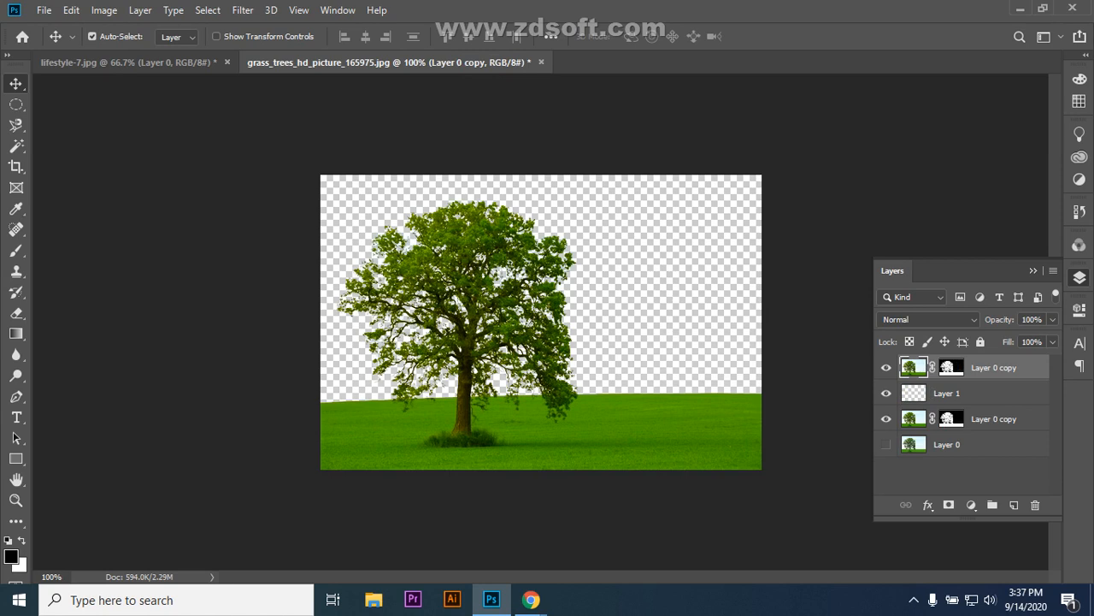
- Delete the empty Layer 1 between the two masked copies
{"action": "left_click", "coordinate": [947, 392]}
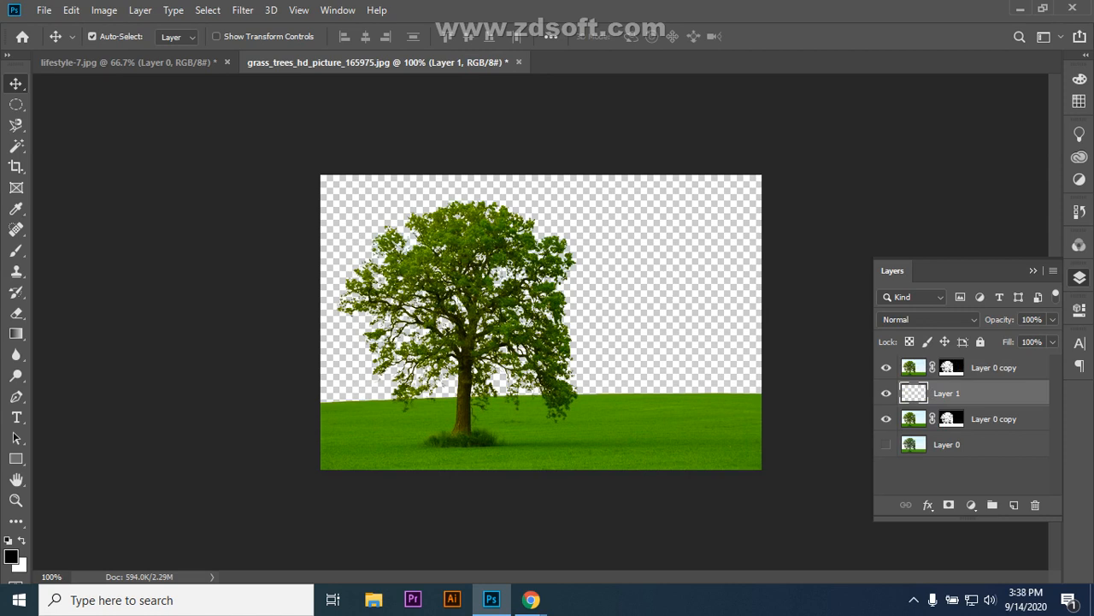
{"action": "left_click_drag", "start_coordinate": [949, 393], "coordinate": [1036, 505]}
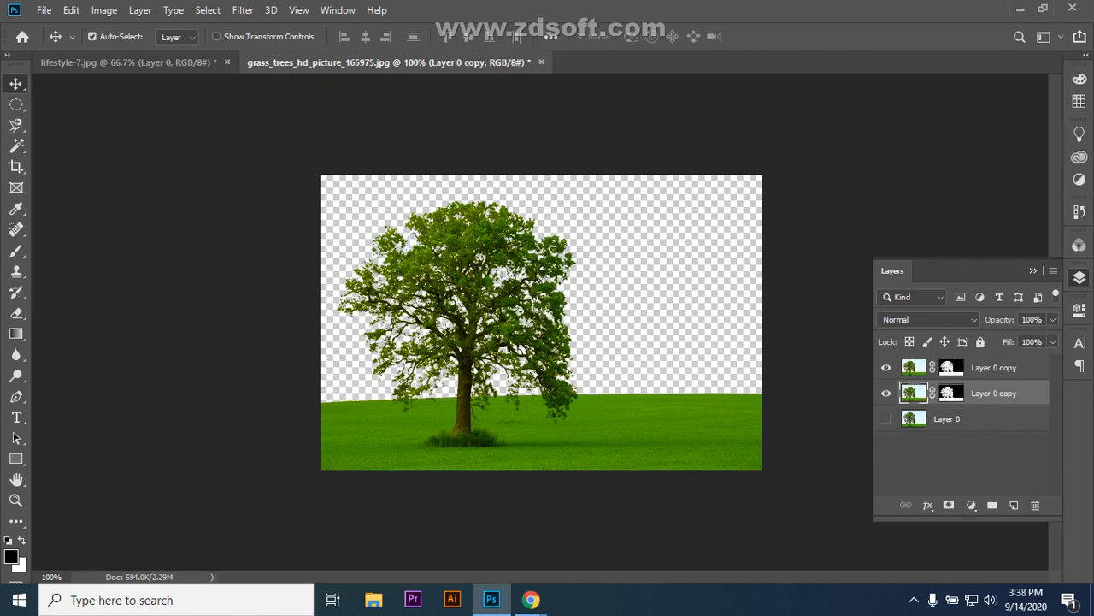
- Try moving the cut-out tree on the canvas and hide the lower Layer 0 copy
{"action": "left_click_drag", "start_coordinate": [524, 310], "coordinate": [569, 248]}
{"action": "left_click", "coordinate": [886, 393]}
{"action": "left_click_drag", "start_coordinate": [500, 252], "coordinate": [457, 312]}
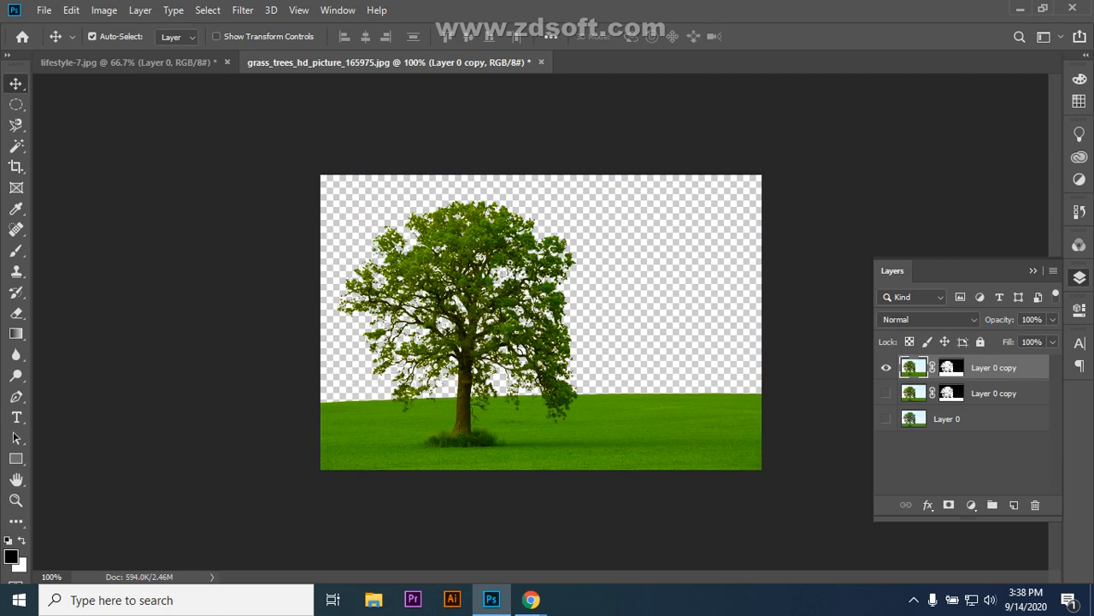
- Deselect all layers and show the lower Layer 0 copy and Layer 0 again
{"action": "left_click", "coordinate": [764, 353]}
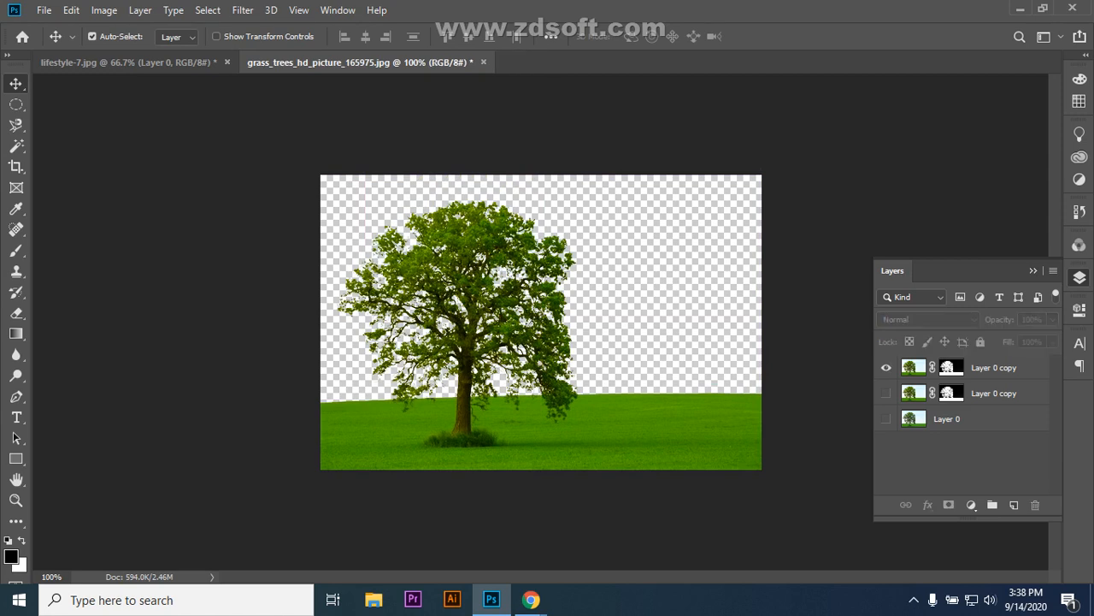
{"action": "left_click", "coordinate": [886, 393]}
{"action": "left_click", "coordinate": [886, 418]}
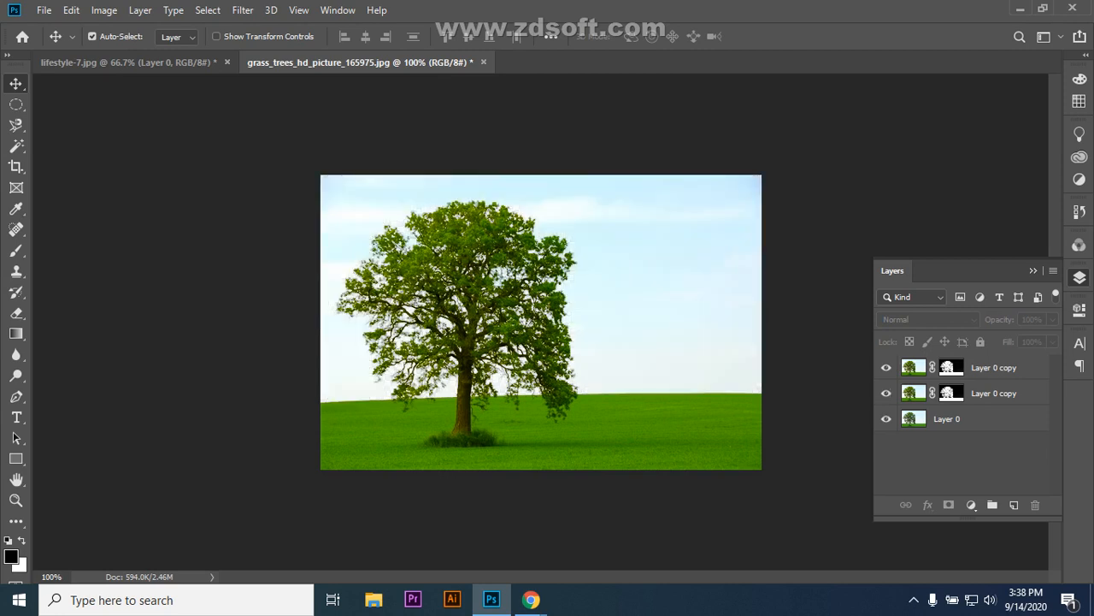
- Lock and hide the original Layer 0, and lock the lower Layer 0 copy
{"action": "left_click", "coordinate": [974, 419]}
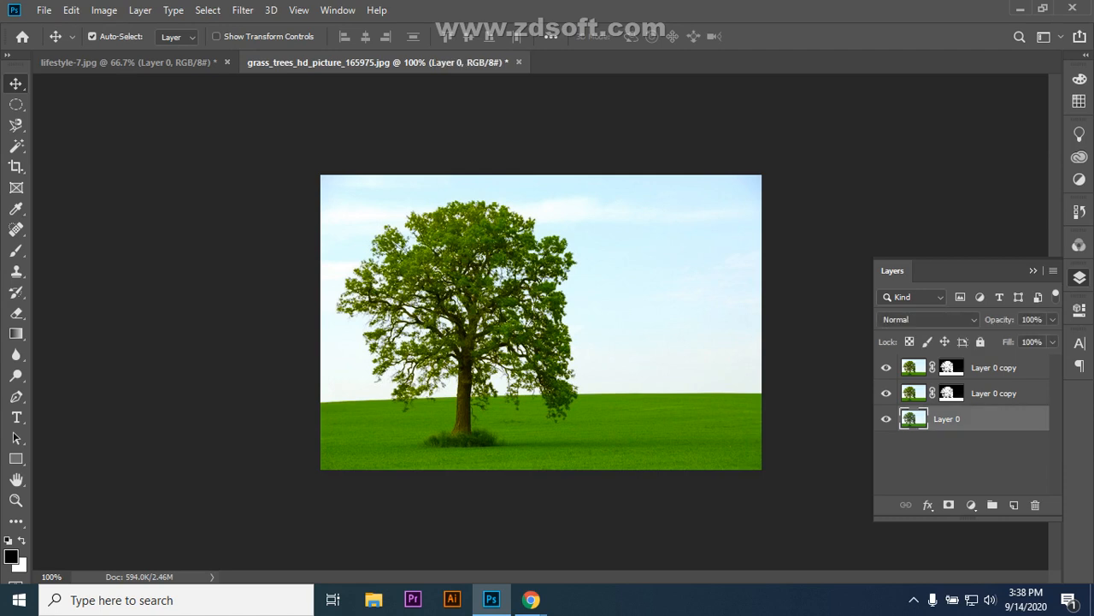
{"action": "left_click", "coordinate": [980, 341]}
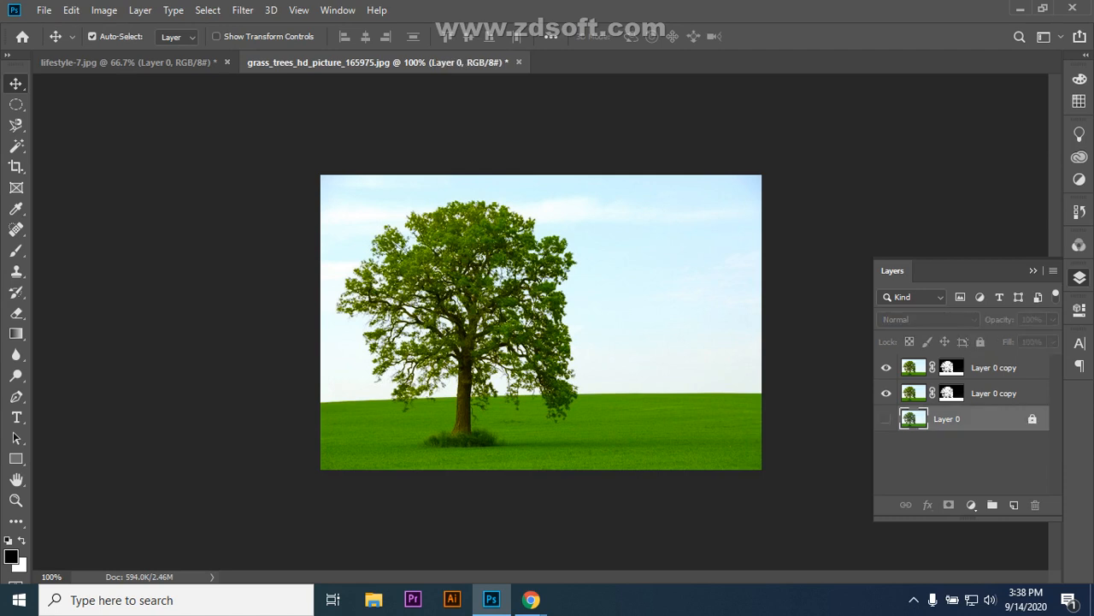
{"action": "left_click", "coordinate": [885, 418]}
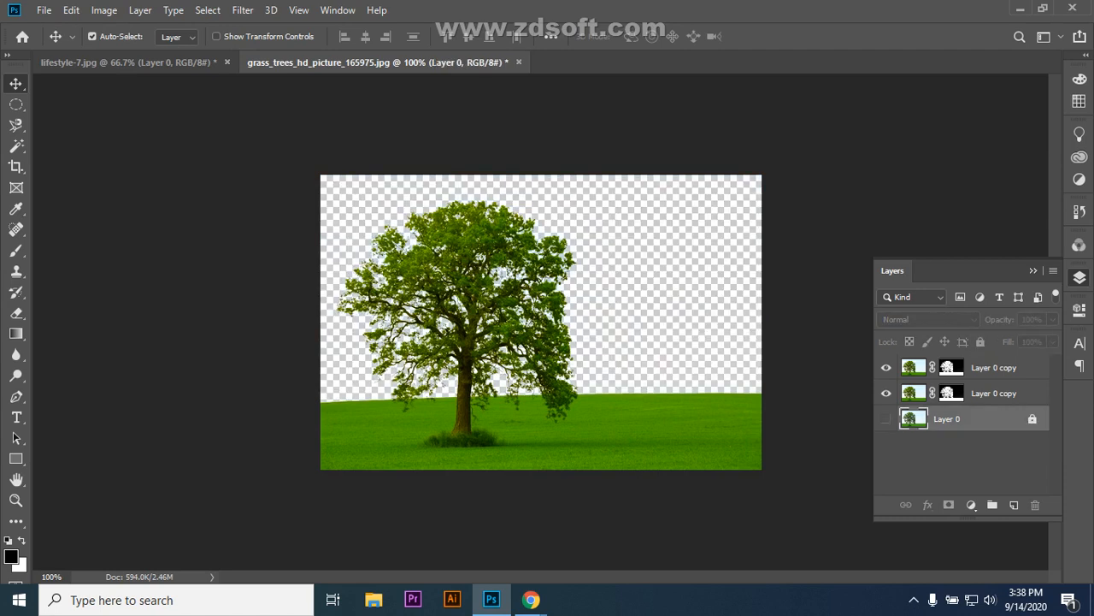
{"action": "left_click", "coordinate": [974, 392]}
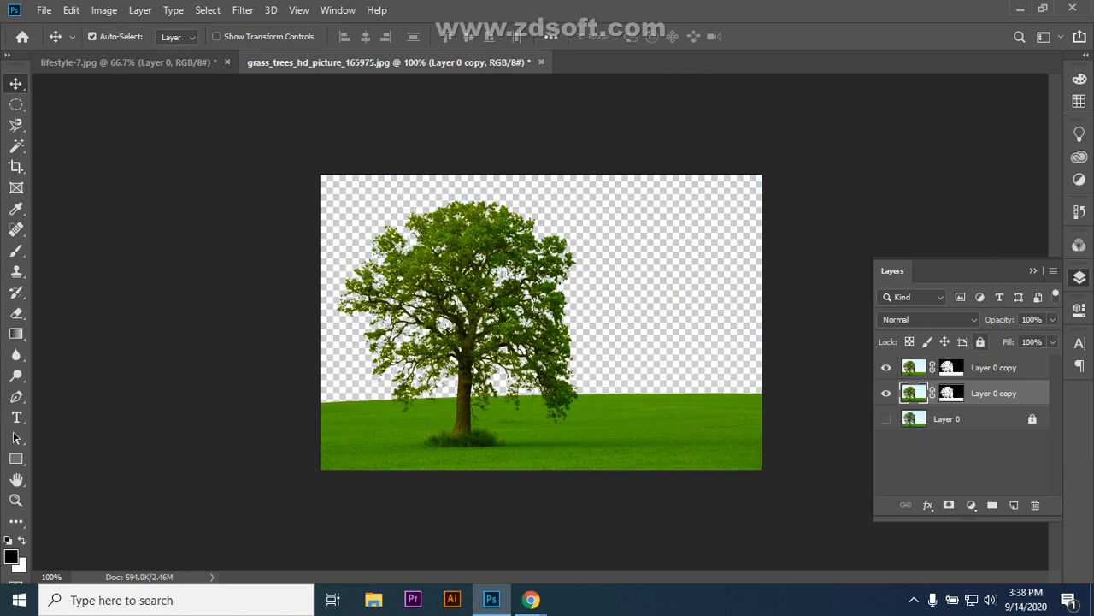
{"action": "left_click", "coordinate": [980, 341]}
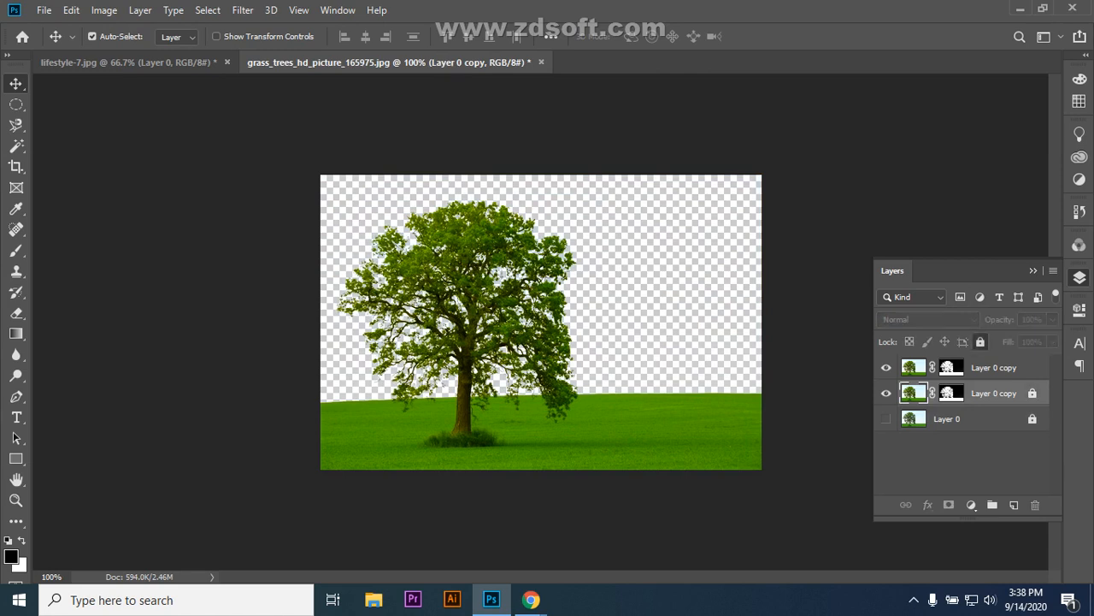
- Add an empty layer above the top Layer 0 copy and draw a black rectangle about 547 by 368 px over the canvas
{"action": "left_click", "coordinate": [993, 367]}
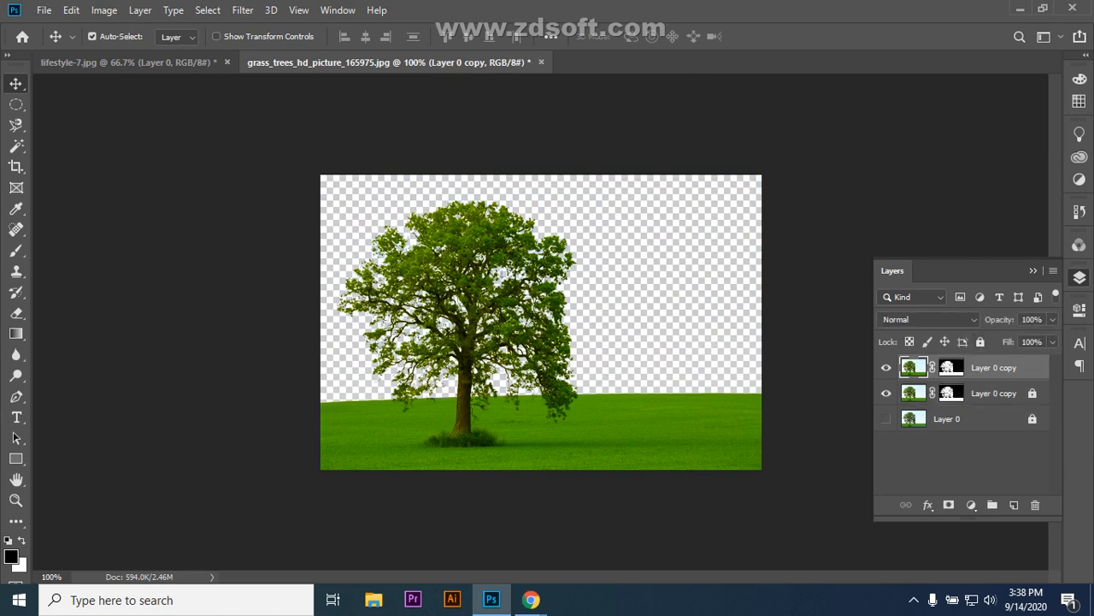
{"action": "left_click", "coordinate": [1014, 504]}
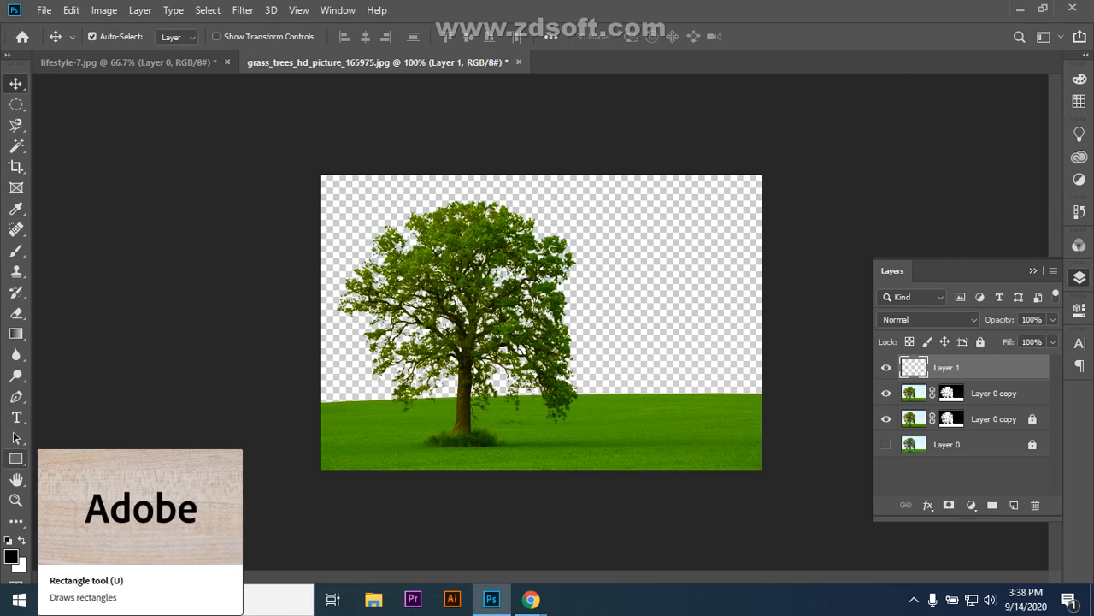
{"action": "left_click", "coordinate": [16, 459]}
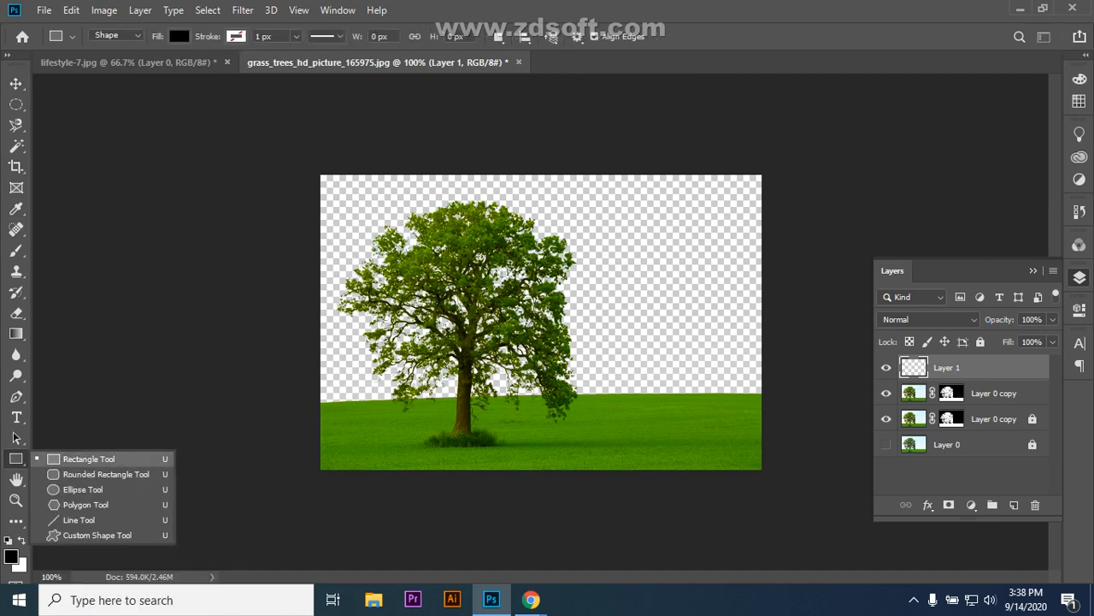
{"action": "left_click", "coordinate": [89, 458]}
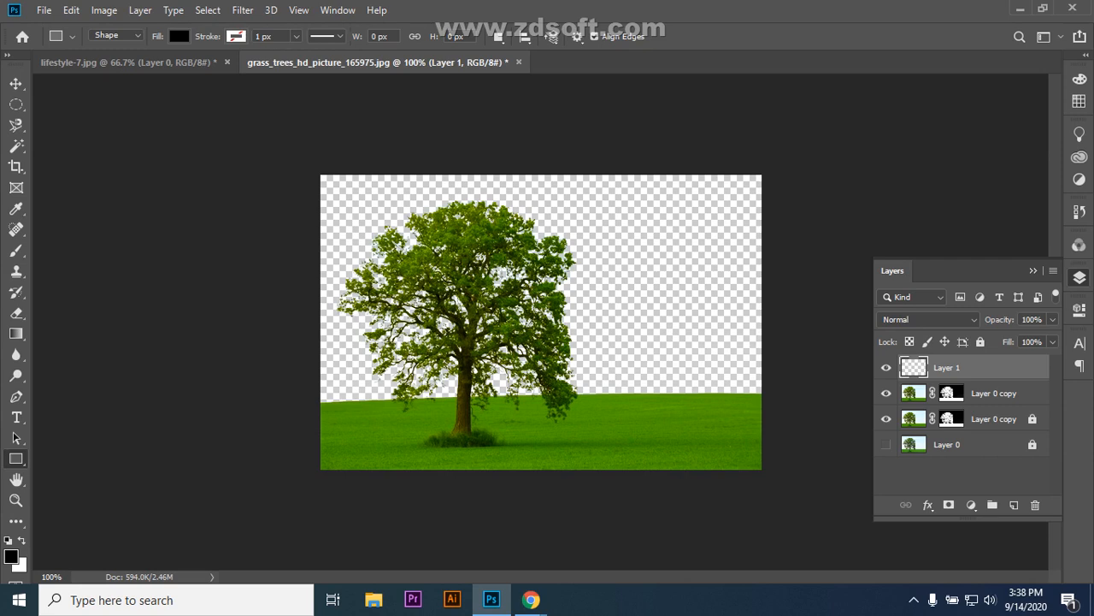
{"action": "left_click_drag", "start_coordinate": [322, 178], "coordinate": [762, 471]}
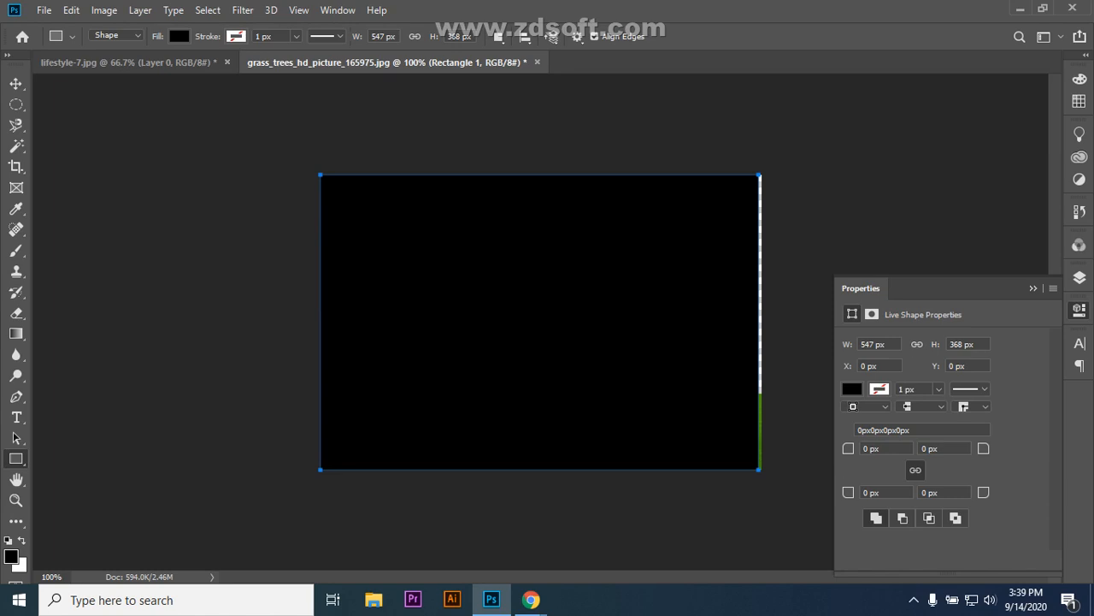
{"action": "key", "text": "v"}
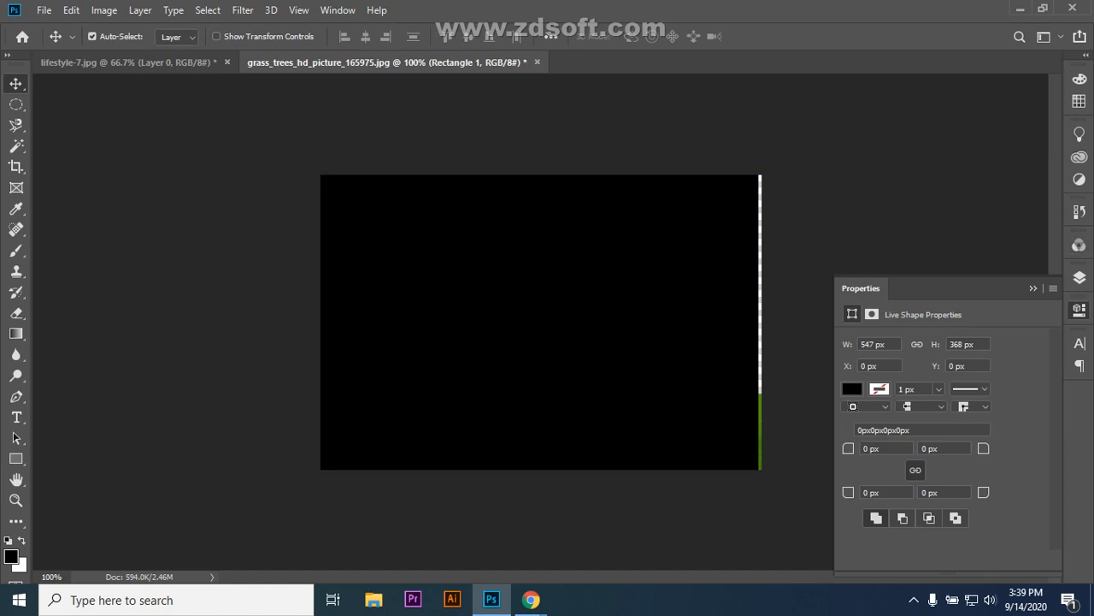
{"action": "left_click", "coordinate": [1079, 276]}
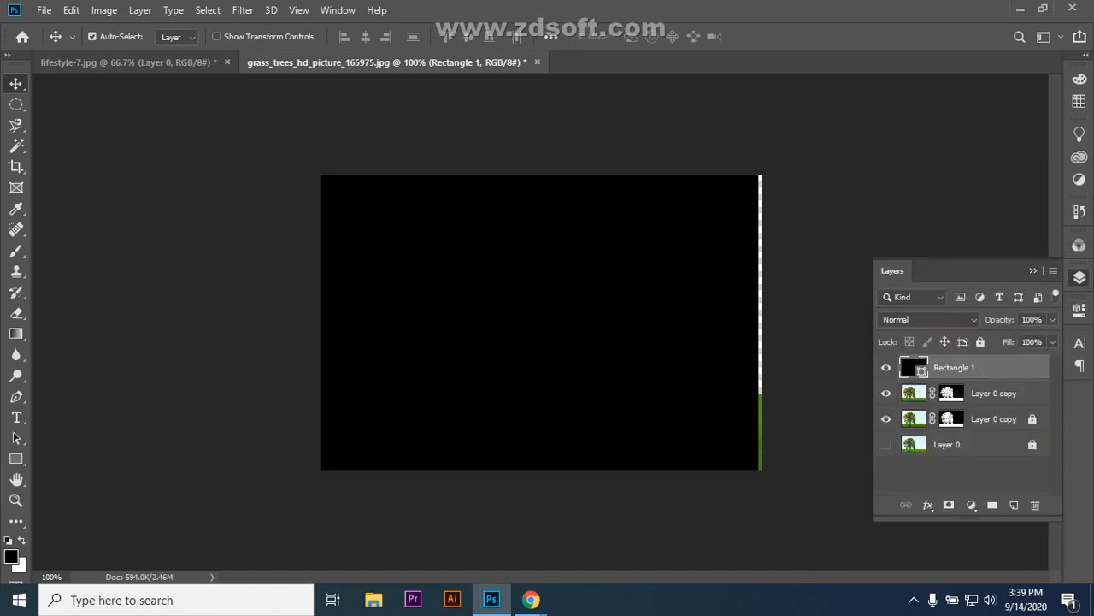
{"action": "left_click", "coordinate": [16, 459]}
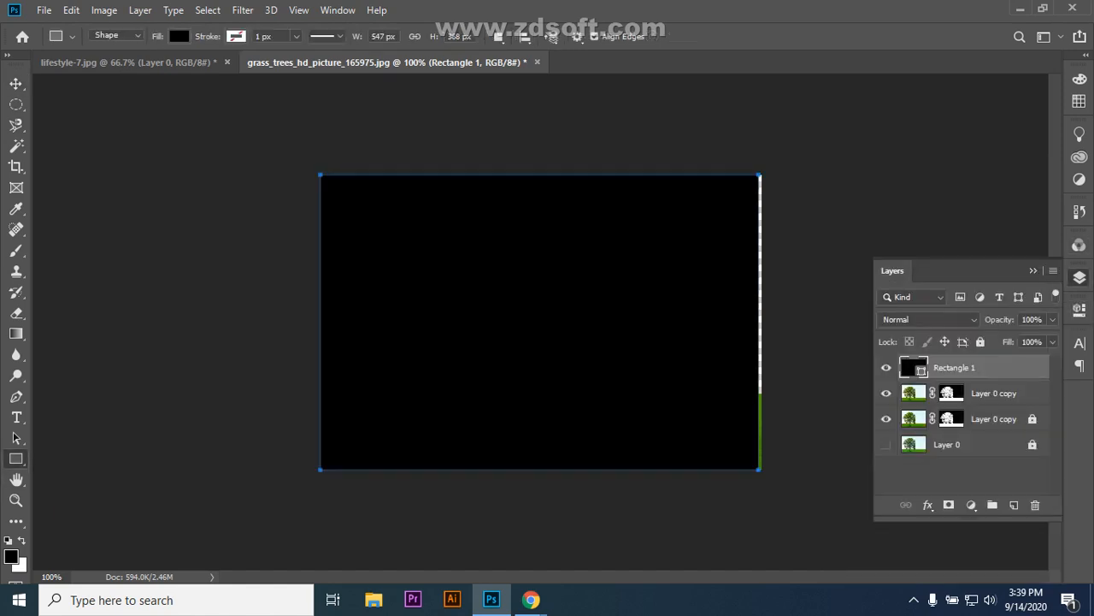
{"action": "left_click_drag", "start_coordinate": [760, 325], "coordinate": [774, 328]}
{"action": "key", "text": "ctrl+z"}
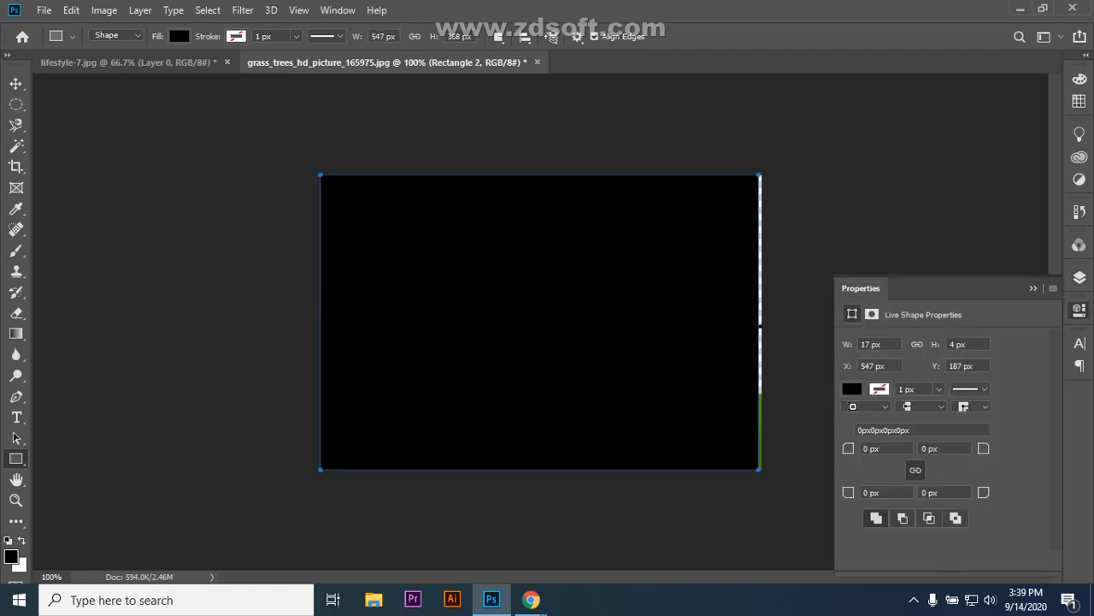
{"action": "left_click", "coordinate": [773, 328]}
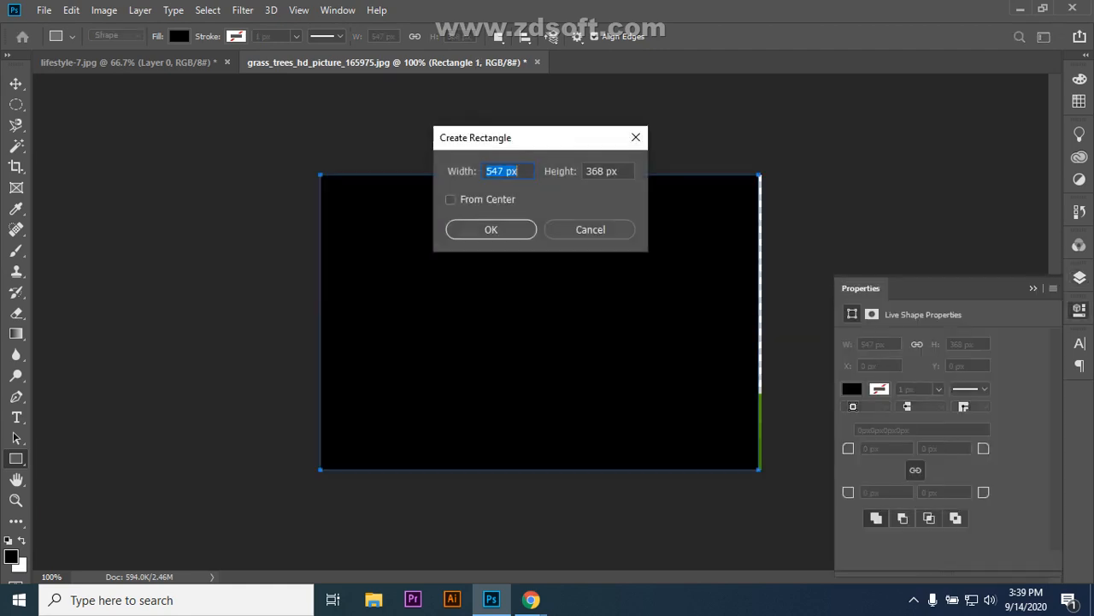
{"action": "key", "text": "Escape"}
{"action": "key", "text": "Escape"}
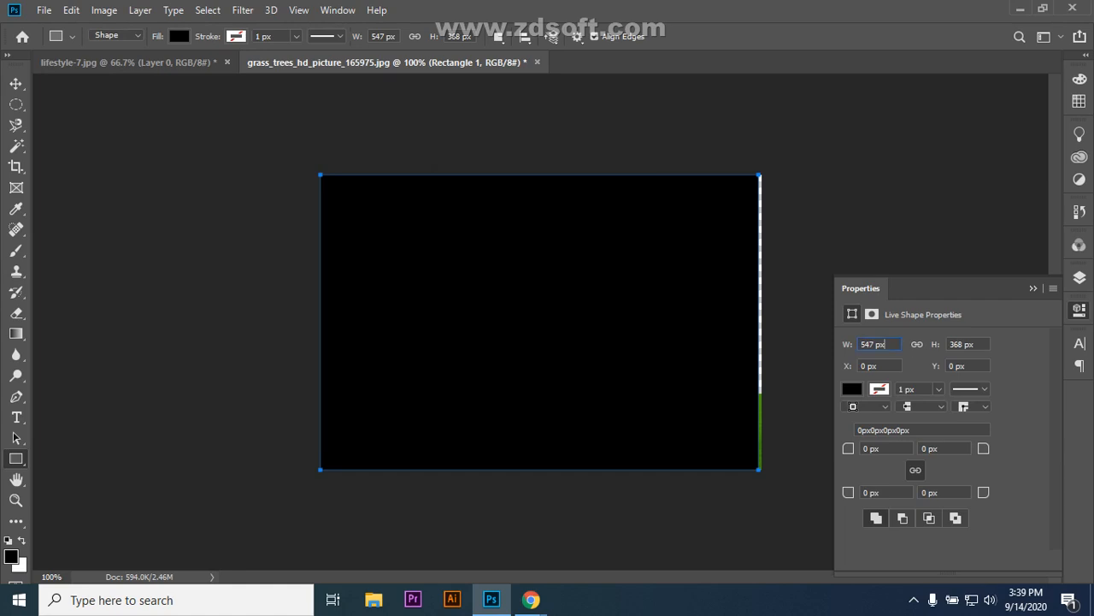
{"action": "double_click", "coordinate": [881, 343]}
{"action": "double_click", "coordinate": [961, 365]}
- Move the black rectangle about 4 px to the right, against the canvas's right edge
{"action": "left_click", "coordinate": [16, 83]}
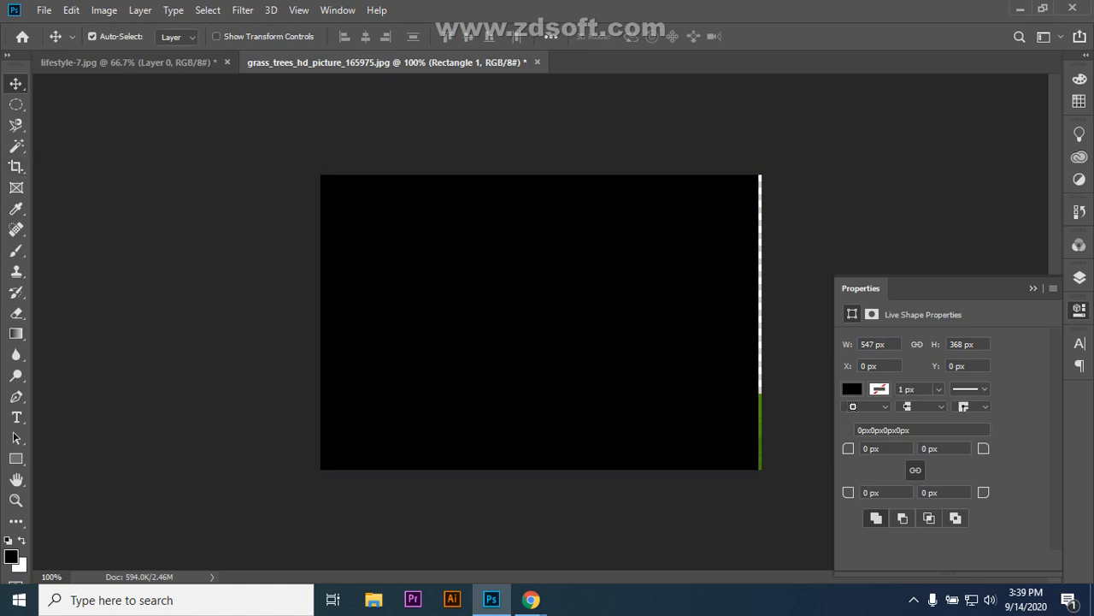
{"action": "left_click_drag", "start_coordinate": [515, 340], "coordinate": [514, 344]}
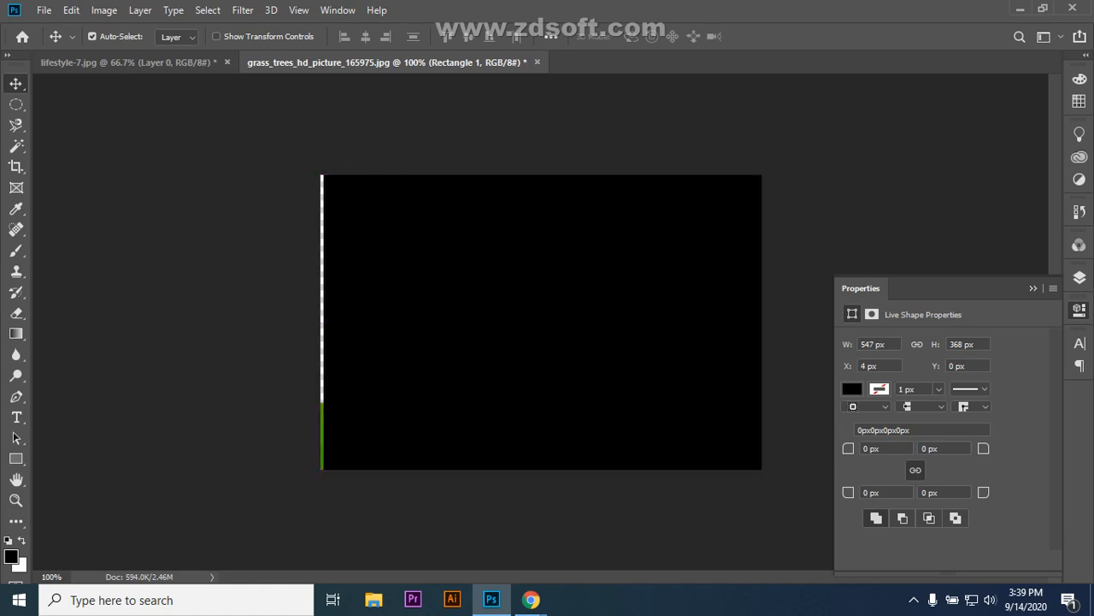
{"action": "right_click", "coordinate": [467, 271]}
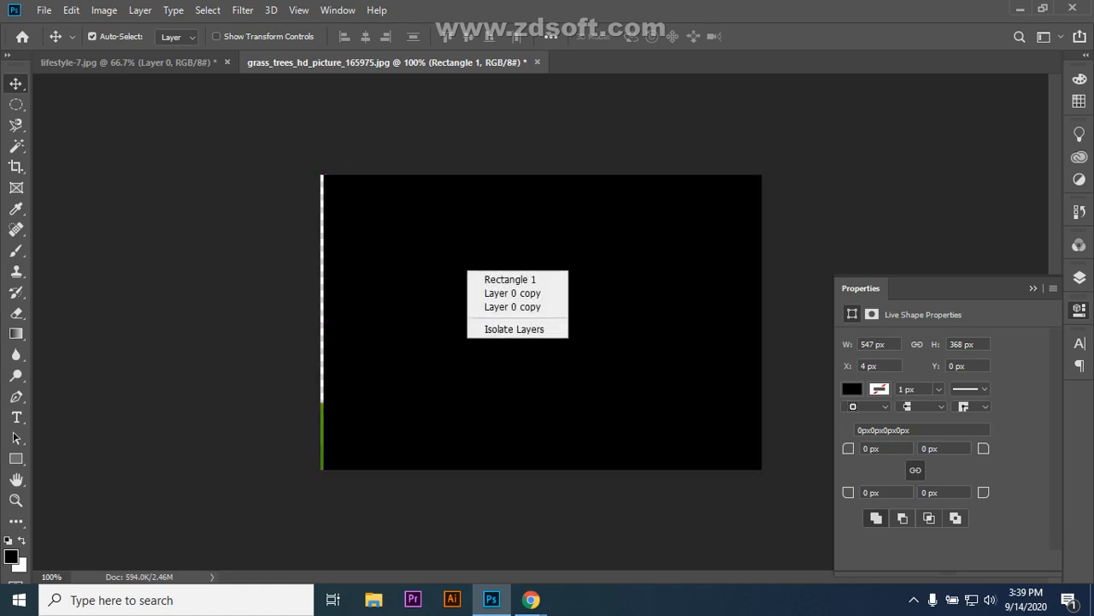
{"action": "key", "text": "Escape"}
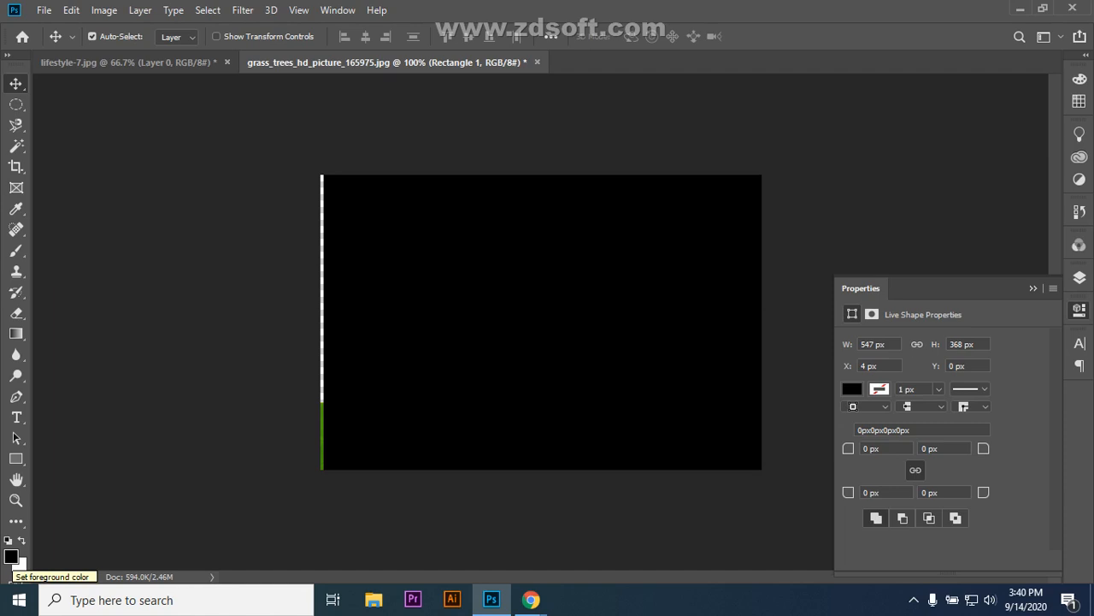
- Set the foreground color to a muted teal and fill the rectangle with it
{"action": "left_click", "coordinate": [11, 557]}
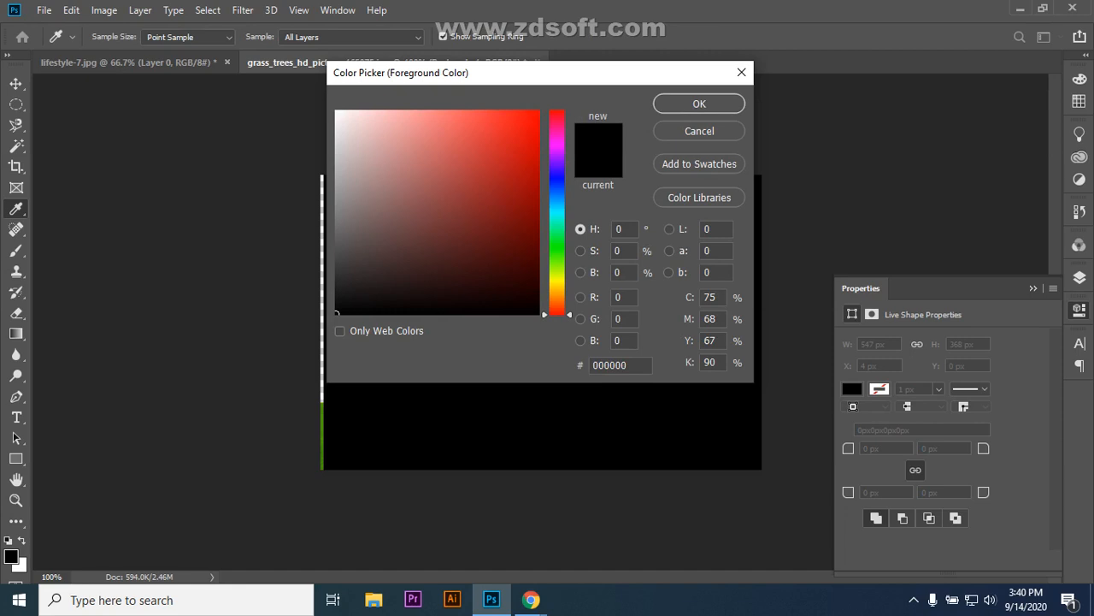
{"action": "left_click_drag", "start_coordinate": [556, 313], "coordinate": [557, 223]}
{"action": "left_click", "coordinate": [418, 188]}
{"action": "left_click", "coordinate": [700, 103]}
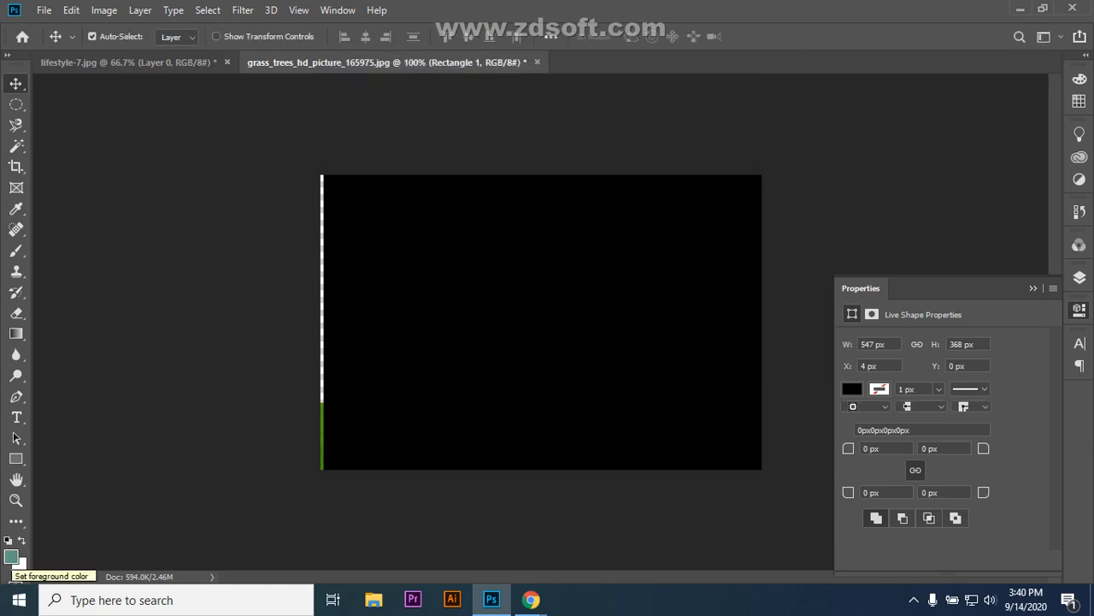
{"action": "key", "text": "alt+BackSpace"}
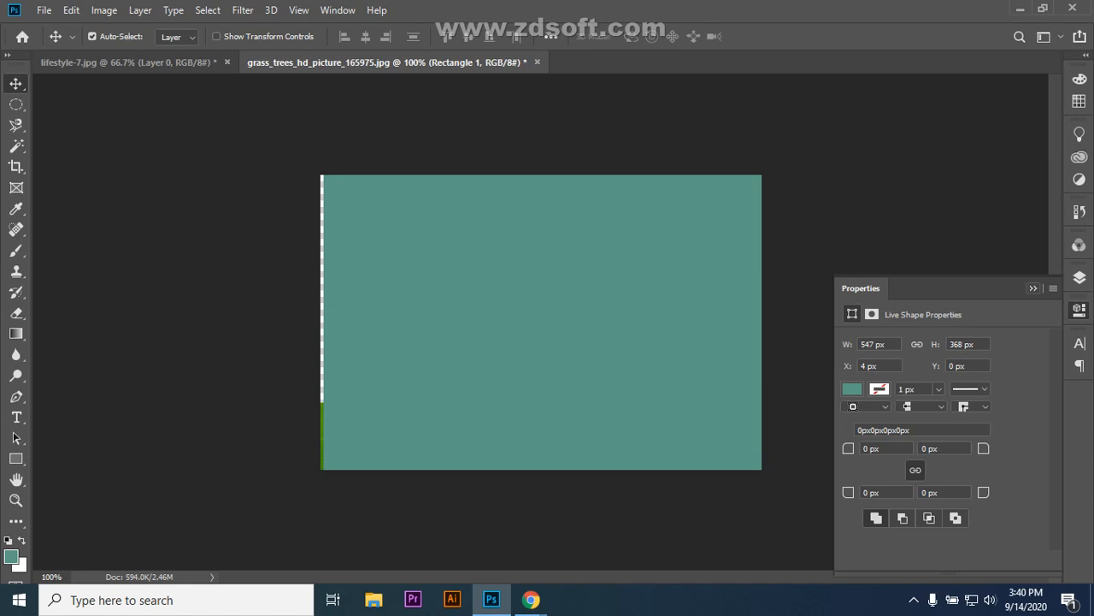
- Hide the lower Layer 0 copy and place the Rectangle 1 layer directly beneath the top Layer 0 copy
{"action": "left_click", "coordinate": [1033, 288]}
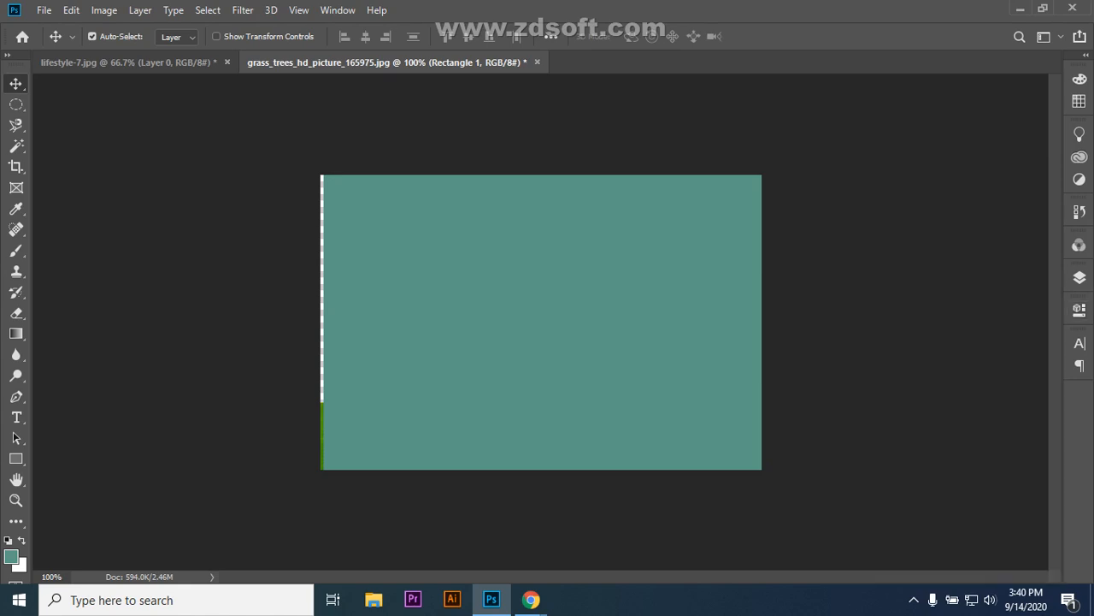
{"action": "left_click", "coordinate": [1079, 277]}
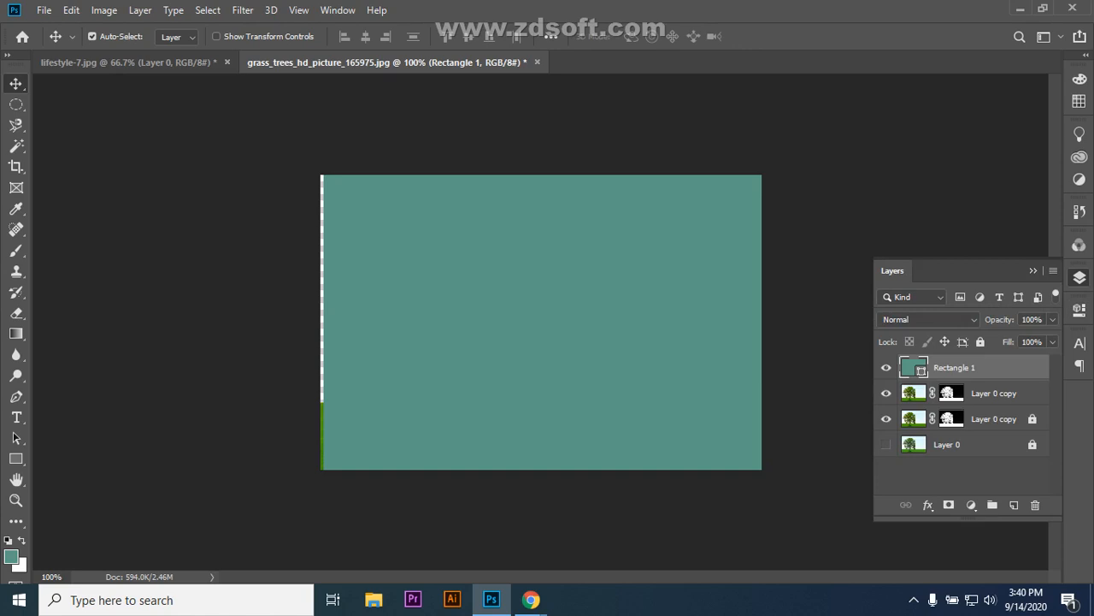
{"action": "left_click", "coordinate": [885, 418]}
{"action": "left_click_drag", "start_coordinate": [950, 367], "coordinate": [951, 405]}
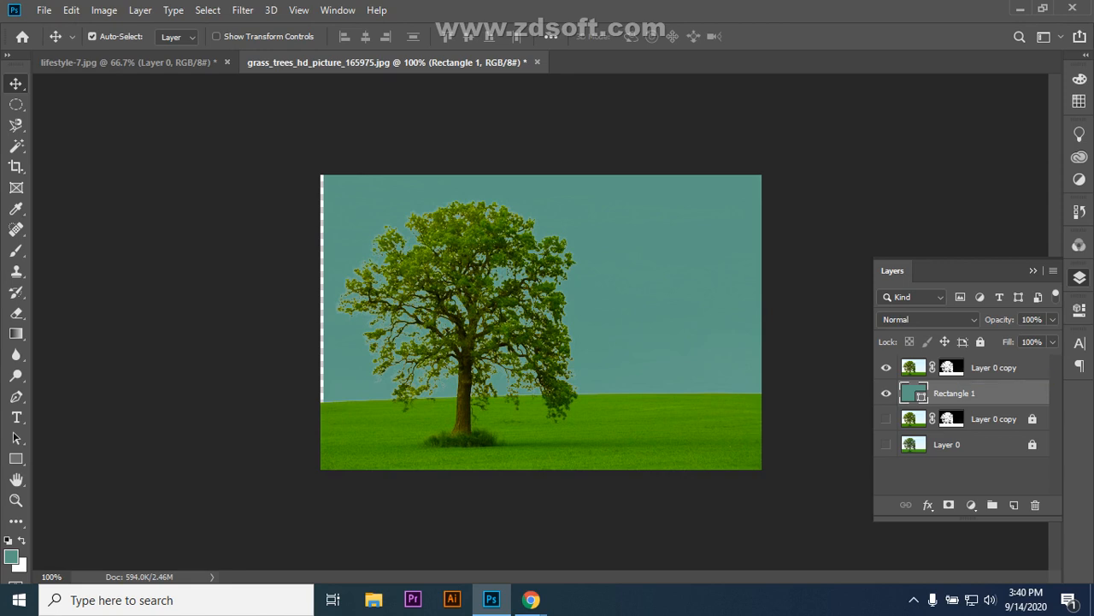
- Nudge the teal rectangle 2 px to the left
{"action": "key", "text": "Left"}
{"action": "key", "text": "Left"}
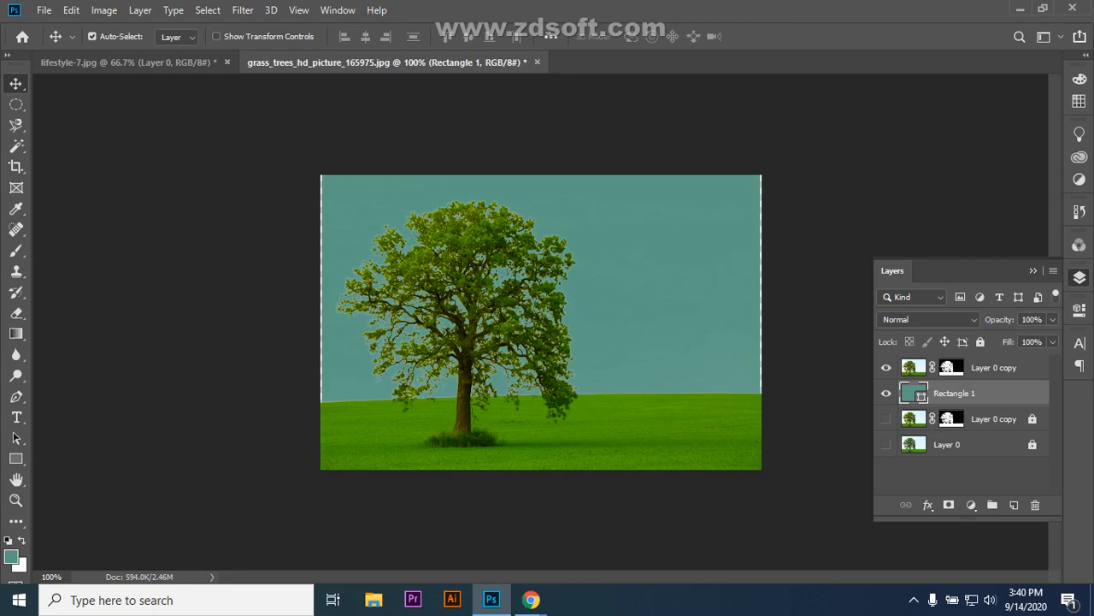
- Draw a rounded rectangle about 170 by 194 px with 10 px corners outside the canvas, to the left of the image
{"action": "left_click", "coordinate": [15, 458]}
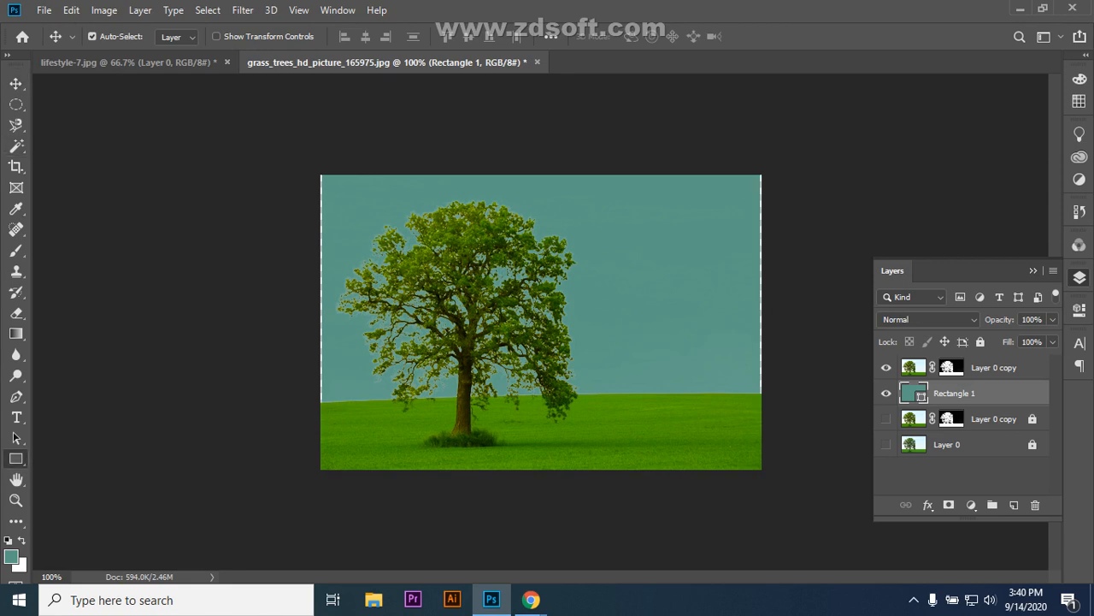
{"action": "left_click", "coordinate": [101, 474]}
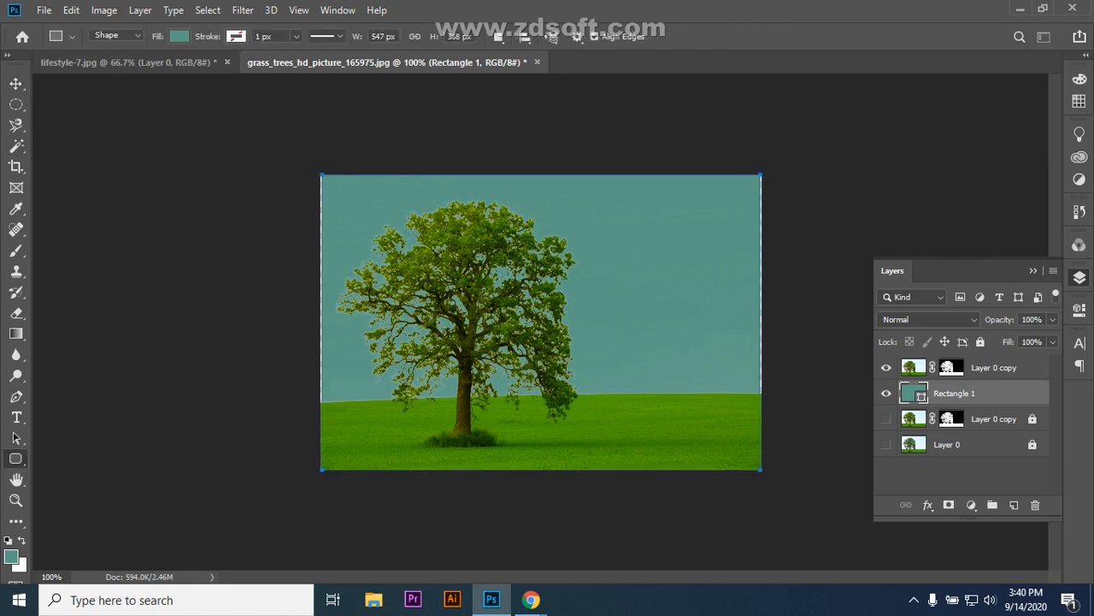
{"action": "left_click_drag", "start_coordinate": [153, 235], "coordinate": [289, 390]}
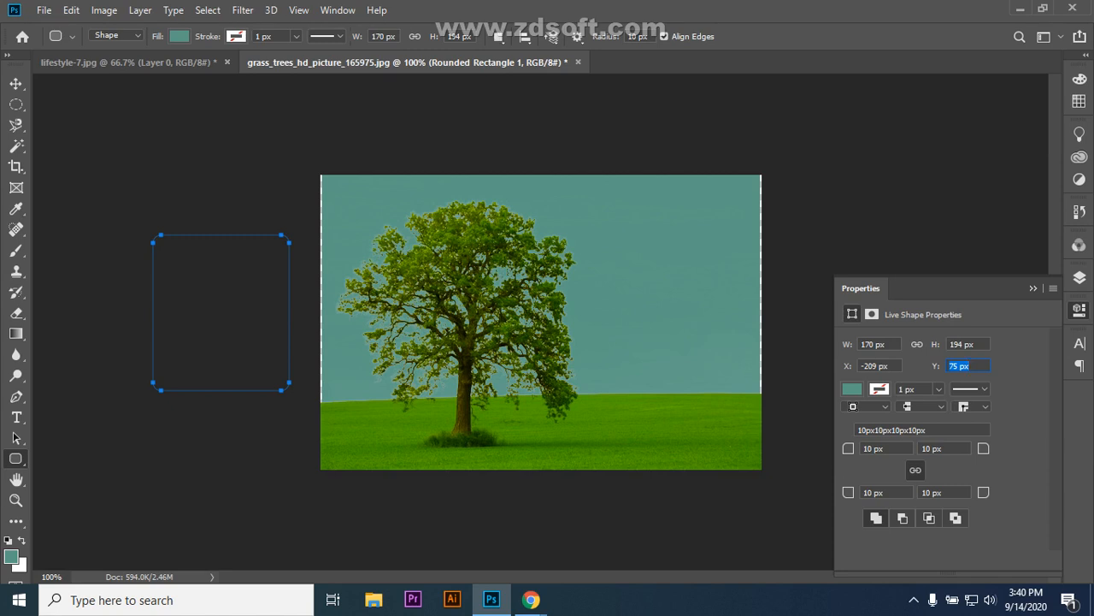
{"action": "left_click", "coordinate": [1032, 288]}
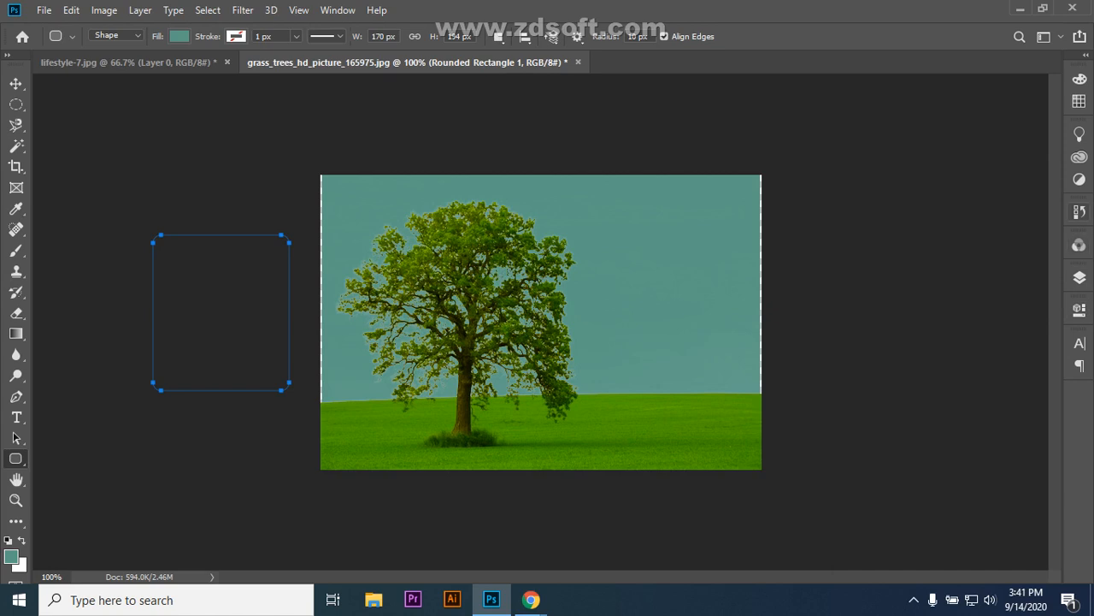
{"action": "left_click", "coordinate": [1079, 277]}
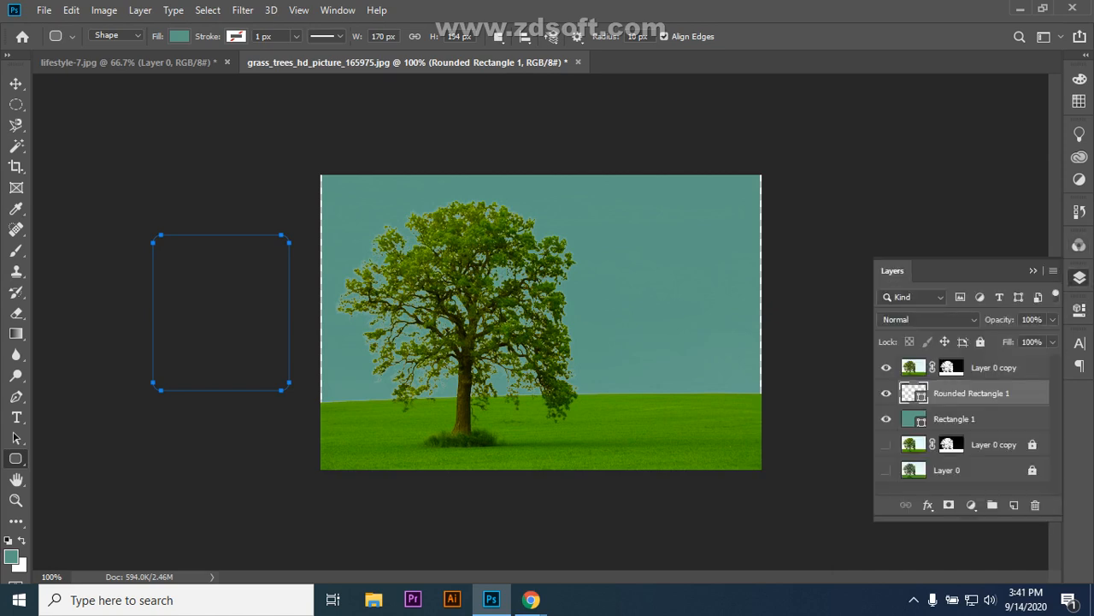
- Select the top Layer 0 copy and toggle the visibility of the Rounded Rectangle 1 layer and the top copy
{"action": "left_click", "coordinate": [994, 367]}
{"action": "left_click", "coordinate": [885, 392]}
{"action": "left_click", "coordinate": [886, 393]}
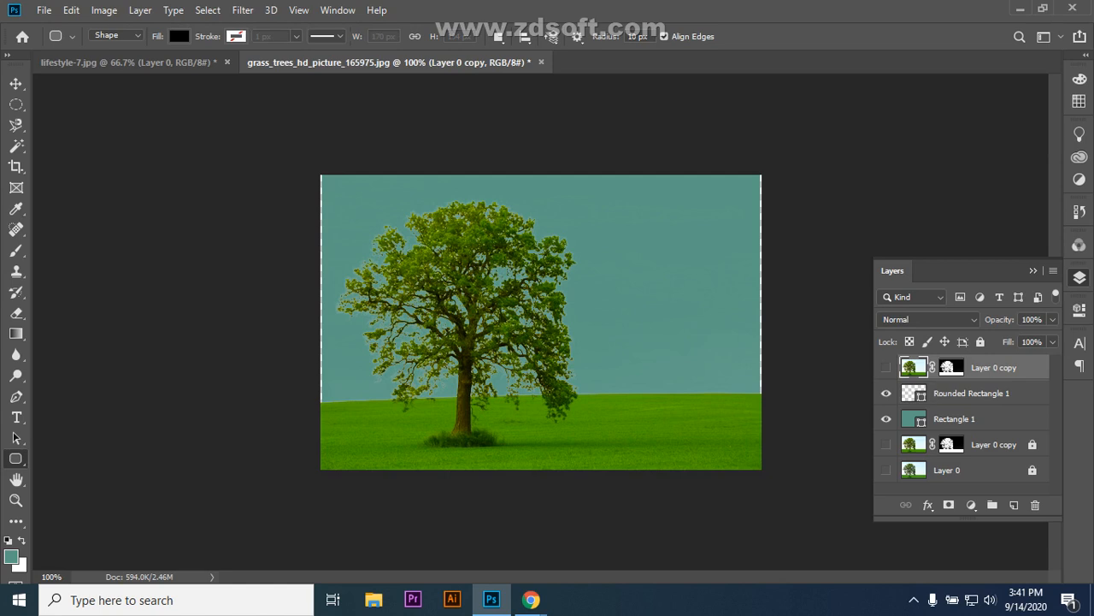
{"action": "left_click", "coordinate": [886, 368]}
{"action": "left_click", "coordinate": [886, 368]}
- Try drawing another rounded rectangle about 190 by 279 px to the left of the canvas, and undo it
{"action": "left_click_drag", "start_coordinate": [129, 204], "coordinate": [282, 428]}
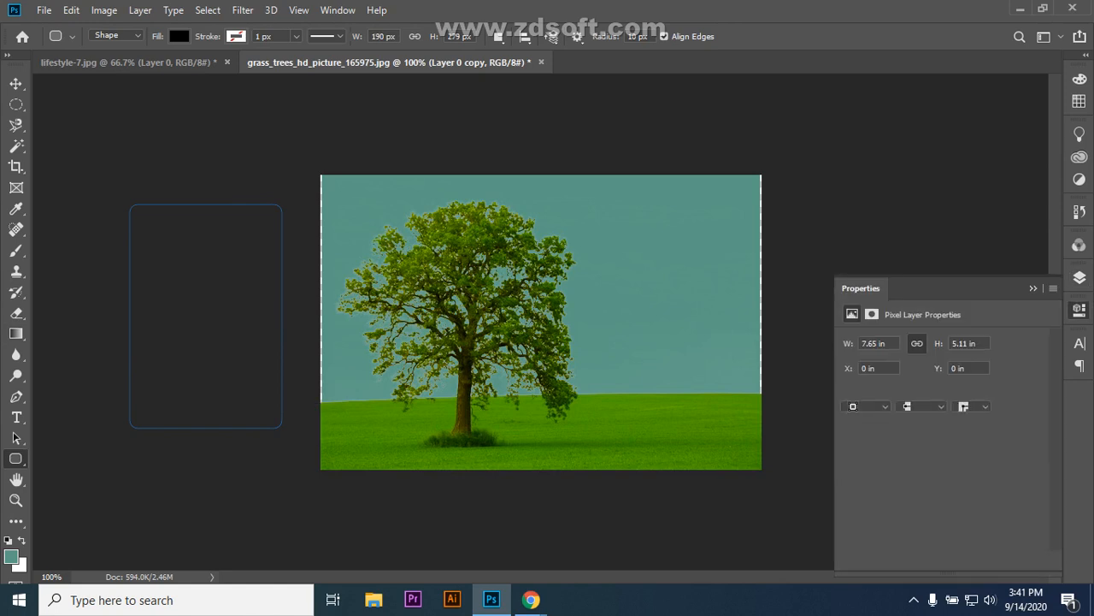
{"action": "key", "text": "ctrl+z"}
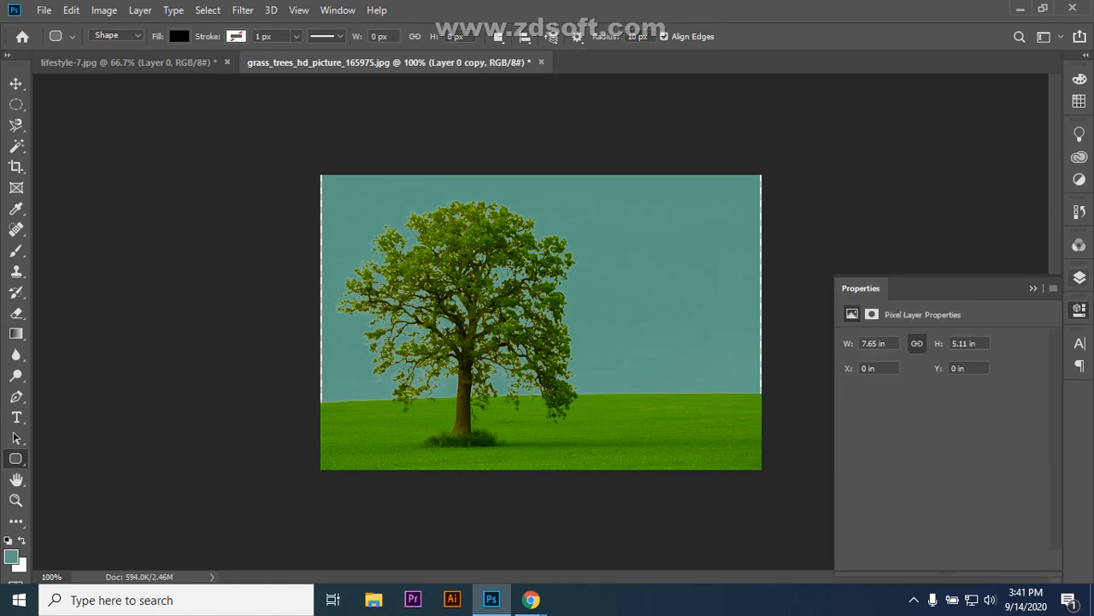
- Show the locked Layer 0 and Layer 0 copy, and toggle the visibility of both shape layers and the top Layer 0 copy
{"action": "left_click", "coordinate": [1033, 288]}
{"action": "left_click", "coordinate": [1079, 277]}
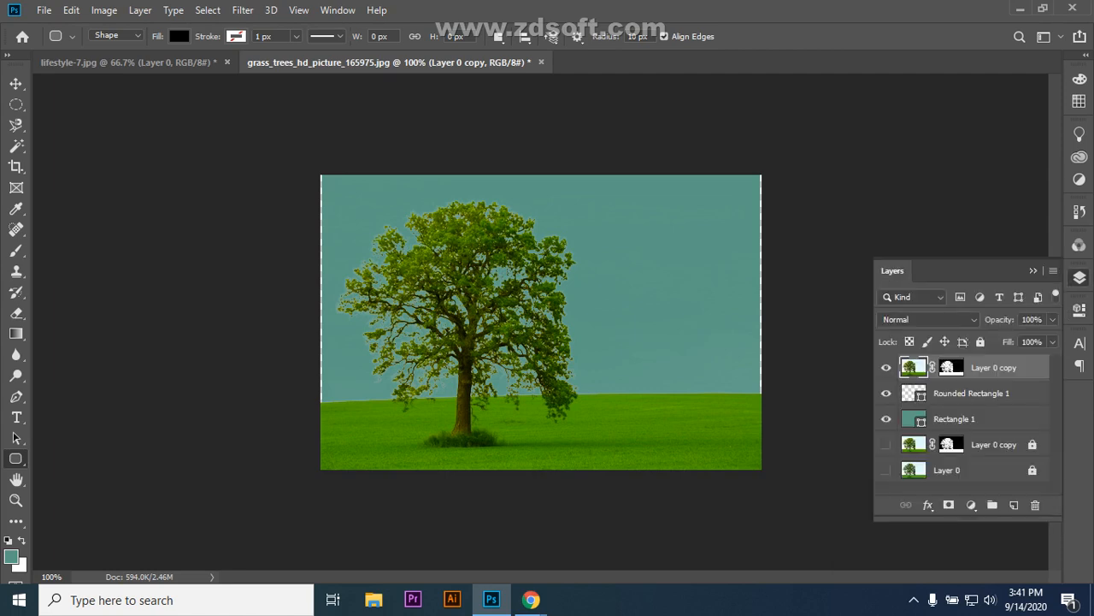
{"action": "left_click", "coordinate": [886, 393]}
{"action": "left_click", "coordinate": [885, 418]}
{"action": "left_click", "coordinate": [886, 444]}
{"action": "left_click", "coordinate": [886, 469]}
{"action": "left_click", "coordinate": [886, 393]}
{"action": "left_click", "coordinate": [886, 418]}
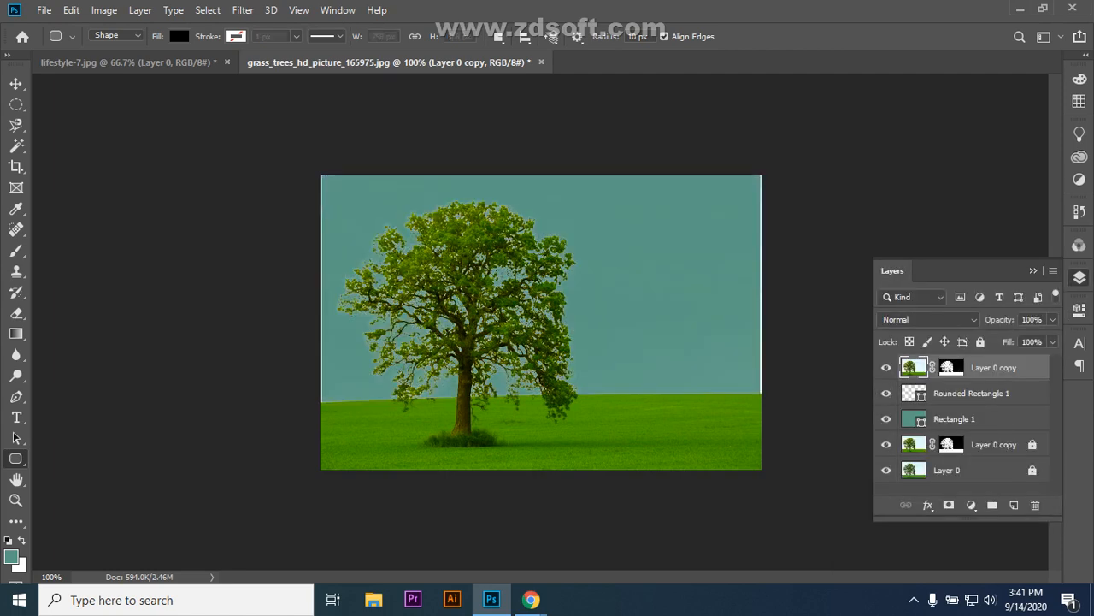
{"action": "left_click", "coordinate": [885, 367]}
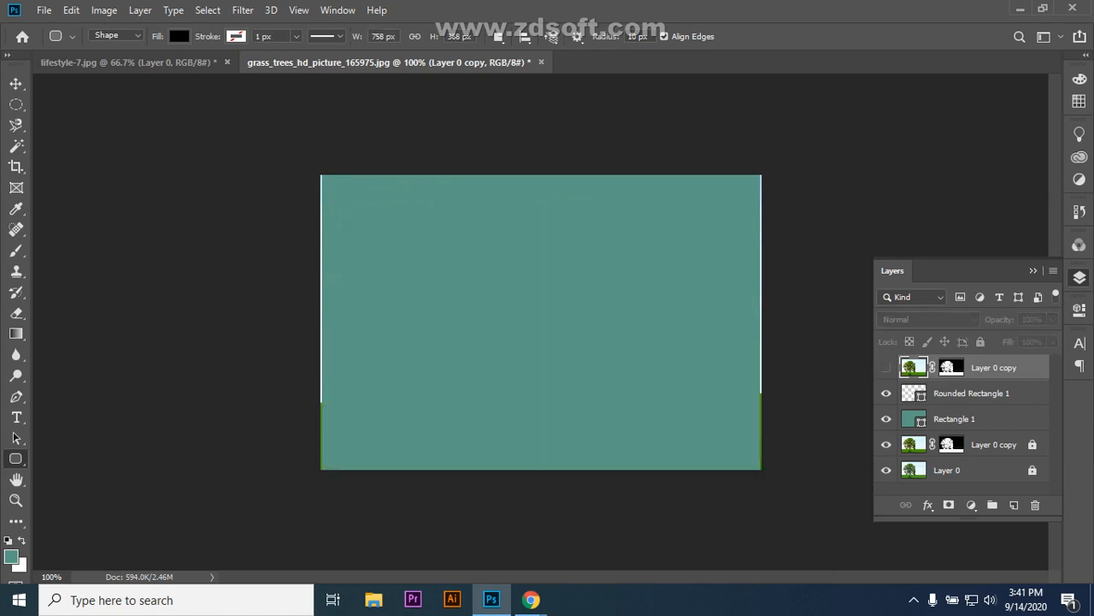
{"action": "left_click", "coordinate": [886, 367]}
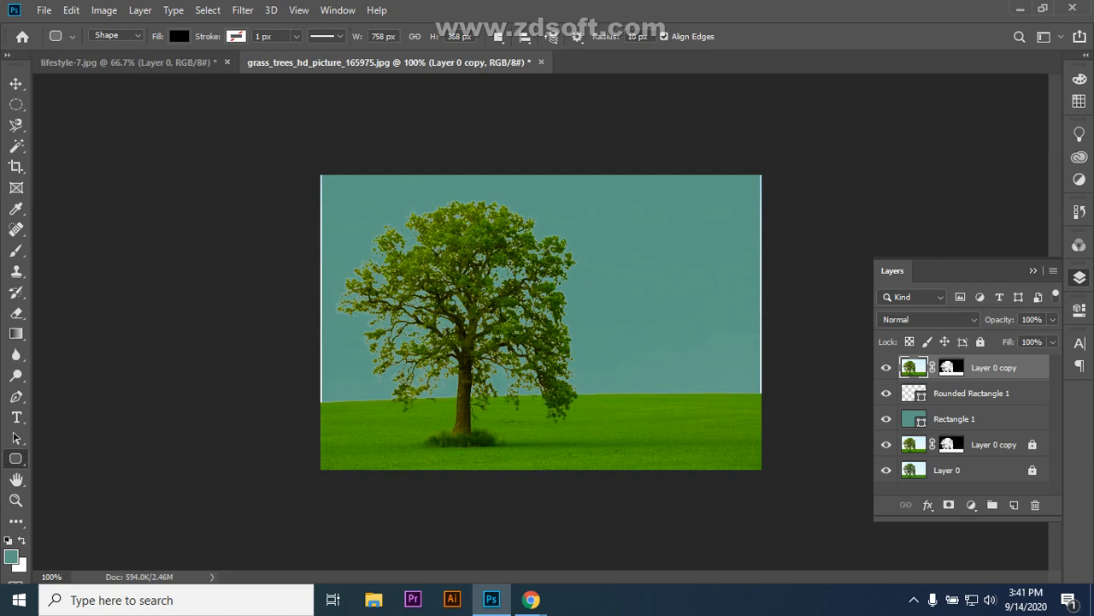
- Recolour the Rounded Rectangle 1 layer by setting the foreground colour to the brighter teal 36d4a2
{"action": "left_click", "coordinate": [971, 392]}
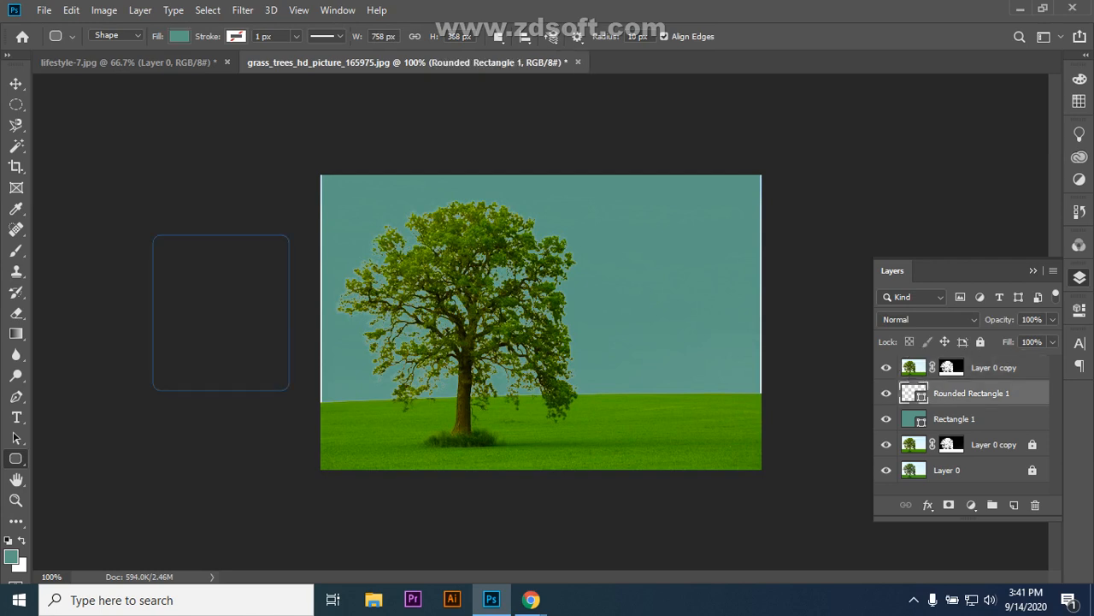
{"action": "left_click", "coordinate": [11, 555]}
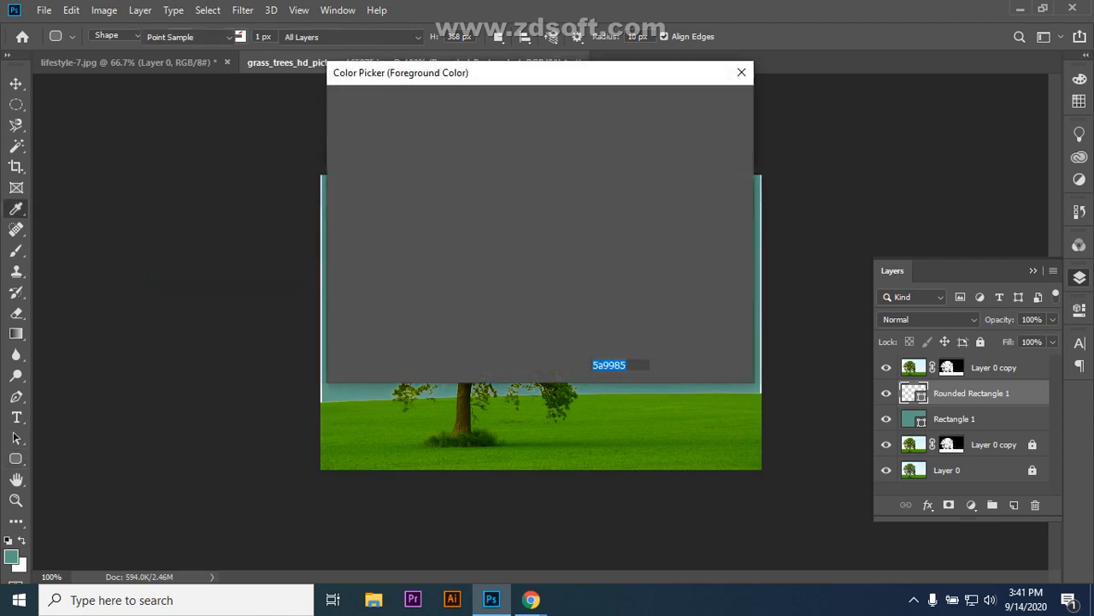
{"action": "left_click", "coordinate": [487, 146]}
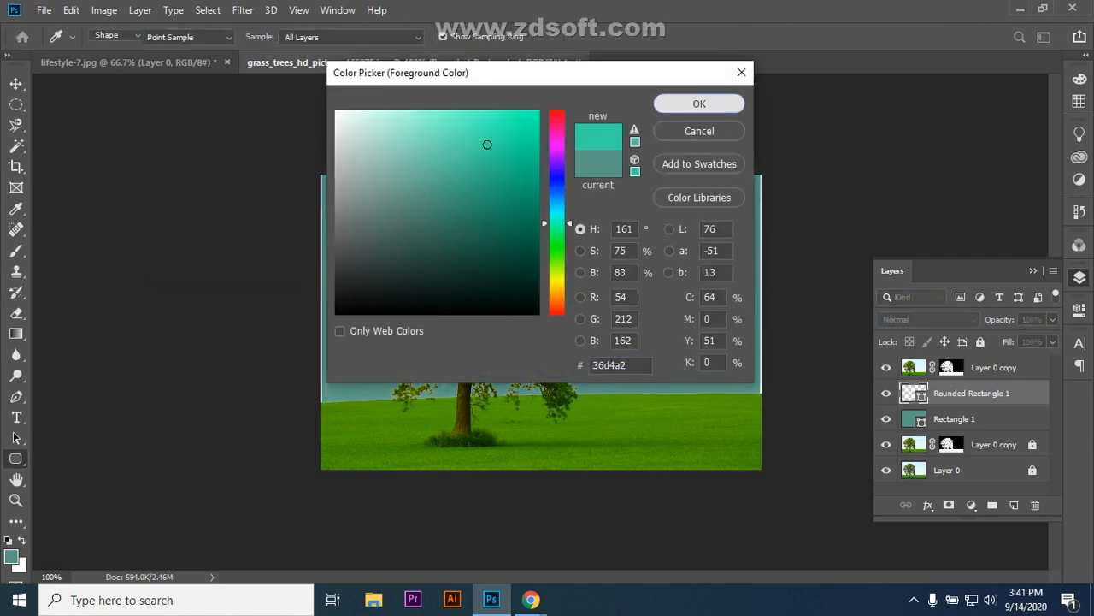
{"action": "left_click", "coordinate": [699, 103]}
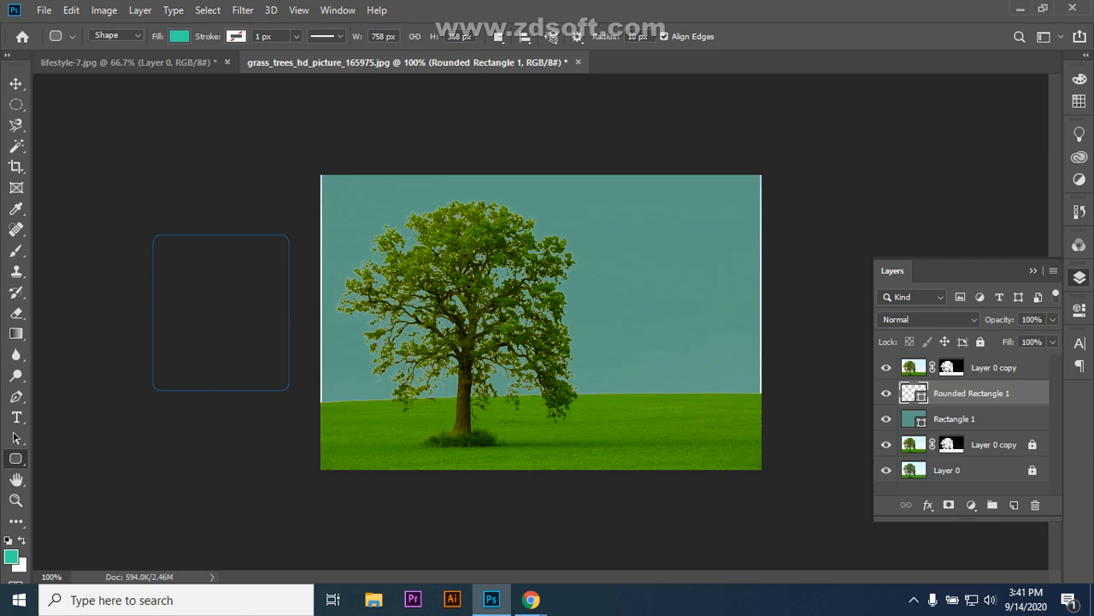
- Move the Rounded Rectangle 1 layer to the top of the layer stack and place Rectangle 1 directly beneath it
{"action": "left_click_drag", "start_coordinate": [971, 392], "coordinate": [971, 359]}
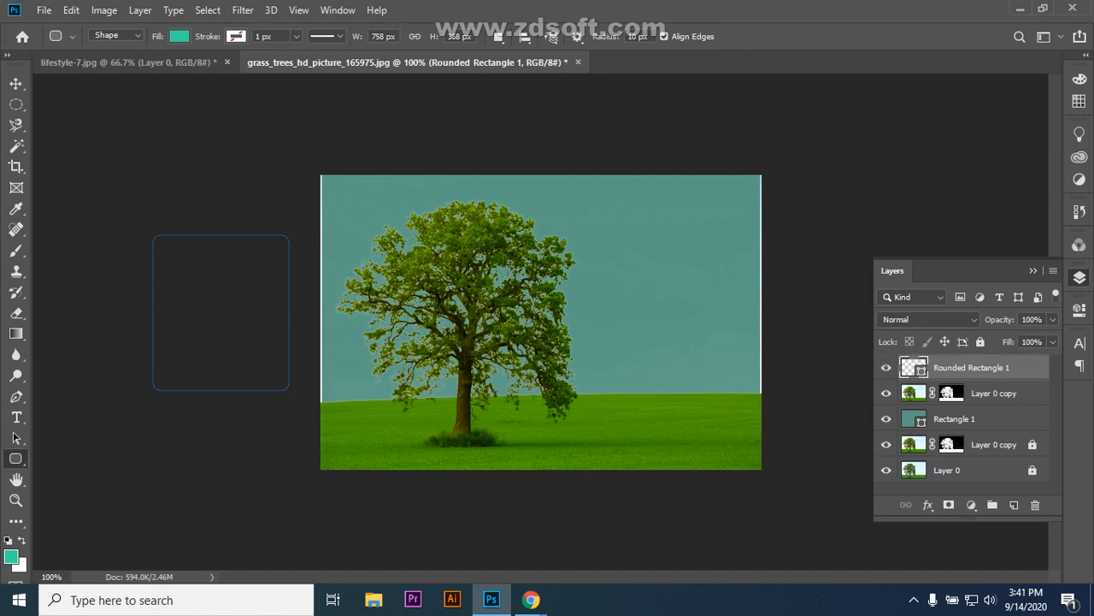
{"action": "left_click", "coordinate": [15, 83]}
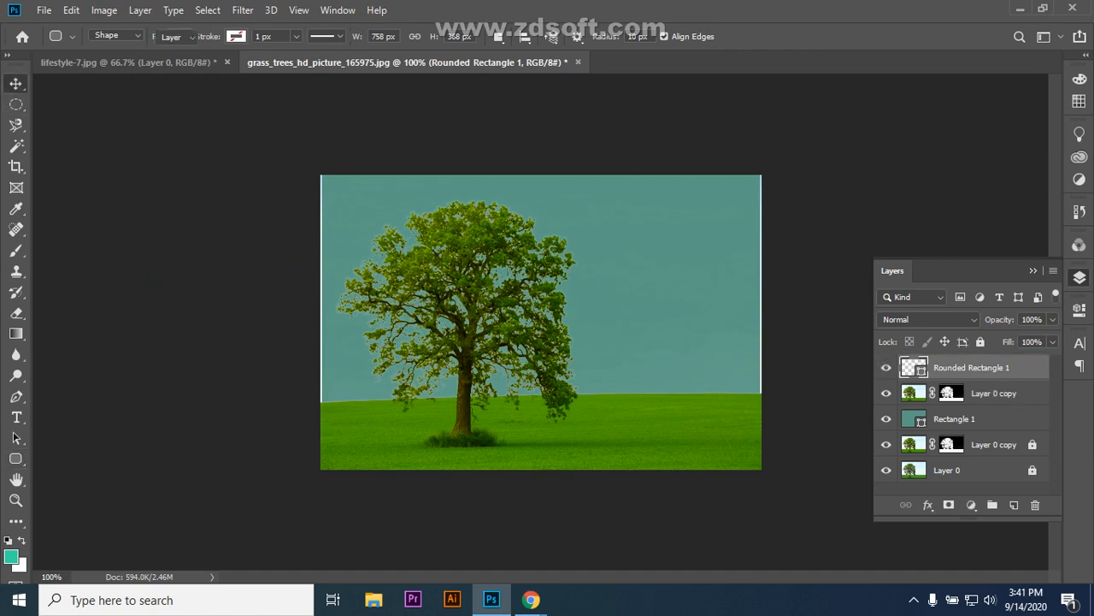
{"action": "left_click_drag", "start_coordinate": [144, 250], "coordinate": [296, 393]}
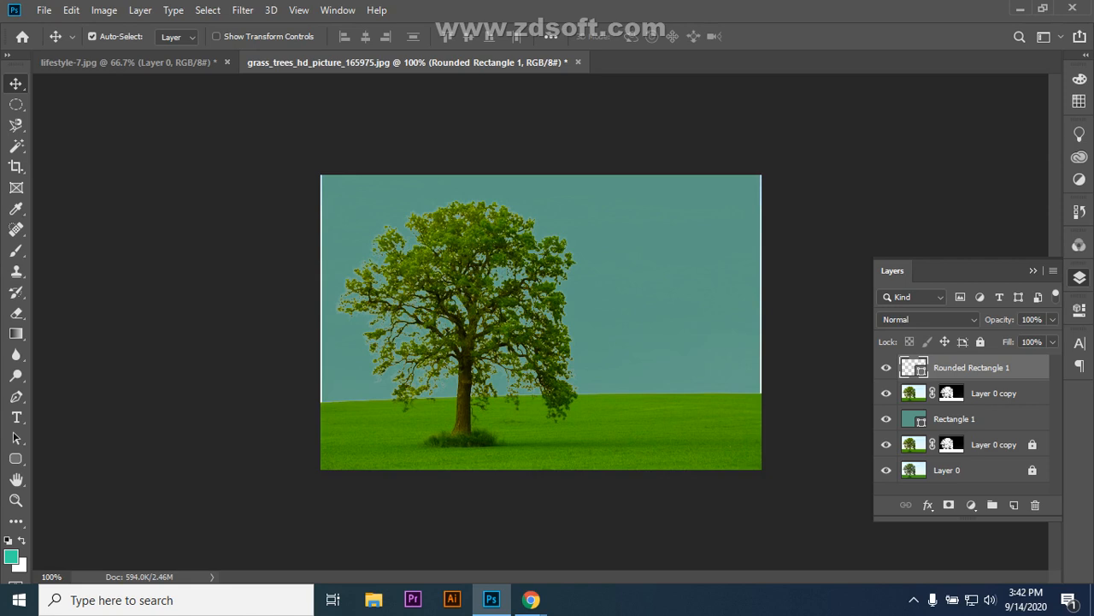
{"action": "left_click", "coordinate": [975, 418]}
{"action": "left_click_drag", "start_coordinate": [975, 418], "coordinate": [962, 381]}
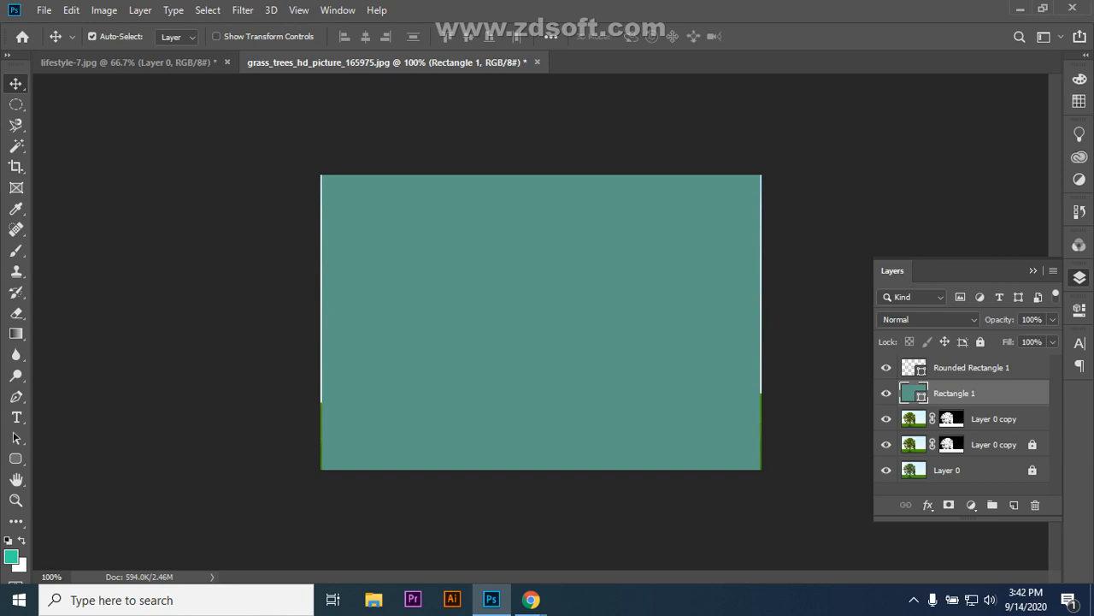
- Select Rounded Rectangle 1 and hide Rectangle 1, both Layer 0 copies and Layer 0
{"action": "left_click", "coordinate": [971, 367]}
{"action": "left_click", "coordinate": [886, 393]}
{"action": "left_click", "coordinate": [885, 419]}
{"action": "left_click", "coordinate": [885, 445]}
{"action": "left_click", "coordinate": [886, 470]}
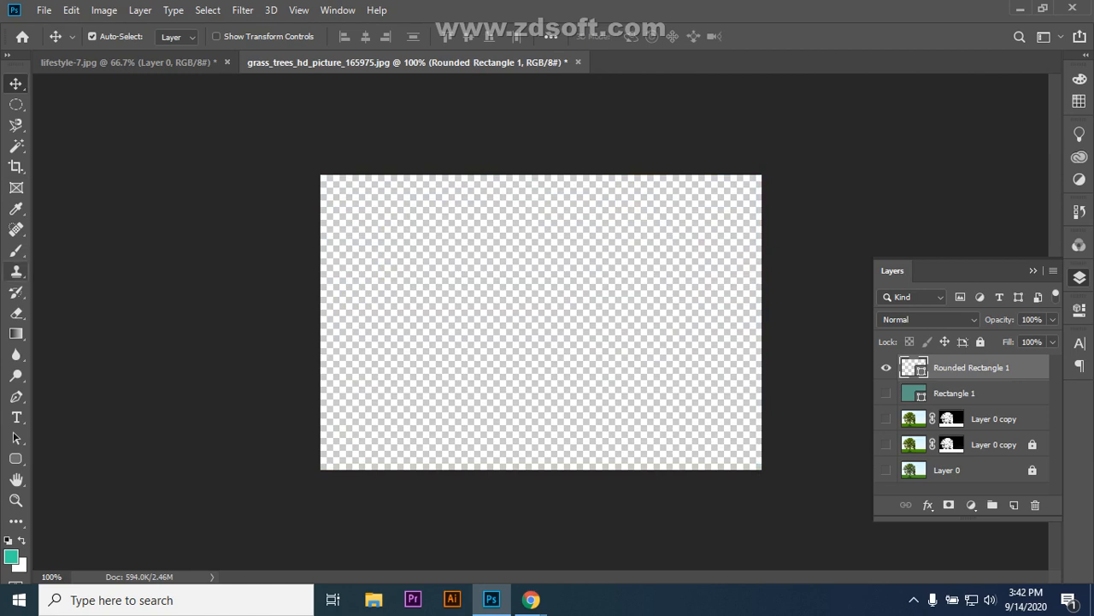
- Draw a teal rectangle about 287 by 116 px near the middle of the canvas
{"action": "left_click", "coordinate": [16, 459]}
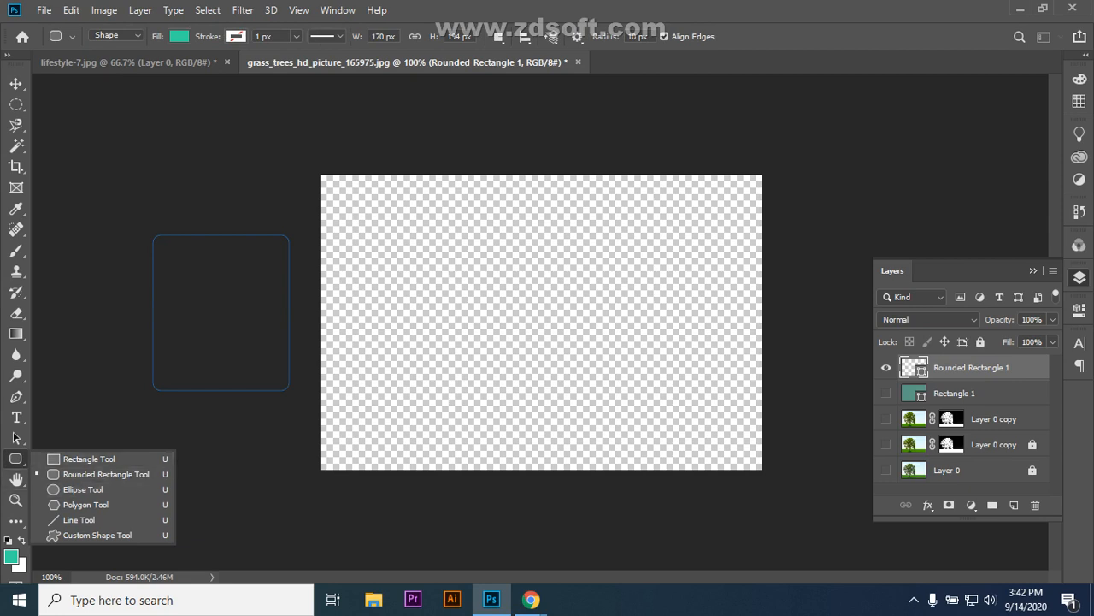
{"action": "left_click", "coordinate": [85, 459]}
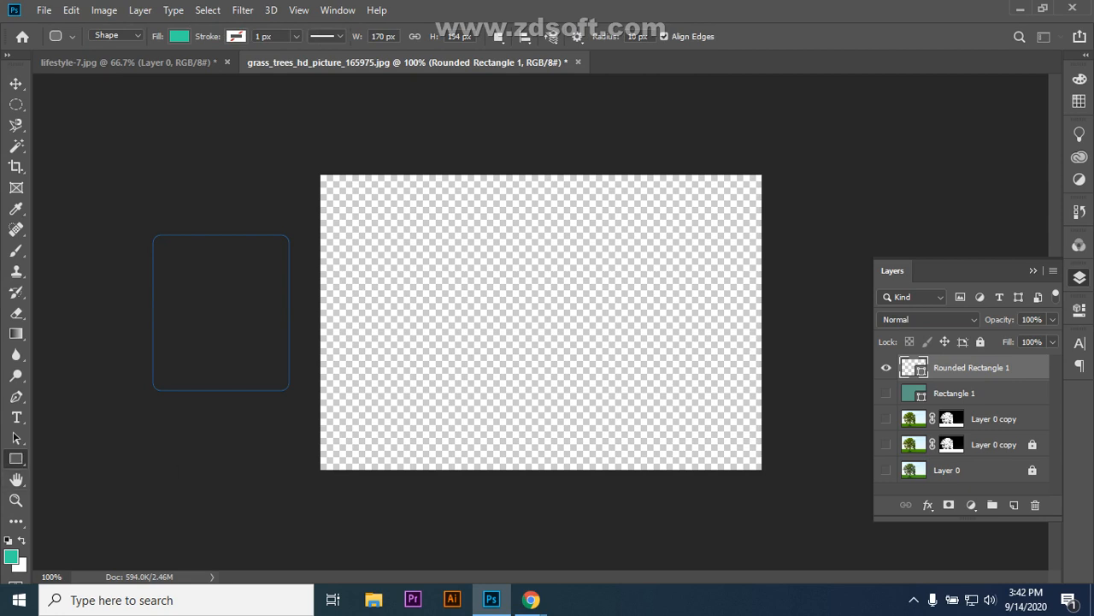
{"action": "left_click_drag", "start_coordinate": [428, 268], "coordinate": [659, 362]}
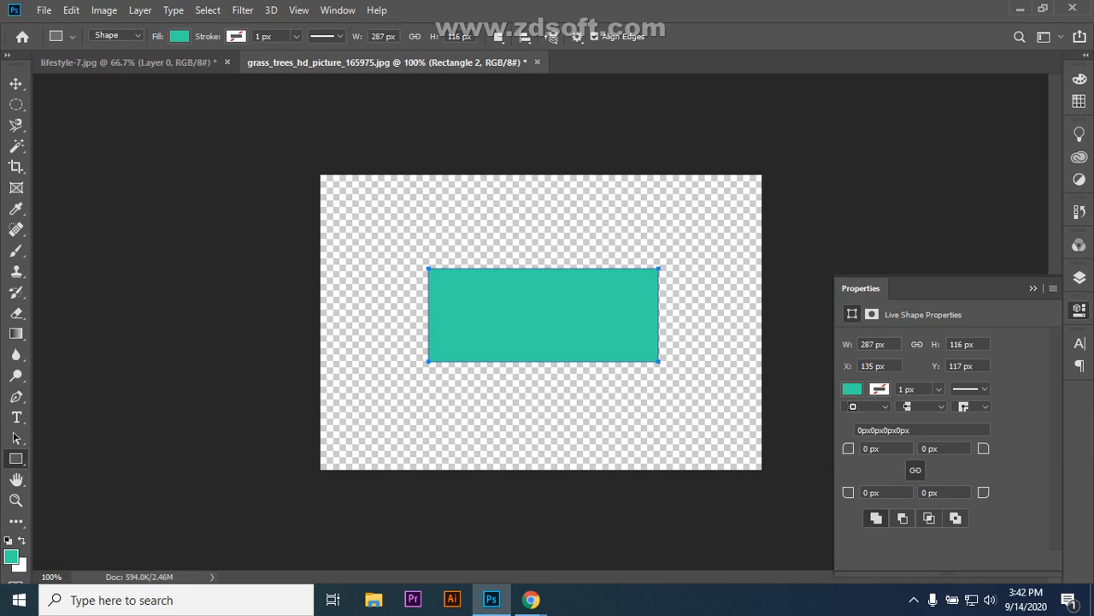
- Set the background colour to bright red and fill the new rectangle with it
{"action": "left_click", "coordinate": [21, 566]}
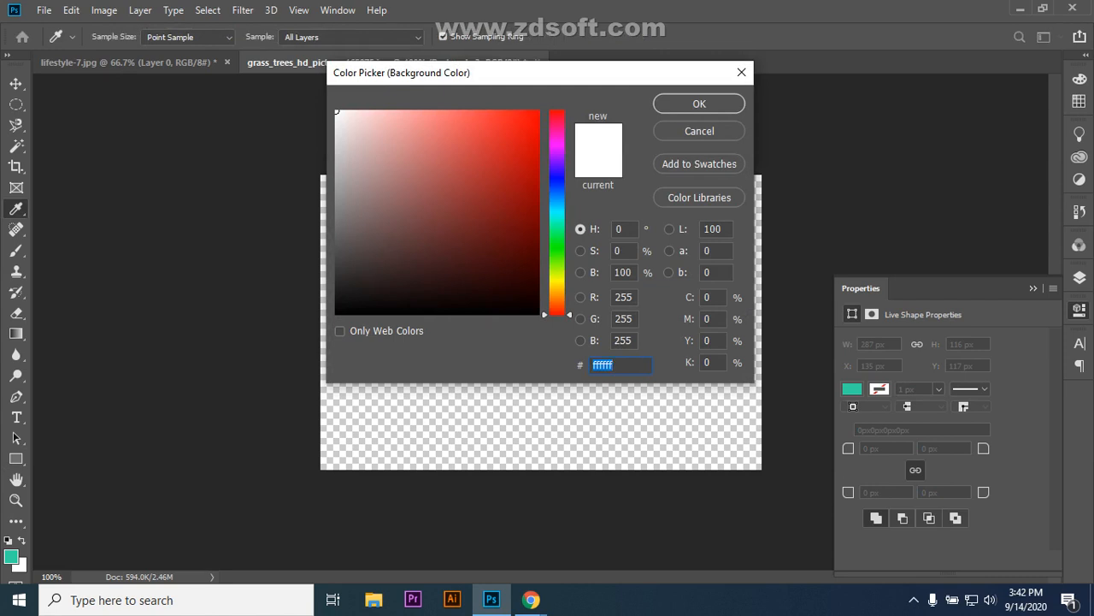
{"action": "type", "text": "e51414"}
{"action": "key", "text": "Return"}
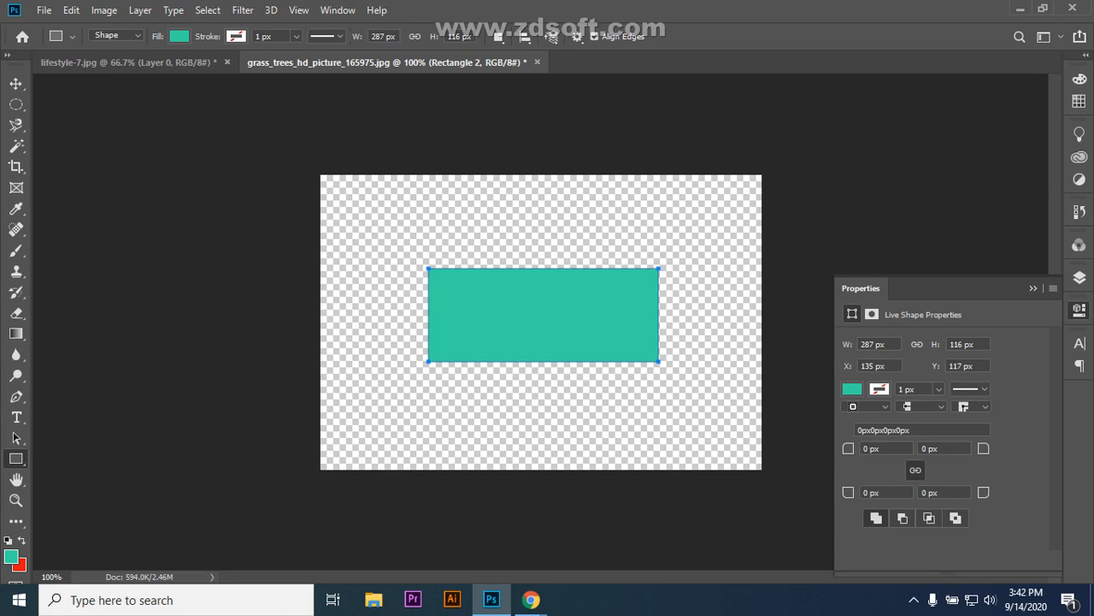
{"action": "key", "text": "ctrl+BackSpace"}
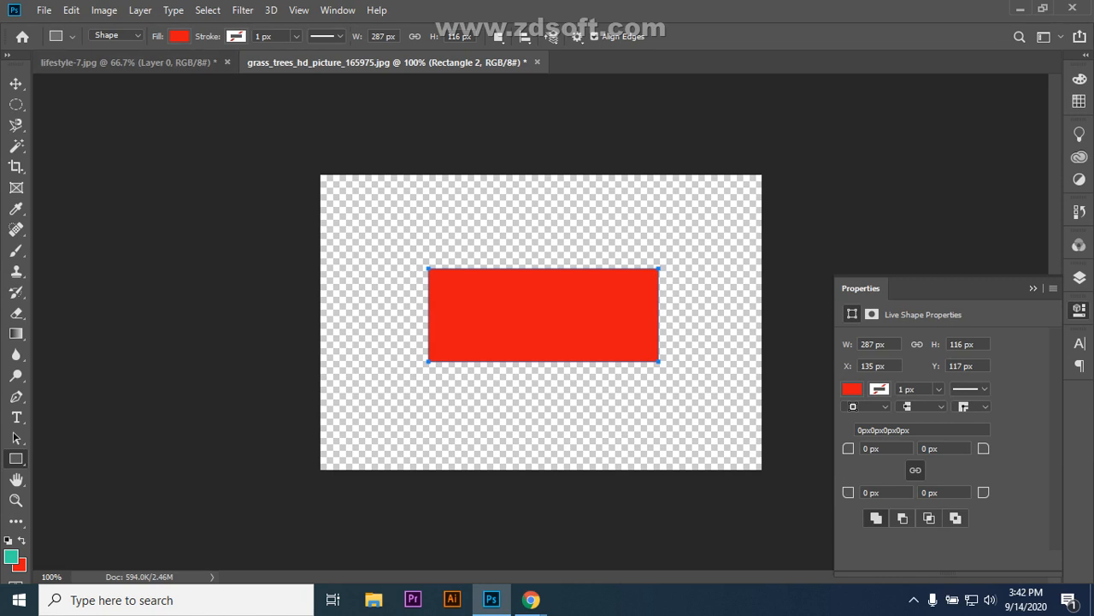
- Give the red rectangle a blue stroke and raise the stroke width to 58 px
{"action": "left_click", "coordinate": [179, 36]}
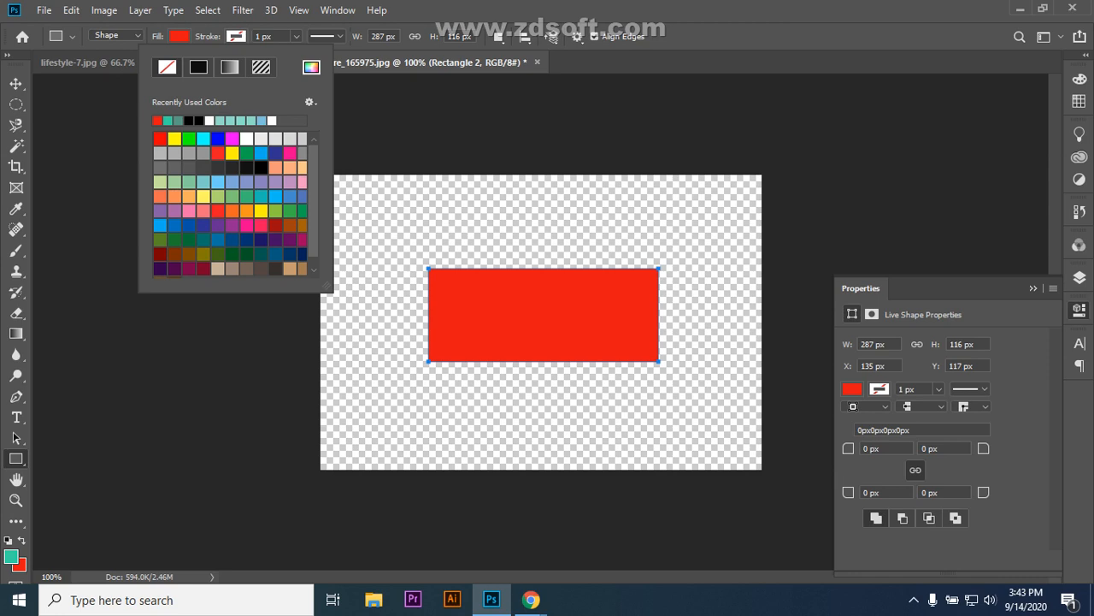
{"action": "left_click", "coordinate": [217, 138]}
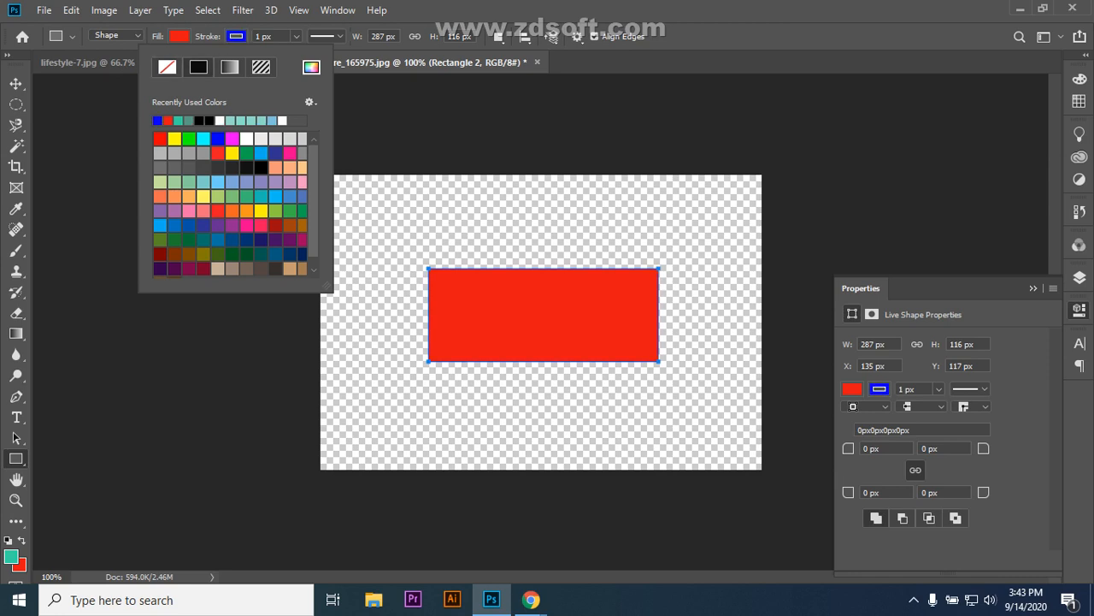
{"action": "left_click", "coordinate": [296, 36]}
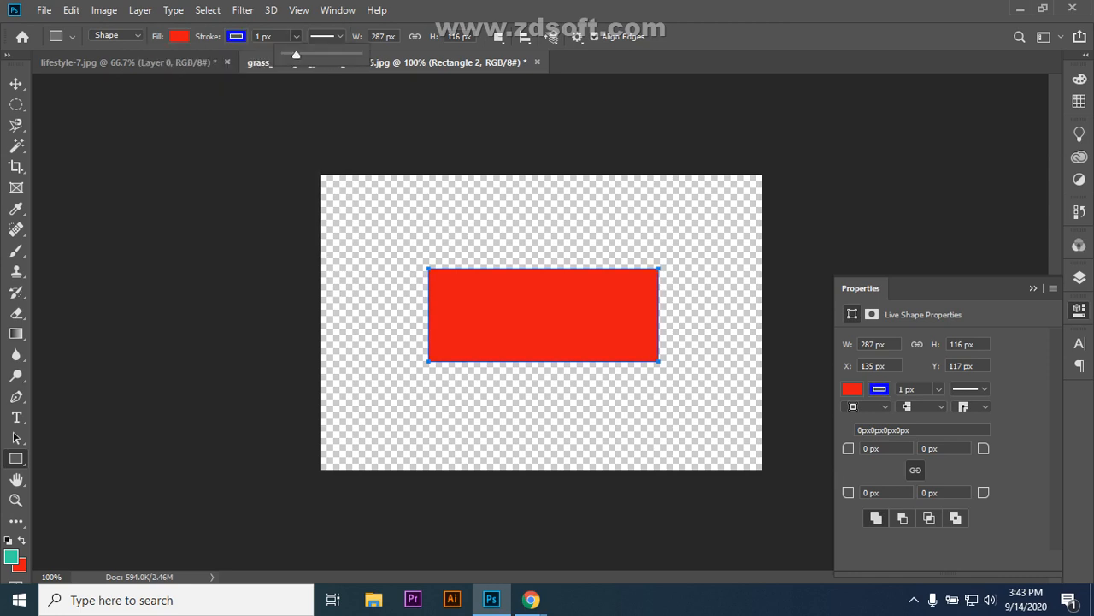
{"action": "left_click", "coordinate": [265, 35]}
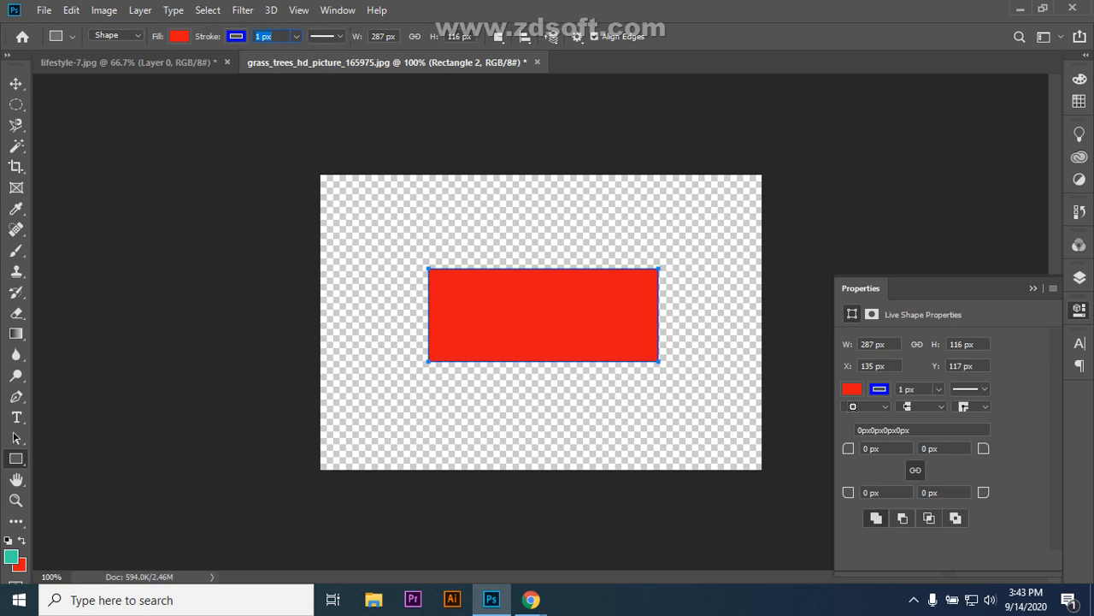
{"action": "type", "text": "12"}
{"action": "key", "text": "Up"}
{"action": "key", "text": "Up"}
{"action": "key", "text": "Up"}
{"action": "key", "text": "Up"}
{"action": "key", "text": "Up"}
{"action": "key", "text": "Up"}
{"action": "key", "text": "Up"}
{"action": "key", "text": "Up"}
{"action": "key", "text": "Up"}
{"action": "key", "text": "Up"}
{"action": "key", "text": "Up"}
{"action": "key", "text": "Up"}
{"action": "key", "text": "Up"}
{"action": "key", "text": "Up"}
{"action": "left_click", "coordinate": [384, 235]}
{"action": "left_click", "coordinate": [590, 229]}
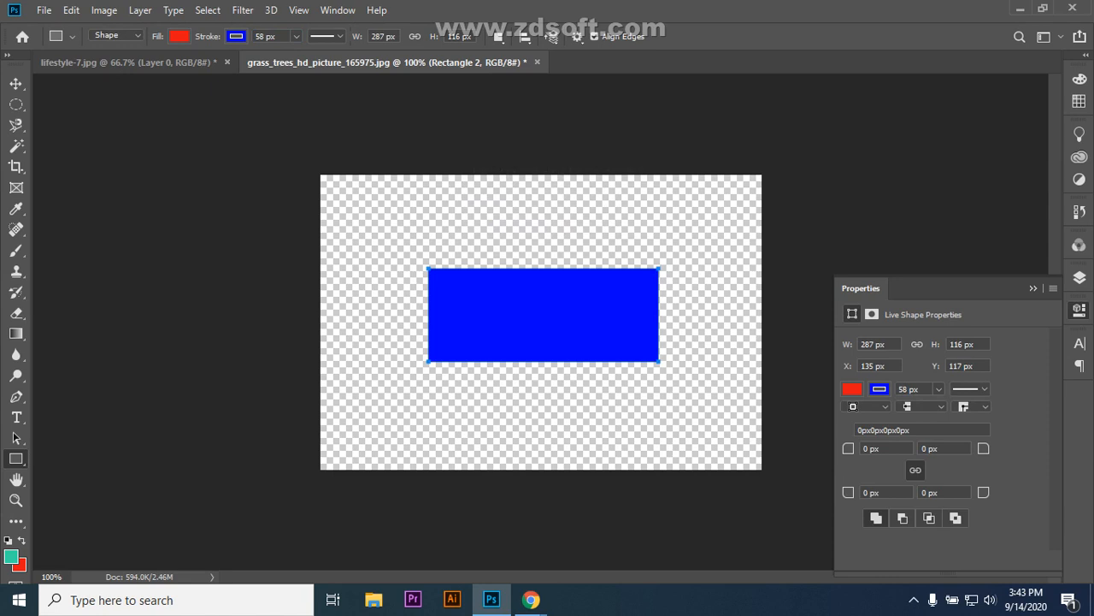
- Lower the rectangle's stroke width to 0 px
{"action": "left_click", "coordinate": [274, 36]}
{"action": "double_click", "coordinate": [272, 36]}
{"action": "double_click", "coordinate": [272, 36]}
{"action": "left_click", "coordinate": [275, 36]}
{"action": "left_click_drag", "start_coordinate": [255, 36], "coordinate": [277, 36]}
{"action": "key", "text": "Down"}
{"action": "key", "text": "Down"}
{"action": "key", "text": "Down"}
{"action": "key", "text": "Down"}
{"action": "key", "text": "Down"}
{"action": "key", "text": "Down"}
{"action": "key", "text": "Down"}
{"action": "key", "text": "Down"}
{"action": "key", "text": "Down"}
{"action": "key", "text": "Down"}
{"action": "key", "text": "Down"}
{"action": "key", "text": "Down"}
{"action": "key", "text": "Down"}
{"action": "key", "text": "Down"}
{"action": "key", "text": "Down"}
{"action": "key", "text": "Down"}
{"action": "key", "text": "Down"}
{"action": "key", "text": "Down"}
{"action": "key", "text": "Down"}
{"action": "key", "text": "Down"}
{"action": "key", "text": "Down"}
{"action": "key", "text": "Down"}
{"action": "key", "text": "Down"}
{"action": "key", "text": "Down"}
{"action": "key", "text": "Down"}
{"action": "key", "text": "Down"}
{"action": "key", "text": "Down"}
{"action": "key", "text": "Down"}
{"action": "key", "text": "Down"}
{"action": "key", "text": "Down"}
{"action": "key", "text": "Down"}
{"action": "key", "text": "Down"}
{"action": "key", "text": "Down"}
{"action": "key", "text": "Down"}
{"action": "key", "text": "Return"}
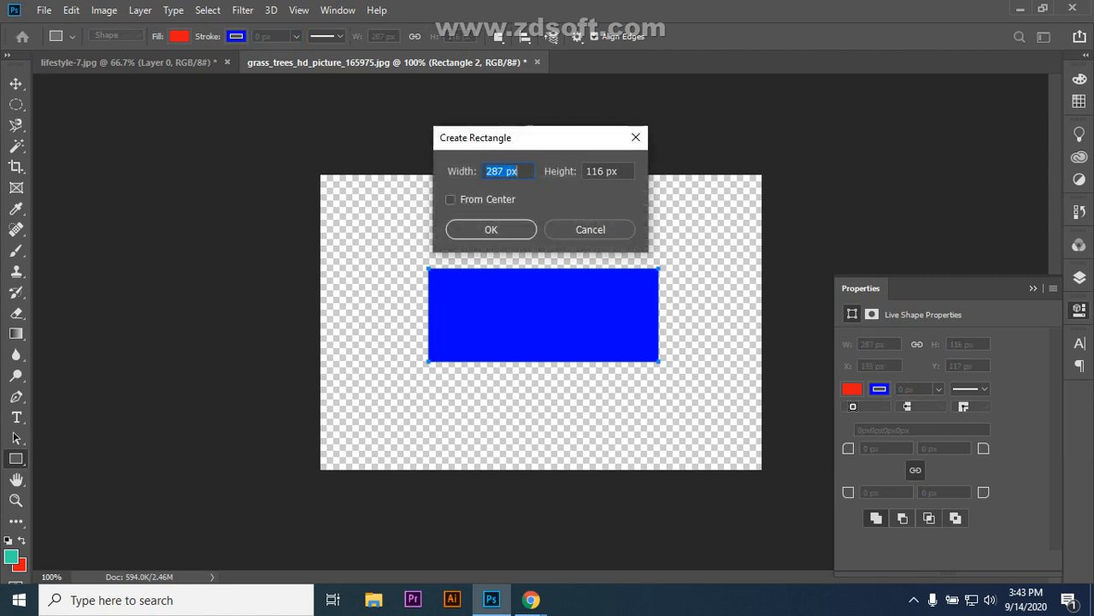
{"action": "key", "text": "Escape"}
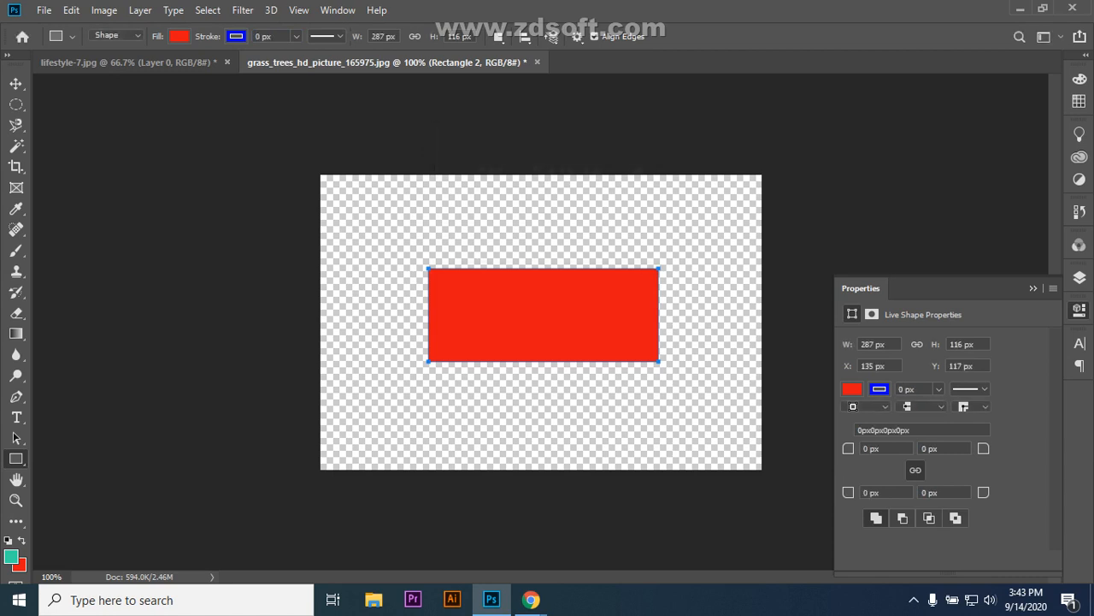
- Set the rectangle's blue stroke width to 5 px
{"action": "double_click", "coordinate": [266, 36]}
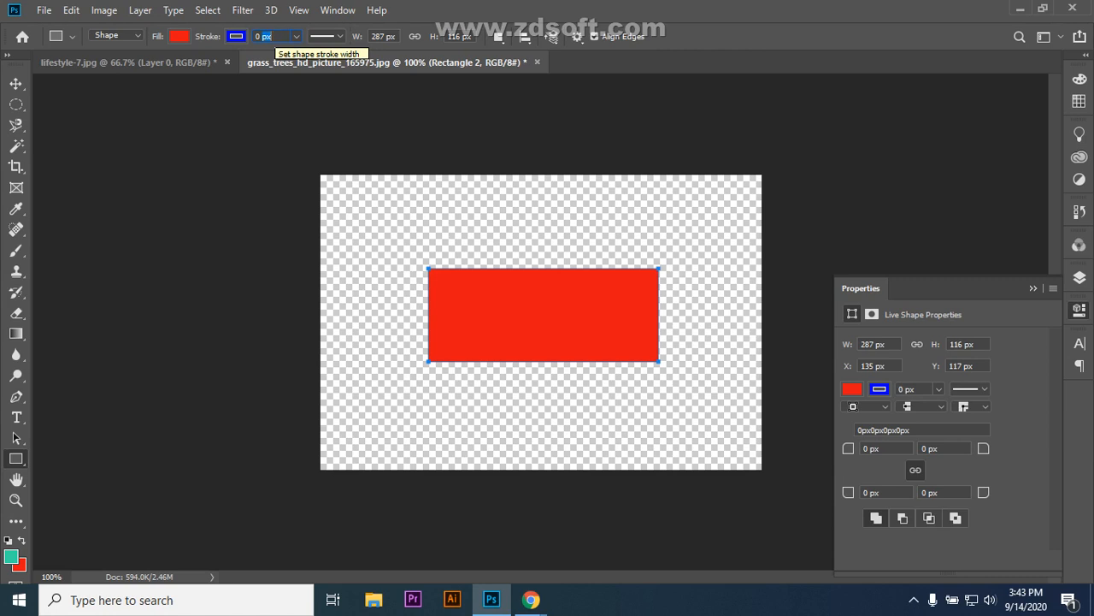
{"action": "type", "text": "04"}
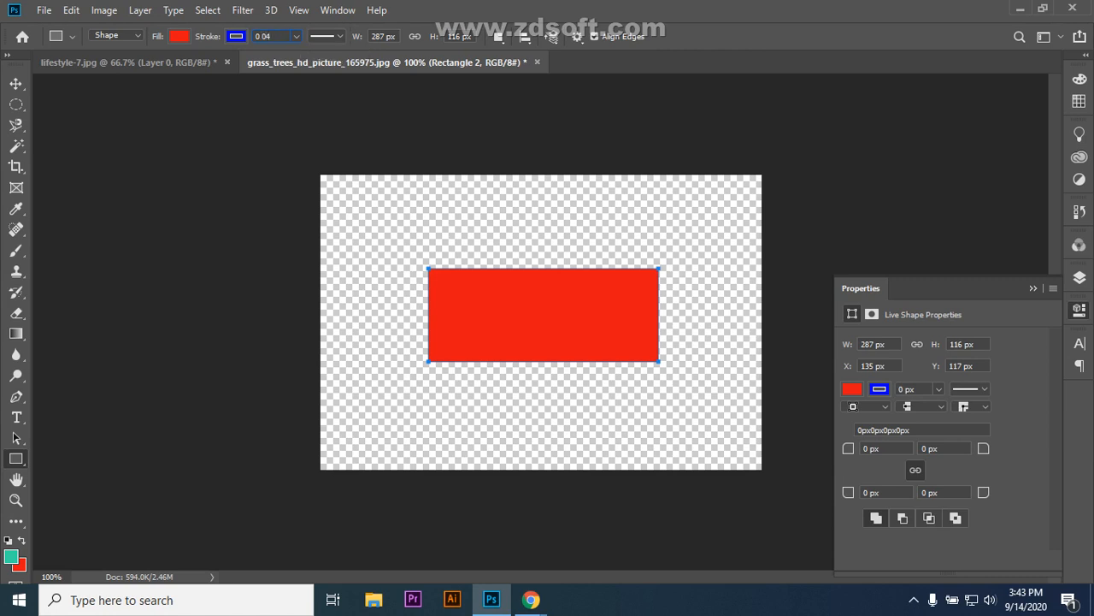
{"action": "key", "text": "BackSpace"}
{"action": "key", "text": "BackSpace"}
{"action": "key", "text": "BackSpace"}
{"action": "key", "text": "ctrl+a"}
{"action": "type", "text": "5"}
{"action": "key", "text": "Return"}
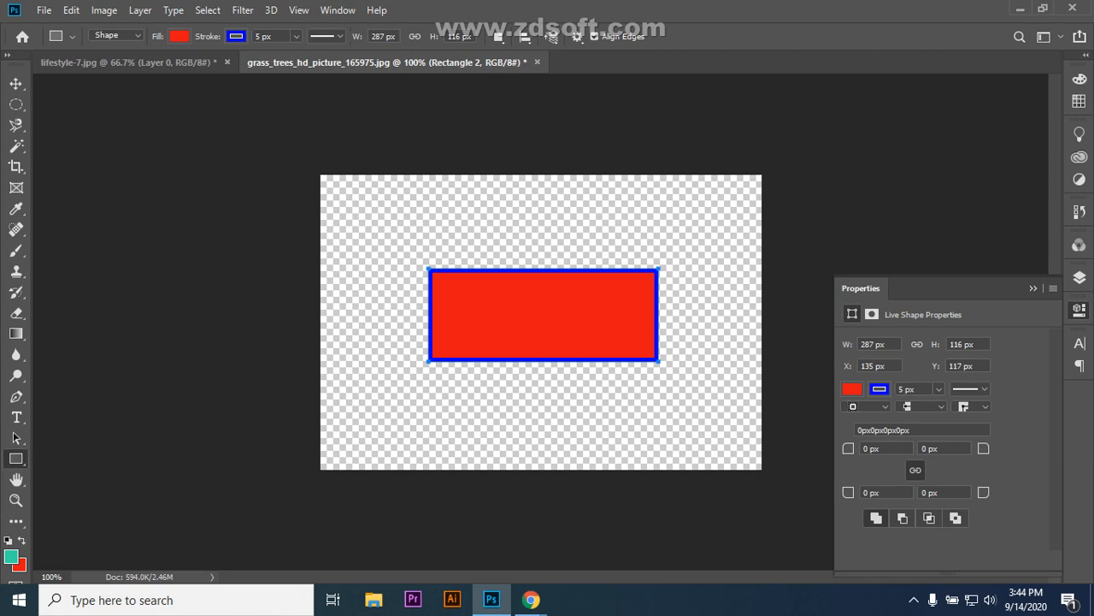
- Draw a teal rounded rectangle about 54 by 143 px with 10 px corners near the canvas's upper left
{"action": "key", "text": "v"}
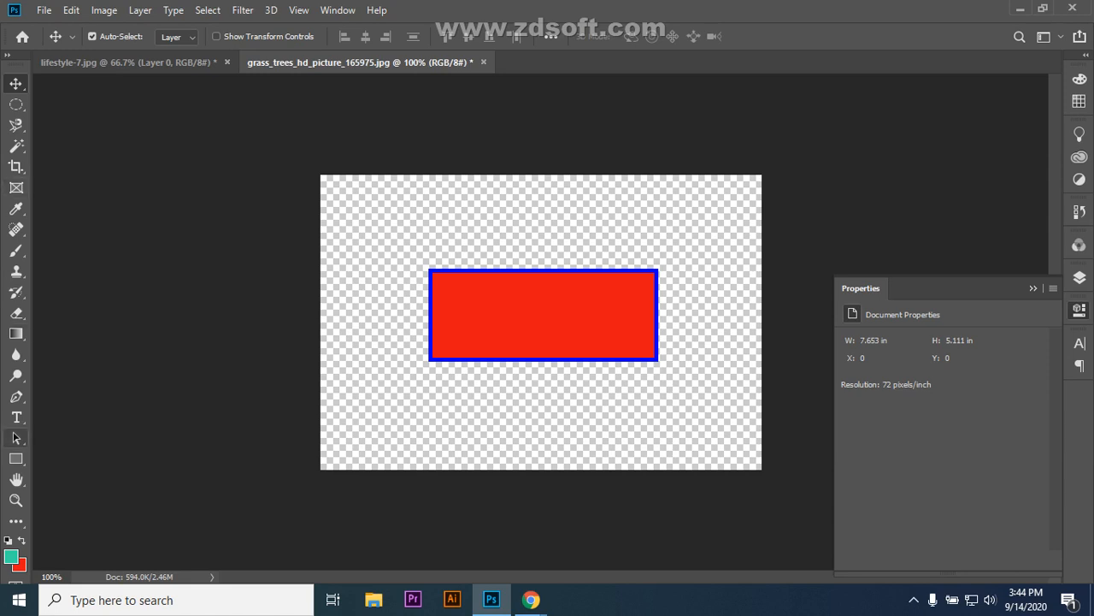
{"action": "left_click", "coordinate": [16, 459]}
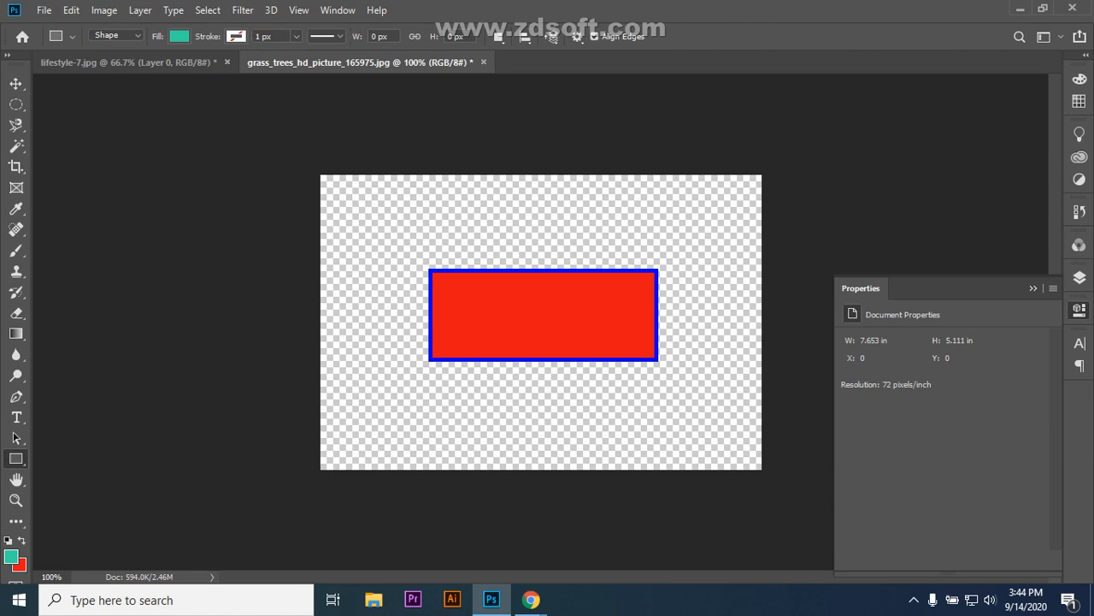
{"action": "right_click", "coordinate": [16, 459]}
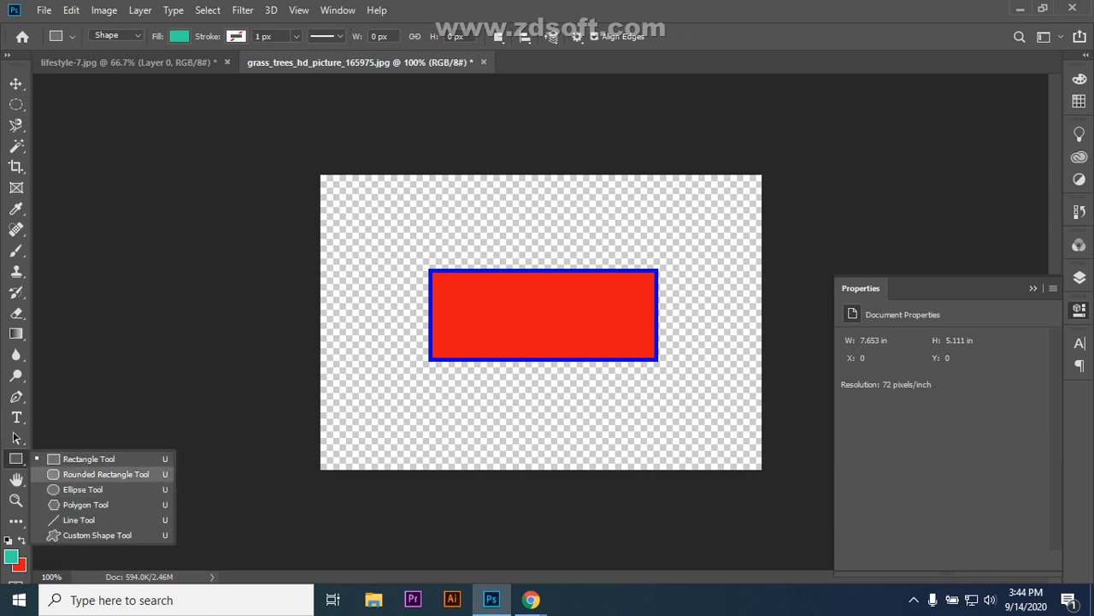
{"action": "left_click", "coordinate": [105, 474]}
{"action": "left_click_drag", "start_coordinate": [334, 212], "coordinate": [376, 326]}
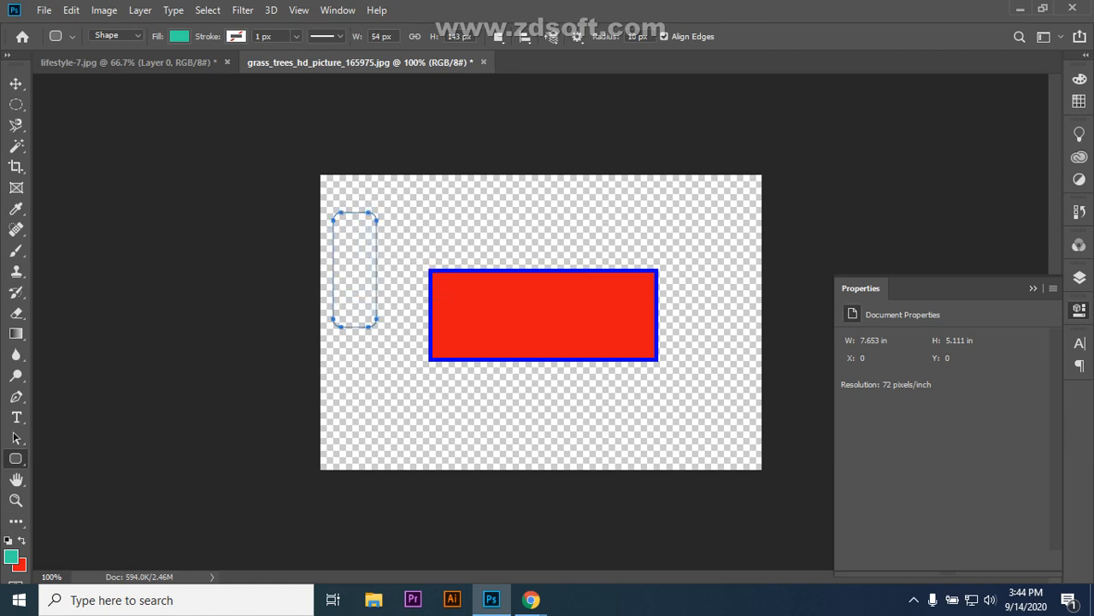
- Select the red rectangle with the blue stroke using the Move tool and delete it
{"action": "key", "text": "v"}
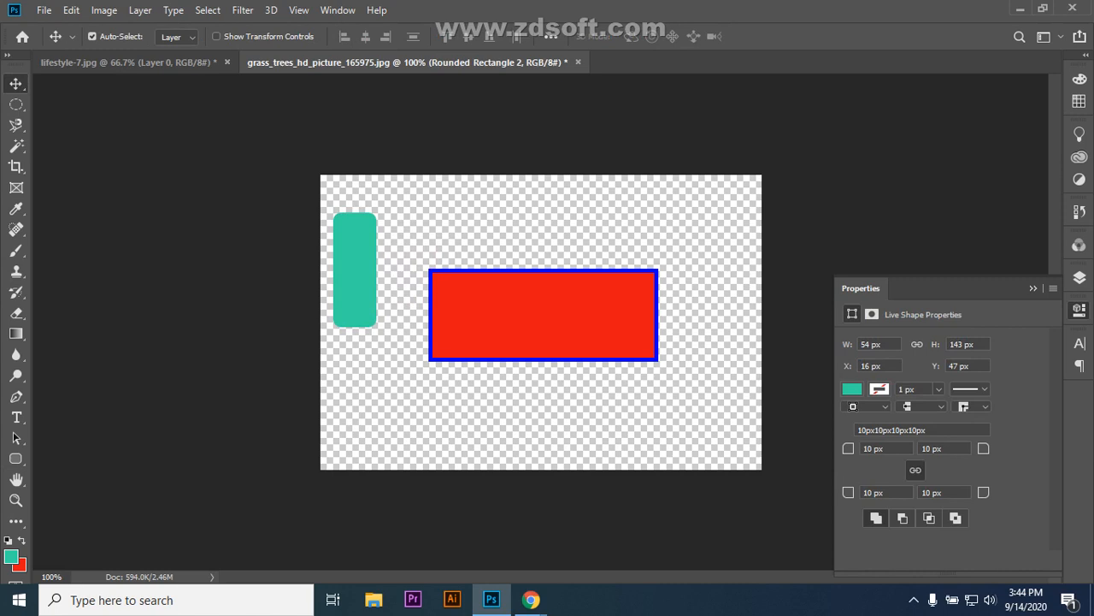
{"action": "left_click", "coordinate": [542, 315]}
{"action": "left_click_drag", "start_coordinate": [442, 245], "coordinate": [534, 346]}
{"action": "key", "text": "Delete"}
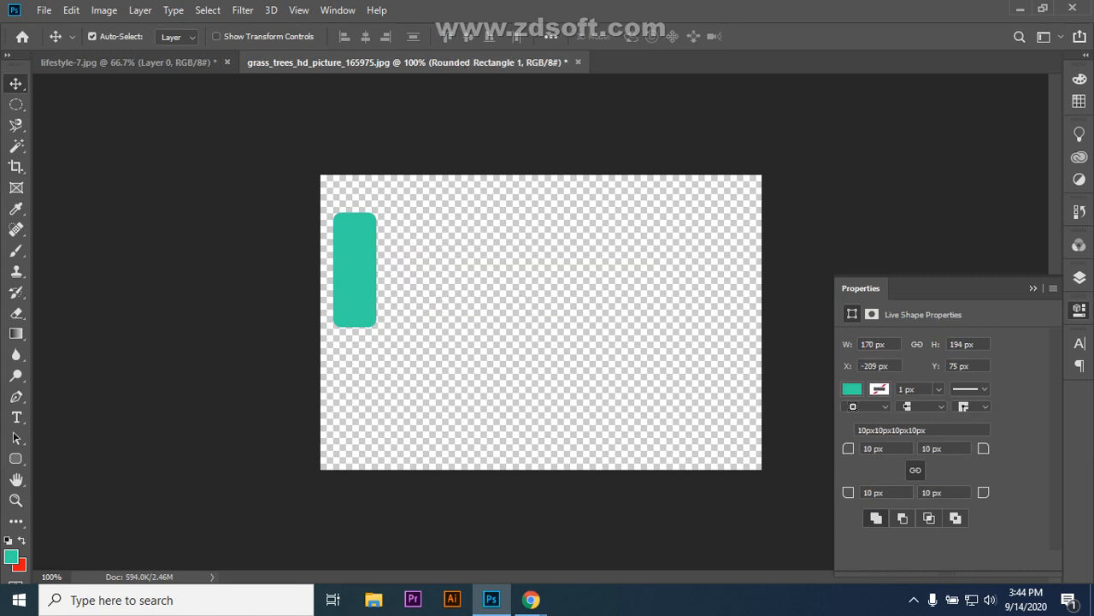
- Move the teal rounded rectangle to the canvas's centre and fill it with the red background colour, and again with the teal foreground colour
{"action": "key", "text": "Delete"}
{"action": "left_click_drag", "start_coordinate": [354, 256], "coordinate": [520, 289]}
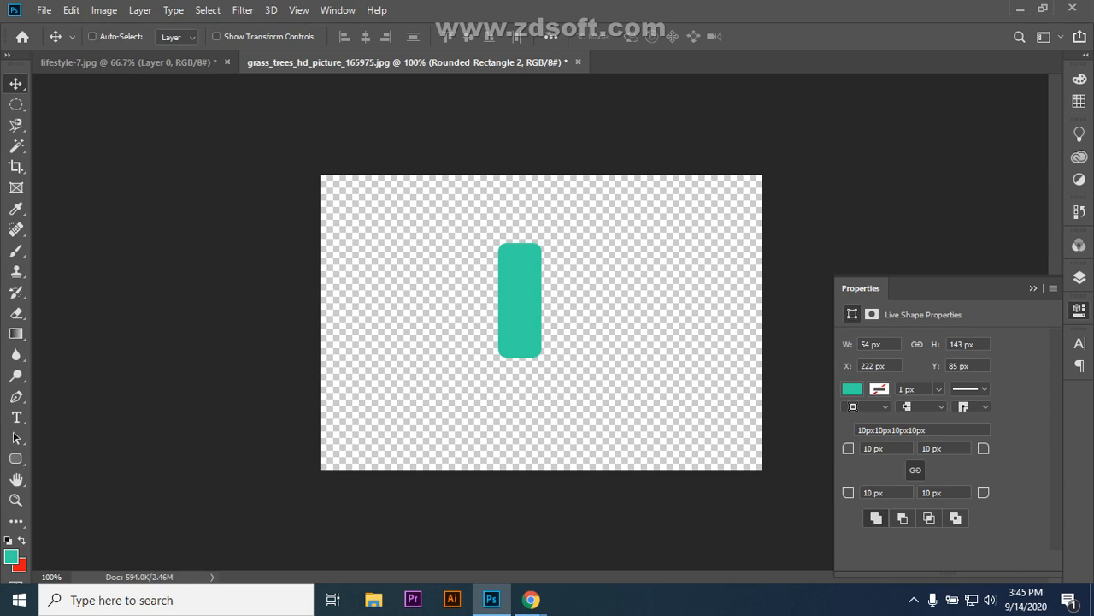
{"action": "key", "text": "ctrl+BackSpace"}
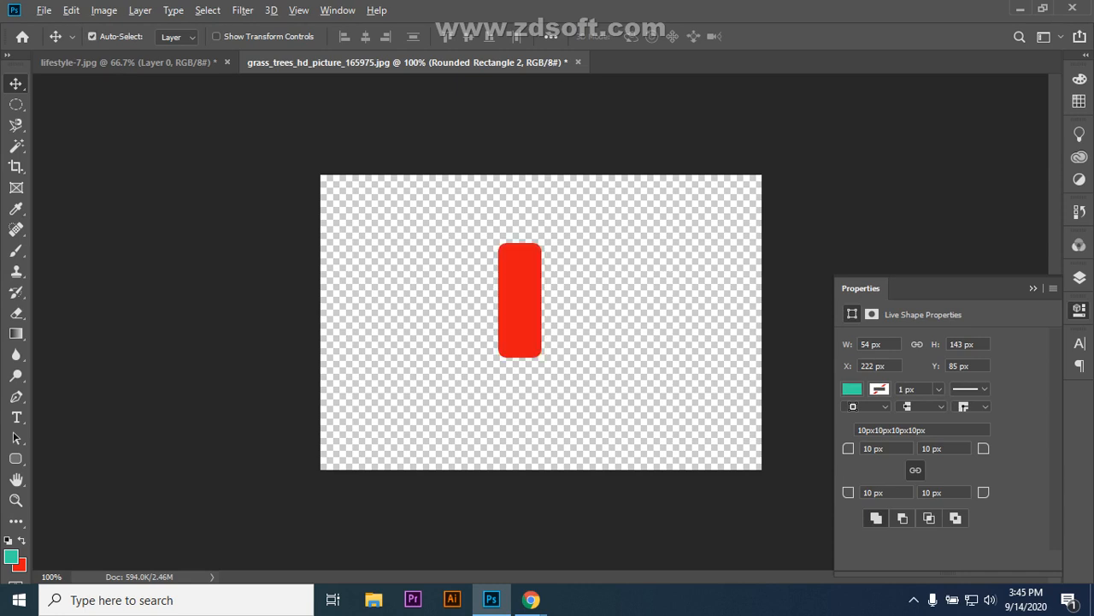
{"action": "key", "text": "alt+BackSpace"}
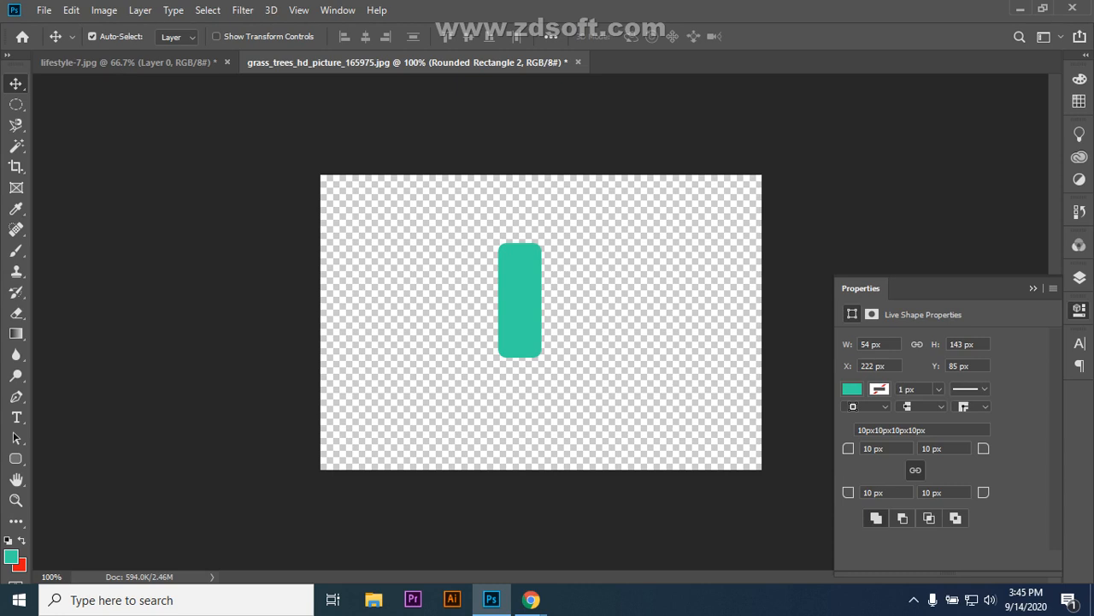
- Check the current background and foreground colours and display the list of layers
{"action": "left_click", "coordinate": [20, 566]}
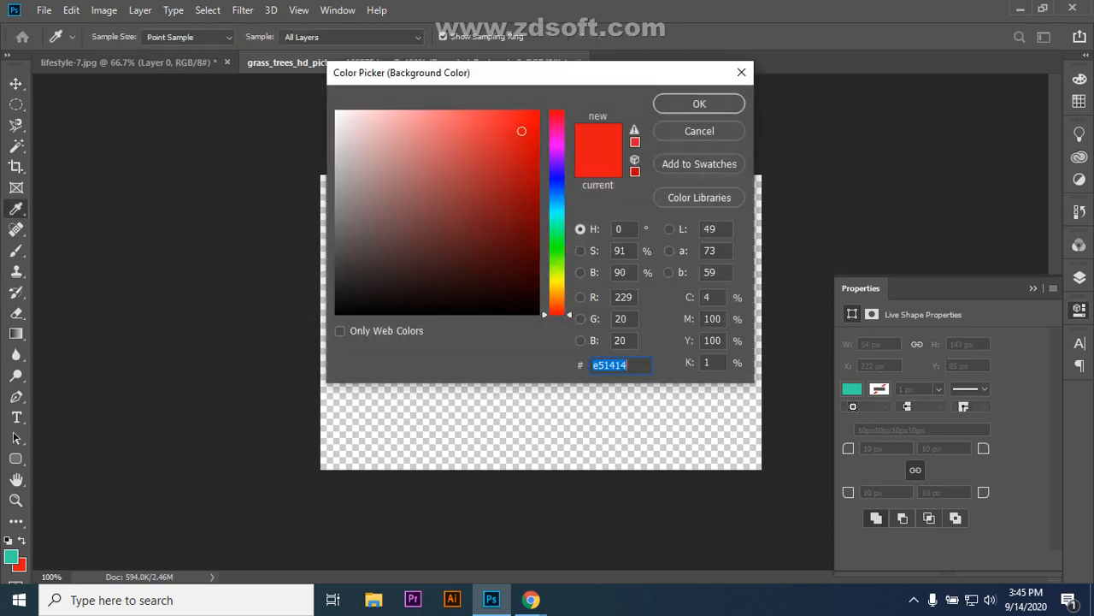
{"action": "key", "text": "Escape"}
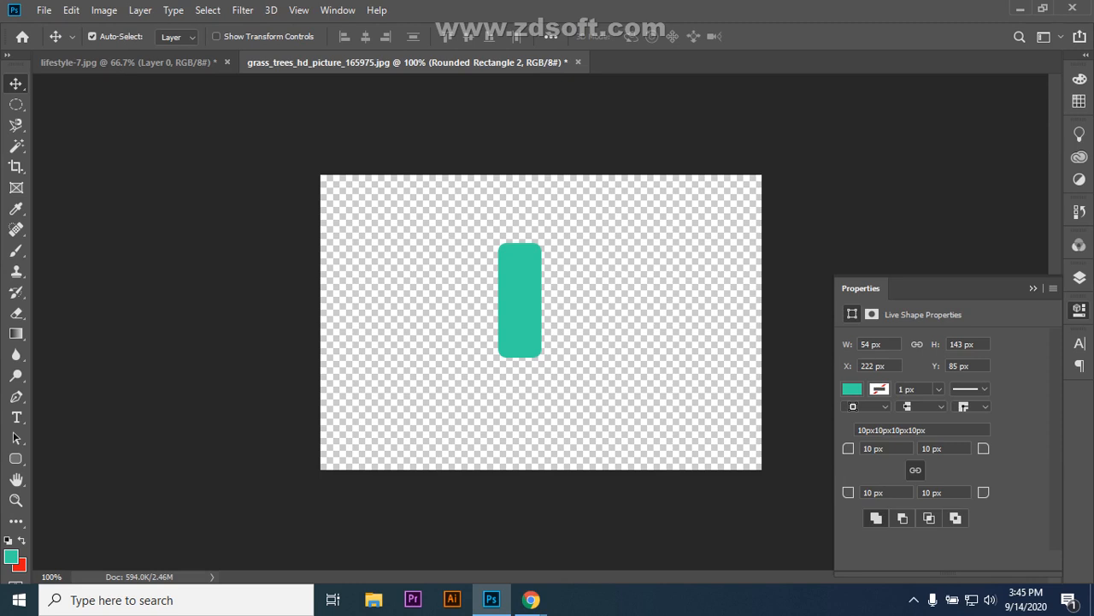
{"action": "left_click", "coordinate": [1079, 277]}
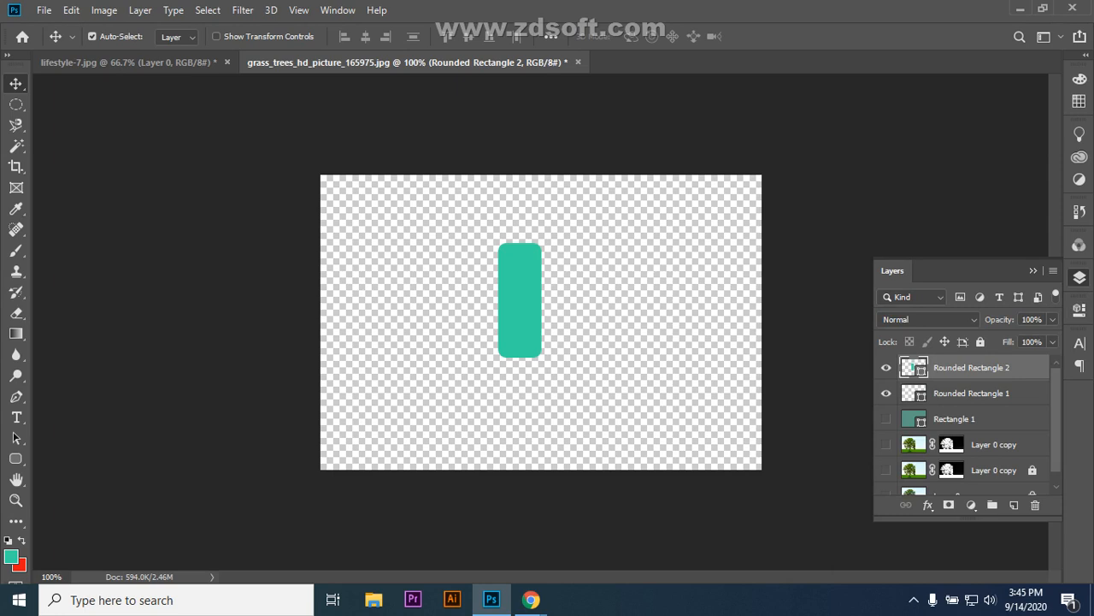
{"action": "left_click", "coordinate": [11, 557]}
{"action": "key", "text": "Return"}
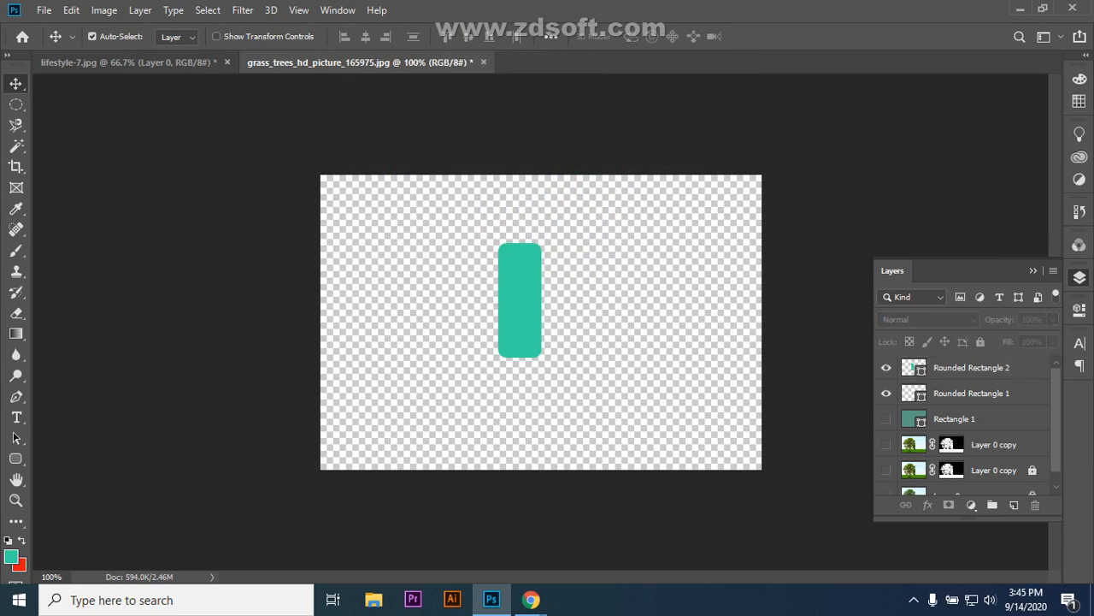
- Select the teal rounded rectangle, set the background colour to orange-brown and fill the shape with it
{"action": "left_click_drag", "start_coordinate": [459, 225], "coordinate": [587, 359]}
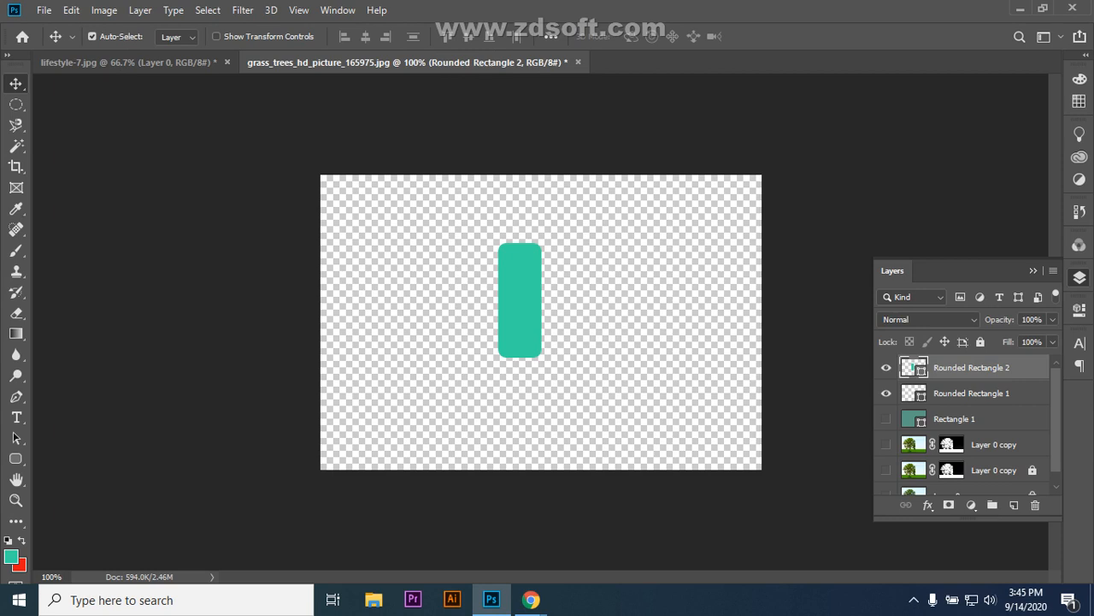
{"action": "left_click", "coordinate": [19, 565]}
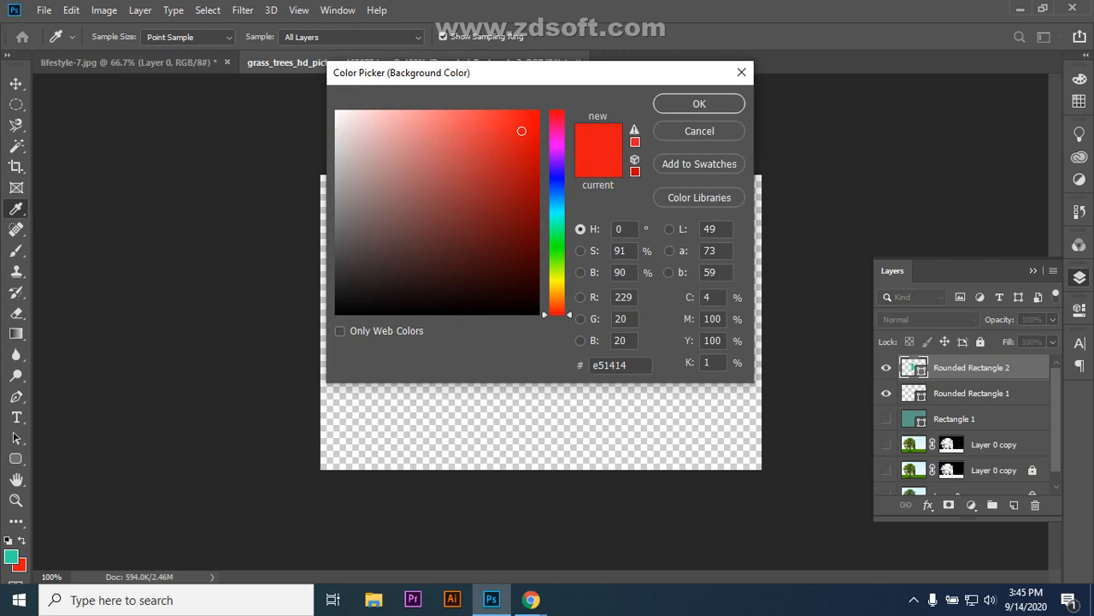
{"action": "left_click_drag", "start_coordinate": [557, 314], "coordinate": [557, 292]}
{"action": "left_click", "coordinate": [503, 187]}
{"action": "left_click", "coordinate": [698, 103]}
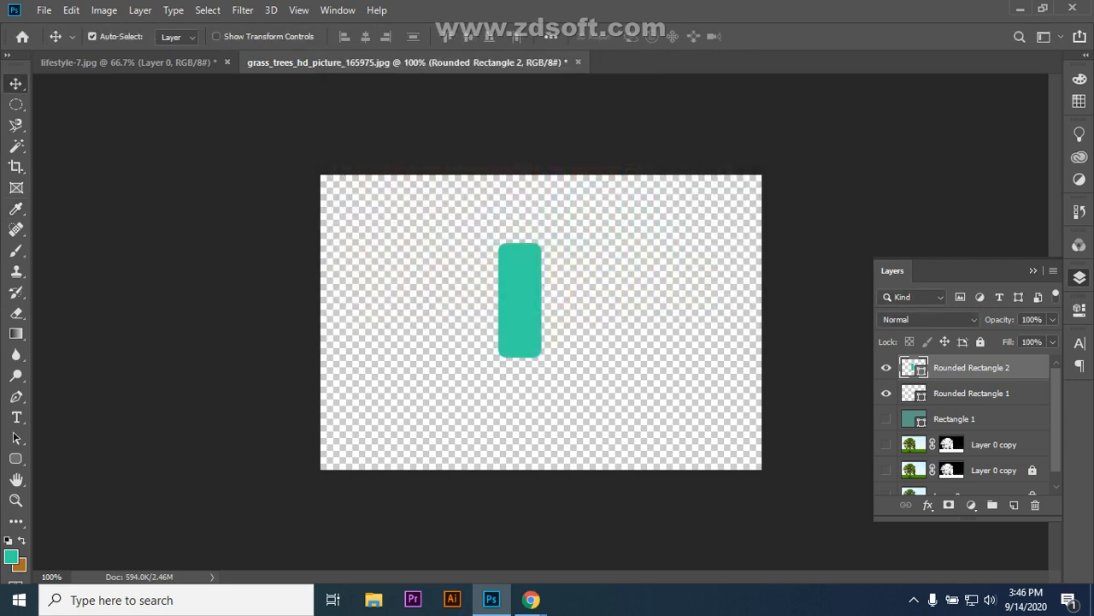
{"action": "key", "text": "ctrl+BackSpace"}
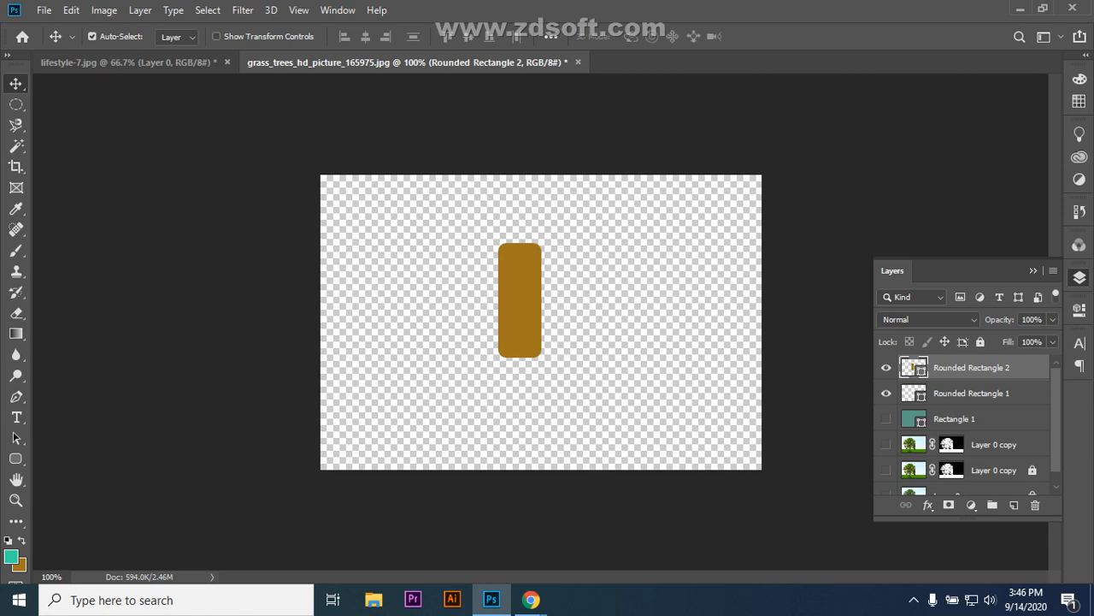
- Set the foreground colour to near-black 07130f and fill the rounded rectangle with it
{"action": "left_click", "coordinate": [11, 556]}
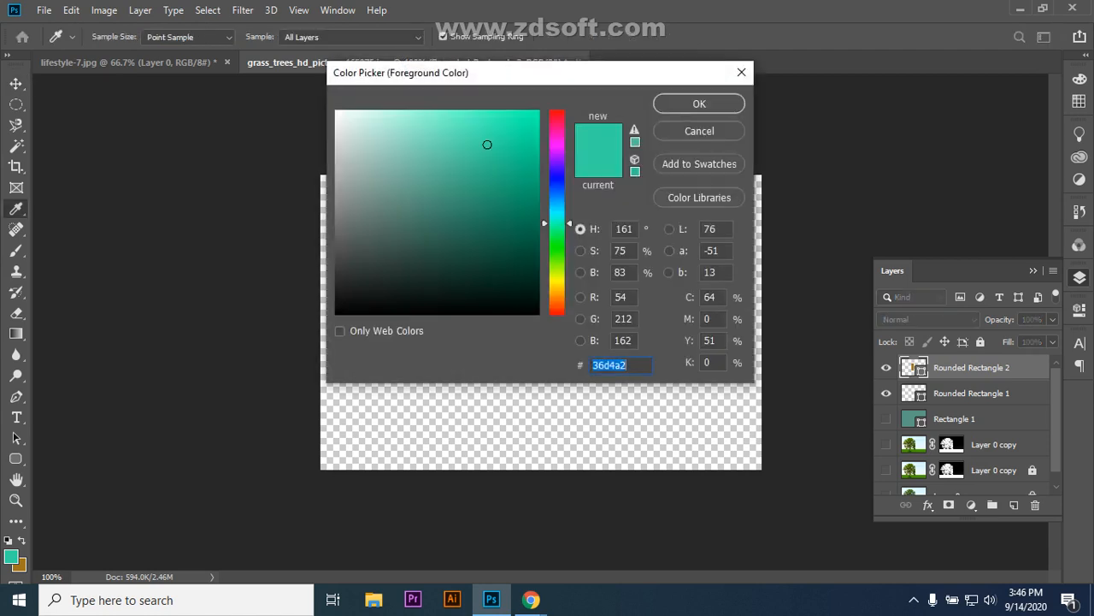
{"action": "left_click", "coordinate": [459, 298]}
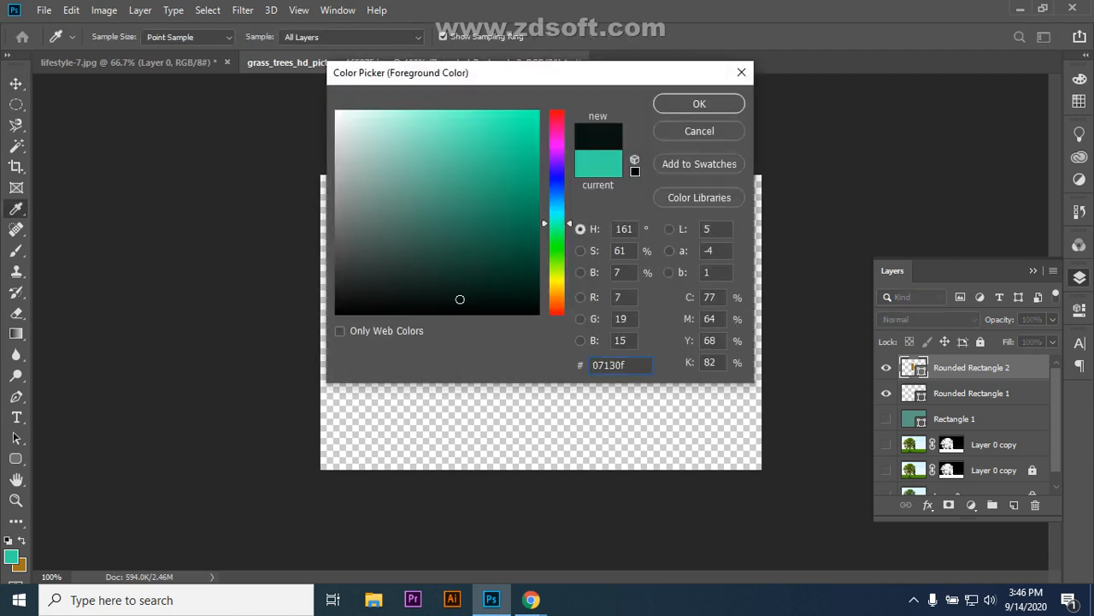
{"action": "left_click", "coordinate": [699, 103]}
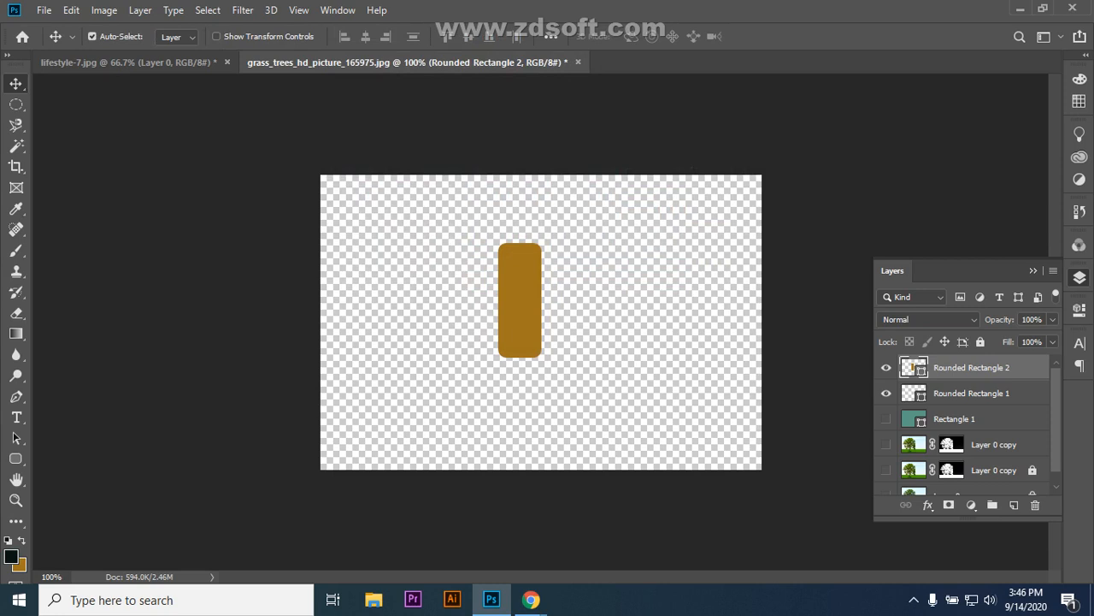
{"action": "key", "text": "alt+BackSpace"}
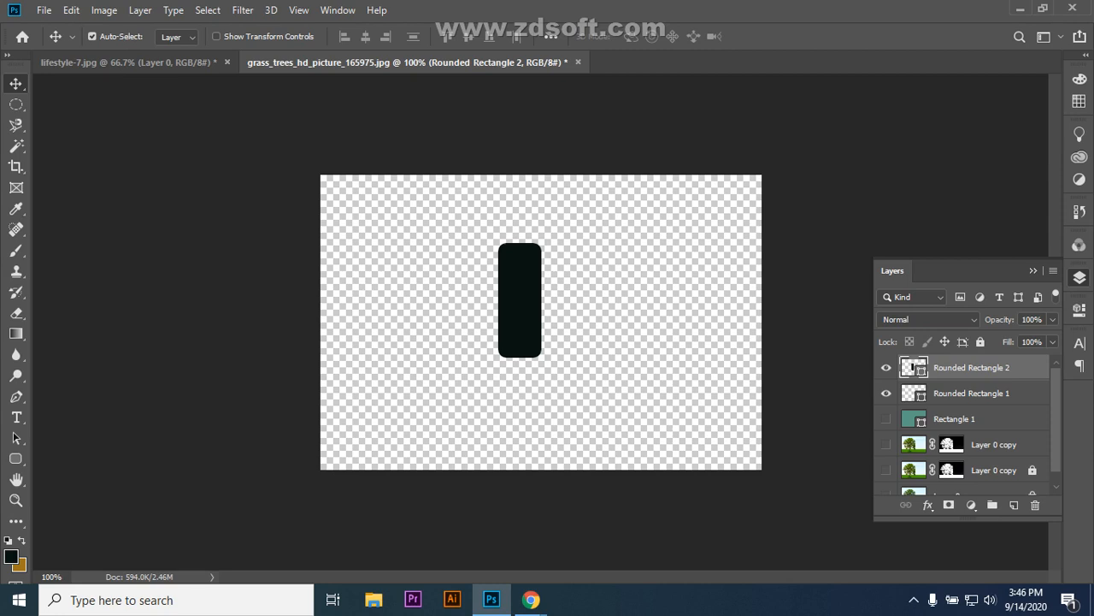
- Delete the near-black rounded rectangle and try to select the remaining rounded rectangle beside the canvas with the Move tool
{"action": "key", "text": "Delete"}
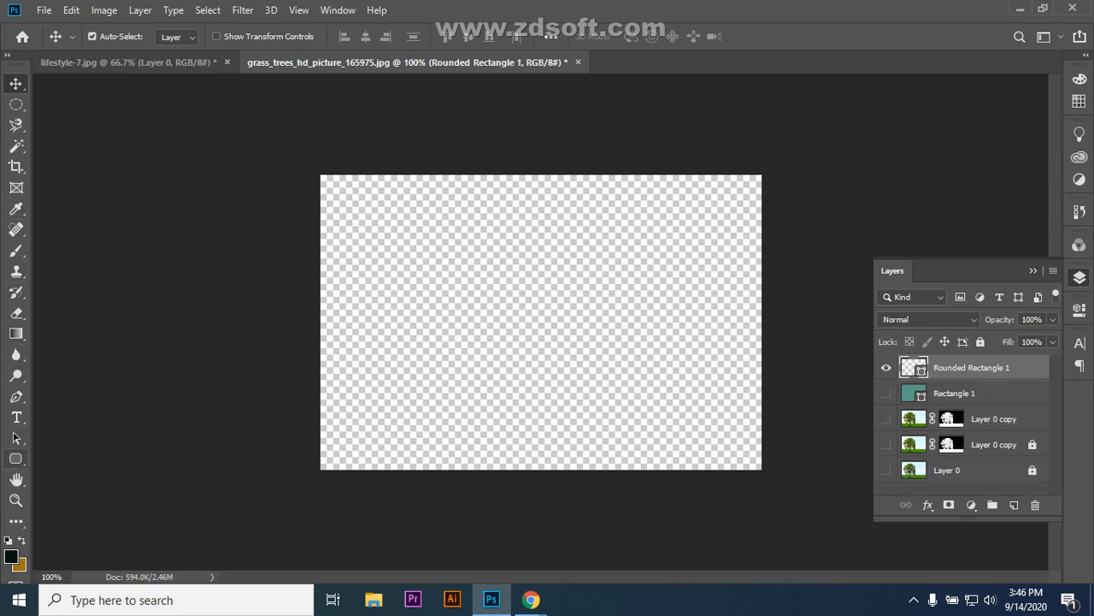
{"action": "left_click", "coordinate": [16, 458]}
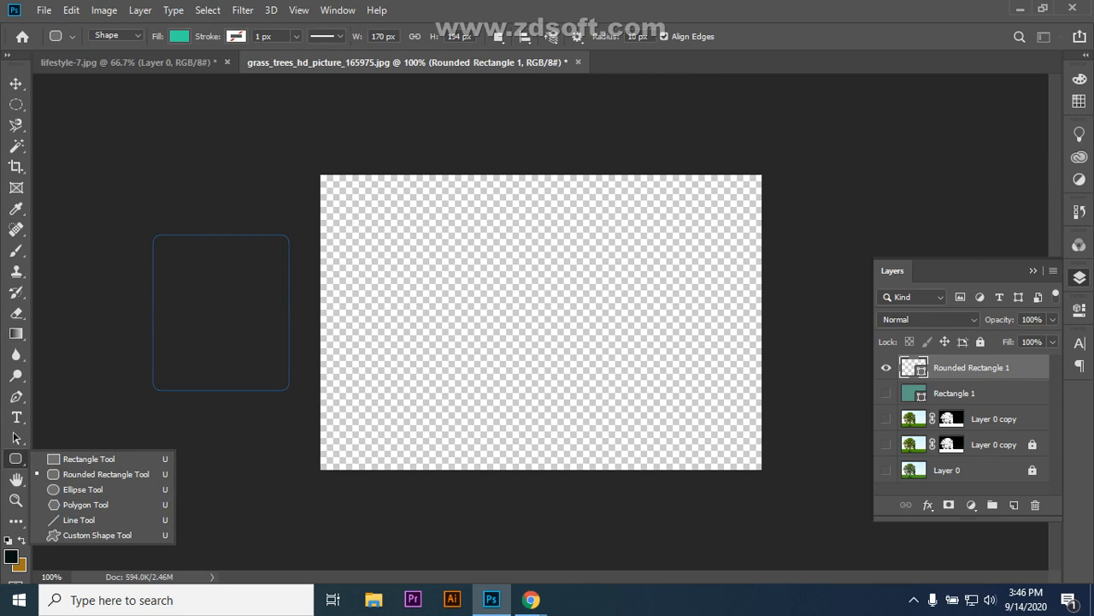
{"action": "left_click", "coordinate": [15, 83]}
{"action": "left_click_drag", "start_coordinate": [133, 219], "coordinate": [183, 373]}
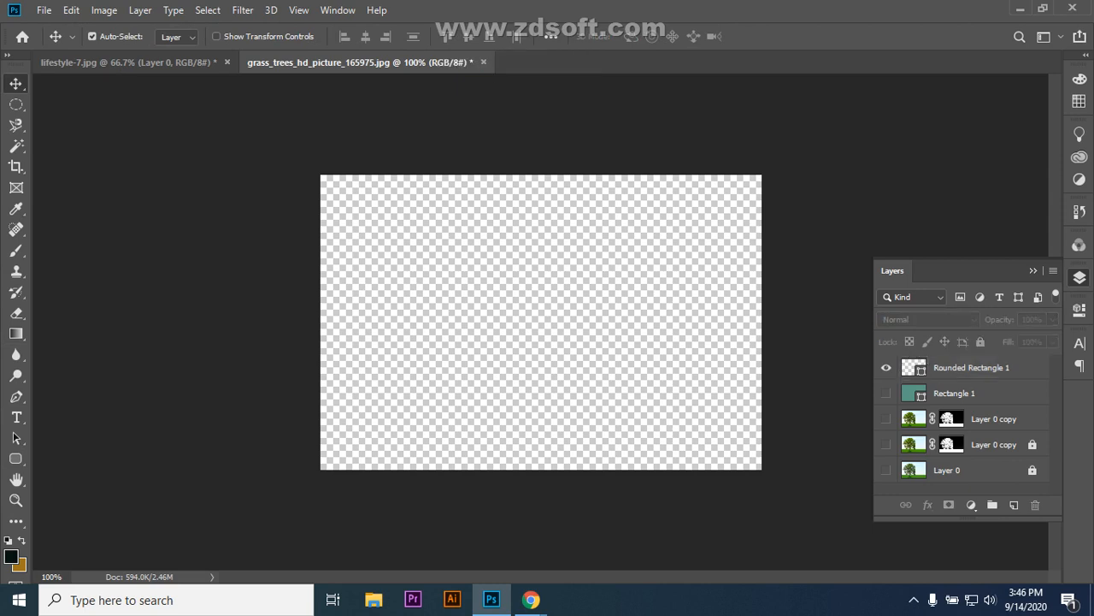
- Show the Rectangle 1 layer briefly and hide it again
{"action": "left_click", "coordinate": [971, 366]}
{"action": "left_click", "coordinate": [971, 393]}
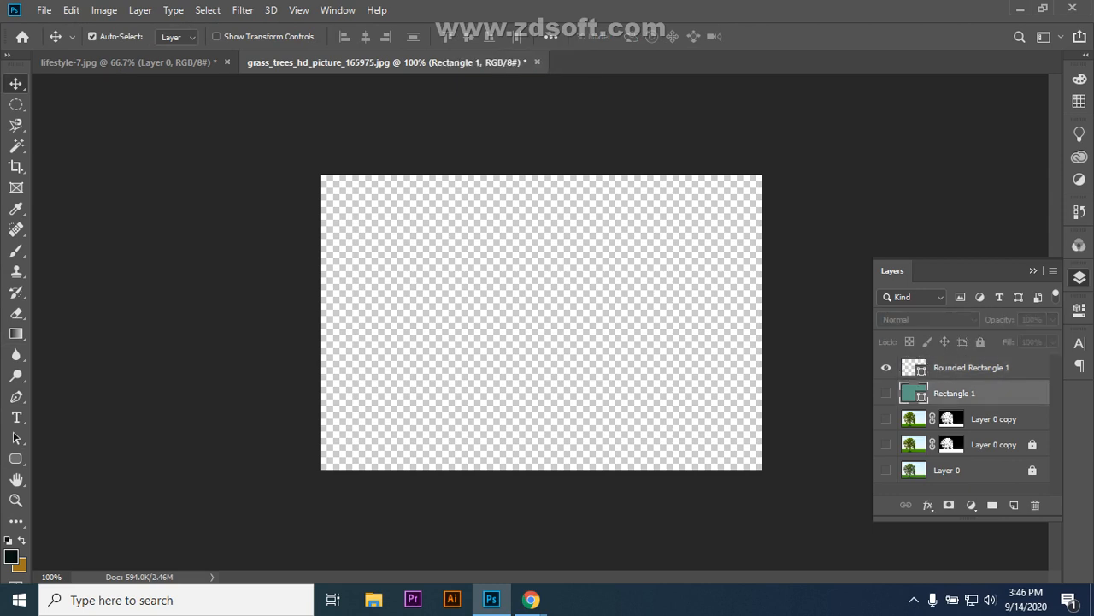
{"action": "left_click", "coordinate": [886, 393]}
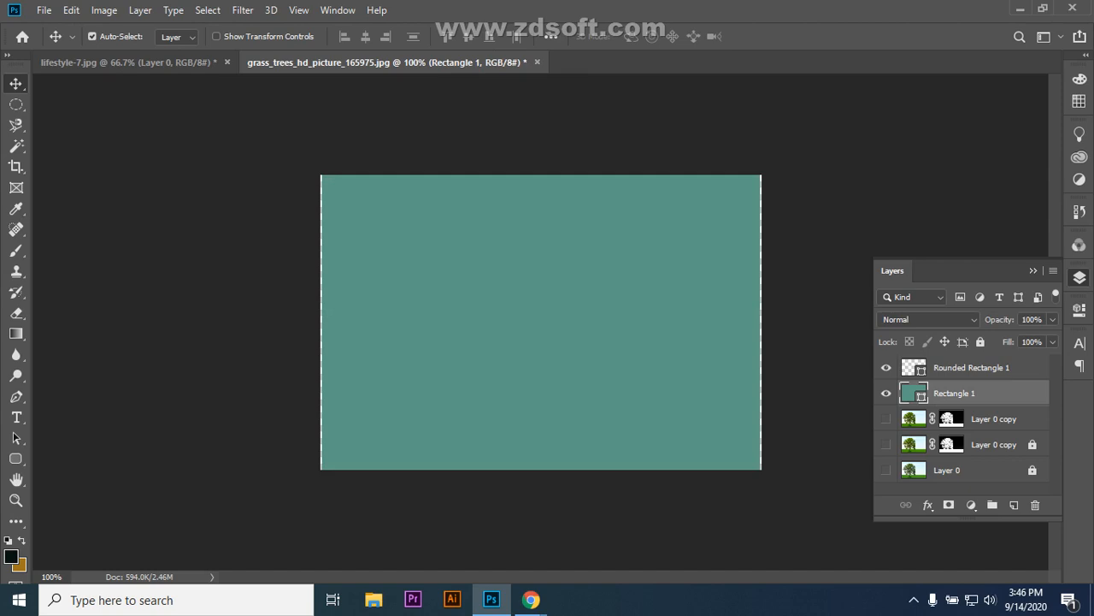
{"action": "left_click", "coordinate": [886, 392]}
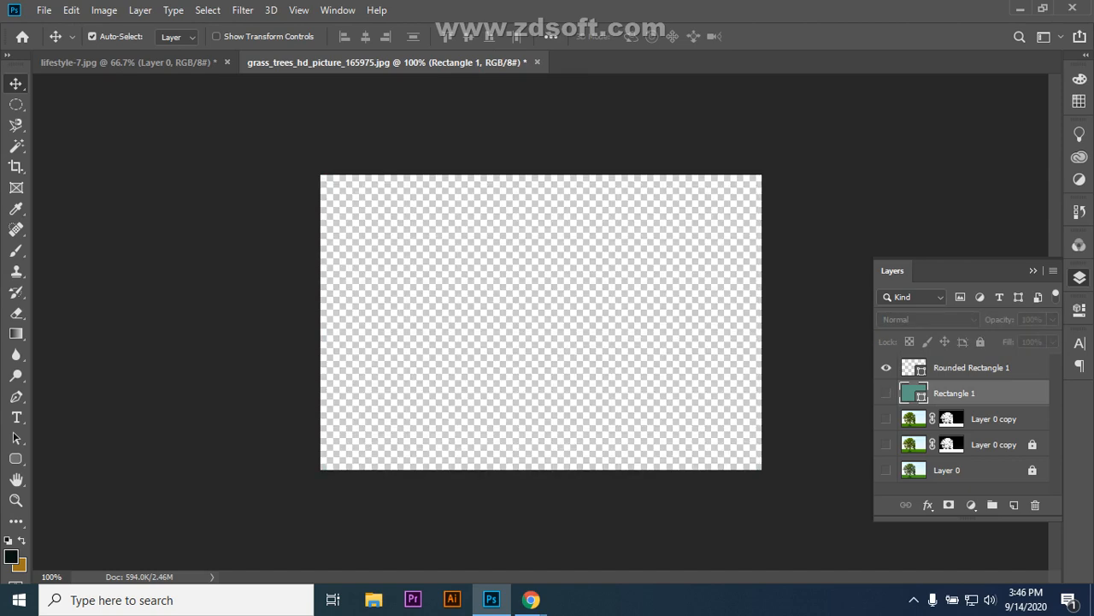
- Delete the Rounded Rectangle 1 layer and draw a circle about 173 px in diameter with the Ellipse tool, slightly left of the canvas centre
{"action": "left_click", "coordinate": [971, 367]}
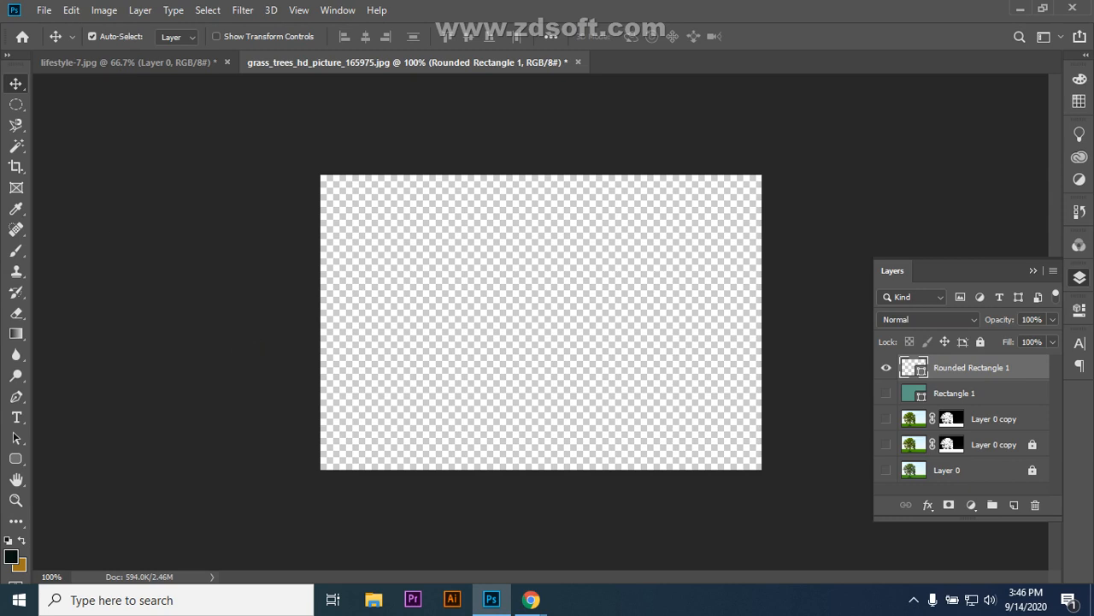
{"action": "left_click", "coordinate": [16, 458]}
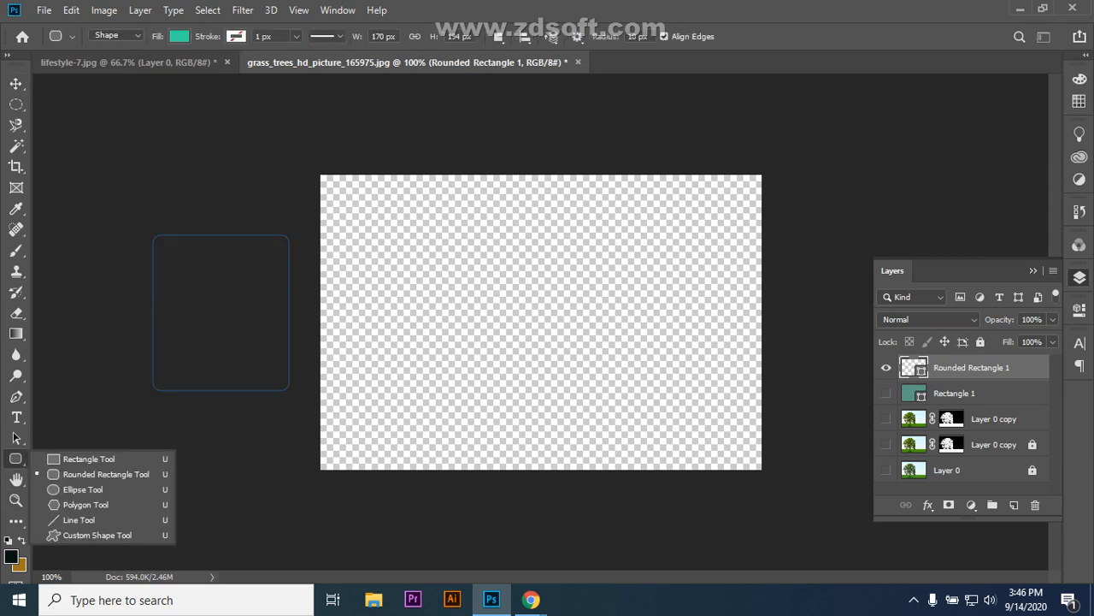
{"action": "left_click", "coordinate": [82, 489]}
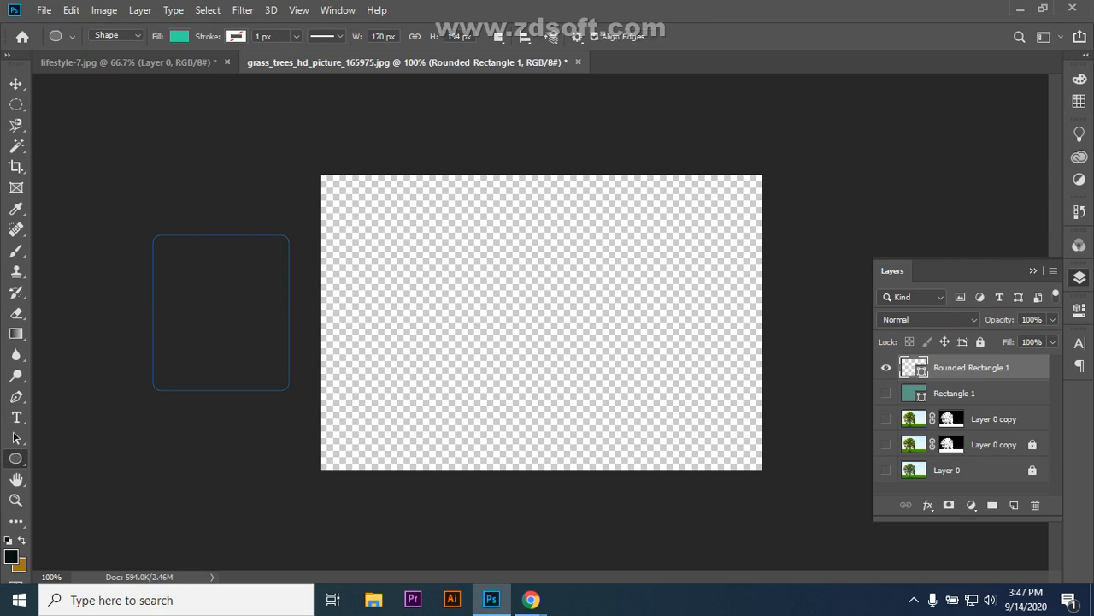
{"action": "key", "text": "Delete"}
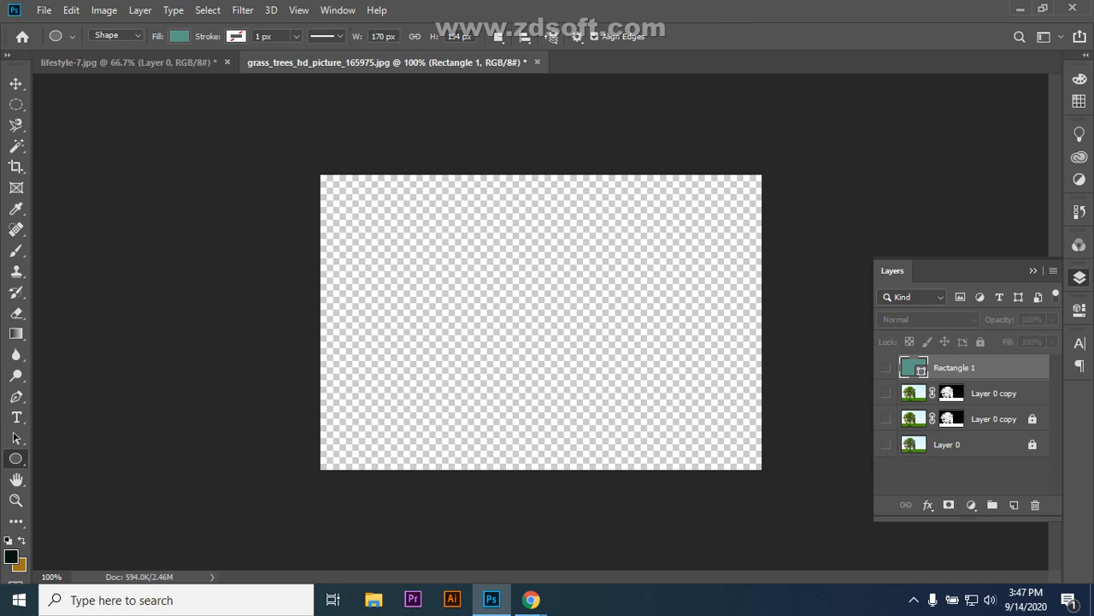
{"action": "left_click_drag", "start_coordinate": [403, 257], "coordinate": [581, 353]}
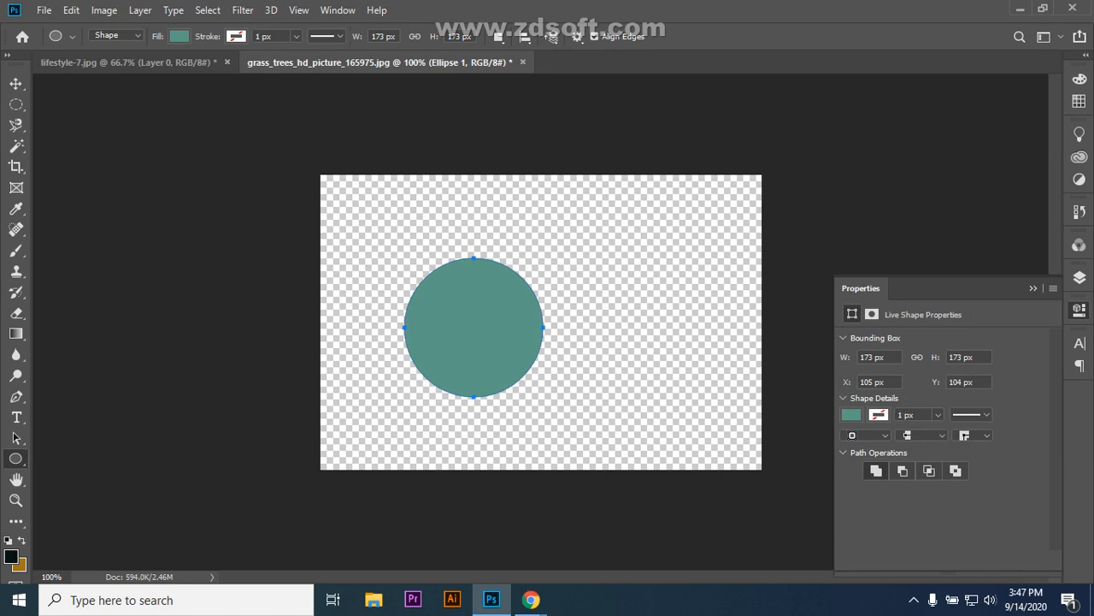
- Try black and green fills on the circle and settle on the dark blue swatch
{"action": "left_click", "coordinate": [851, 415]}
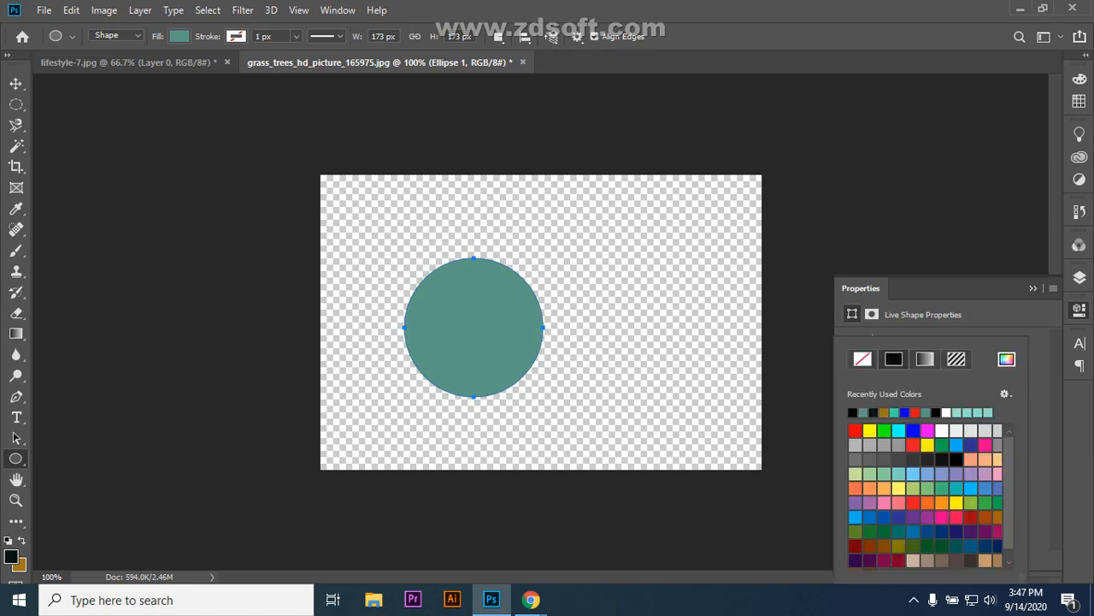
{"action": "left_click", "coordinate": [853, 412]}
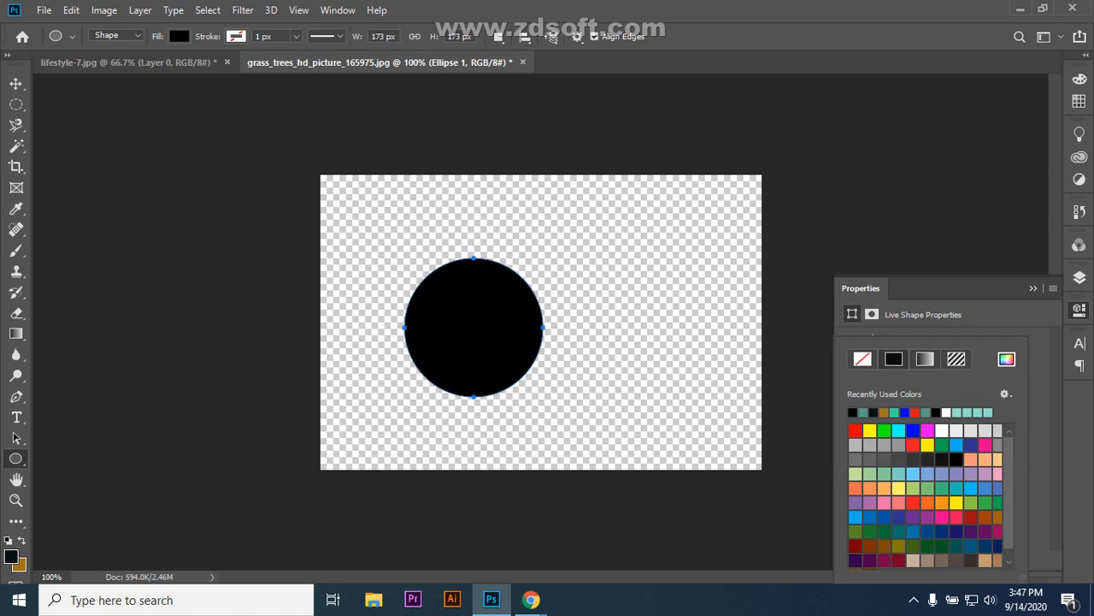
{"action": "left_click", "coordinate": [941, 445]}
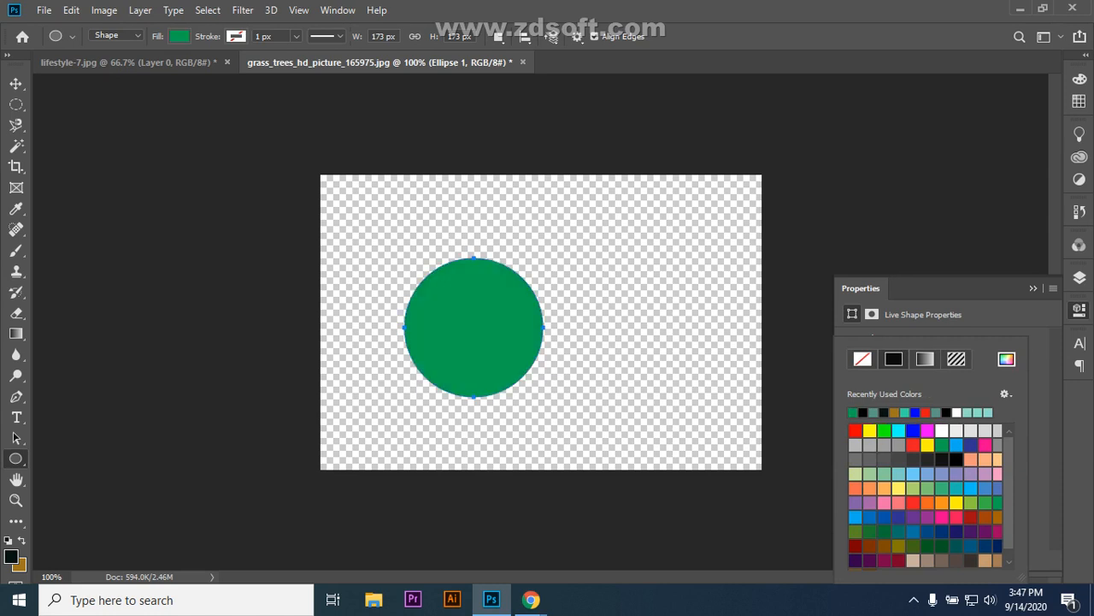
{"action": "left_click", "coordinate": [956, 459]}
{"action": "left_click", "coordinate": [970, 445]}
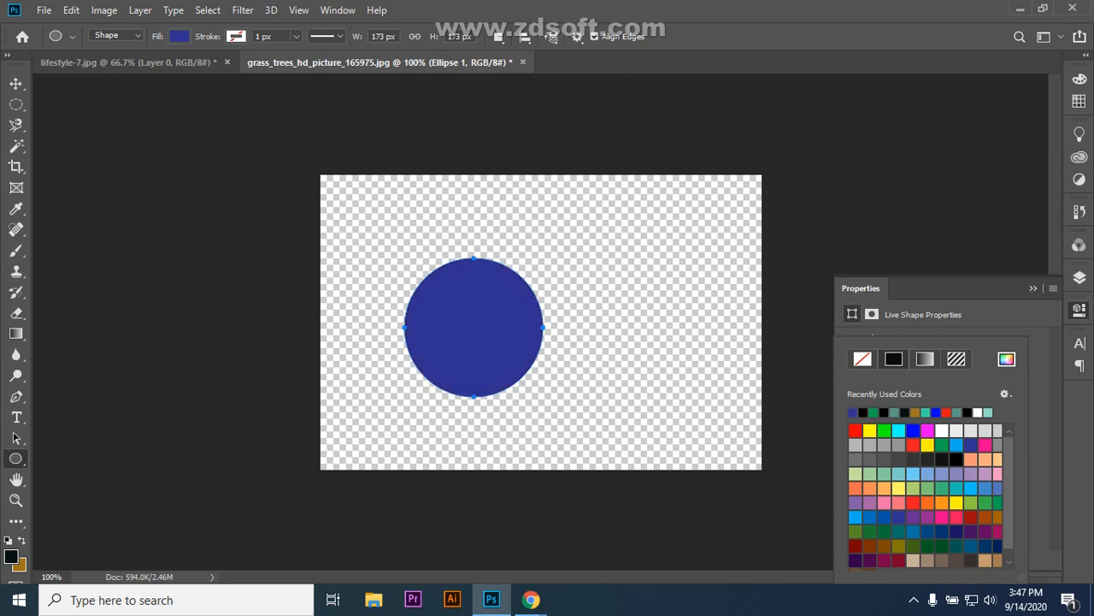
{"action": "left_click", "coordinate": [1004, 393]}
{"action": "left_click", "coordinate": [1004, 394]}
{"action": "left_click", "coordinate": [1004, 393]}
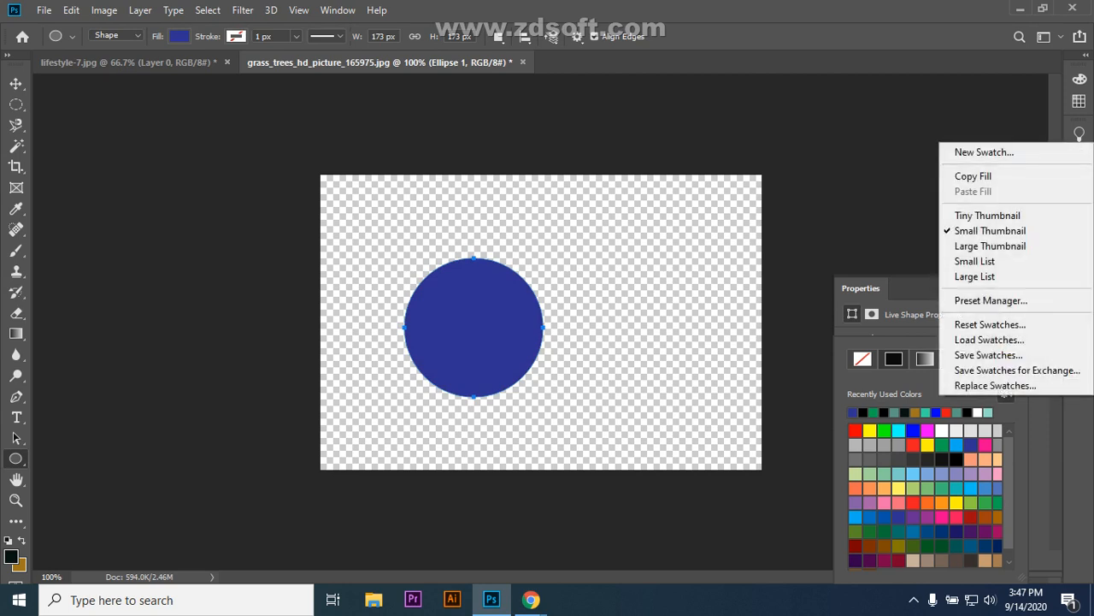
{"action": "left_click", "coordinate": [1005, 393]}
- Draw a dark blue rectangle about 166 by 252 px with the Rectangle tool, overlapping the circle's right side
{"action": "left_click", "coordinate": [1033, 288]}
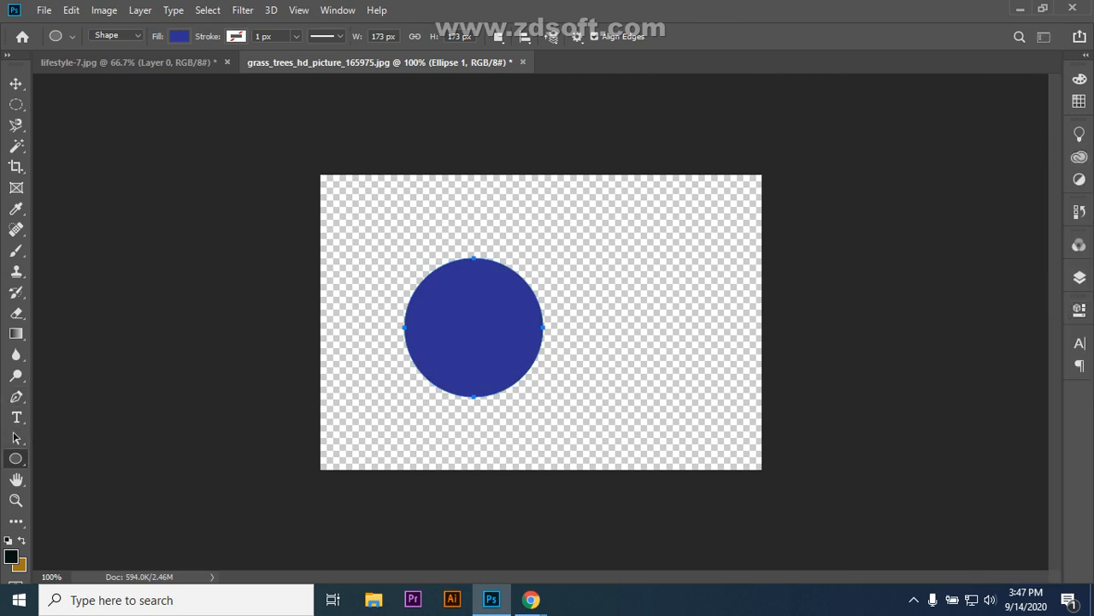
{"action": "right_click", "coordinate": [16, 459]}
{"action": "left_click", "coordinate": [73, 455]}
{"action": "left_click_drag", "start_coordinate": [513, 227], "coordinate": [646, 429]}
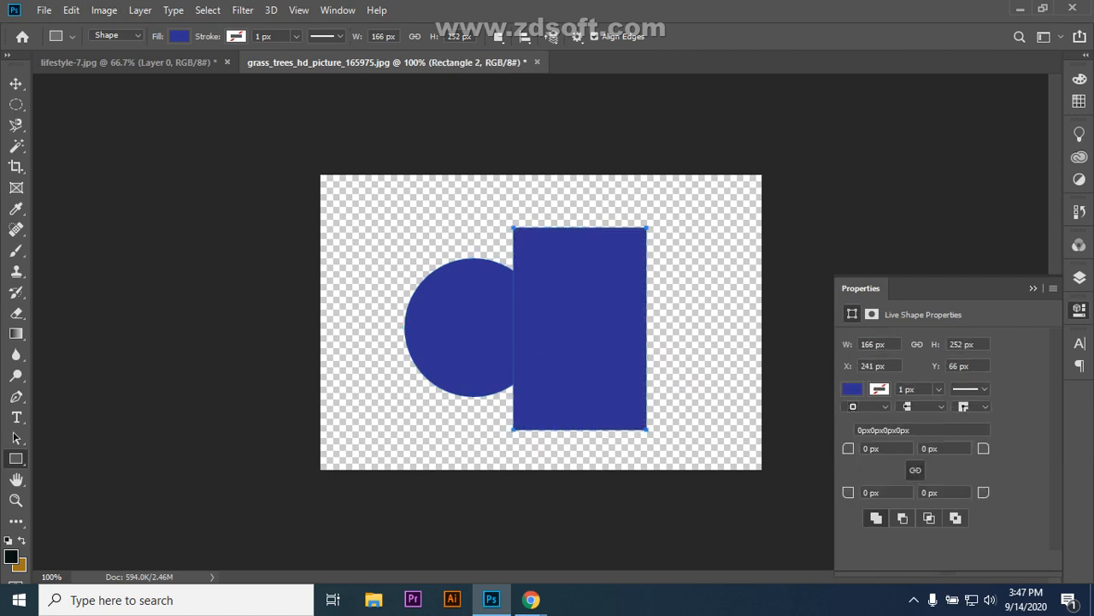
- Set the foreground colour to dark teal 1e634d and fill the rectangle with it
{"action": "left_click", "coordinate": [11, 555]}
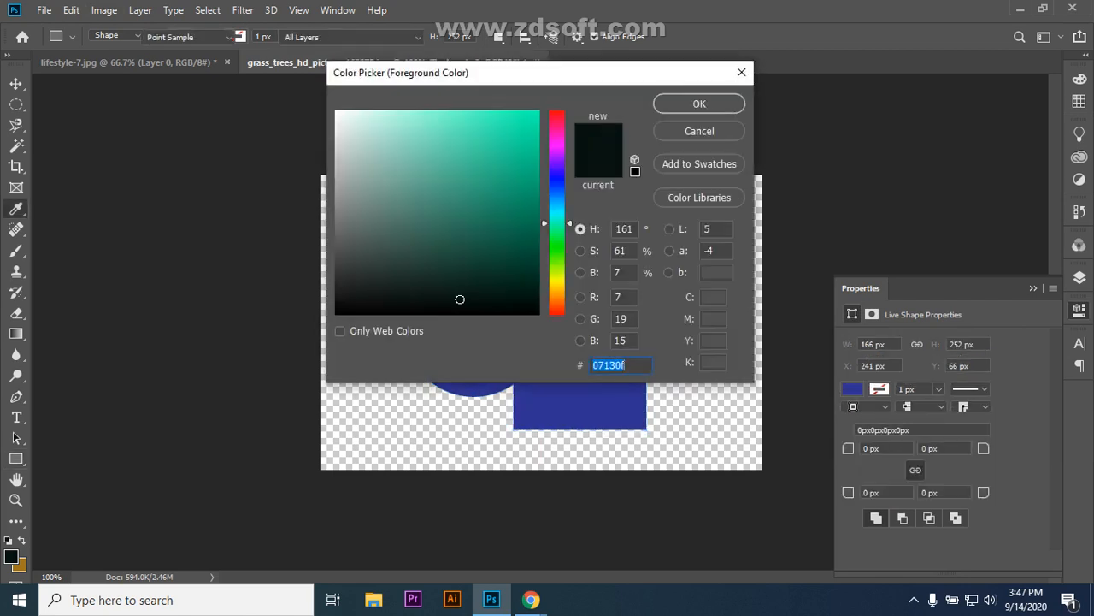
{"action": "left_click", "coordinate": [478, 235]}
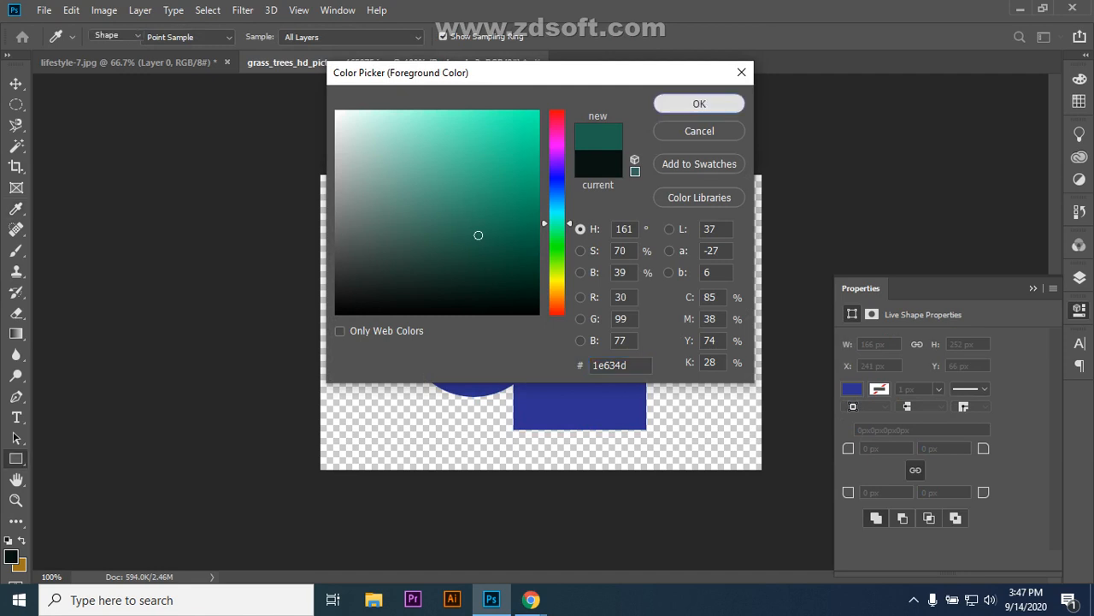
{"action": "left_click", "coordinate": [700, 104]}
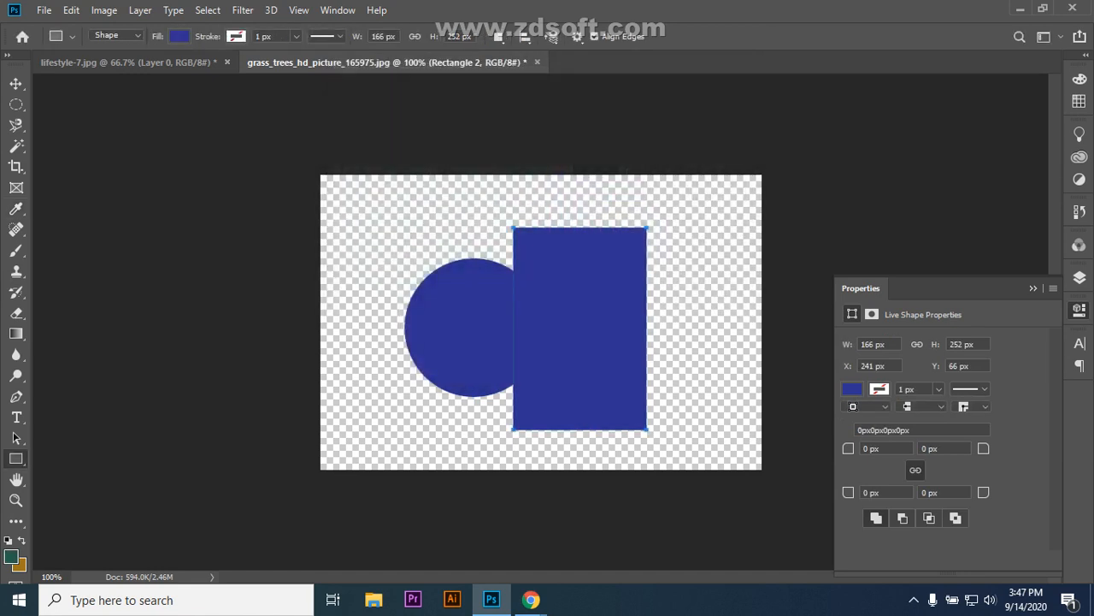
{"action": "key", "text": "alt+BackSpace"}
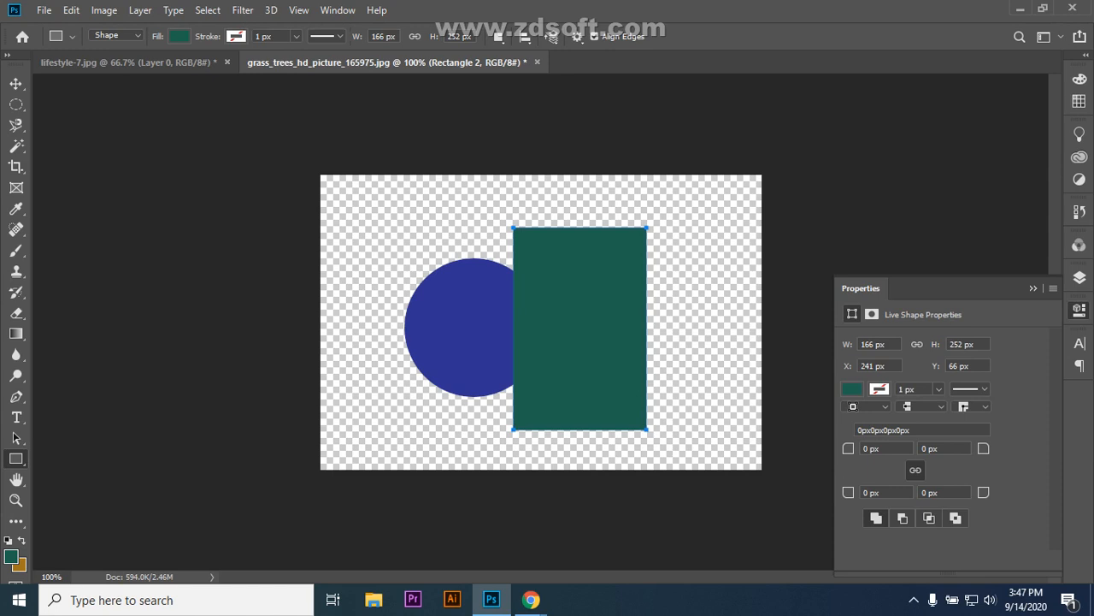
- Move the teal rectangle clear of the circle with the Move tool, to about X 341 px, Y 58 px
{"action": "left_click", "coordinate": [15, 83]}
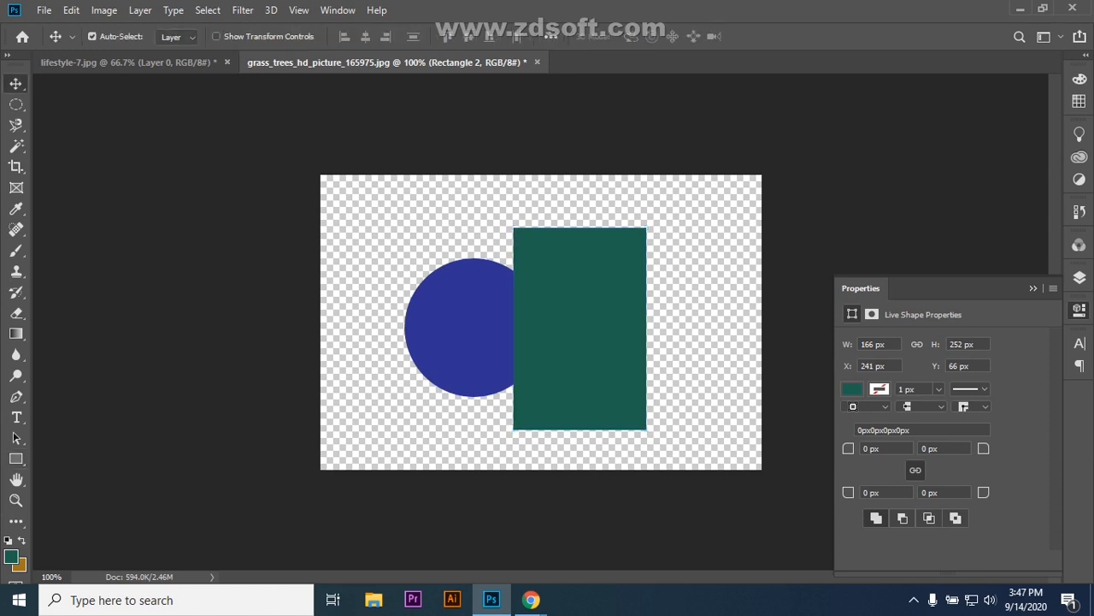
{"action": "left_click", "coordinate": [459, 328]}
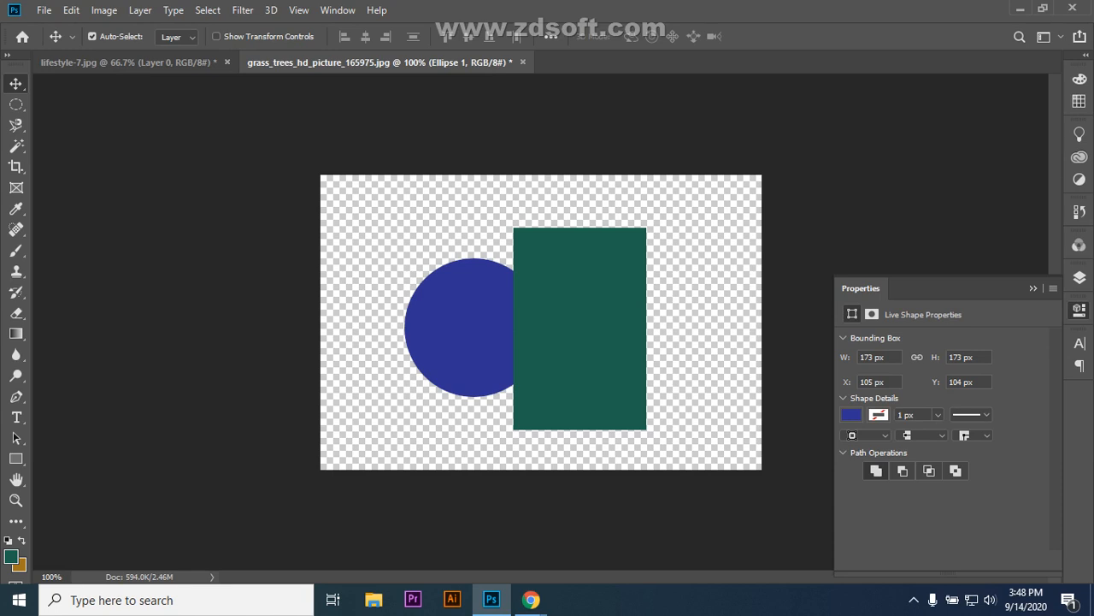
{"action": "left_click", "coordinate": [580, 328]}
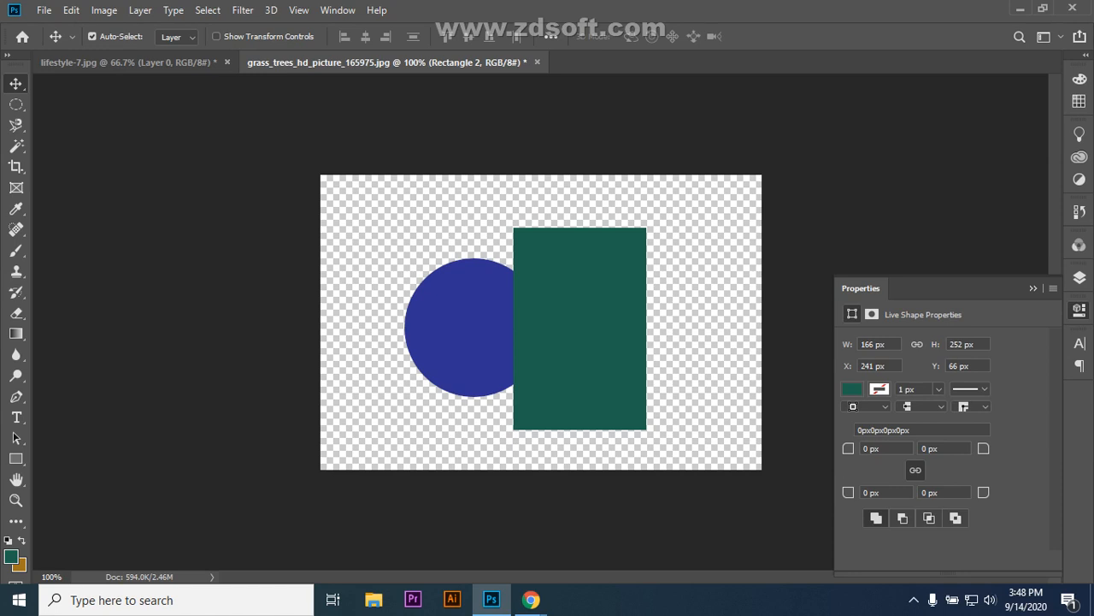
{"action": "left_click_drag", "start_coordinate": [581, 248], "coordinate": [667, 241]}
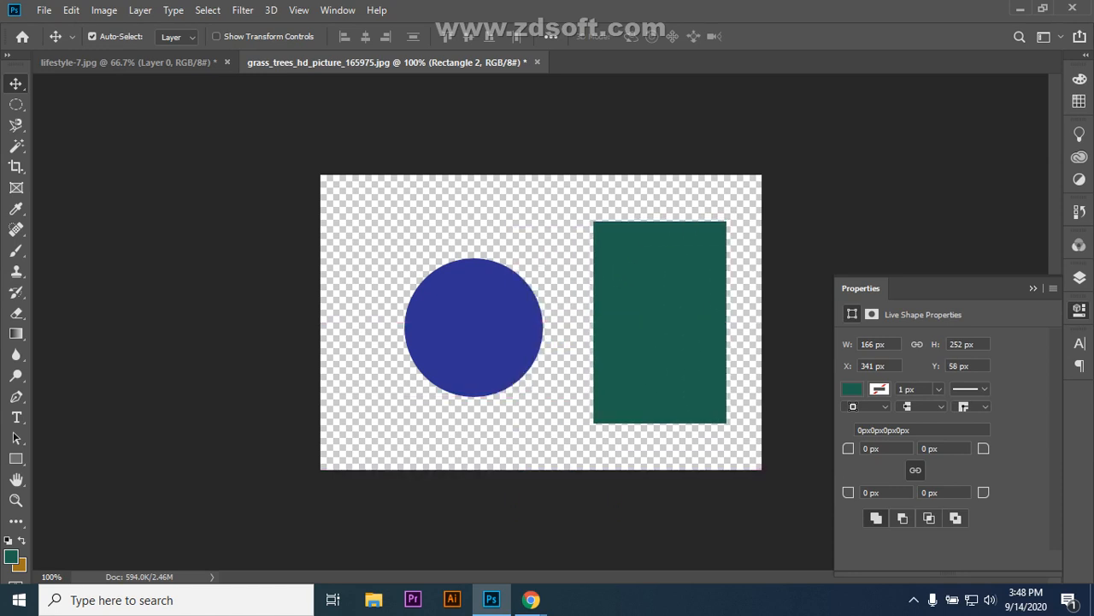
- Shift the rectangle slightly up and left with the Path Selection tool, to about X 322 px, Y 41 px
{"action": "left_click", "coordinate": [15, 438]}
{"action": "mouse_move", "coordinate": [660, 323]}
{"action": "left_mouse_down"}
{"action": "mouse_move", "coordinate": [660, 358]}
{"action": "mouse_move", "coordinate": [659, 322]}
{"action": "left_mouse_up"}
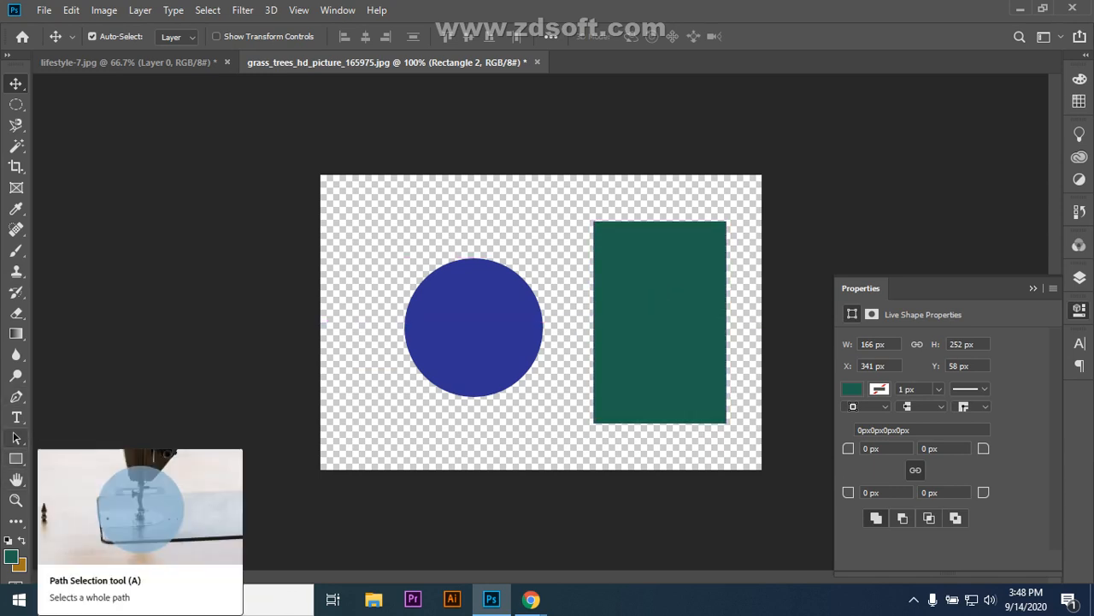
{"action": "left_click", "coordinate": [17, 438]}
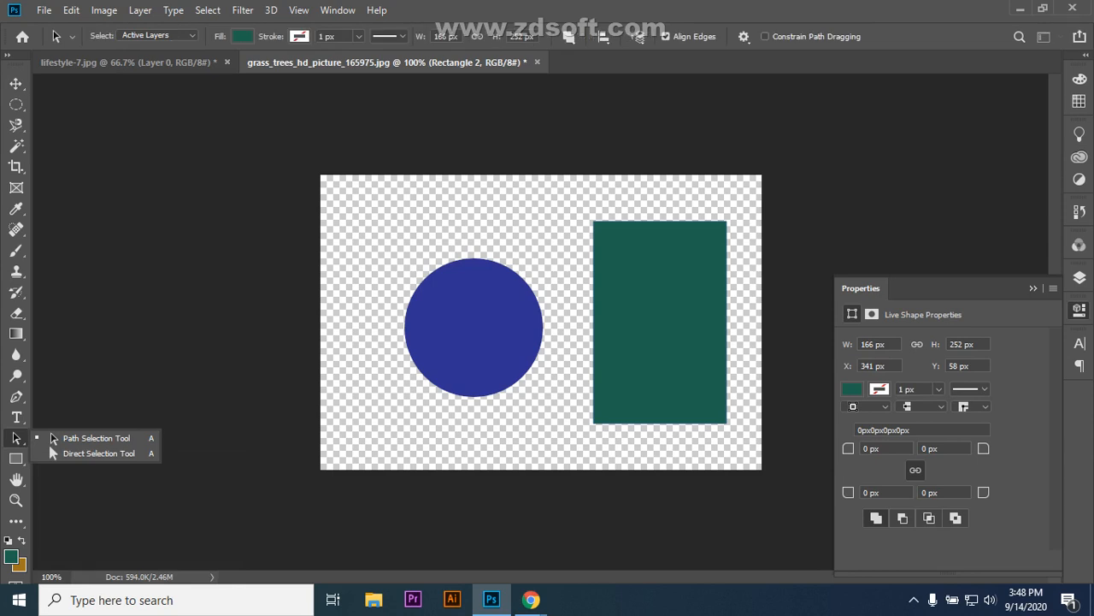
{"action": "left_click", "coordinate": [52, 437]}
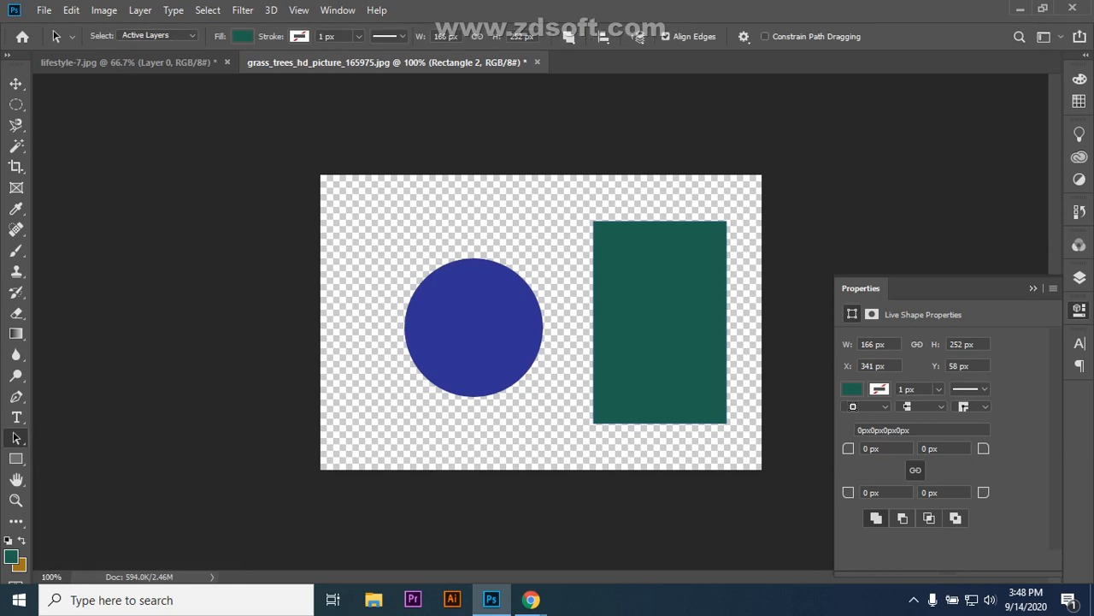
{"action": "left_click_drag", "start_coordinate": [660, 321], "coordinate": [645, 287]}
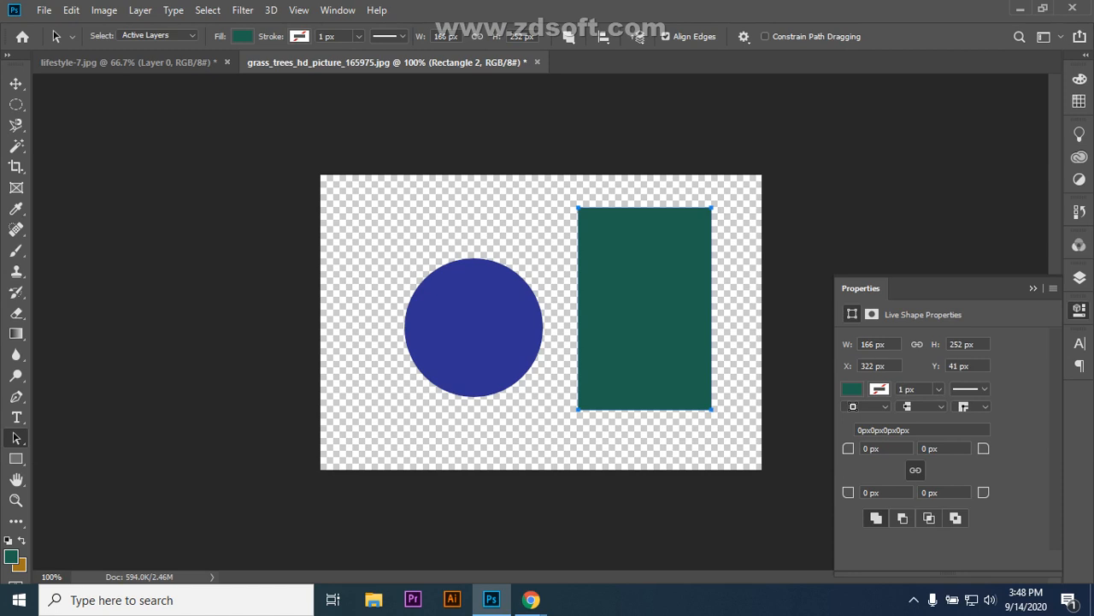
- Give the rectangle a bright green stroke about 7 px wide
{"action": "left_click", "coordinate": [243, 36]}
{"action": "left_click", "coordinate": [243, 36]}
{"action": "left_click", "coordinate": [243, 35]}
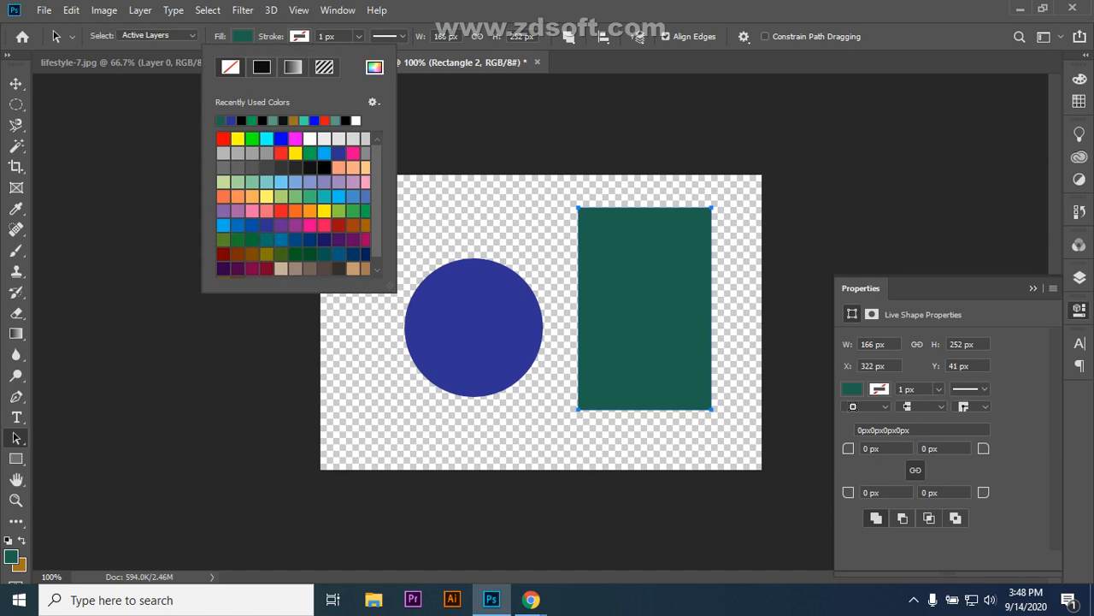
{"action": "left_click", "coordinate": [252, 139]}
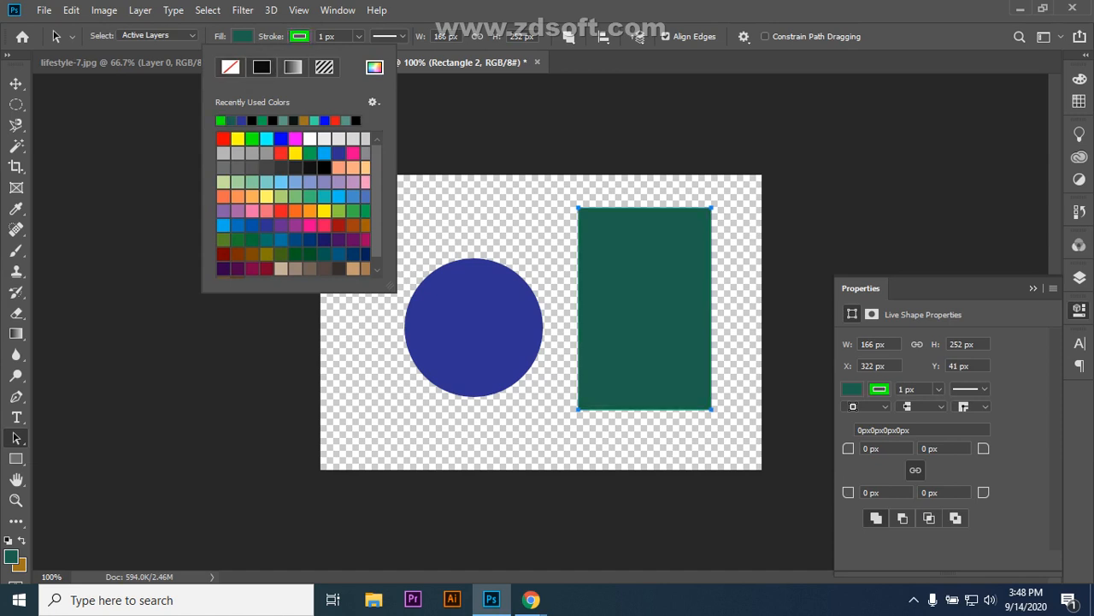
{"action": "left_click", "coordinate": [359, 36]}
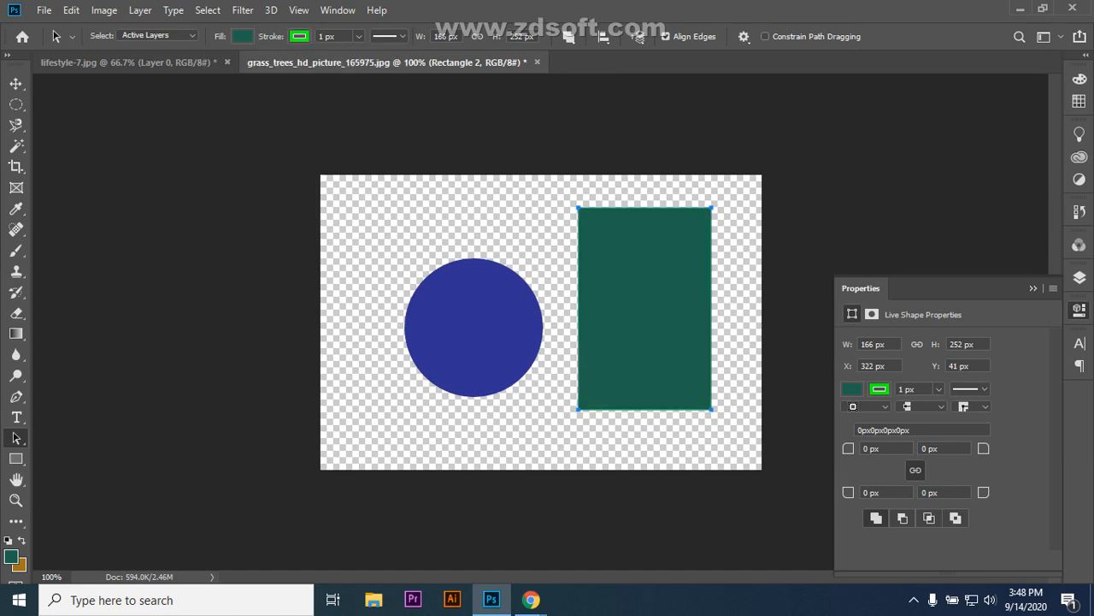
{"action": "left_click", "coordinate": [359, 36]}
{"action": "left_click_drag", "start_coordinate": [359, 55], "coordinate": [366, 55]}
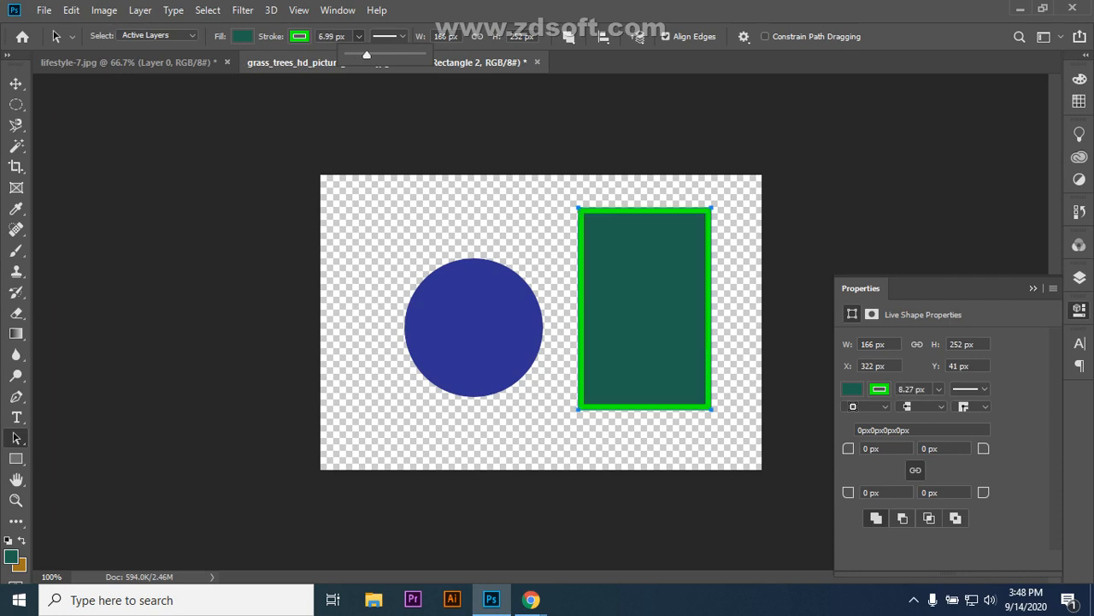
{"action": "left_click", "coordinate": [394, 235]}
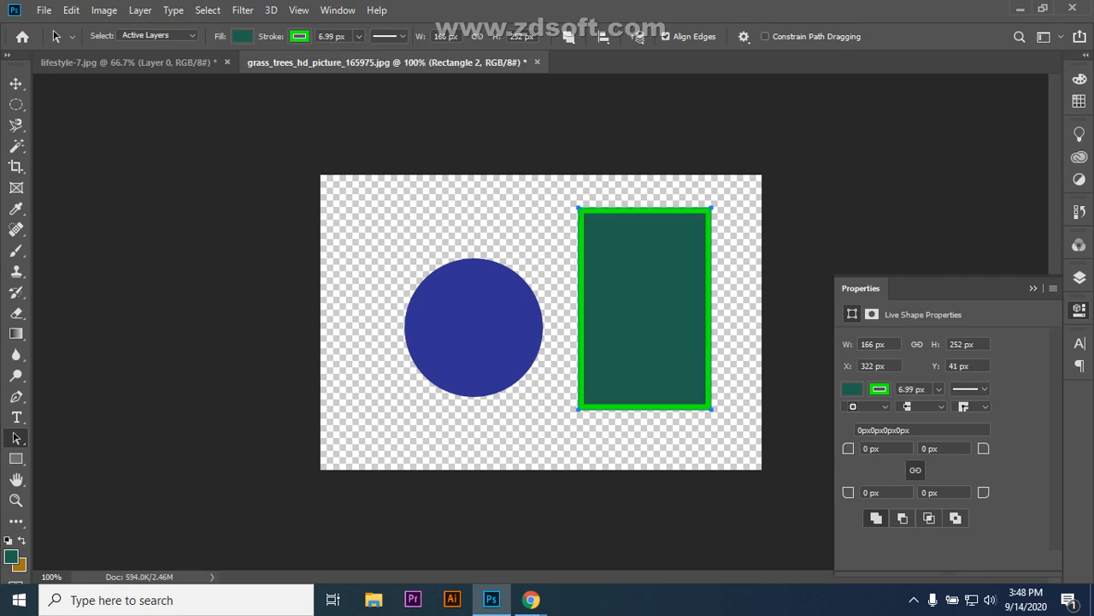
{"action": "key", "text": "Return"}
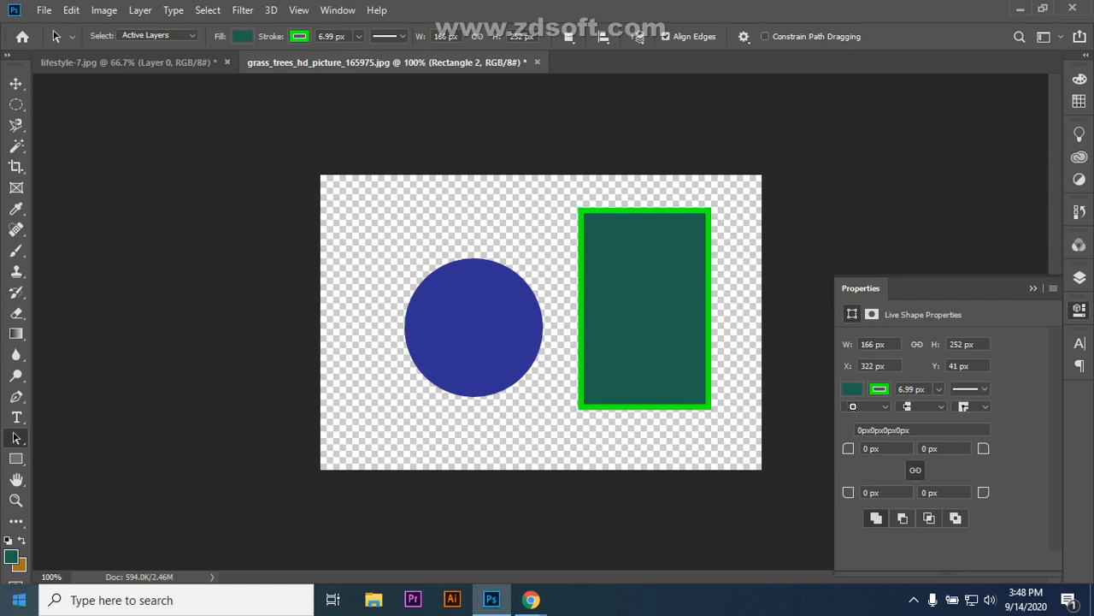
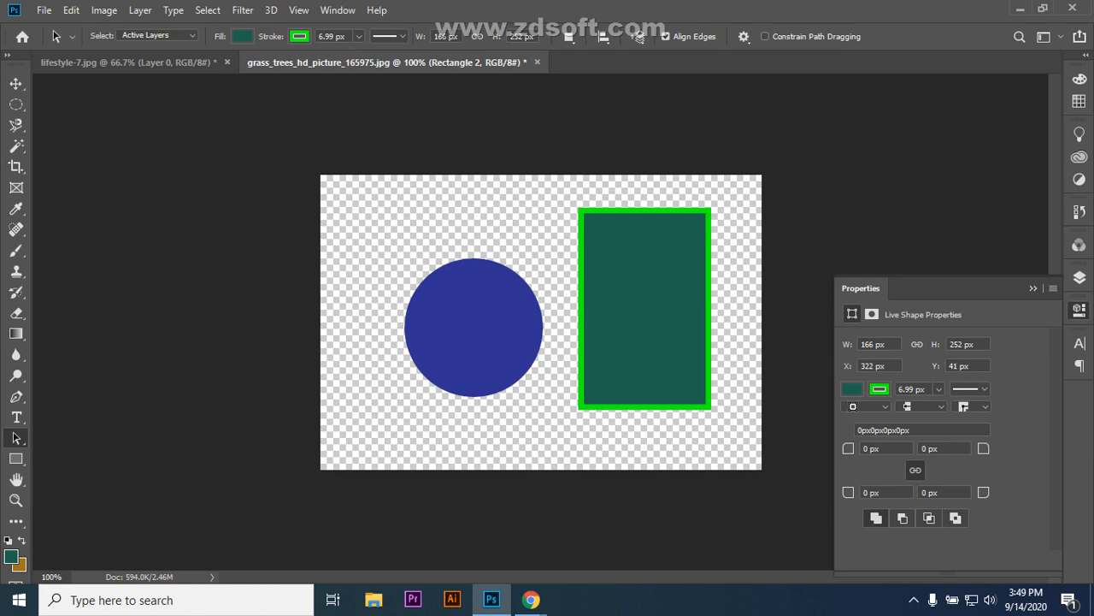
- Try the brown background colour as the rectangle's fill and refill it with the teal foreground colour
{"action": "key", "text": "ctrl+BackSpace"}
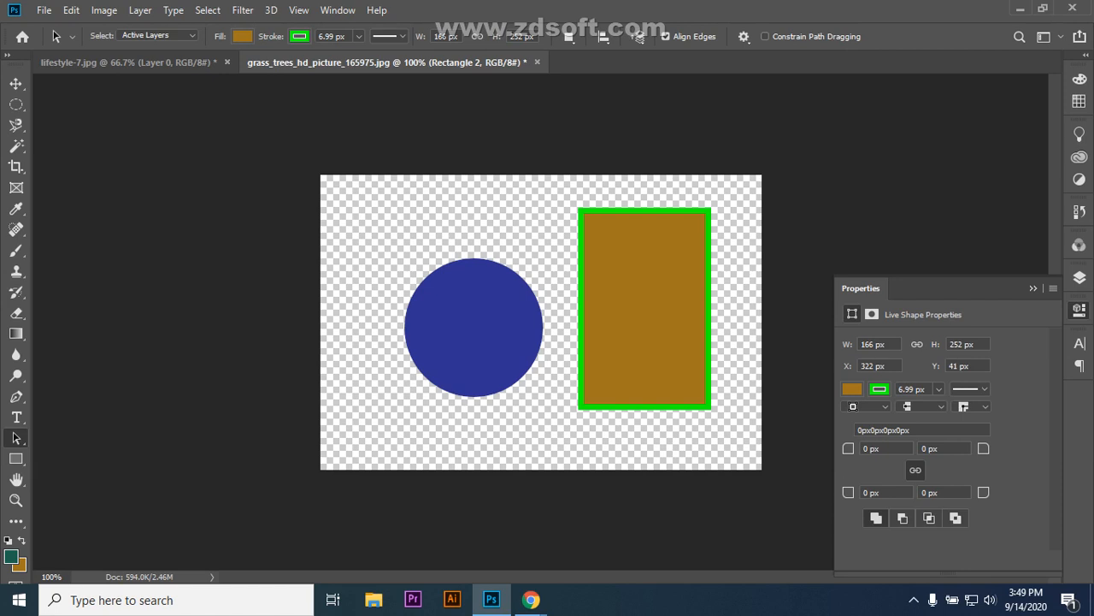
{"action": "left_click", "coordinate": [11, 557]}
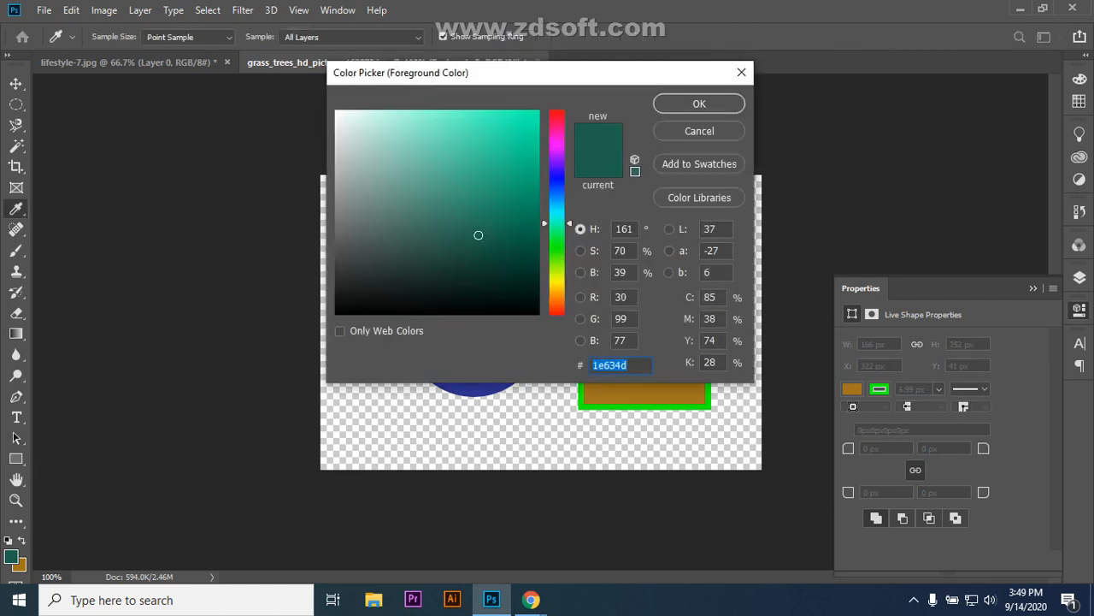
{"action": "left_click", "coordinate": [700, 131]}
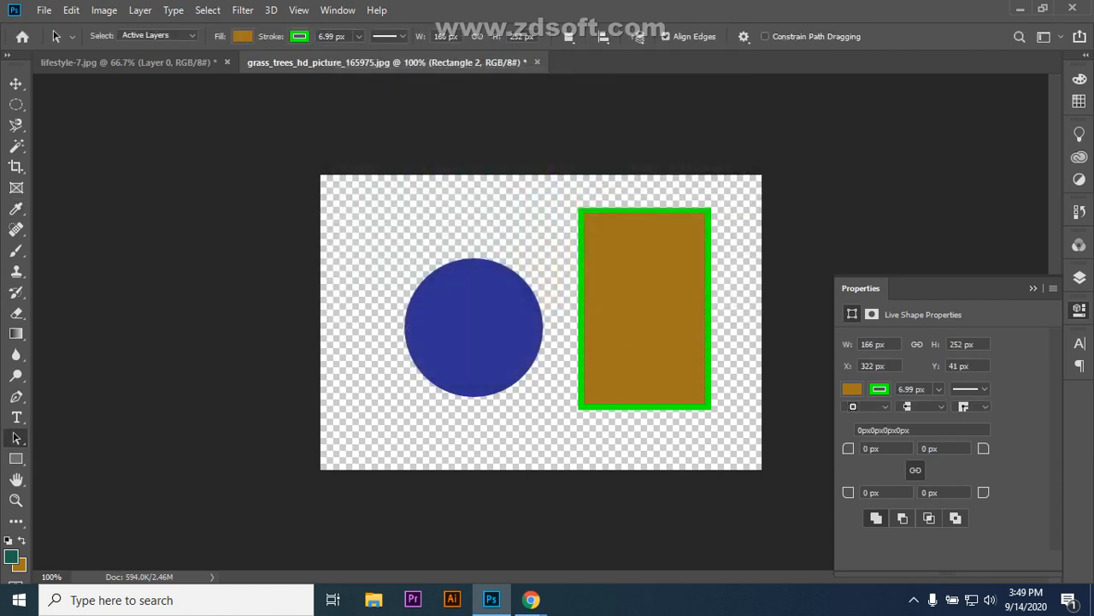
{"action": "key", "text": "alt+BackSpace"}
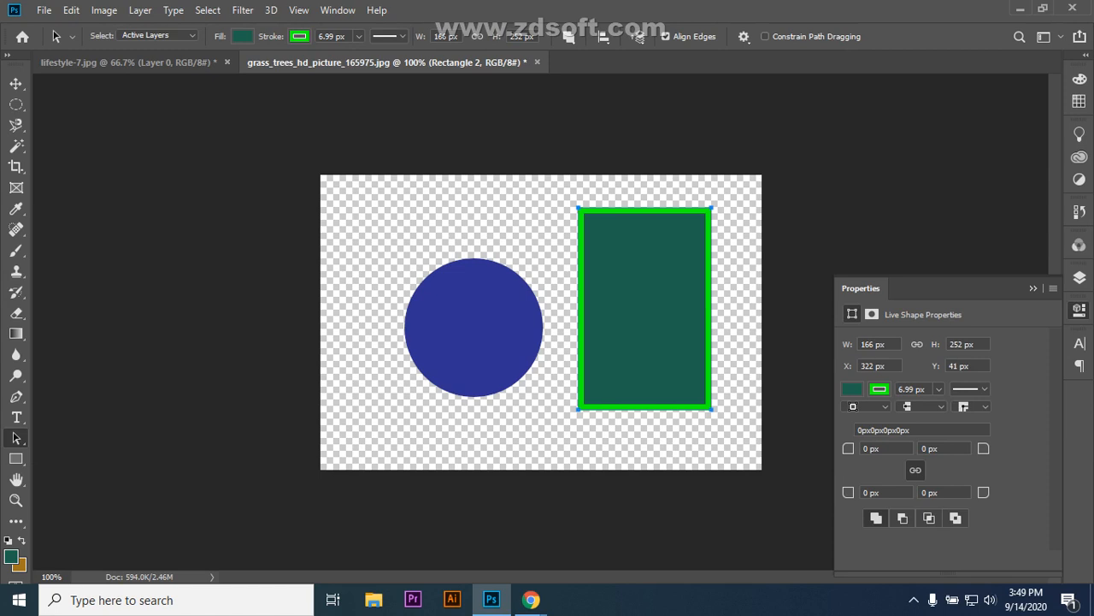
- Recolour the rectangle's stroke with the tan swatch
{"action": "left_click", "coordinate": [298, 36]}
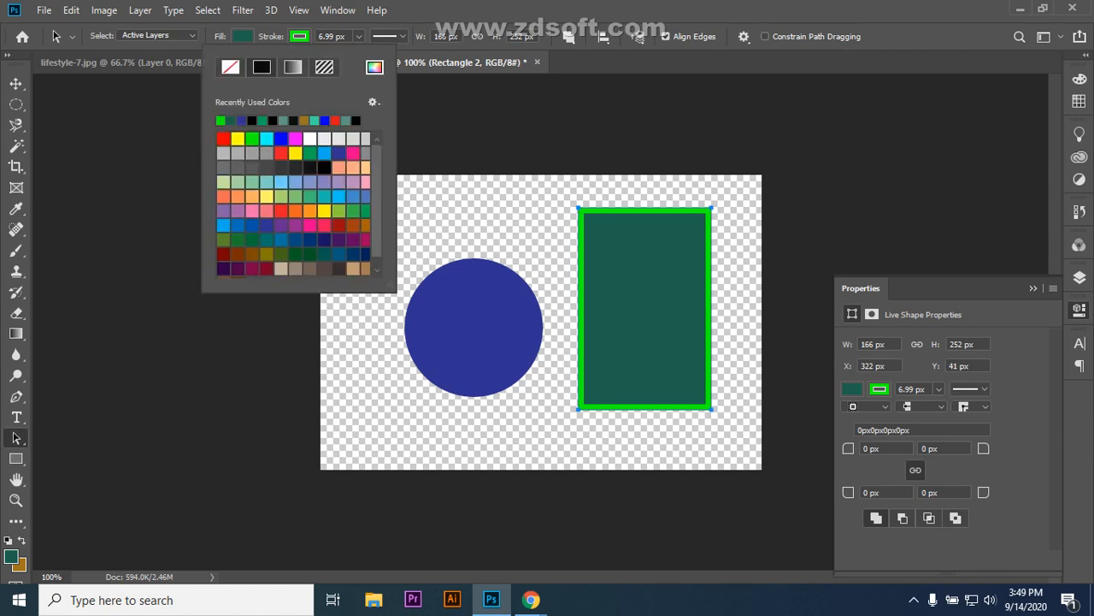
{"action": "left_click", "coordinate": [353, 268]}
{"action": "left_click", "coordinate": [513, 205]}
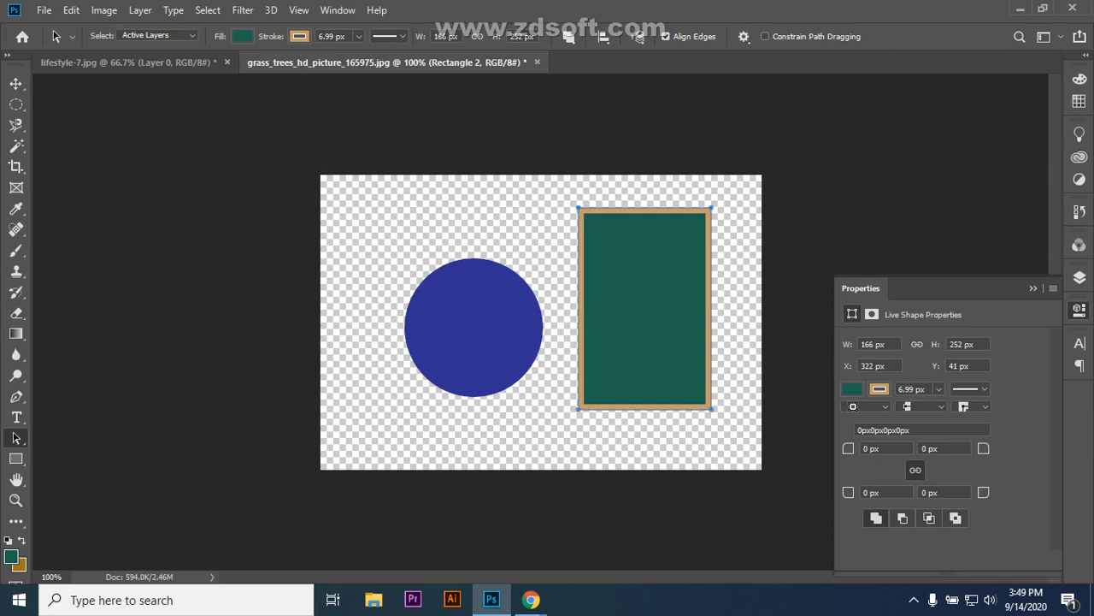
{"action": "key", "text": "v"}
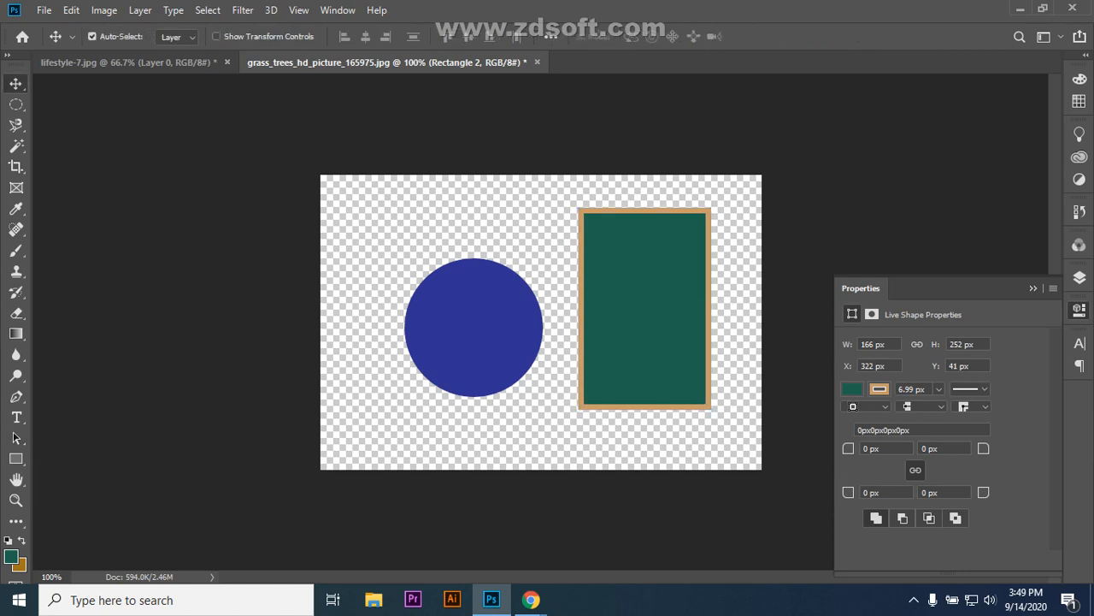
{"action": "left_click_drag", "start_coordinate": [557, 227], "coordinate": [612, 296]}
- Try to pull the rectangle's upper-right corner outward with the Direct Selection tool, declining conversion to a regular path
{"action": "left_click", "coordinate": [16, 438]}
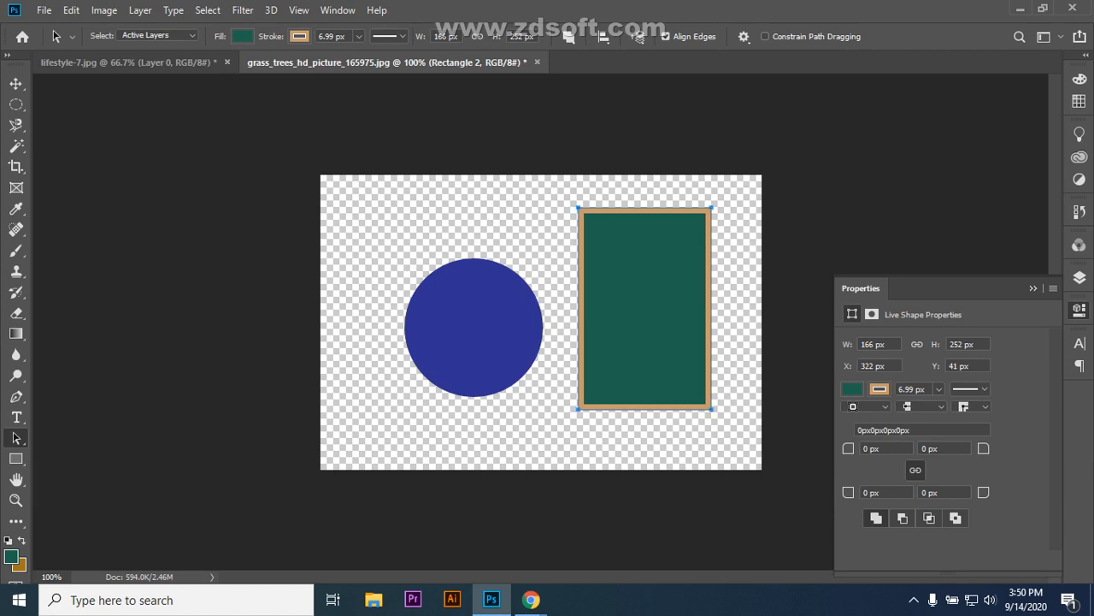
{"action": "right_click", "coordinate": [16, 438]}
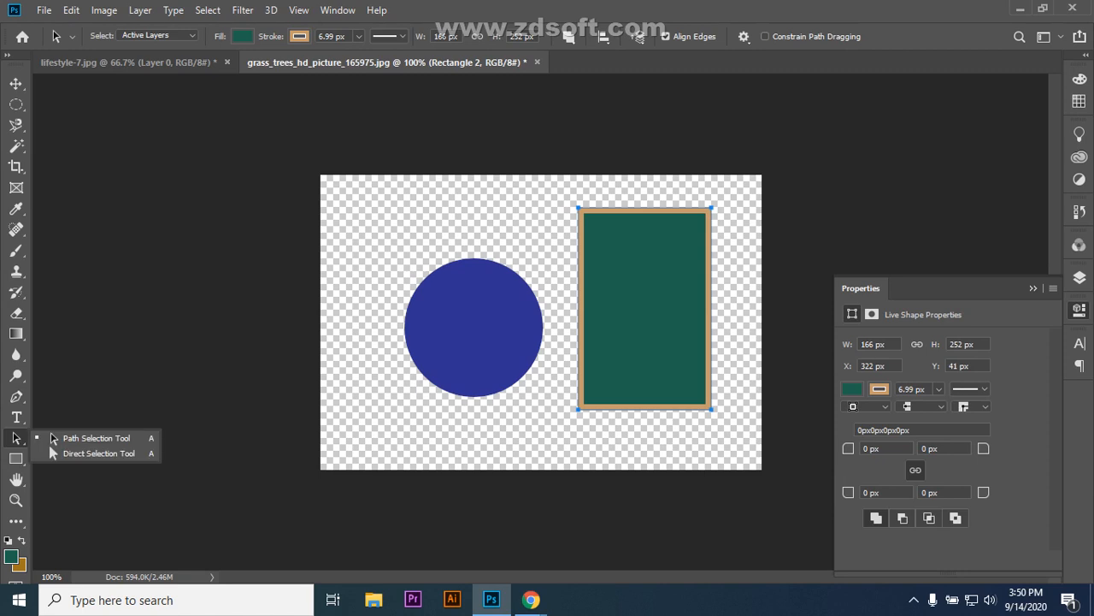
{"action": "left_click", "coordinate": [53, 453]}
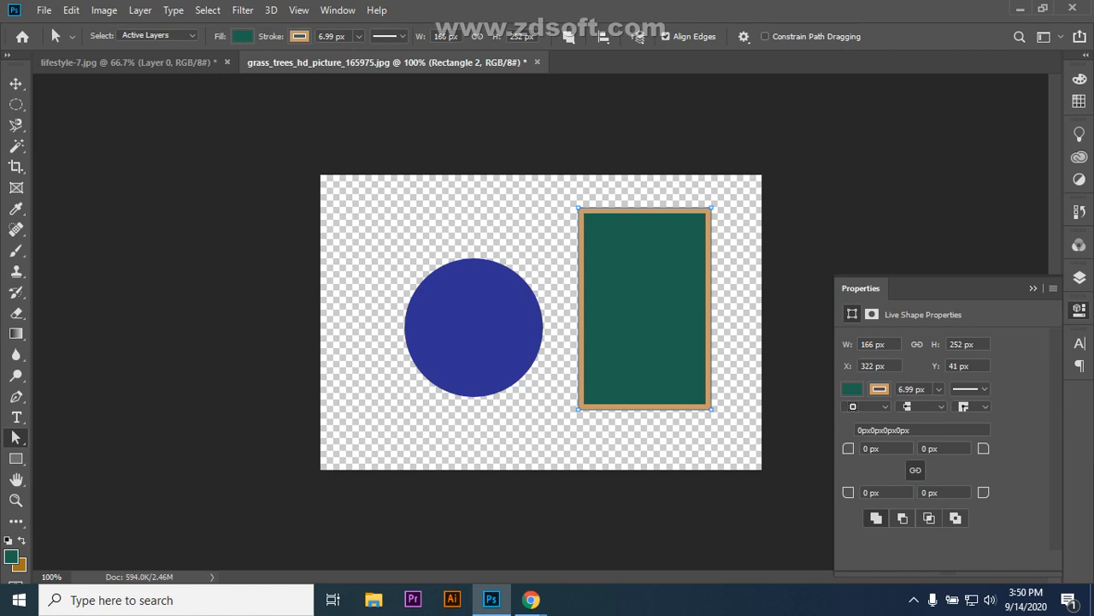
{"action": "left_click_drag", "start_coordinate": [711, 207], "coordinate": [733, 183]}
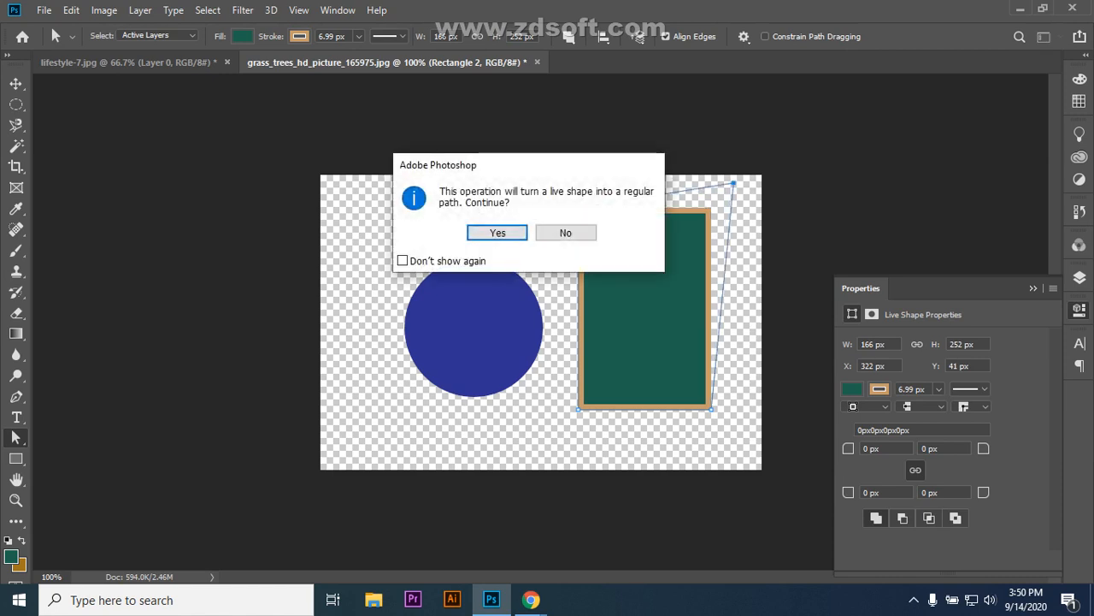
{"action": "left_click", "coordinate": [565, 233]}
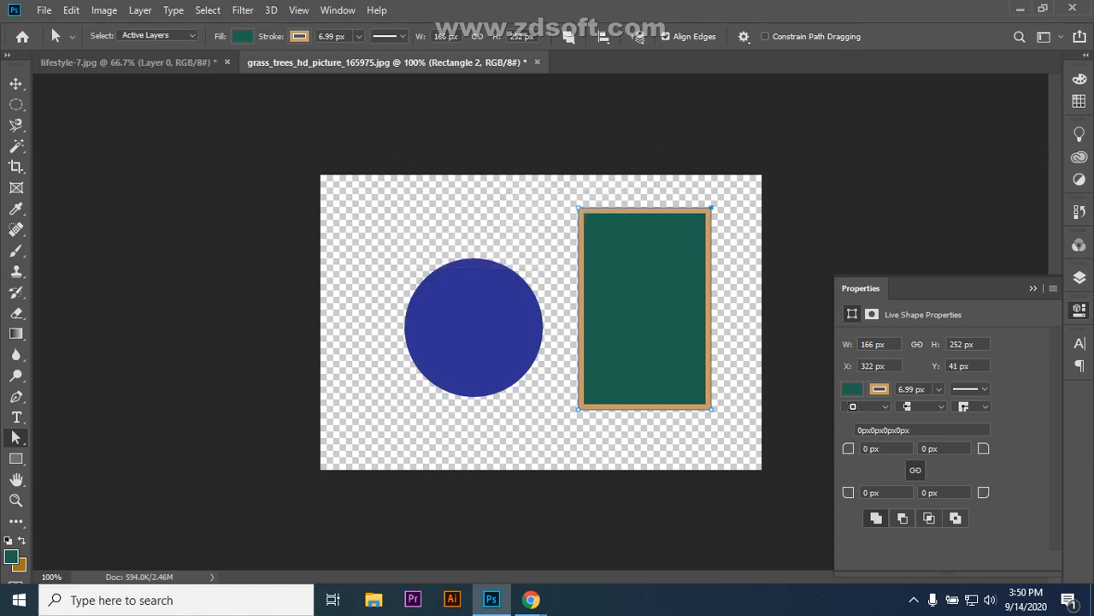
- Undo the rectangle's last stroke colour change
{"action": "key", "text": "ctrl+z"}
{"action": "left_click", "coordinate": [622, 283]}
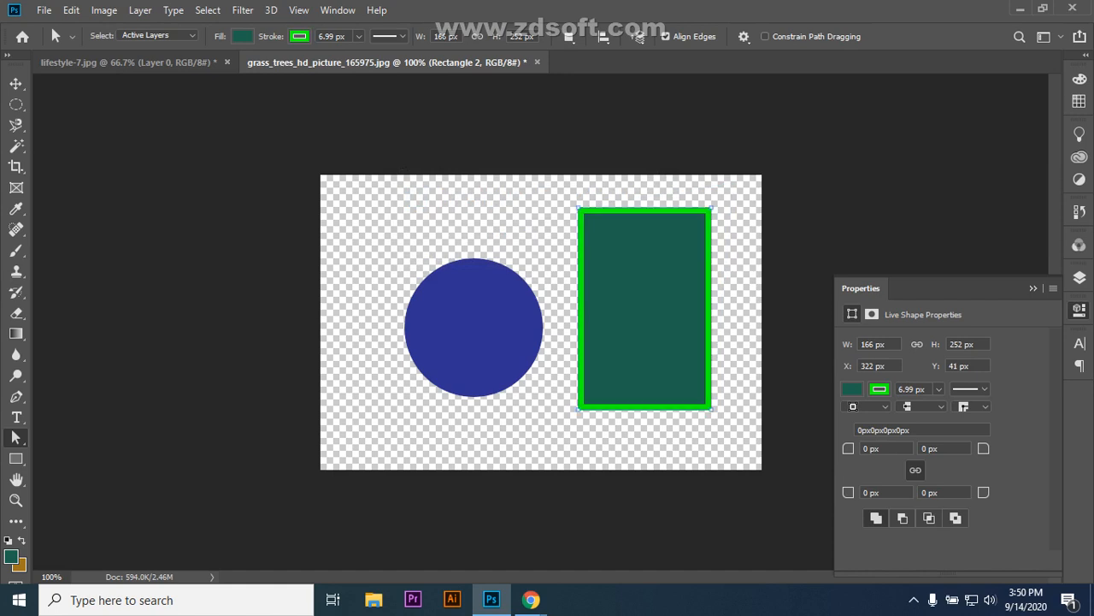
{"action": "left_click", "coordinate": [969, 344]}
{"action": "left_click_drag", "start_coordinate": [948, 344], "coordinate": [975, 344]}
{"action": "right_click", "coordinate": [637, 226]}
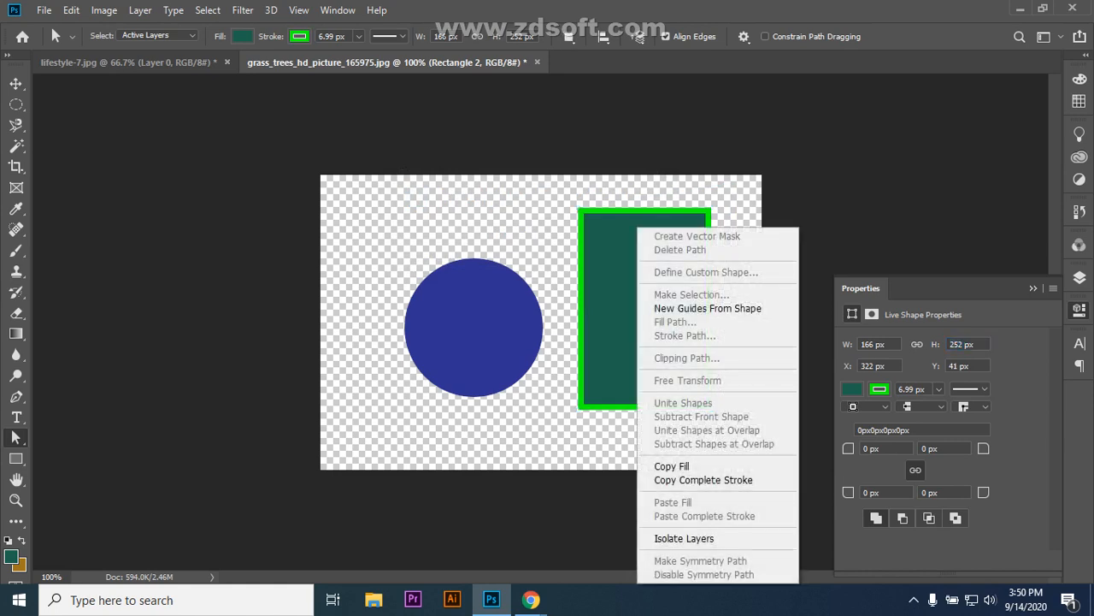
{"action": "key", "text": "Escape"}
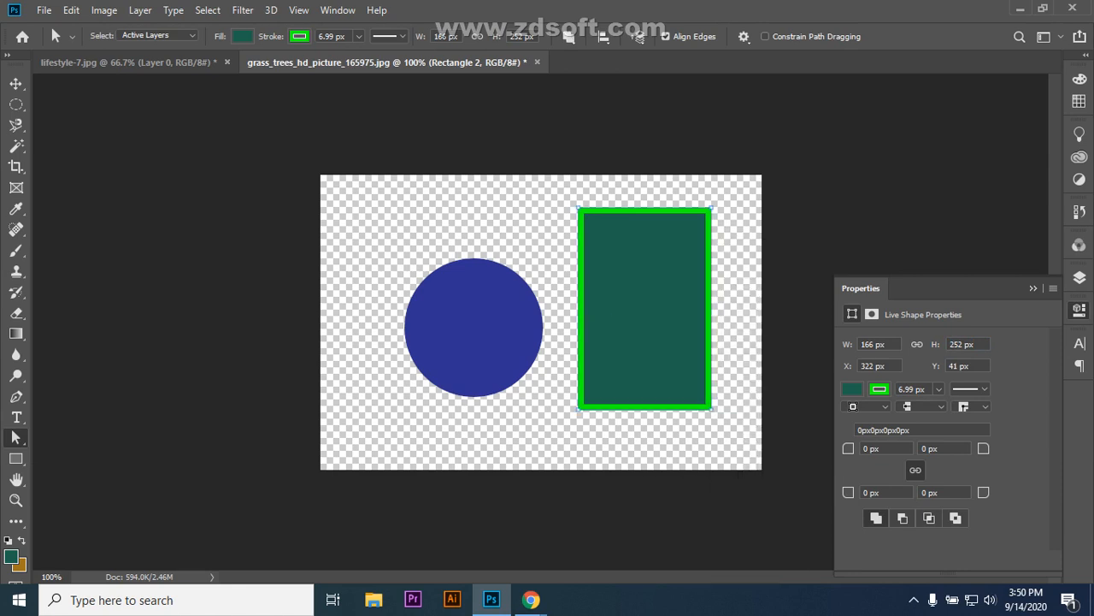
{"action": "left_click", "coordinate": [71, 11]}
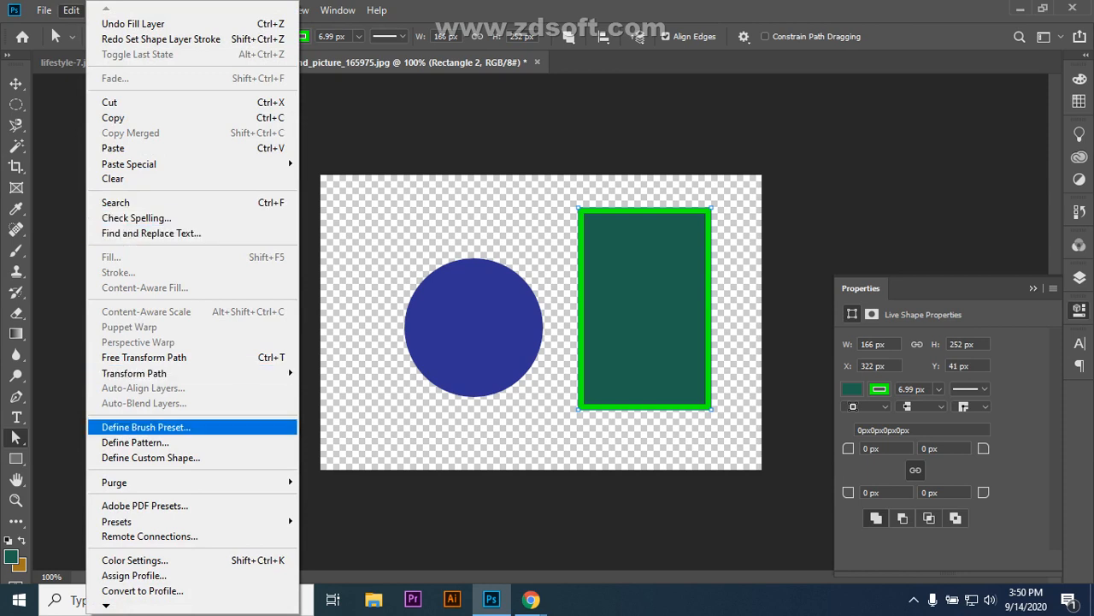
{"action": "mouse_move", "coordinate": [137, 373]}
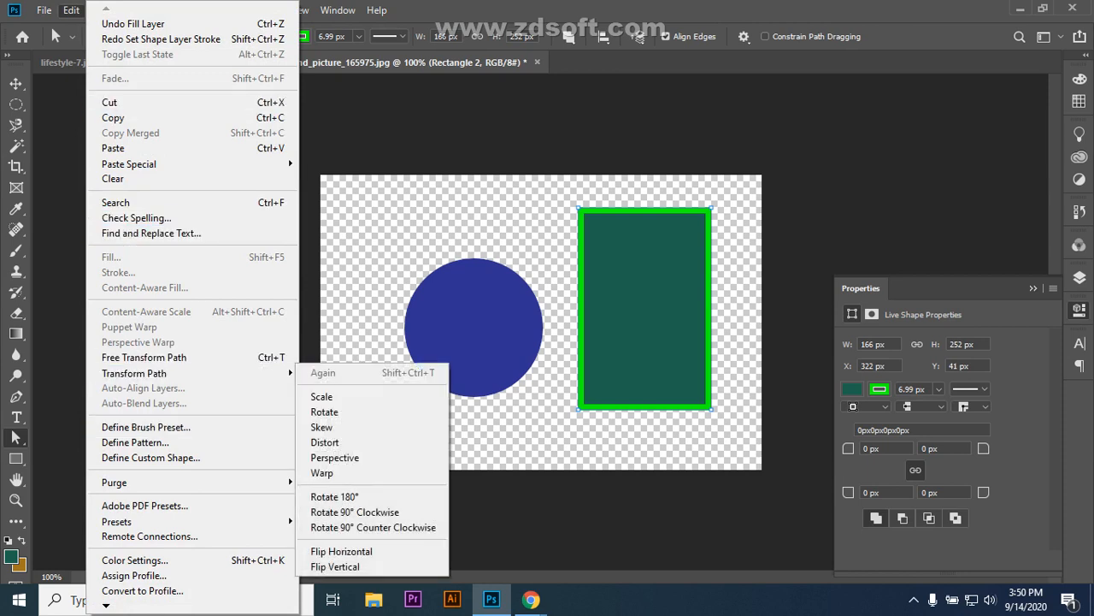
{"action": "left_click", "coordinate": [51, 27]}
- Examine the image's dimensions and resolution in the Image Size dialog, closing it without changes
{"action": "left_click", "coordinate": [103, 9]}
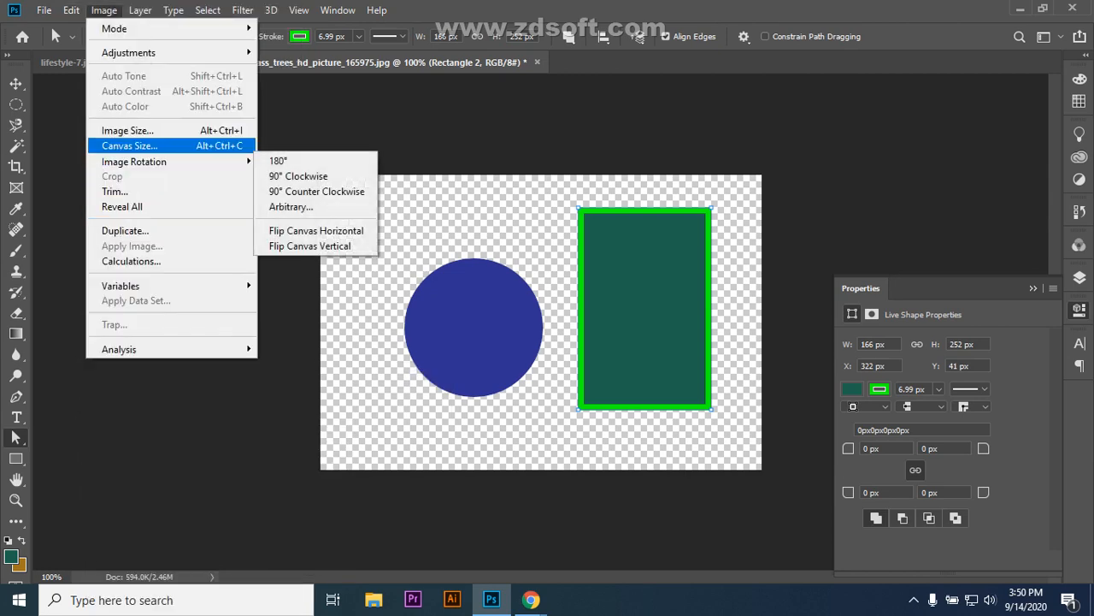
{"action": "left_click", "coordinate": [127, 130]}
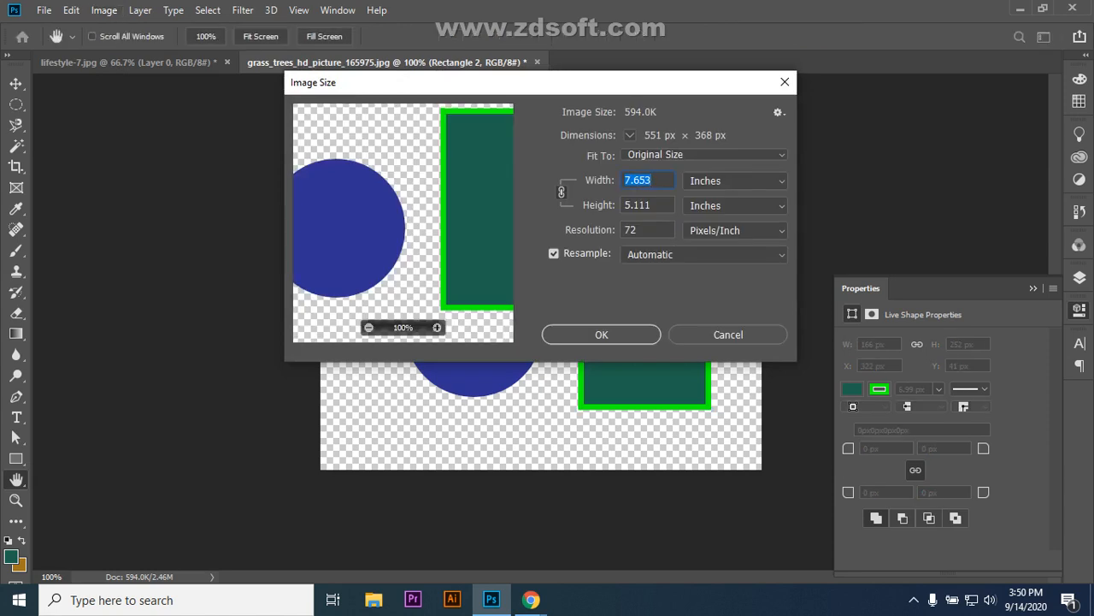
{"action": "left_click_drag", "start_coordinate": [648, 90], "coordinate": [311, 133]}
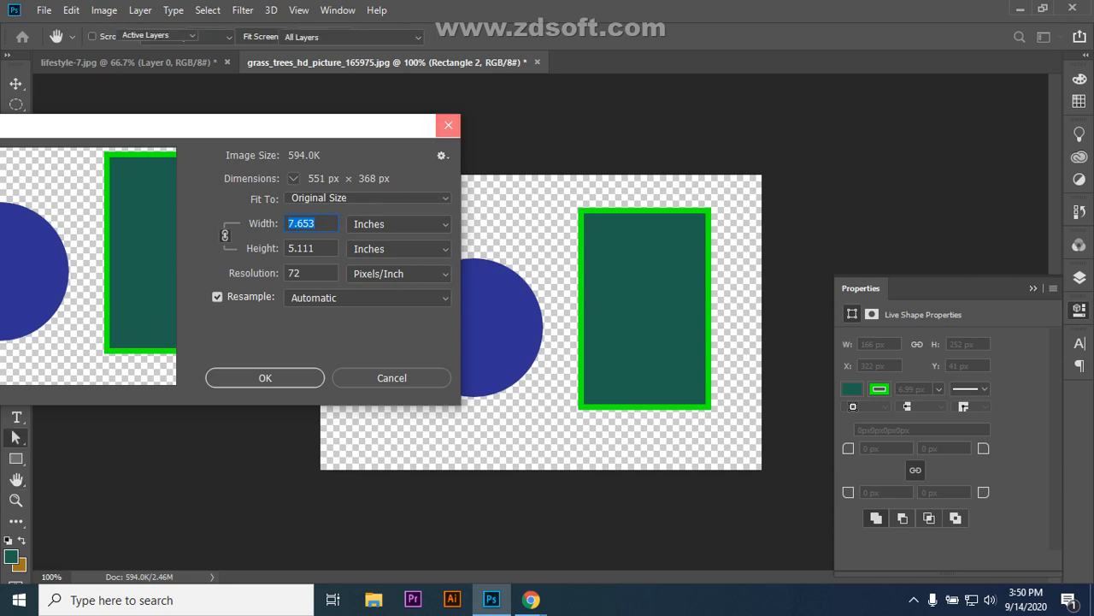
{"action": "left_click", "coordinate": [448, 124]}
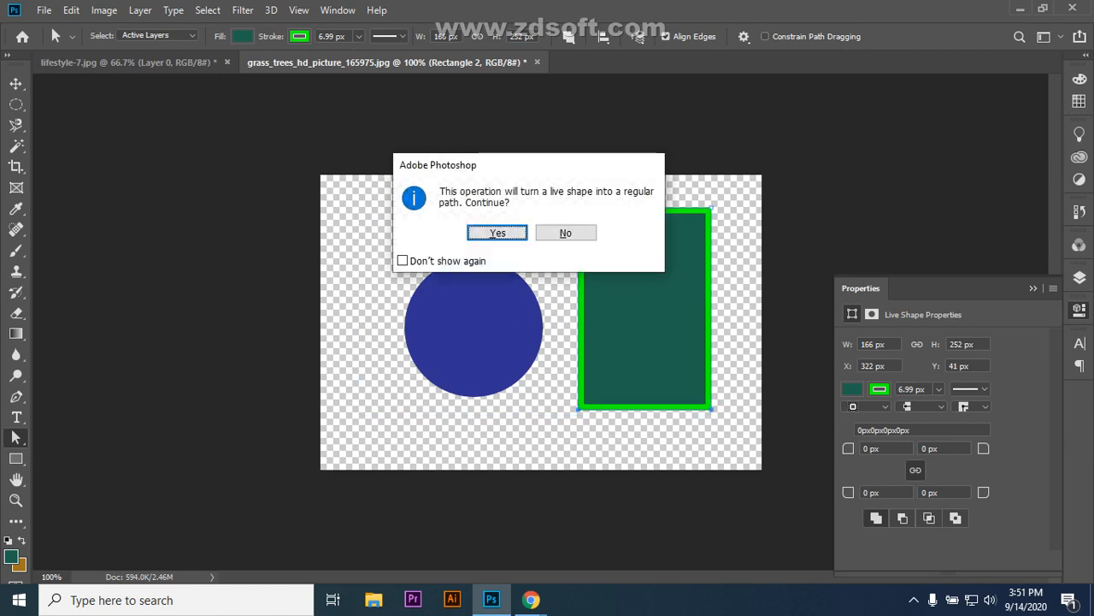
- Decline converting the live rectangle to a regular path and suppress this warning from showing again
{"action": "left_click", "coordinate": [403, 261]}
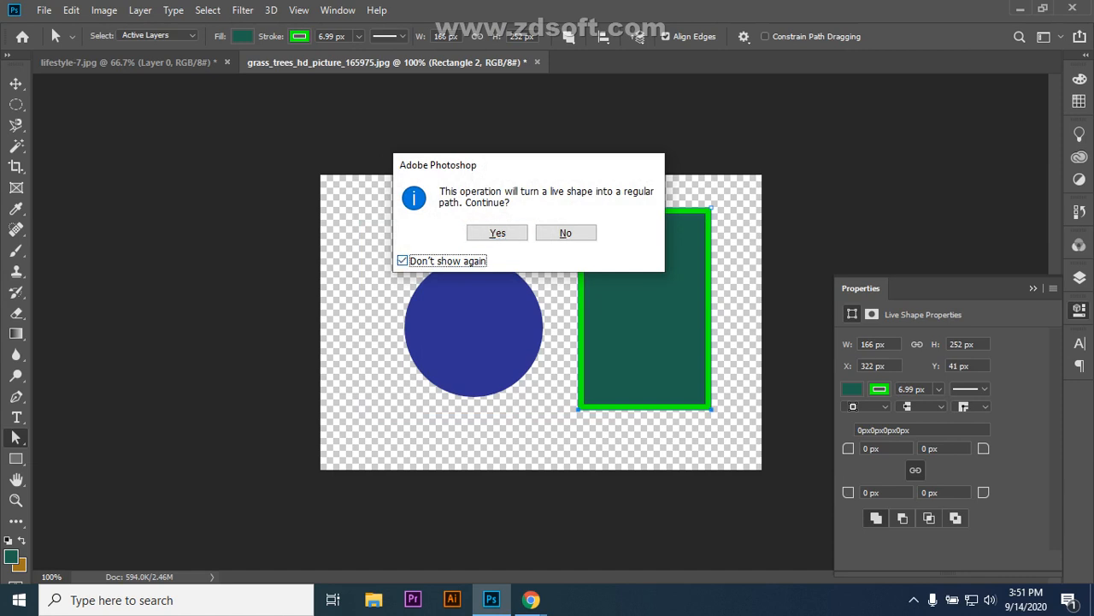
{"action": "left_click", "coordinate": [565, 232]}
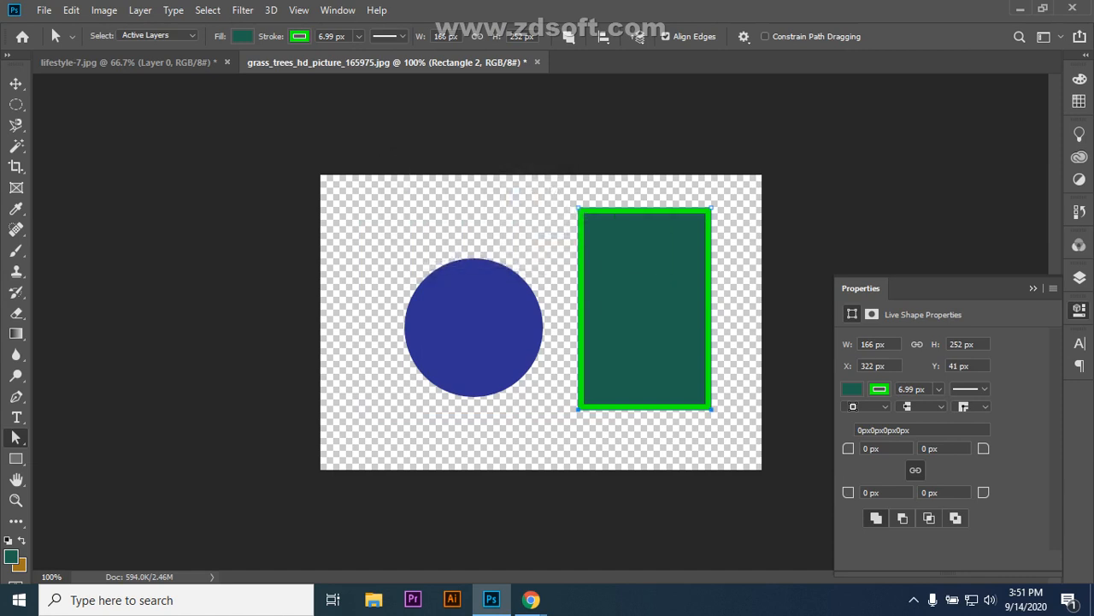
- Delete the Rectangle 2, Ellipse 1, Rectangle 1 and both Layer 0 copy layers, leaving Layer 0
{"action": "left_click", "coordinate": [1033, 288]}
{"action": "left_click", "coordinate": [1079, 277]}
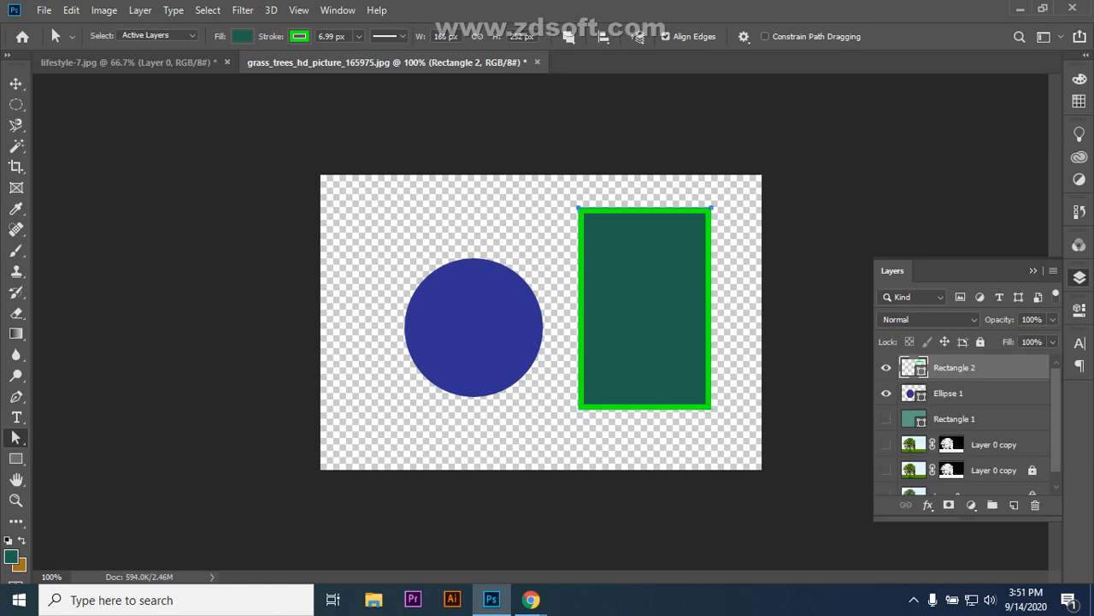
{"action": "key", "text": "Delete"}
{"action": "key", "text": "Delete"}
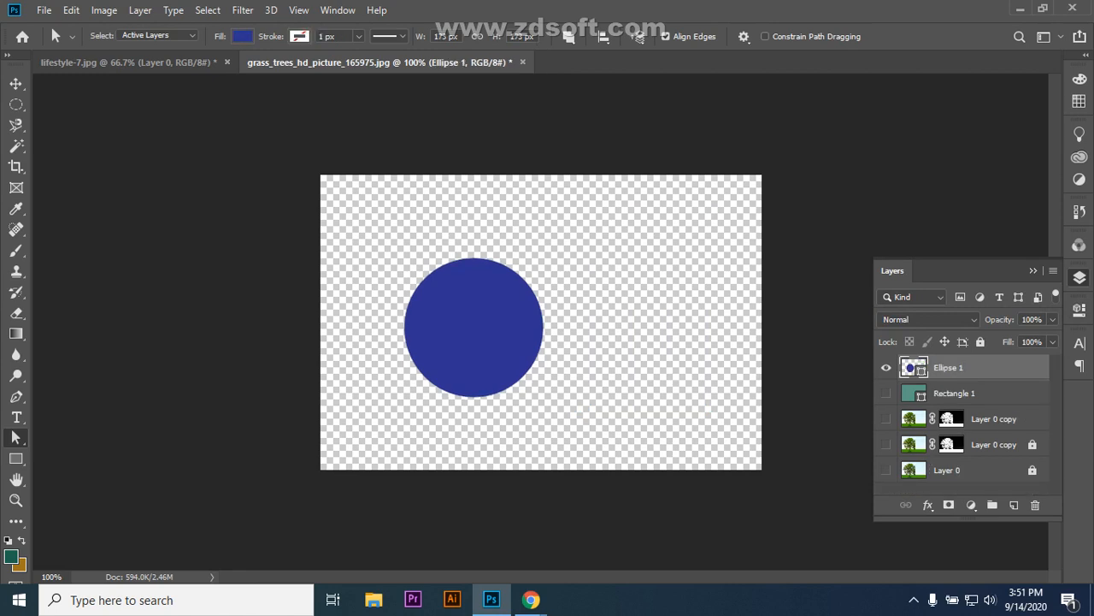
{"action": "key", "text": "Delete"}
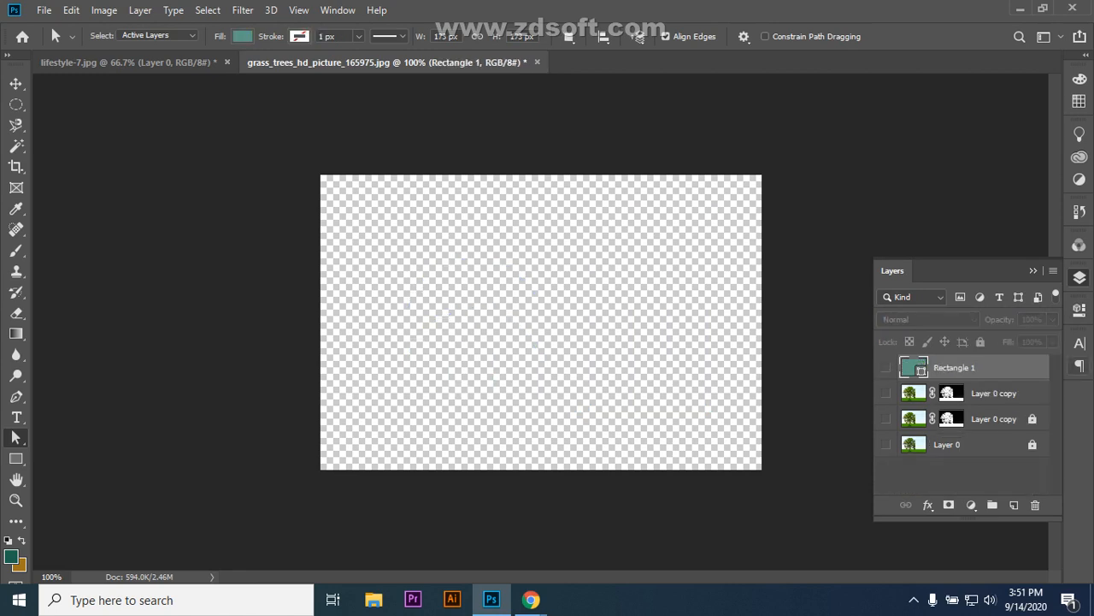
{"action": "key", "text": "Delete"}
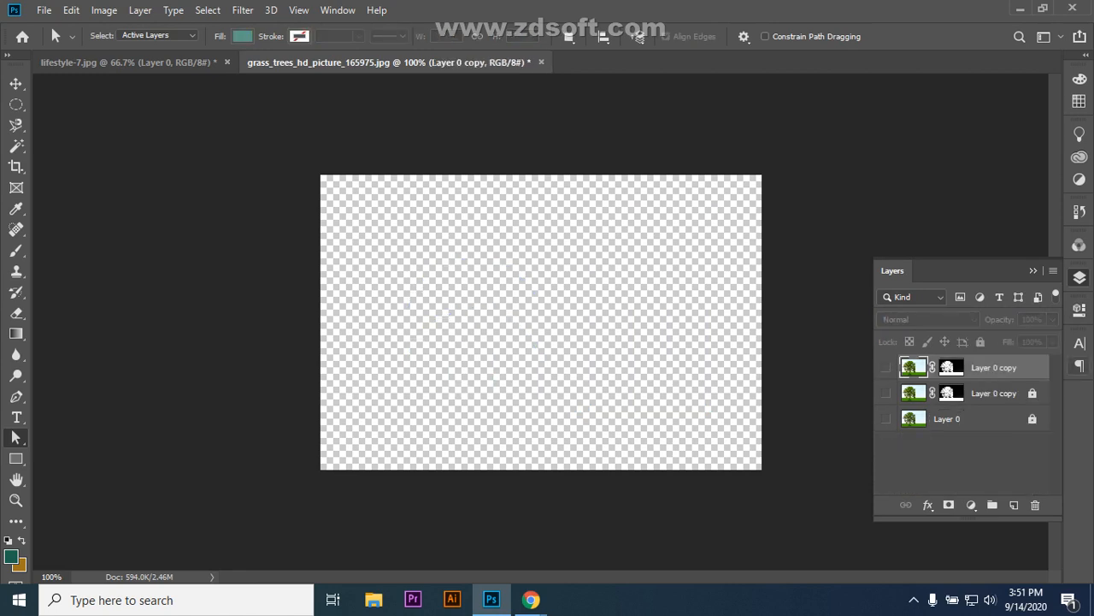
{"action": "key", "text": "Delete"}
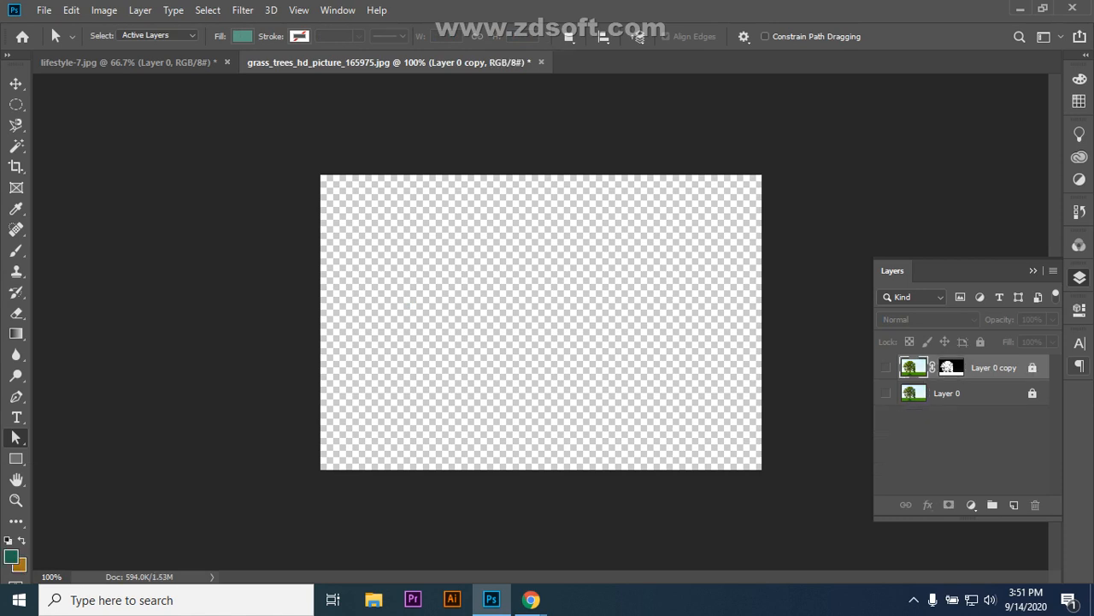
{"action": "key", "text": "Delete"}
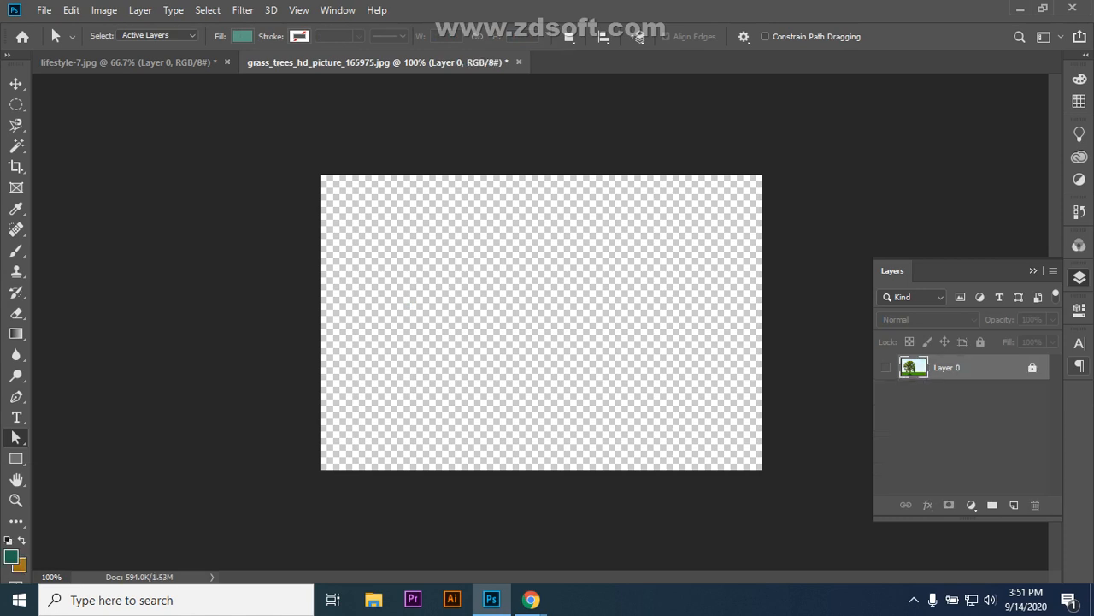
- Make Layer 0 visible and unlock it, leaving its layer style options at their existing values
{"action": "left_click", "coordinate": [886, 367]}
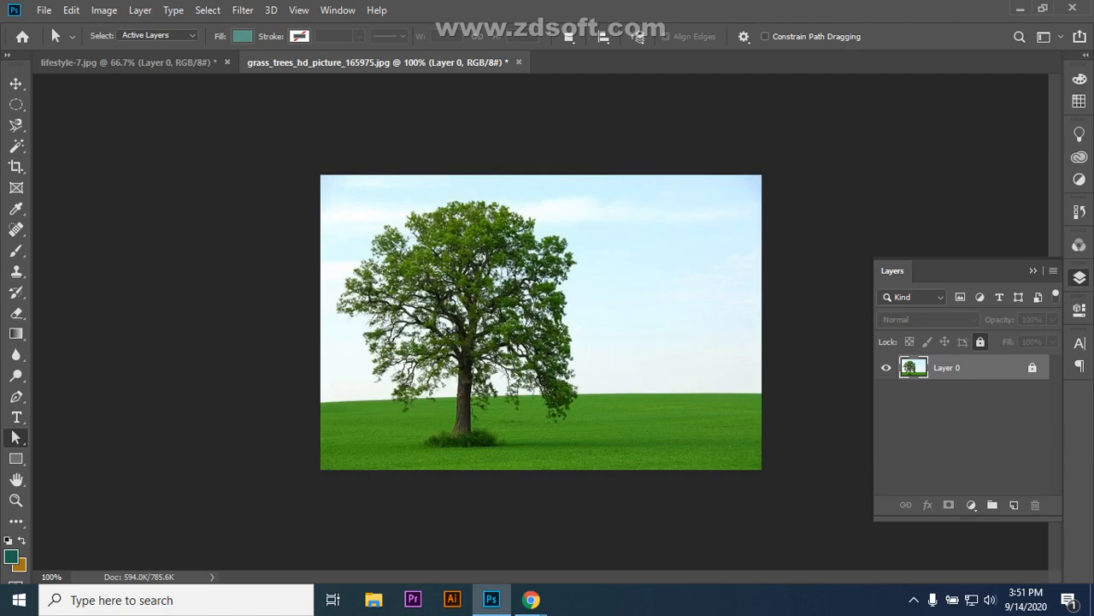
{"action": "key", "text": "ctrl+/"}
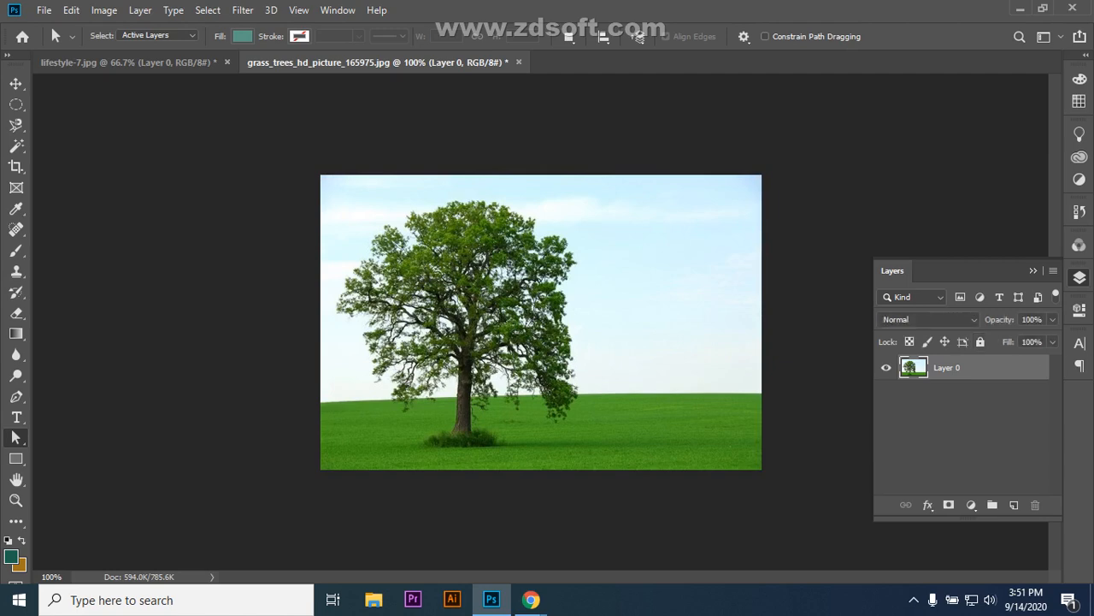
{"action": "double_click", "coordinate": [992, 367]}
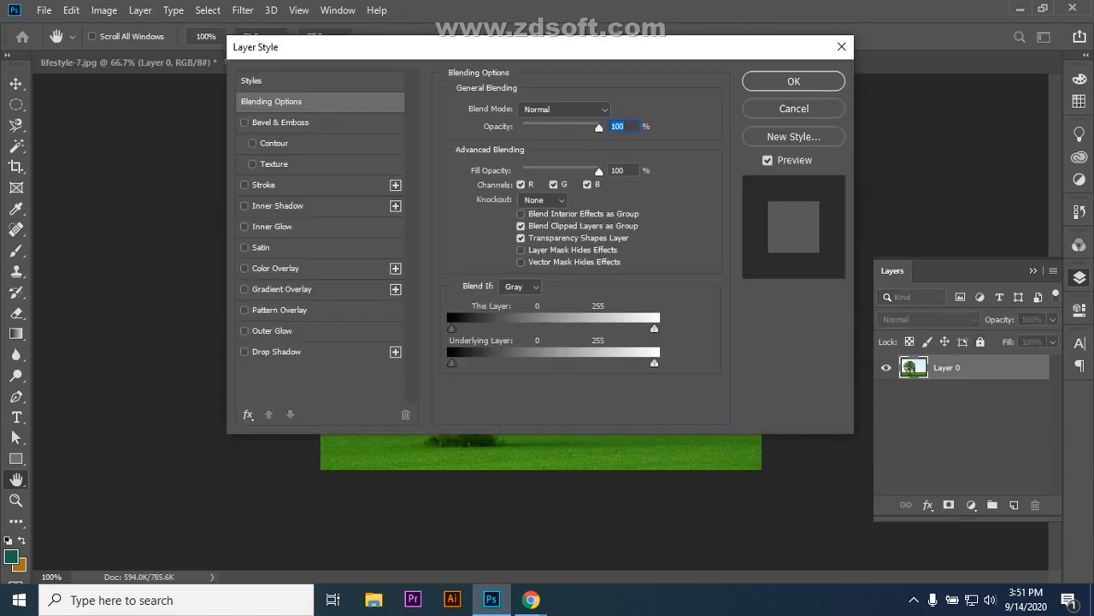
{"action": "left_click", "coordinate": [793, 80]}
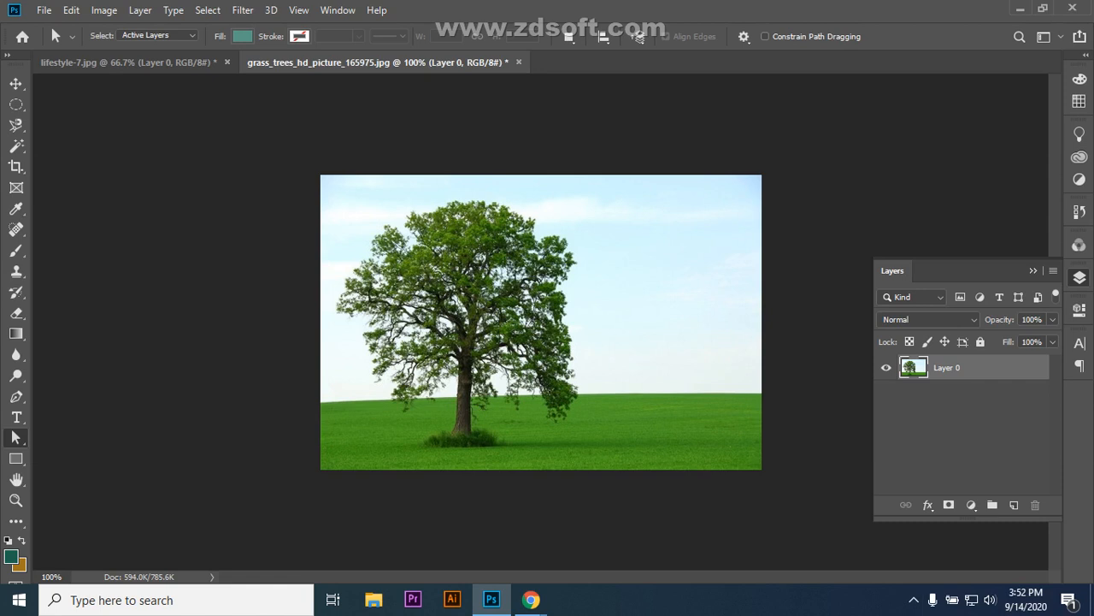
- Duplicate Layer 0, lock all attributes of the original, and make the copy the active layer
{"action": "left_click_drag", "start_coordinate": [975, 368], "coordinate": [1014, 504]}
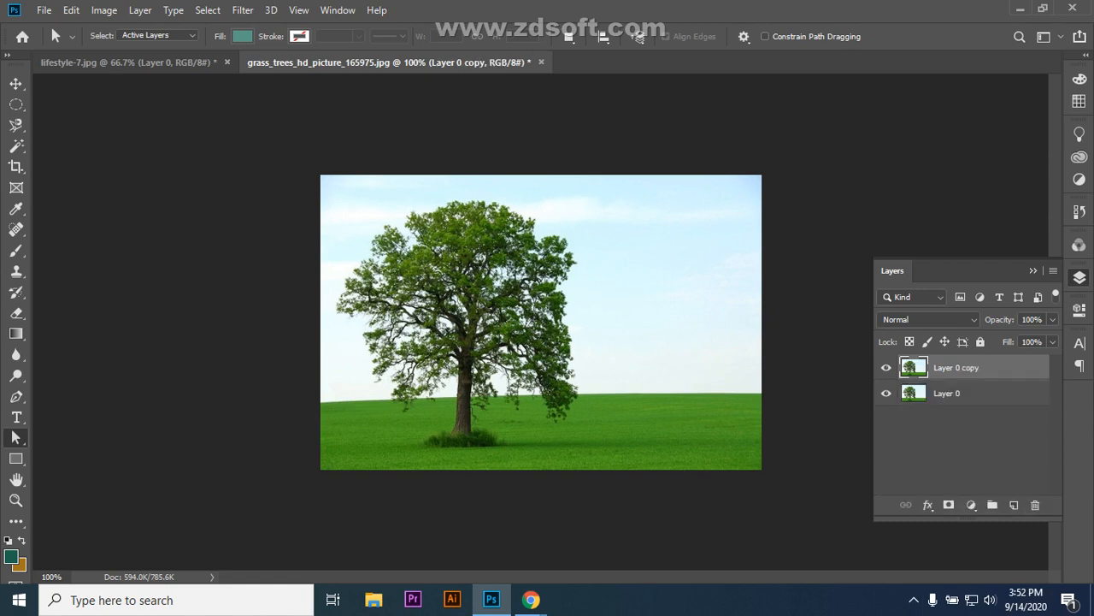
{"action": "left_click", "coordinate": [975, 393]}
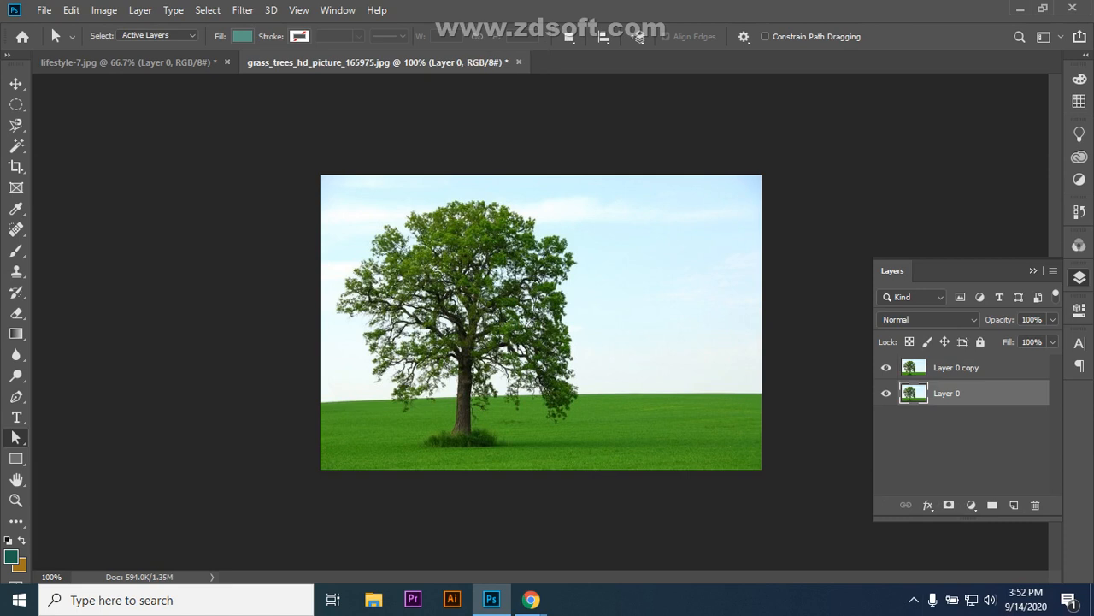
{"action": "left_click", "coordinate": [981, 341]}
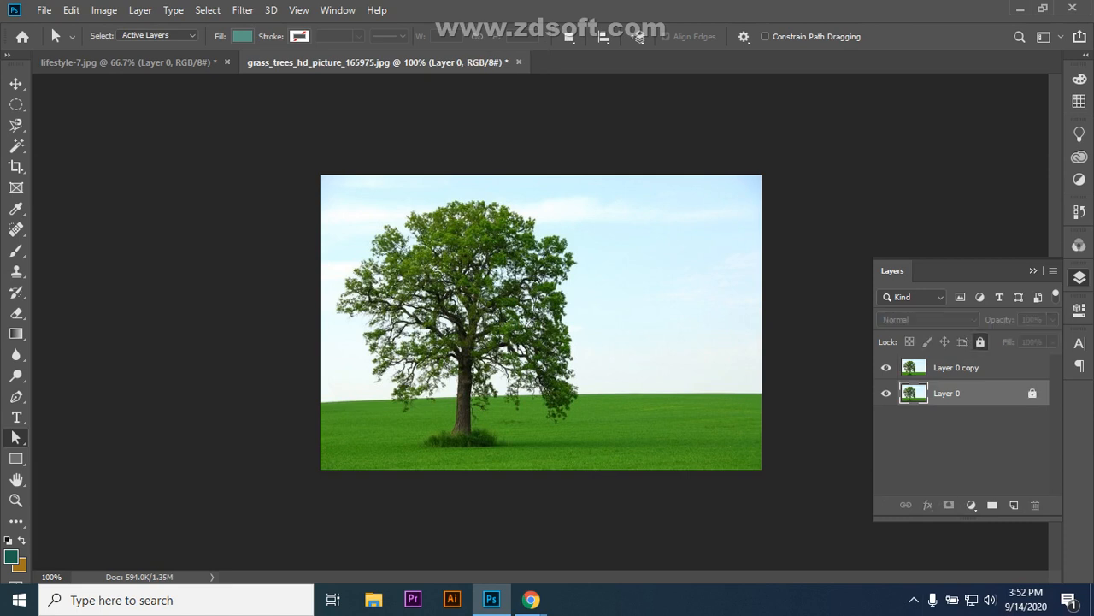
{"action": "left_click", "coordinate": [975, 367]}
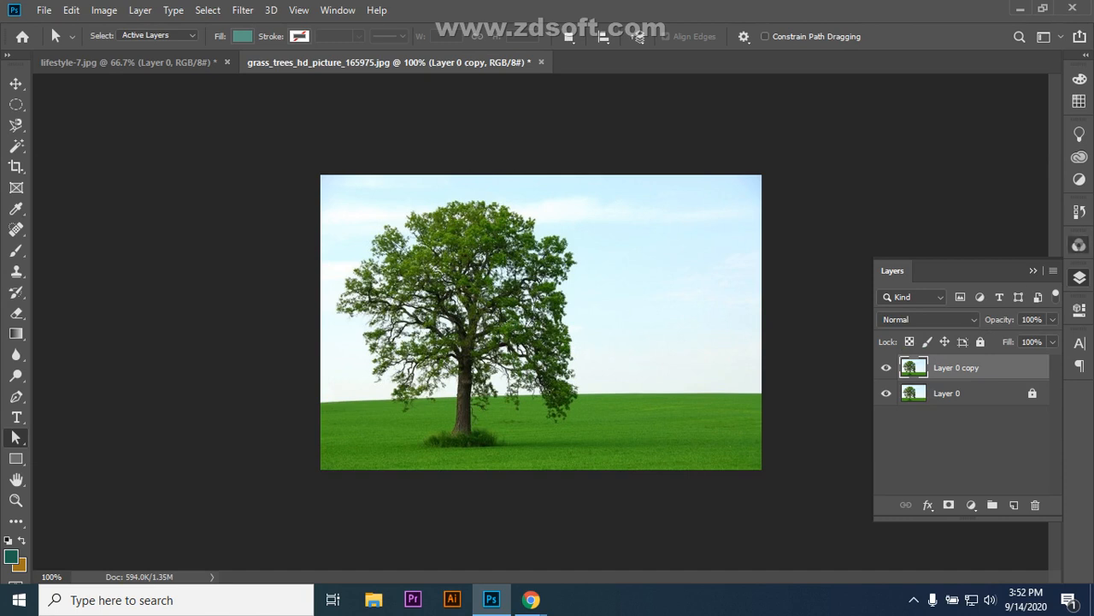
- Delete the old Blue copy channel
{"action": "left_click", "coordinate": [1079, 244]}
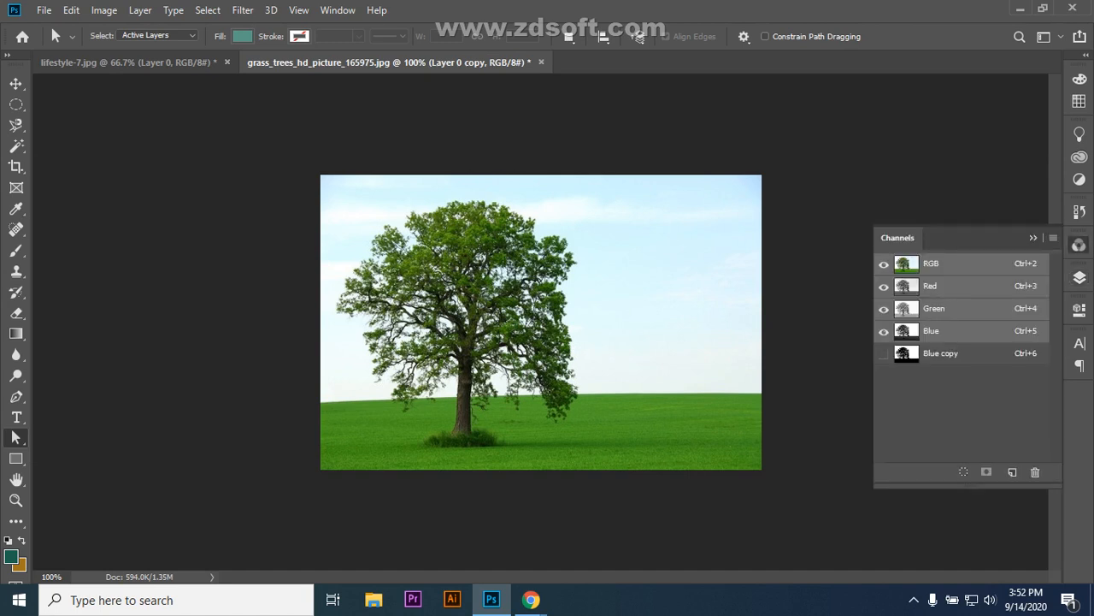
{"action": "left_click_drag", "start_coordinate": [941, 353], "coordinate": [1035, 472]}
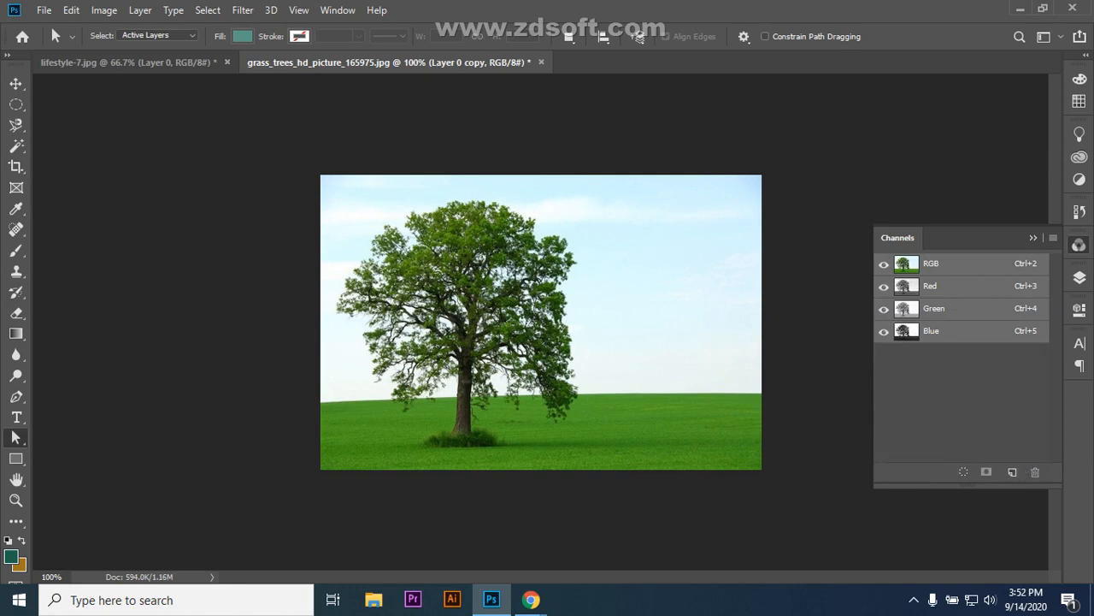
- Isolate the Blue channel and apply Levels with shadow input 118 and midtone 2.48 to turn the tree into a black silhouette
{"action": "key", "text": "ctrl+5"}
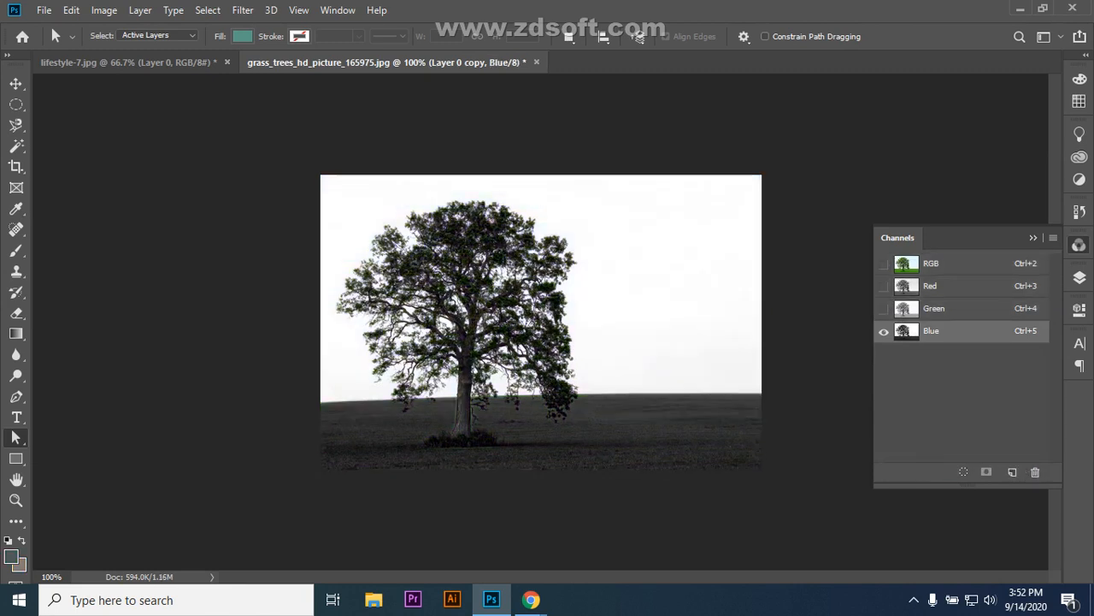
{"action": "left_click", "coordinate": [104, 10]}
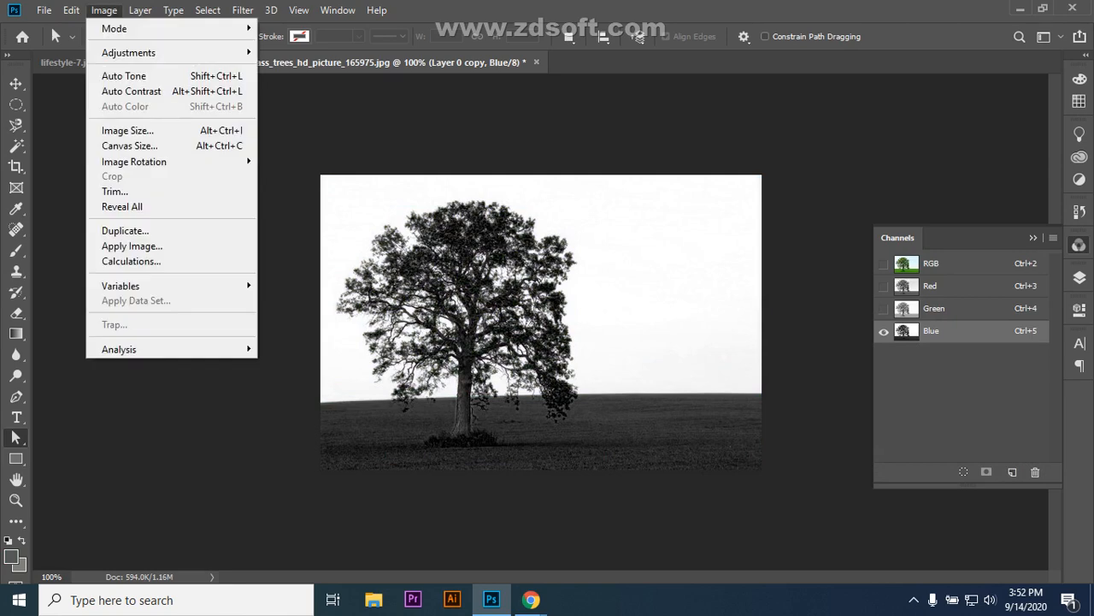
{"action": "mouse_move", "coordinate": [128, 52]}
{"action": "left_click", "coordinate": [286, 67]}
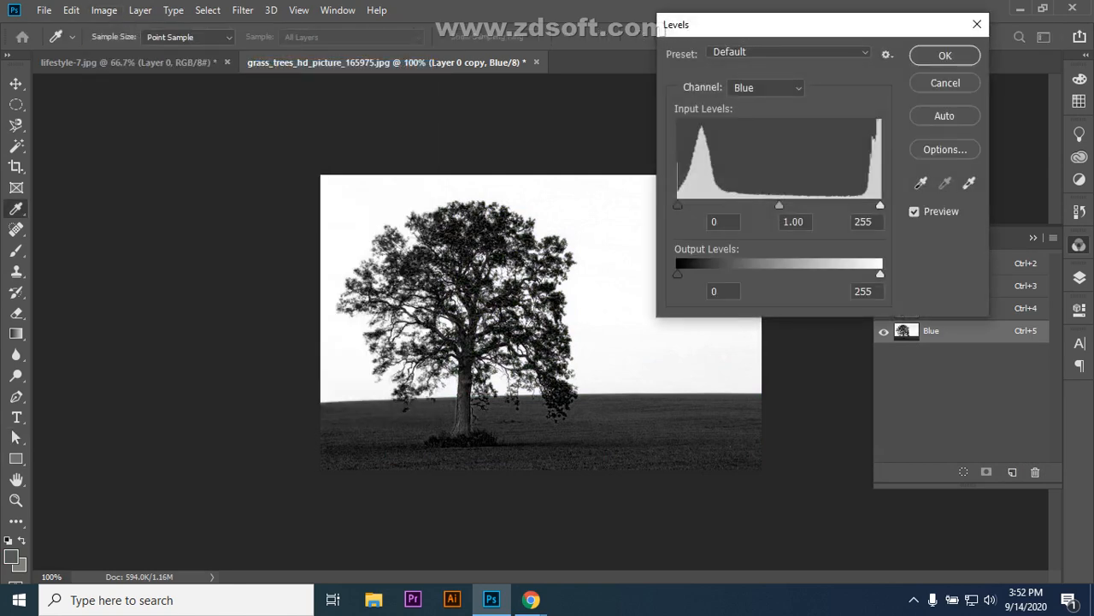
{"action": "left_click_drag", "start_coordinate": [677, 206], "coordinate": [792, 206]}
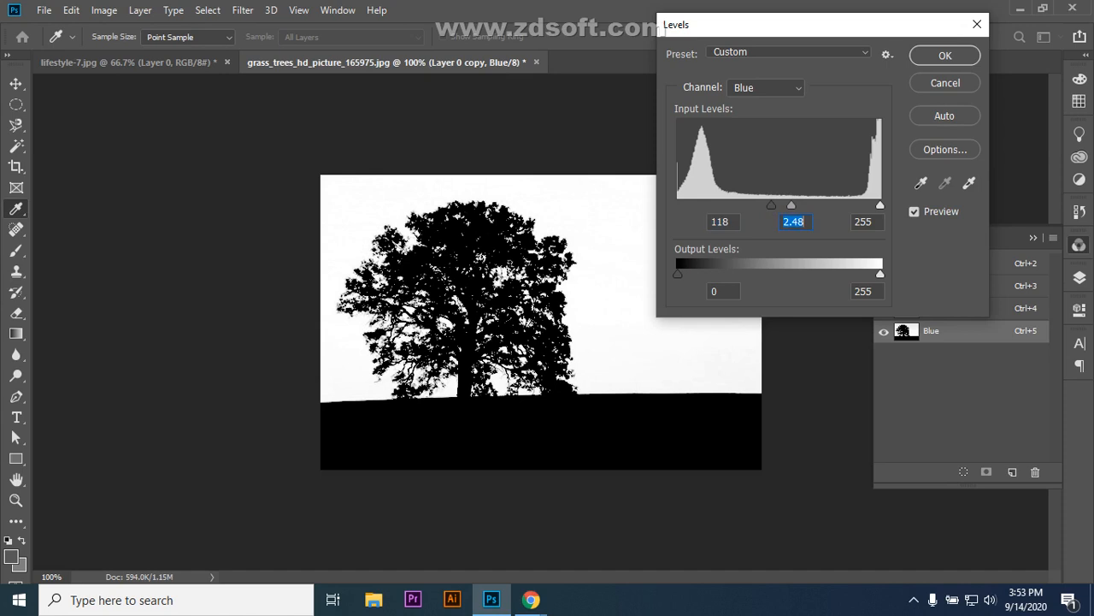
{"action": "key", "text": "Return"}
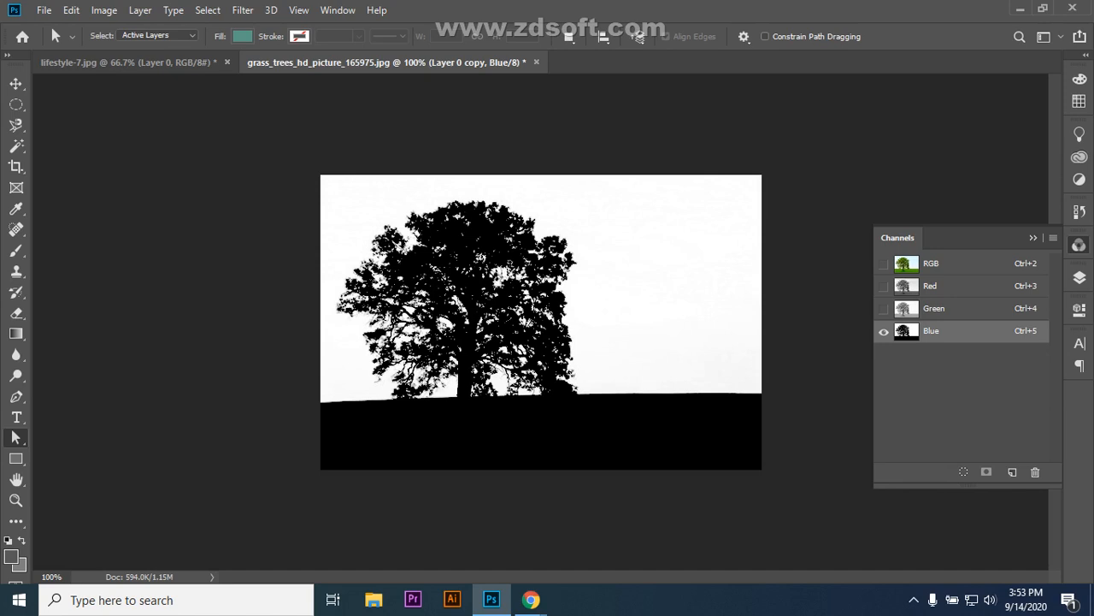
- Duplicate the Blue channel
{"action": "left_click_drag", "start_coordinate": [983, 331], "coordinate": [1012, 470]}
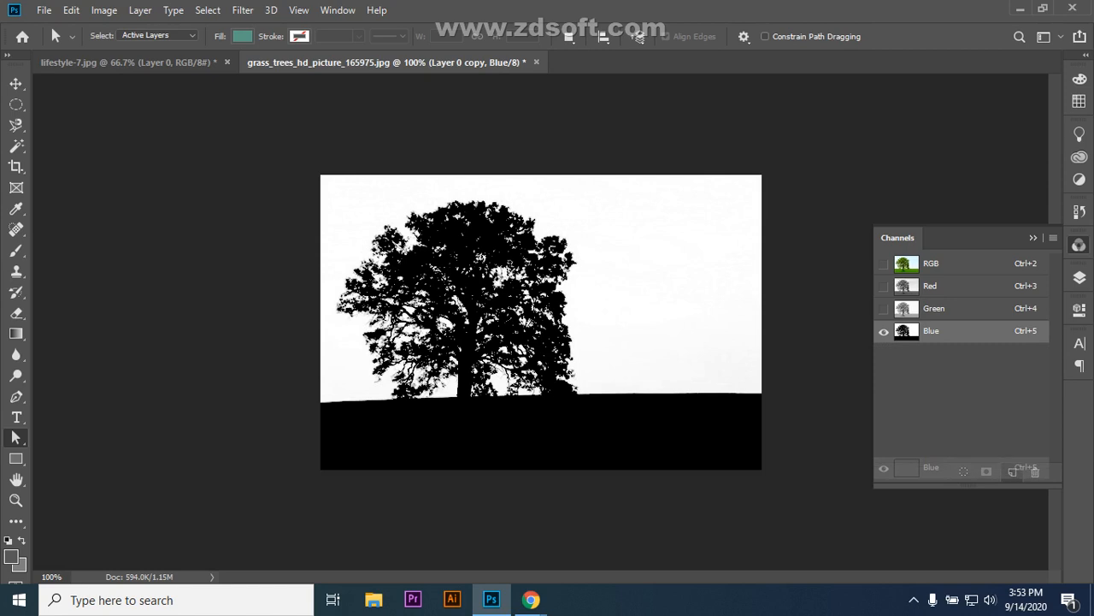
{"action": "left_click_drag", "start_coordinate": [1012, 470], "coordinate": [1012, 471]}
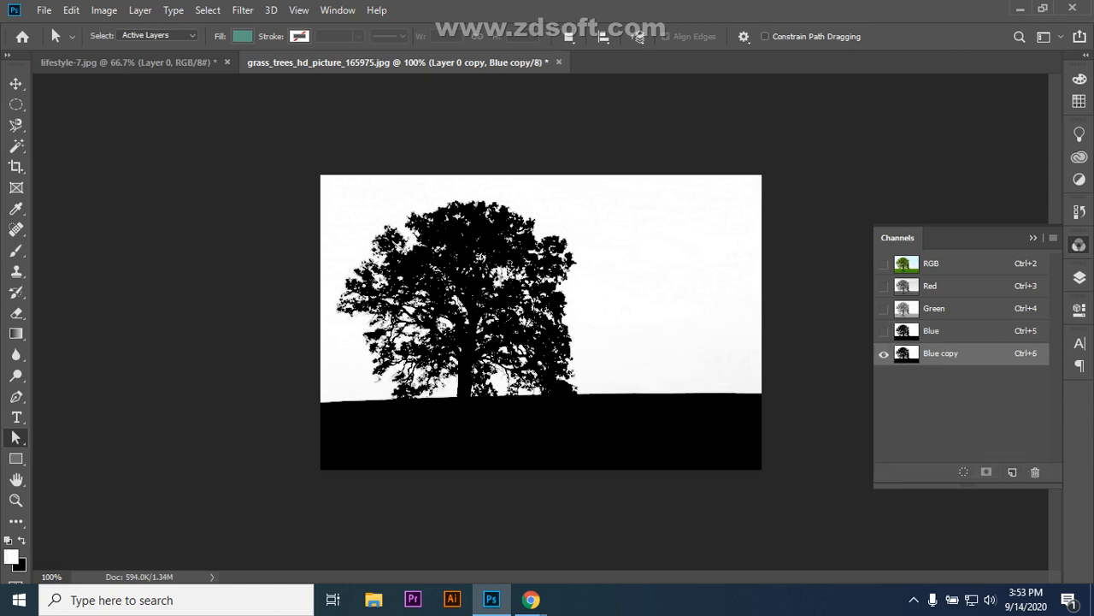
- Switch to the Google Meet call in Chrome and mute the microphone
{"action": "left_click", "coordinate": [530, 600]}
{"action": "left_click", "coordinate": [442, 535]}
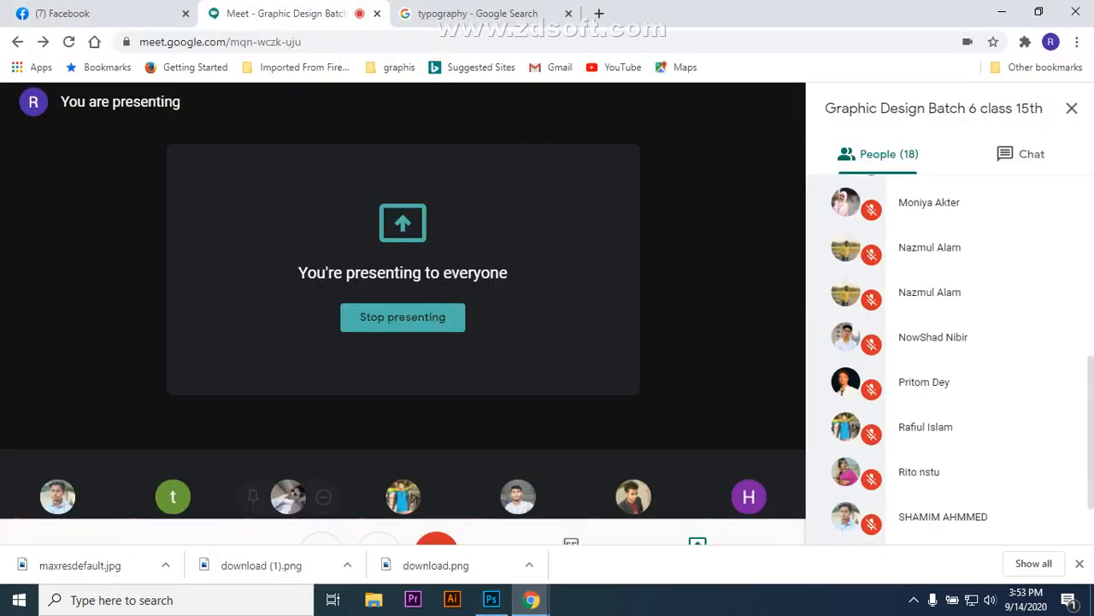
{"action": "left_click", "coordinate": [320, 509]}
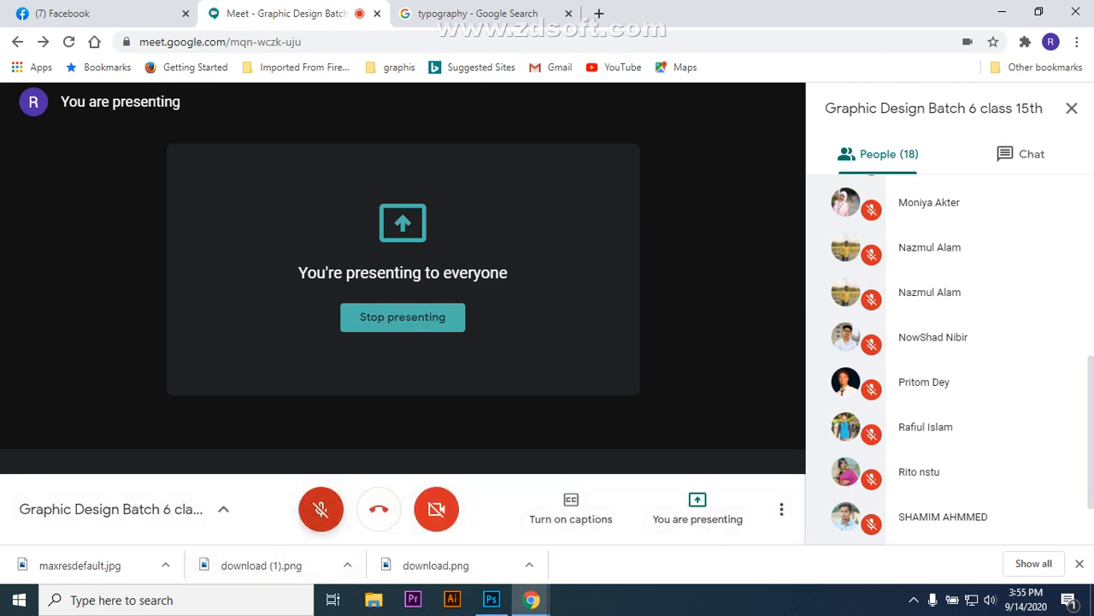
- Unmute the microphone in the Google Meet call and switch back to Photoshop
{"action": "left_click", "coordinate": [320, 509]}
{"action": "left_click", "coordinate": [492, 599]}
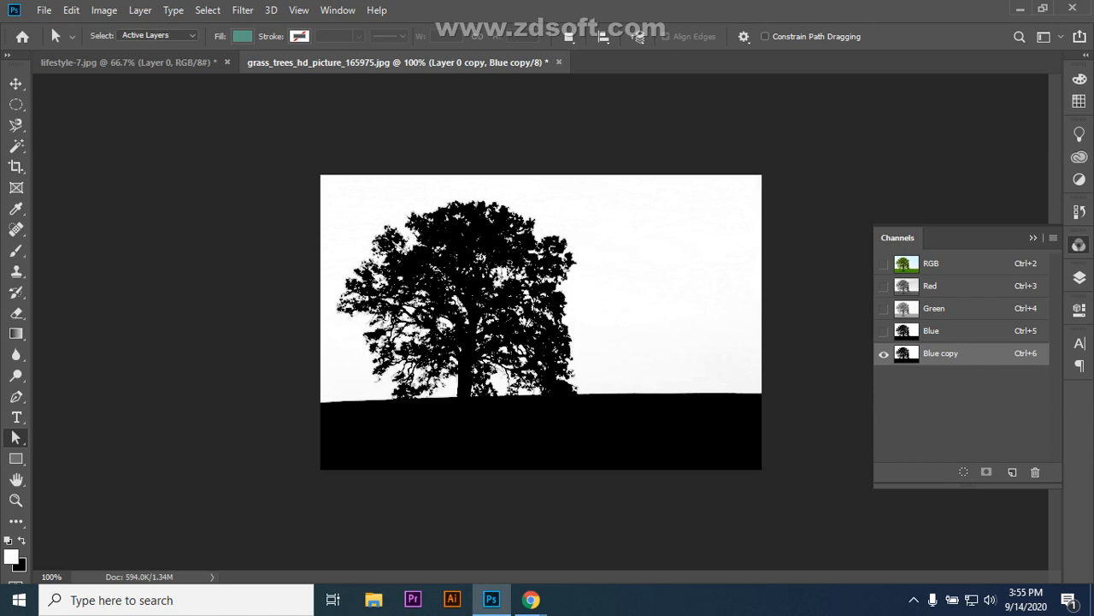
- Load the Blue copy channel as a selection and use it to add a layer mask to Layer 0 copy
{"action": "key", "text": "ctrl+alt+6"}
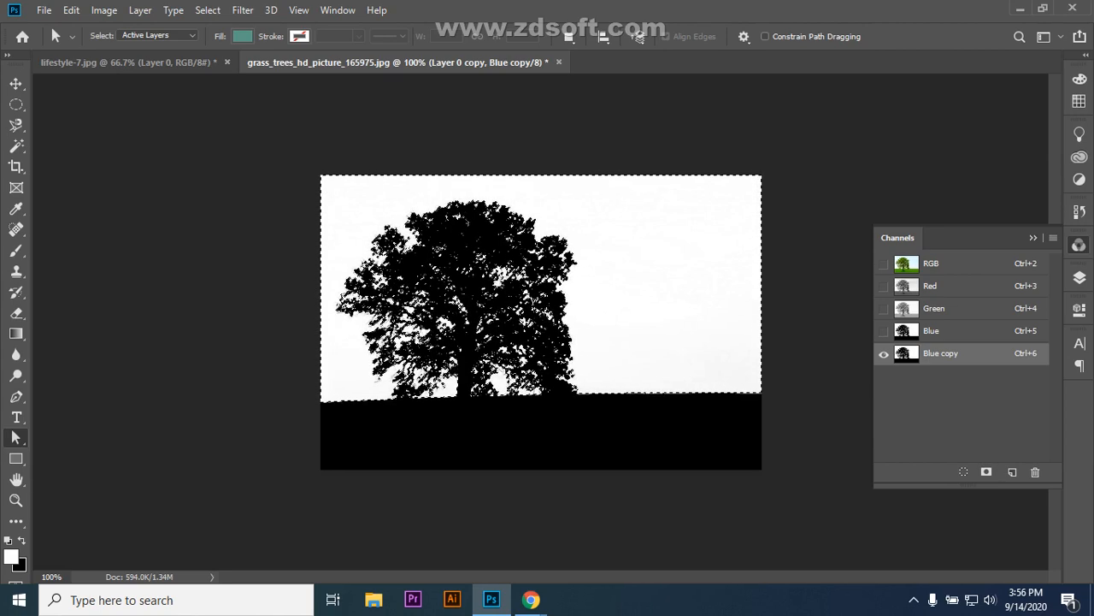
{"action": "key", "text": "F7"}
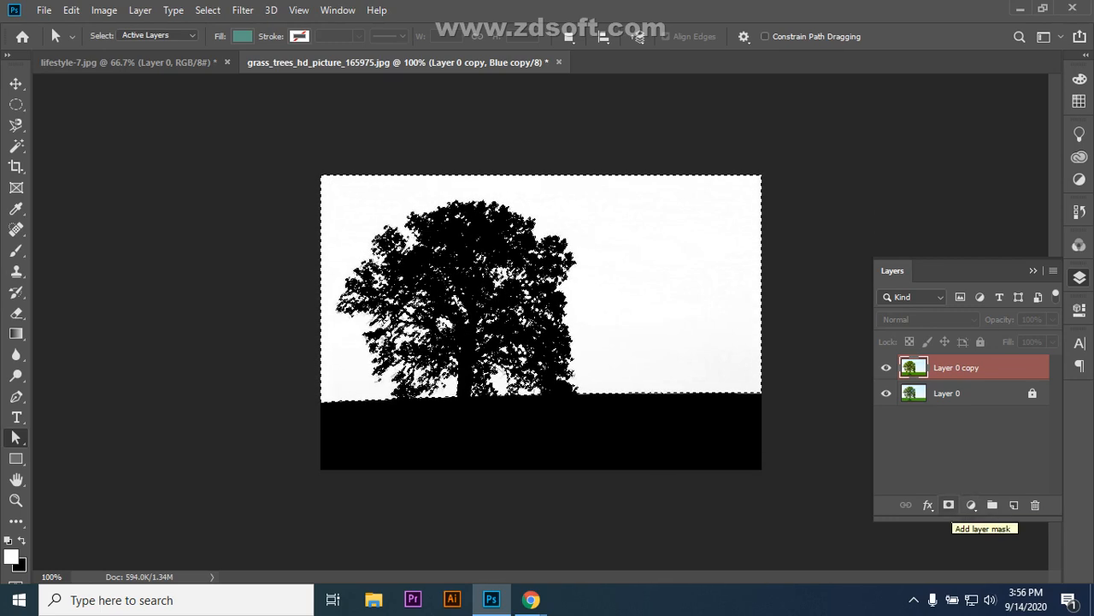
{"action": "left_click", "coordinate": [948, 505]}
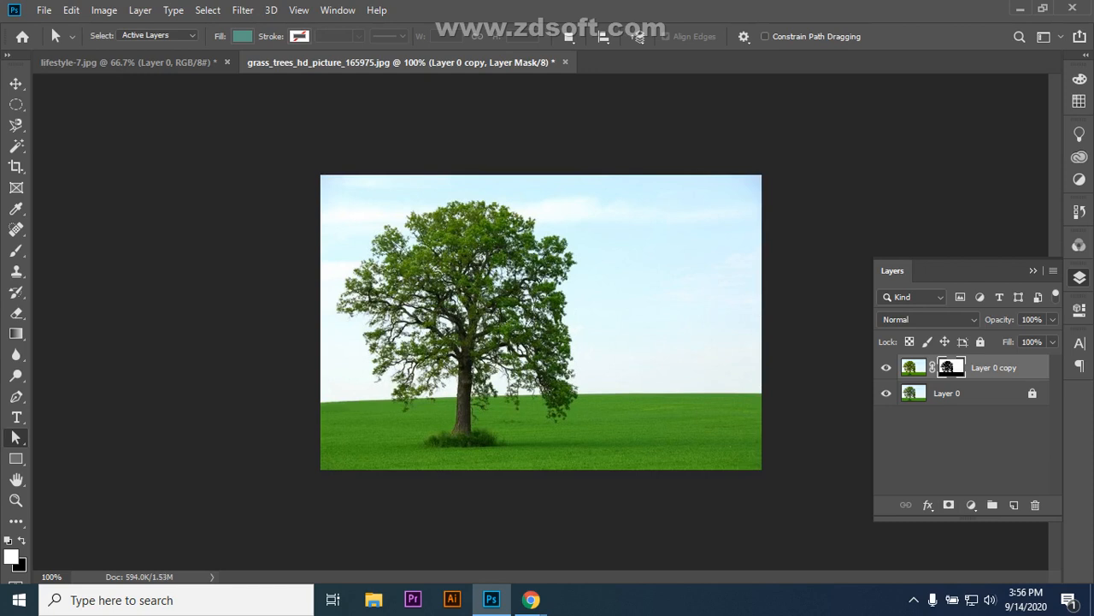
- Invert the layer mask on Layer 0 copy and hide Layer 0 to cut the tree and grass out from the sky
{"action": "key", "text": "ctrl+i"}
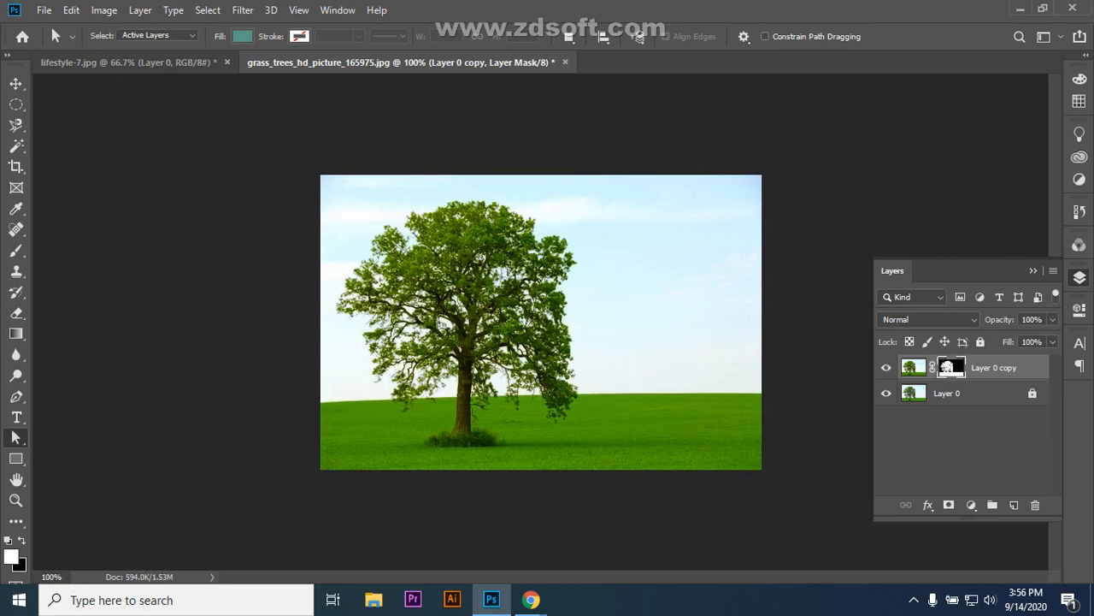
{"action": "left_click", "coordinate": [886, 392]}
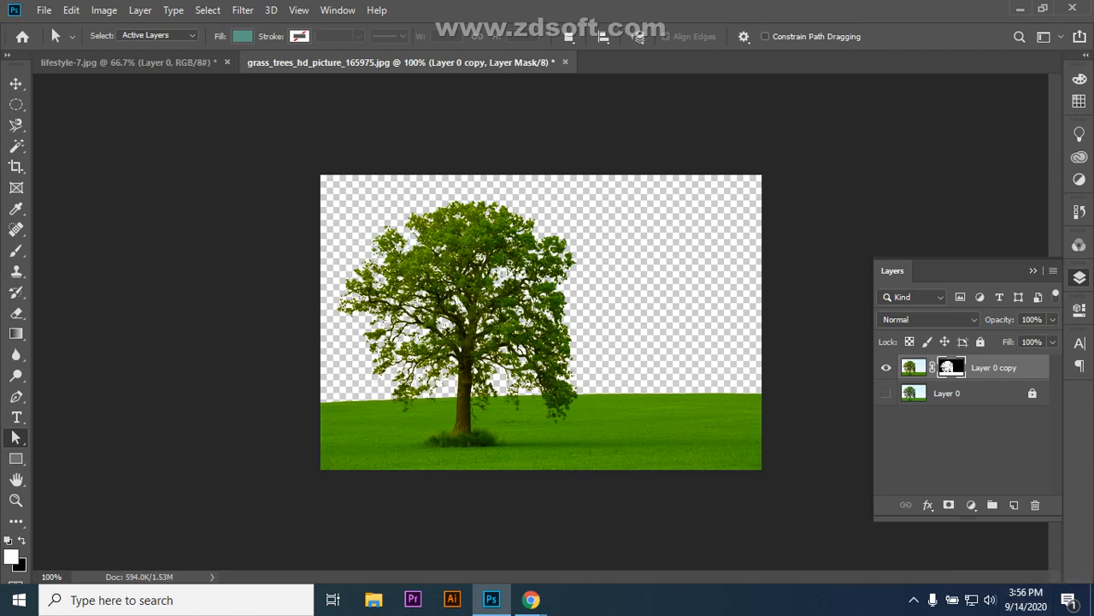
- Switch to the Google Meet call in Chrome and bring up the ZD Soft Screen Recorder controls
{"action": "mouse_move", "coordinate": [531, 599]}
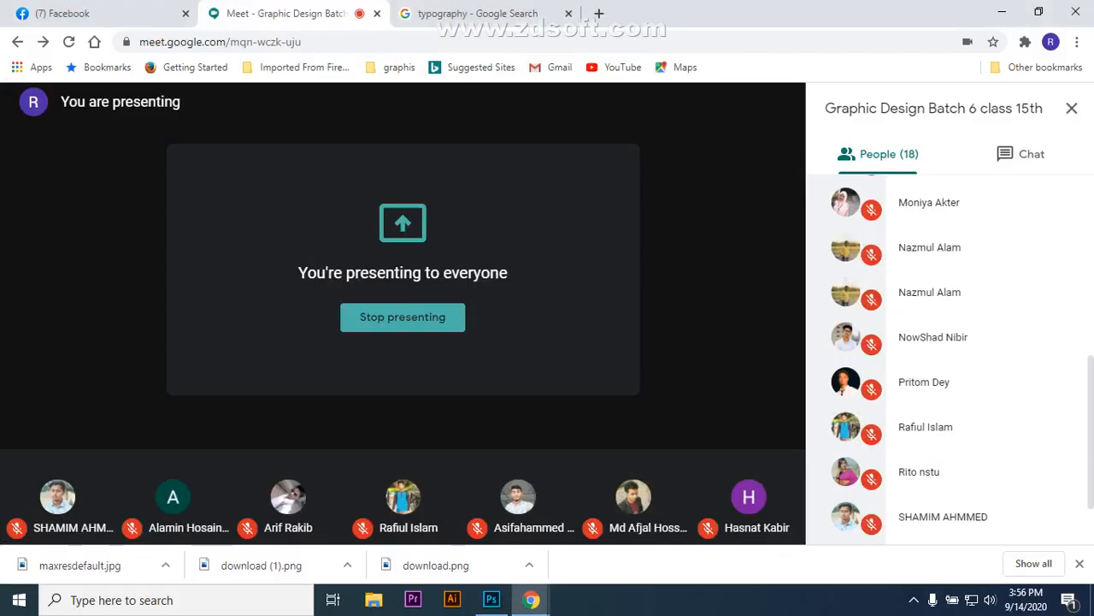
{"action": "left_click", "coordinate": [444, 532]}
{"action": "left_click", "coordinate": [913, 599]}
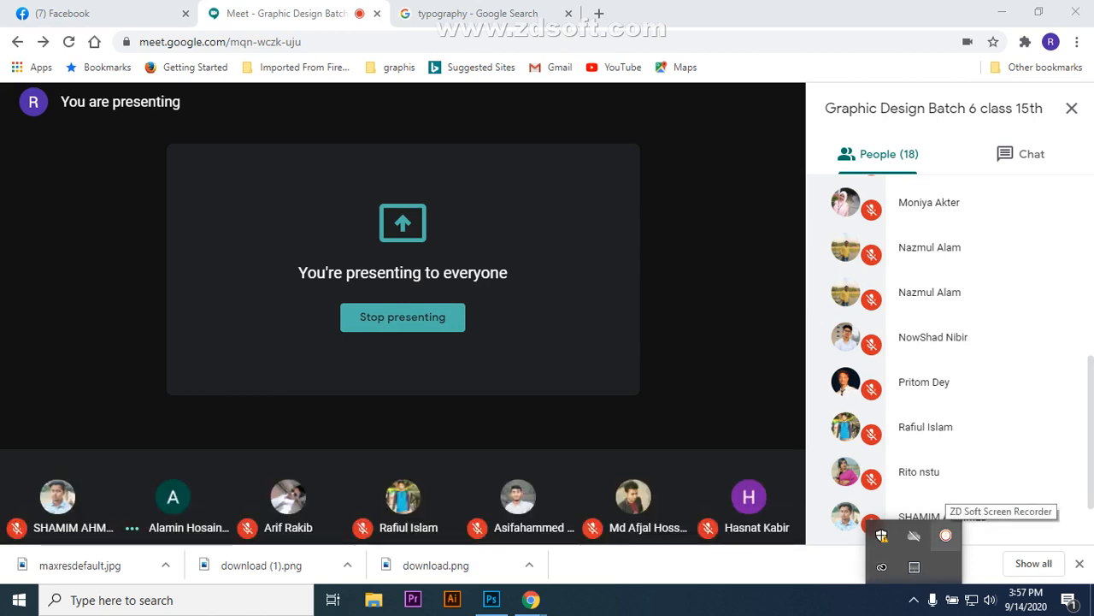
{"action": "left_click", "coordinate": [945, 535]}
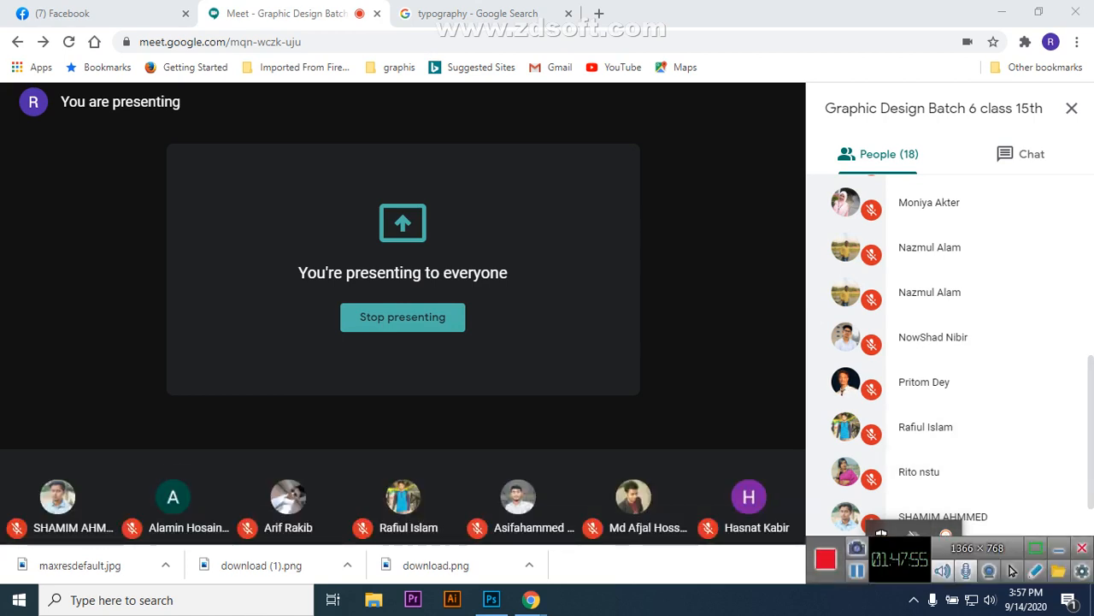